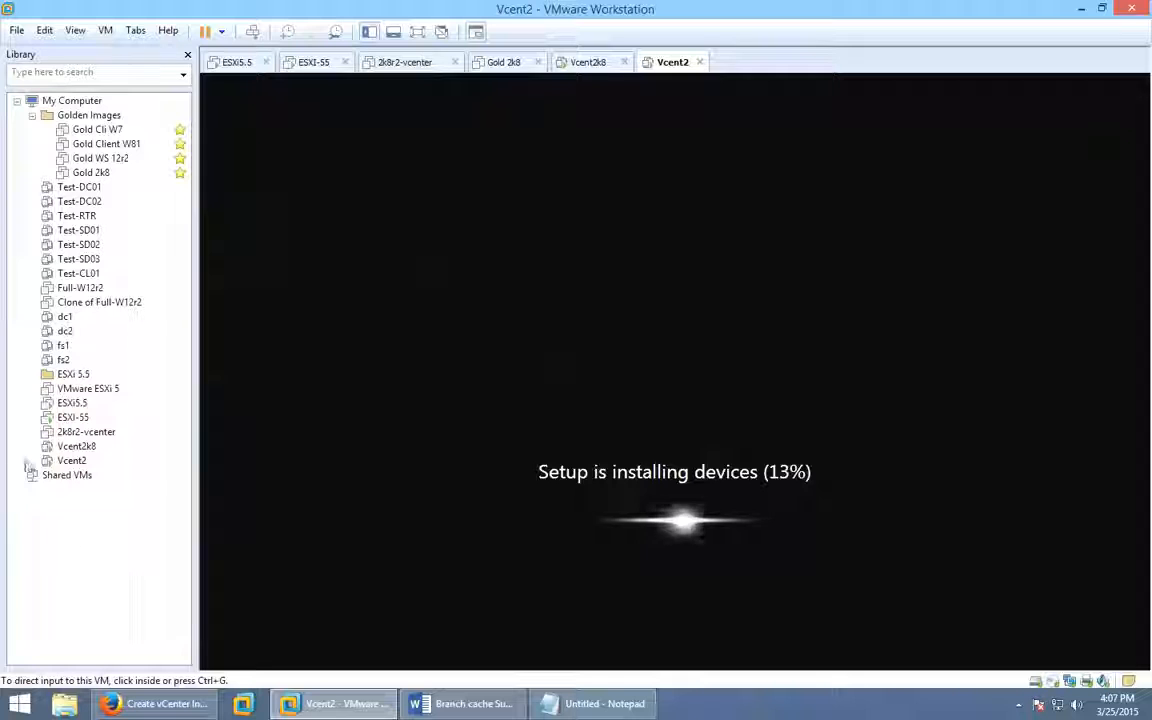
Open the running Vcent2 VM's Settings dialog (4096 MB memory, 2 processors) from the Library.
click(96, 433)
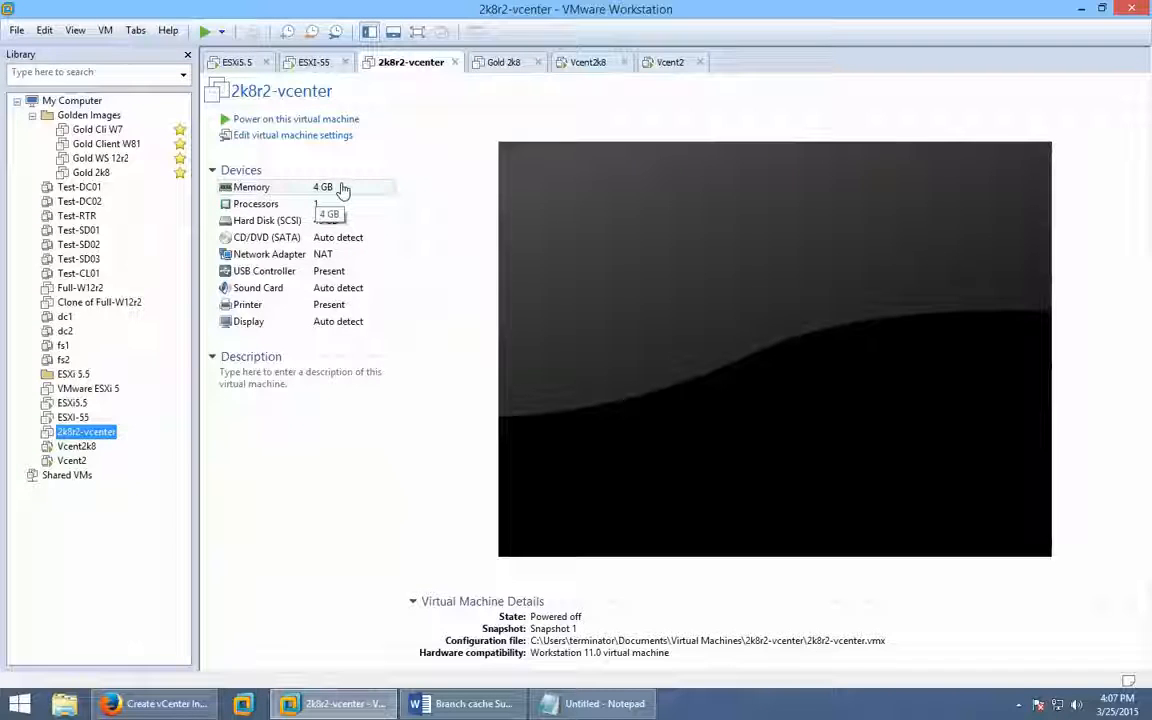
click(64, 461)
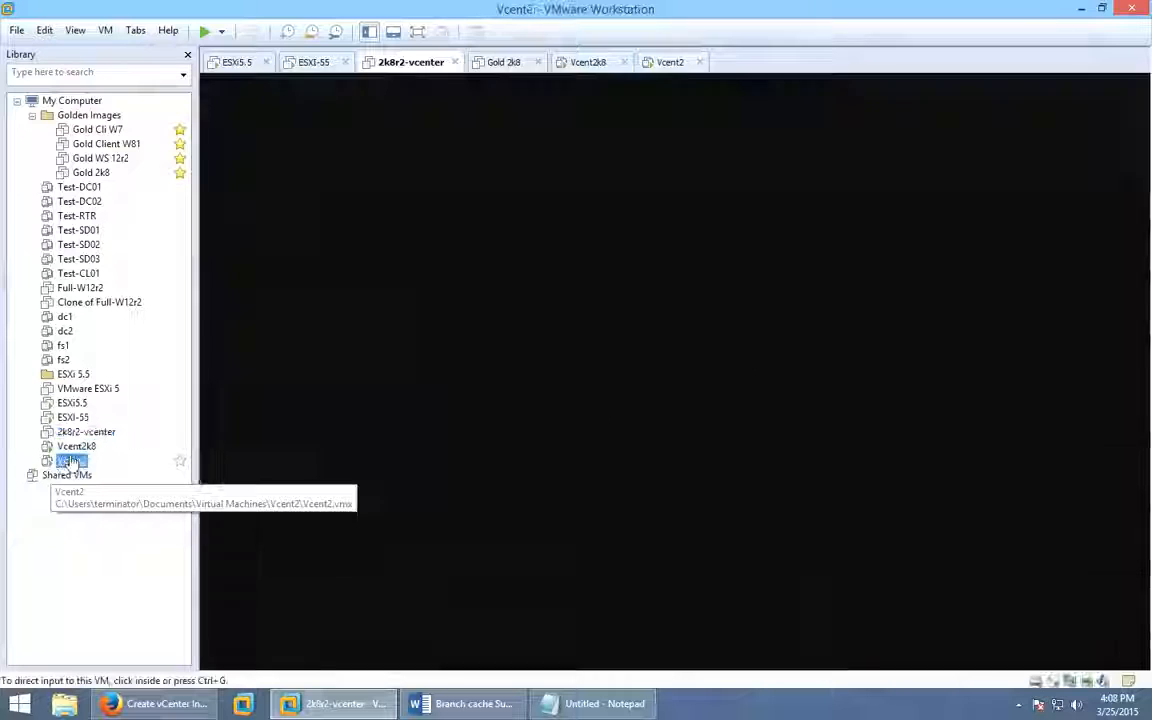
right_click(76, 461)
click(161, 445)
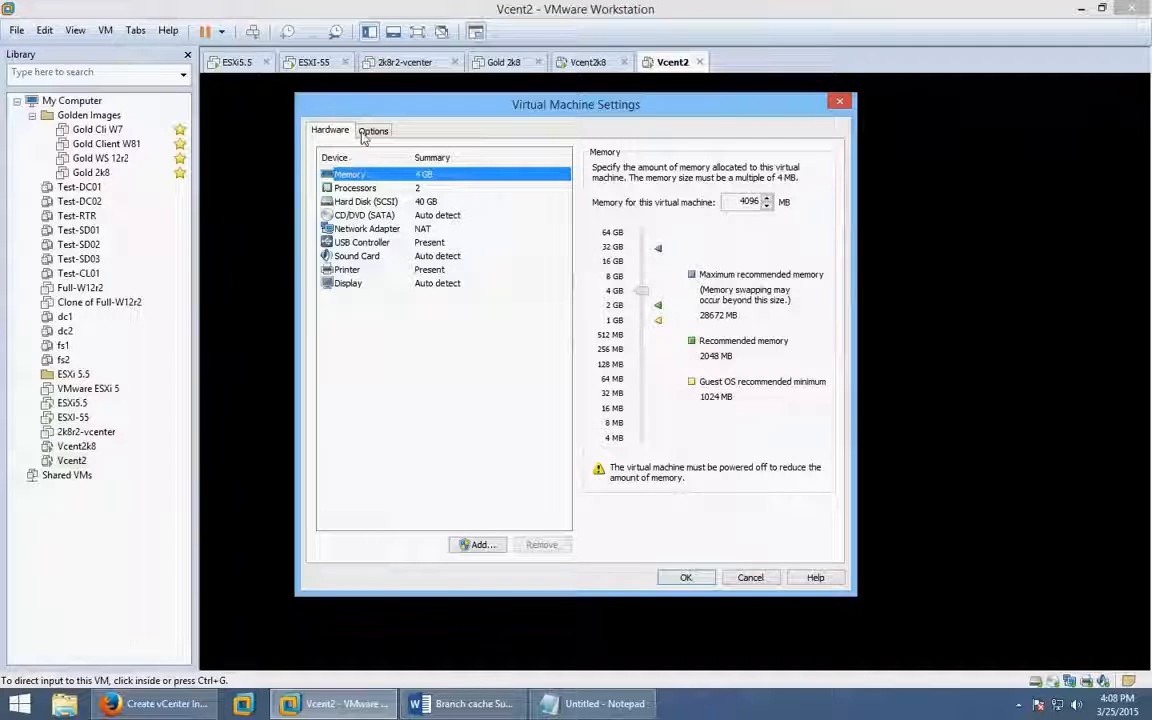
Set Vcent2's shared folders to Always enabled and remove the old ISOs share.
click(372, 131)
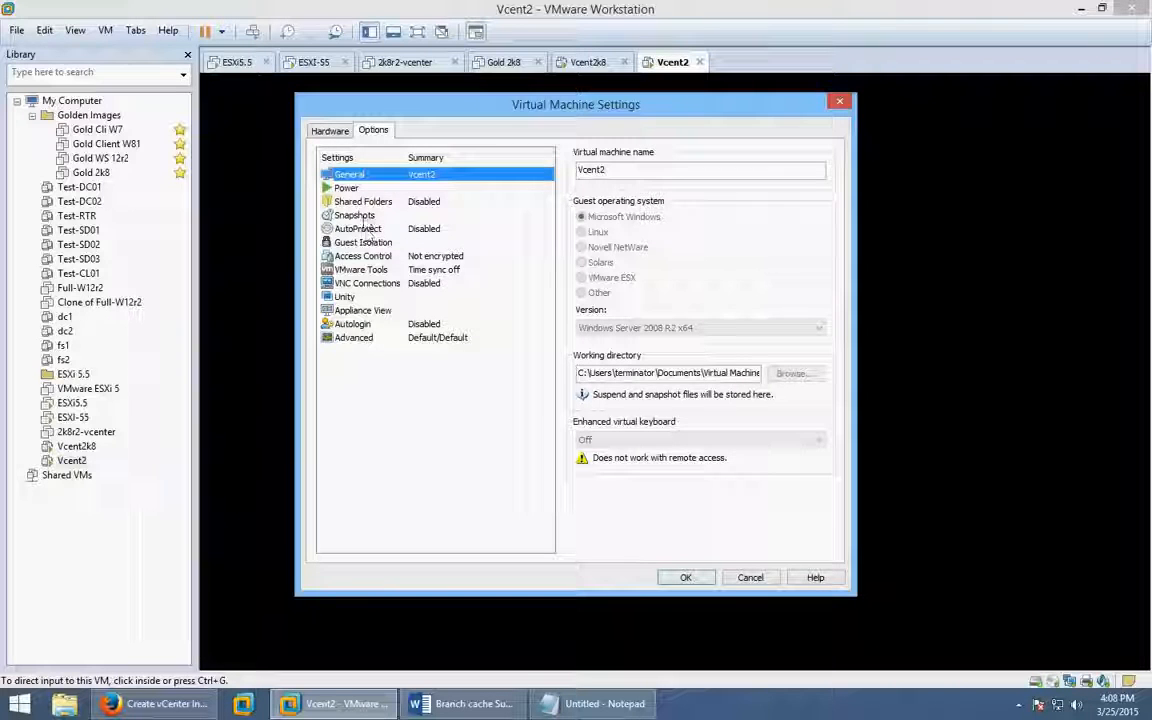
click(364, 202)
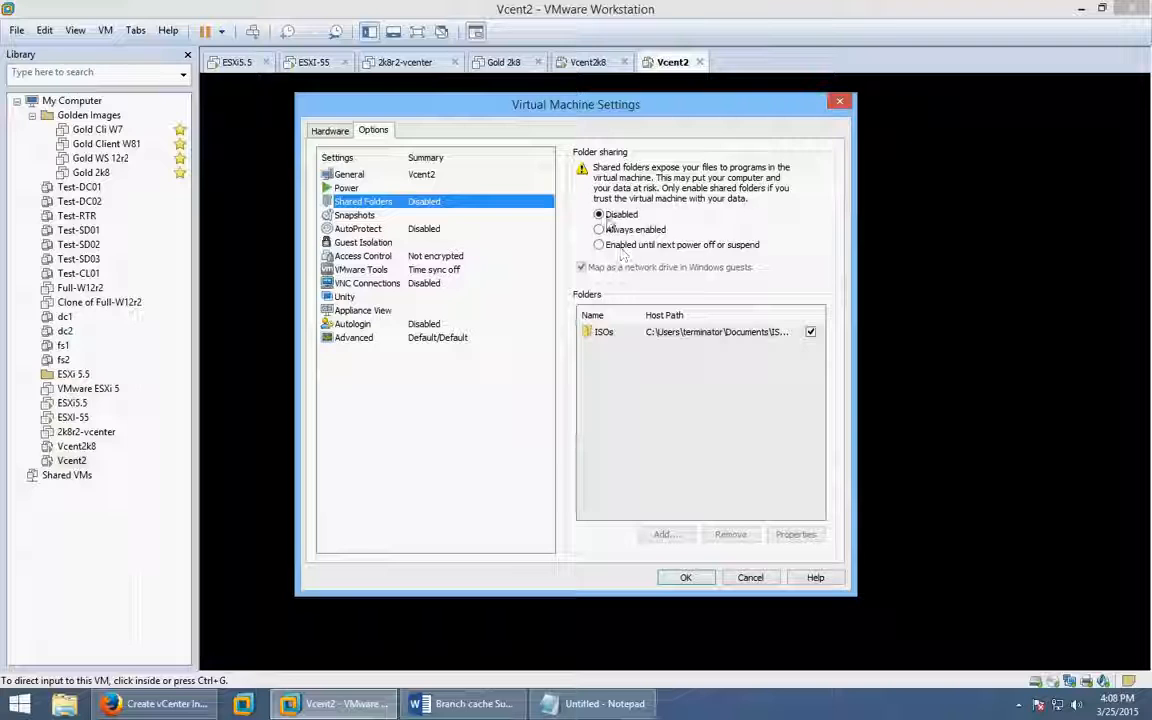
click(599, 229)
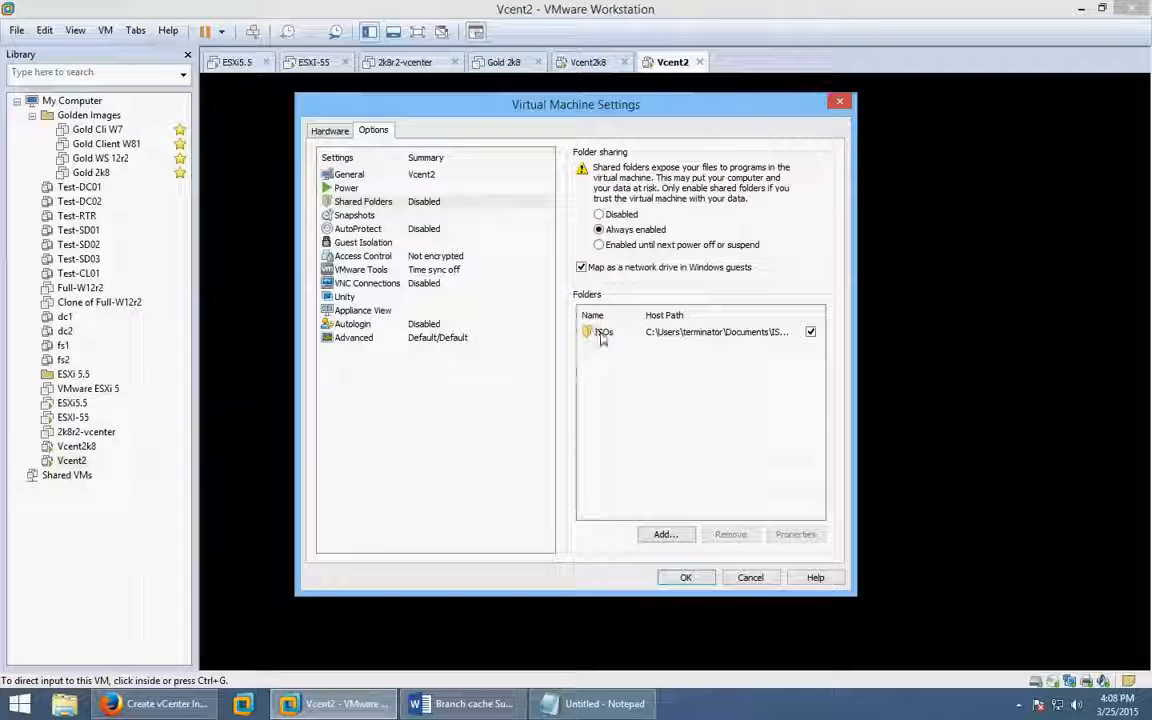
click(750, 333)
click(738, 533)
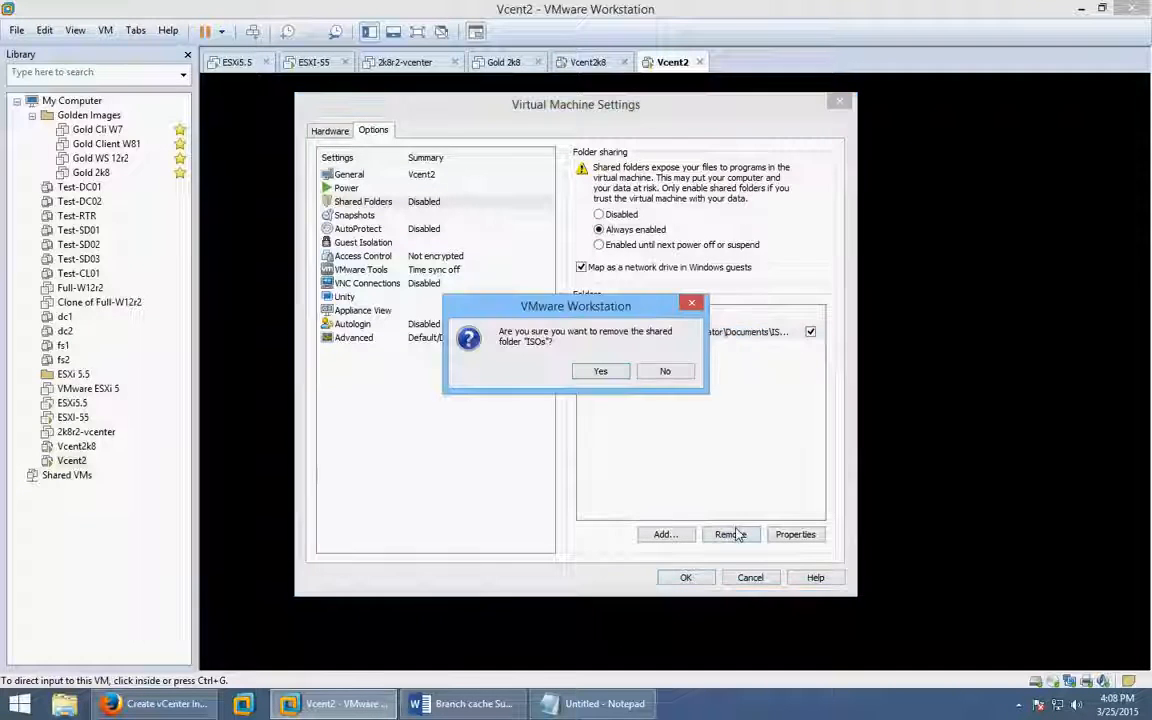
click(600, 371)
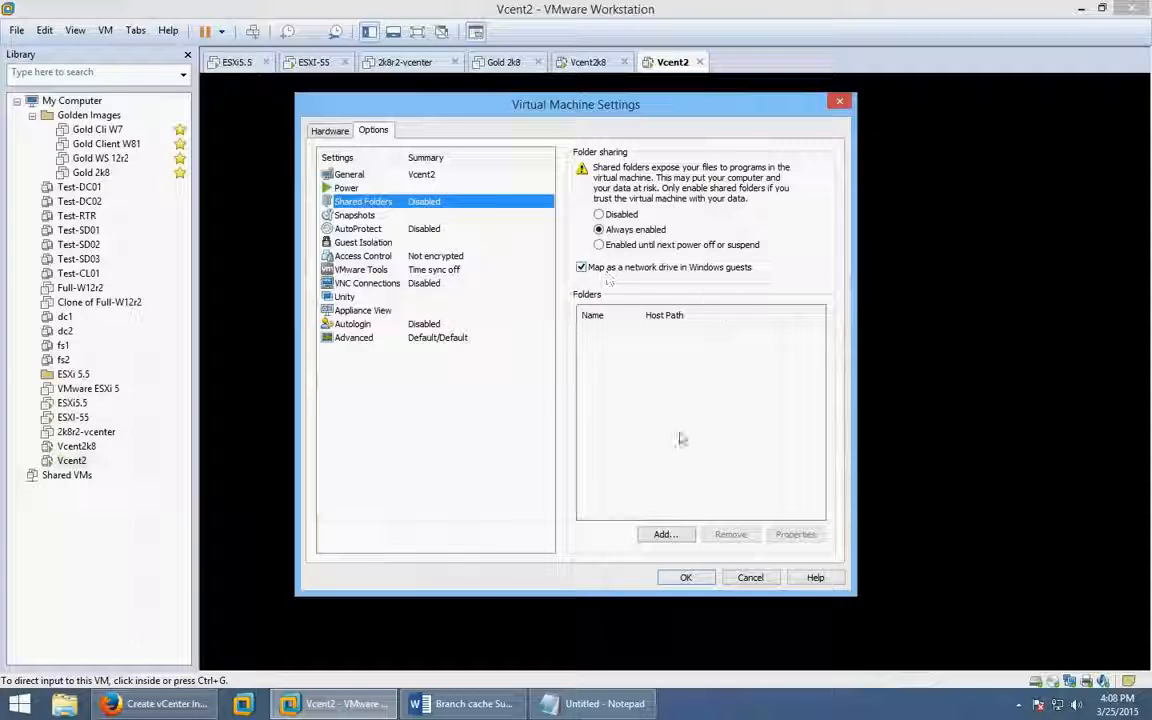
Add the host folder Documents\ISO esxi 55 as a new shared folder named ISOs.
click(666, 535)
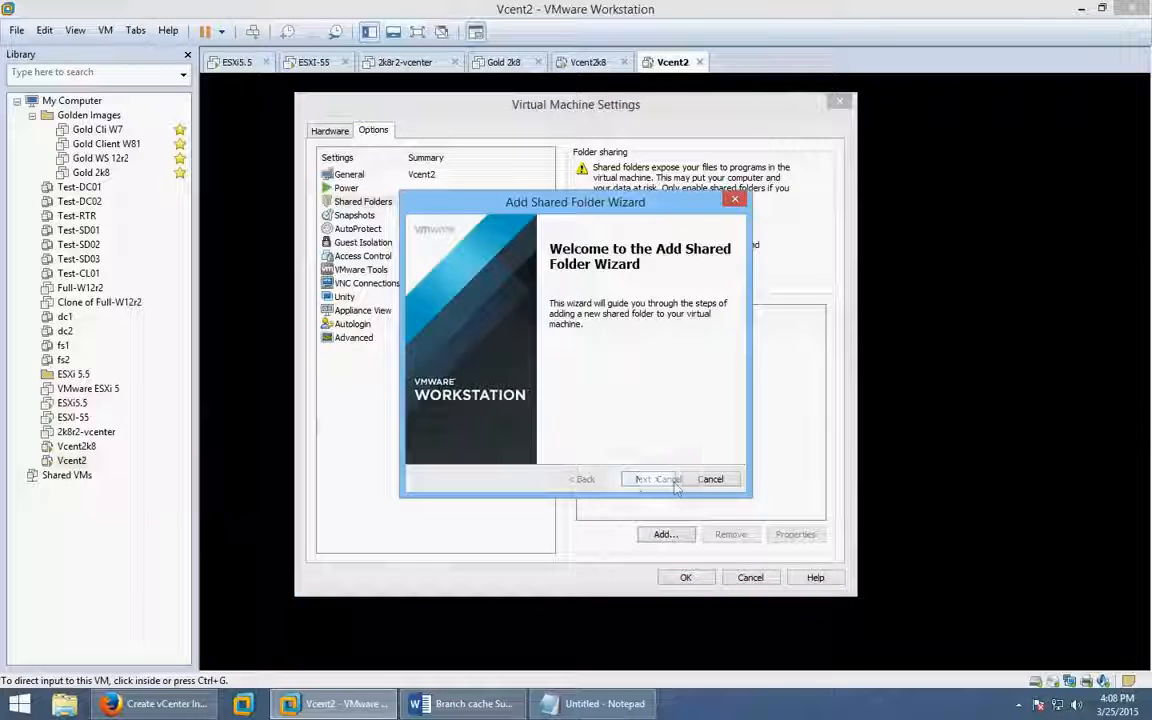
click(656, 479)
click(710, 288)
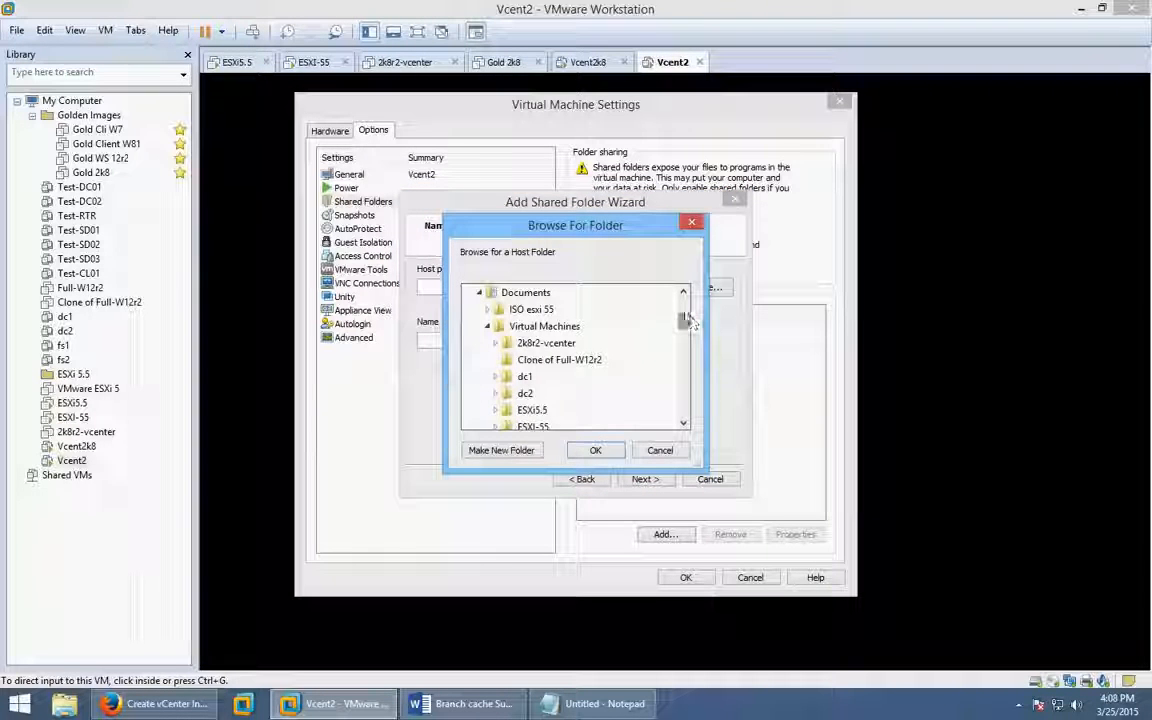
click(540, 310)
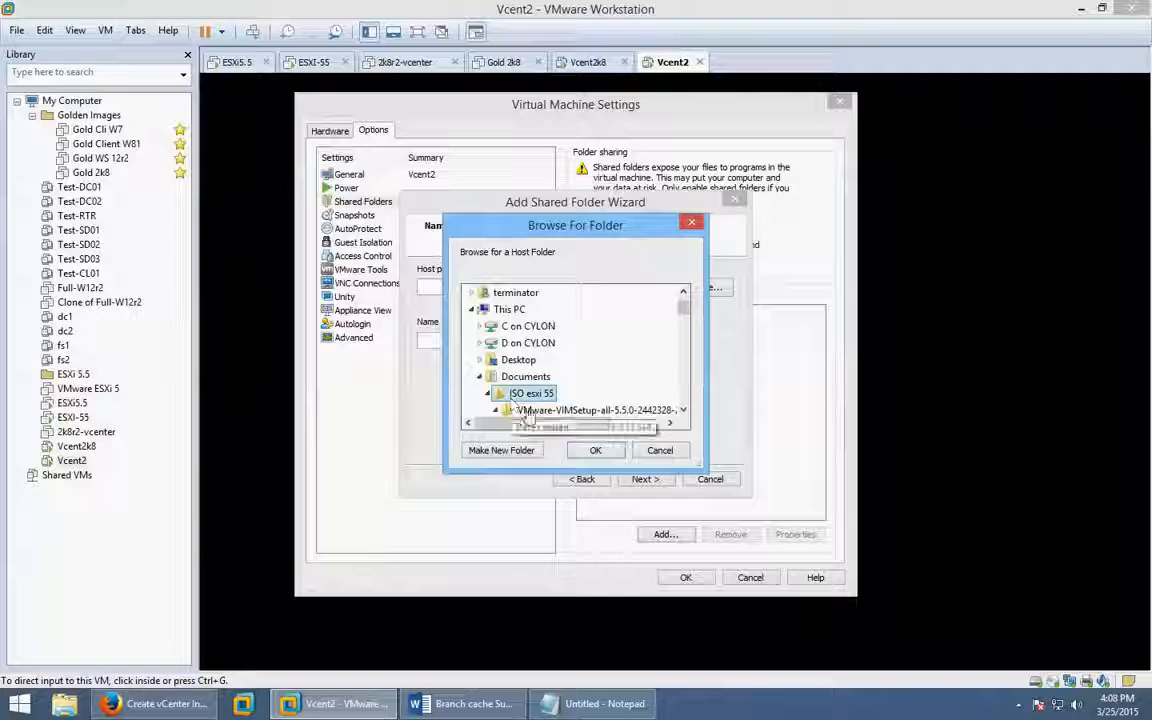
click(594, 452)
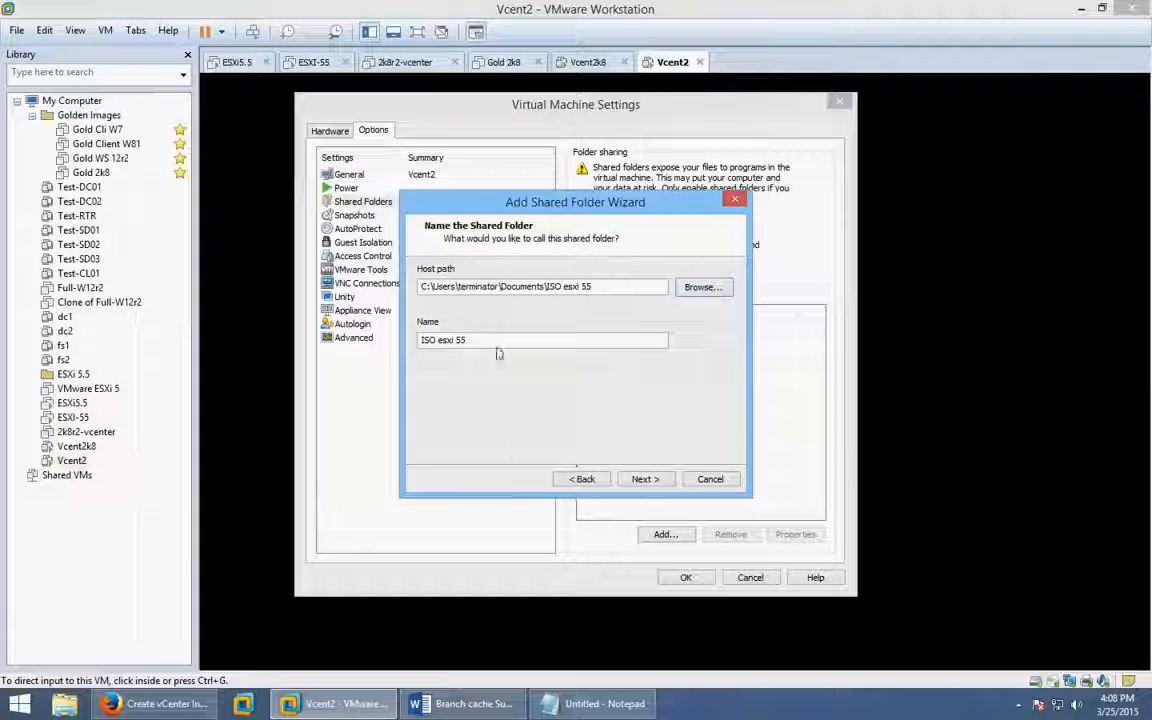
drag(496, 342, 413, 341)
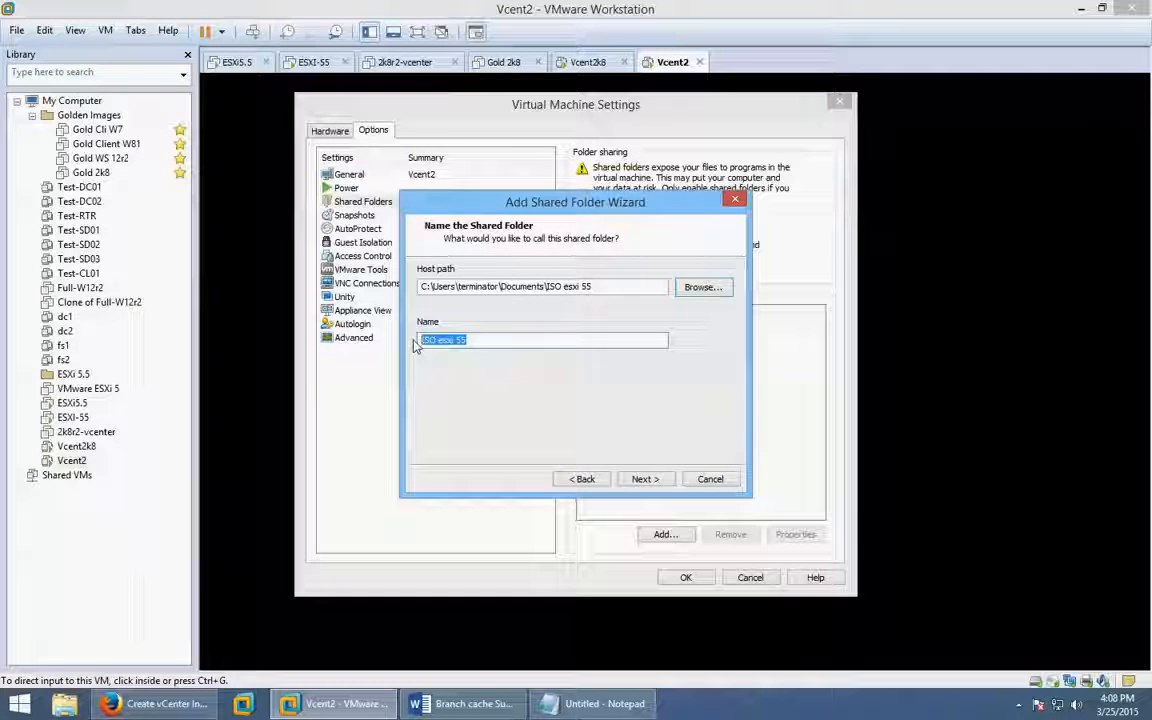
text(ISOs)
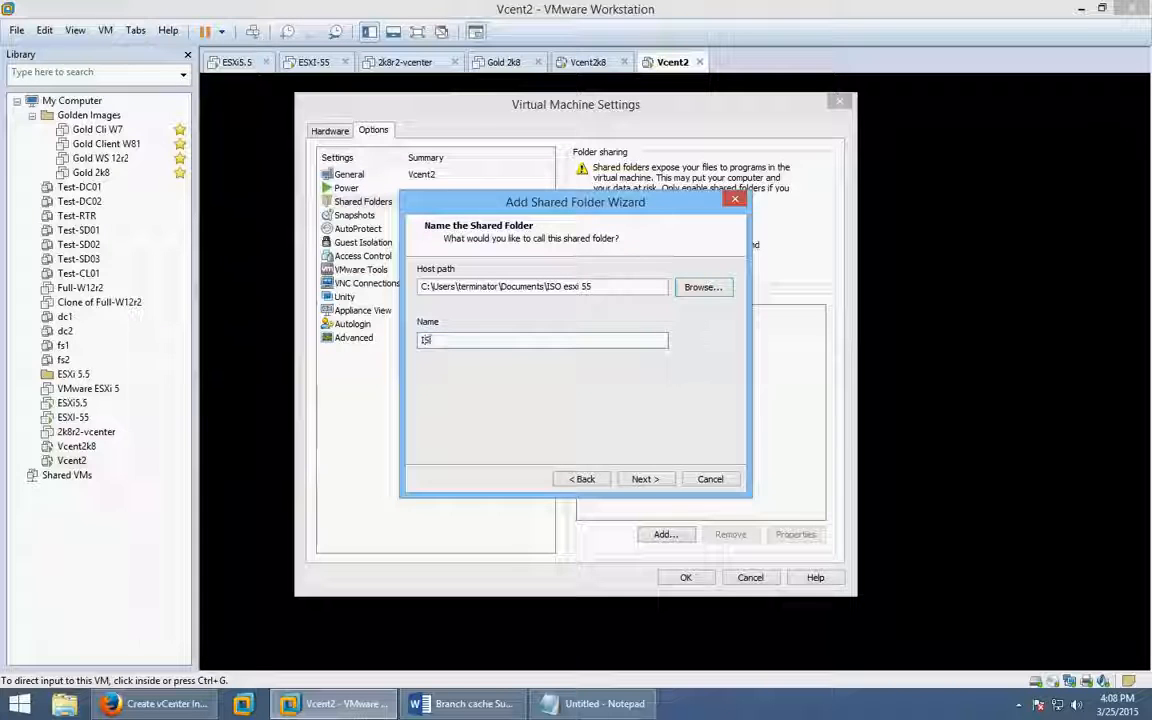
click(643, 479)
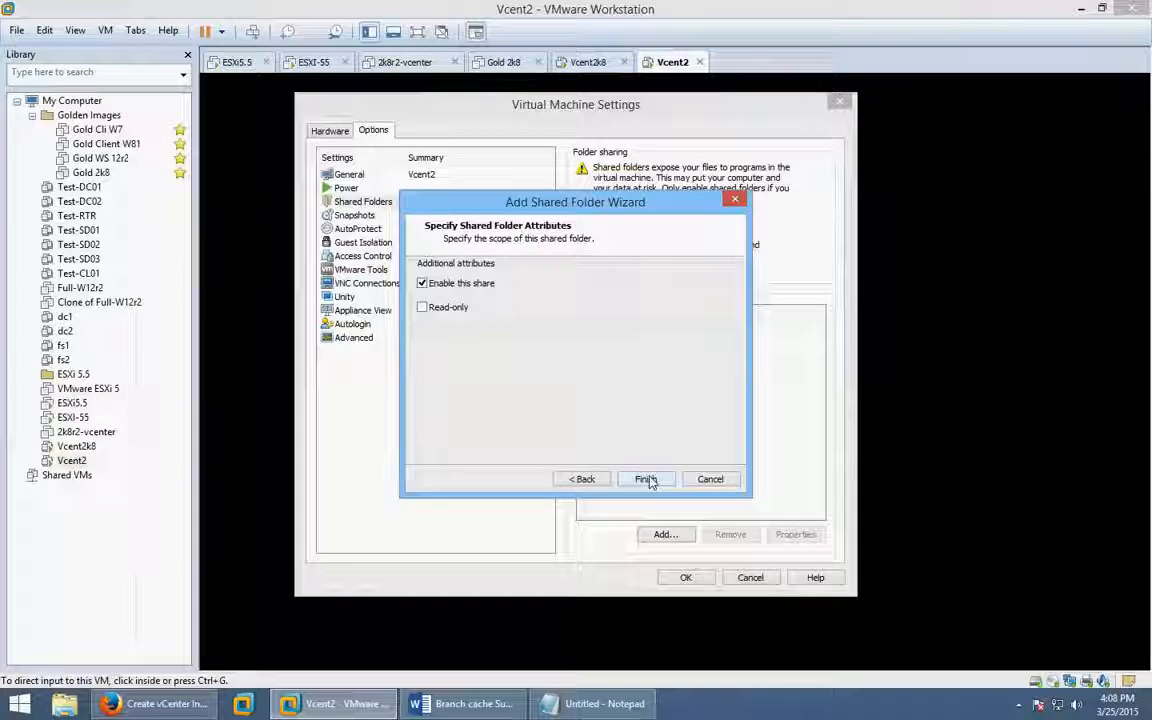
click(646, 480)
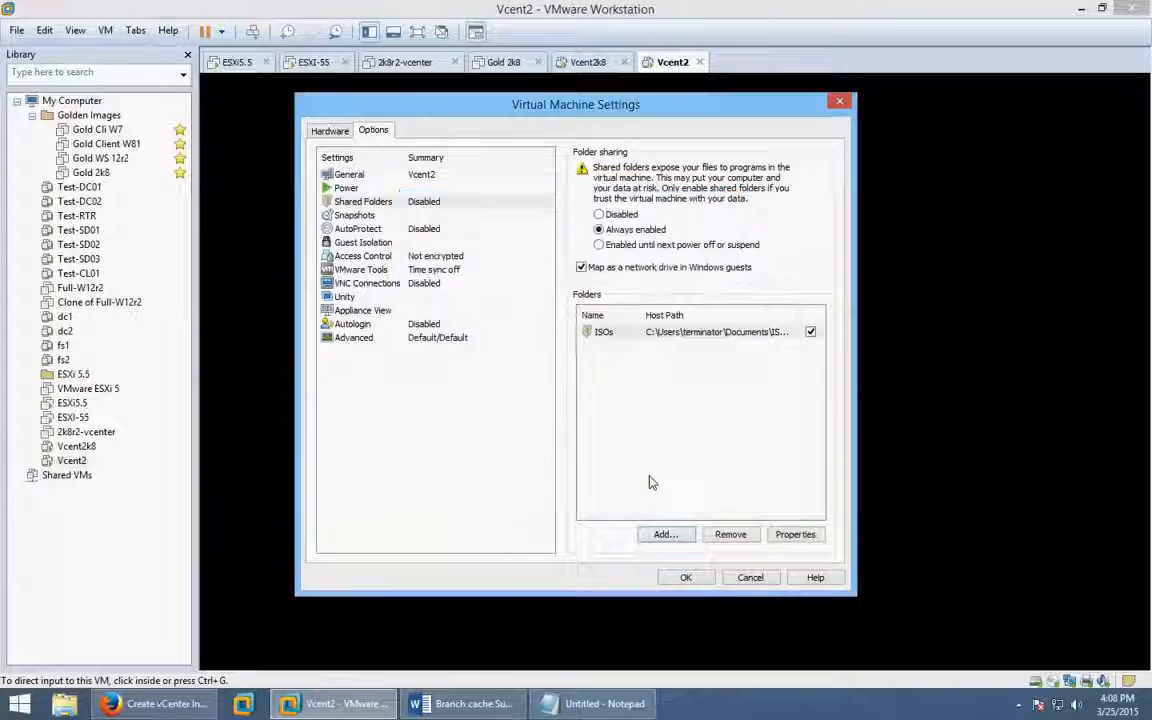
Save the VM settings and start the guest's Administrator logon, which requires a password change.
click(697, 580)
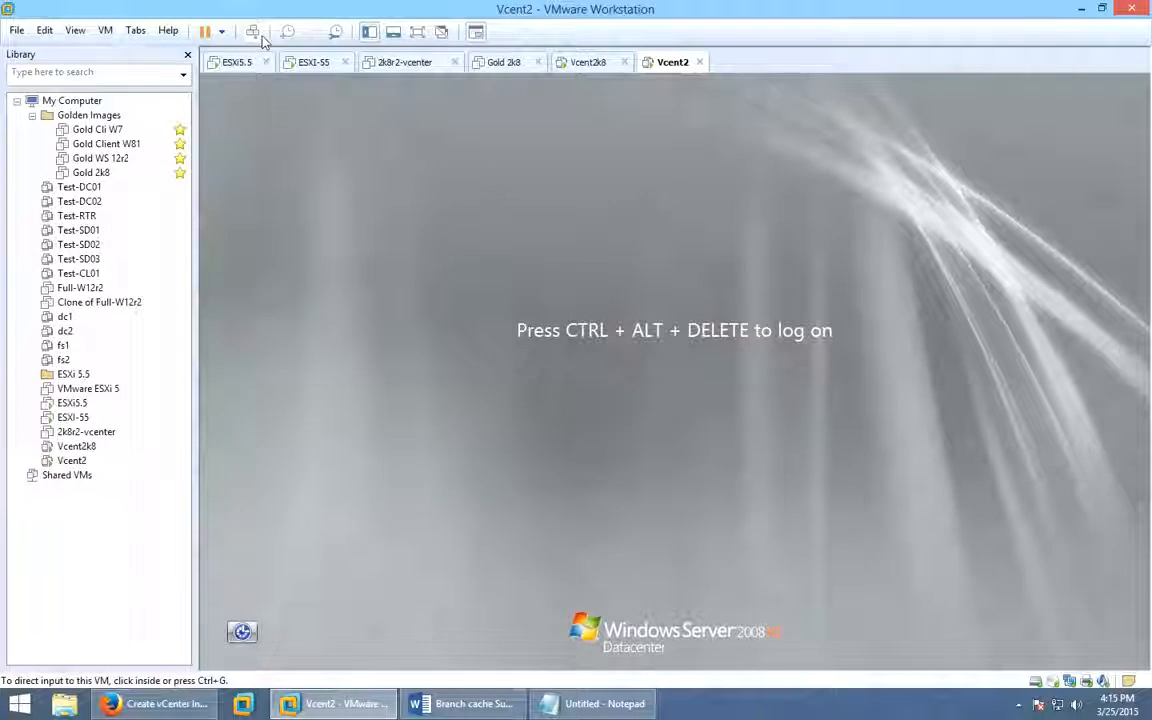
click(253, 32)
click(615, 414)
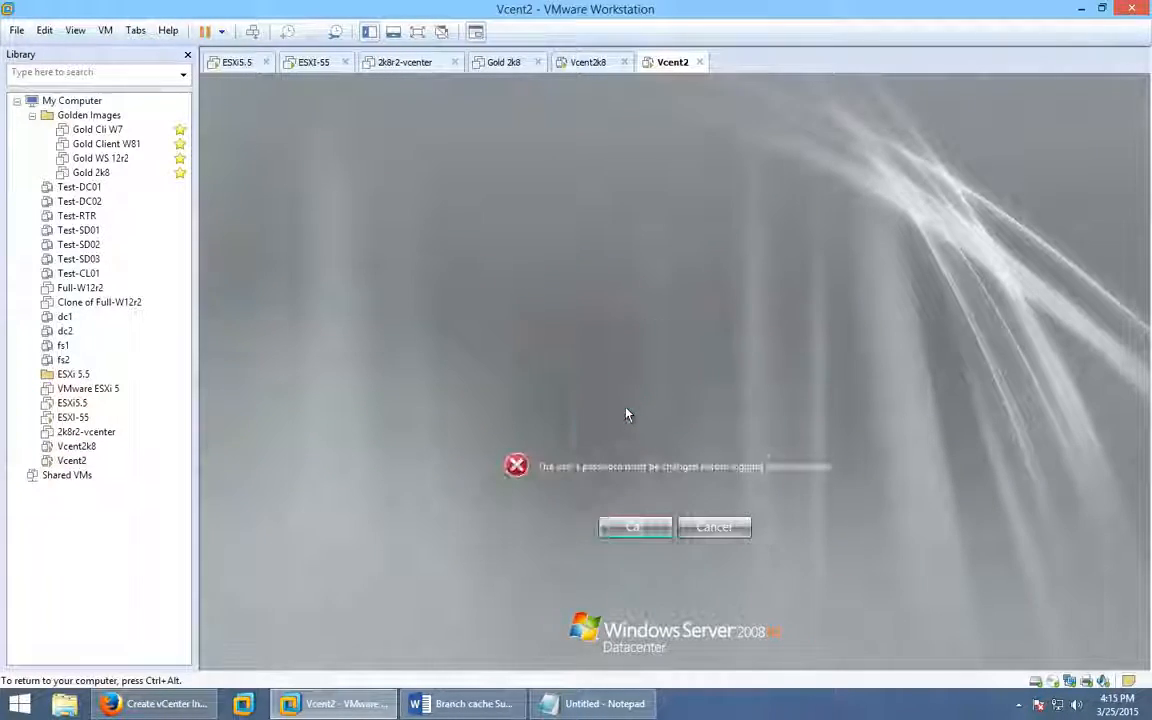
click(635, 527)
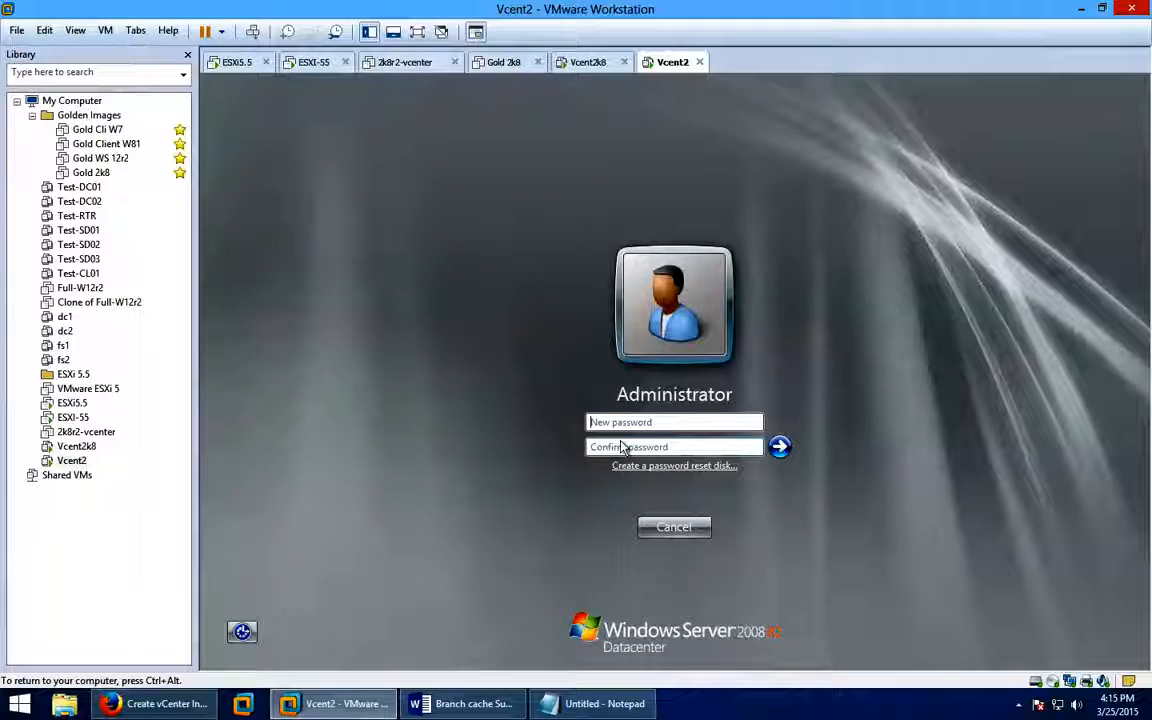
Enter and confirm a new Administrator password, retrying after a mismatch, until the change is confirmed.
text(••••••••)
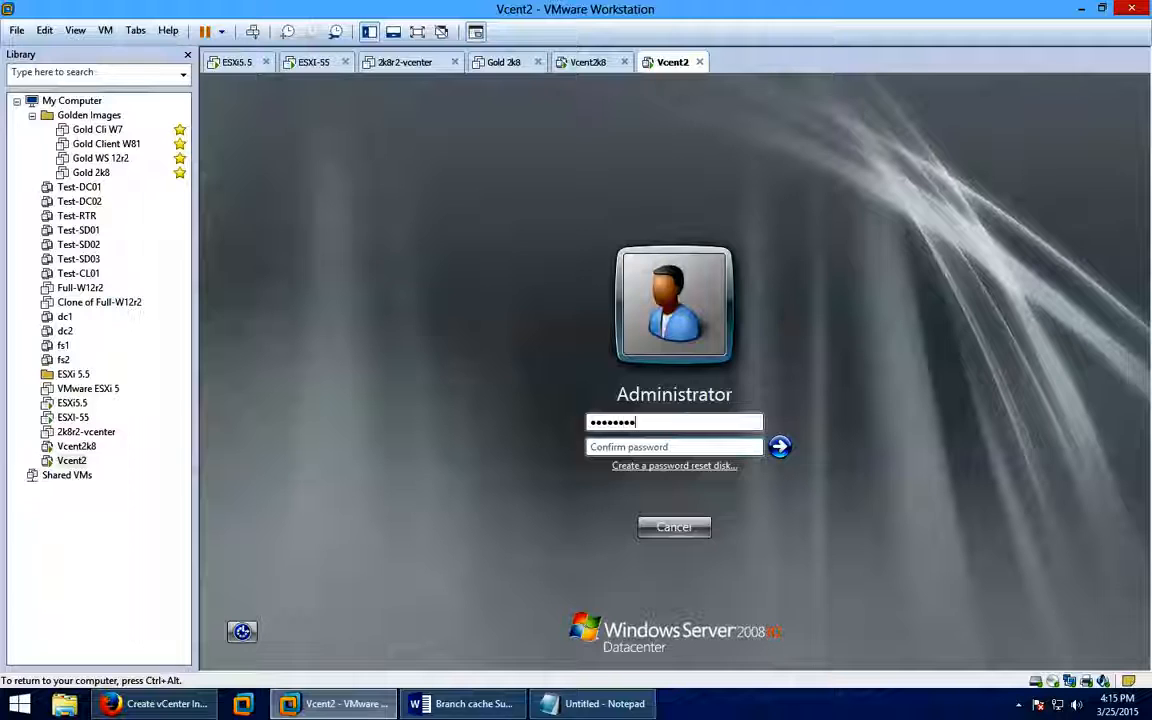
text(•)
key(Tab)
text(•••••)
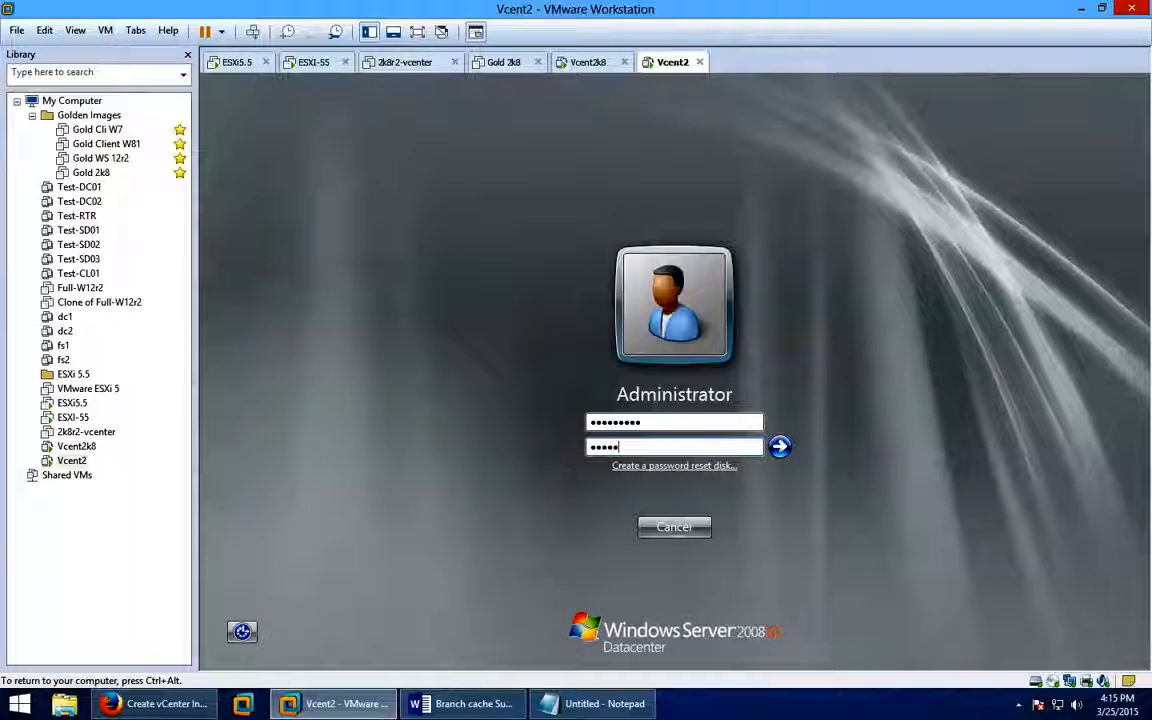
text(••••)
key(Return)
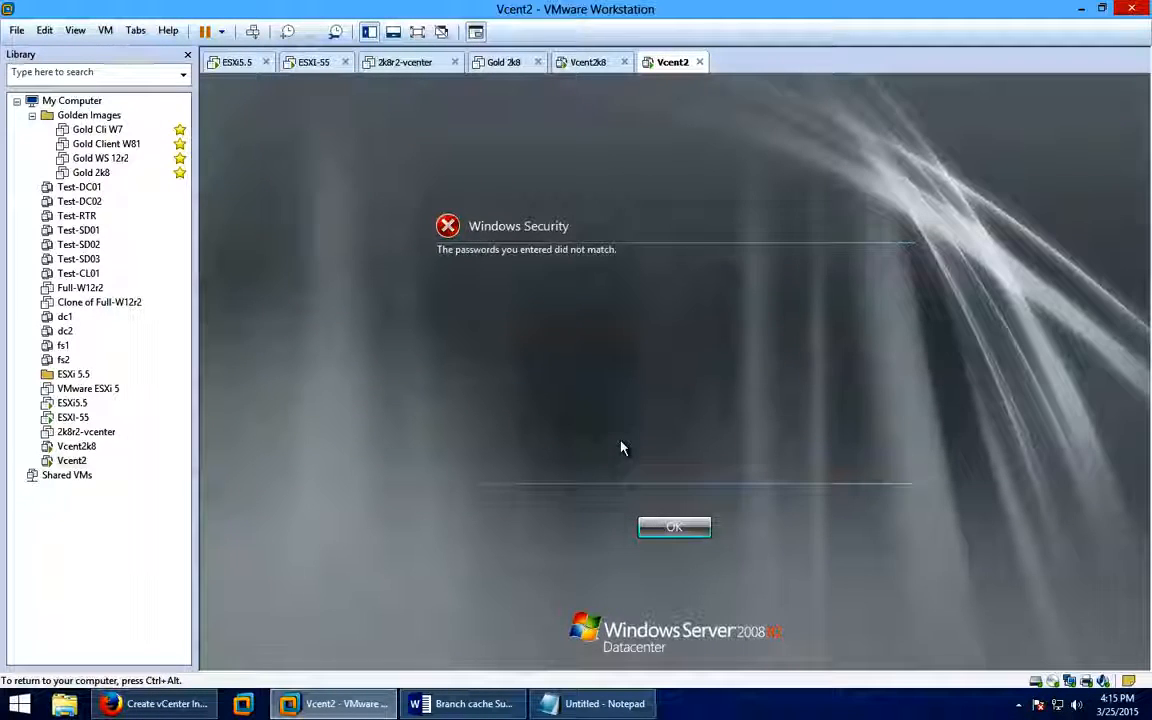
click(652, 525)
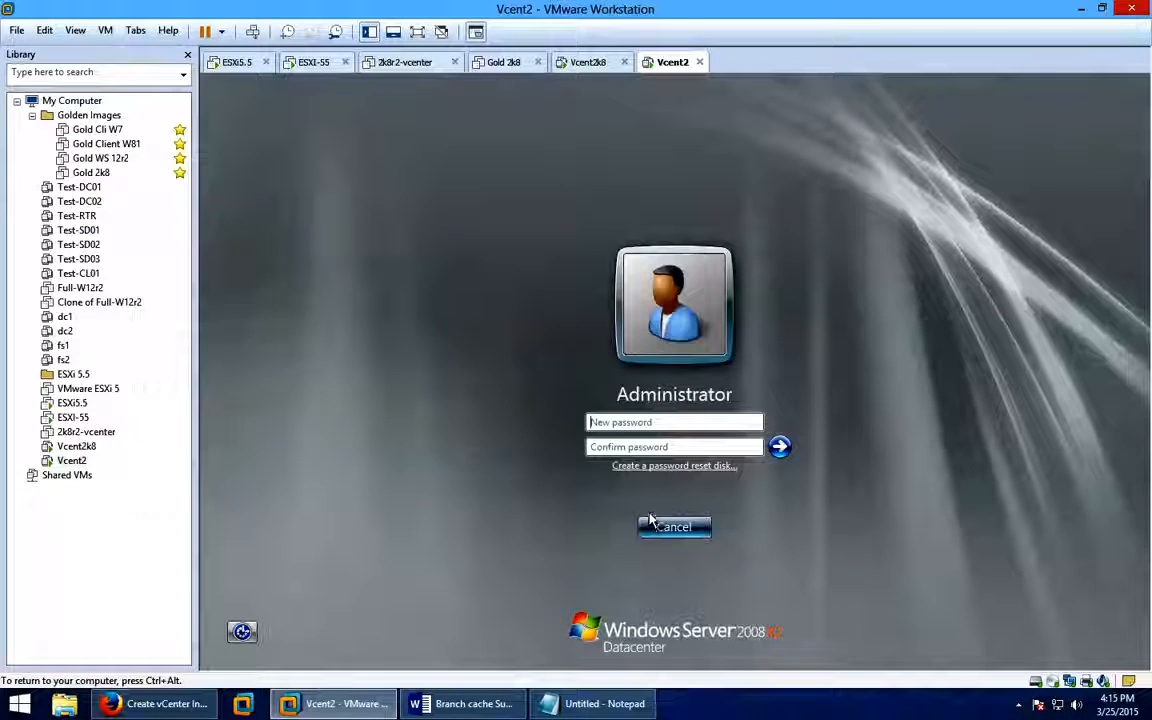
text(••••••)
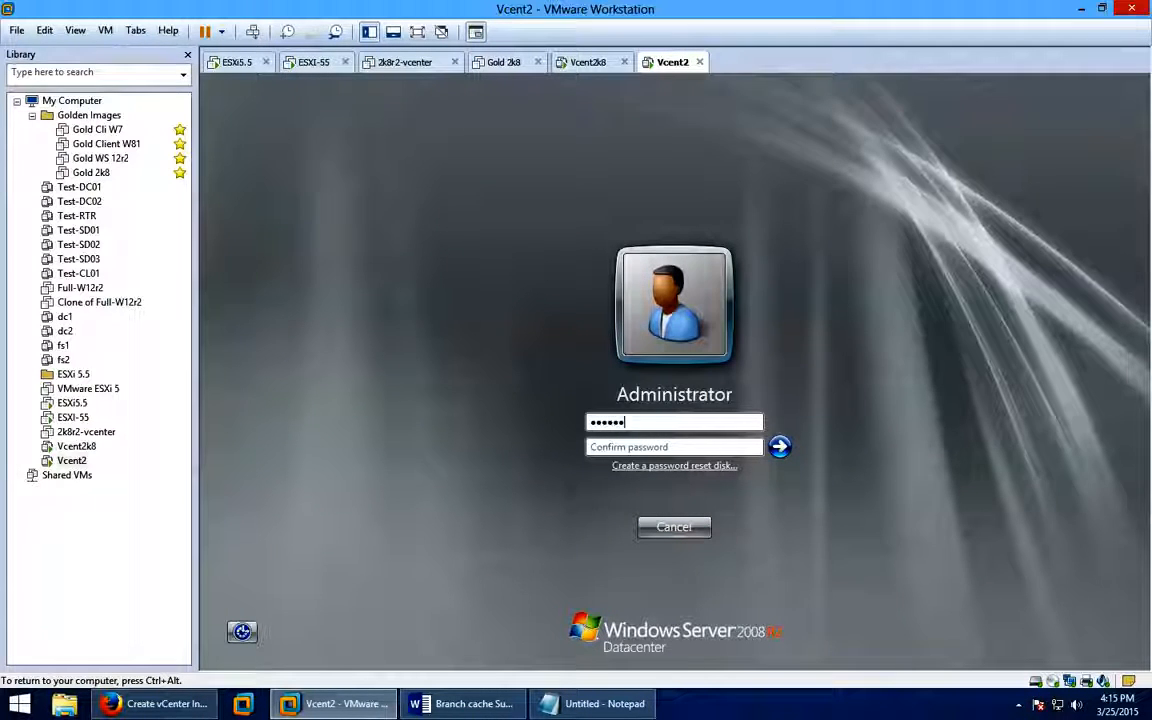
text(•••••••••••)
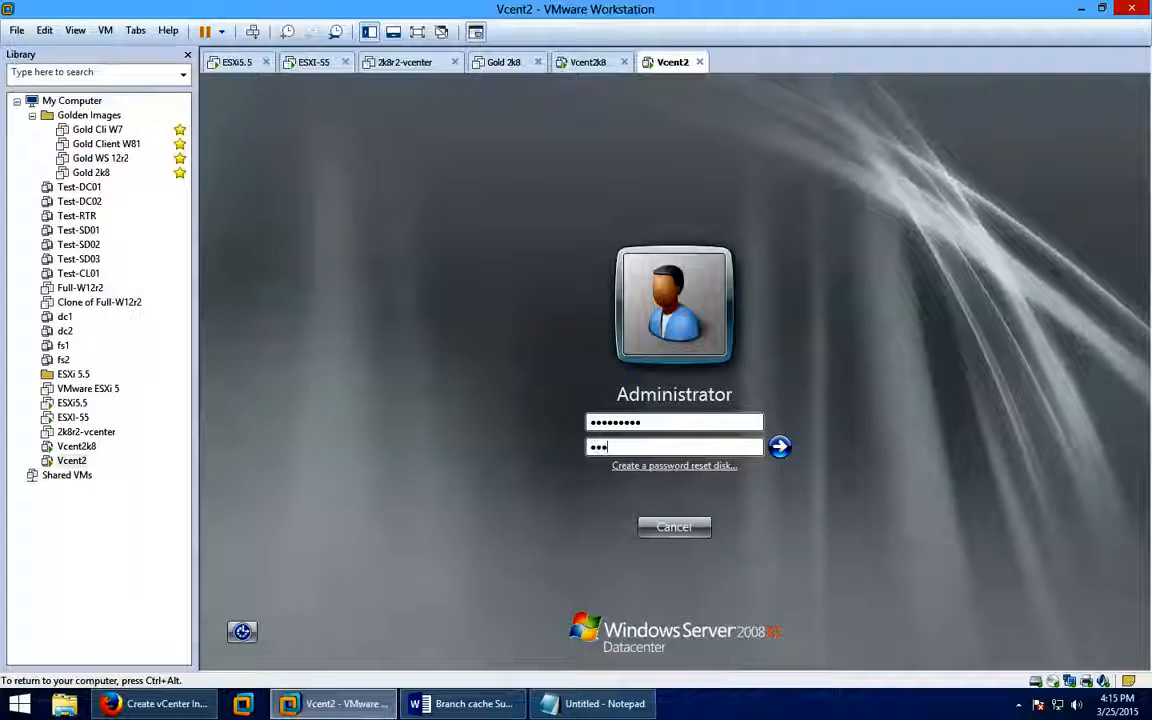
key(Return)
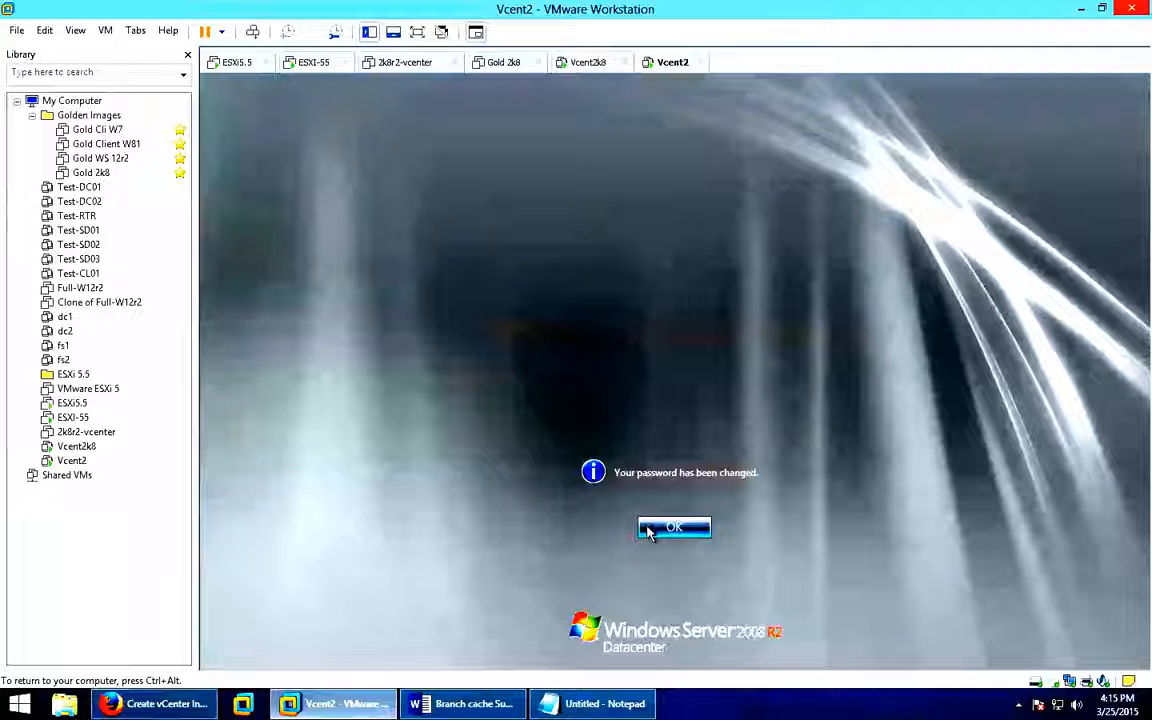
click(664, 529)
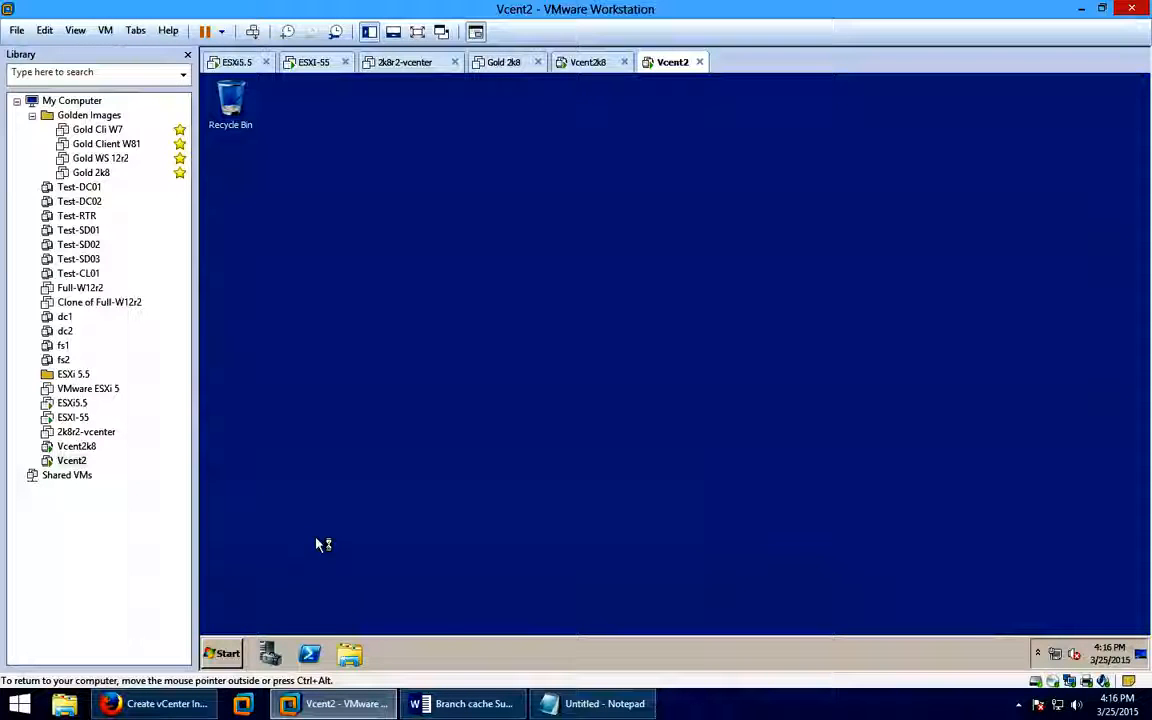
Open the shared ISOs folder on the Shared Folders (Z:) drive inside Vcent2.
click(351, 654)
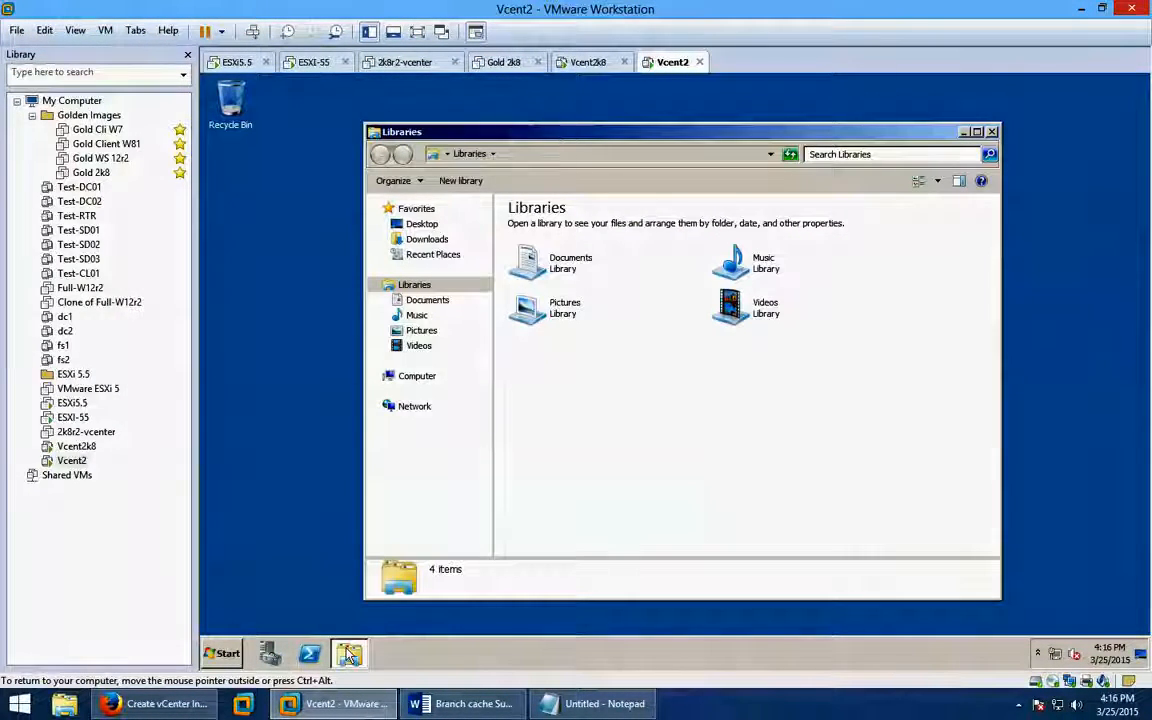
click(376, 377)
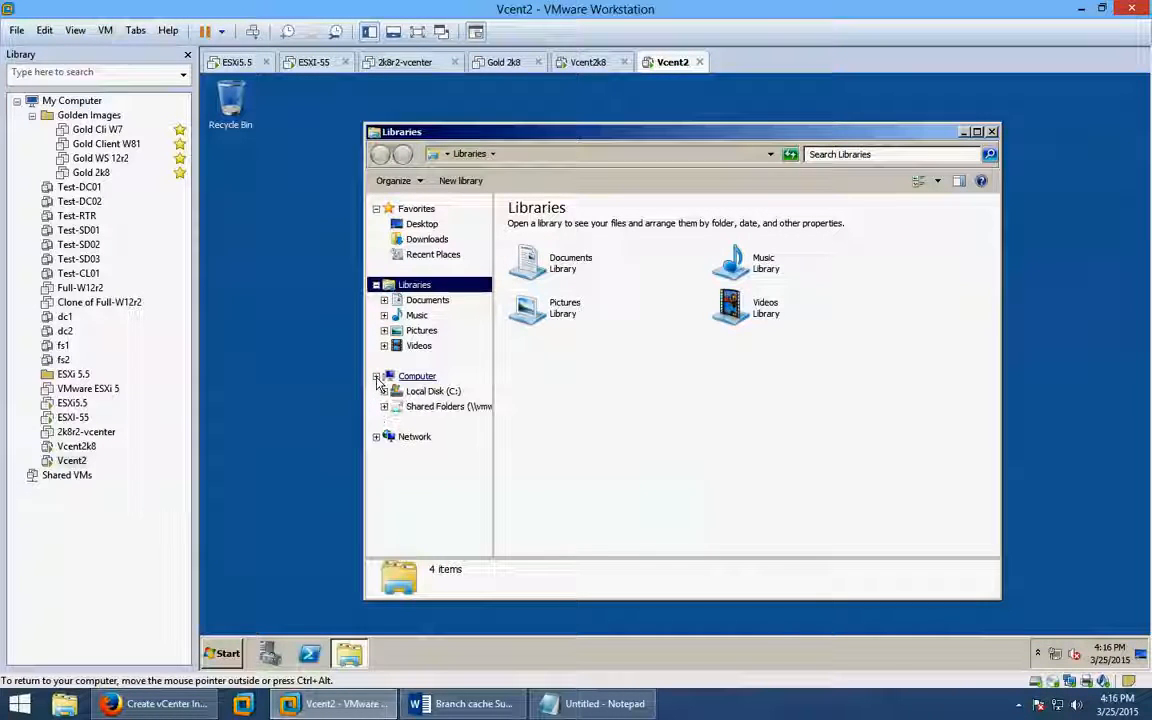
click(436, 408)
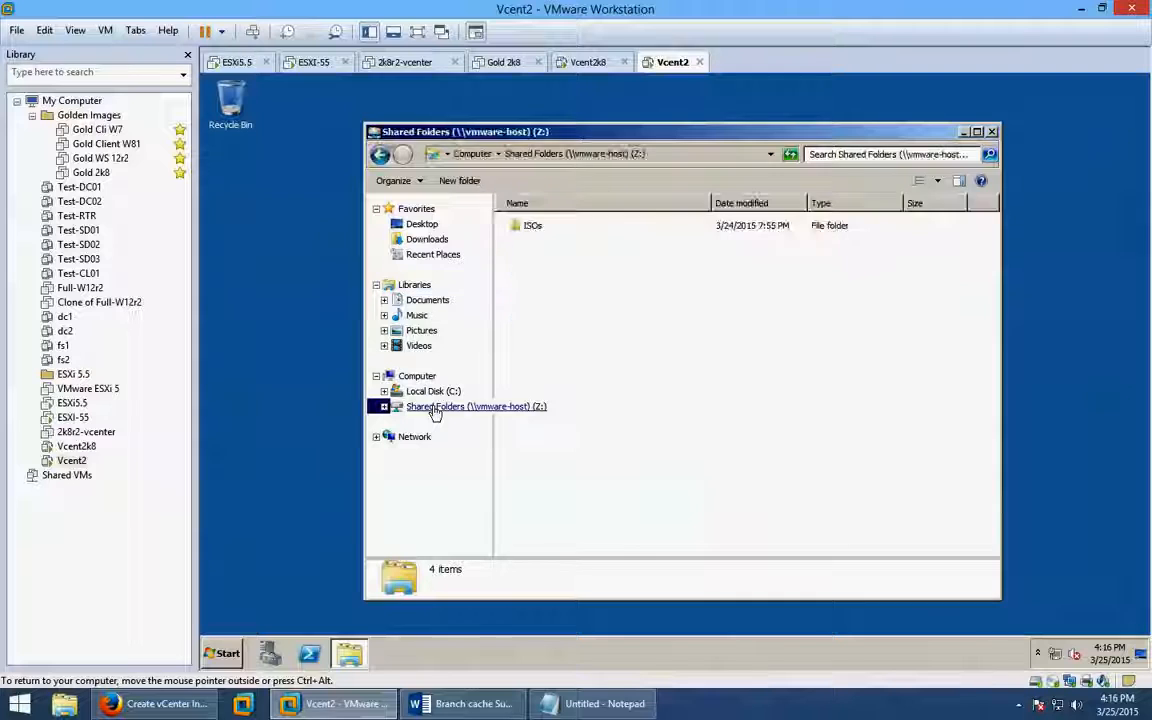
double_click(533, 226)
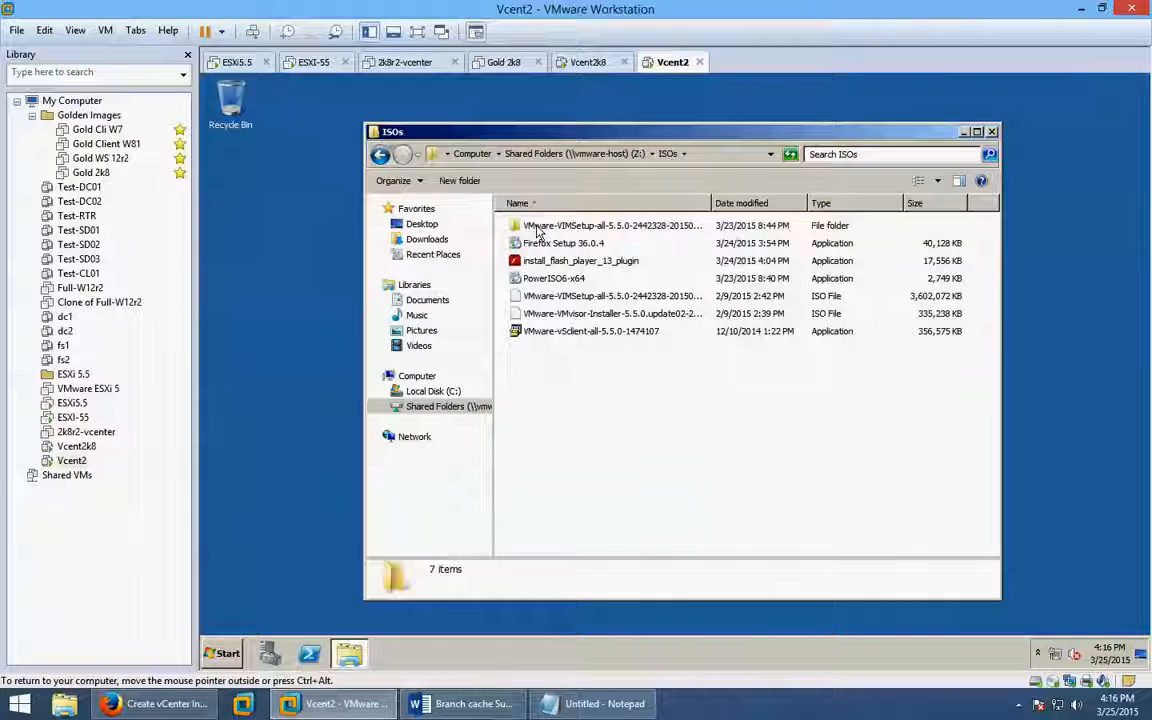
Dismiss the can't-open prompt for the vCenter ISO and select the PowerISO6-x64 installer.
click(530, 300)
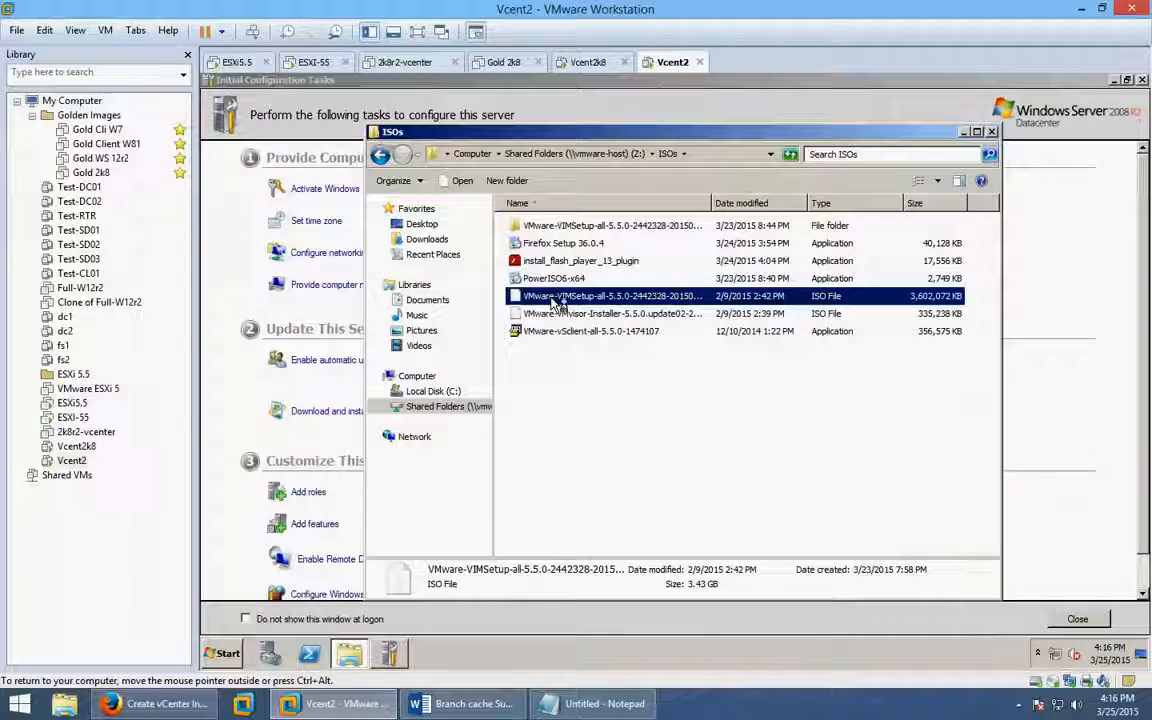
double_click(555, 303)
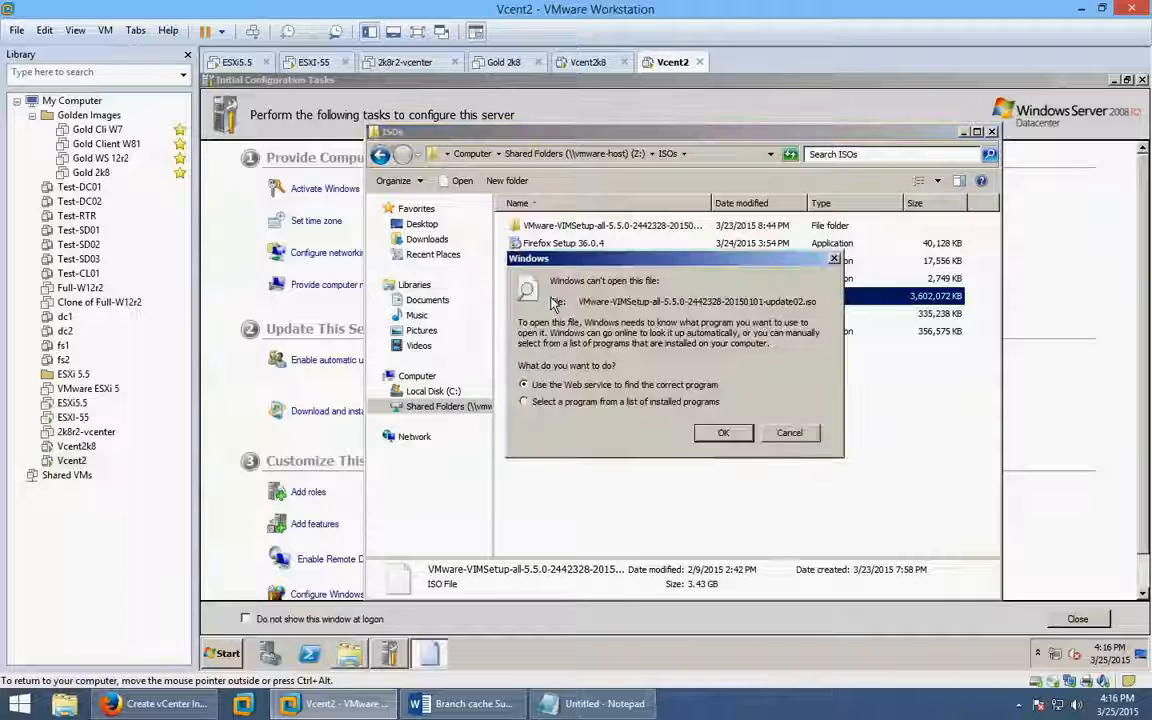
click(789, 433)
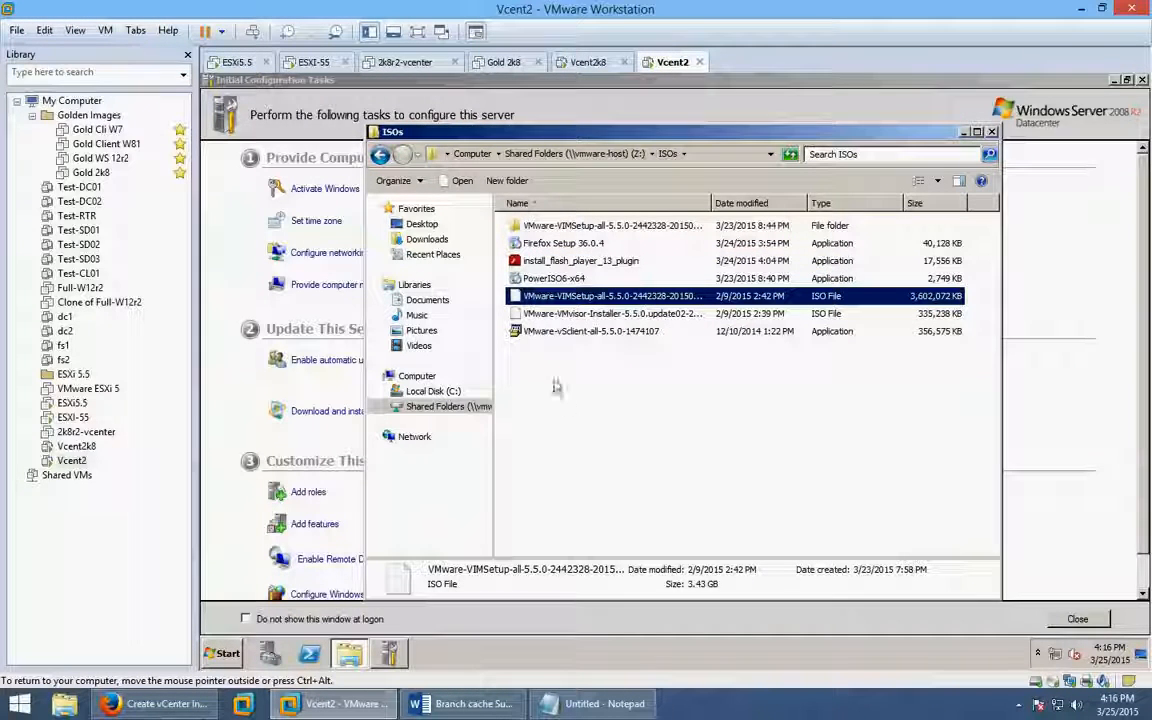
click(576, 280)
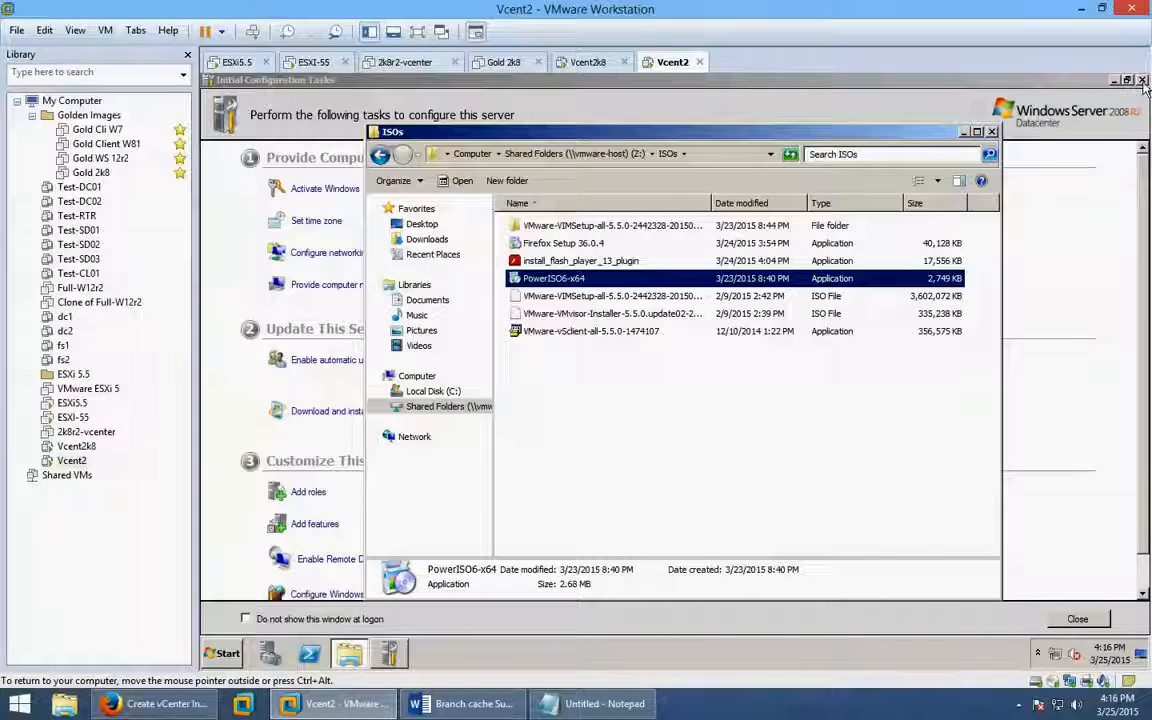
click(855, 97)
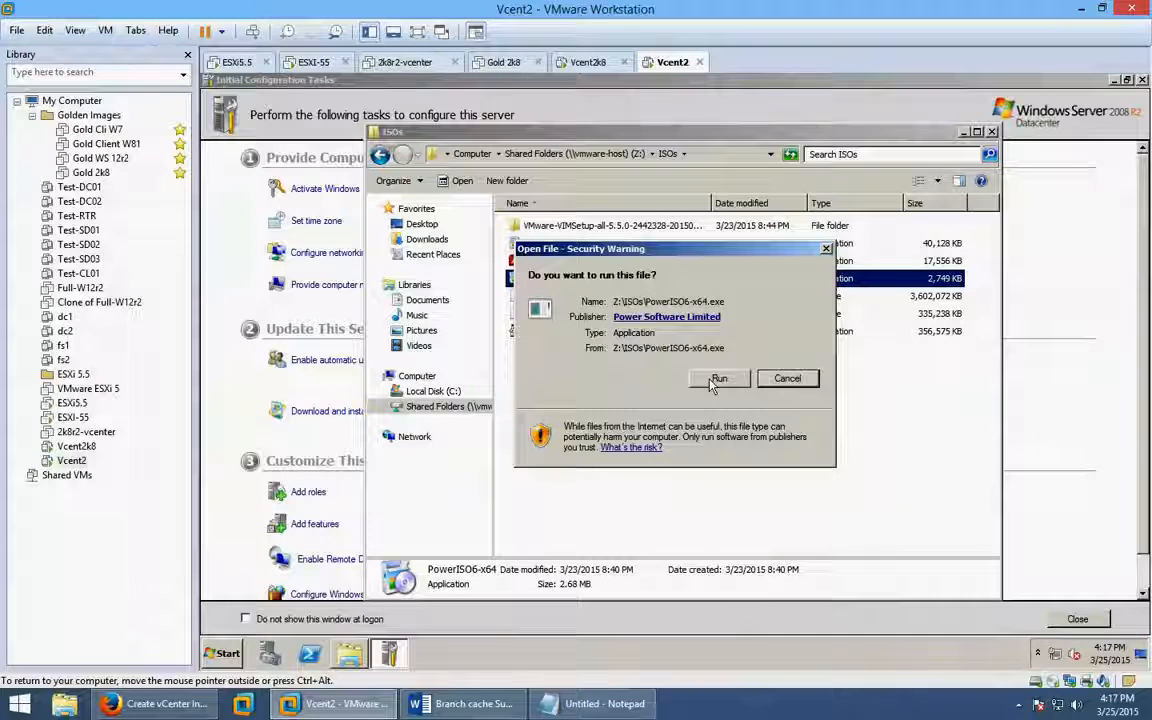
Enable Autologin in Vcent2's Options settings for the administrator account with its password.
click(70, 461)
right_click(70, 463)
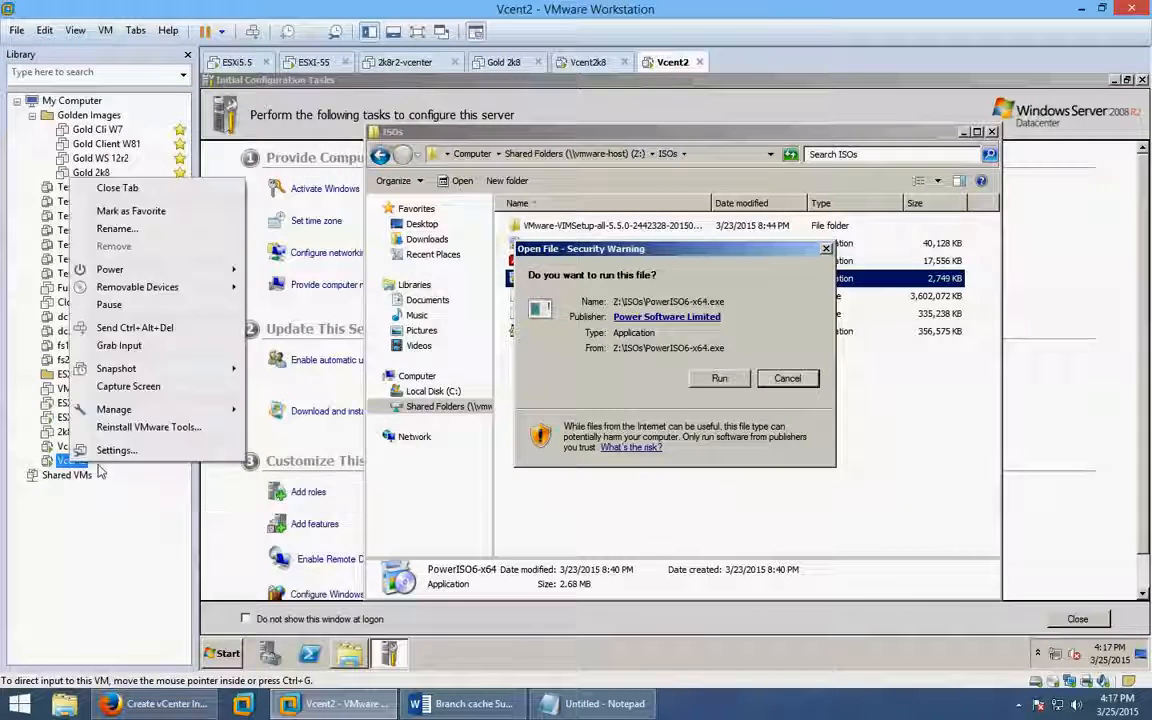
click(145, 450)
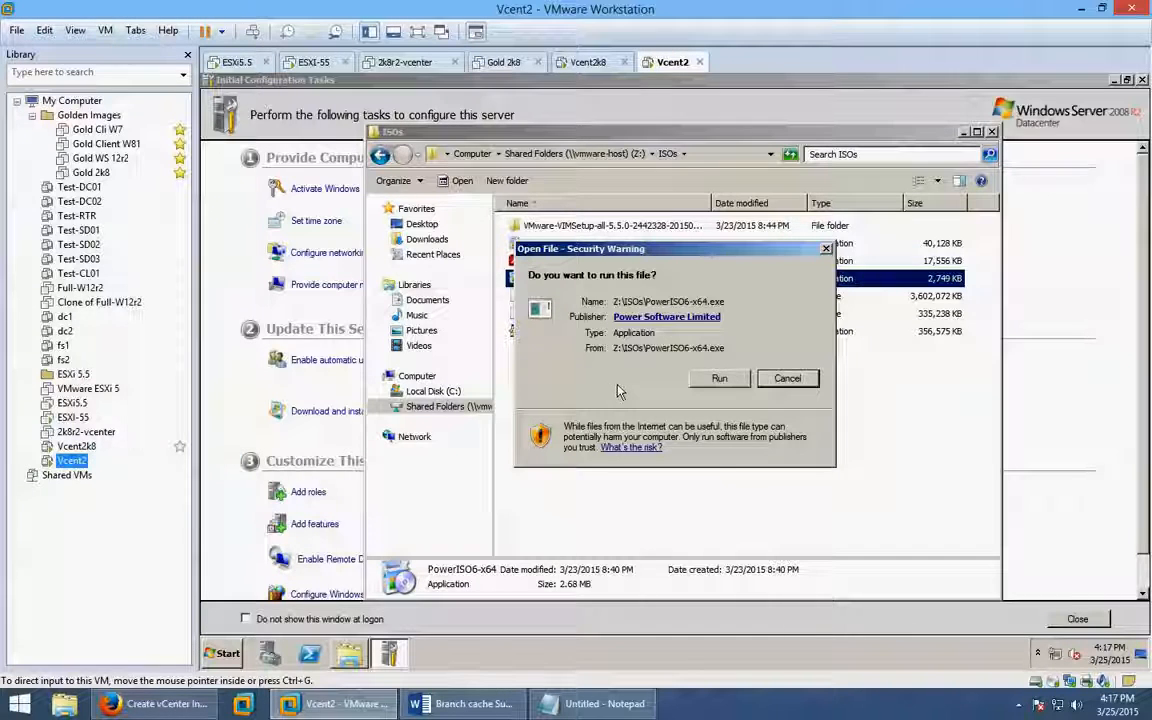
click(373, 131)
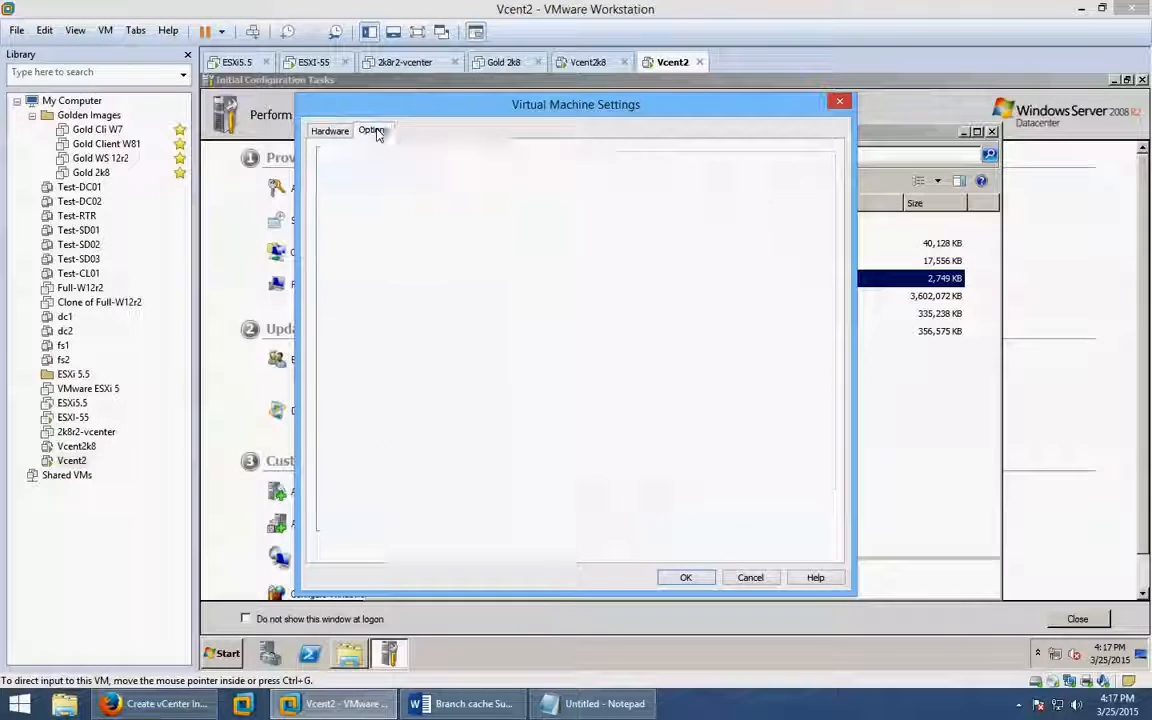
click(366, 326)
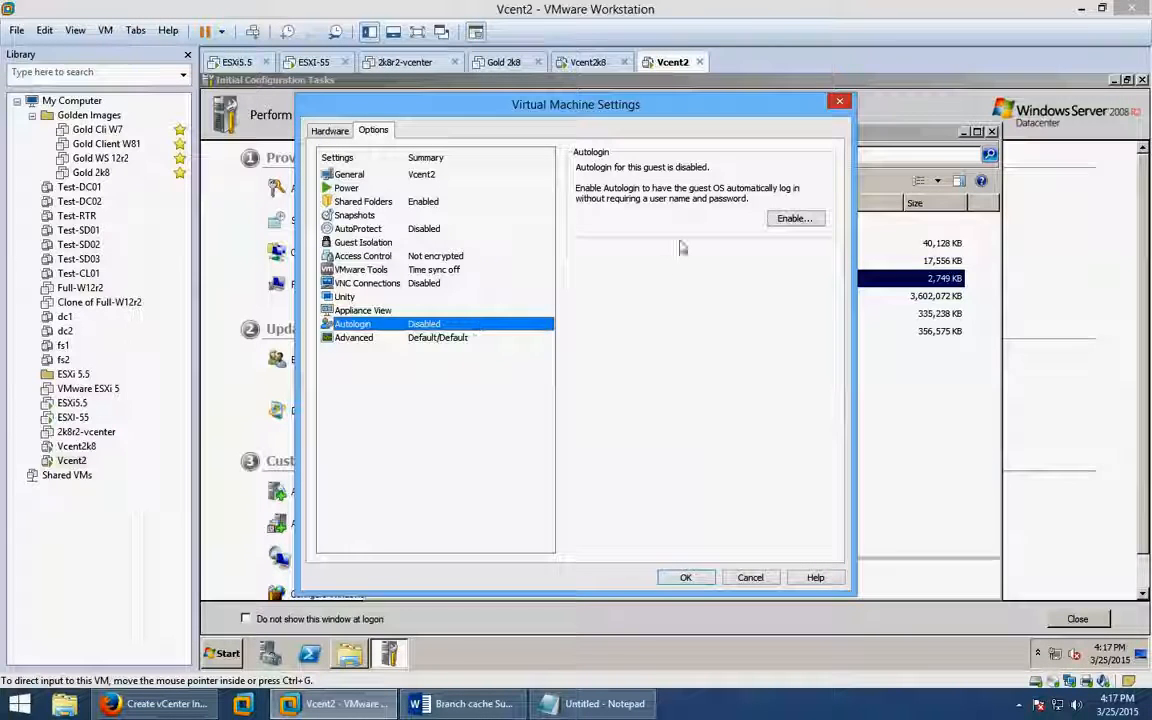
click(794, 219)
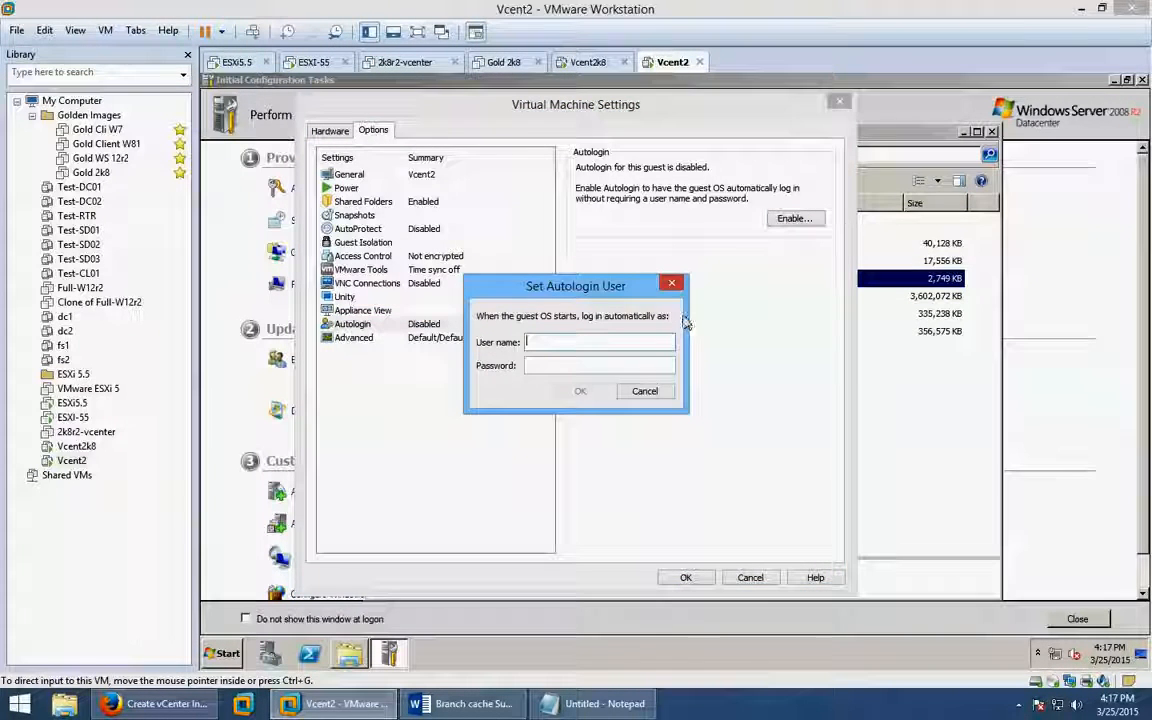
text(ad)
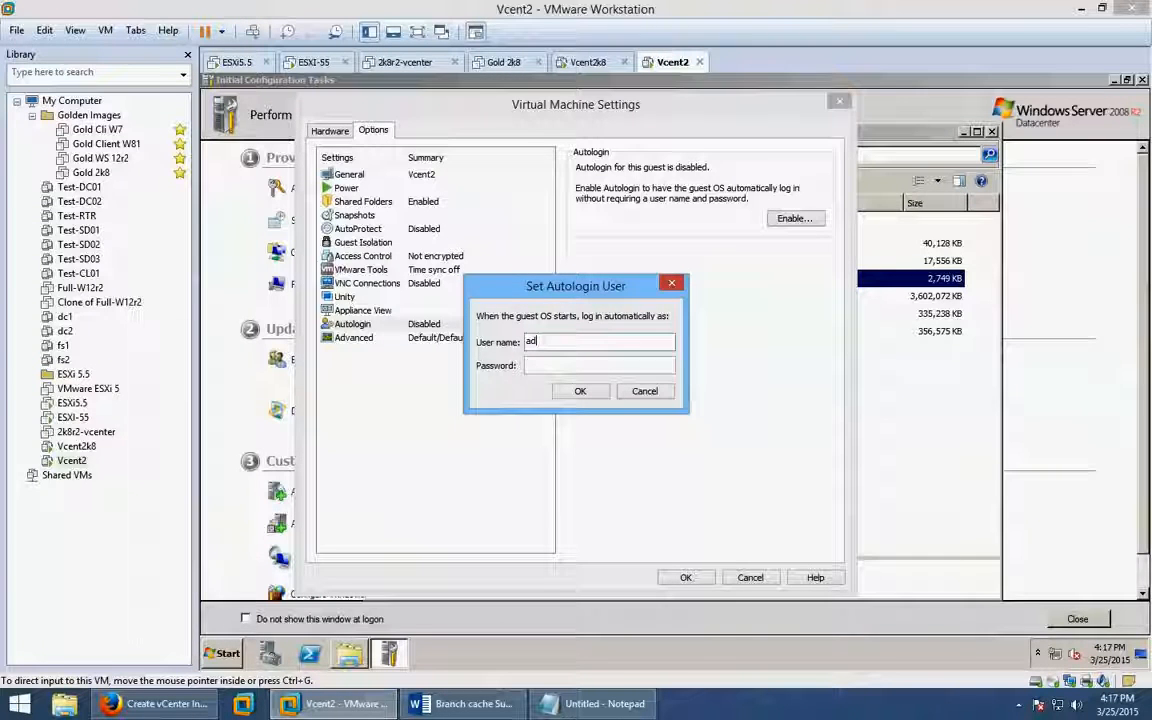
text(ministrator)
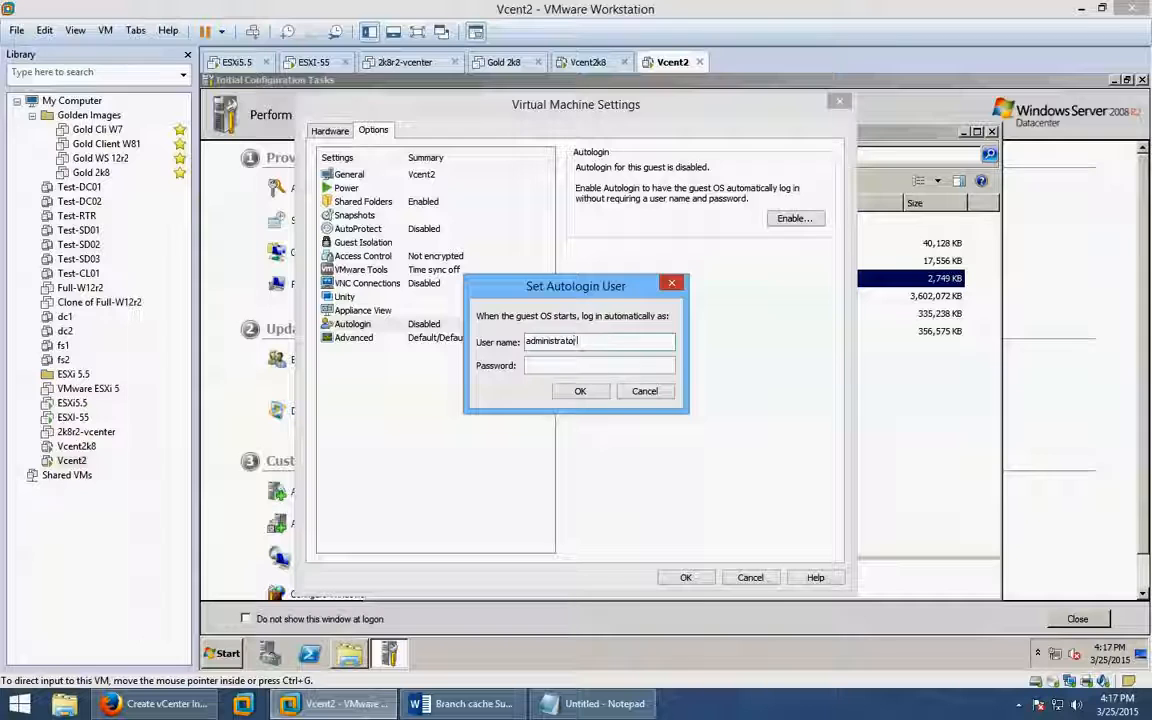
key(Tab)
text(pas)
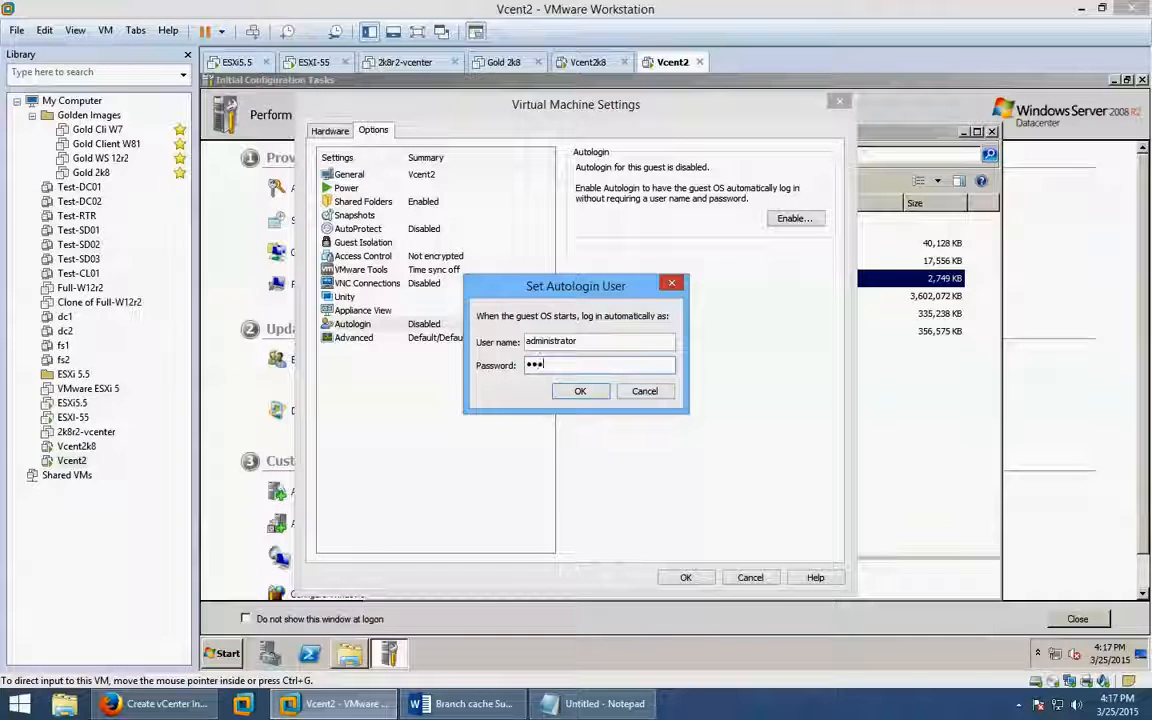
text(sword1)
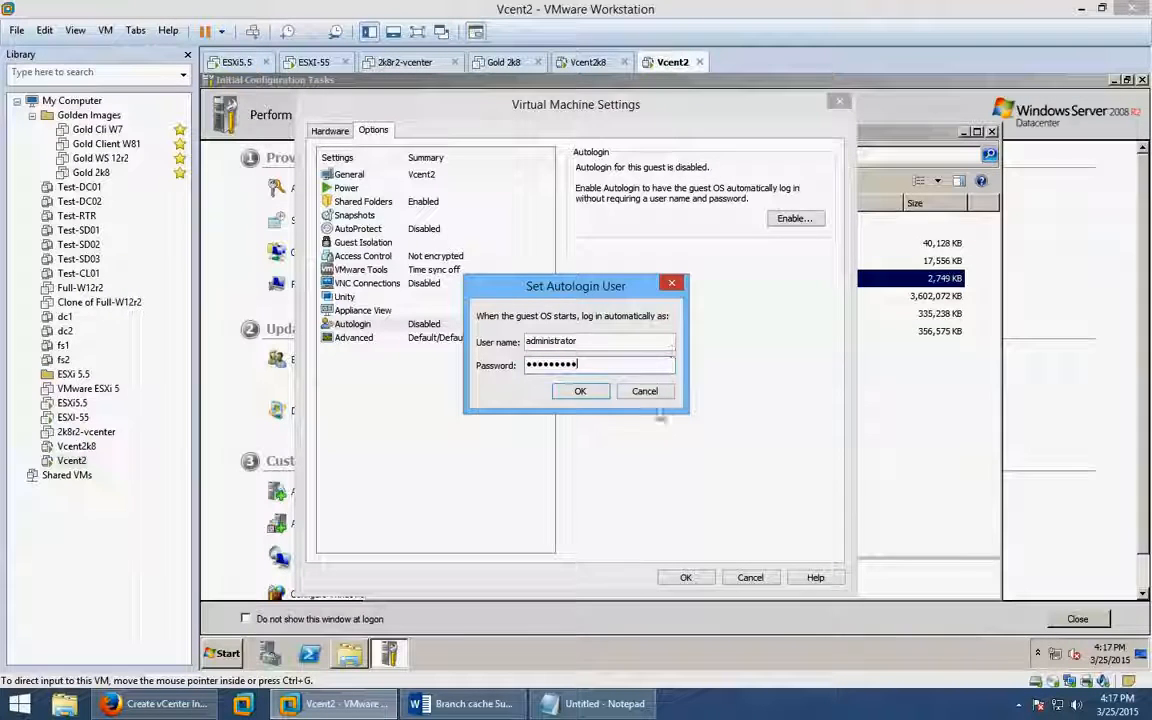
click(580, 391)
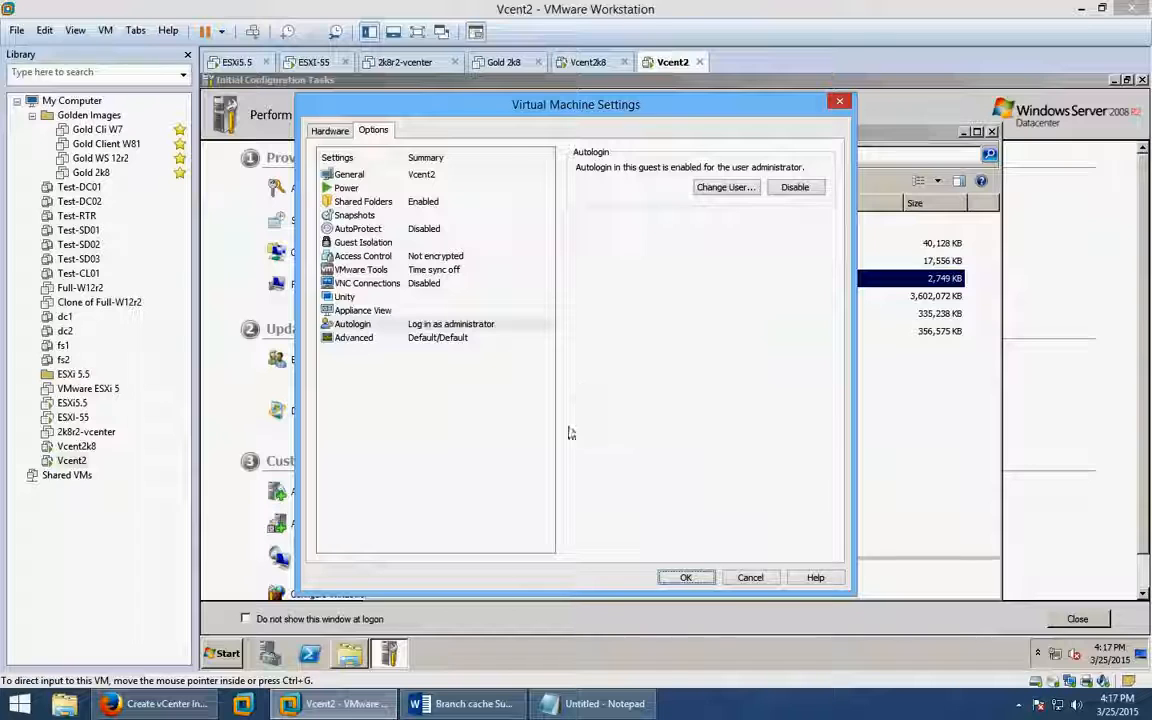
Save the VM settings, run the PowerISO installer and complete setup in the default folder.
click(679, 580)
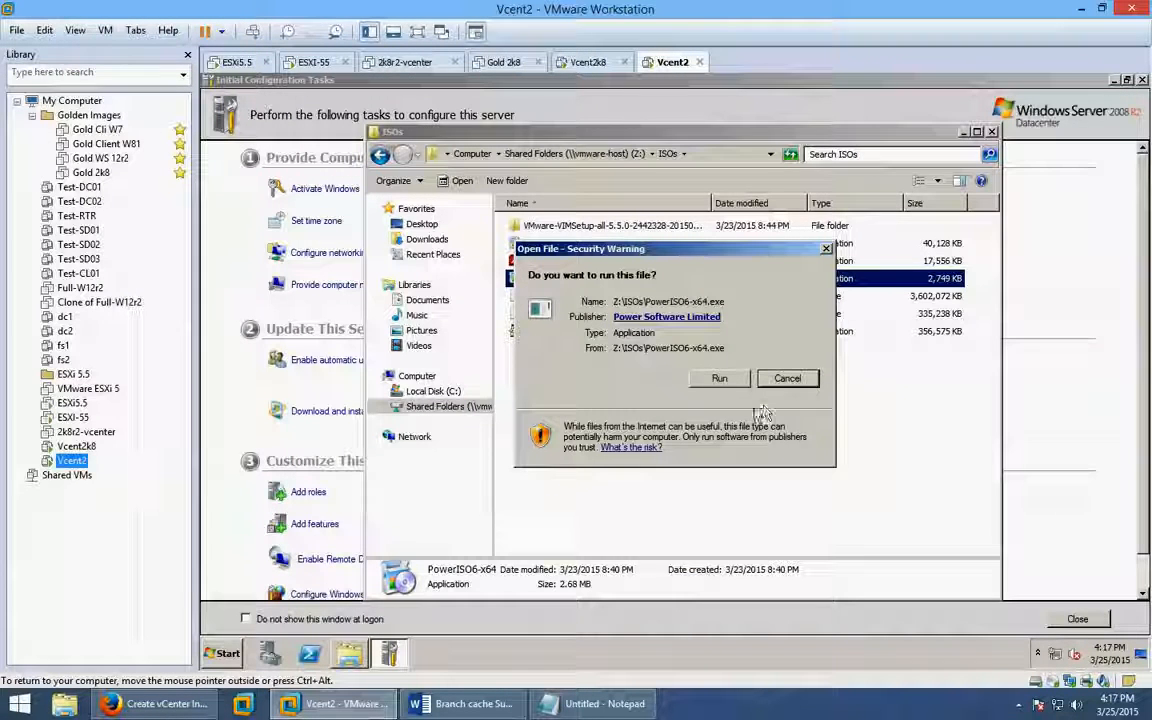
click(719, 378)
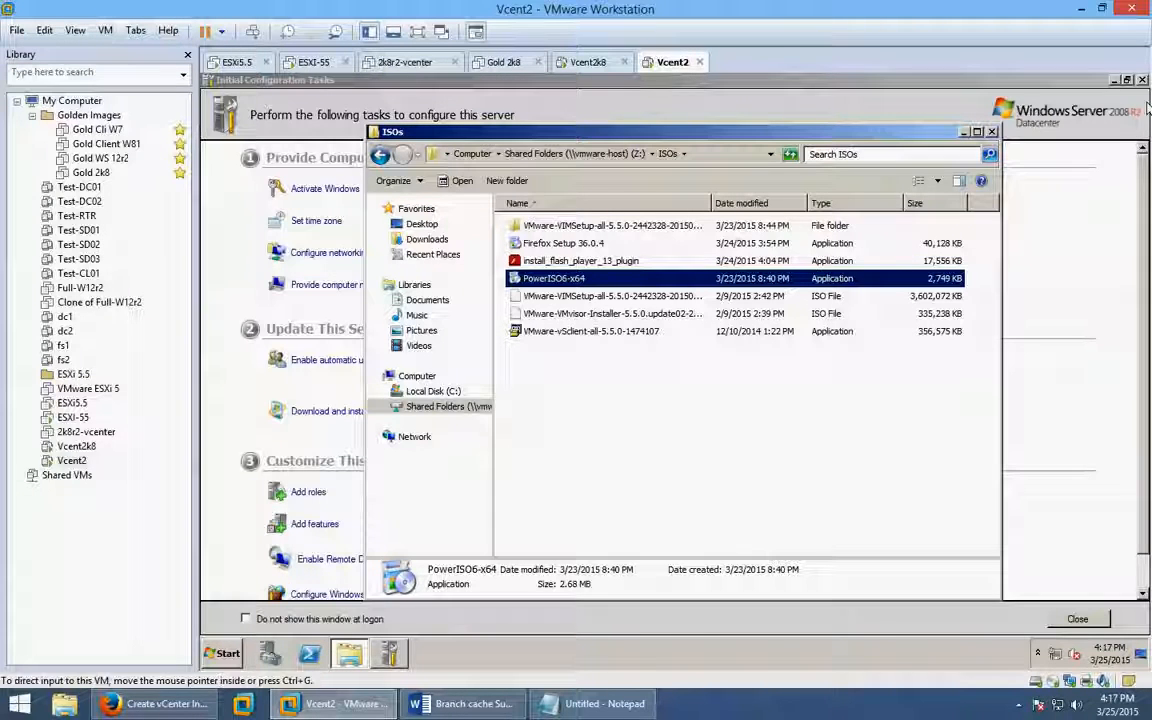
click(1114, 80)
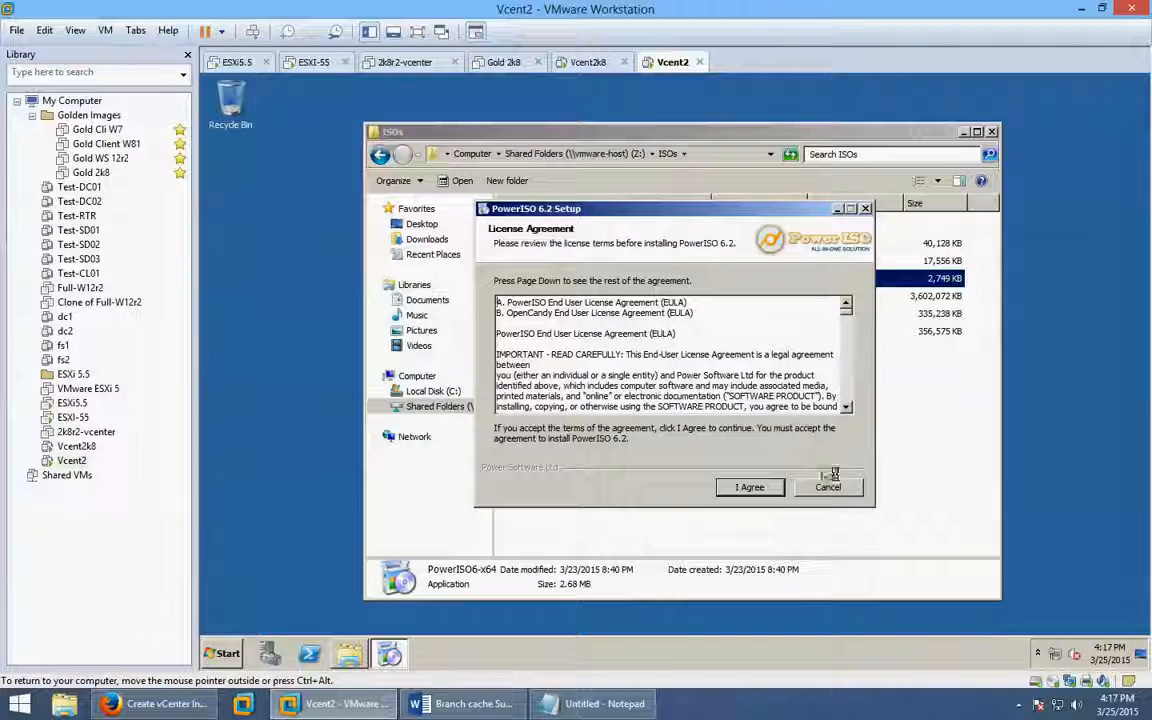
click(752, 489)
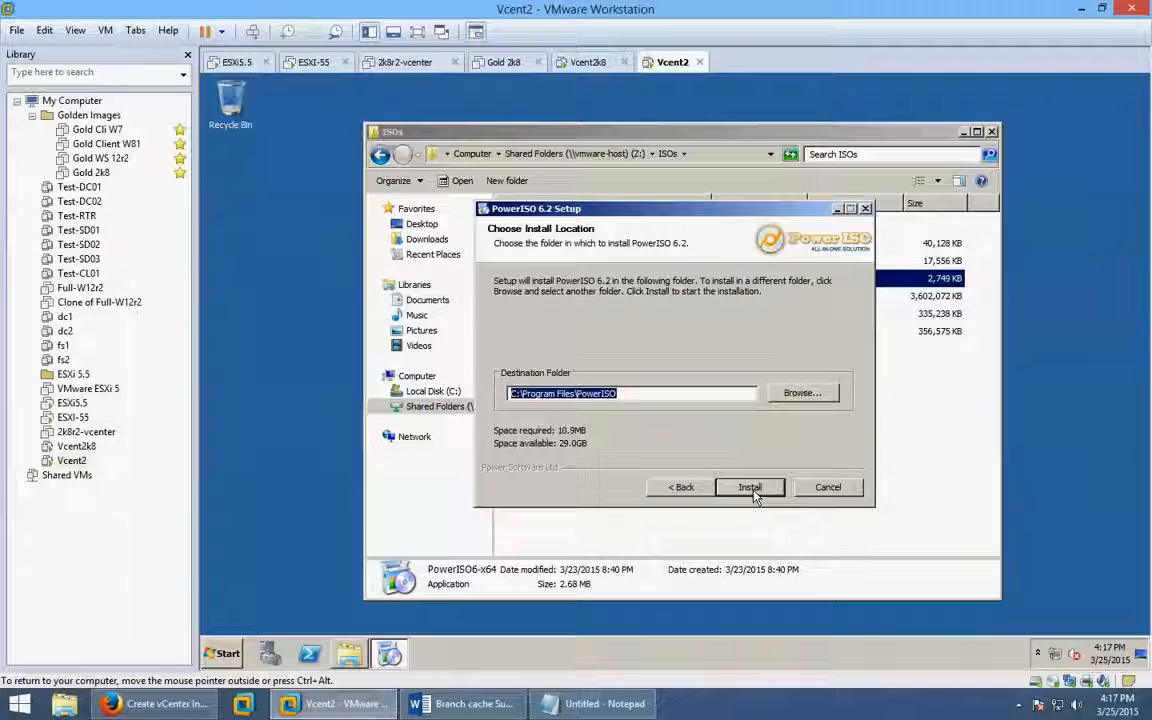
click(752, 490)
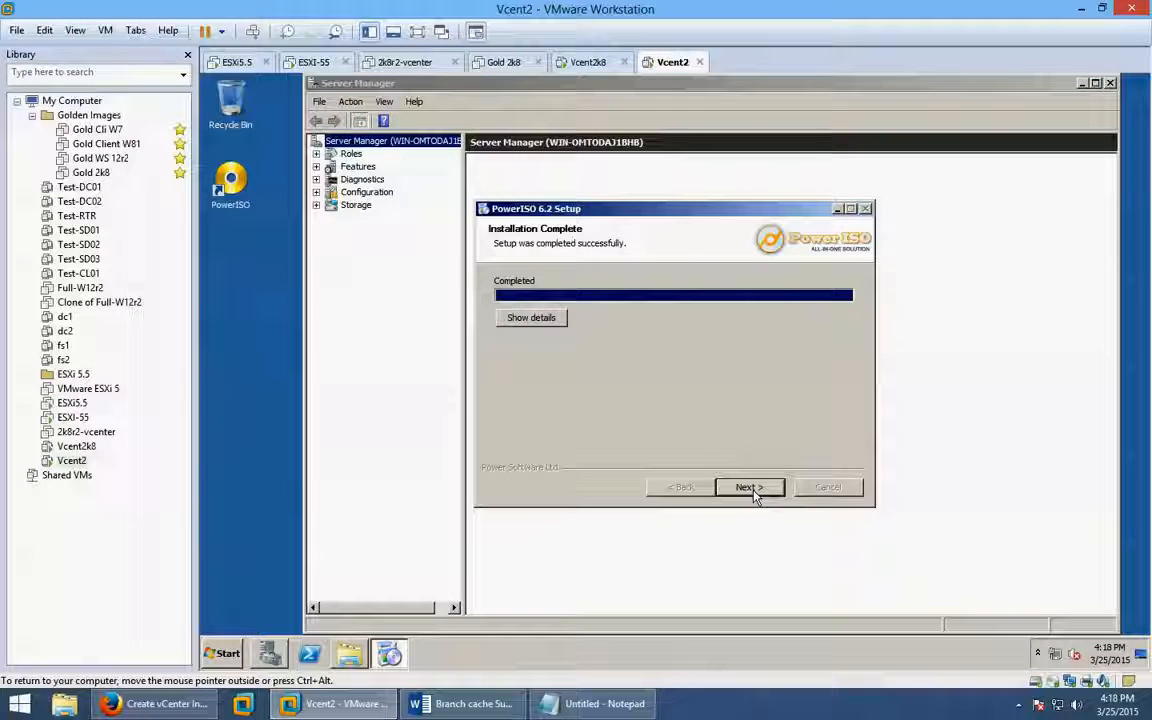
click(750, 487)
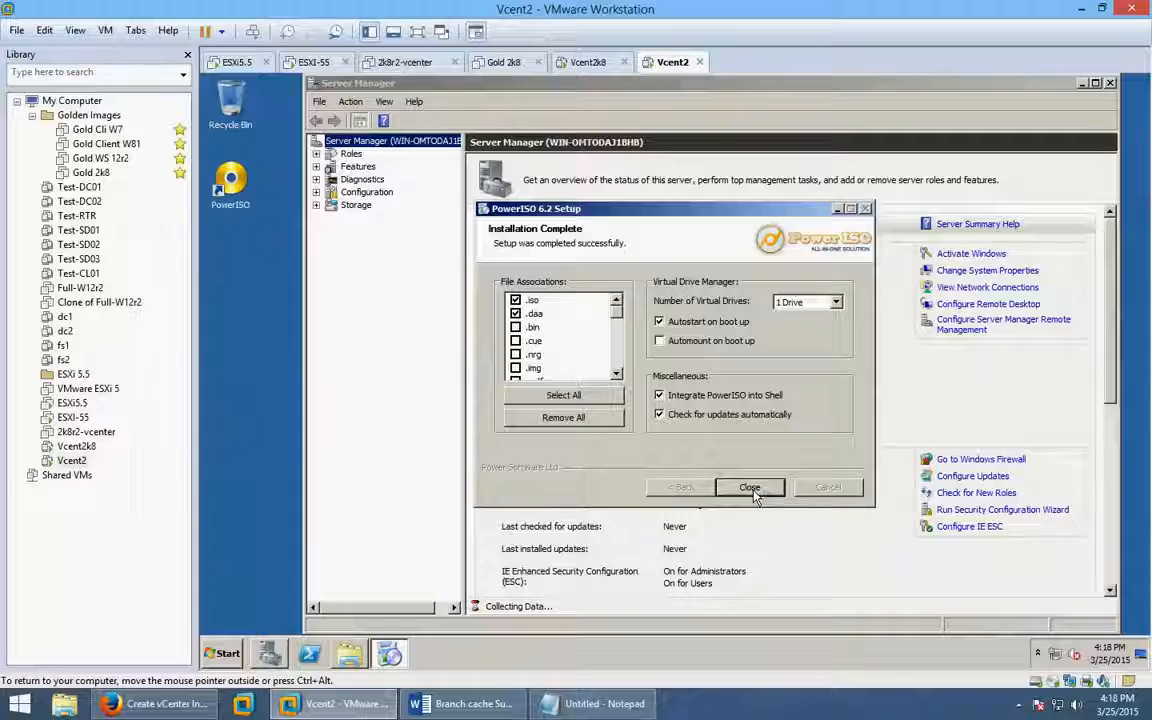
click(753, 492)
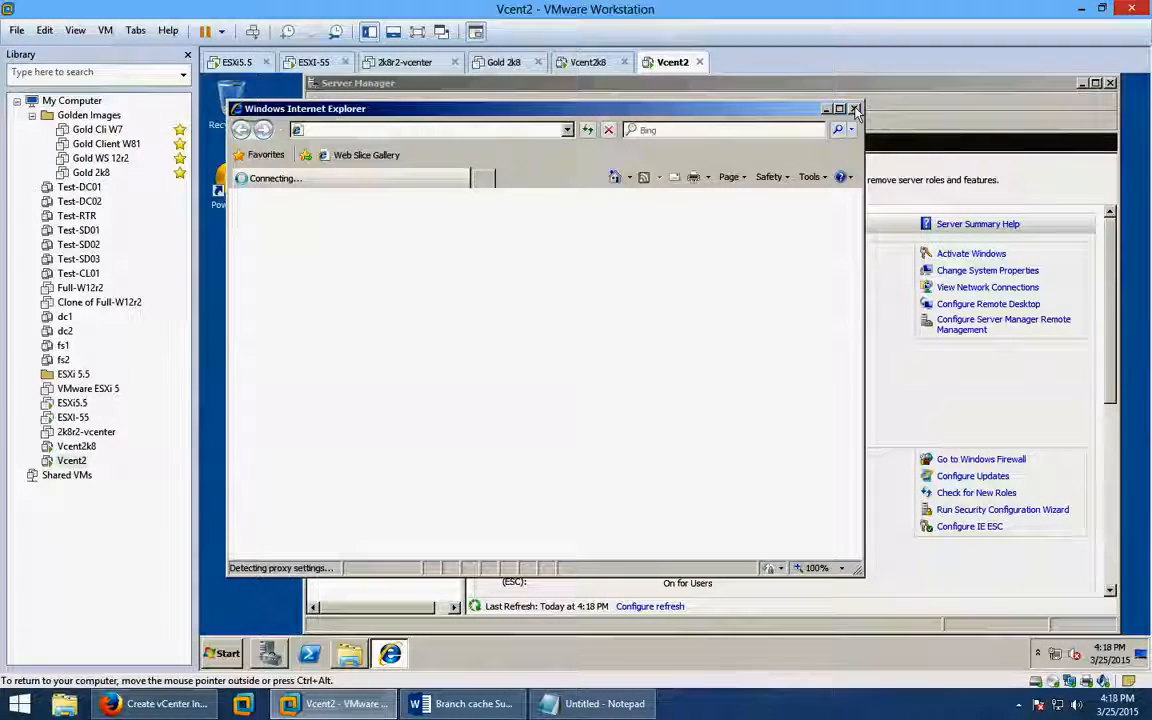
Open the VMware-VIMSetup ISO from the ISOs folder in PowerISO, continuing unregistered.
click(854, 108)
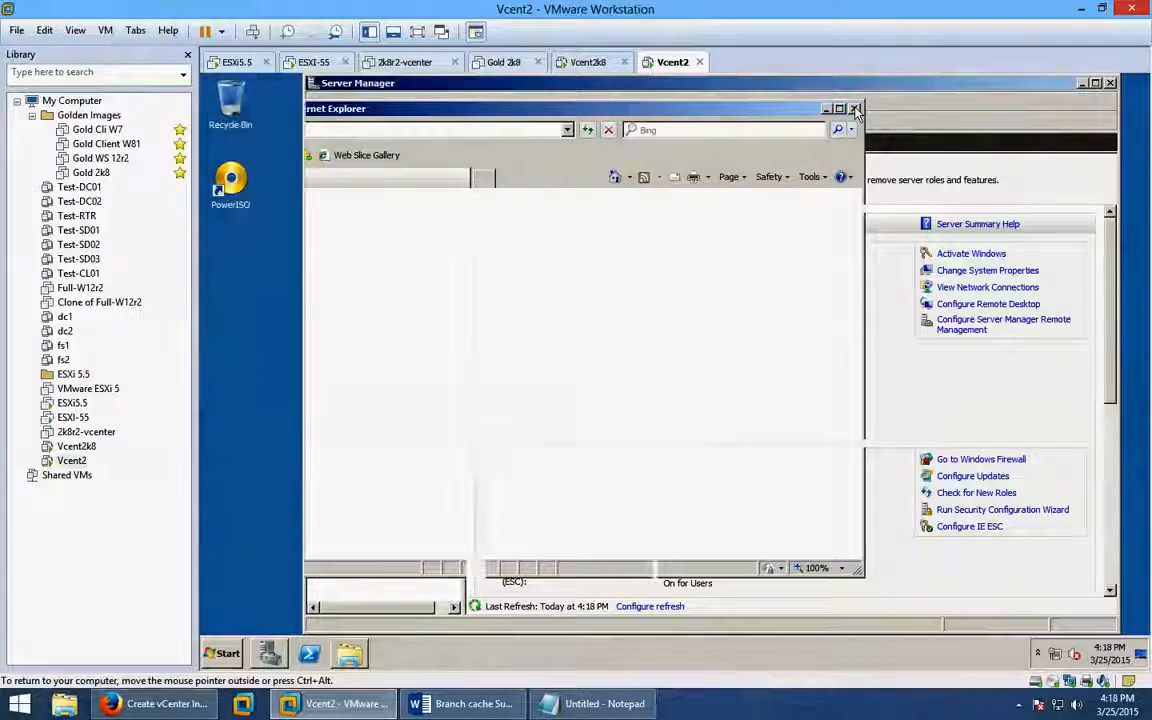
click(359, 653)
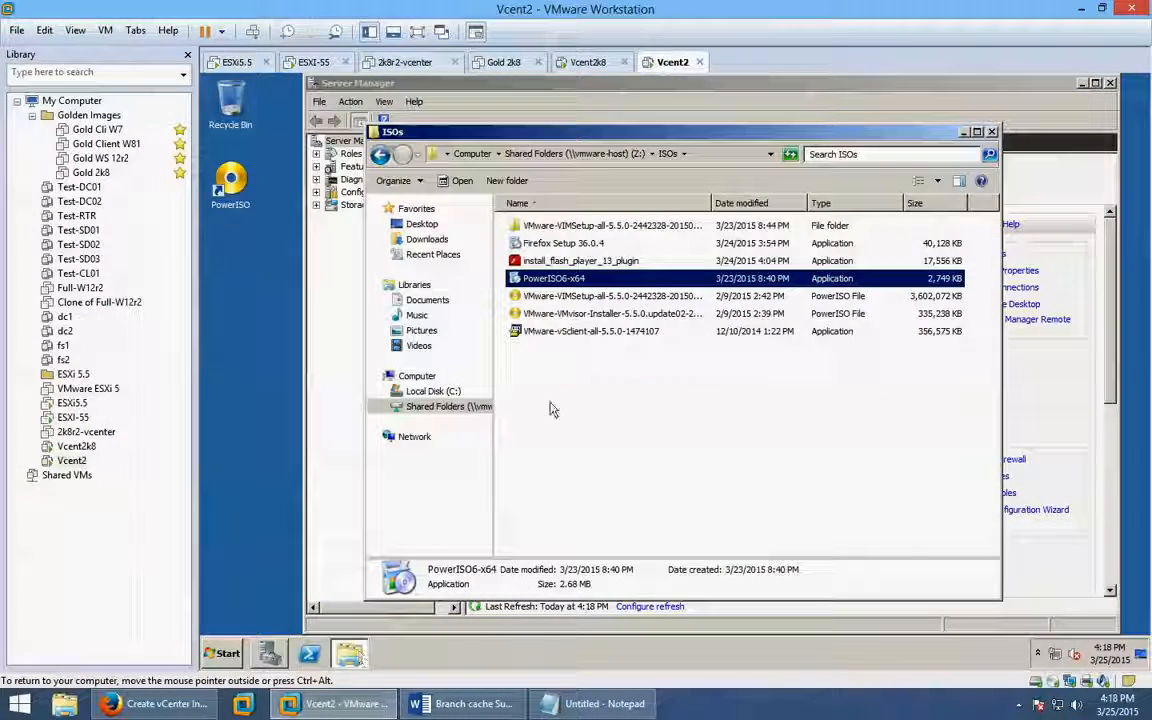
click(545, 296)
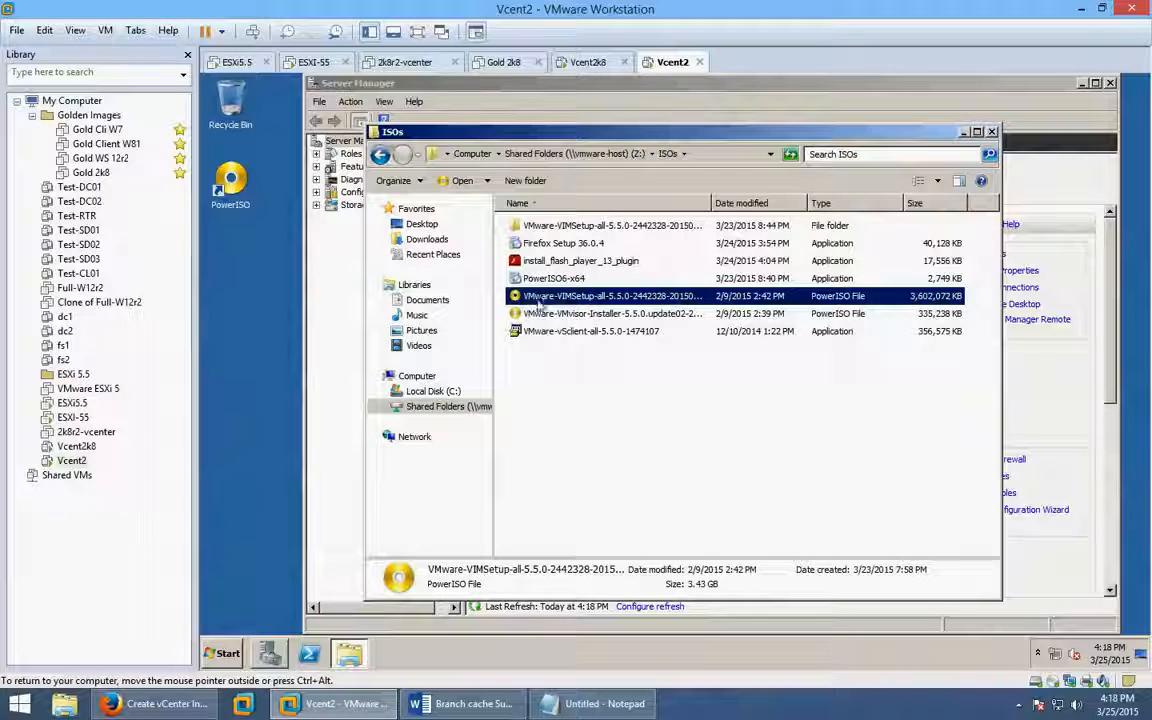
double_click(590, 298)
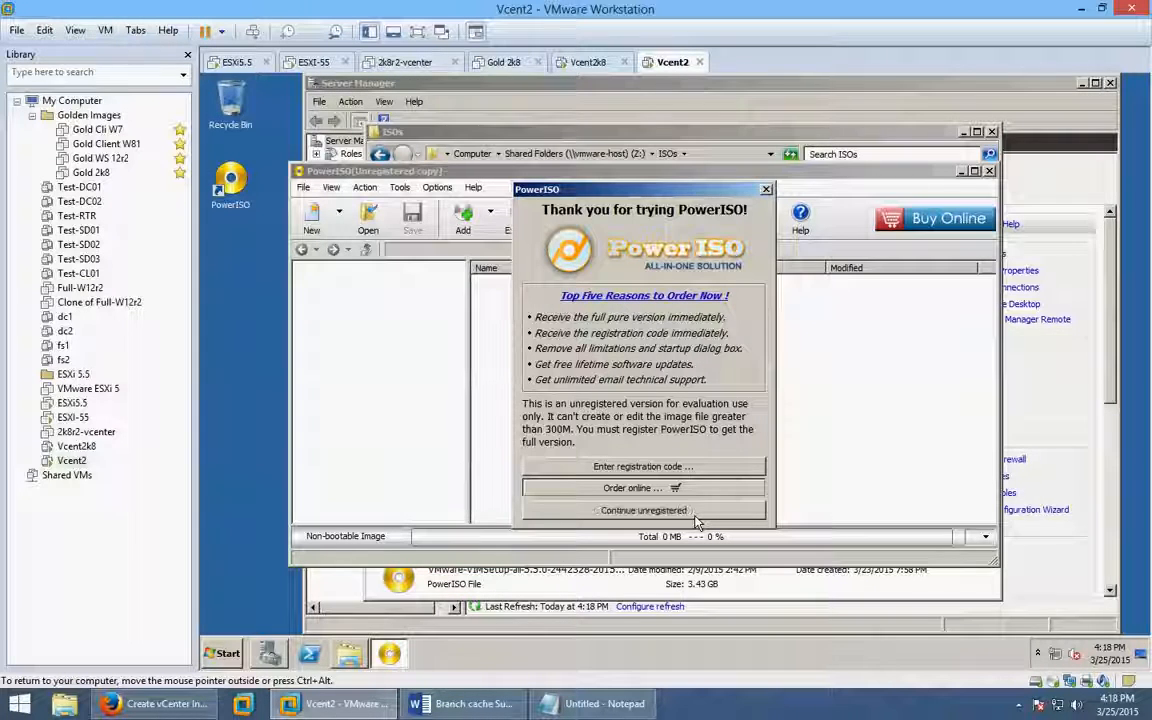
click(690, 512)
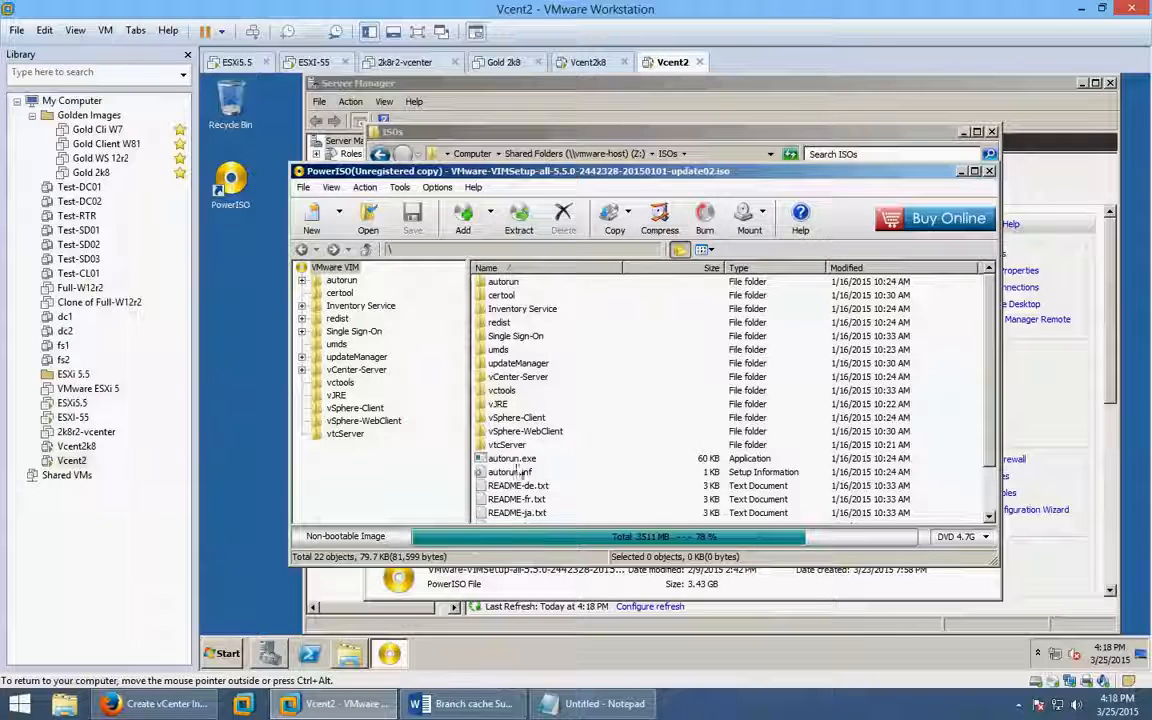
Extract all files from the vCenter ISO in PowerISO to C:\vcenter.
click(511, 217)
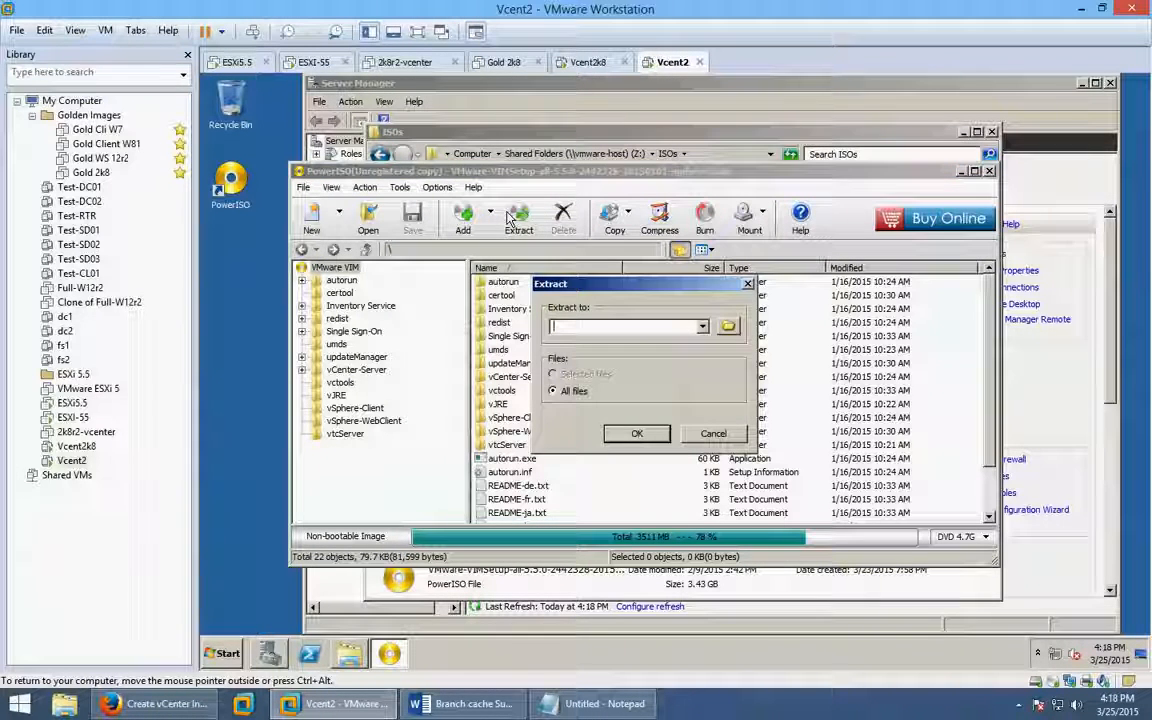
click(727, 329)
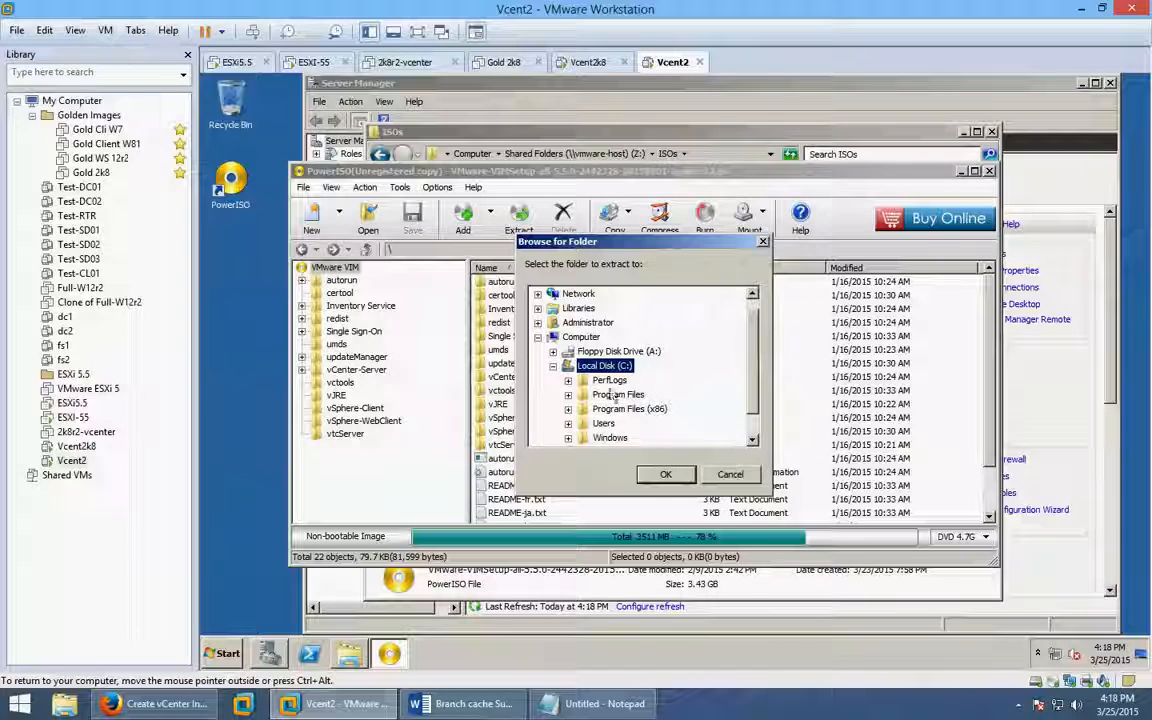
click(665, 474)
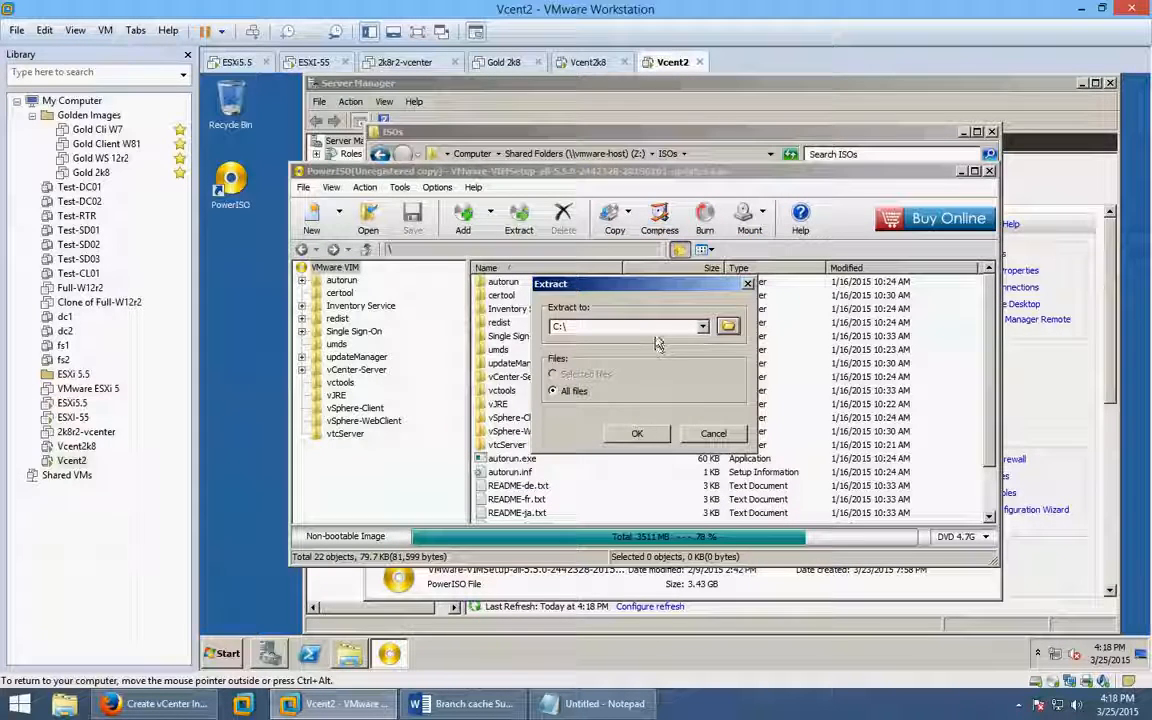
click(661, 329)
click(665, 329)
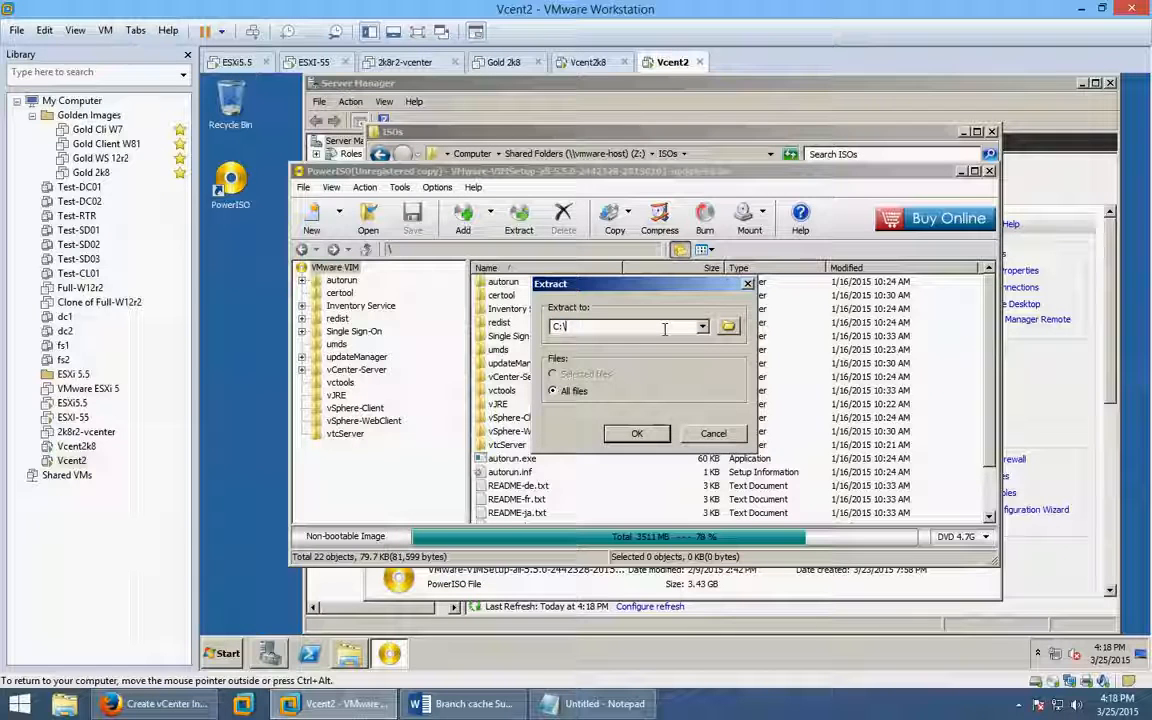
text(vce)
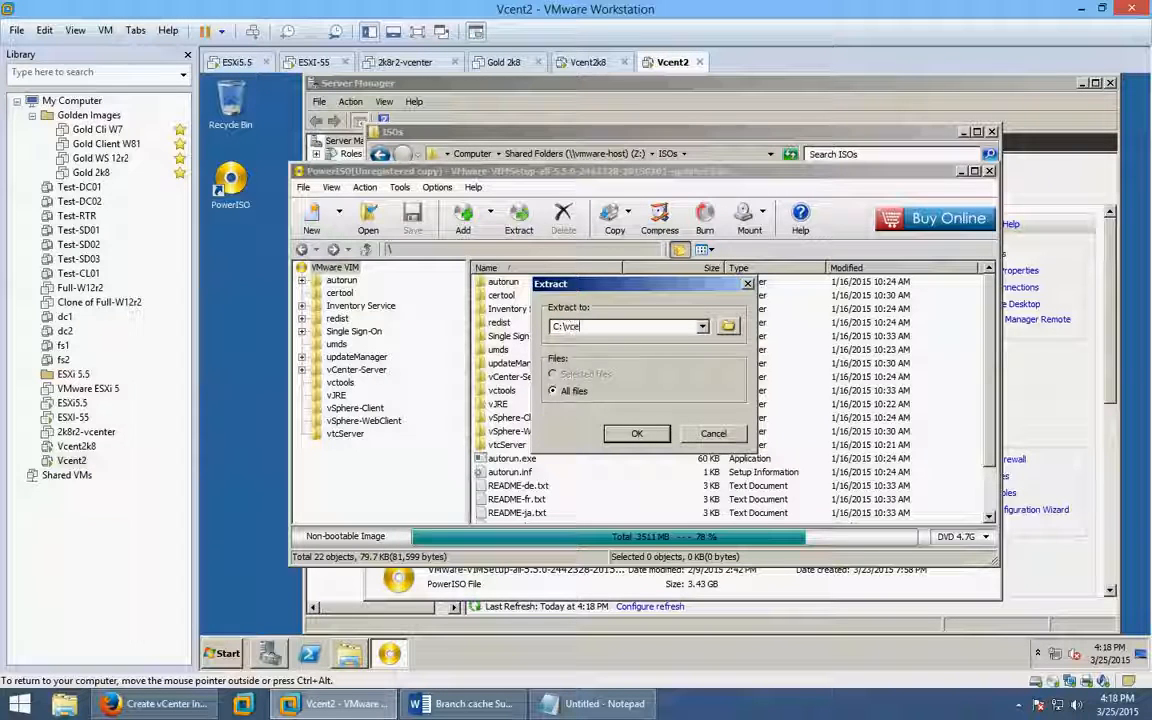
text(nter)
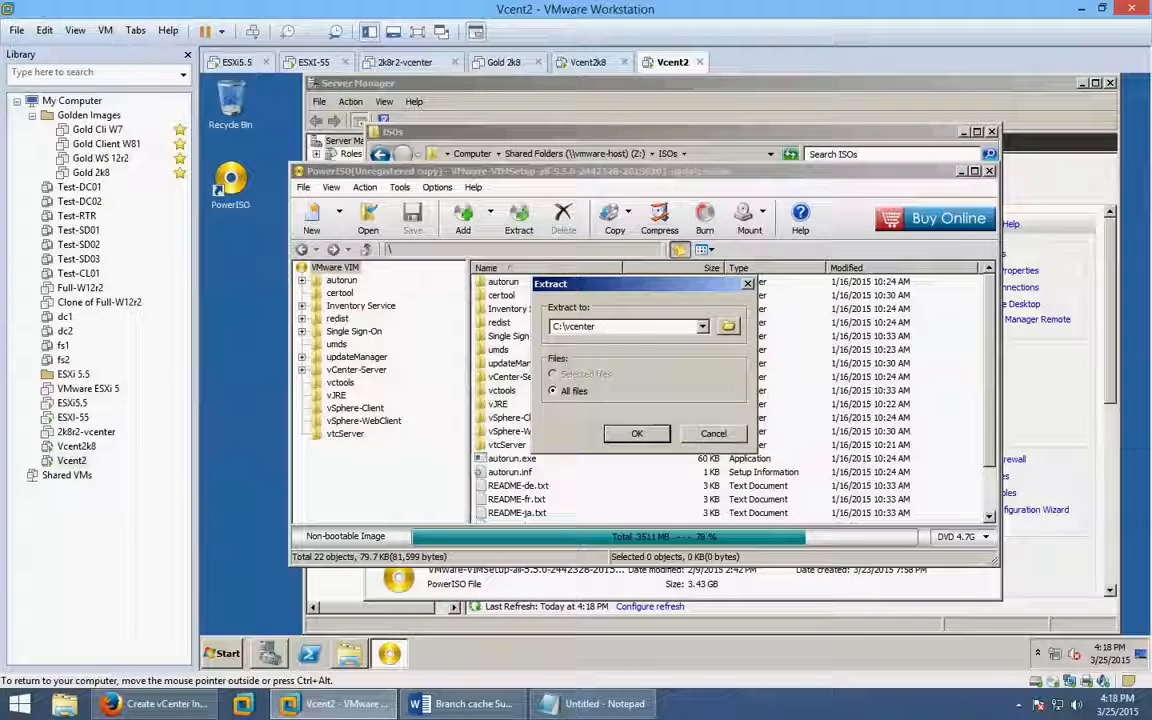
click(637, 435)
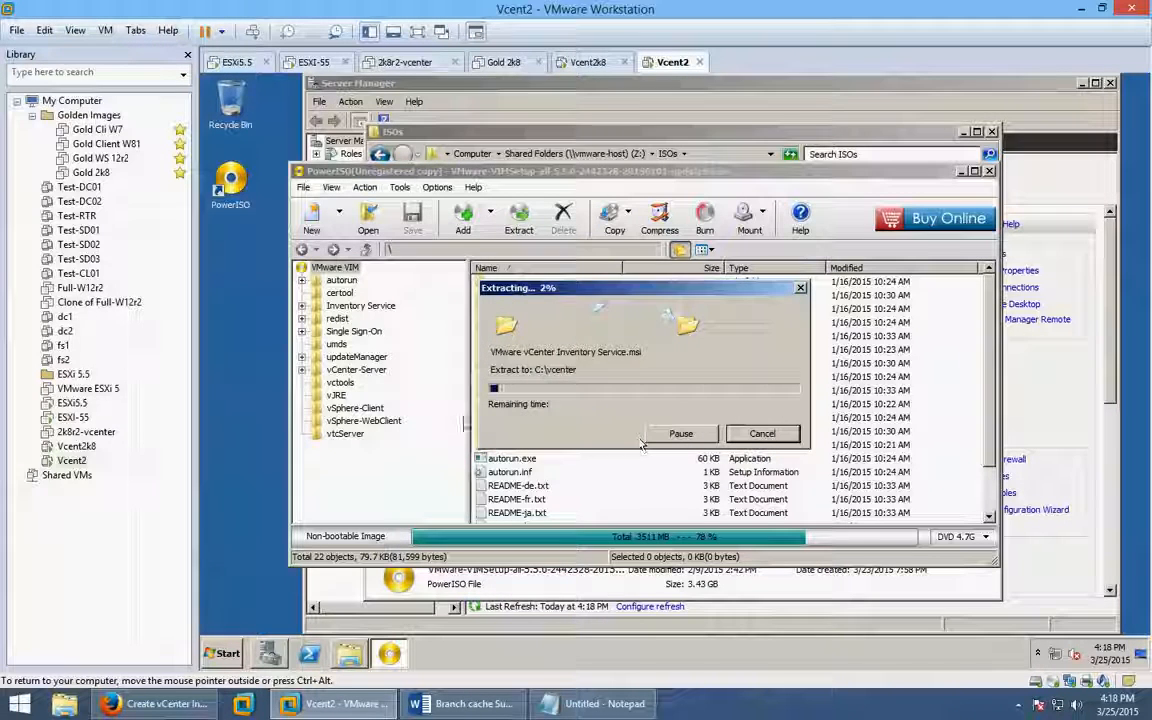
Minimize Server Manager and select the Firefox Setup 36.0.4 installer in the ISOs folder.
click(858, 101)
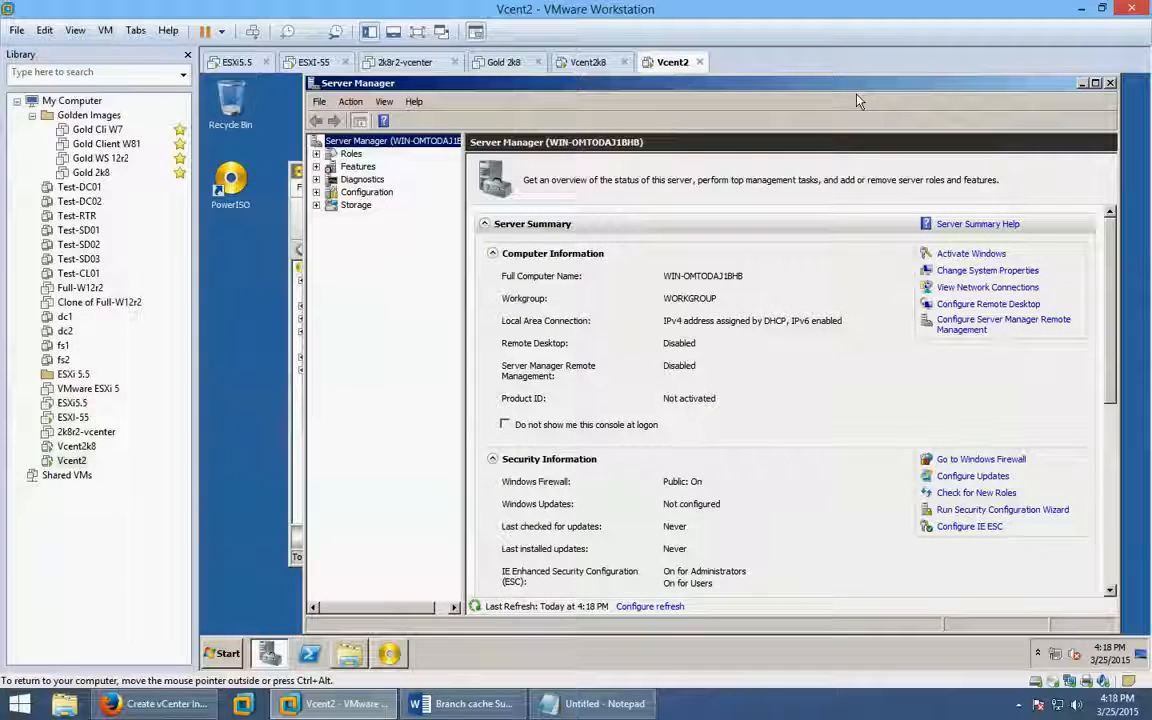
click(1082, 84)
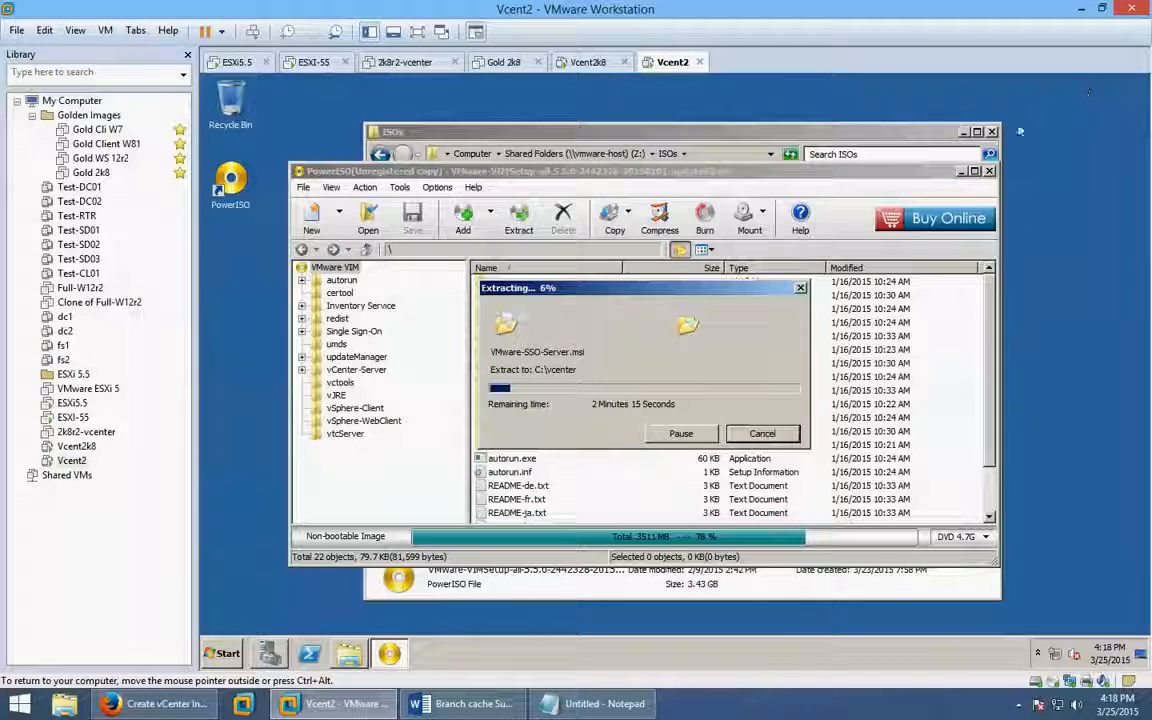
click(866, 140)
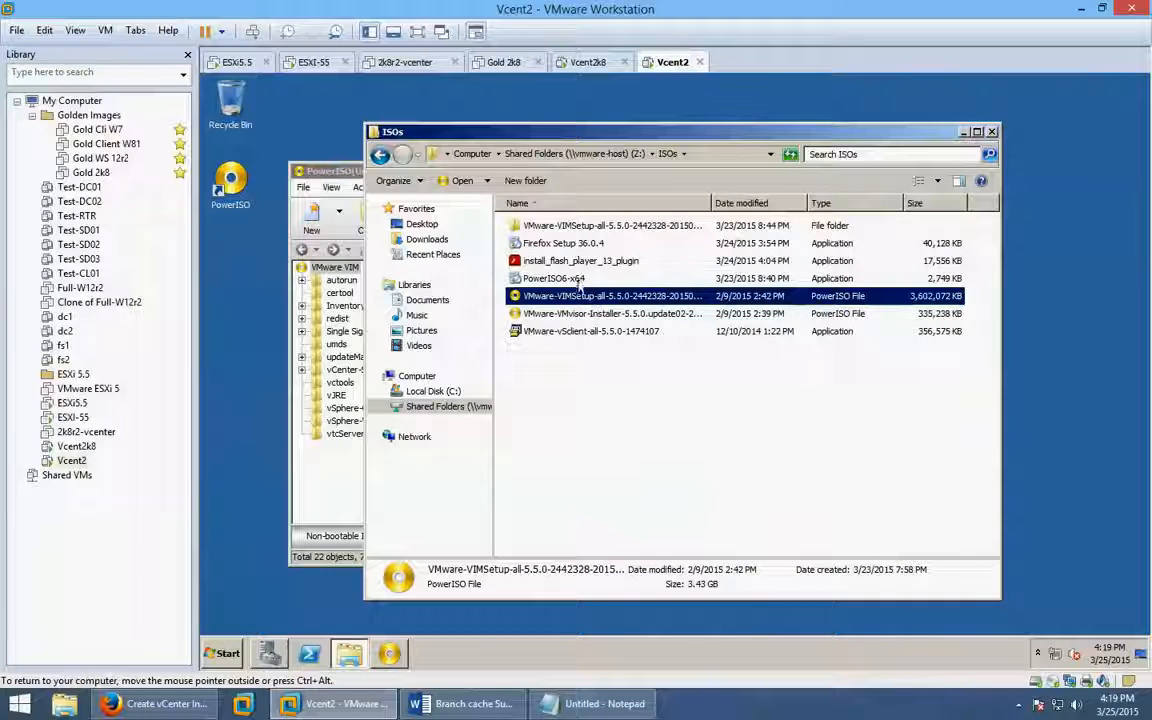
click(567, 246)
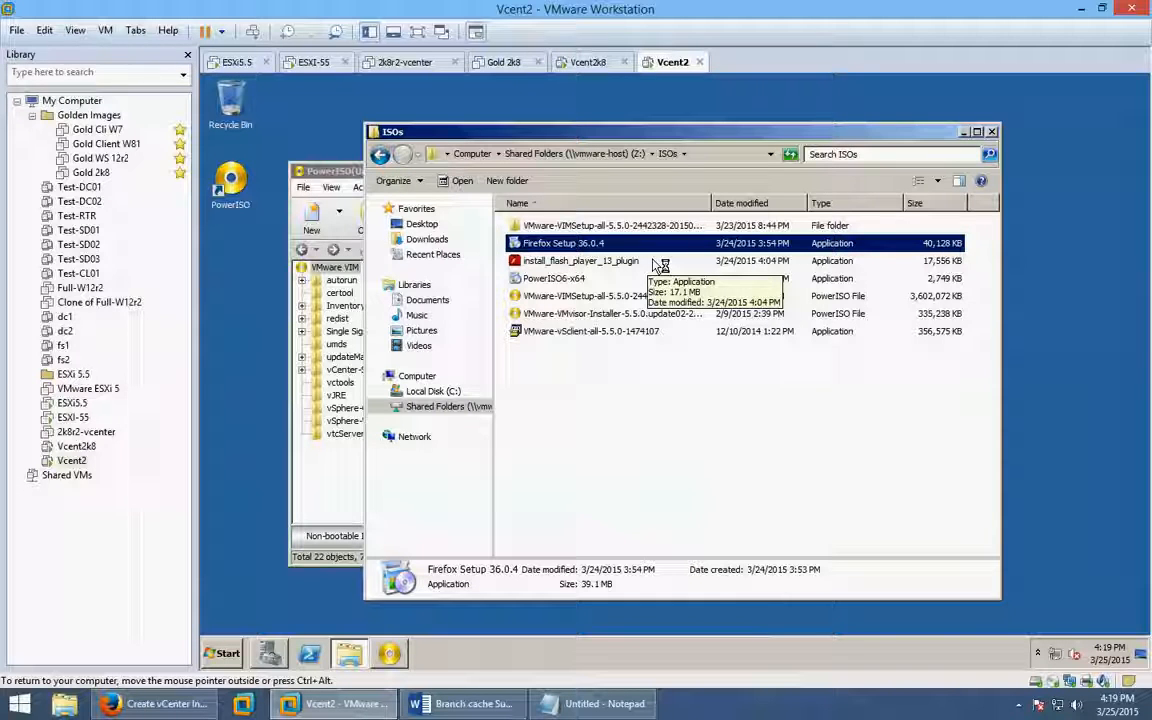
Run the Firefox Setup 36.0.4 installer, allowing it past the security warning.
key(Return)
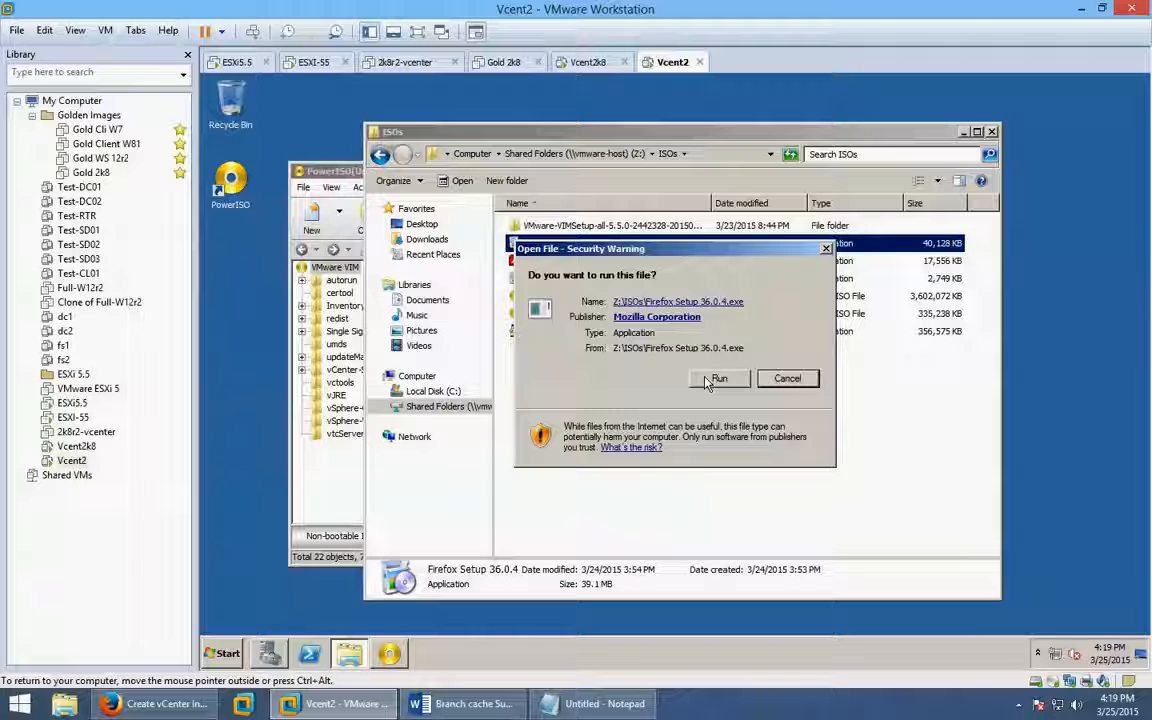
click(717, 379)
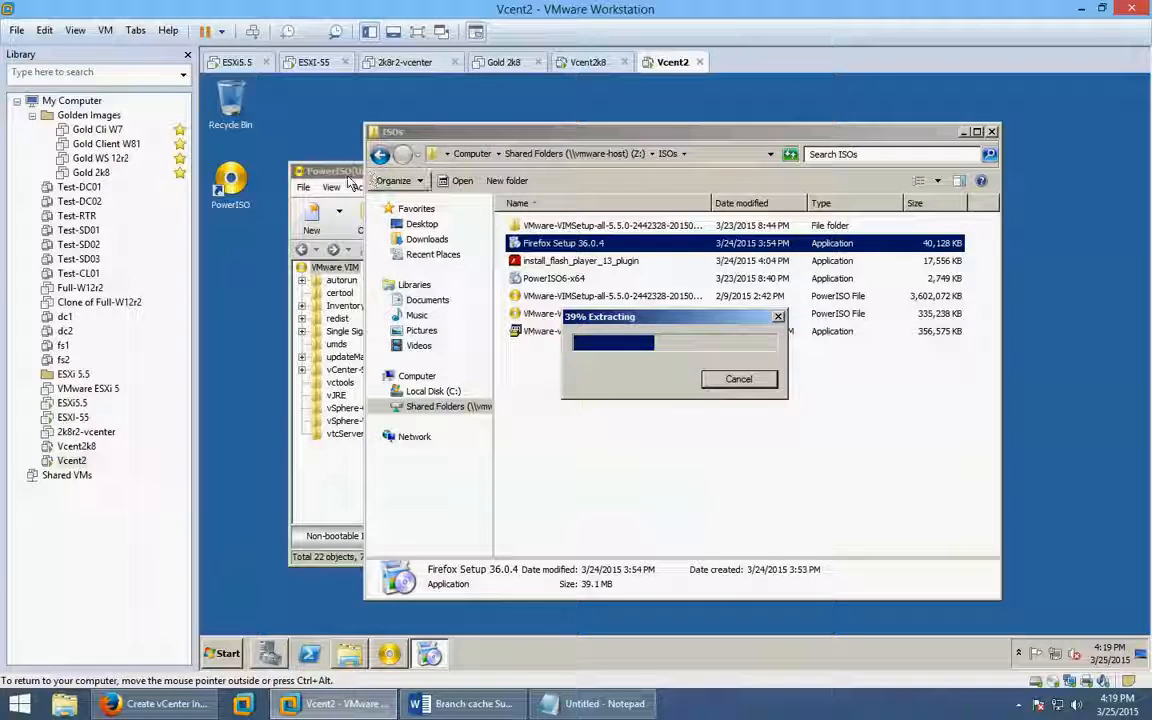
click(350, 183)
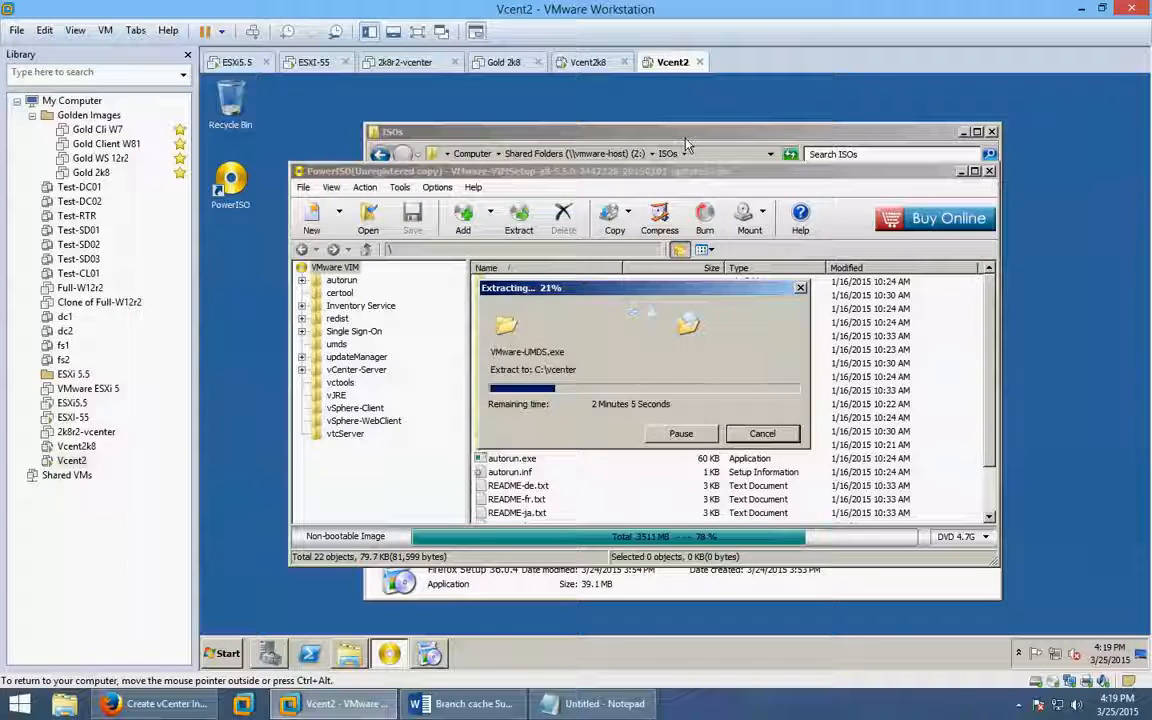
click(369, 32)
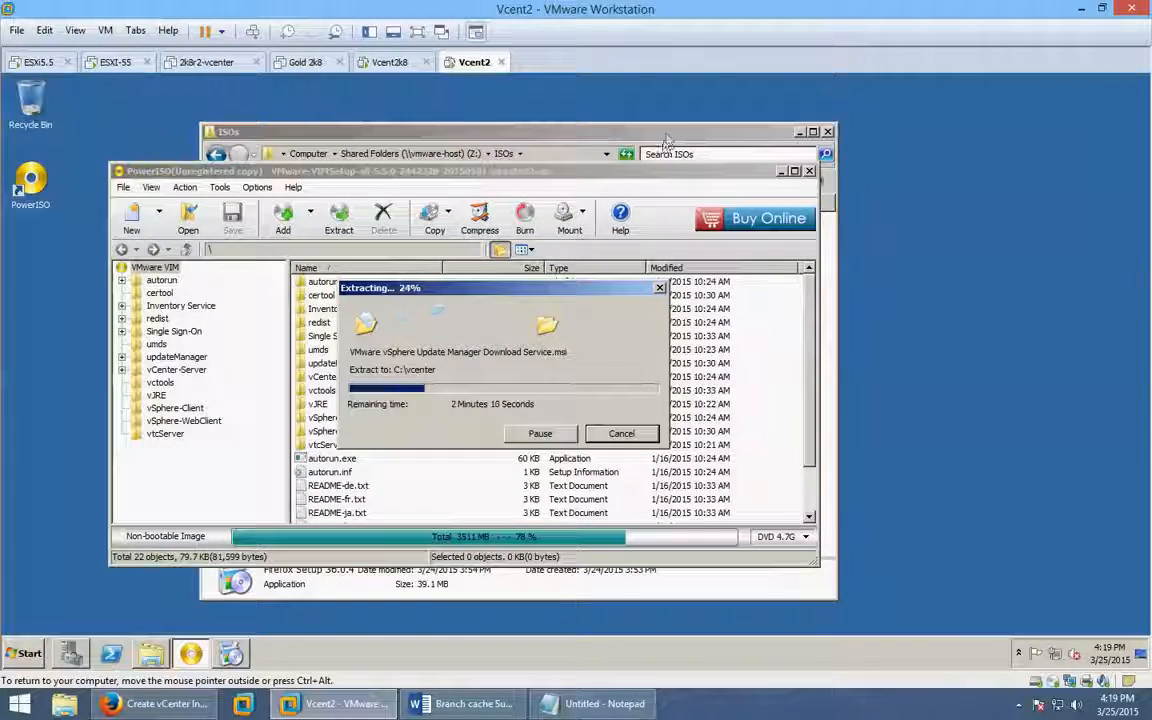
click(598, 131)
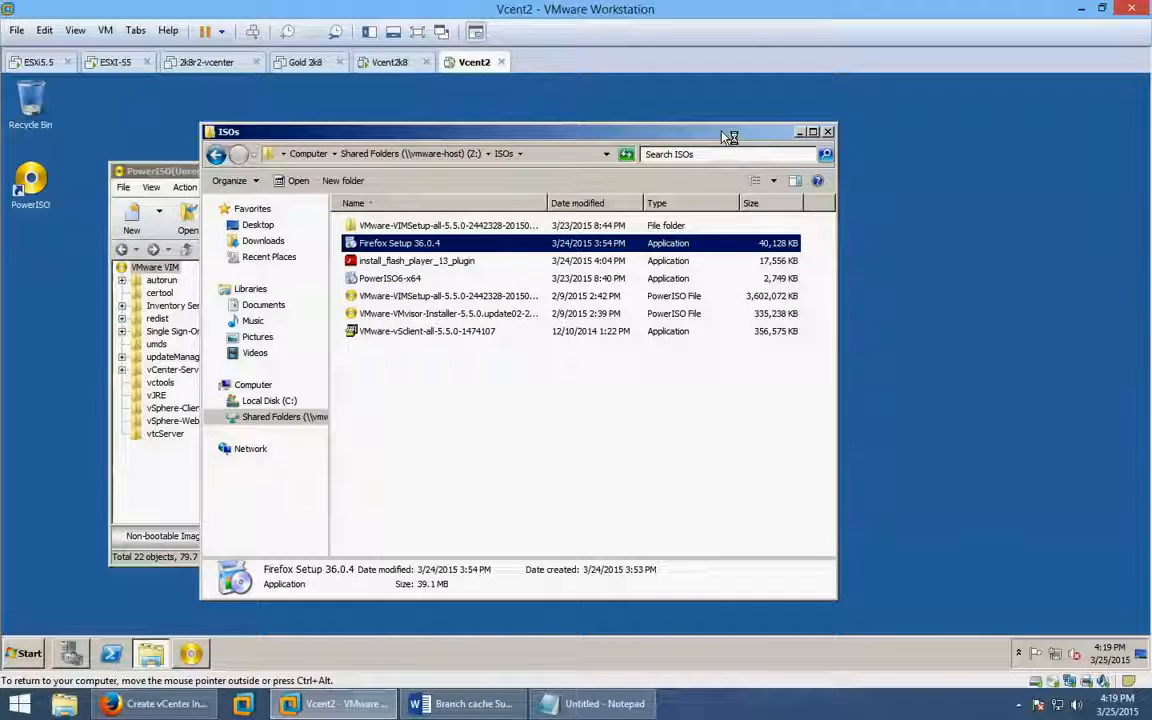
drag(729, 137, 1018, 129)
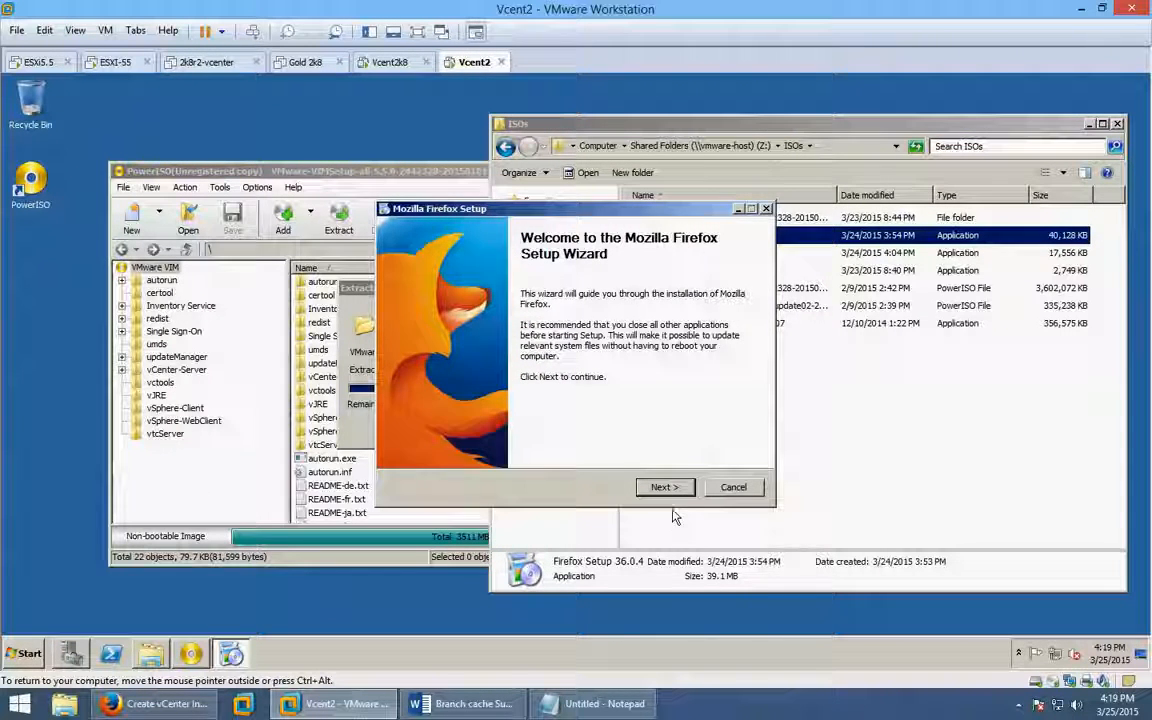
Install Firefox with the Standard setup type and wait for setup to complete.
click(665, 488)
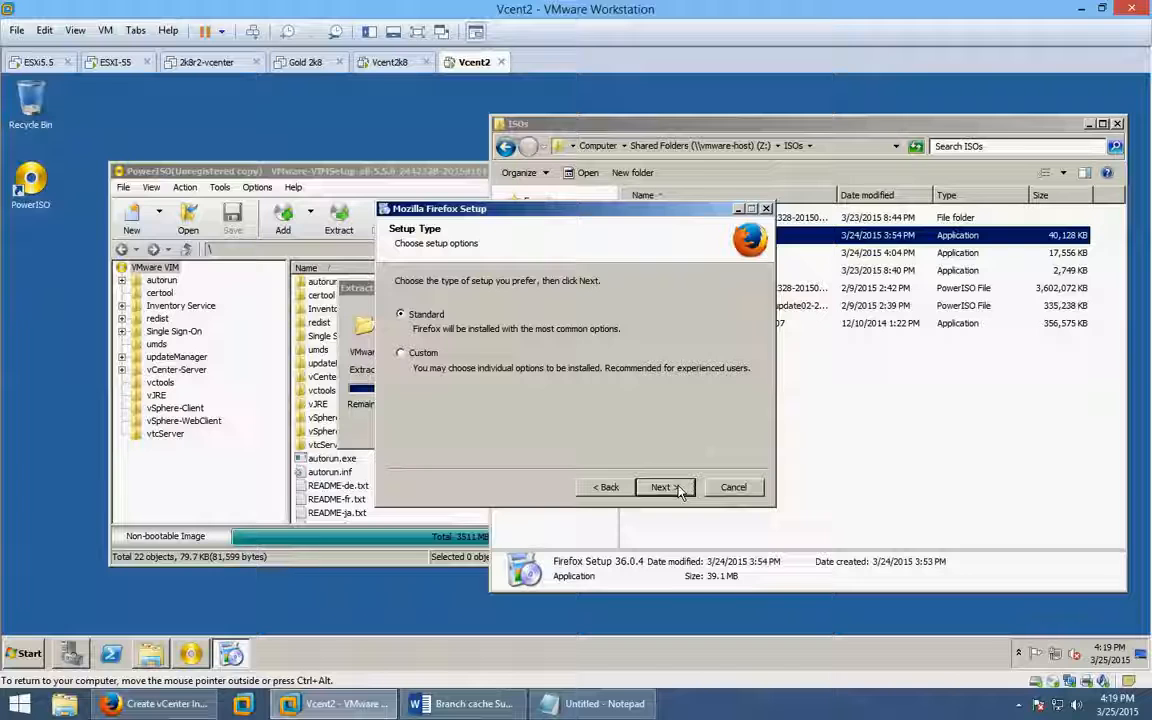
click(676, 488)
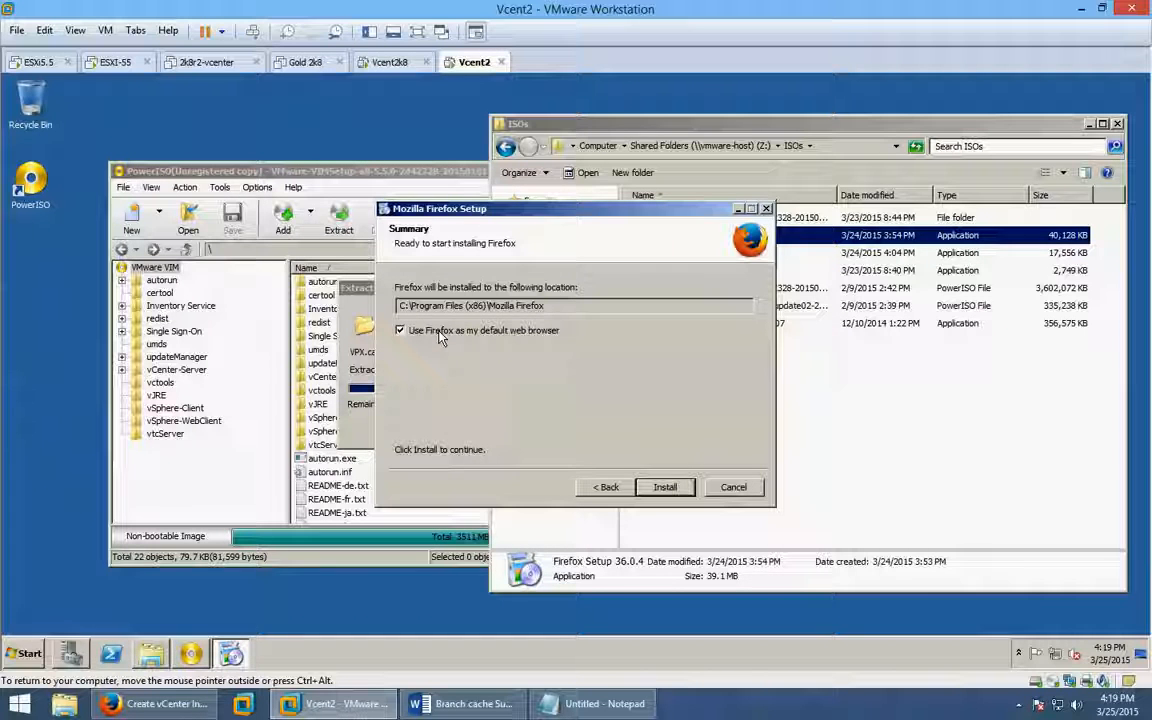
click(663, 487)
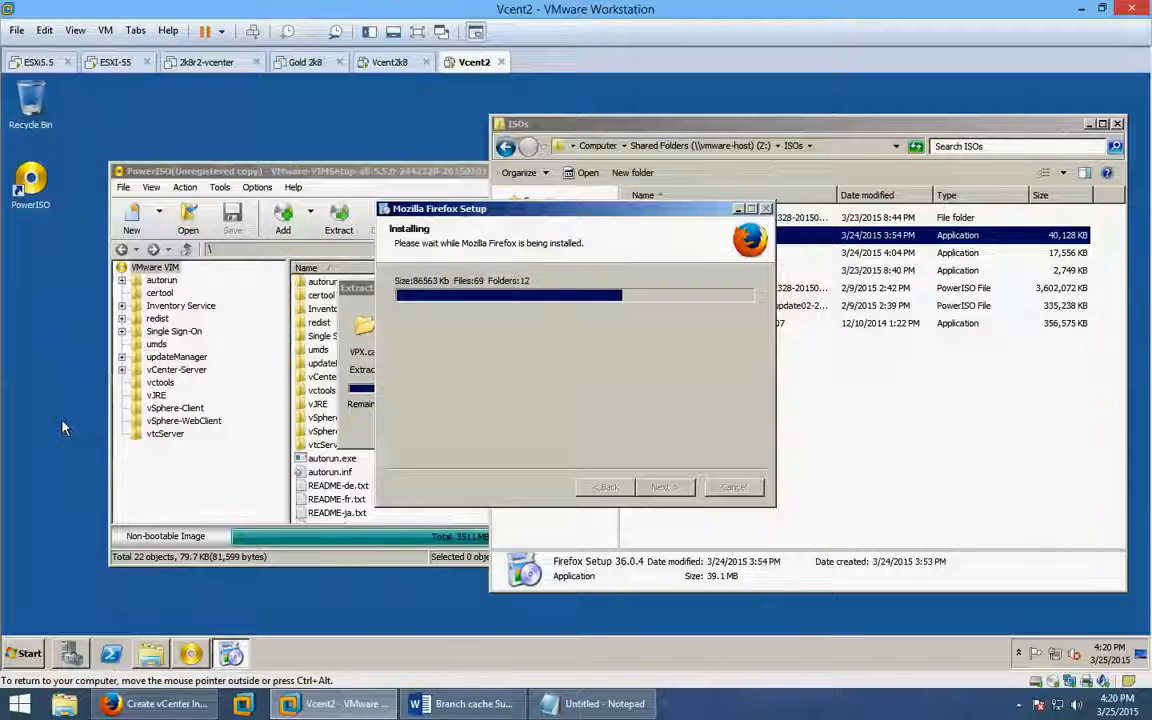
click(358, 292)
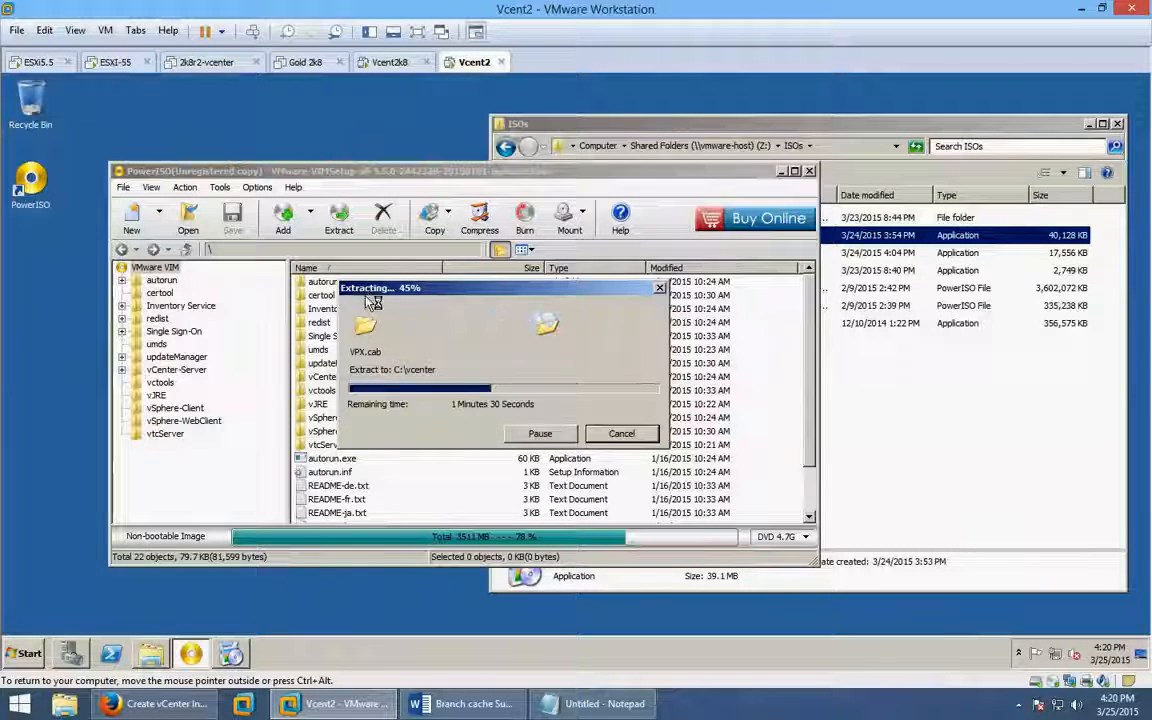
click(793, 125)
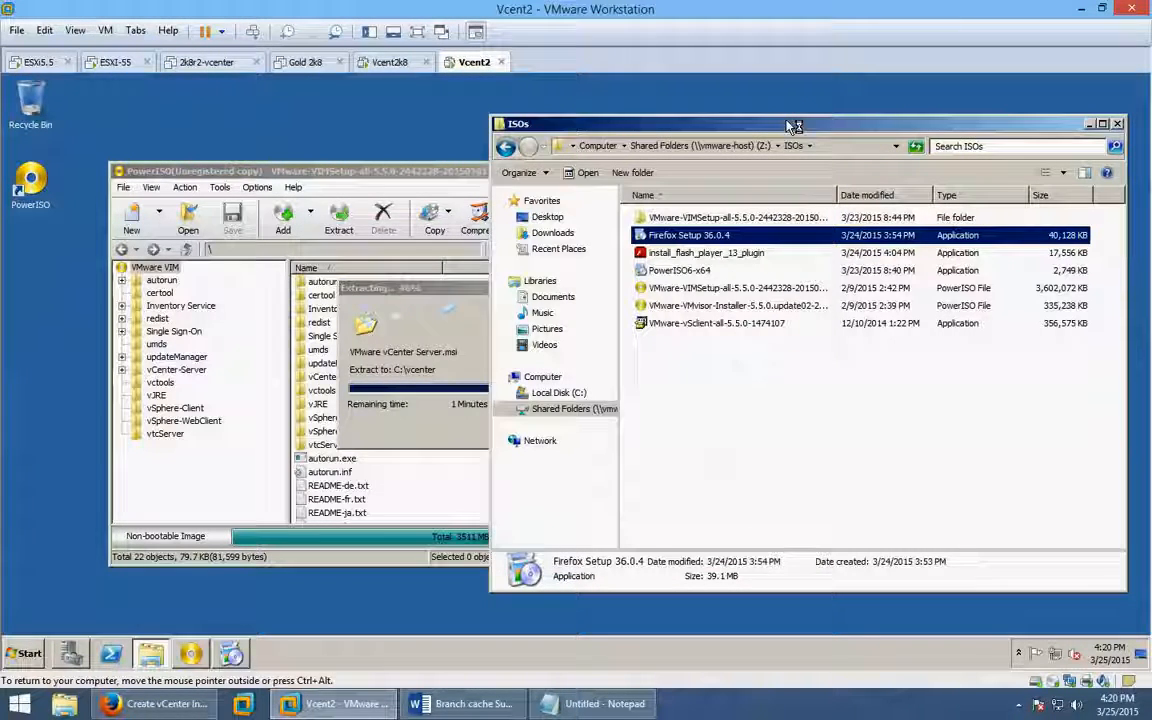
click(231, 653)
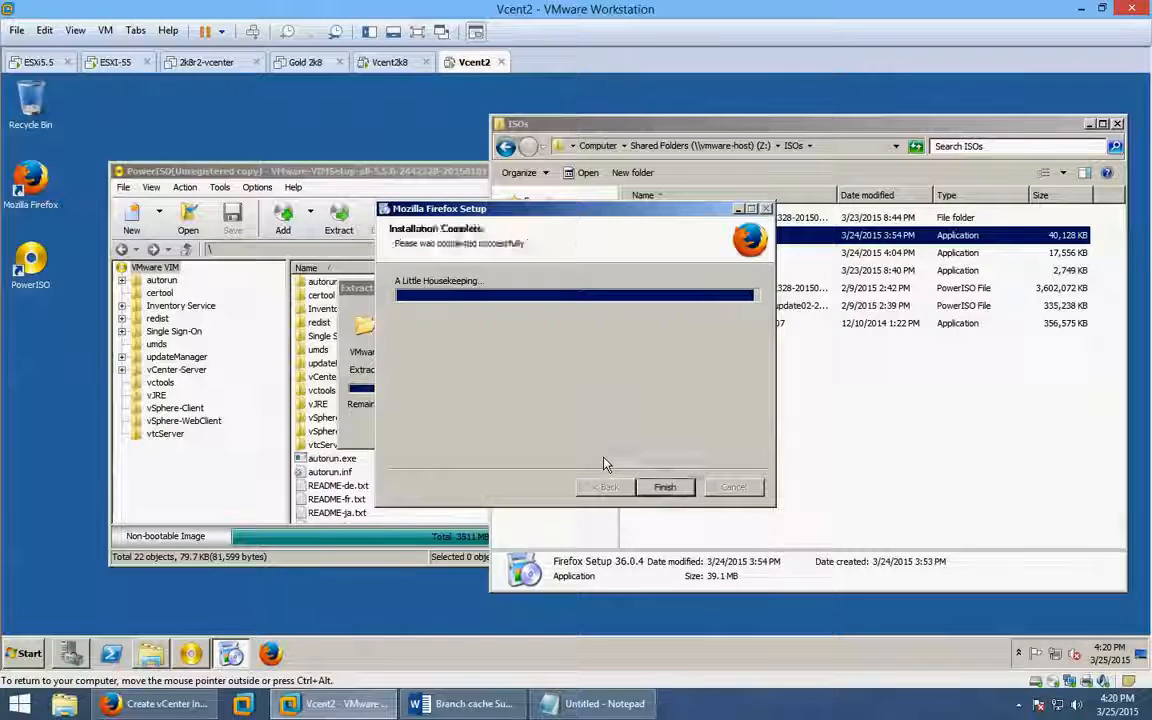
Finish setup launching Firefox, import no browser data, then close Firefox and both tabs.
click(670, 488)
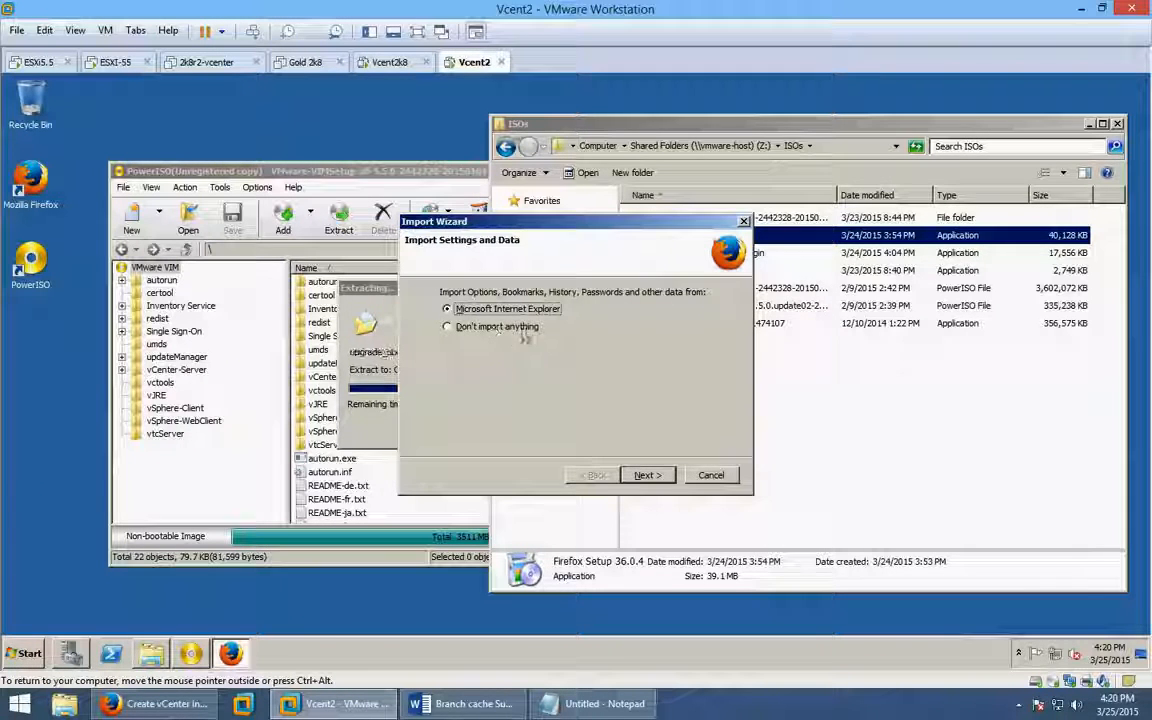
click(519, 330)
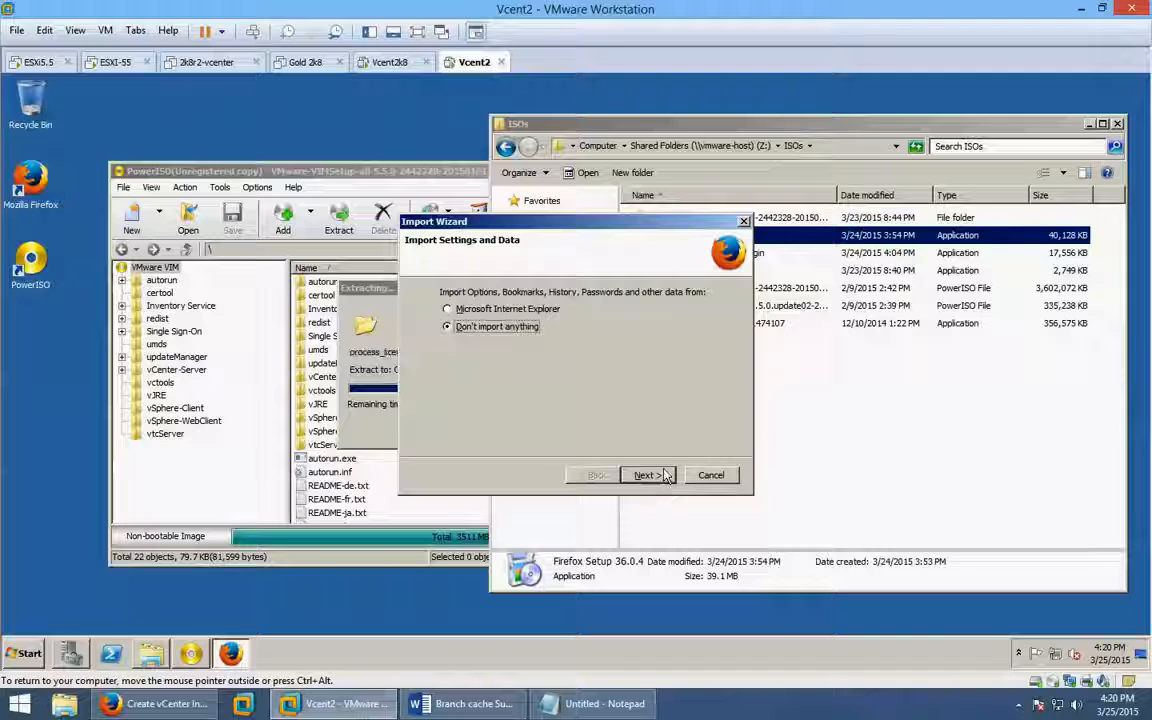
click(647, 475)
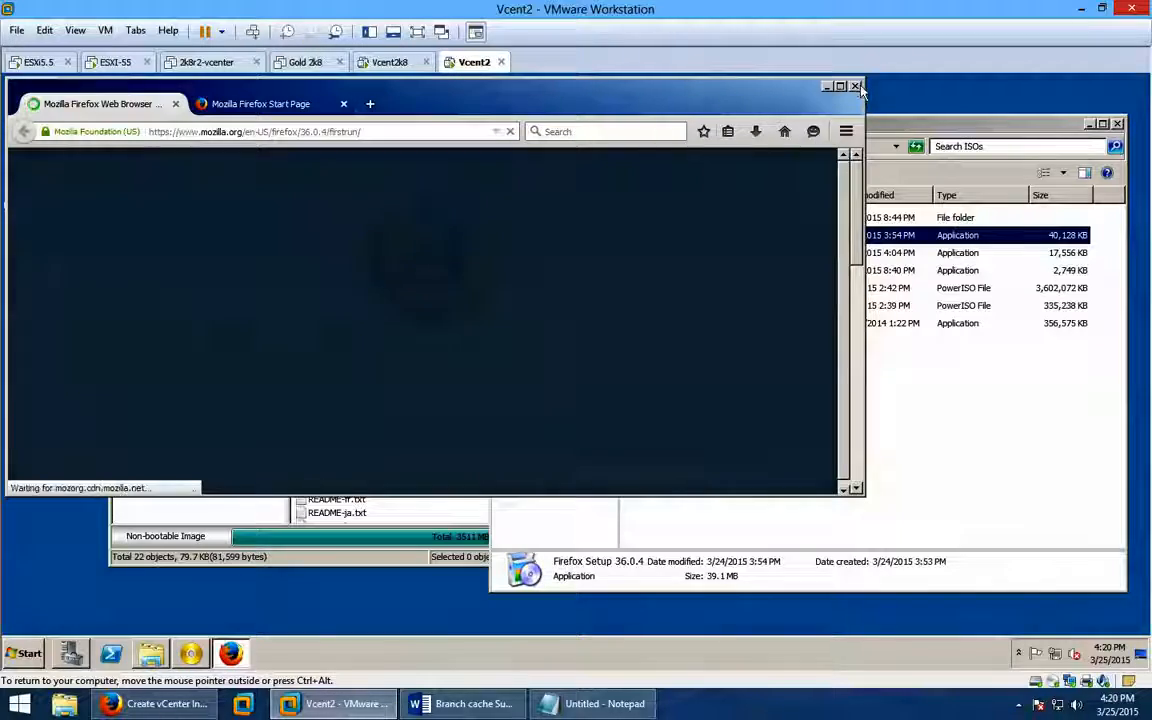
click(855, 86)
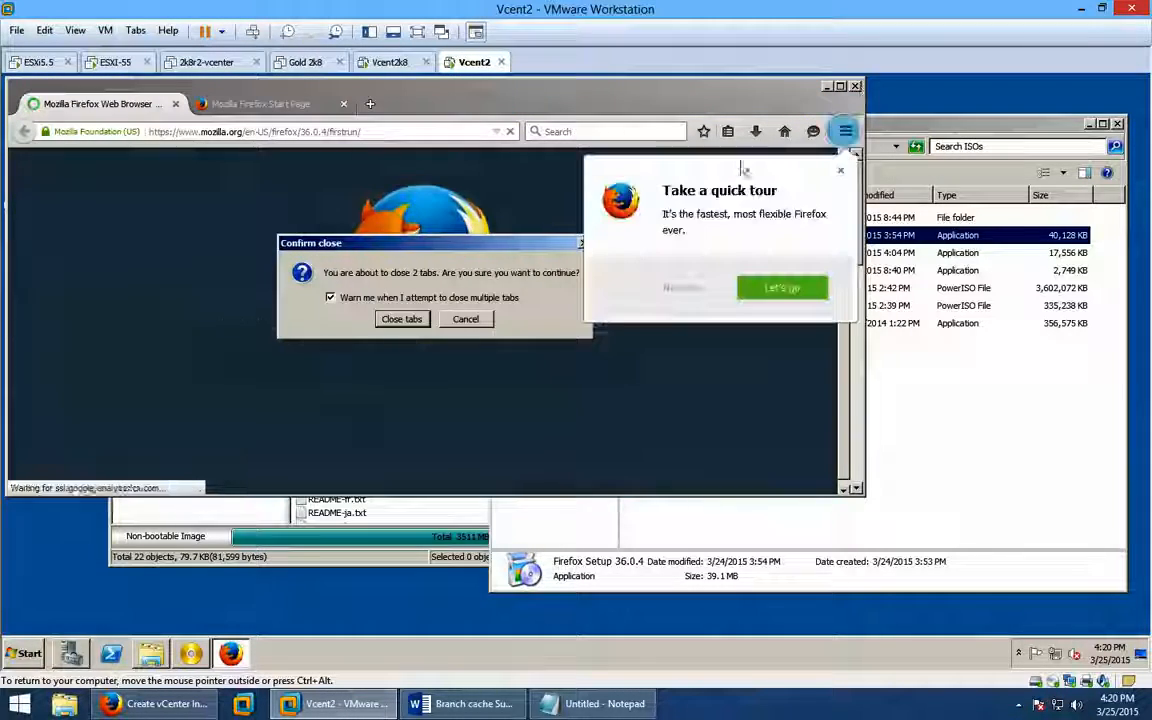
click(403, 319)
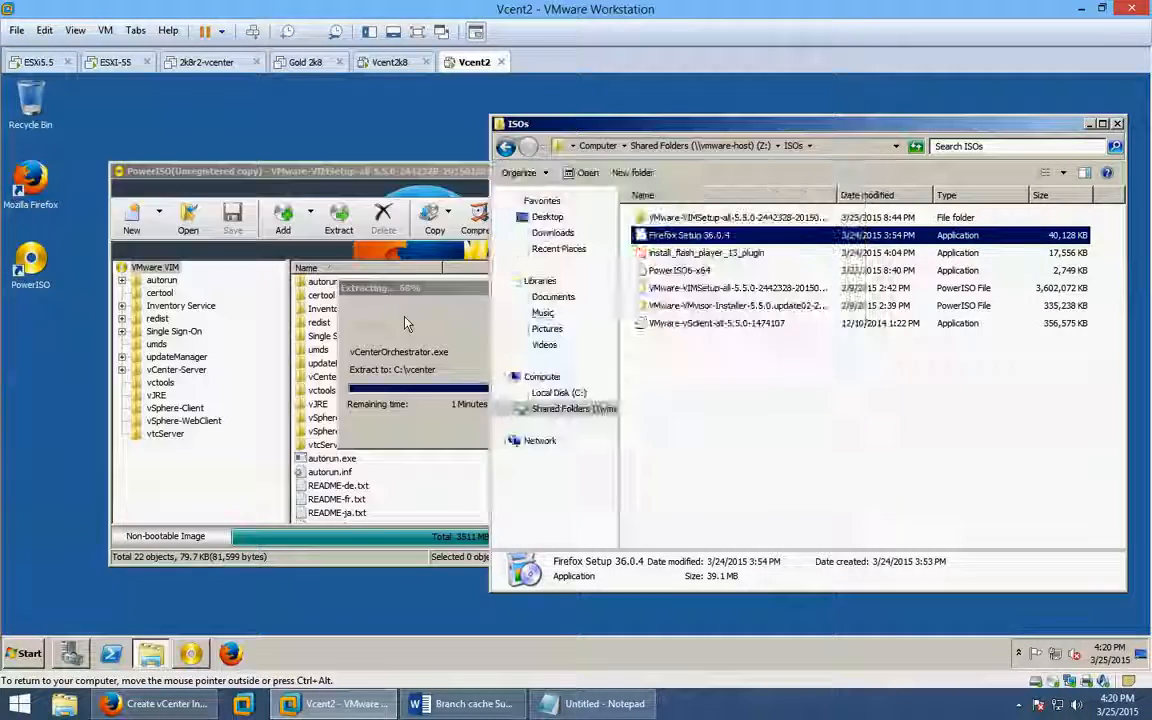
Run install_flash_player_13_plugin to install Flash Player 13 with 'Never check for updates' selected.
click(688, 255)
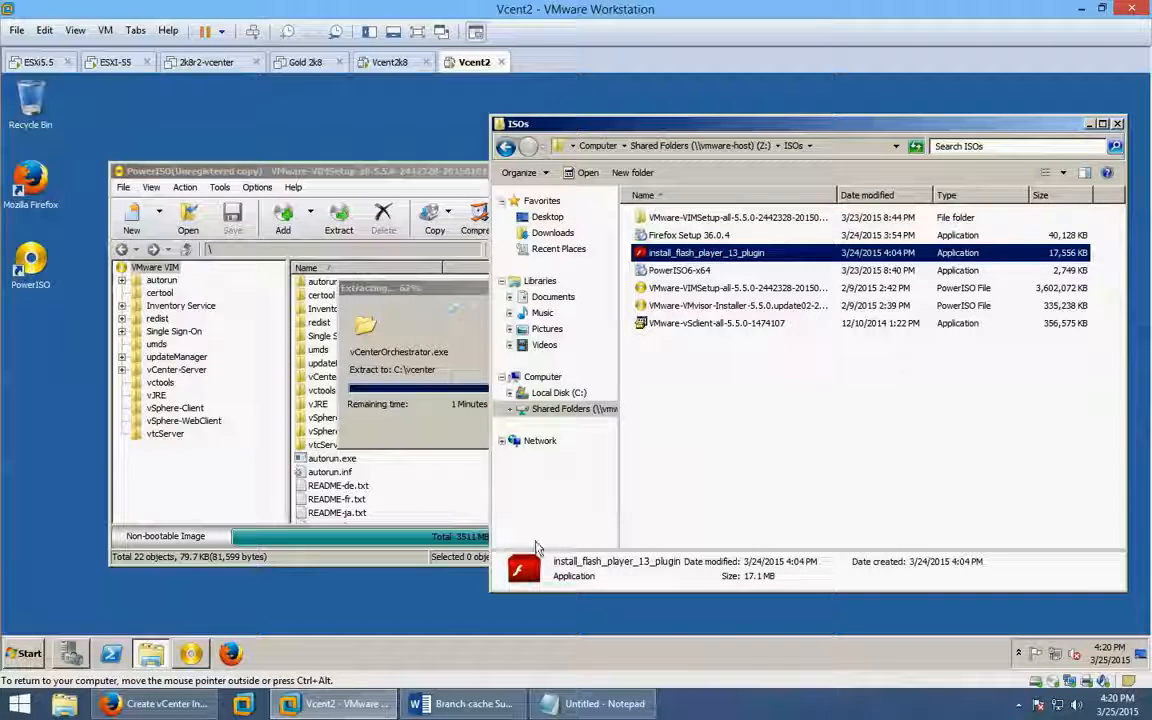
double_click(632, 256)
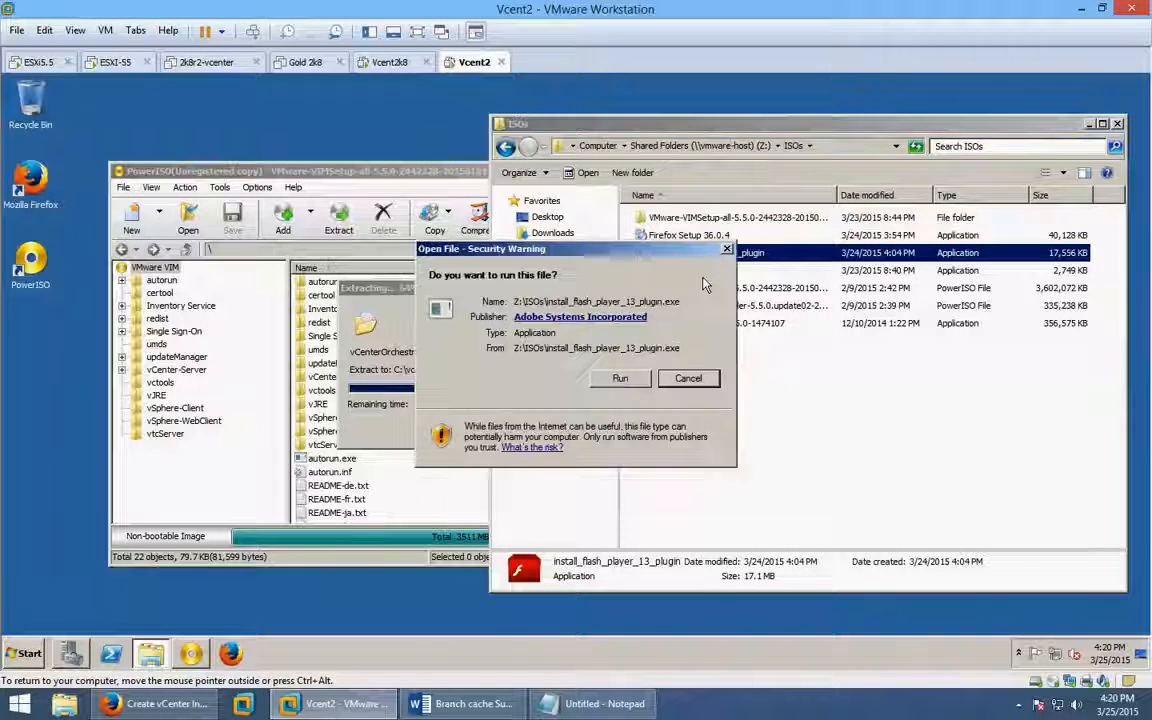
click(620, 380)
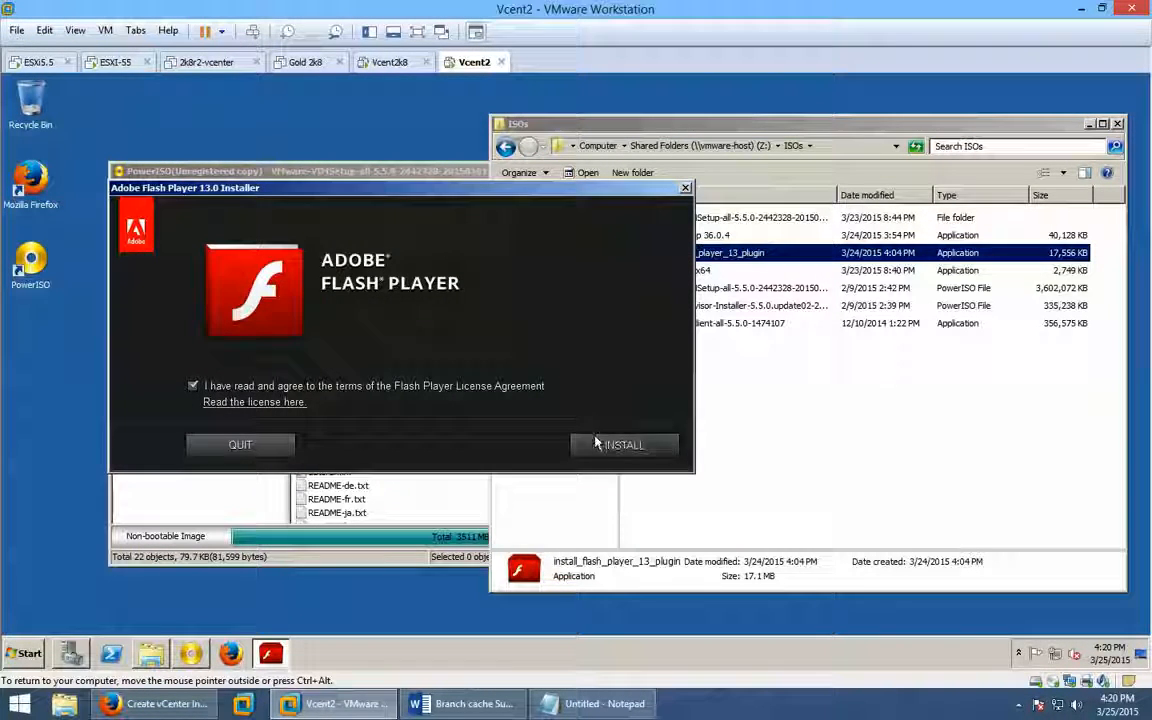
click(595, 442)
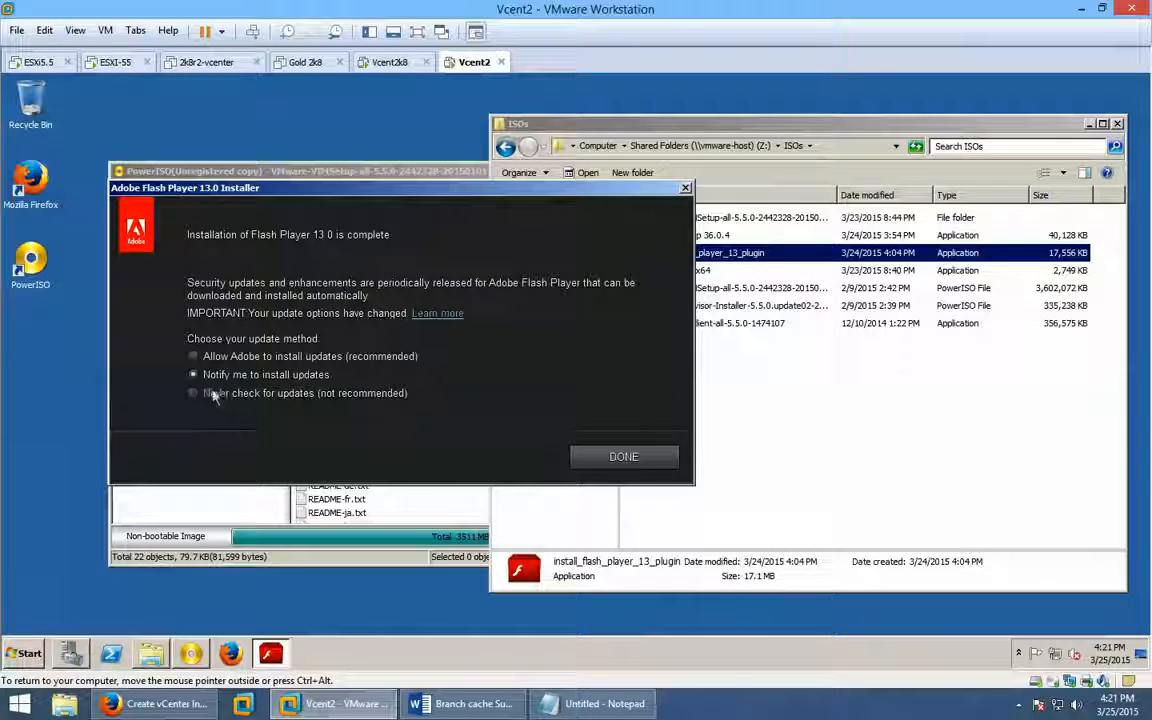
click(194, 393)
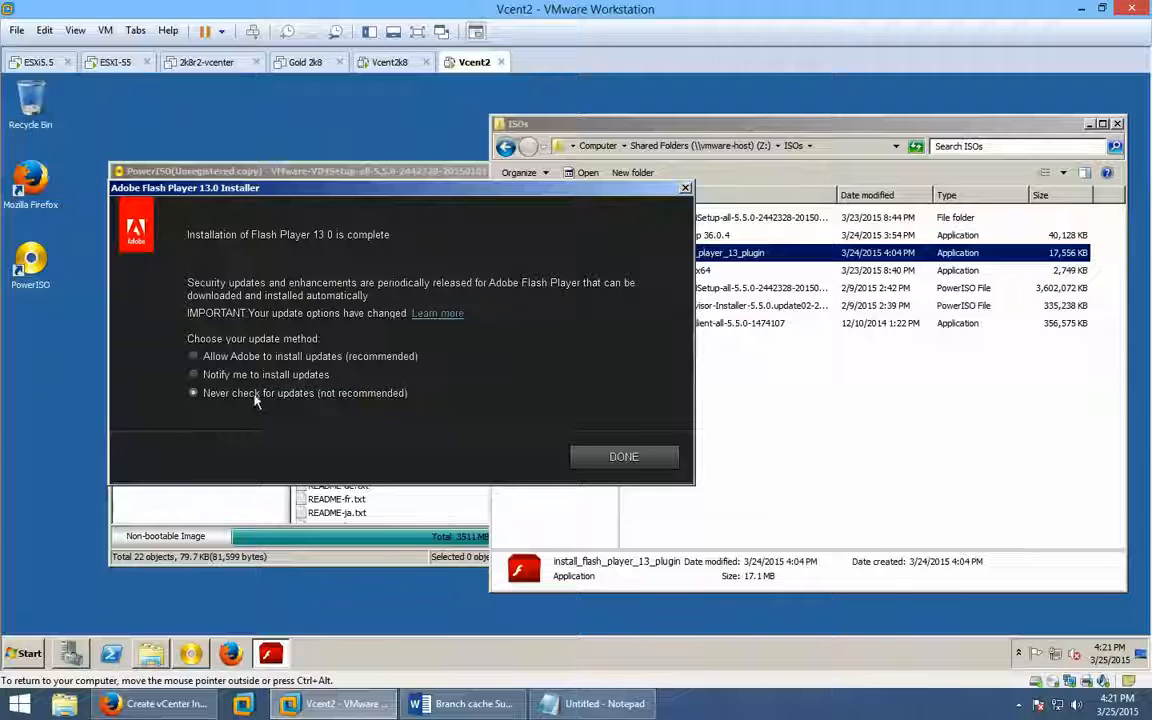
click(610, 458)
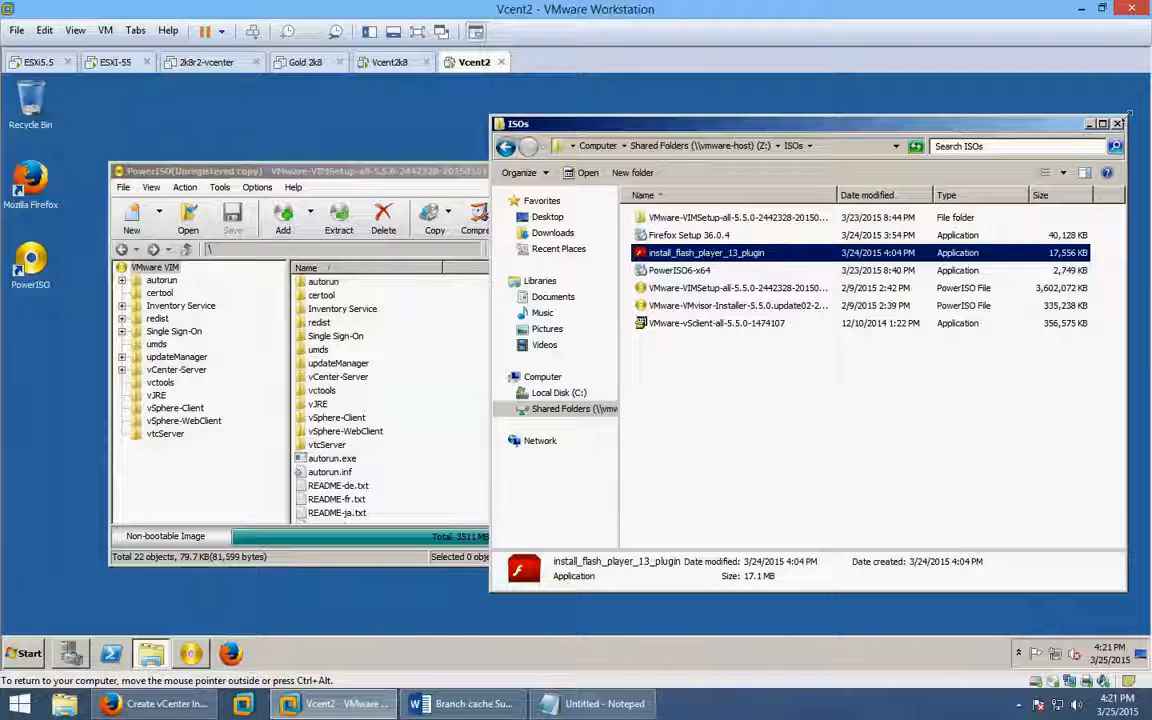
Close the ISOs and PowerISO windows, then verify the 22 extracted files, including autorun, in C:\vcenter.
click(1119, 123)
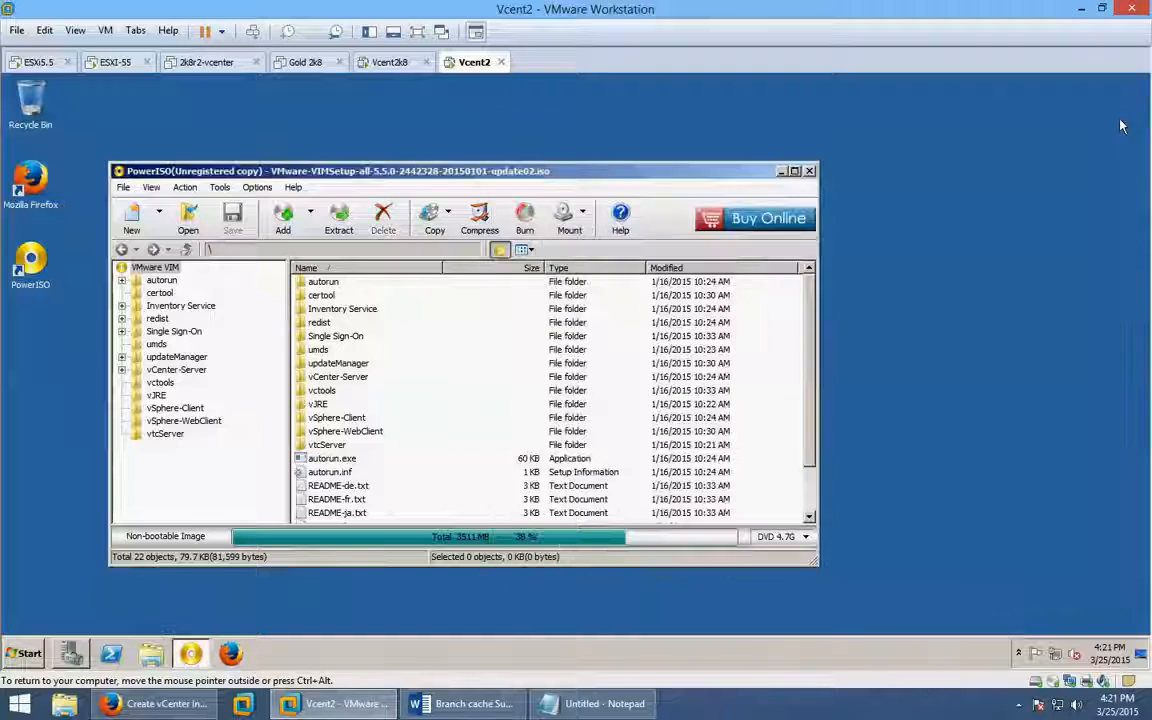
click(810, 172)
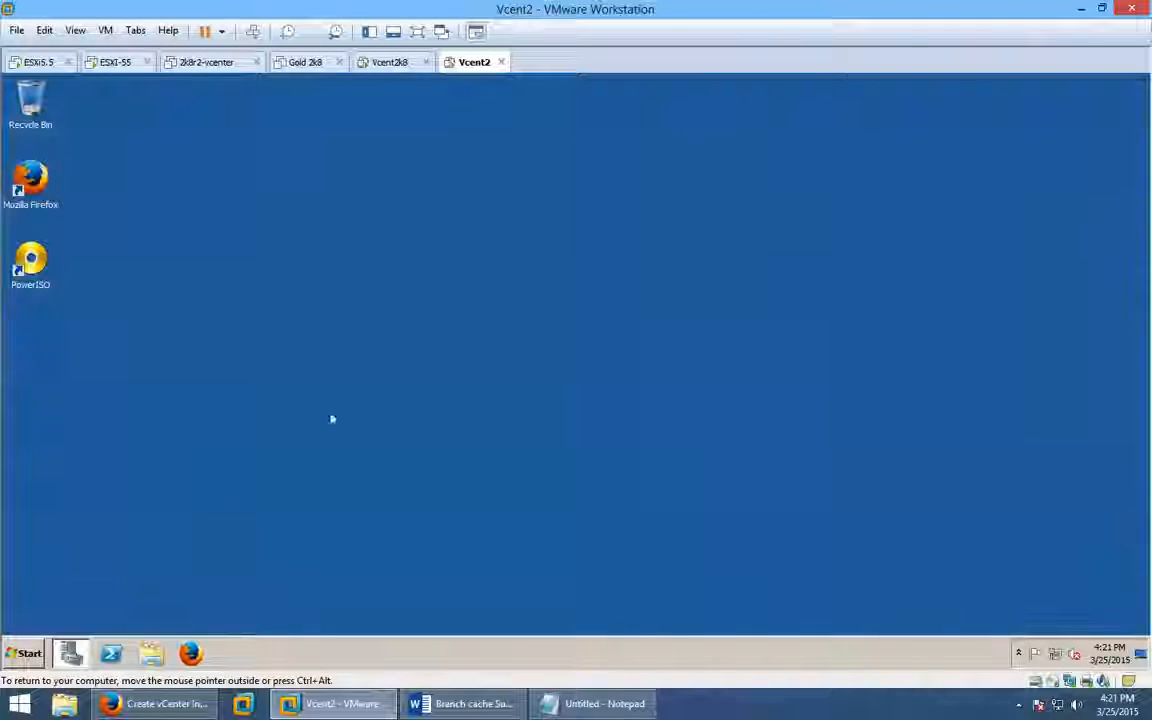
click(150, 654)
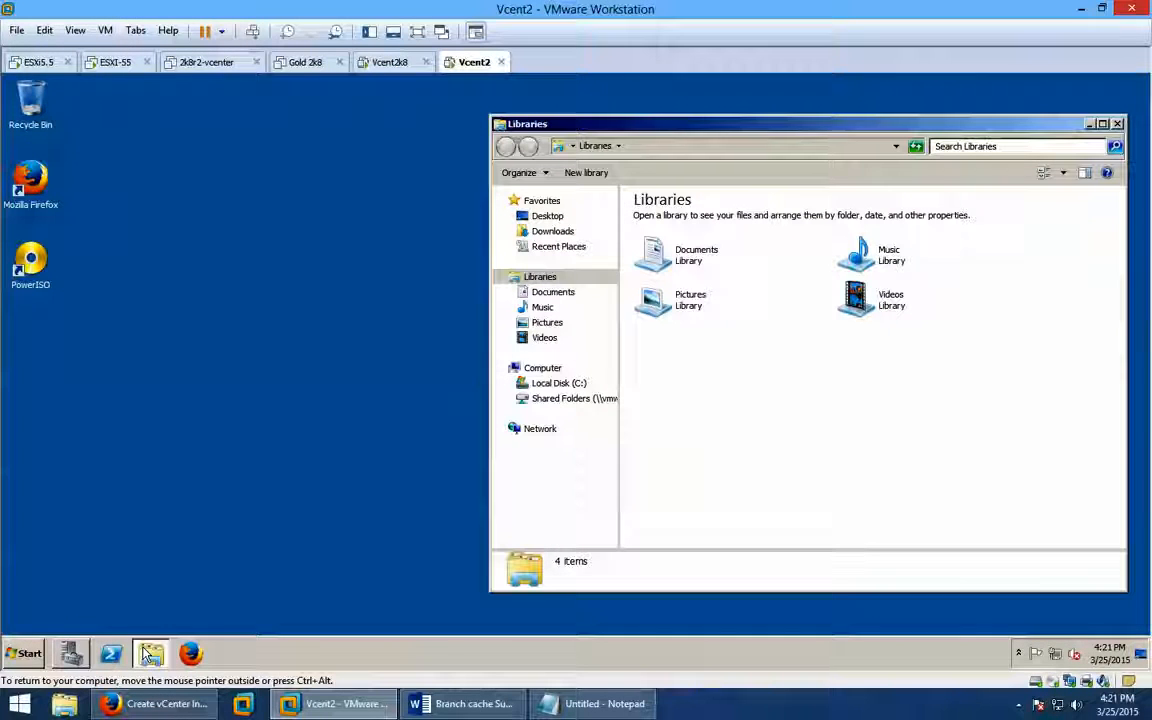
click(551, 385)
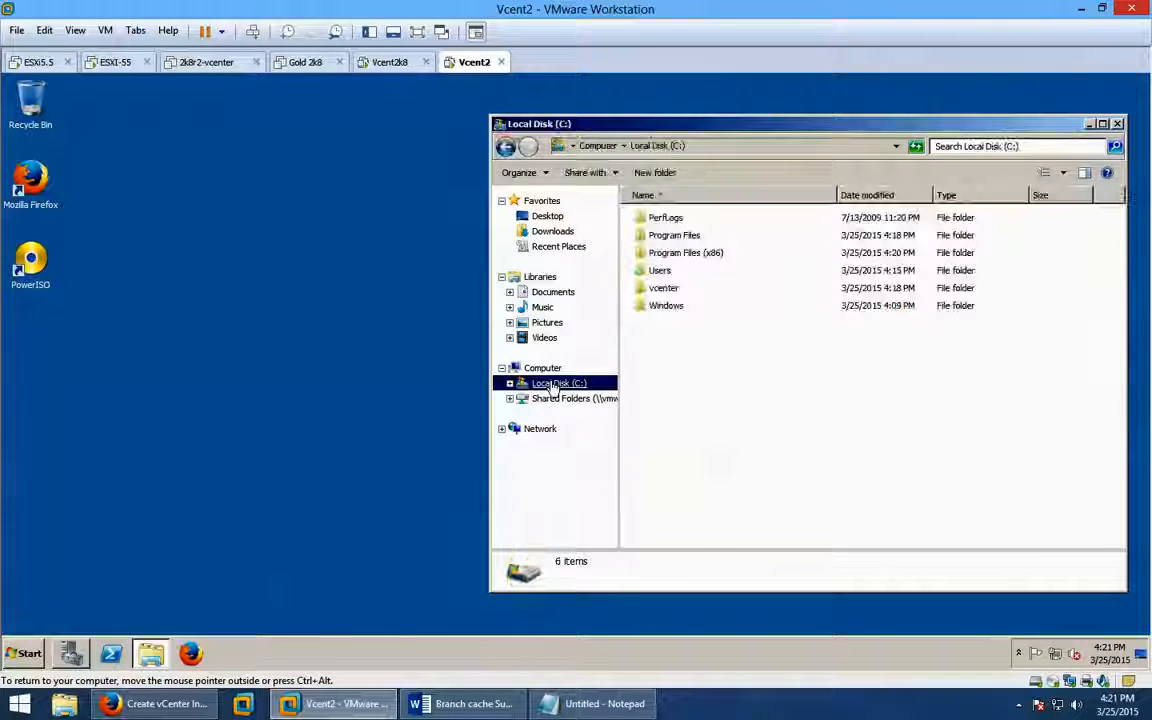
double_click(684, 293)
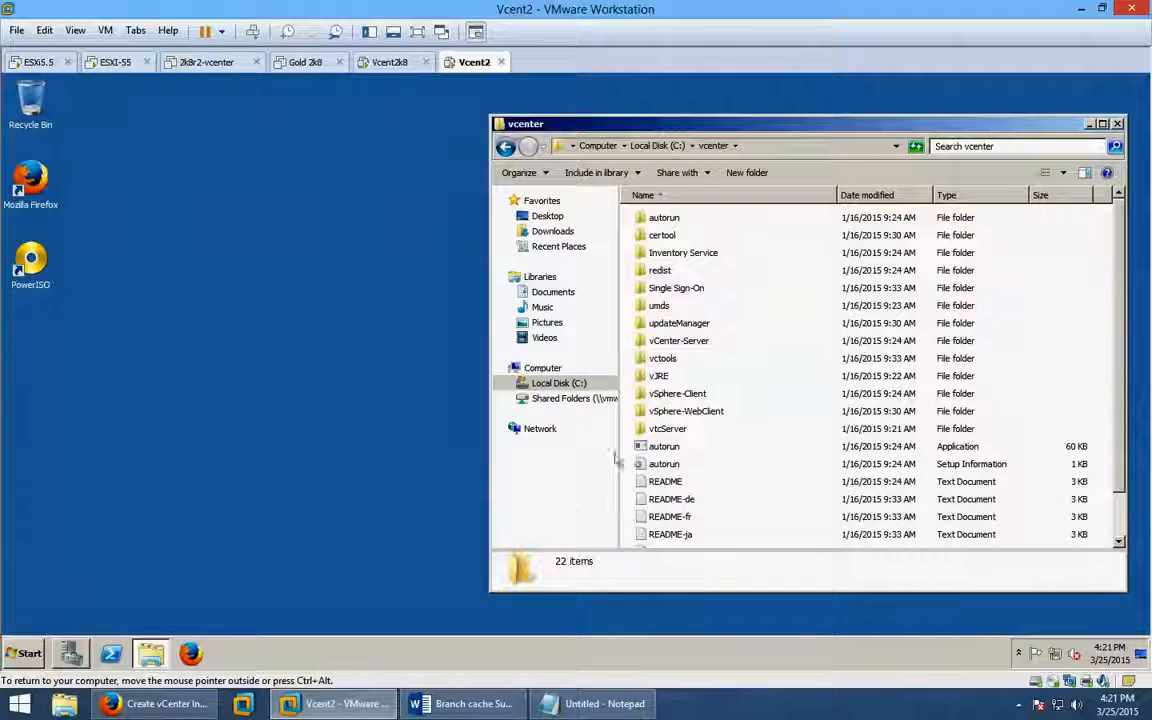
click(652, 446)
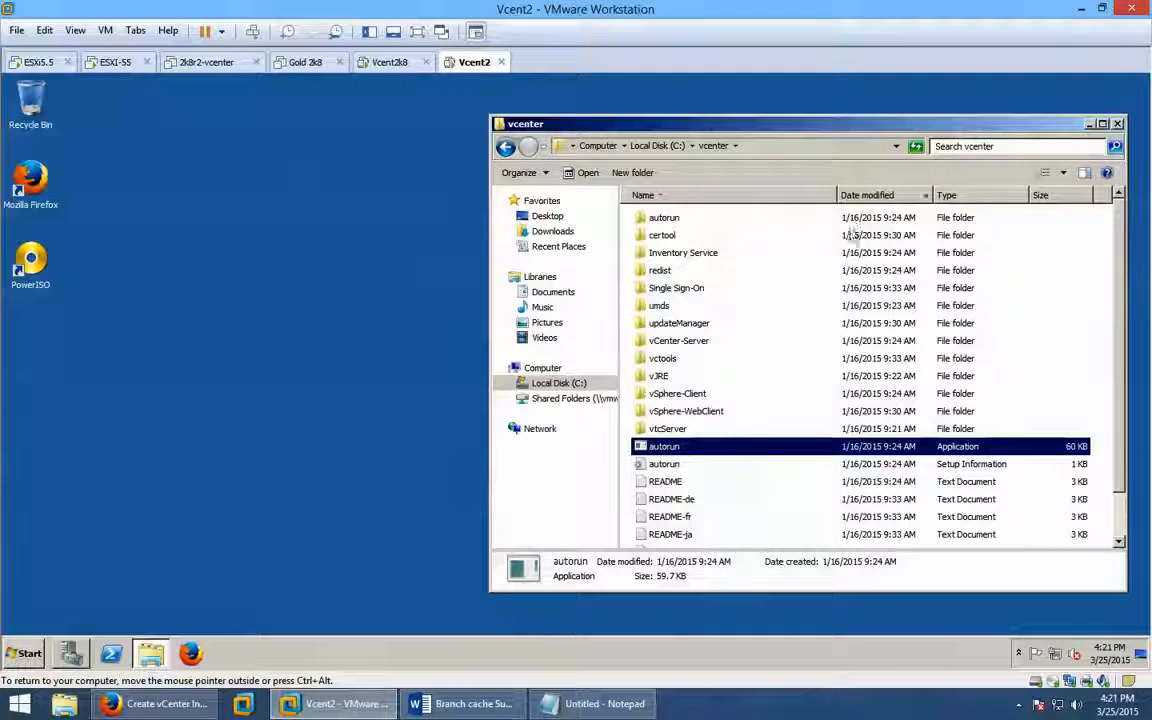
click(1119, 124)
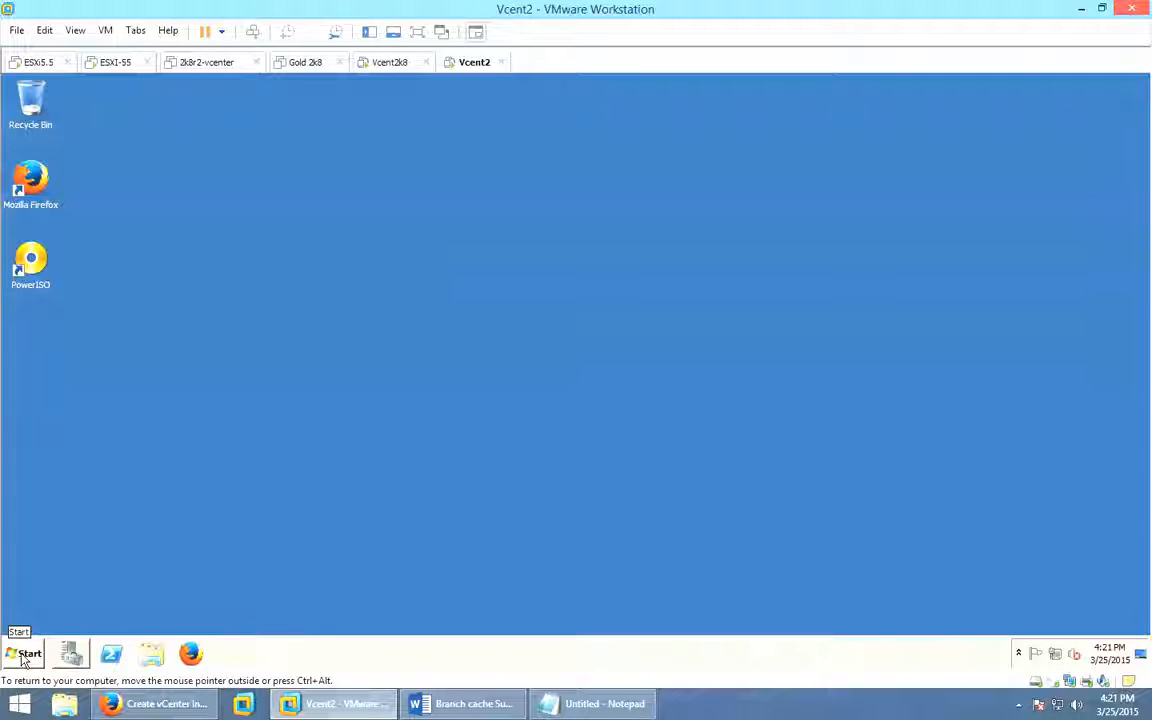
Open a Command Prompt in the guest and run ipconfig.
click(20, 656)
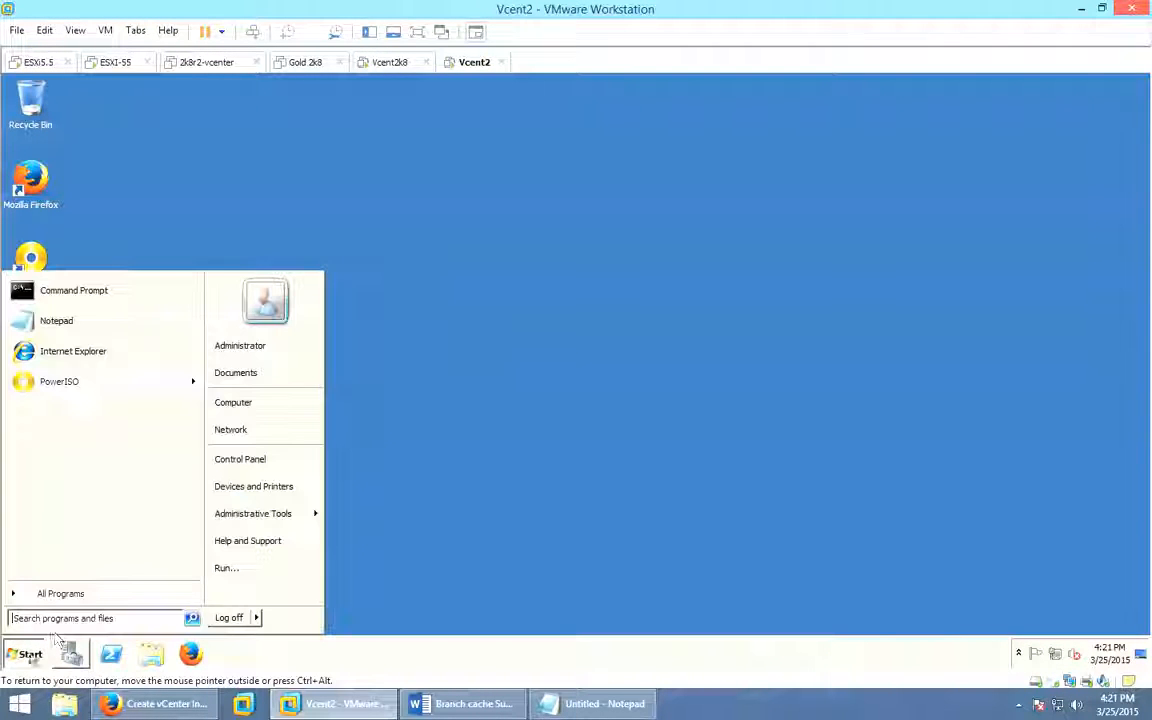
click(141, 294)
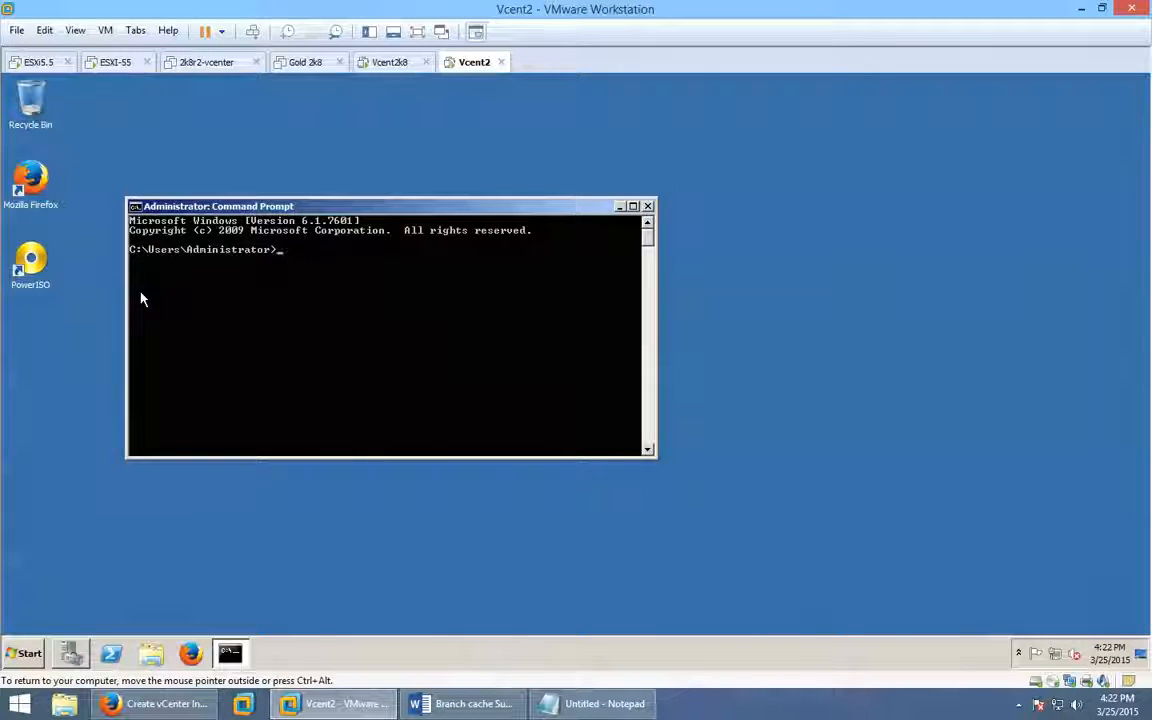
text(ipconfig)
key(BackSpace)
key(BackSpace)
key(BackSpace)
key(BackSpace)
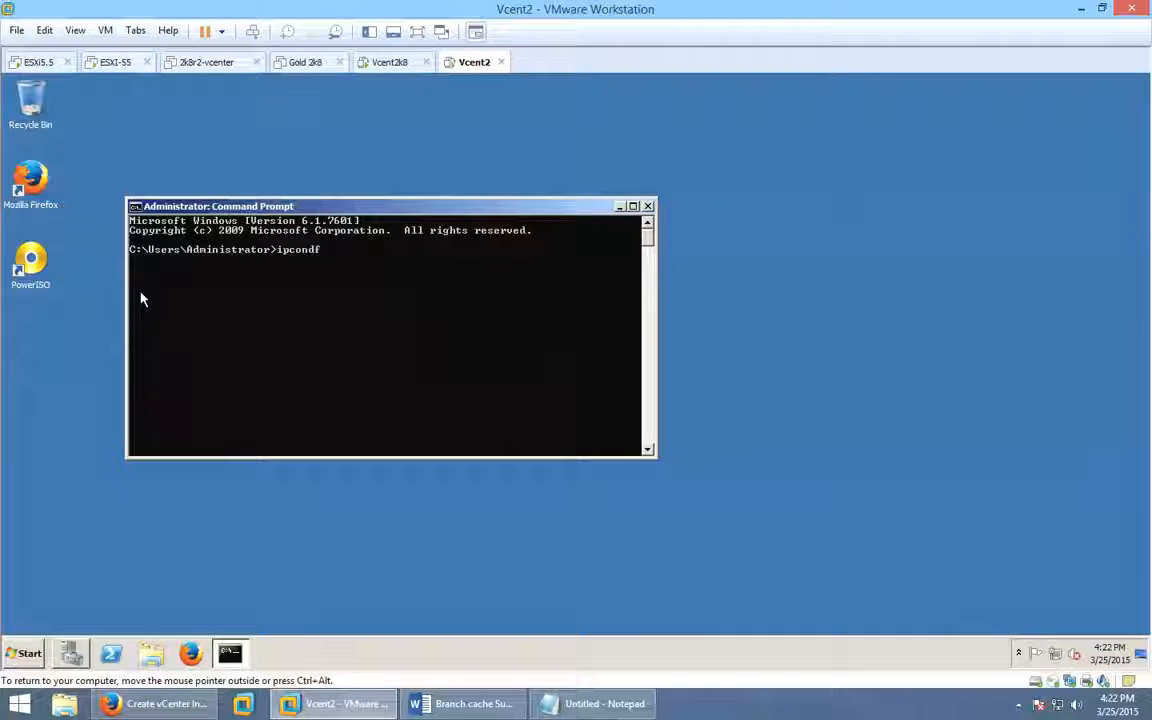
text(nfig)
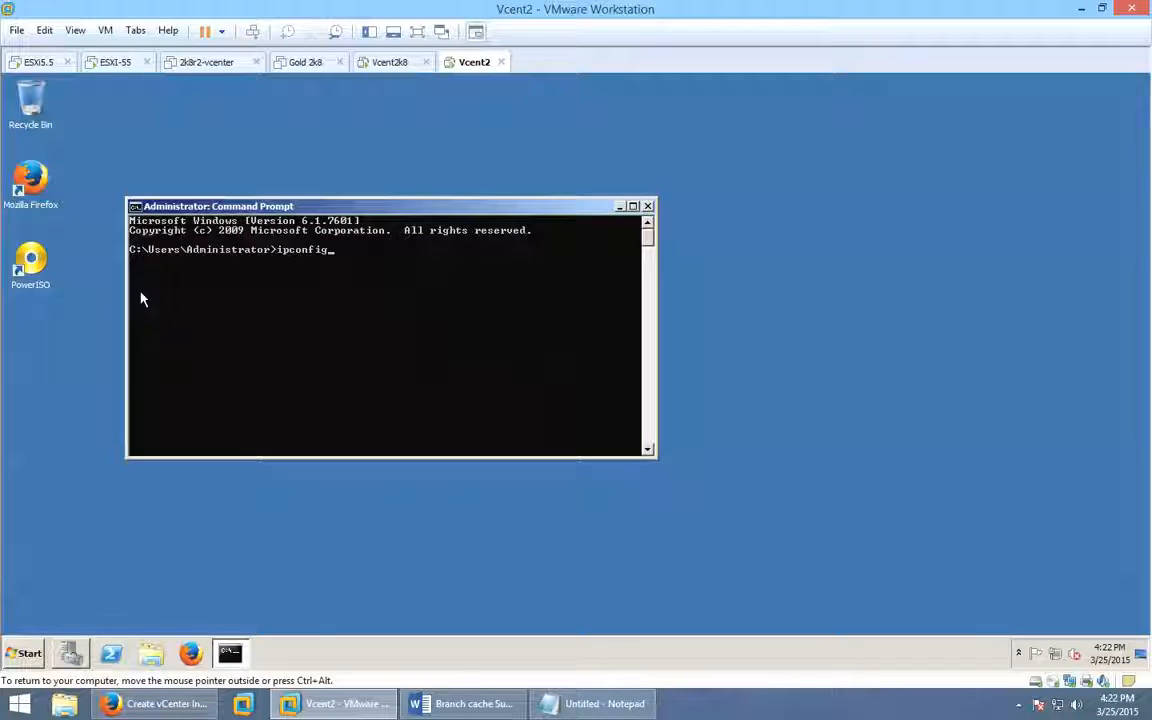
key(Return)
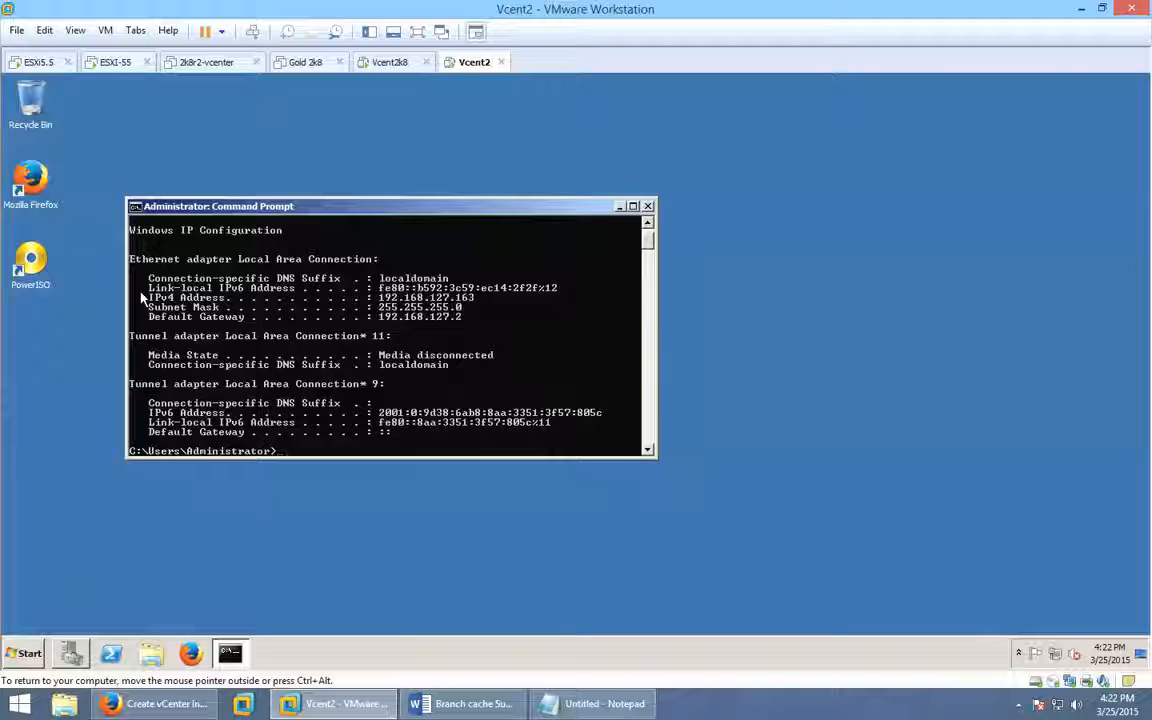
Run ipconfig /all to show address 192.168.127.163 and stretch the window taller.
text(ipconfig)
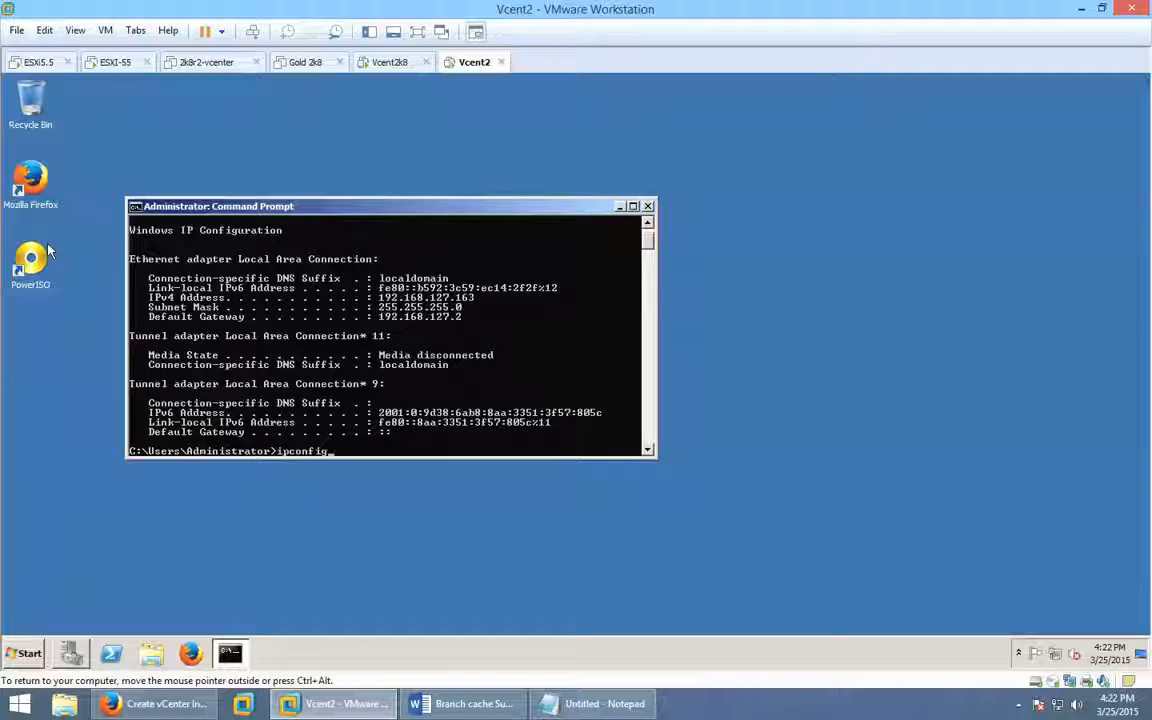
text(/dns)
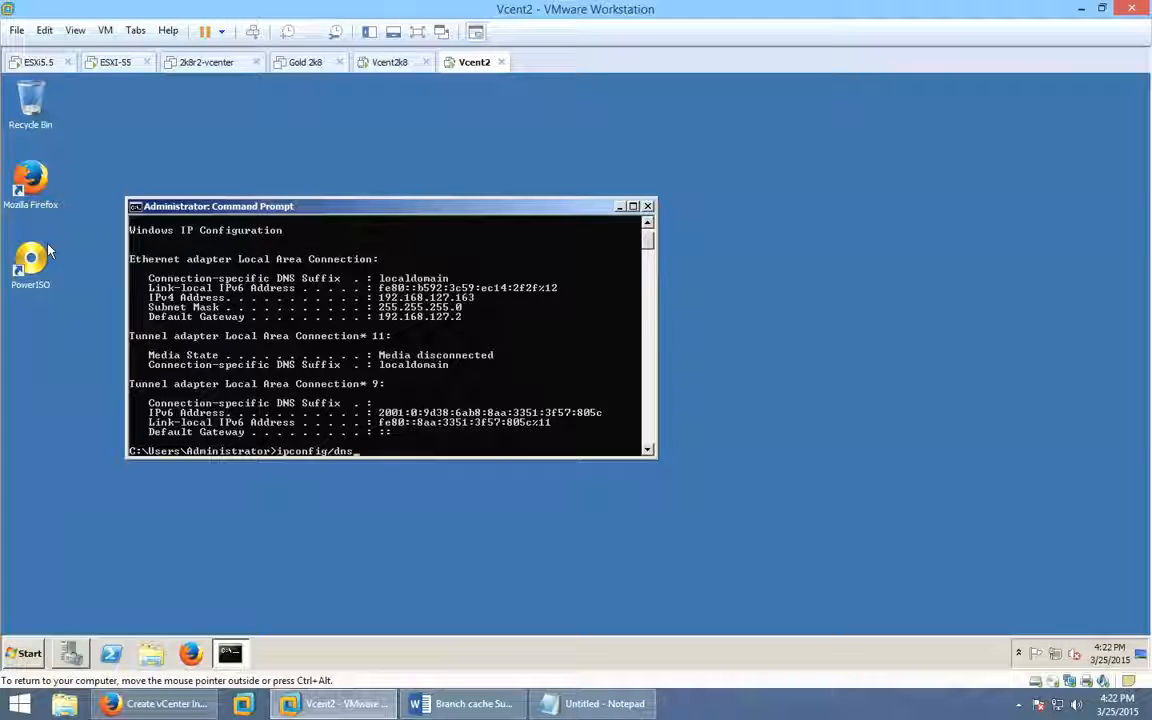
key(Return)
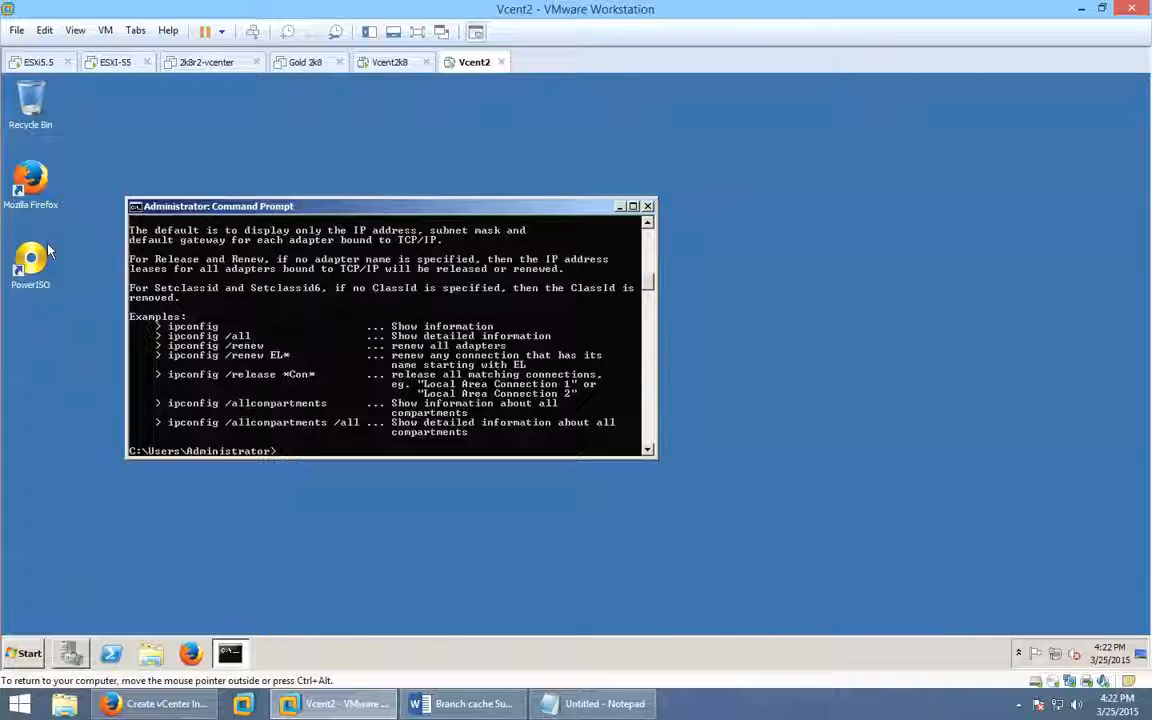
key(Up)
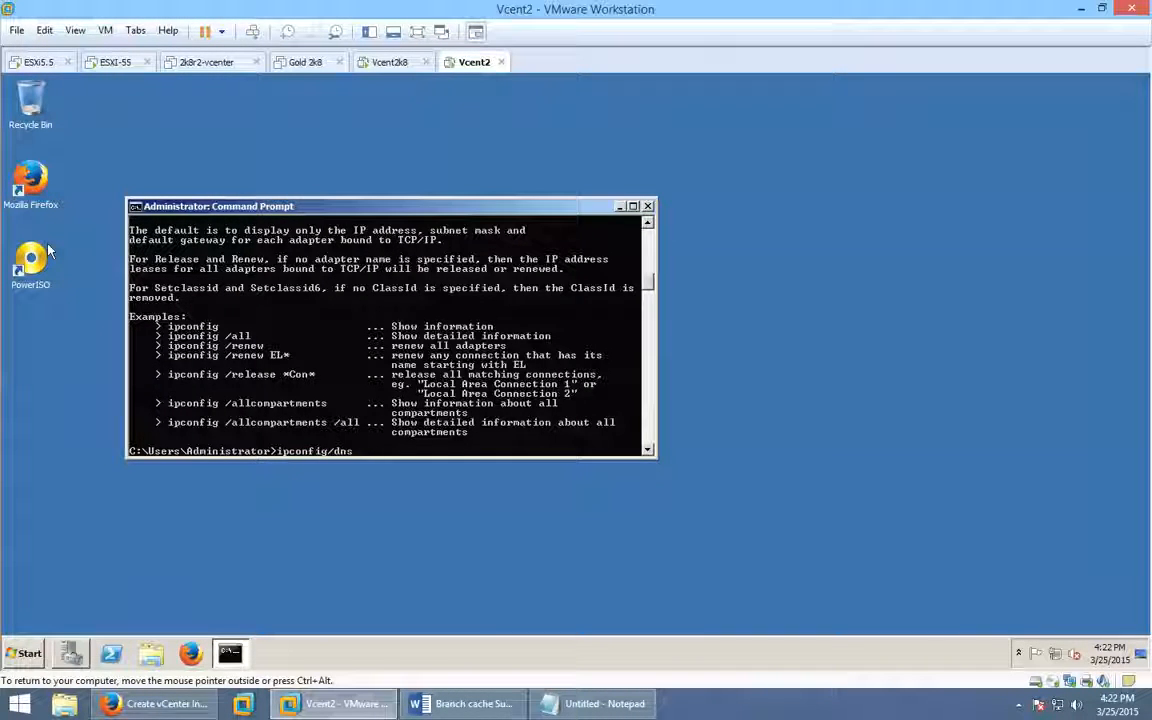
key(BackSpace)
key(BackSpace)
key(BackSpace)
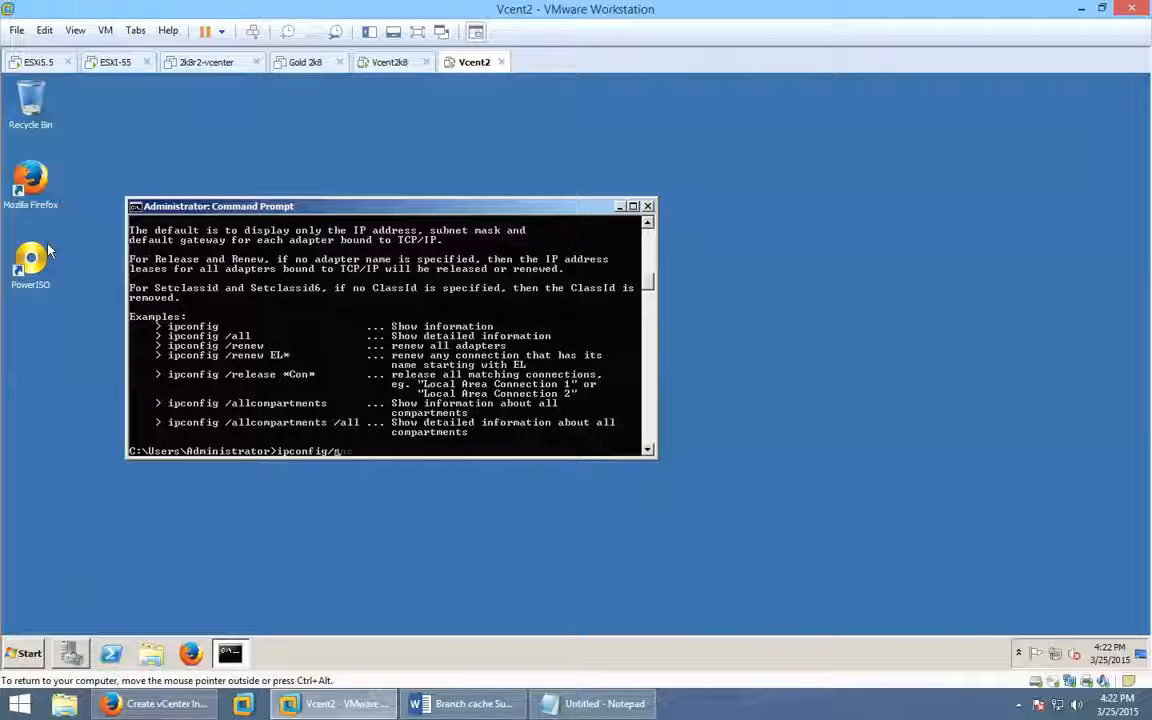
text(a)
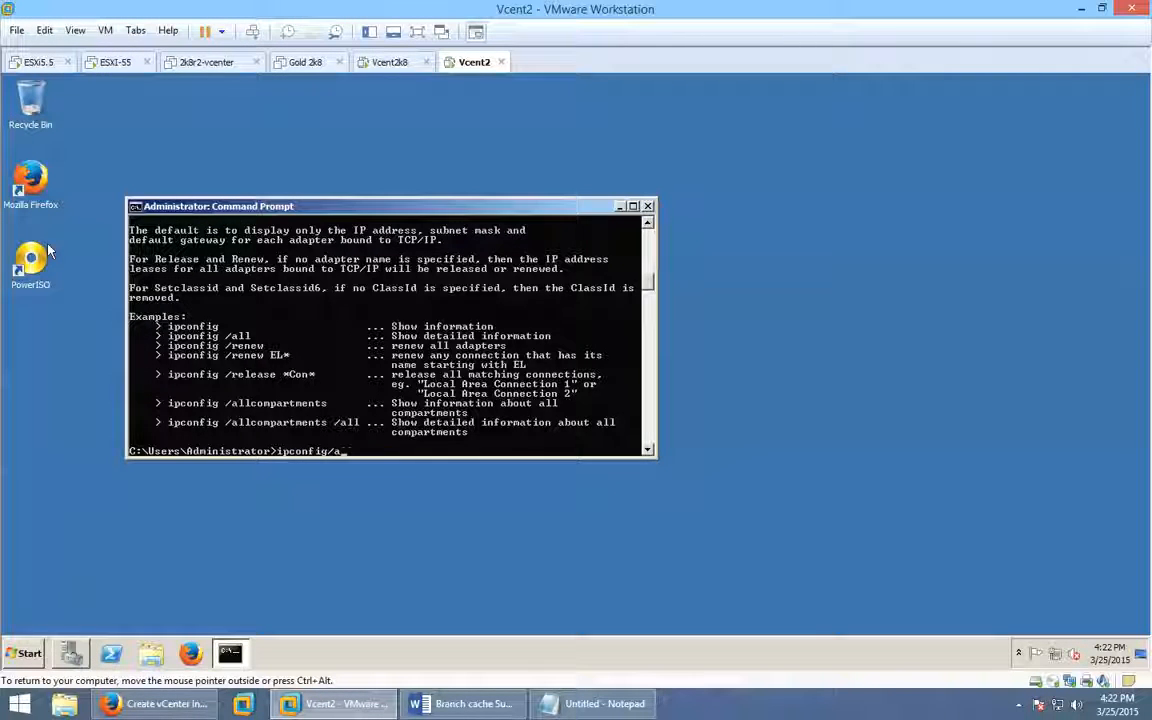
text(ll)
key(Return)
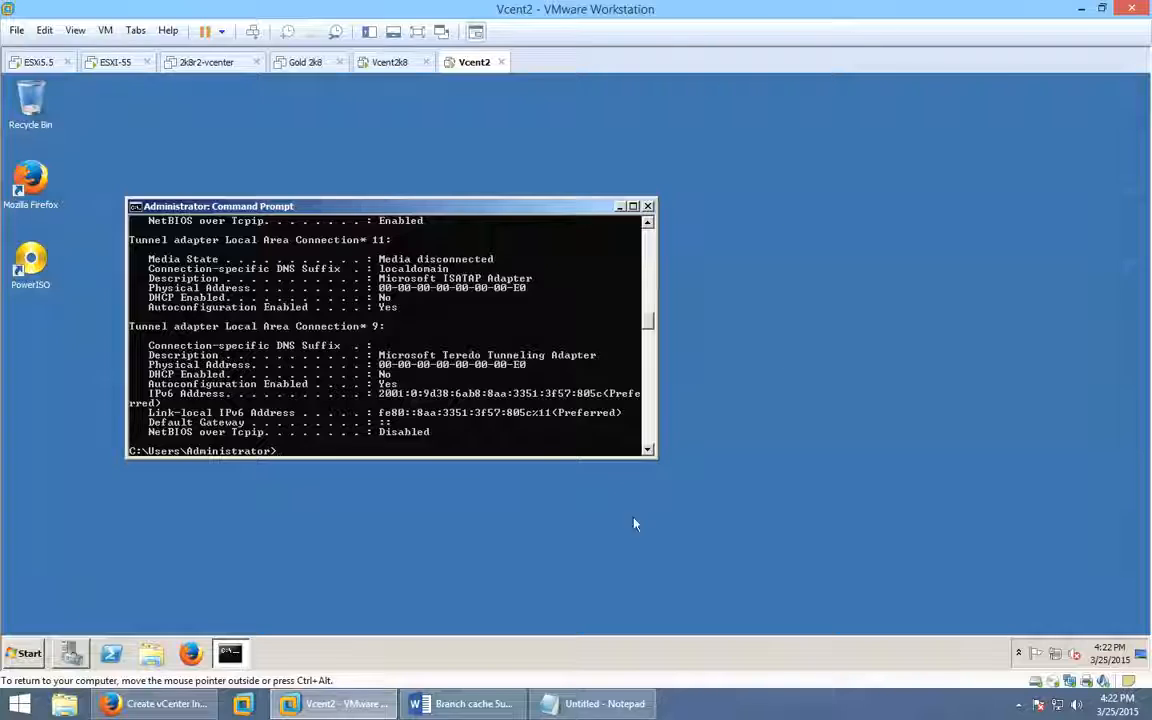
drag(586, 199, 600, 72)
mouse_move(652, 304)
mouse_down()
mouse_move(652, 260)
mouse_move(648, 283)
mouse_up()
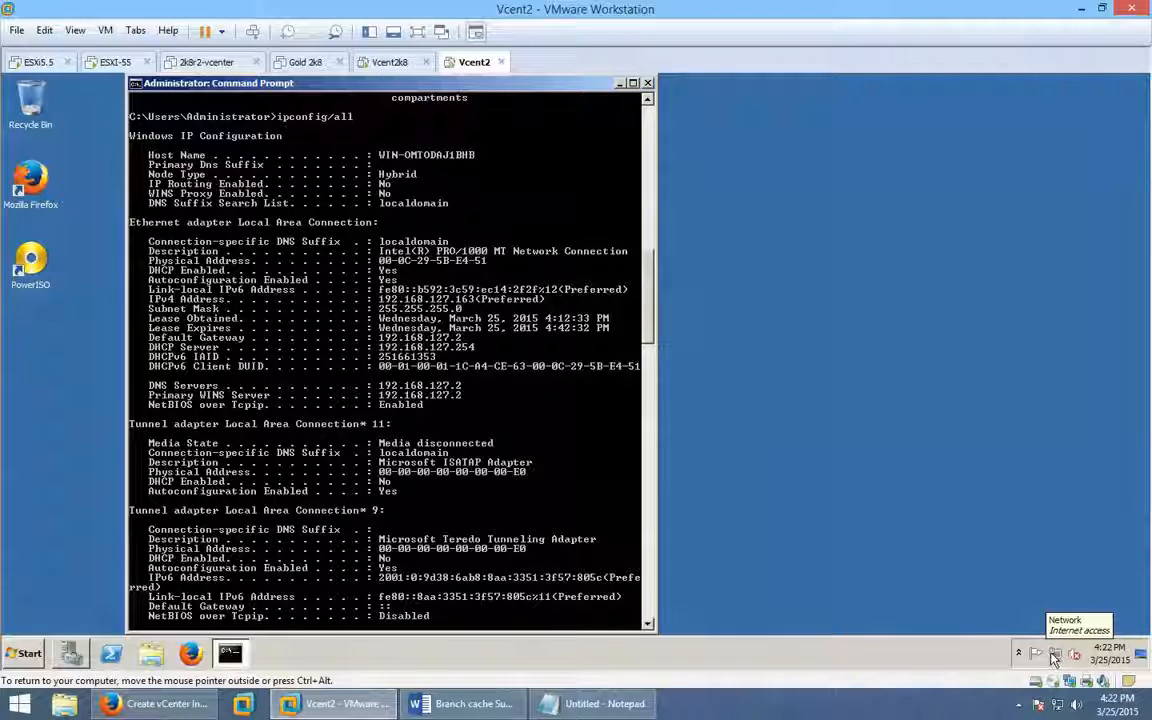
Open the guest's Control Panel from the Start menu.
click(71, 653)
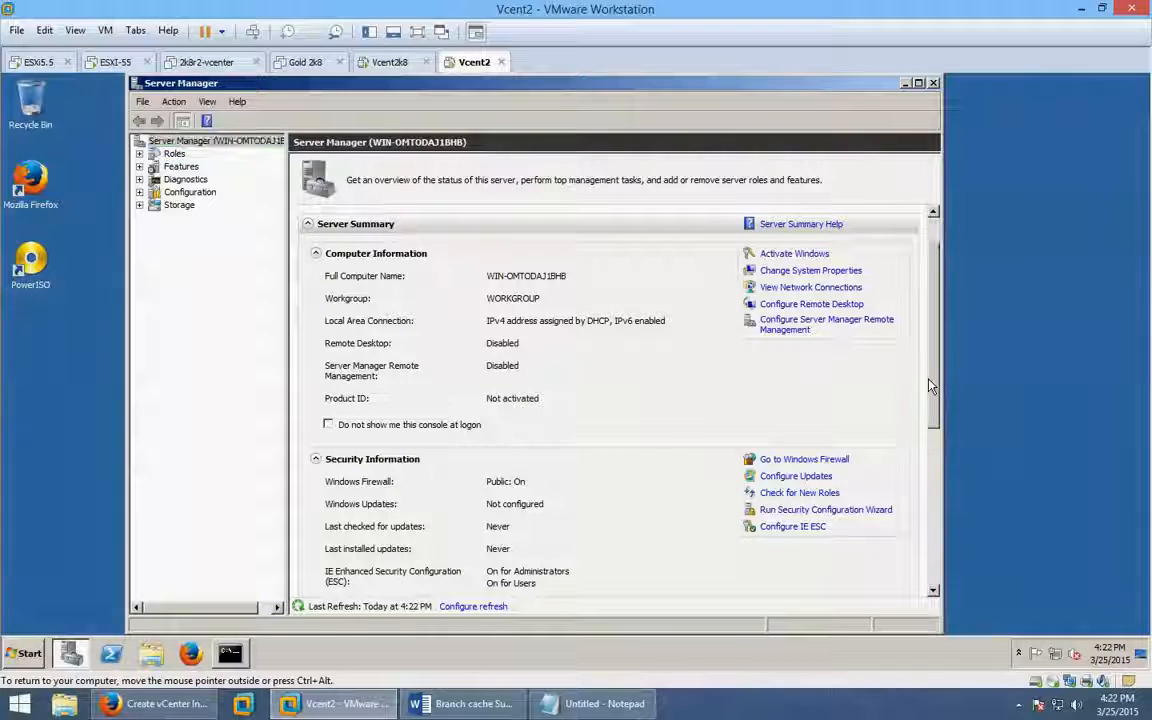
scroll(930, 386, down, 1)
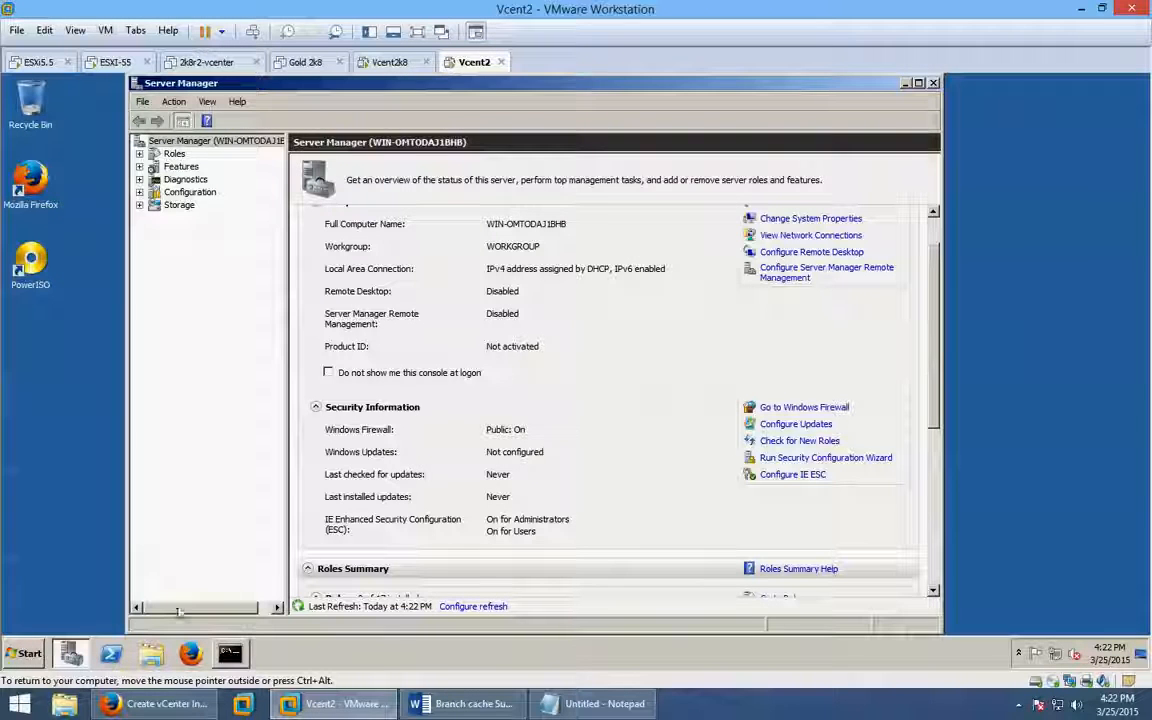
right_click(29, 664)
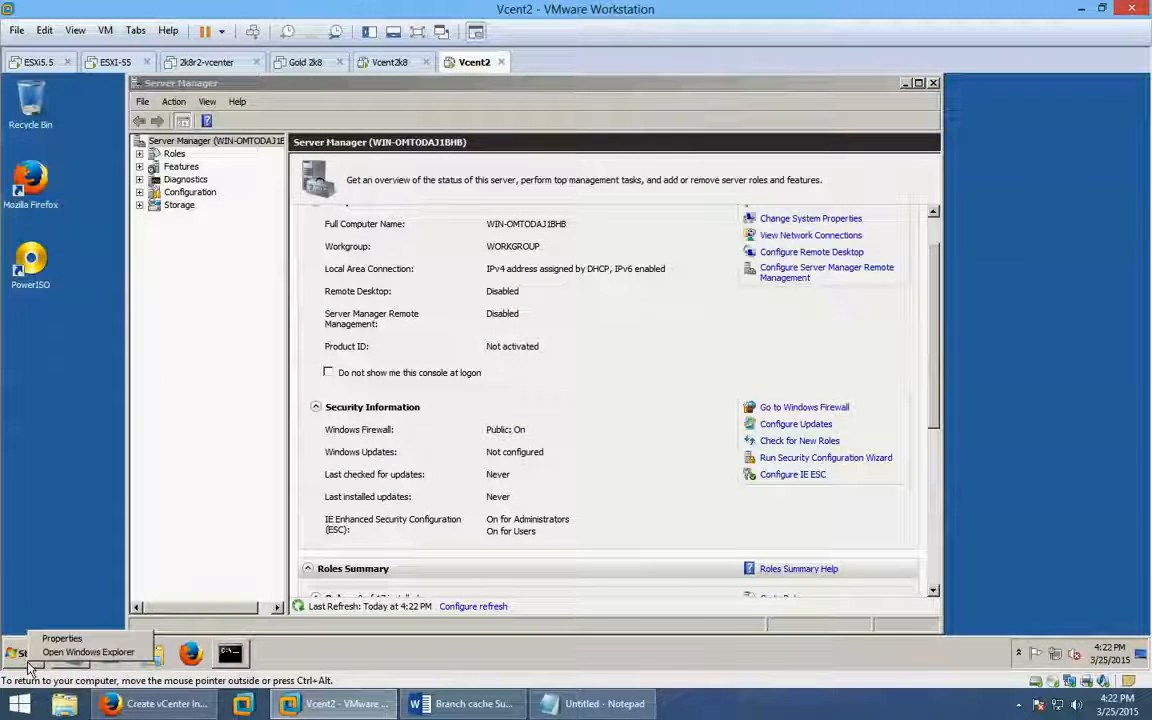
click(69, 577)
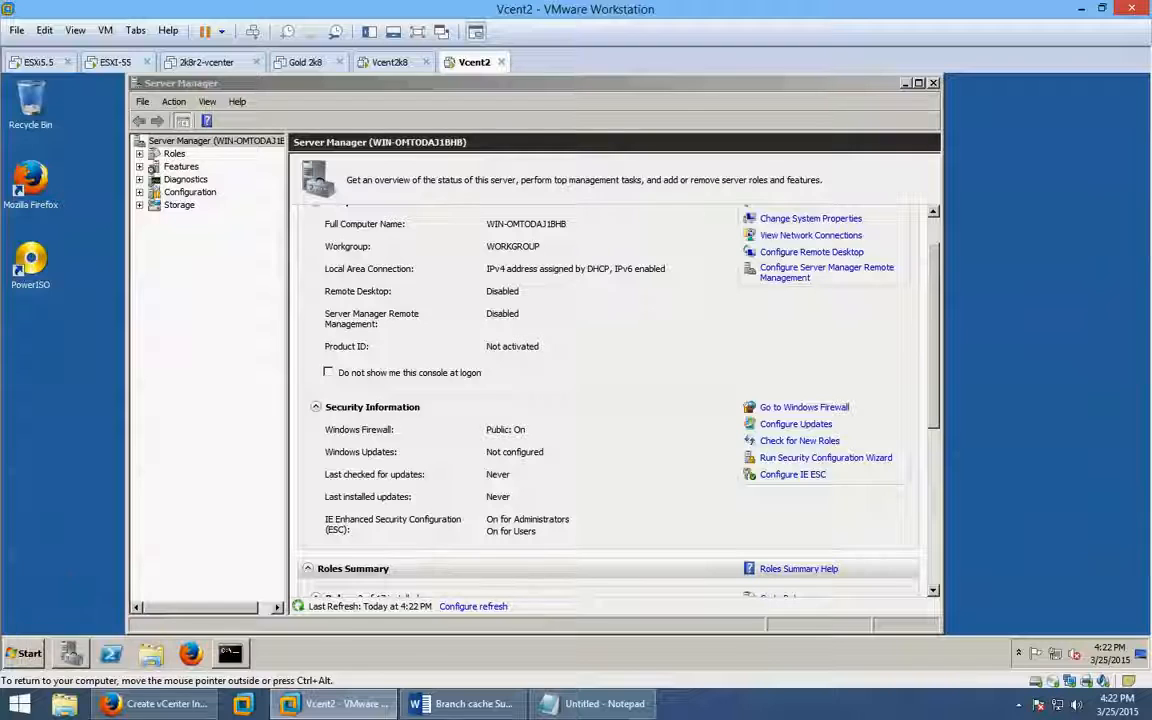
click(20, 652)
click(302, 462)
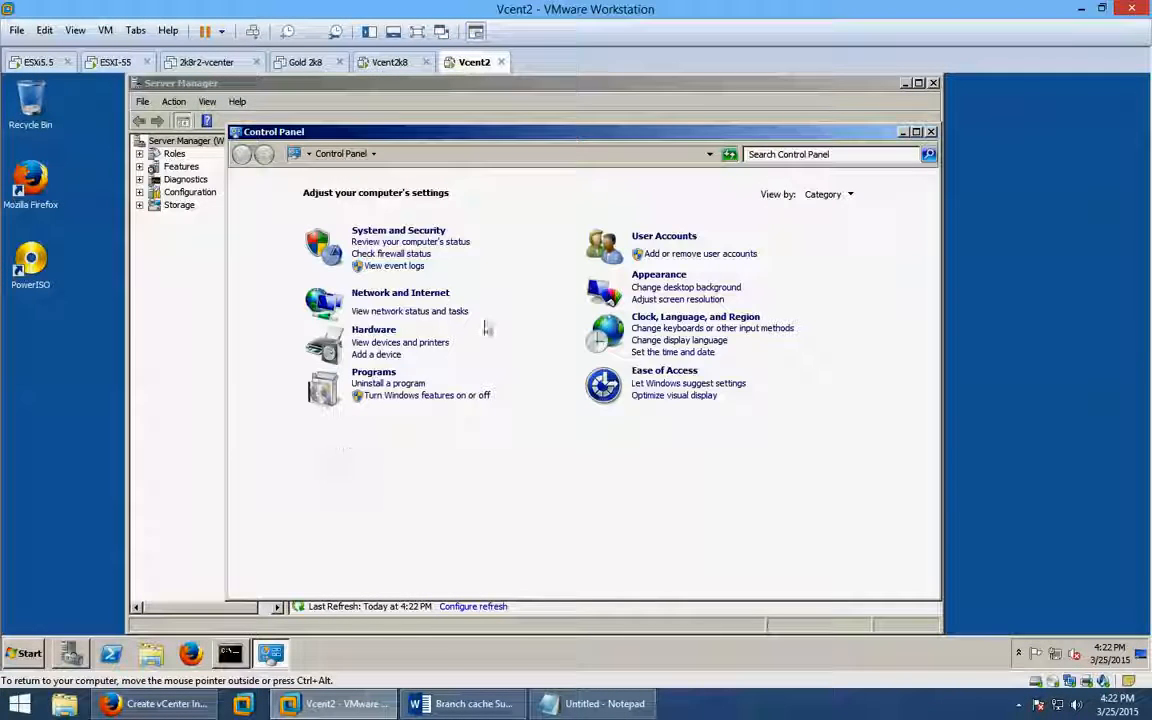
Turn off Windows Firewall for home and public networks, then return to the ipconfig output.
click(410, 255)
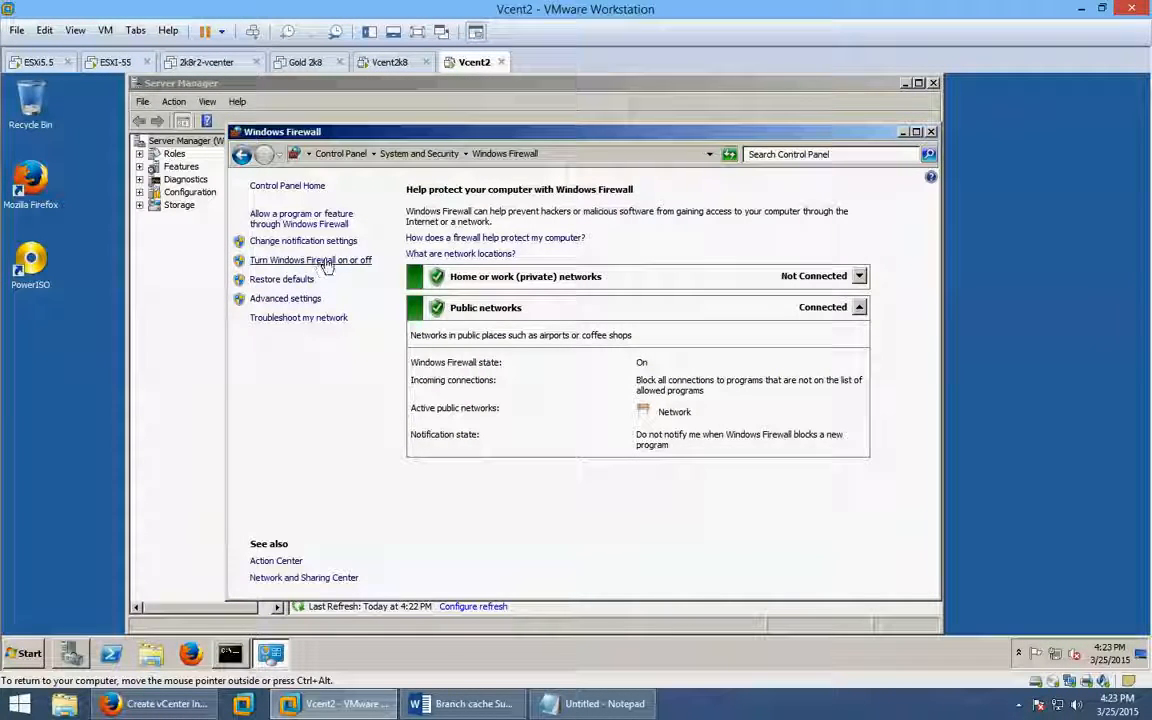
click(325, 263)
click(401, 319)
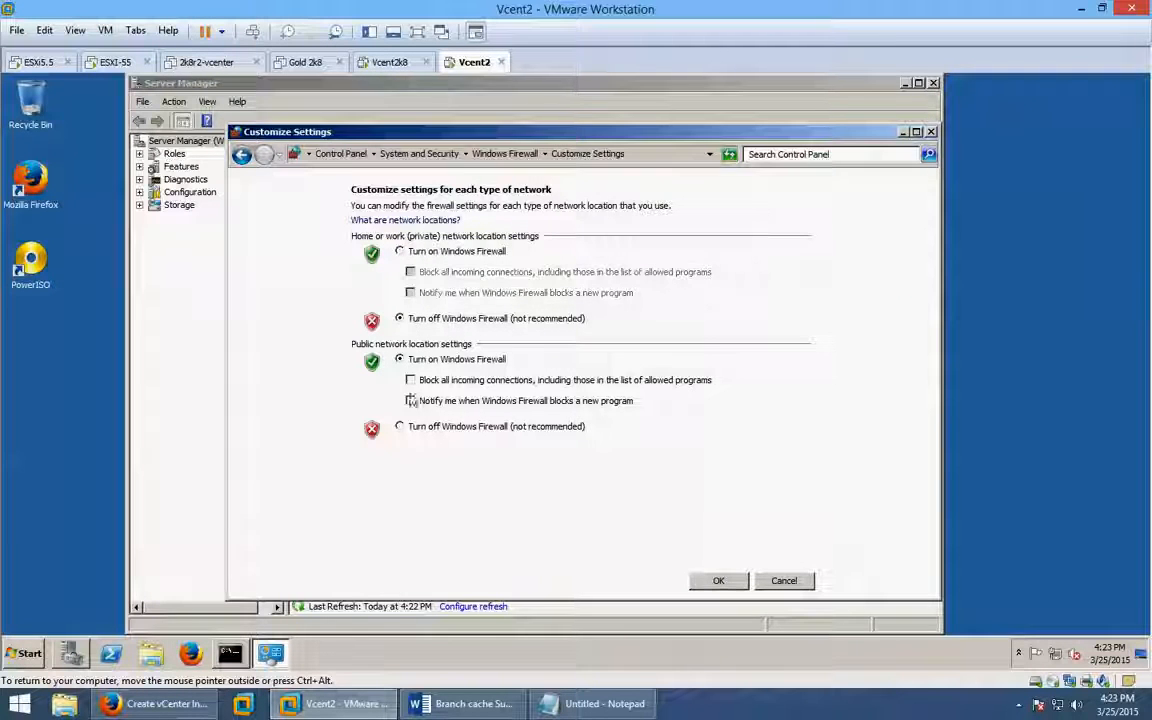
click(399, 426)
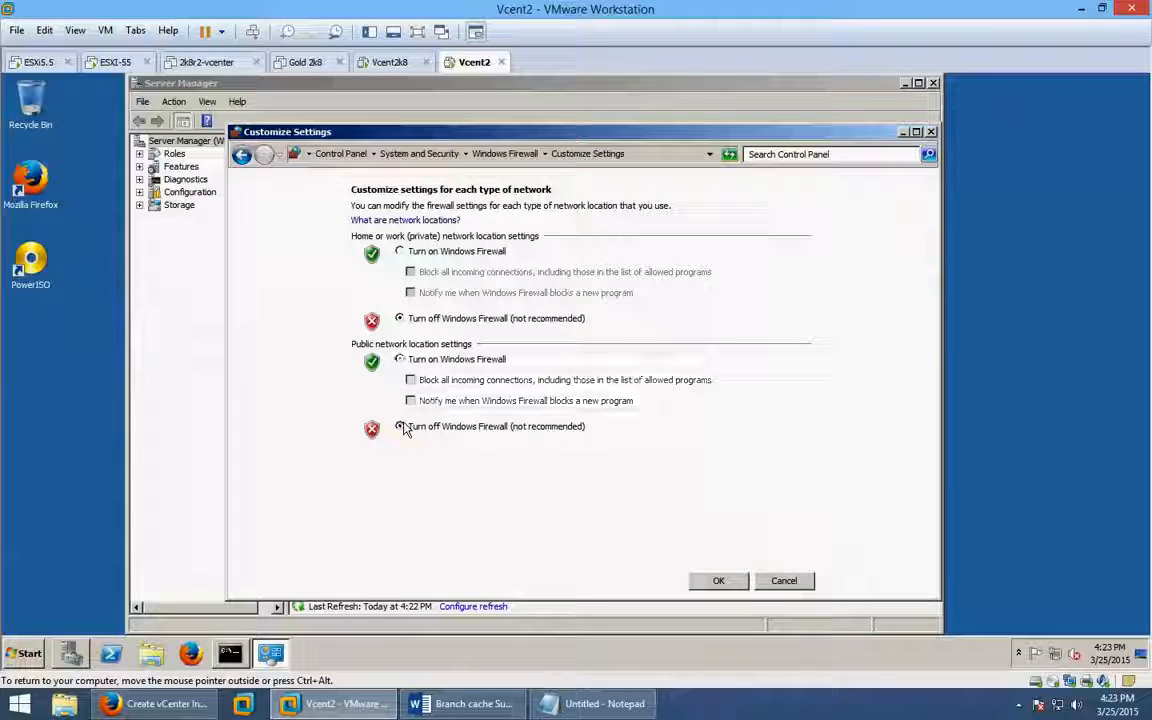
click(699, 582)
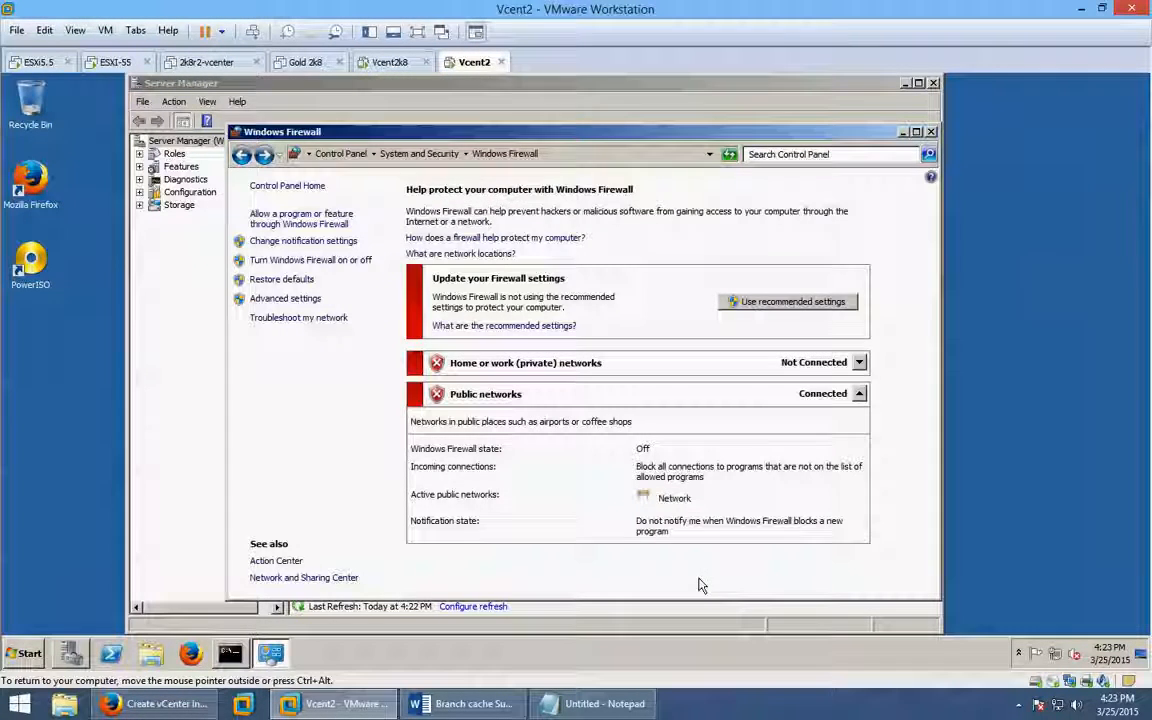
click(930, 132)
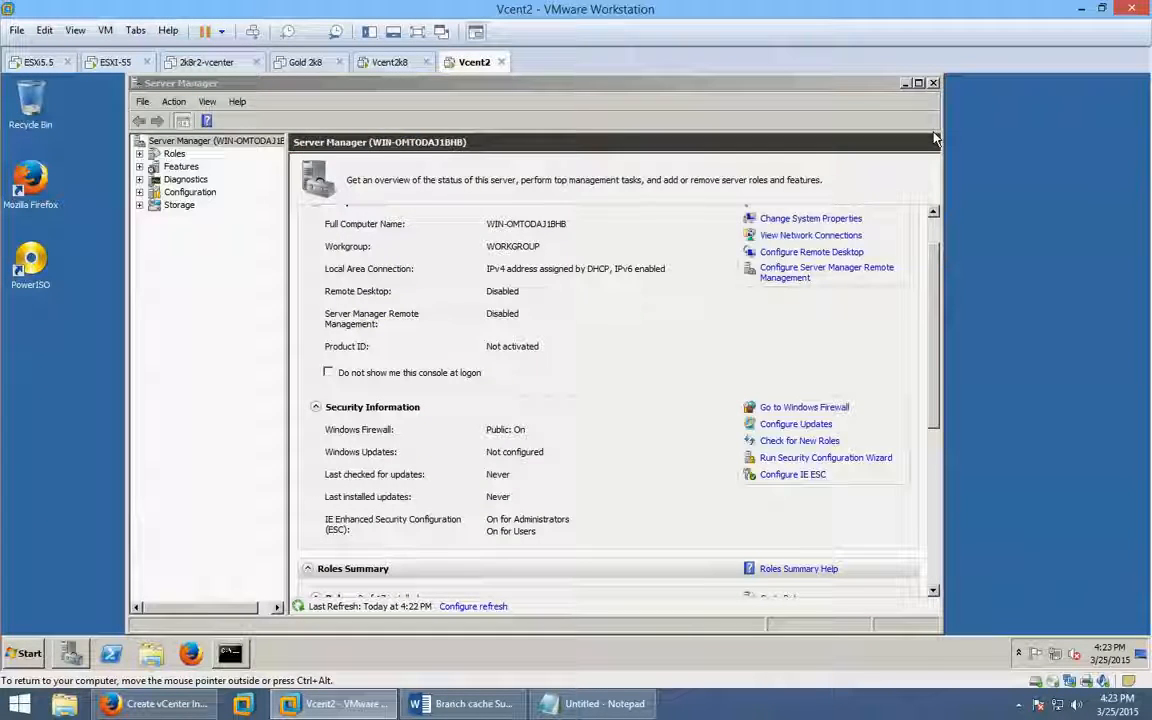
click(227, 658)
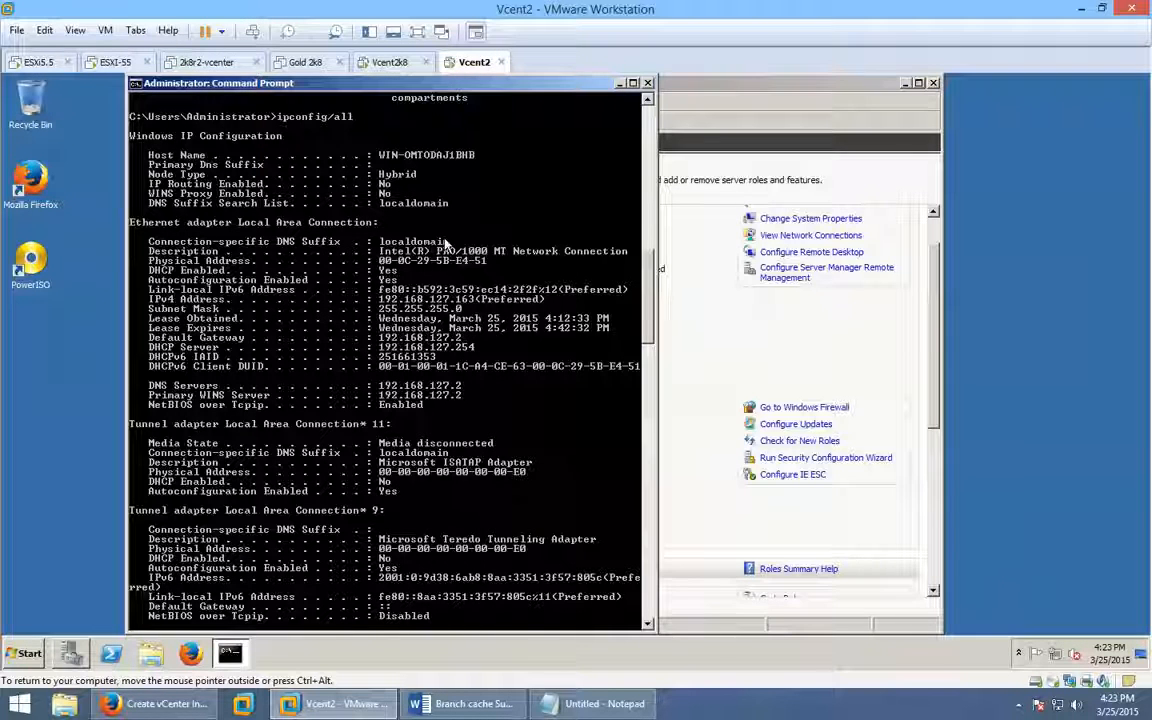
Bring Server Manager, showing Firewall Public: Off, to the front and release input from the VM.
click(778, 357)
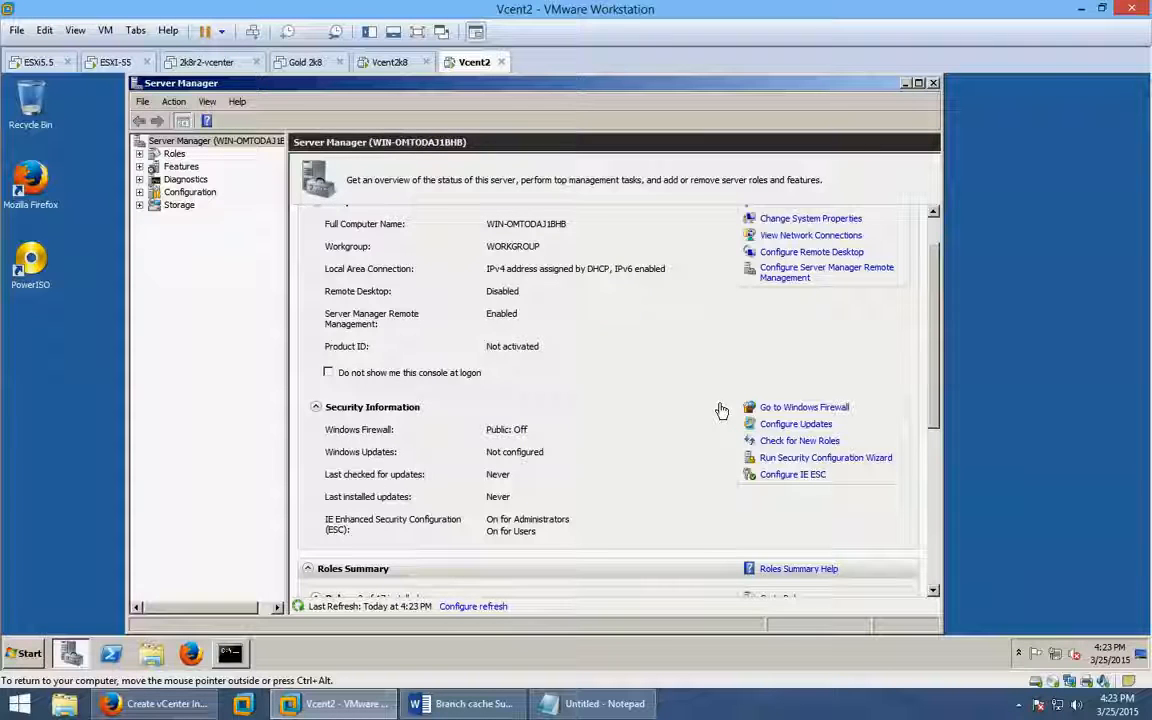
key(ctrl+alt)
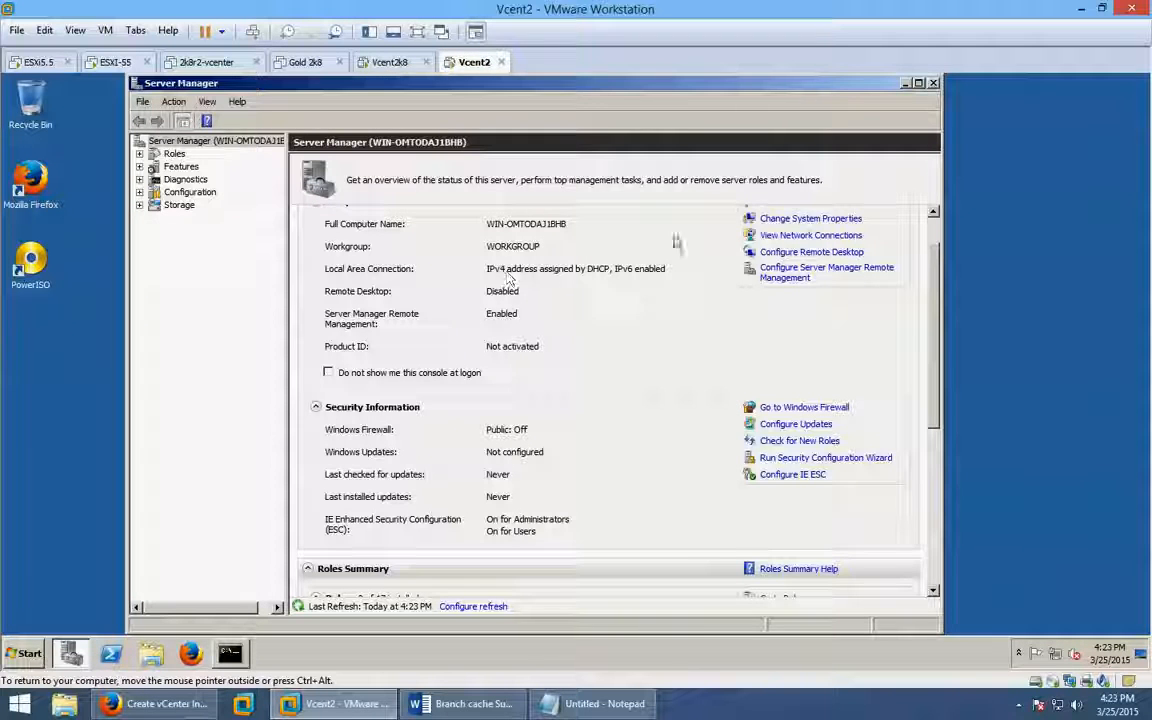
Open System Properties and attempt to rename the computer to 'vcent'.
click(840, 220)
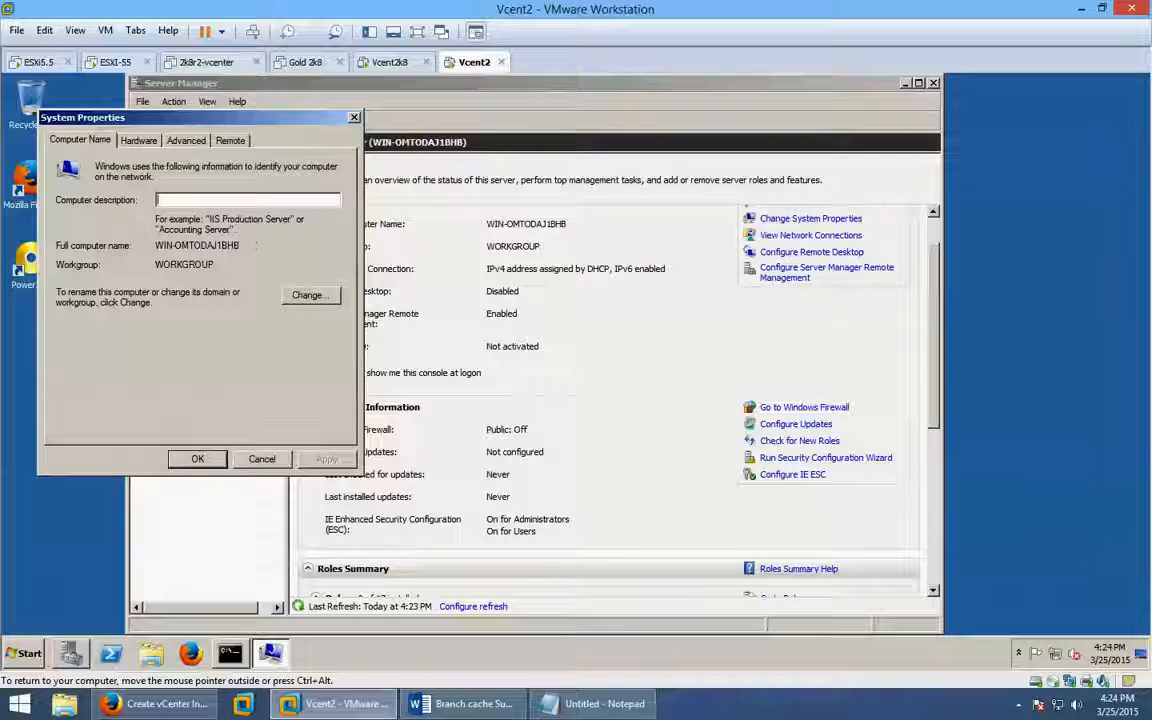
click(126, 137)
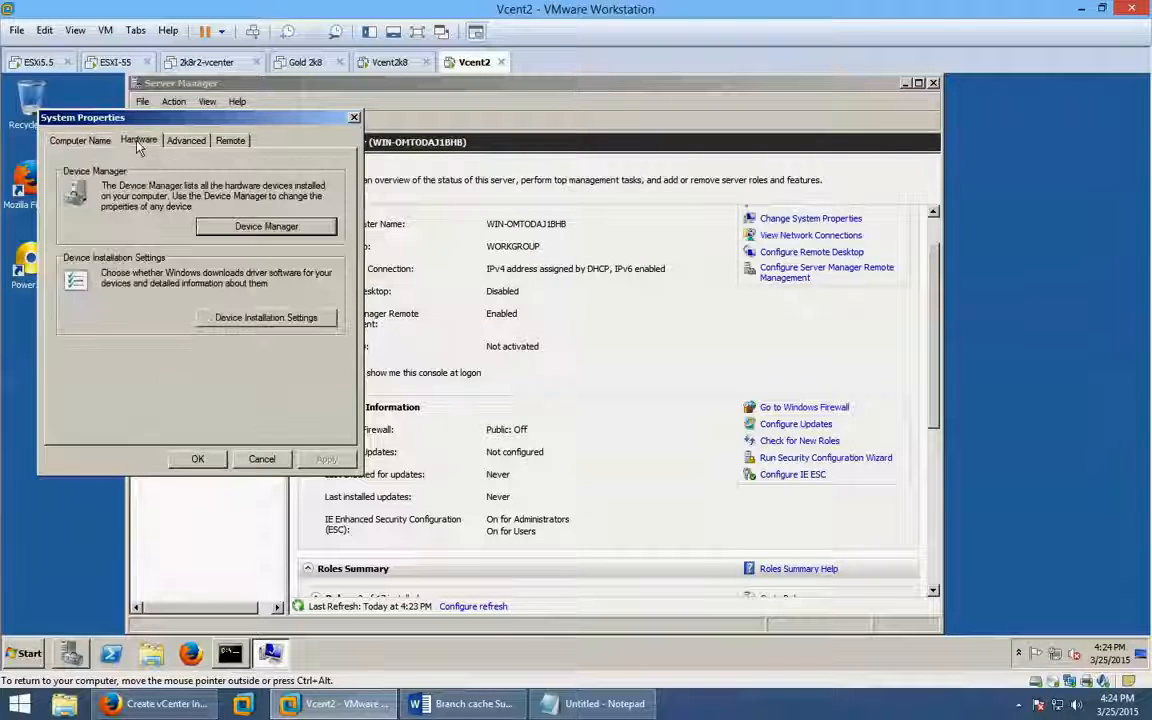
click(80, 140)
click(284, 298)
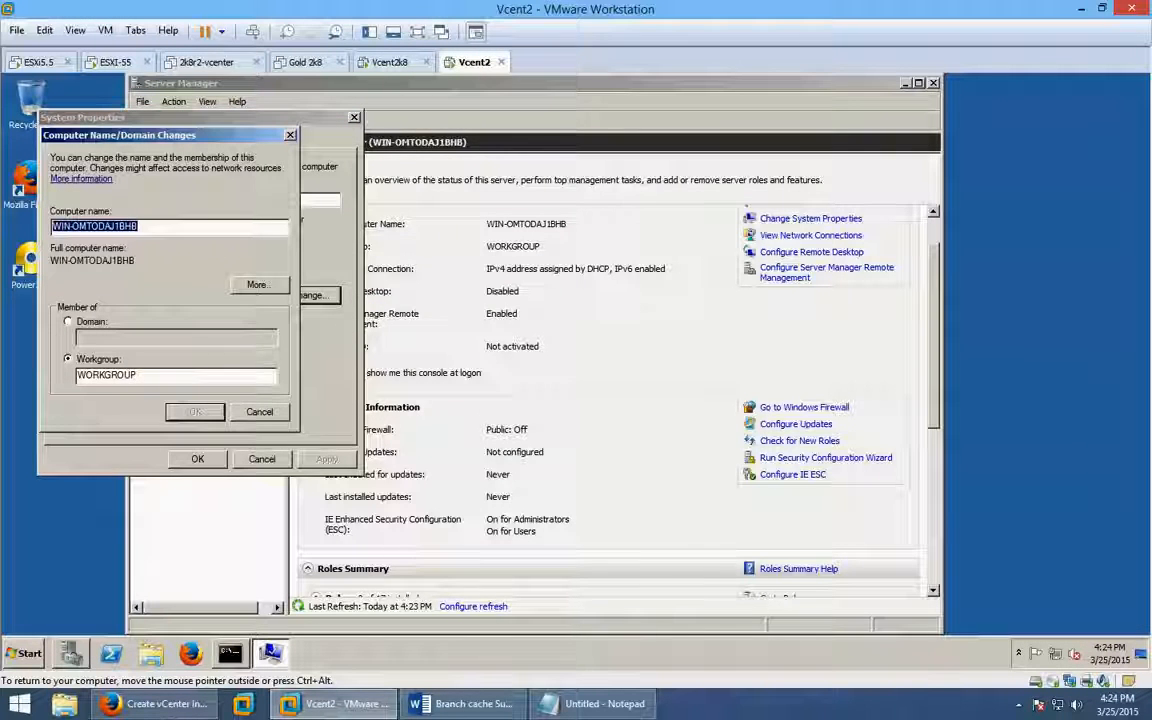
text(vcent)
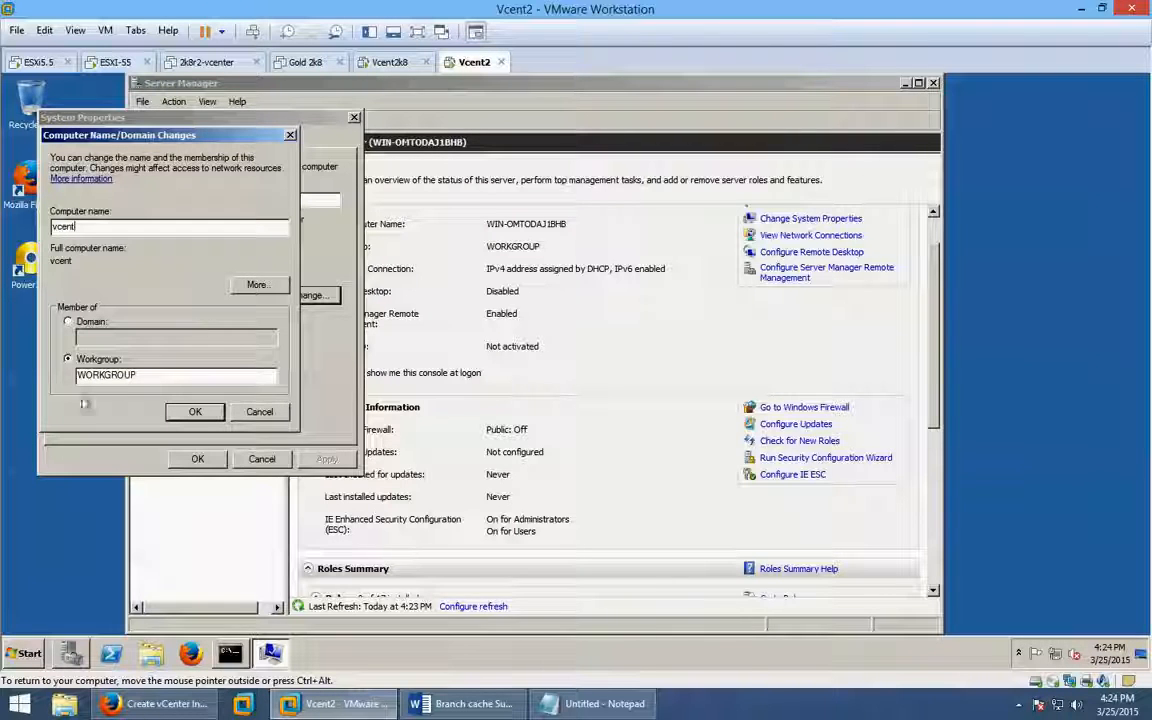
click(208, 417)
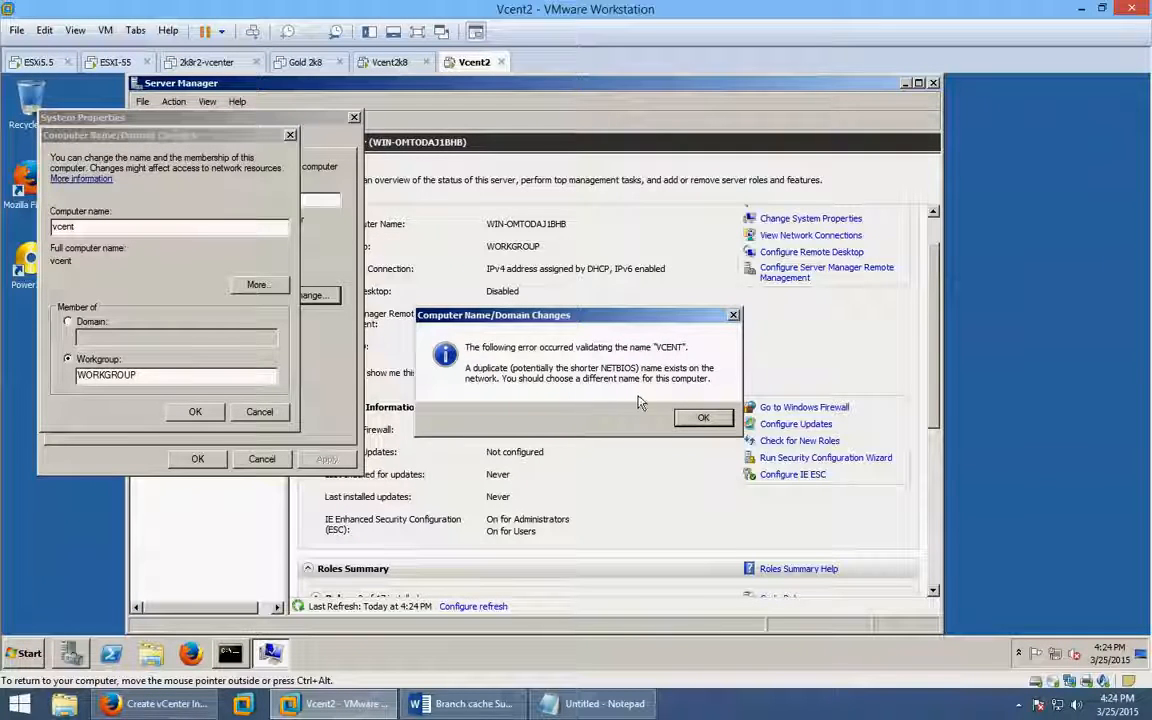
click(706, 419)
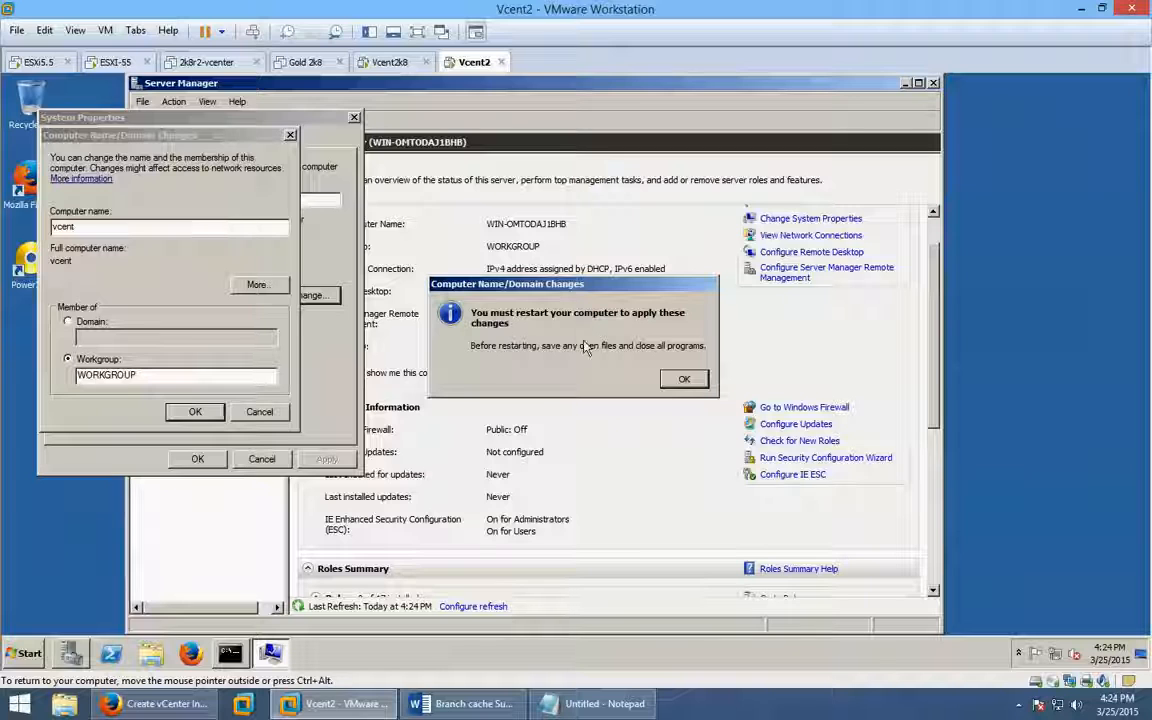
click(684, 379)
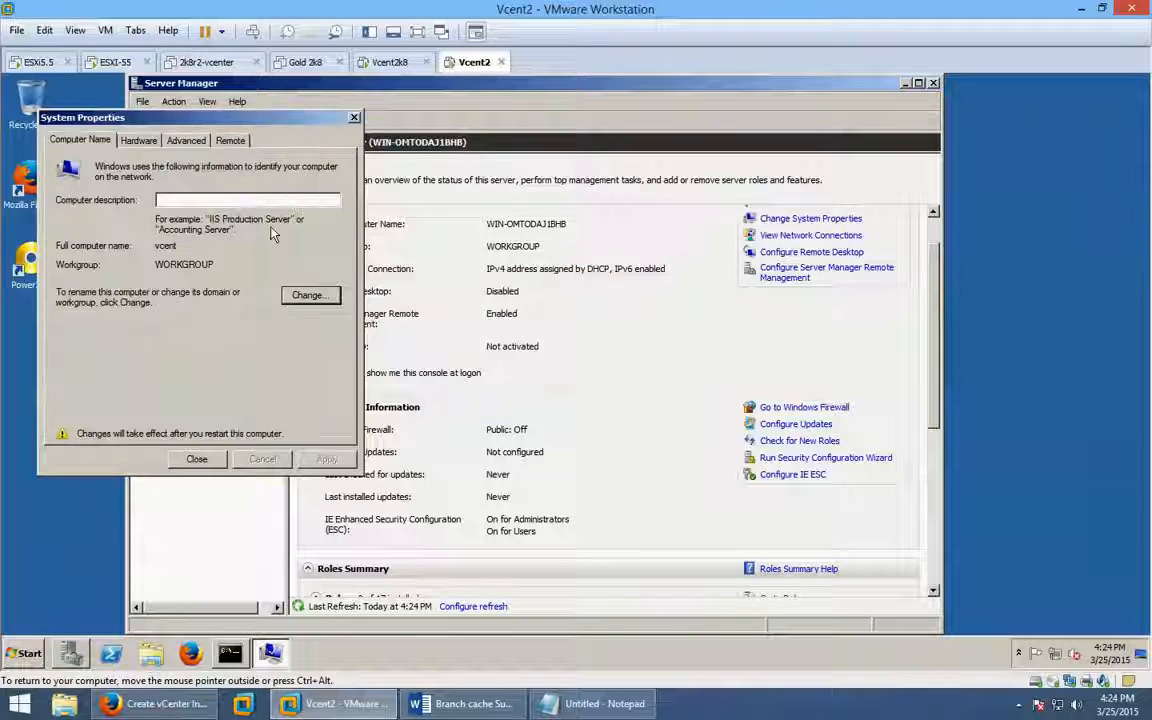
Change the computer name to vcent2, close System Properties and restart now.
click(308, 295)
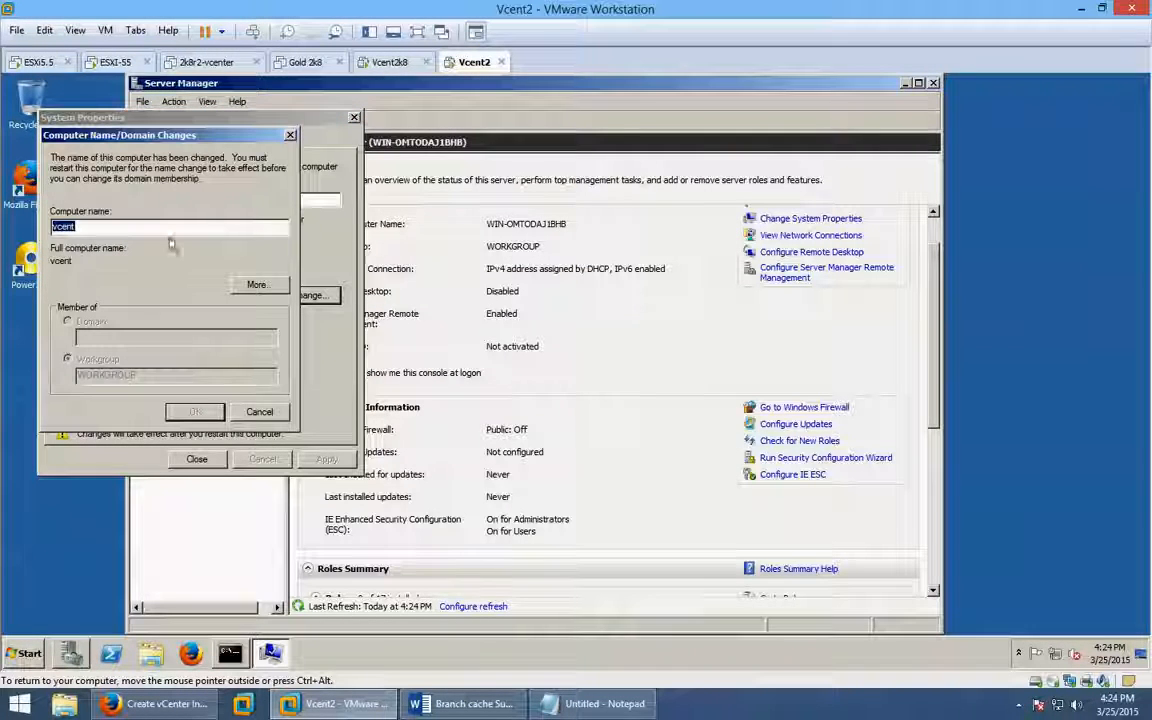
click(156, 226)
text(2)
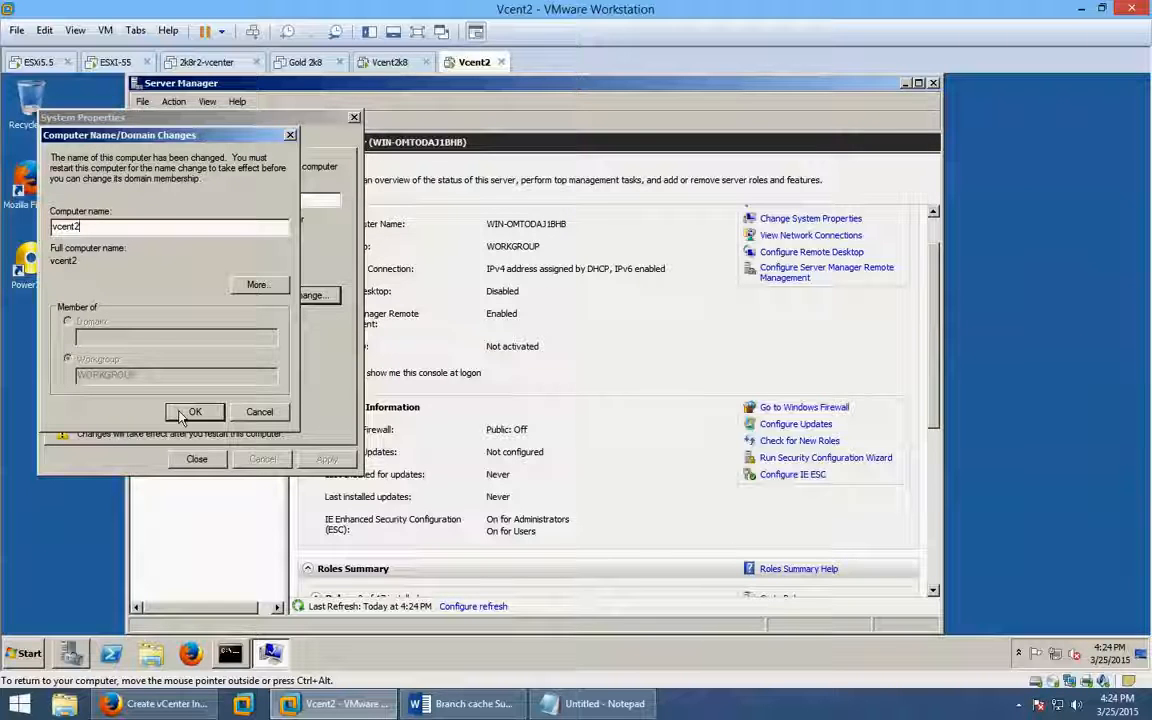
click(184, 413)
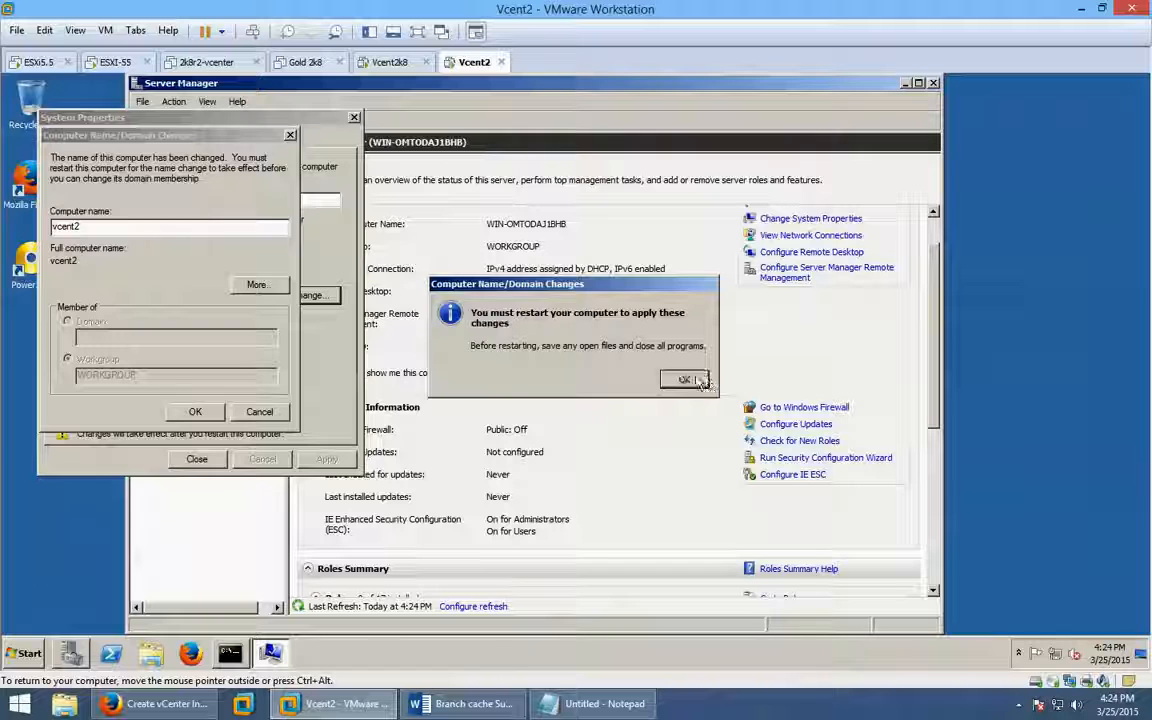
click(684, 380)
click(205, 458)
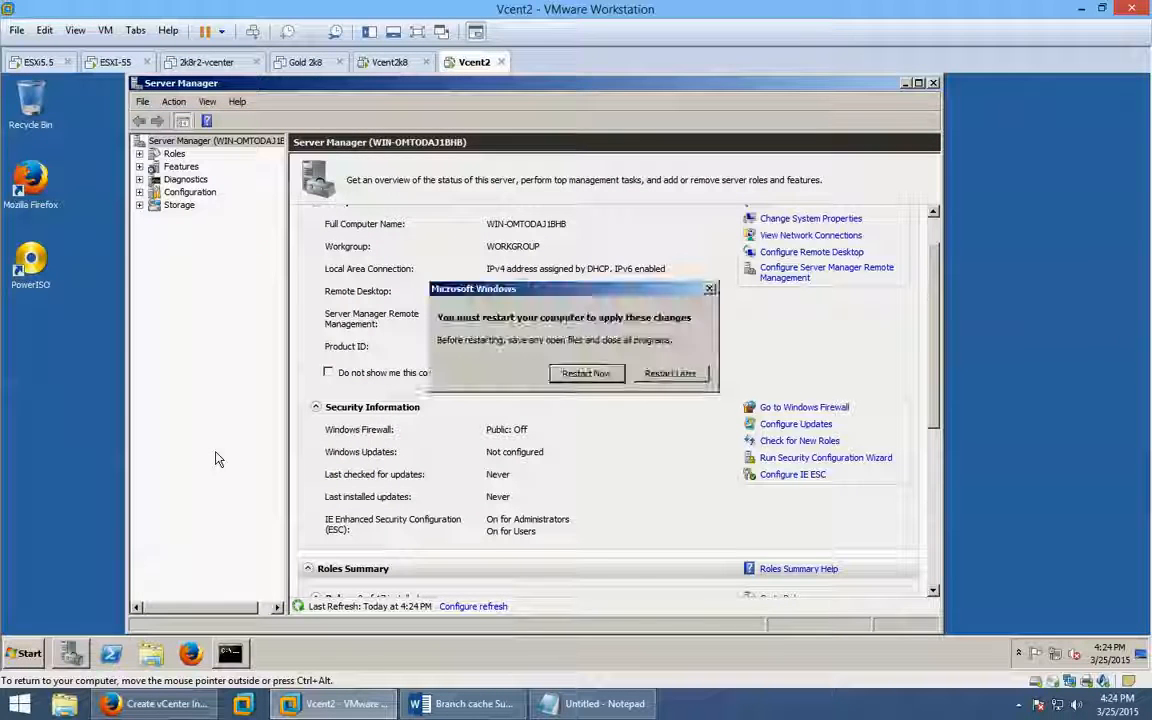
click(587, 375)
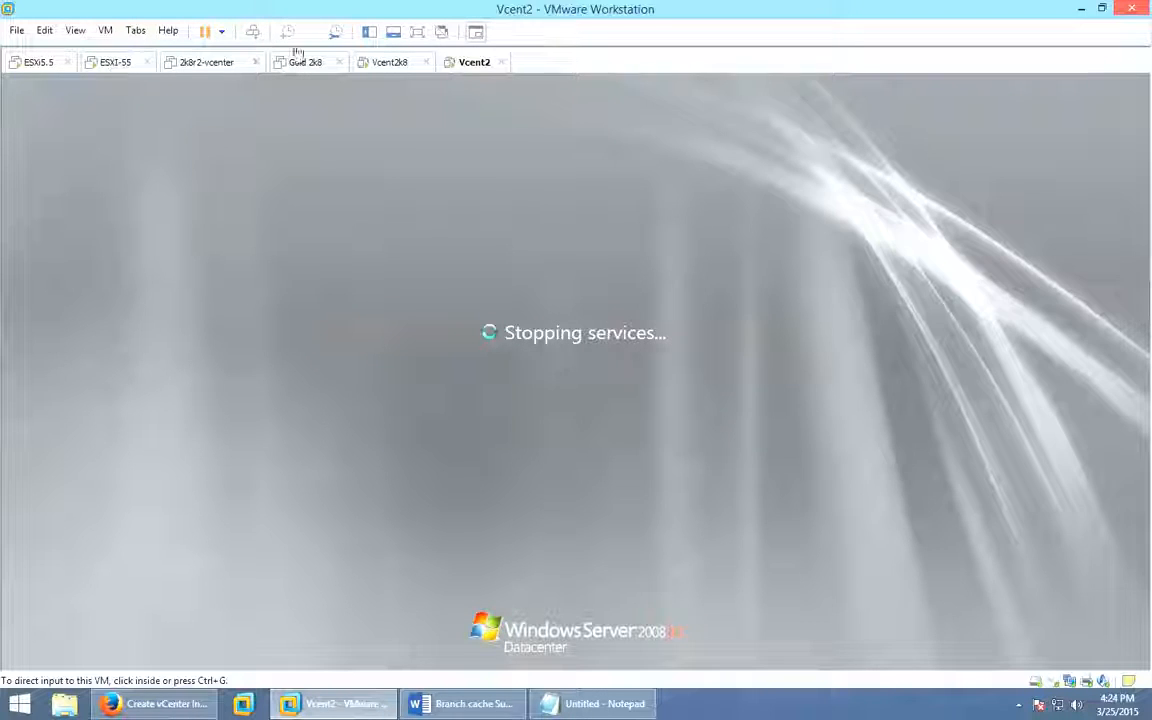
Show the VM Library and view the Autologin entry in Vcent2's Options settings.
key(F9)
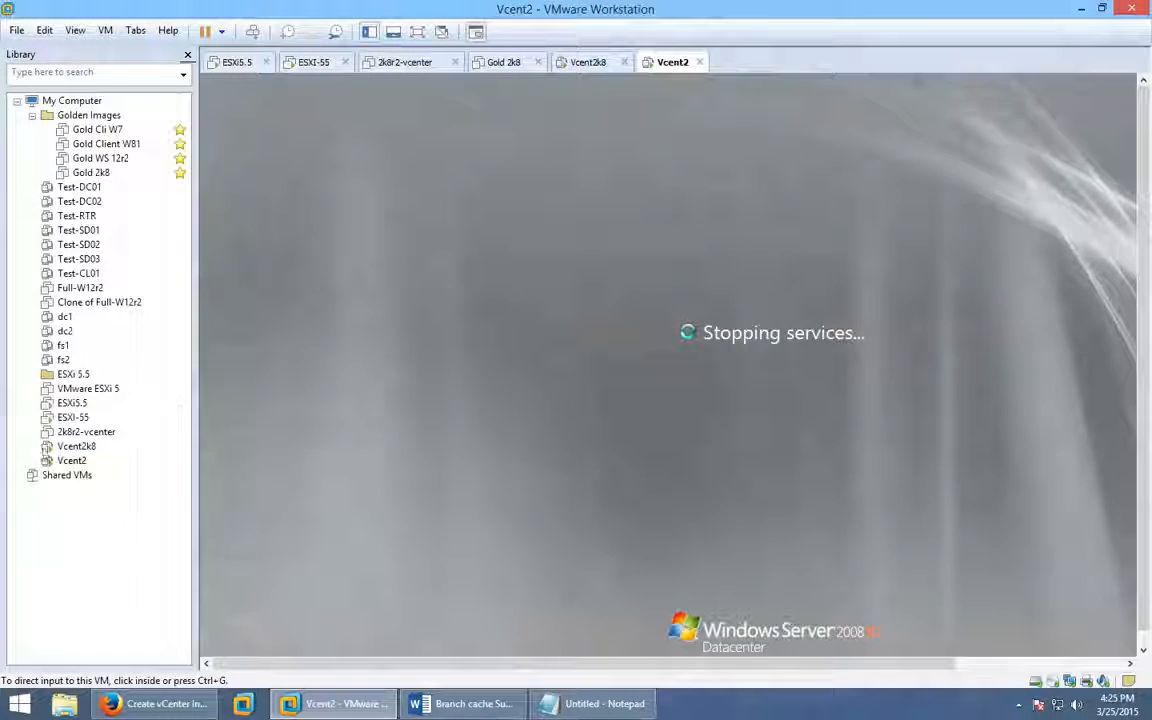
right_click(72, 464)
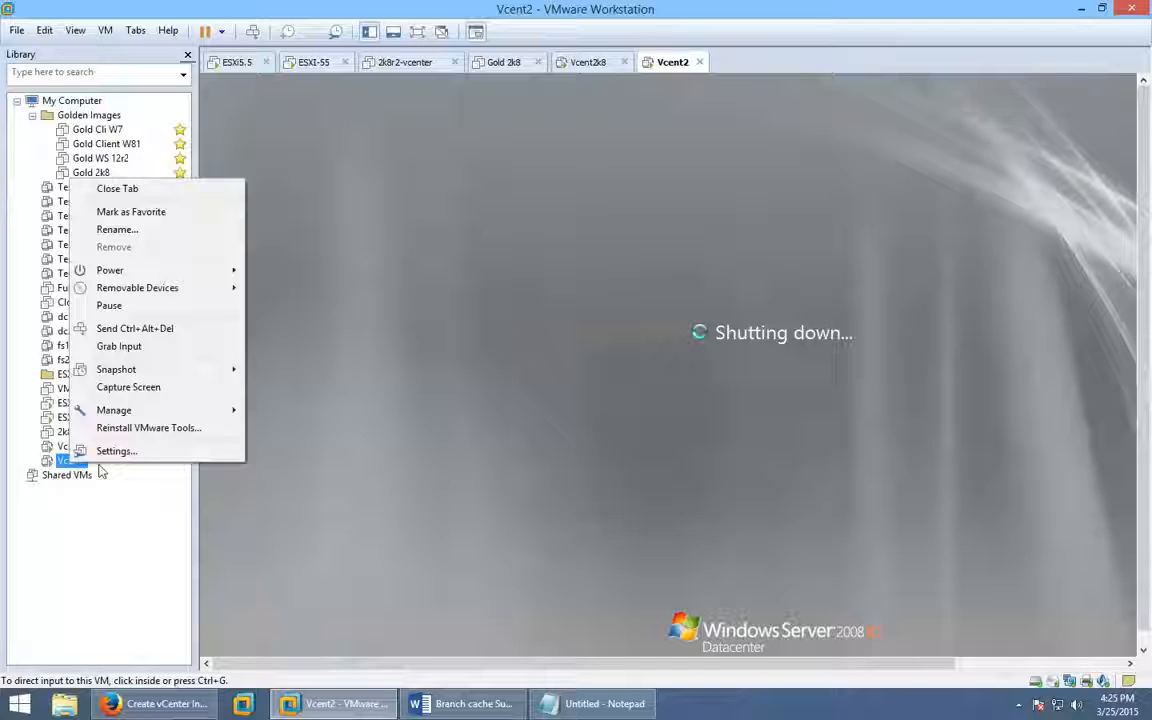
click(149, 455)
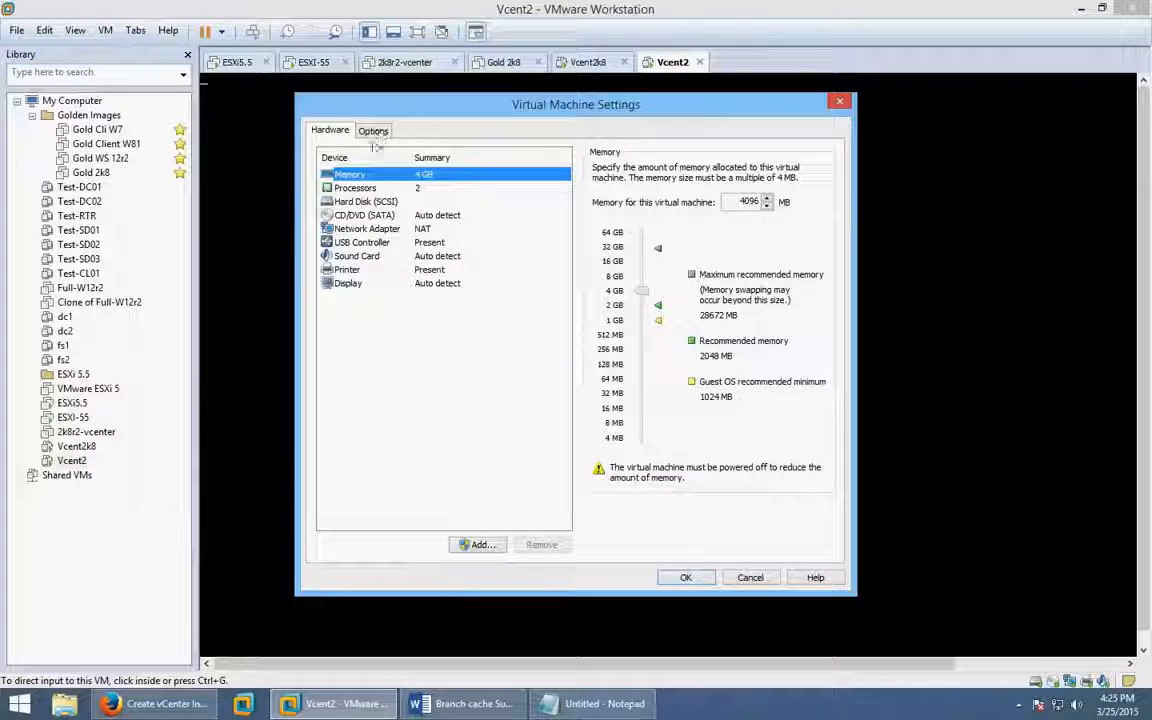
click(373, 130)
click(345, 325)
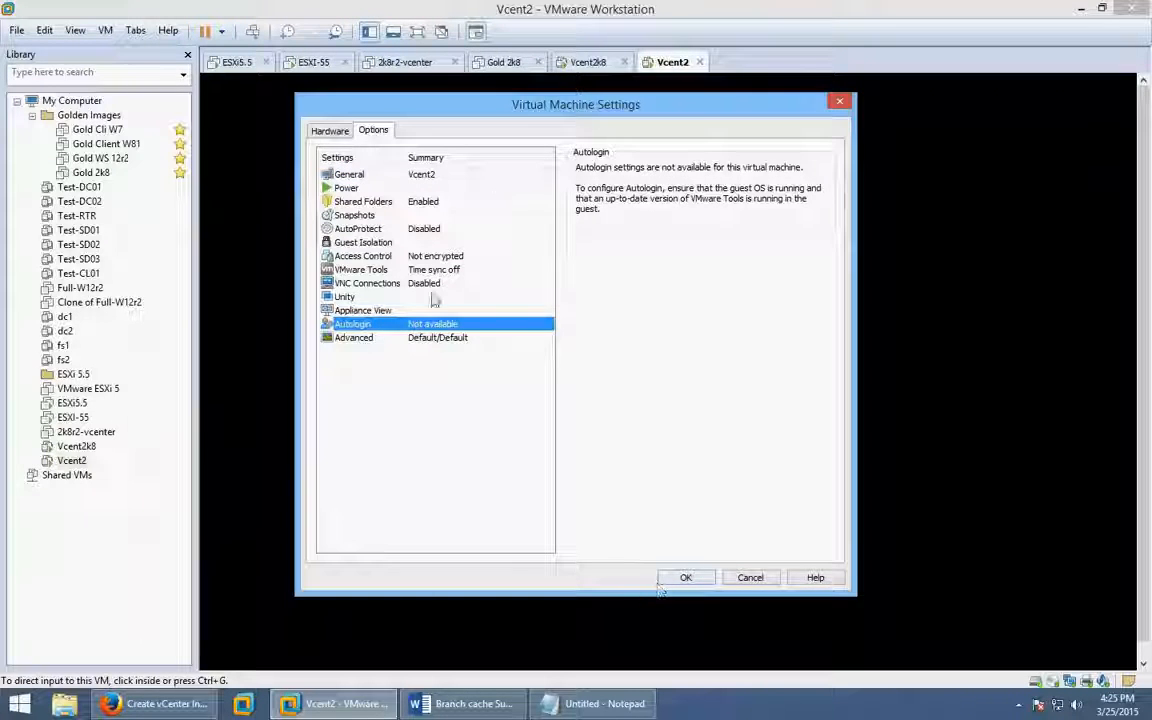
click(750, 578)
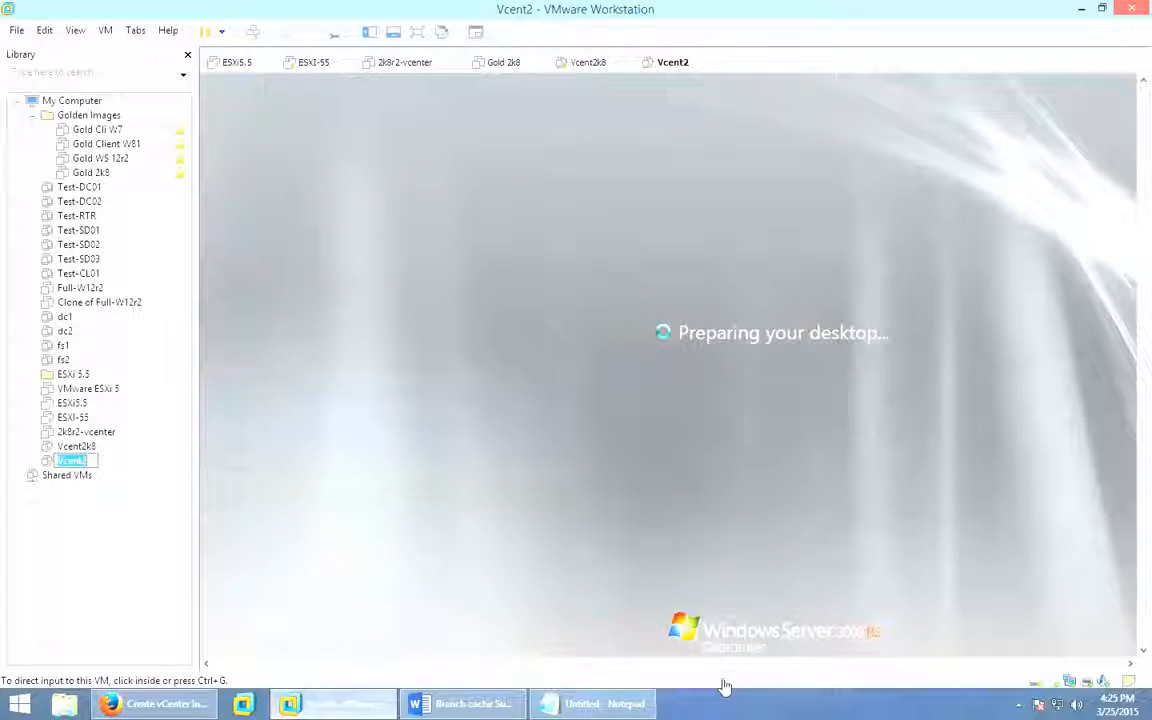
Cancel the Library rename, then capture input into the rebooted Vcent2 desktop.
click(74, 531)
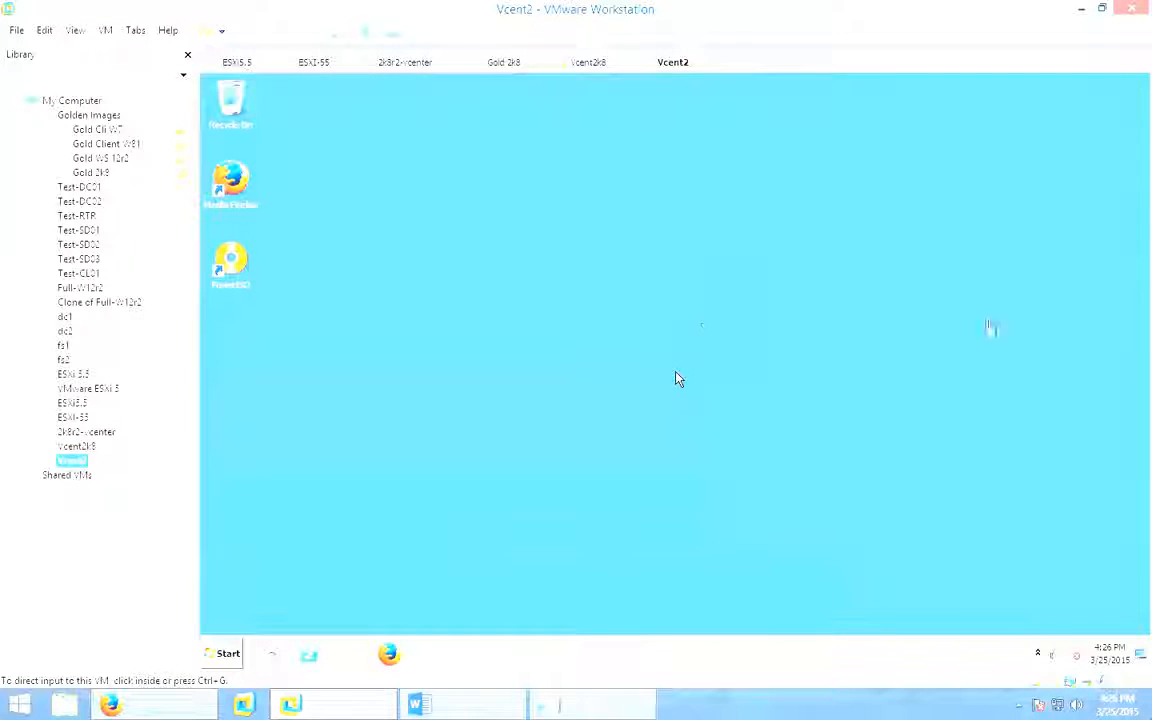
click(676, 378)
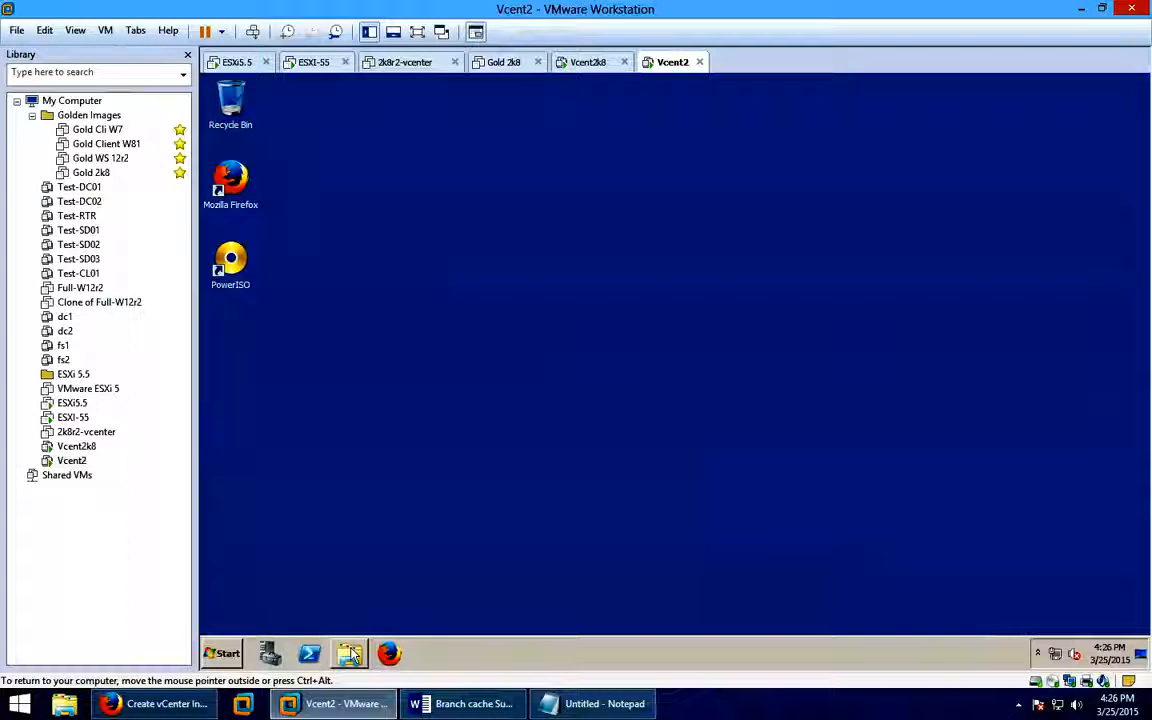
Run autorun from C:\vcenter in Explorer, then close the Explorer window.
click(349, 653)
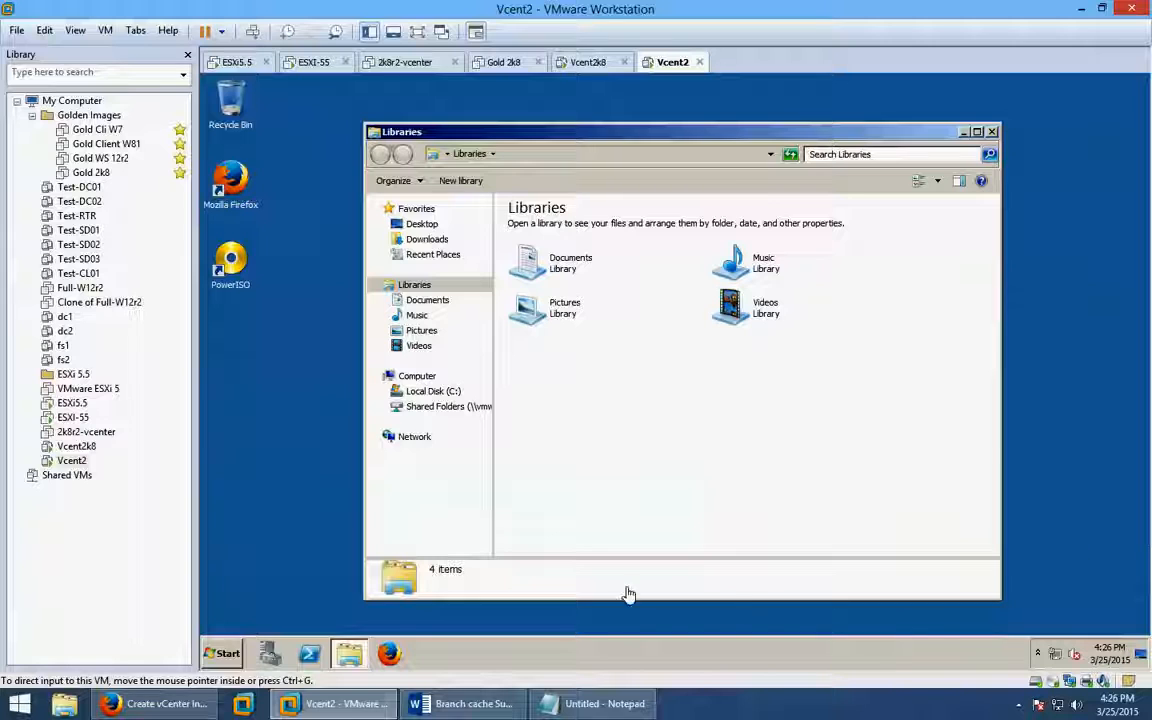
click(435, 392)
click(540, 298)
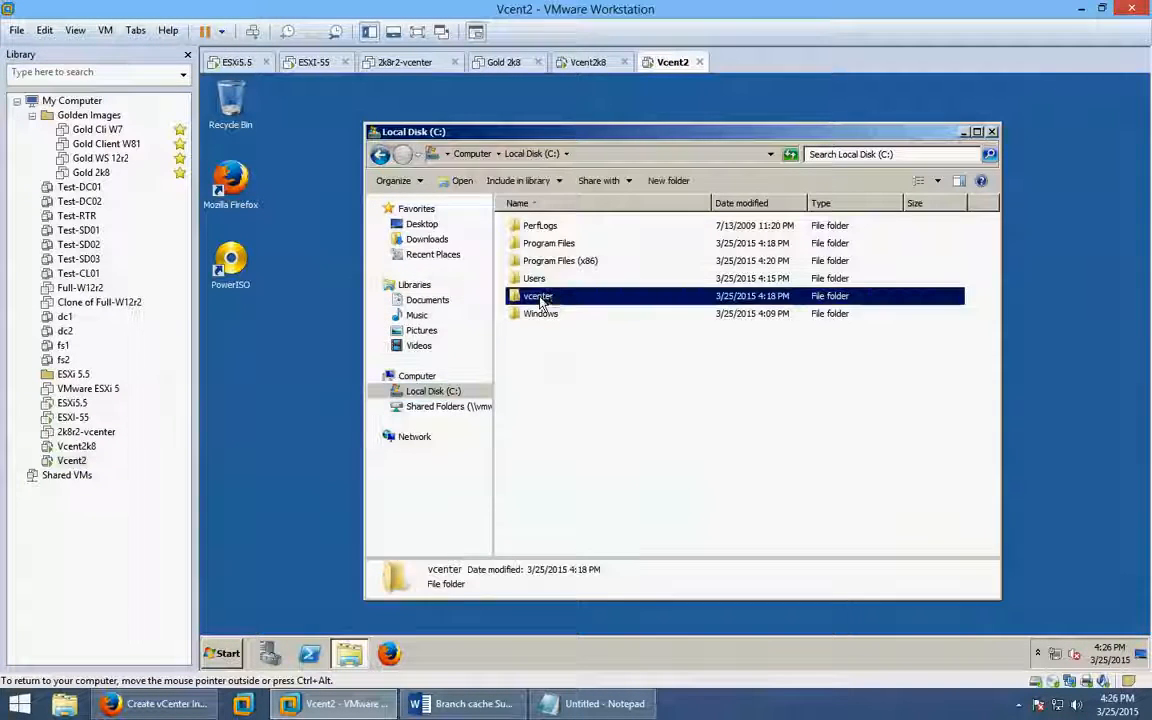
double_click(540, 298)
click(549, 456)
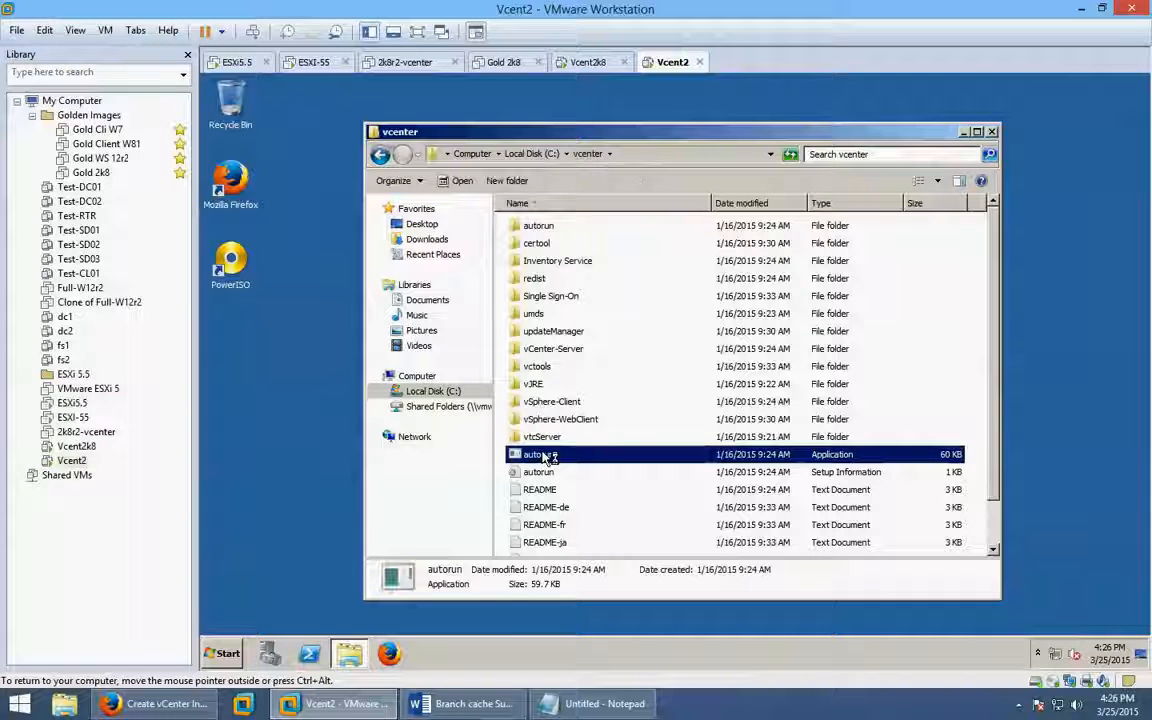
click(992, 133)
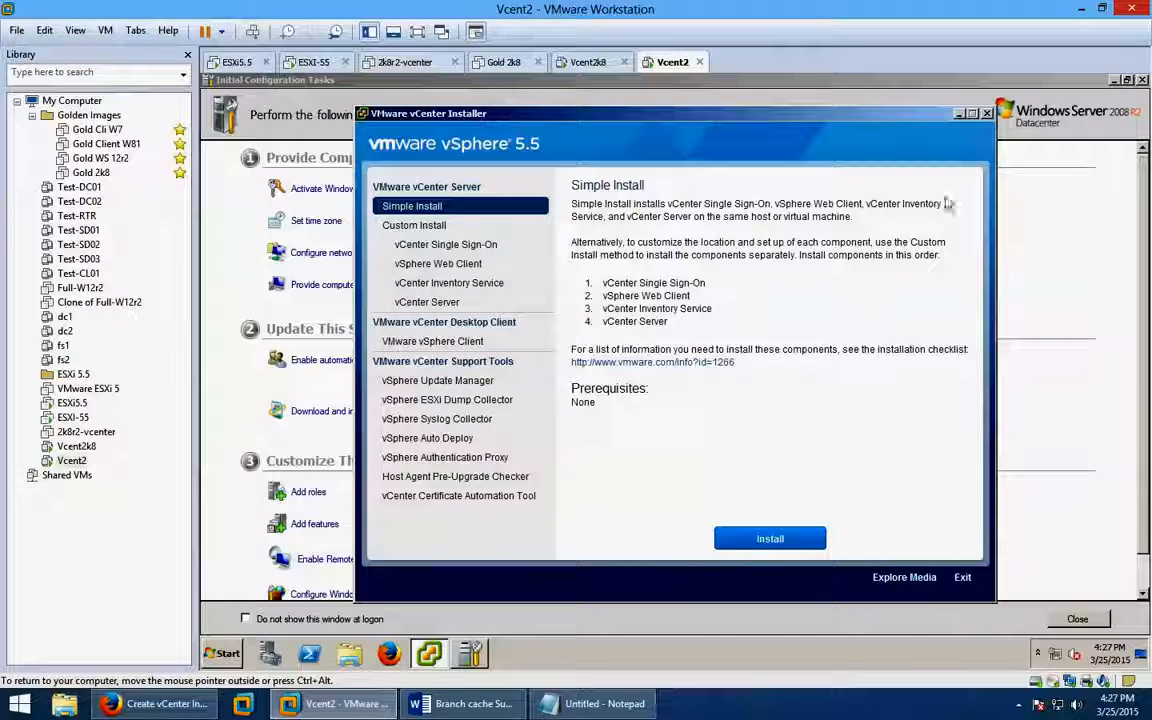
Close Initial Configuration Tasks and review the Single Sign-On, Web Client, Inventory Service and vCenter Server descriptions.
click(1142, 80)
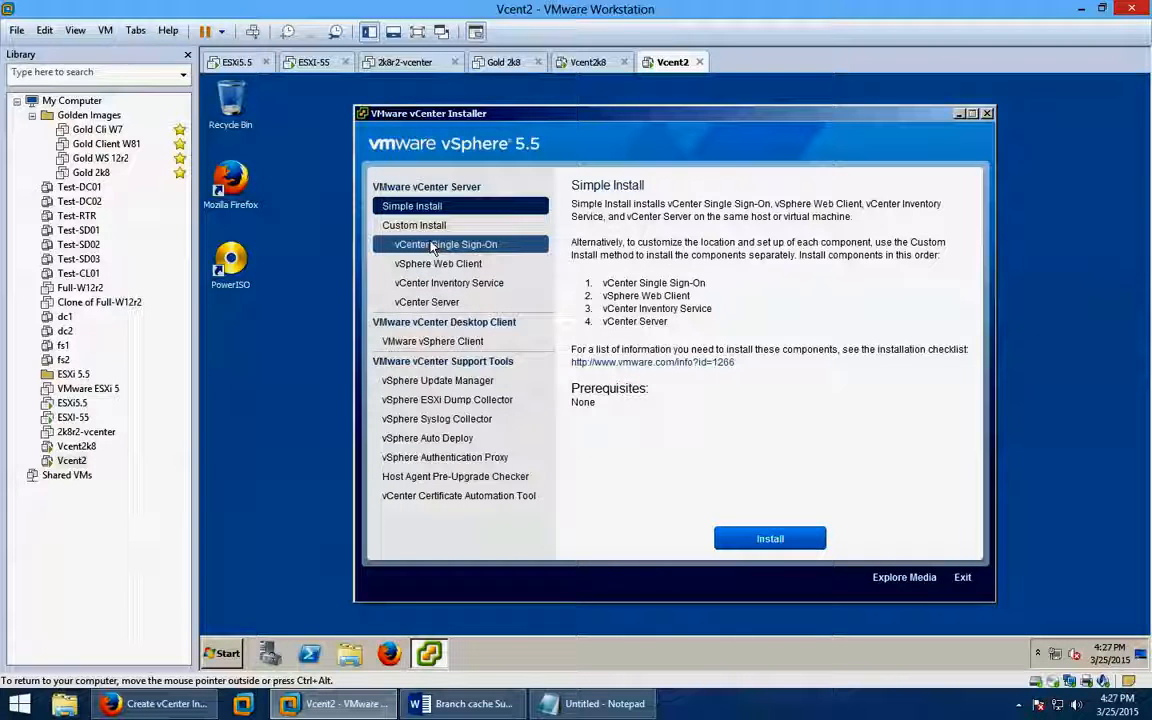
click(432, 246)
click(432, 264)
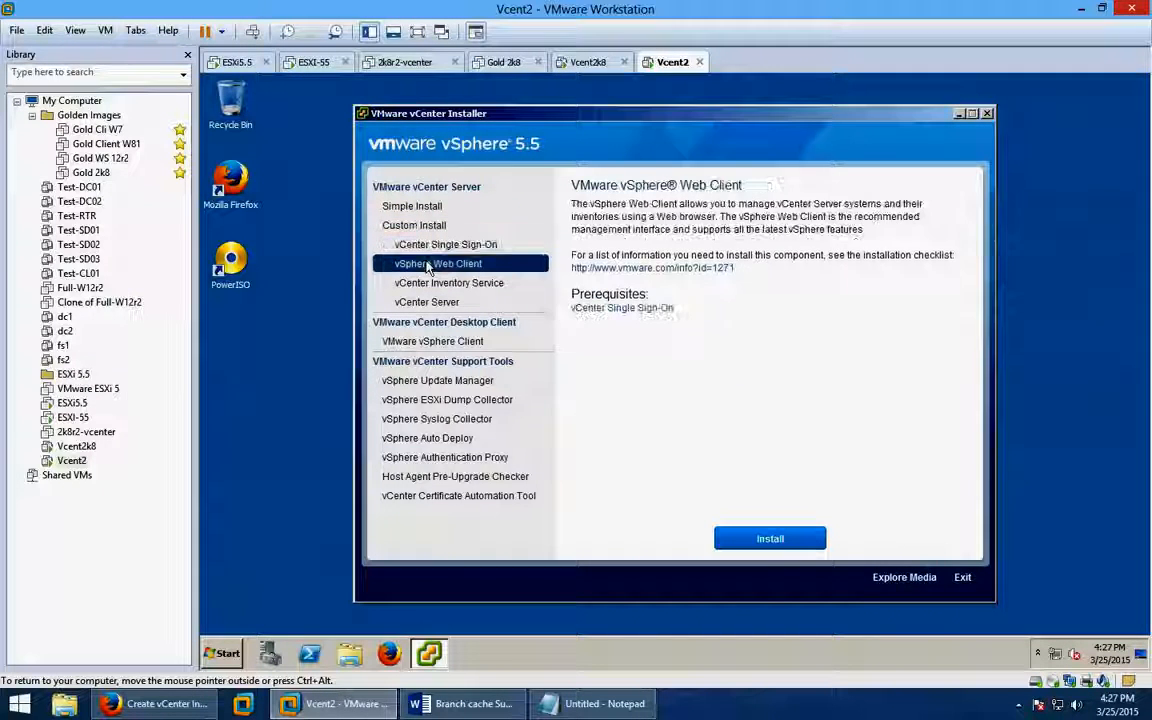
click(426, 284)
click(424, 301)
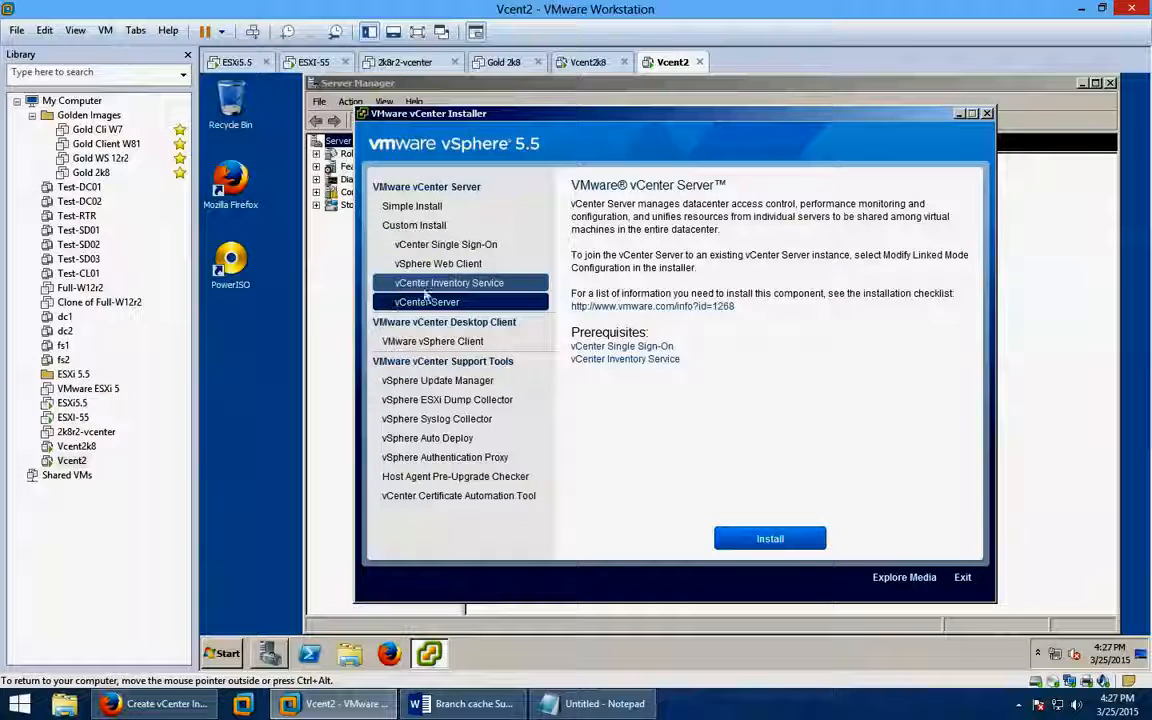
click(495, 285)
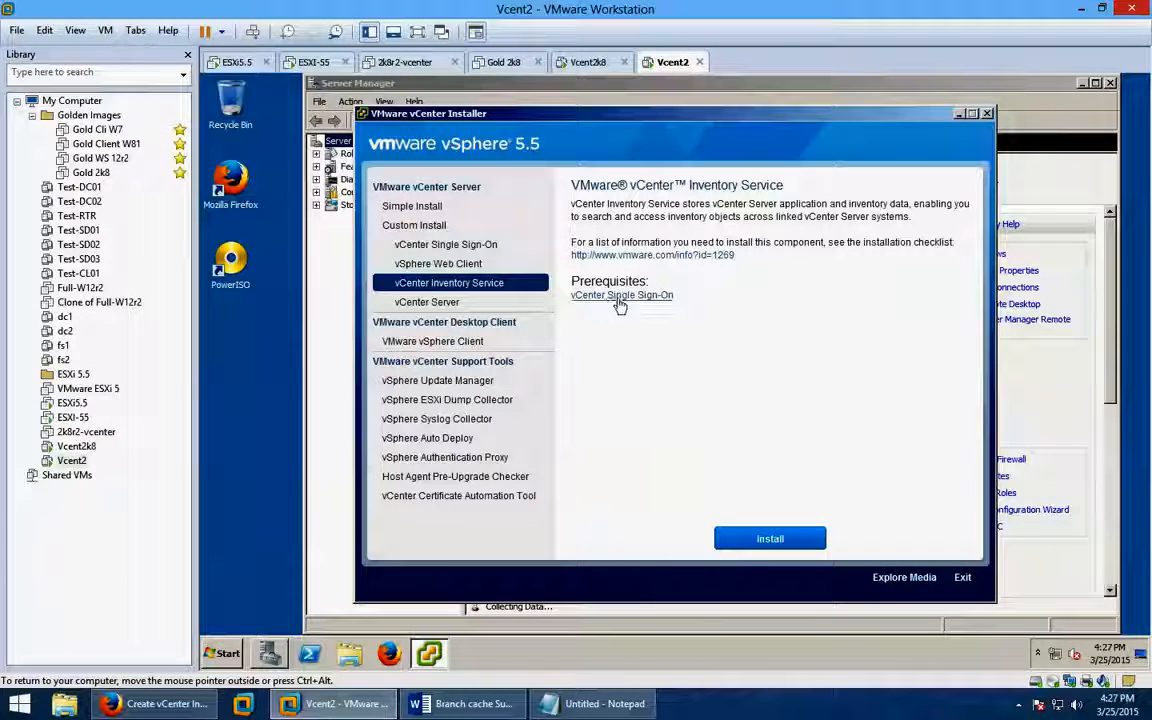
click(468, 246)
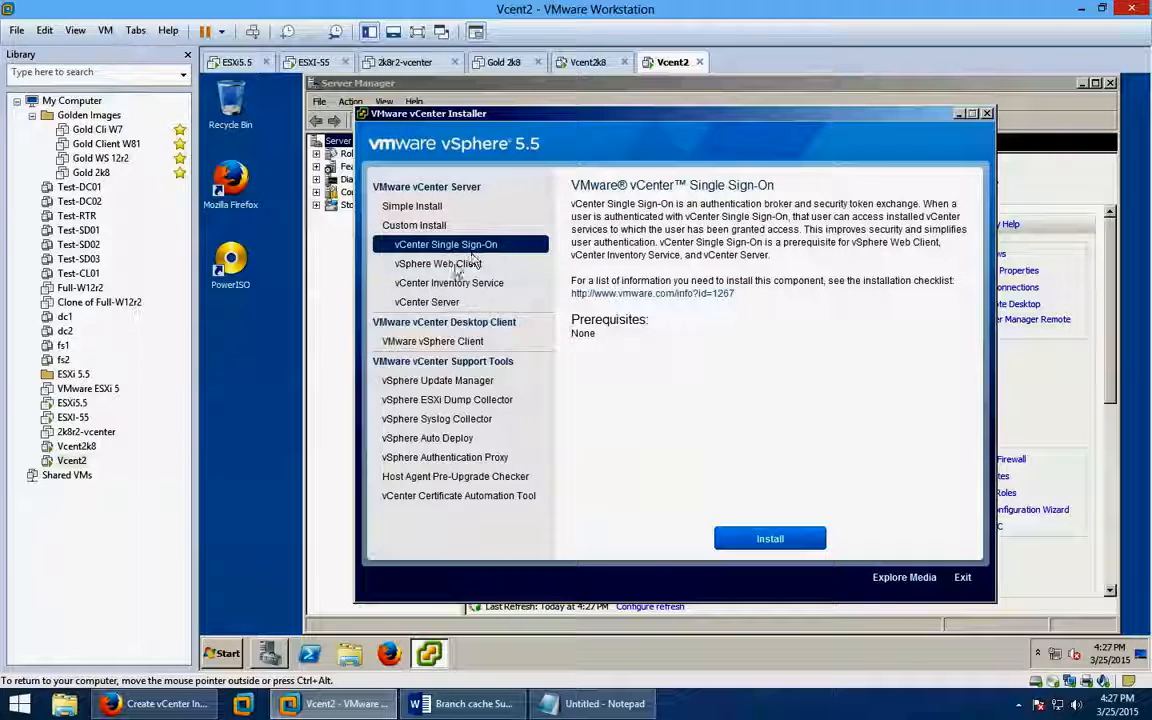
click(473, 260)
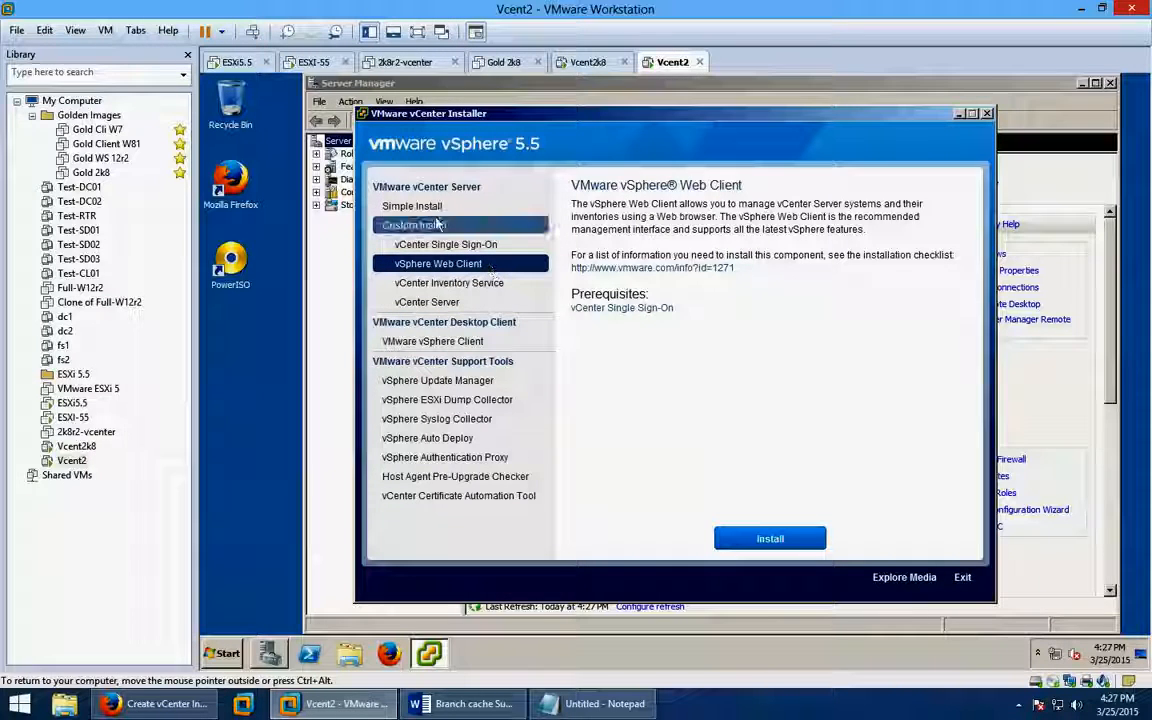
Select Simple Install, move the installer aside and close Server Manager.
click(388, 205)
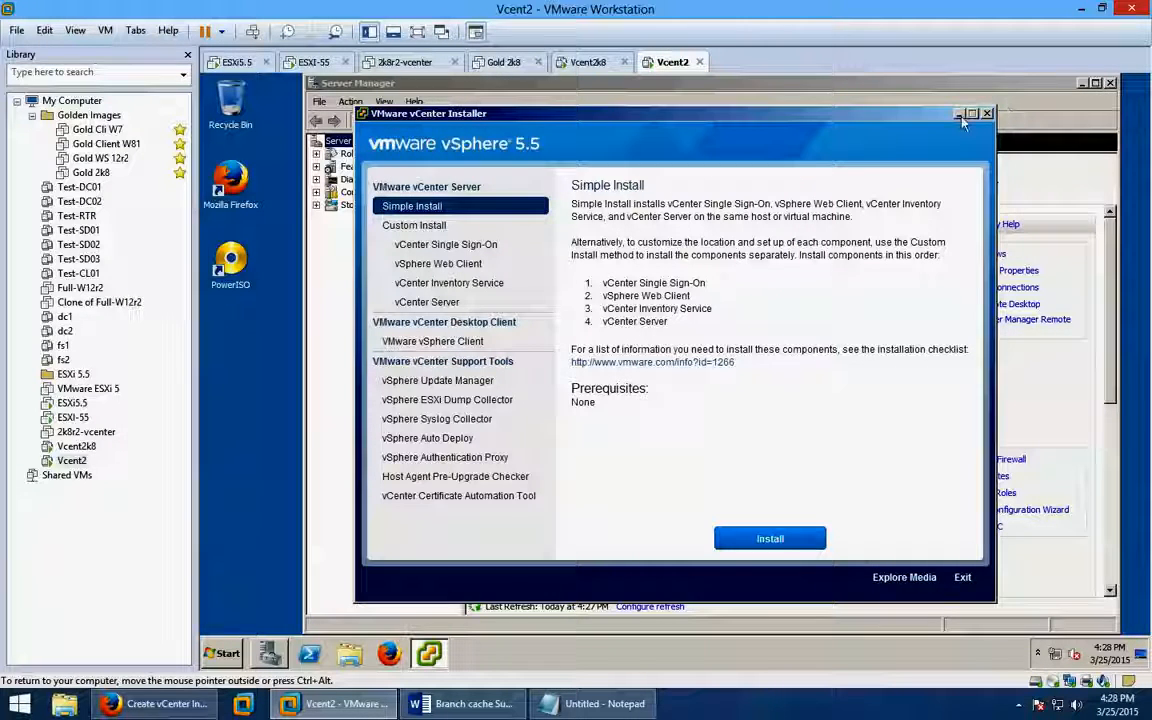
drag(930, 114, 929, 353)
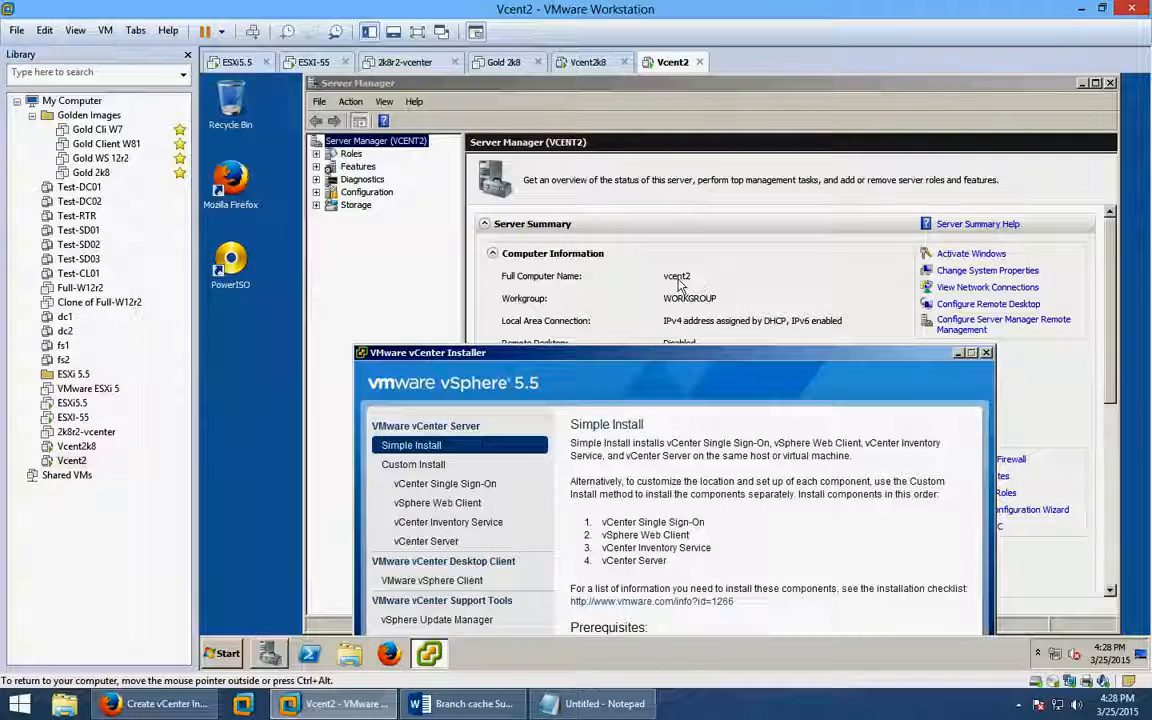
click(1110, 82)
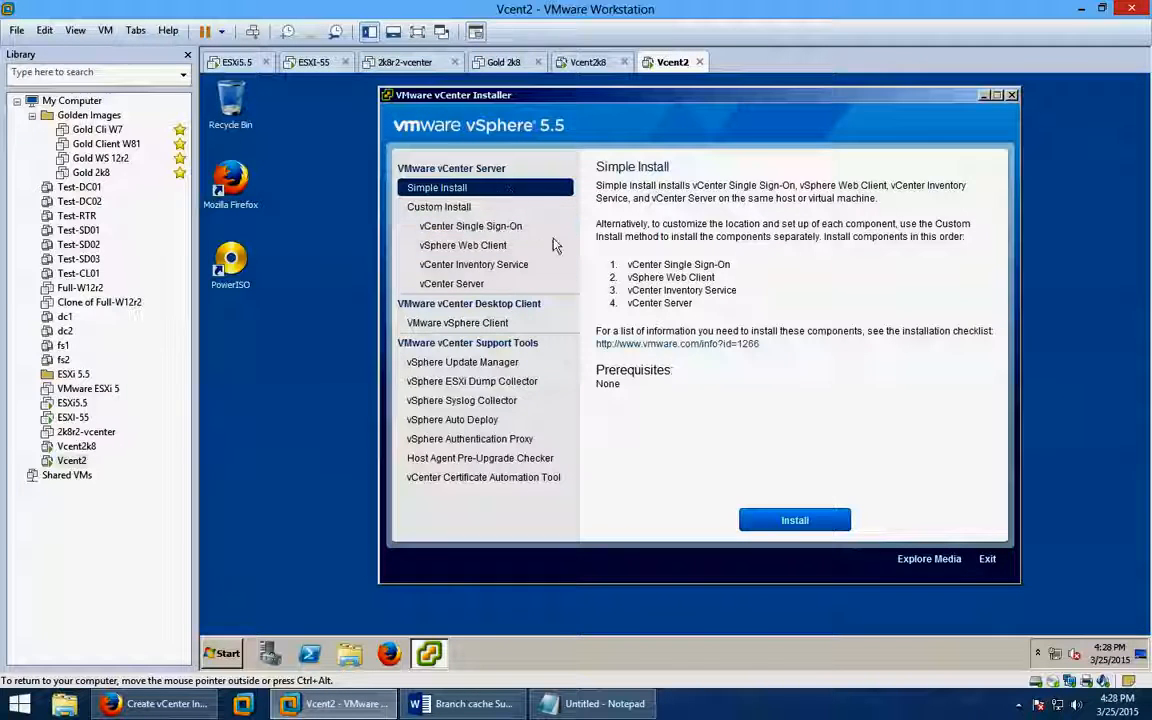
Start the Simple Install, hide the VM library, and minimize the vCenter installer window.
click(800, 520)
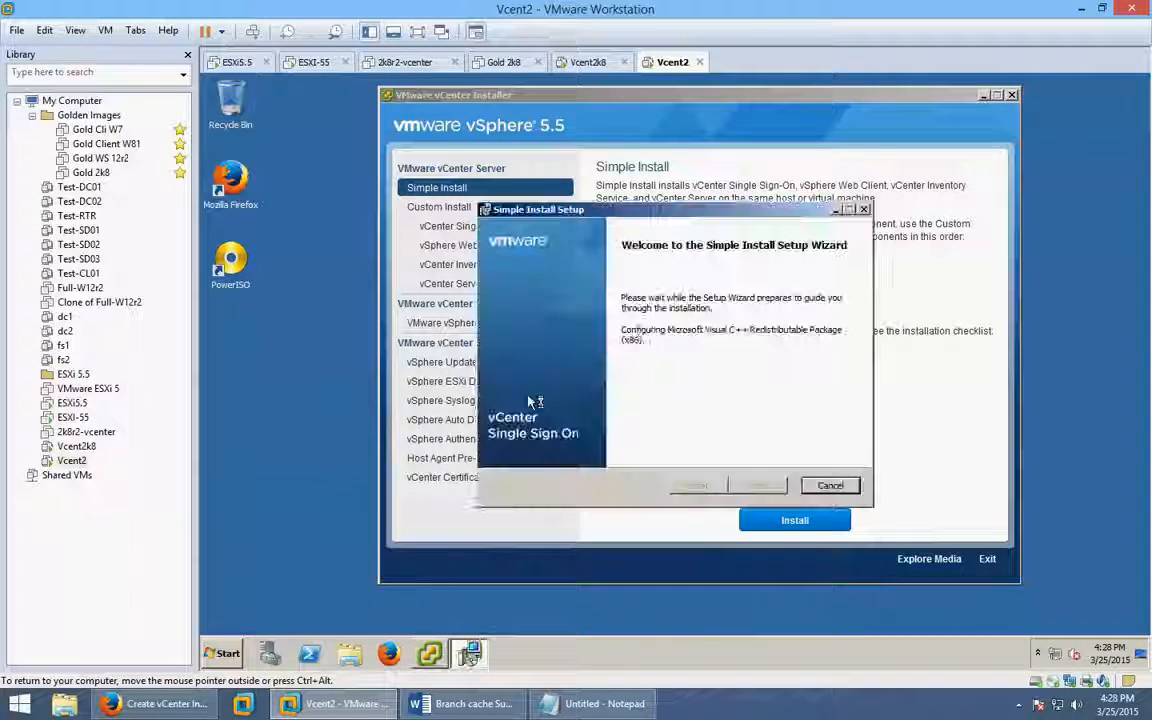
click(366, 36)
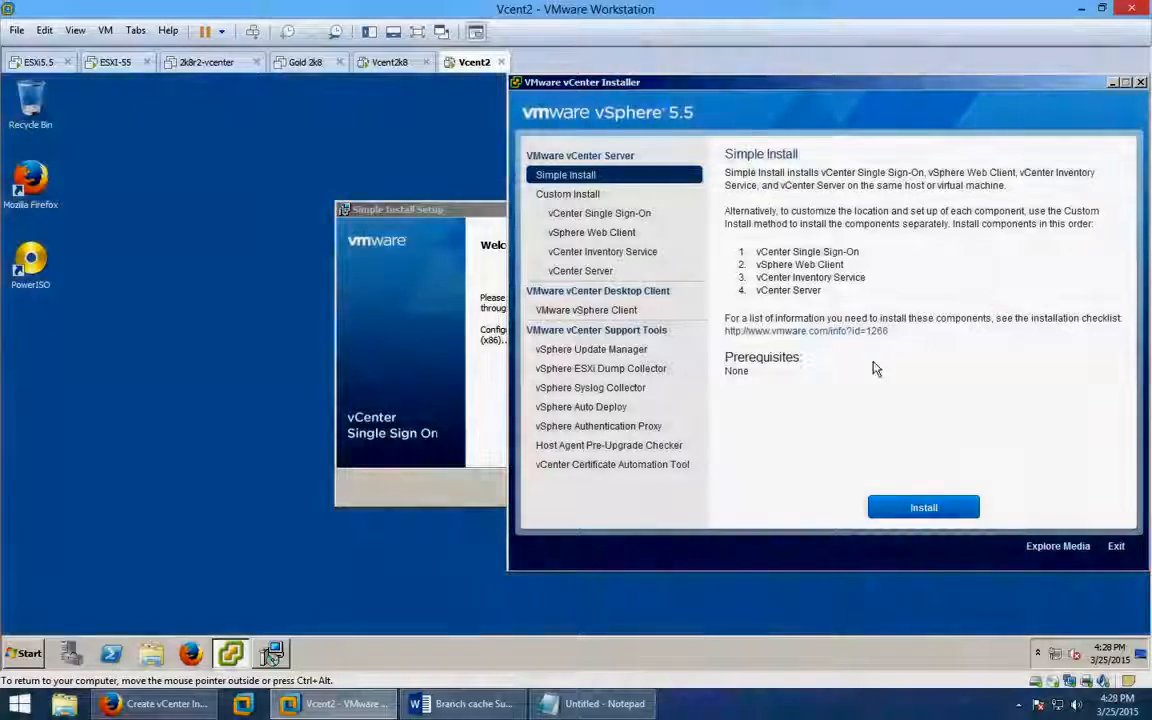
click(476, 210)
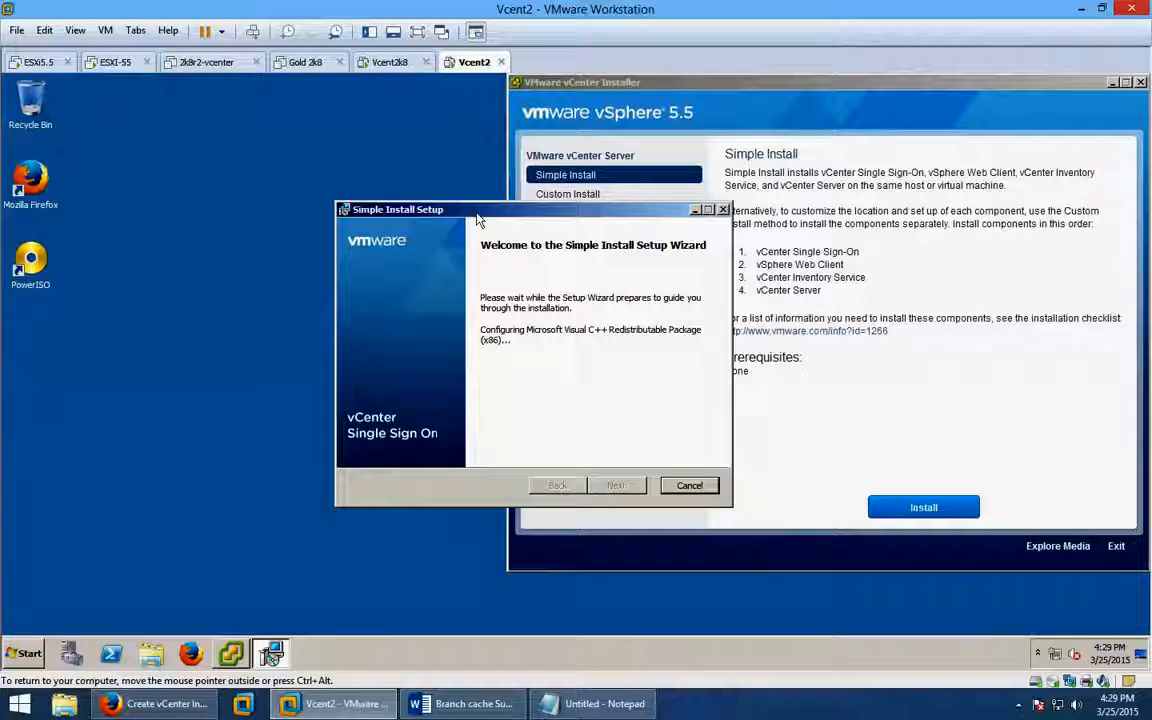
click(1112, 83)
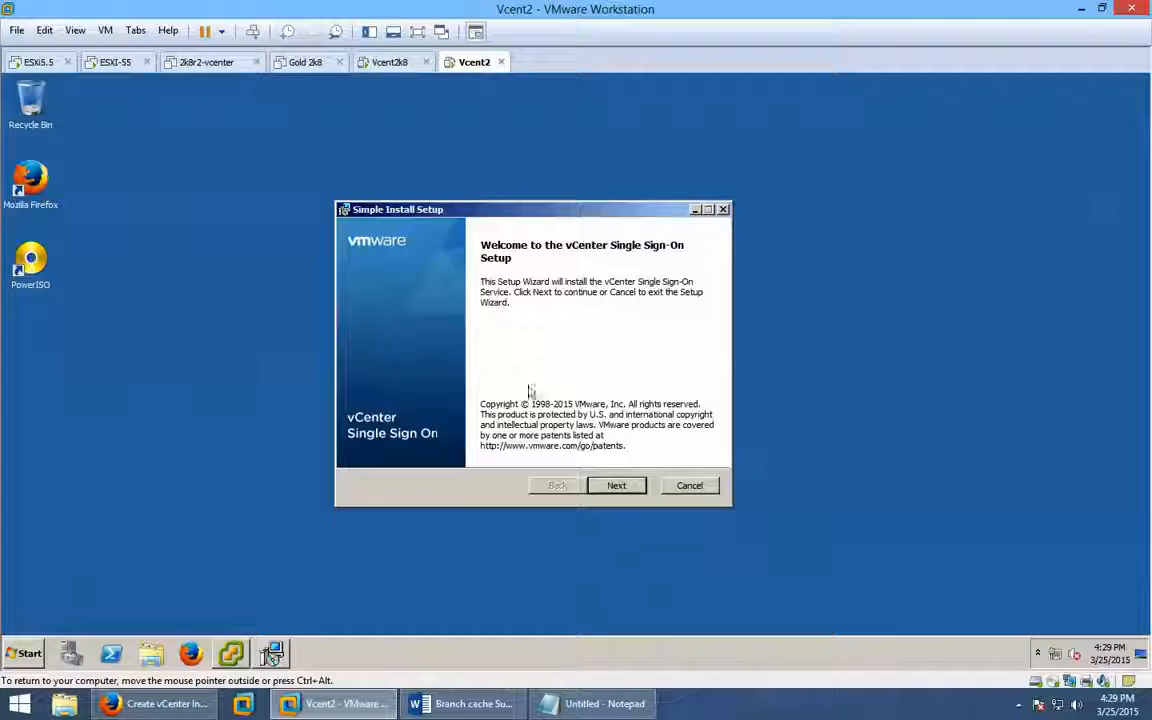
Accept the Single Sign-On licence agreement and continue to network interface selection.
click(616, 486)
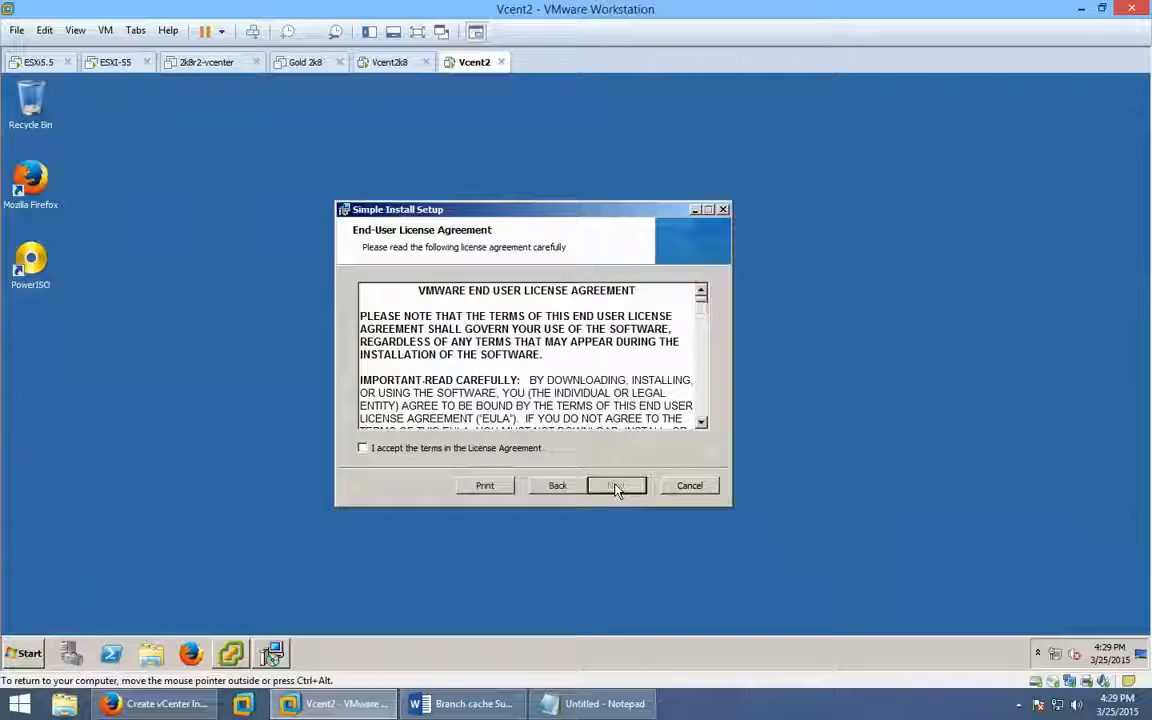
click(485, 452)
click(616, 485)
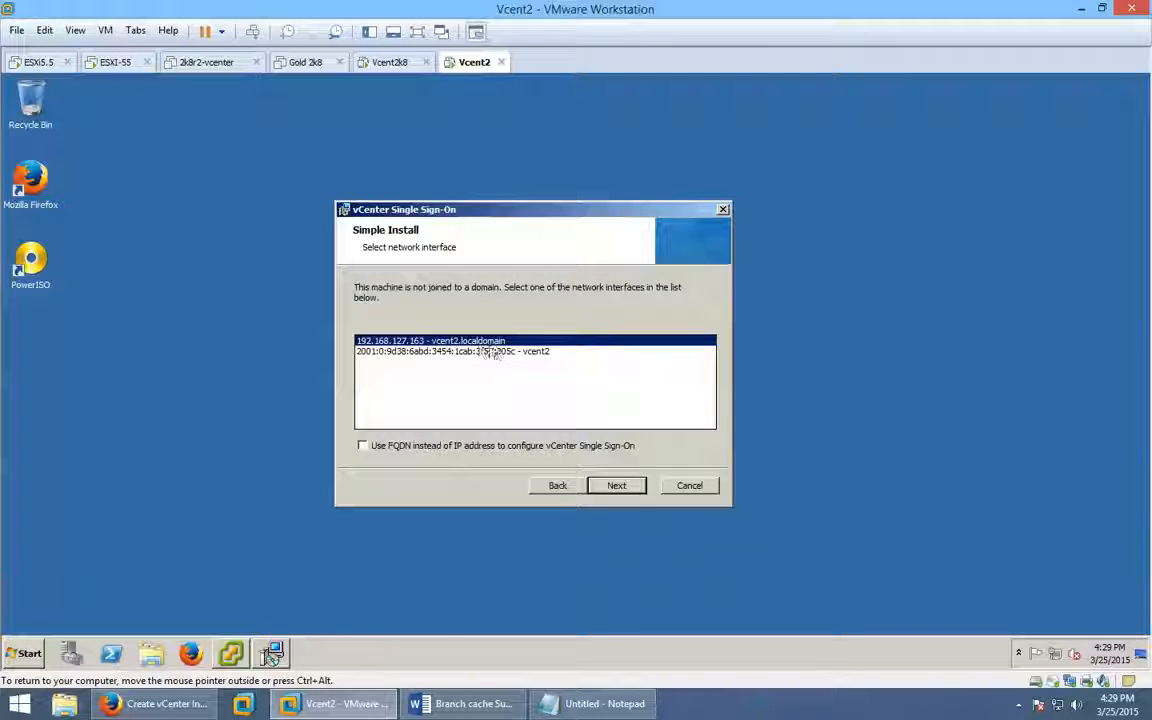
Use the FQDN vcent2.localdomain and continue past the prerequisites check.
click(368, 446)
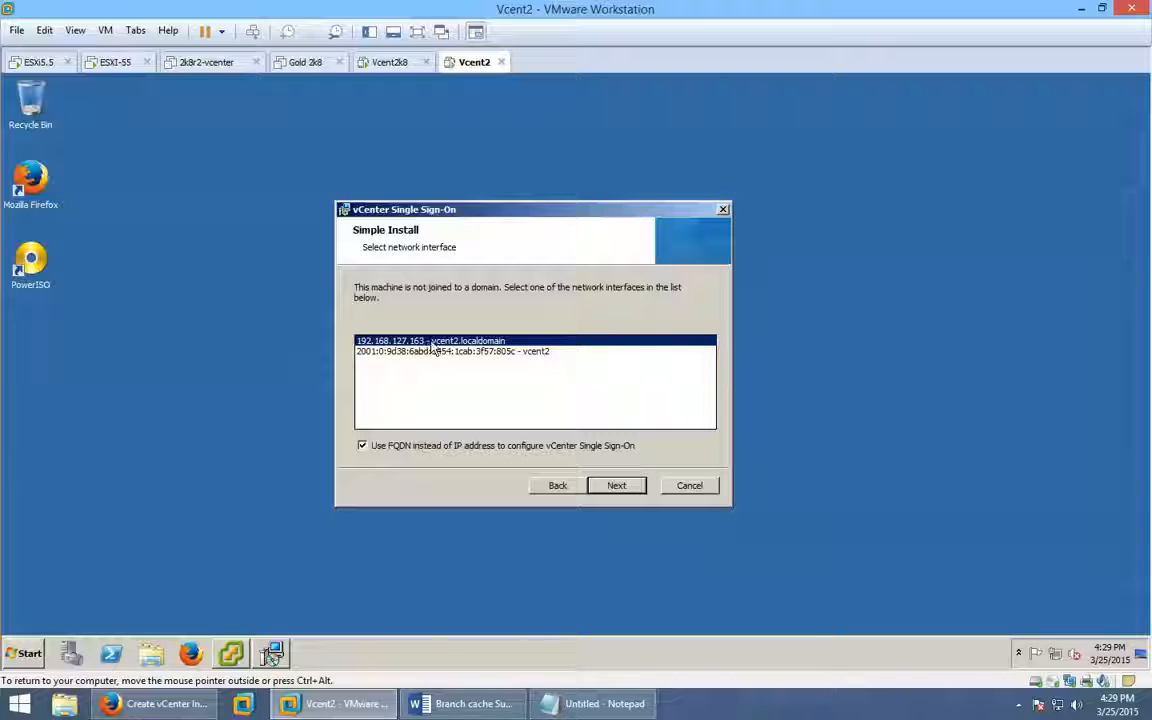
click(617, 486)
click(617, 486)
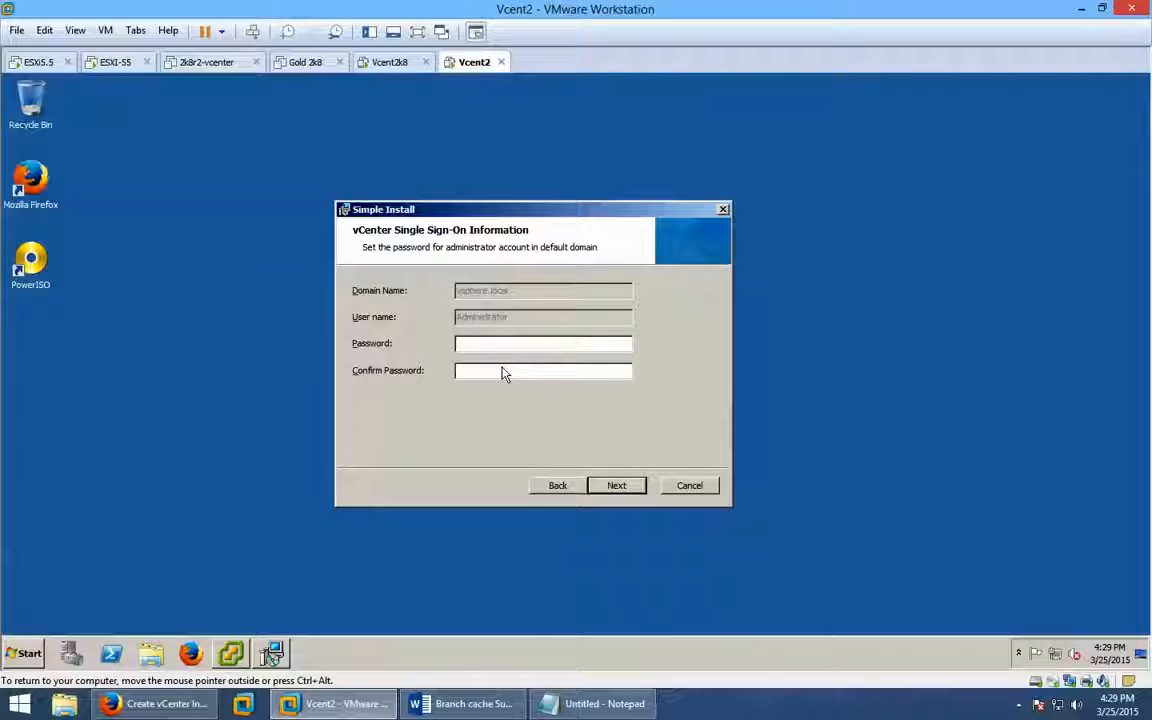
Enter and confirm the Single Sign-On administrator password.
text(V)
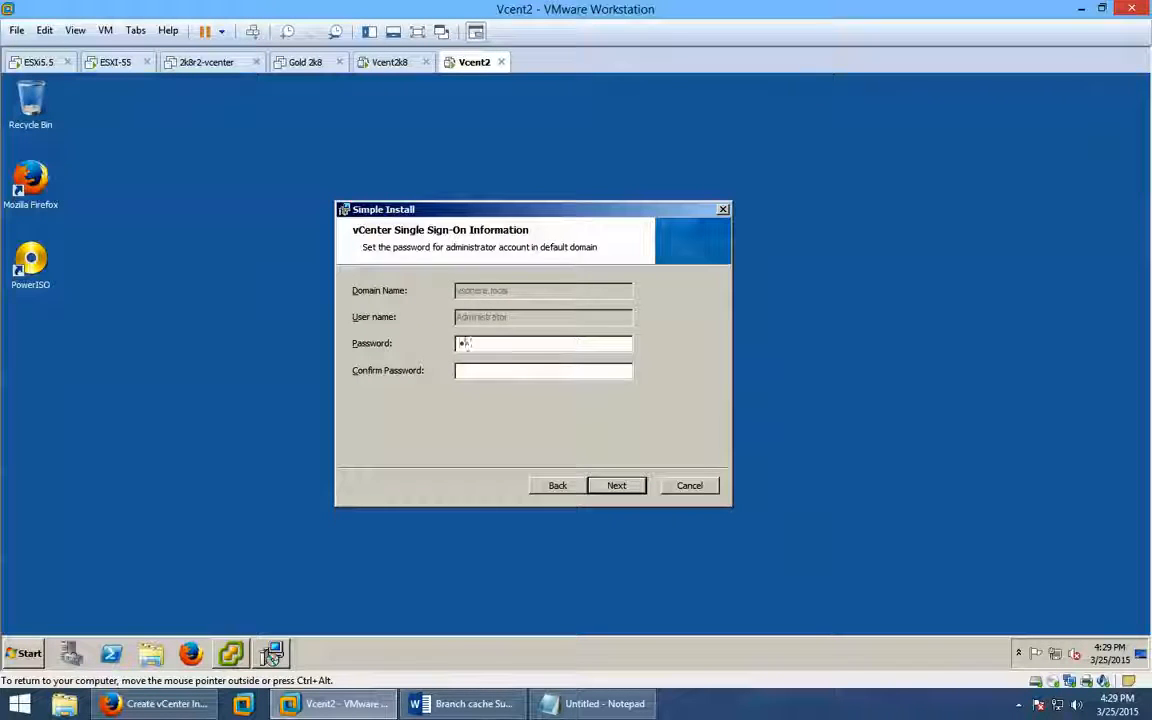
key(BackSpace)
key(BackSpace)
key(BackSpace)
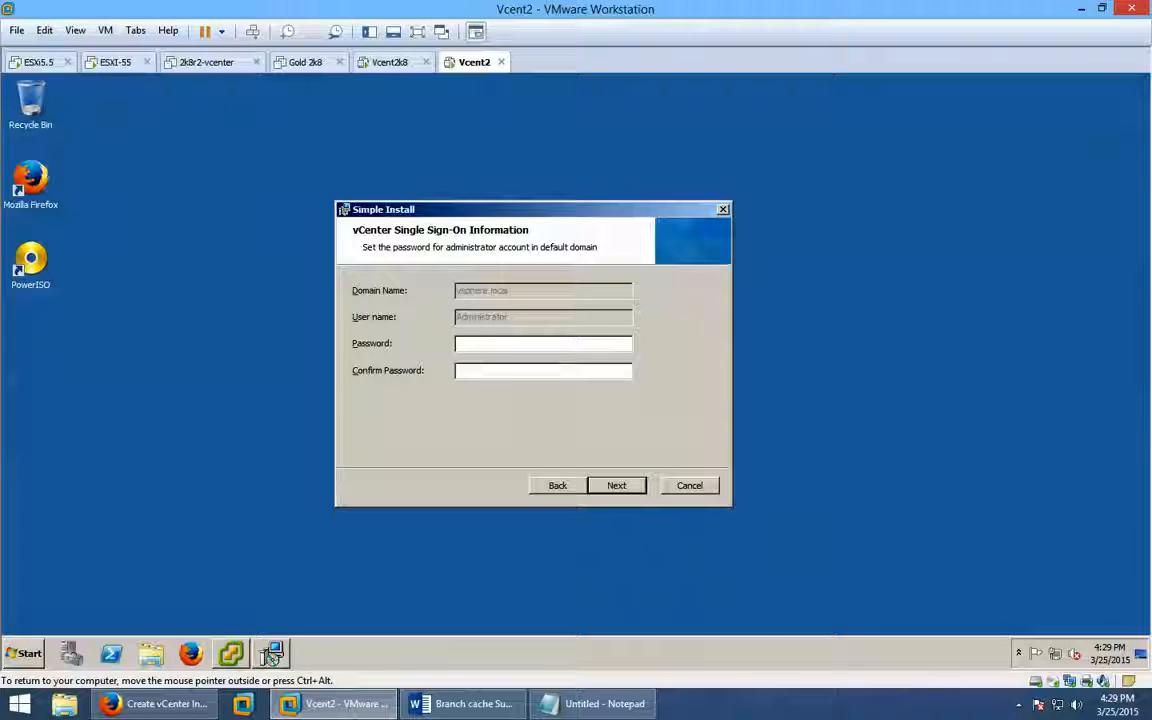
text(•••••••)
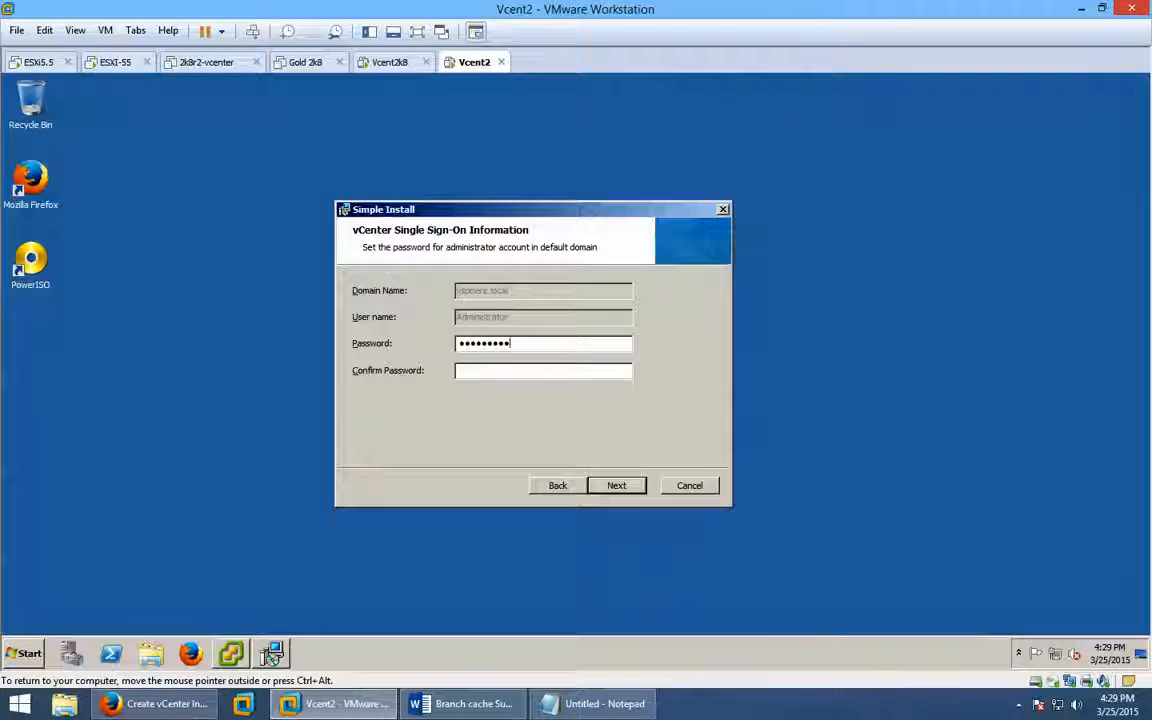
key(Tab)
text(•••••••••)
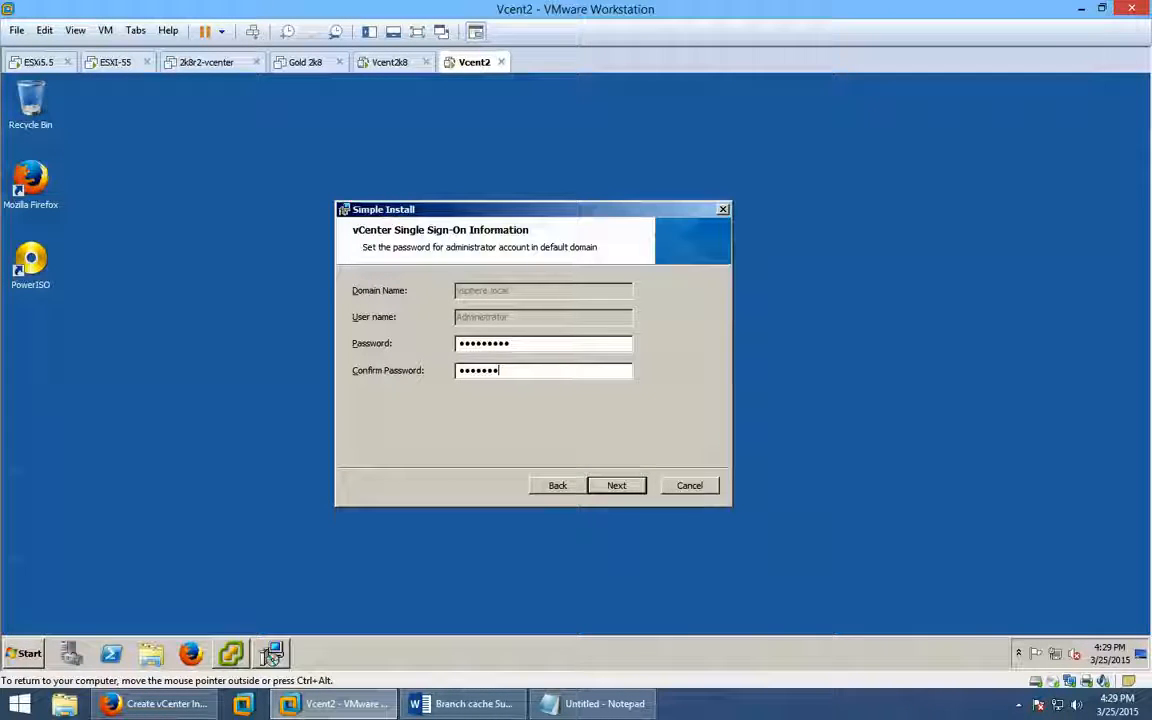
click(617, 488)
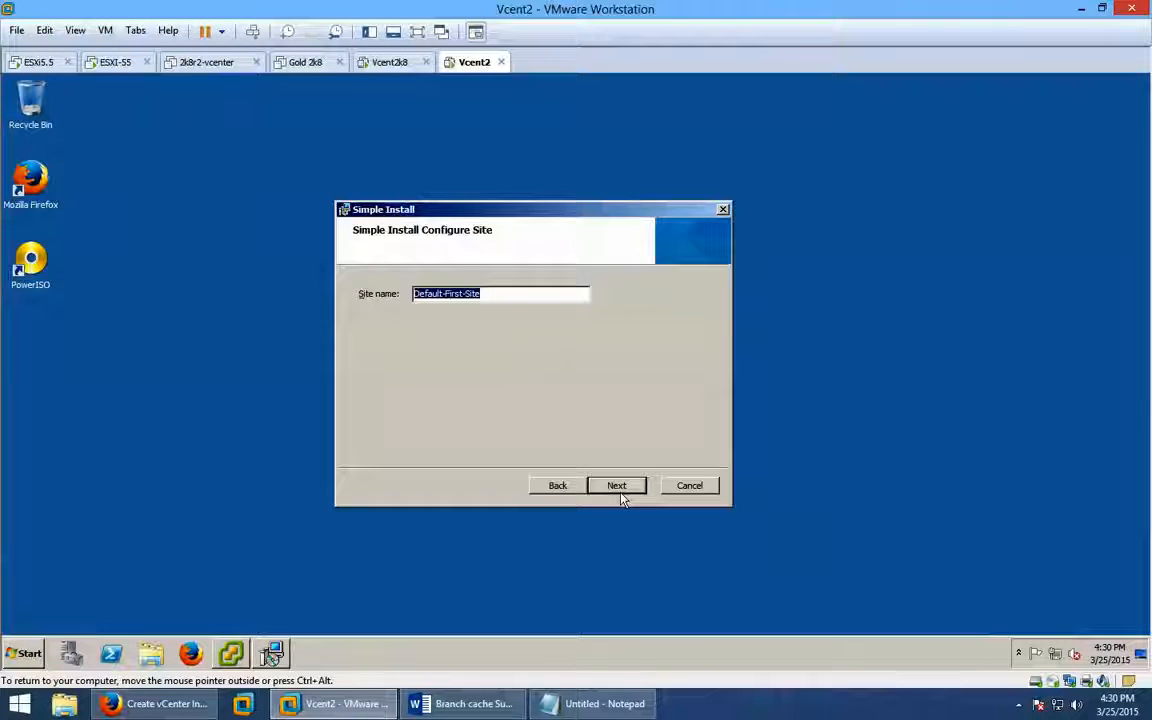
Keep Default-First-Site, HTTPS port 7444 and the default folder, then install Single Sign-On.
click(617, 486)
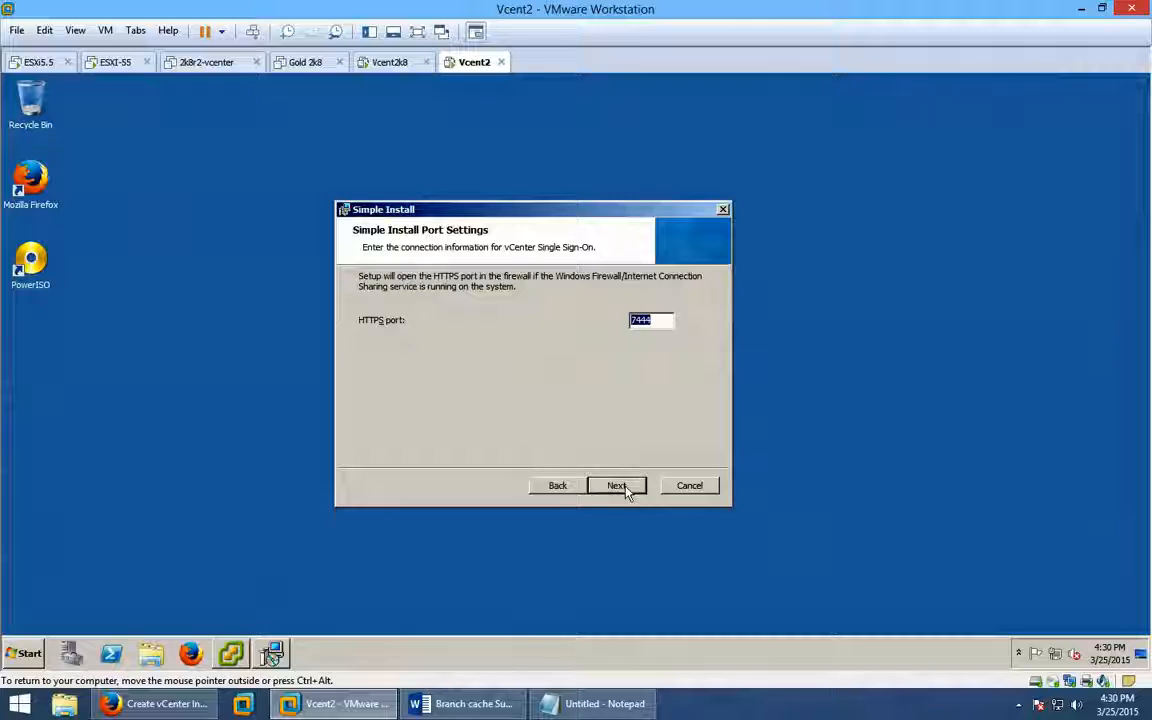
click(622, 487)
click(628, 487)
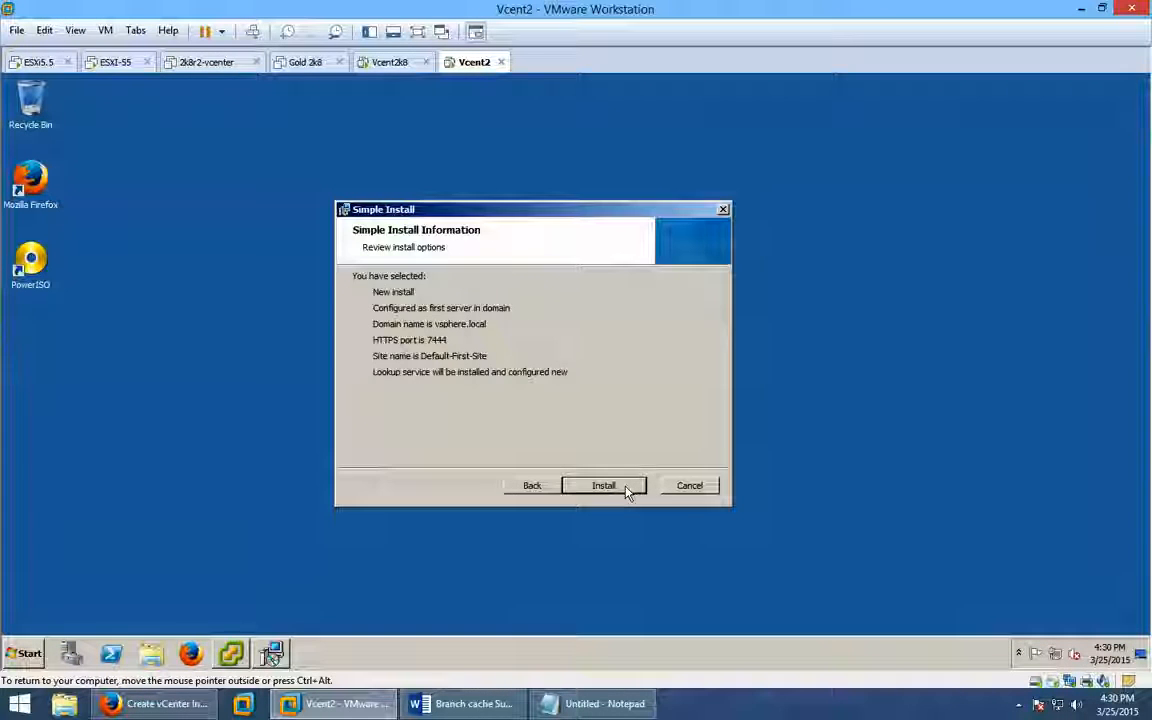
click(627, 487)
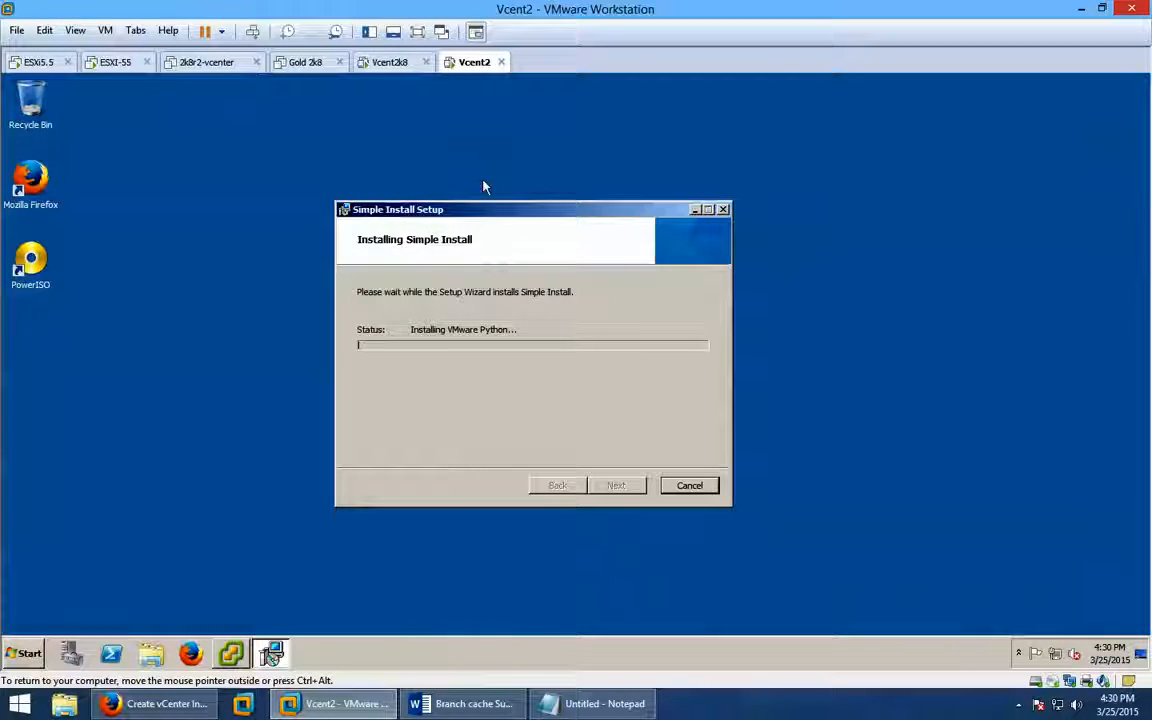
Move the Single Sign-On progress dialog aside and bring the vSphere 5.5 installer to the front.
drag(540, 213, 795, 237)
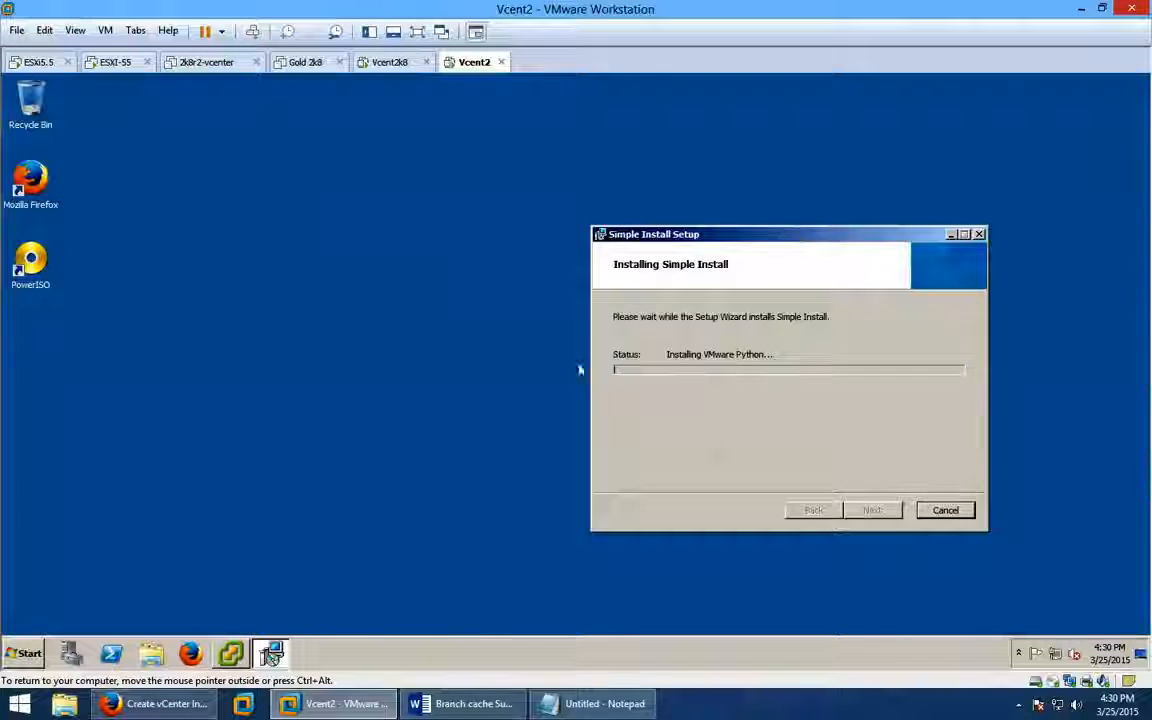
click(231, 653)
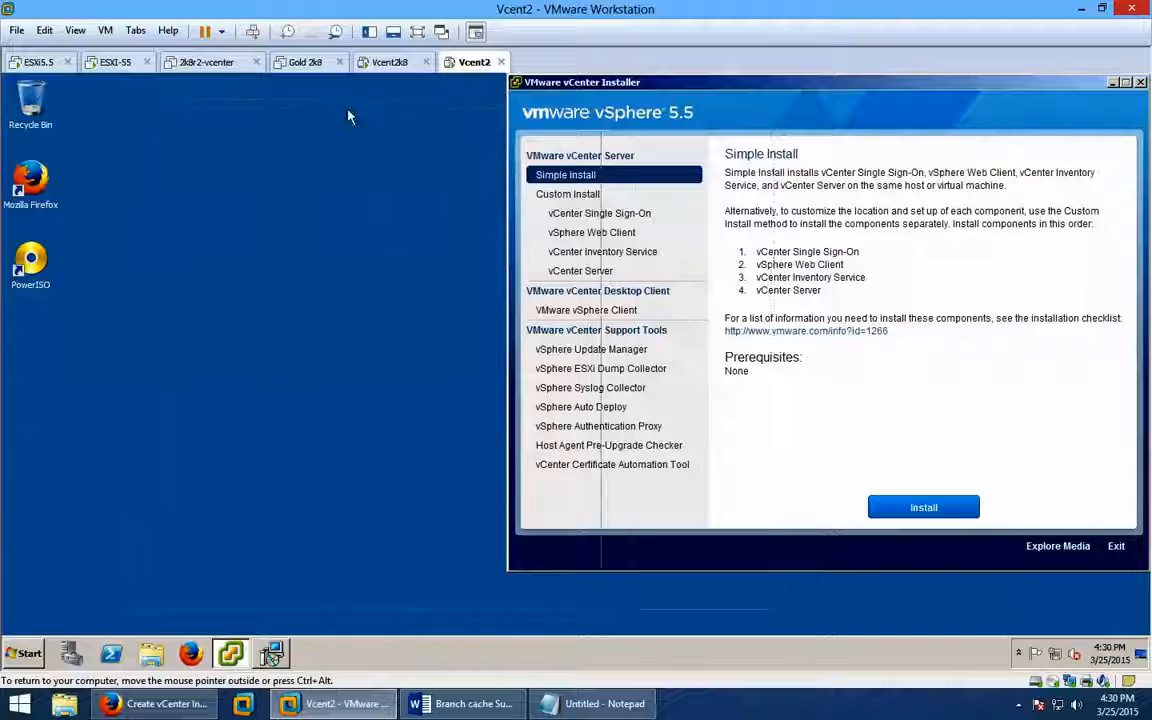
drag(348, 110, 405, 80)
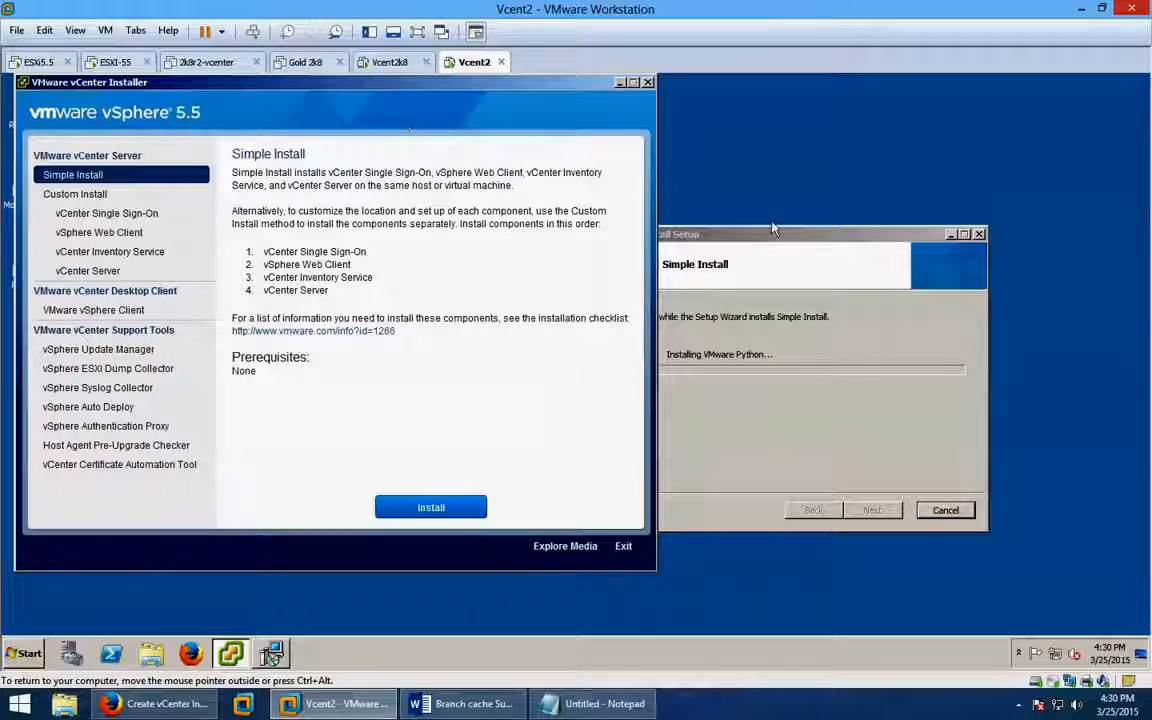
drag(772, 230, 907, 219)
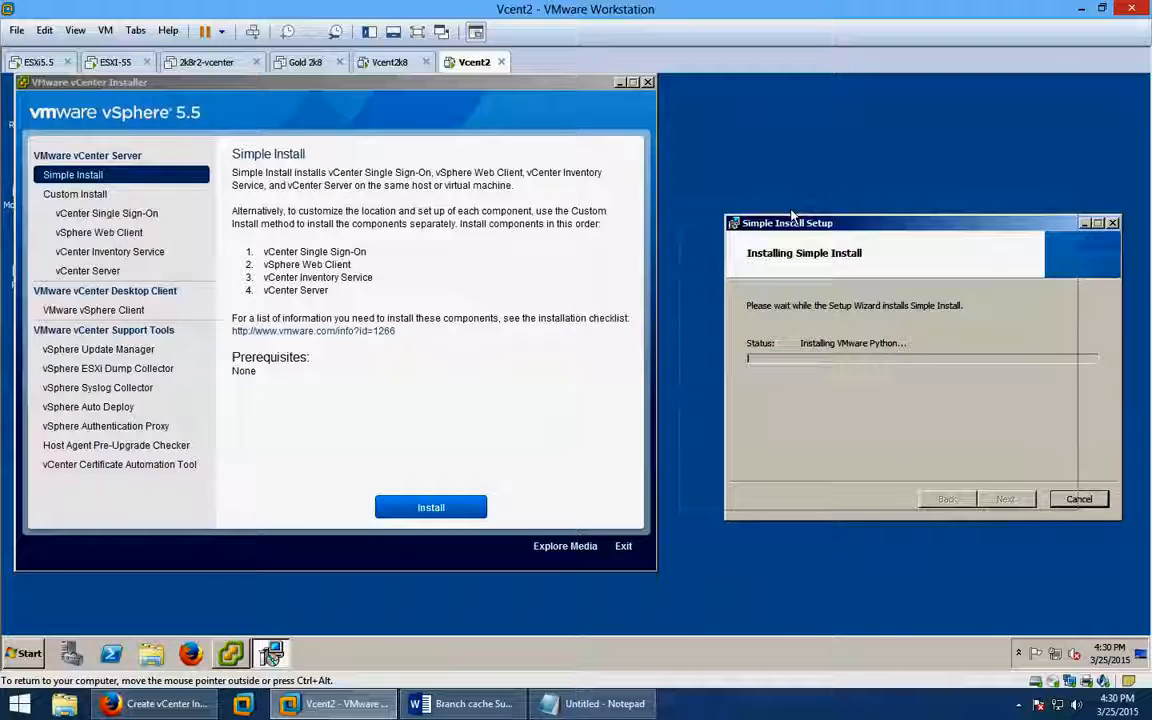
drag(836, 228, 791, 217)
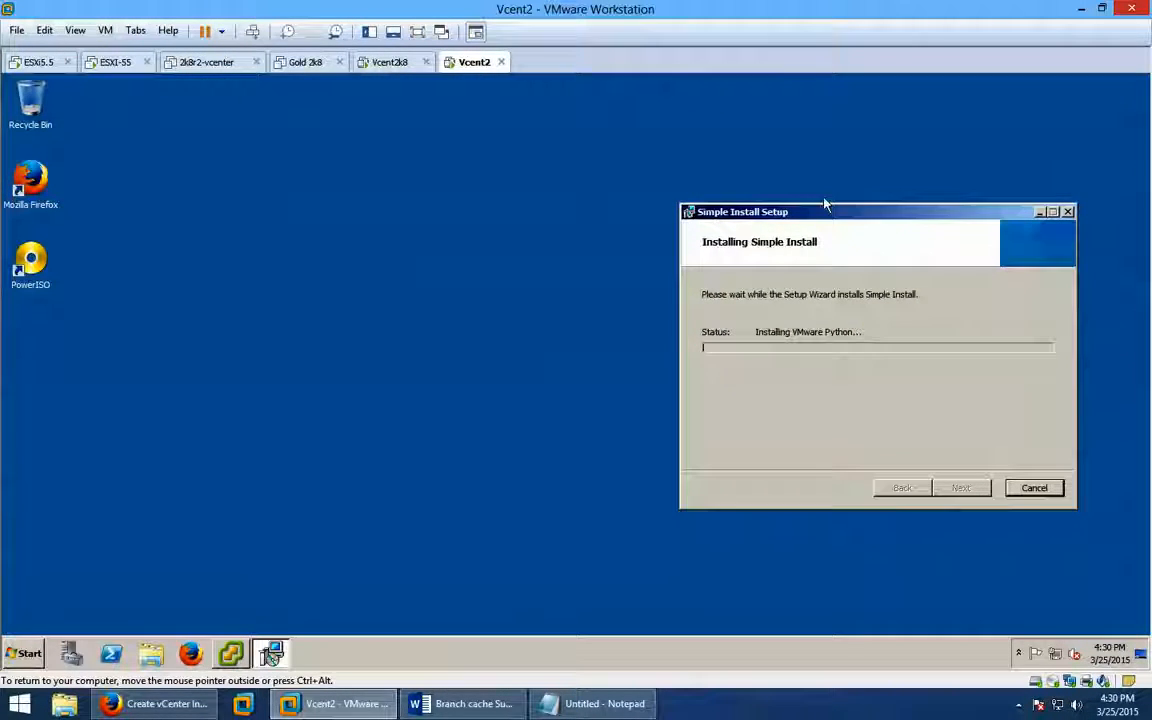
drag(843, 218, 532, 202)
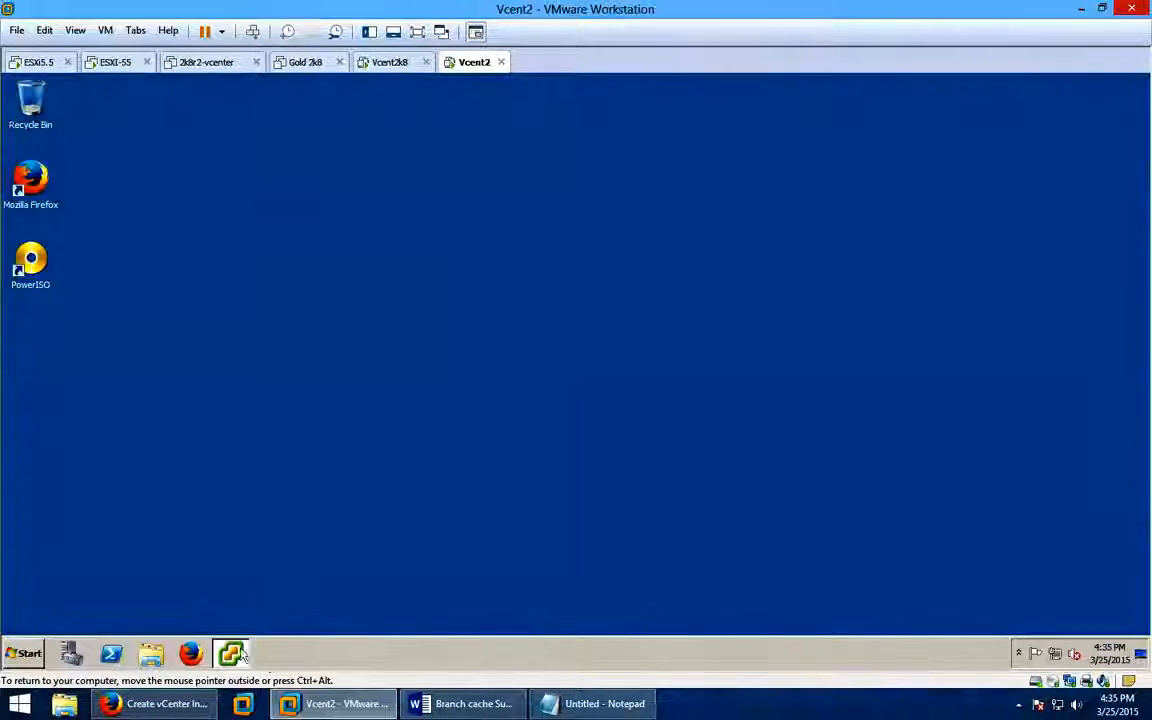
click(231, 654)
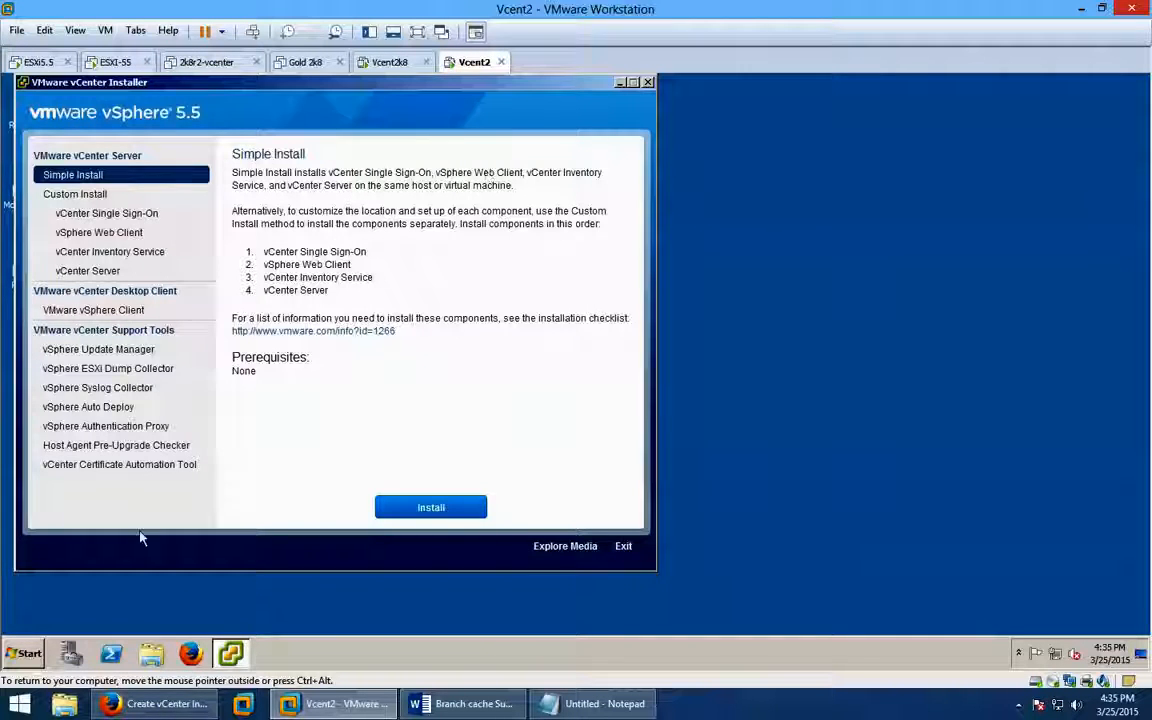
click(24, 653)
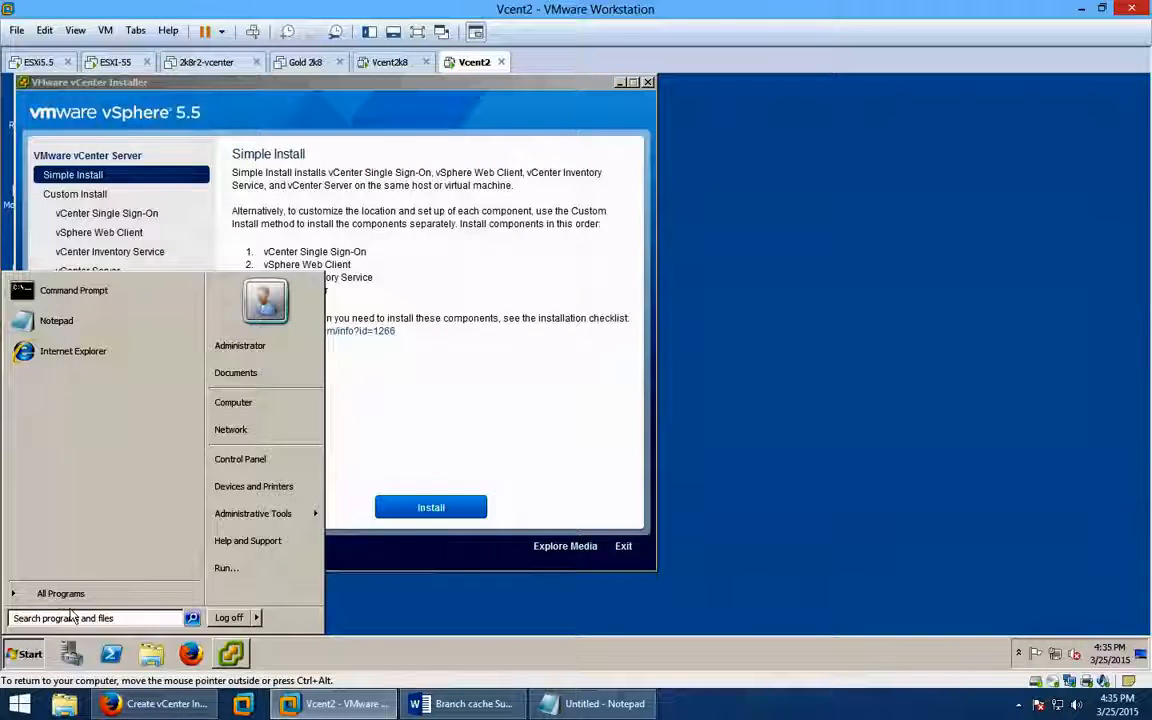
click(60, 593)
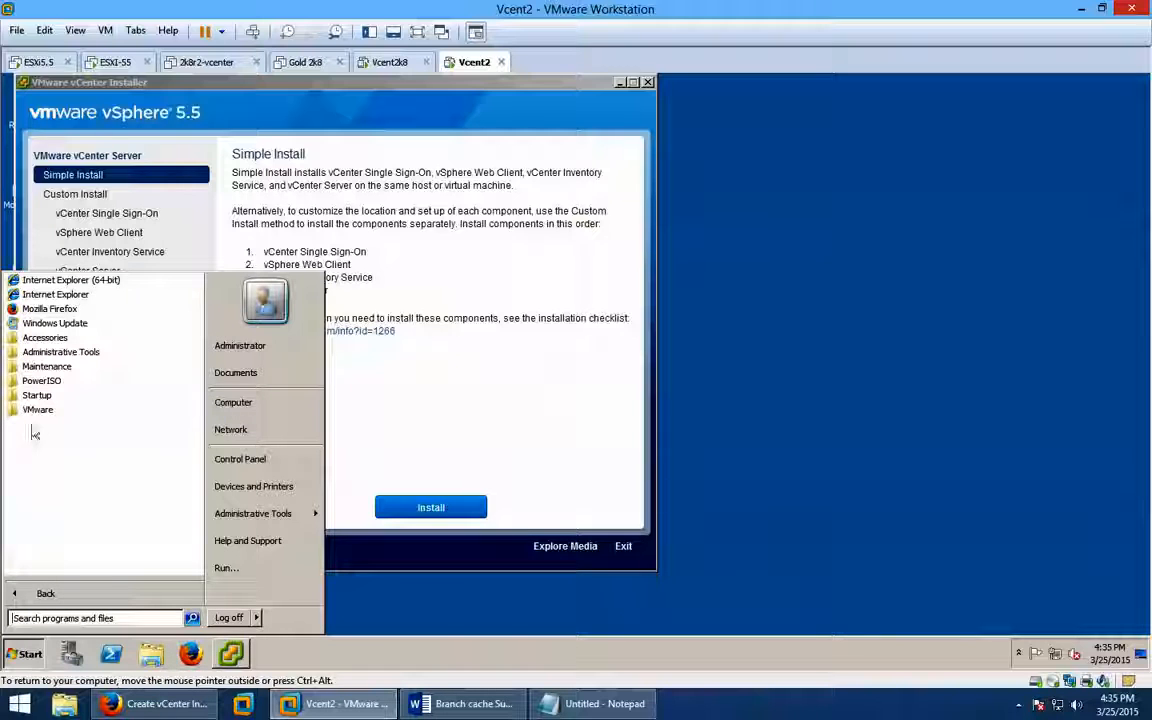
click(60, 410)
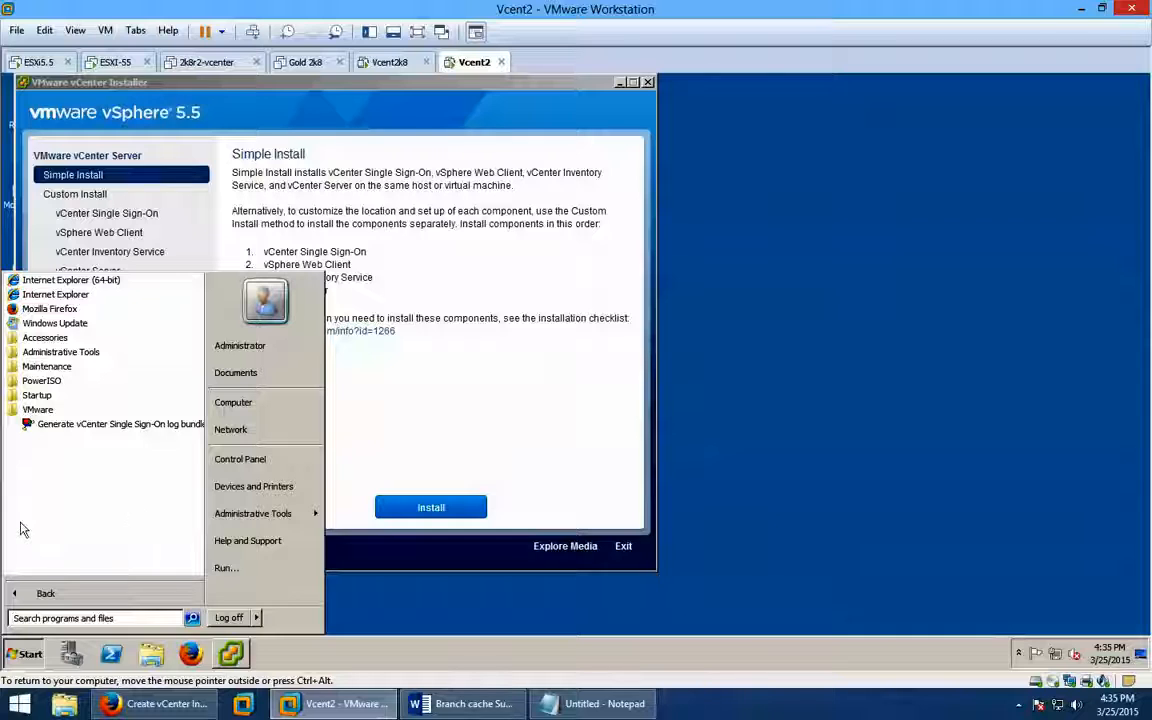
click(459, 607)
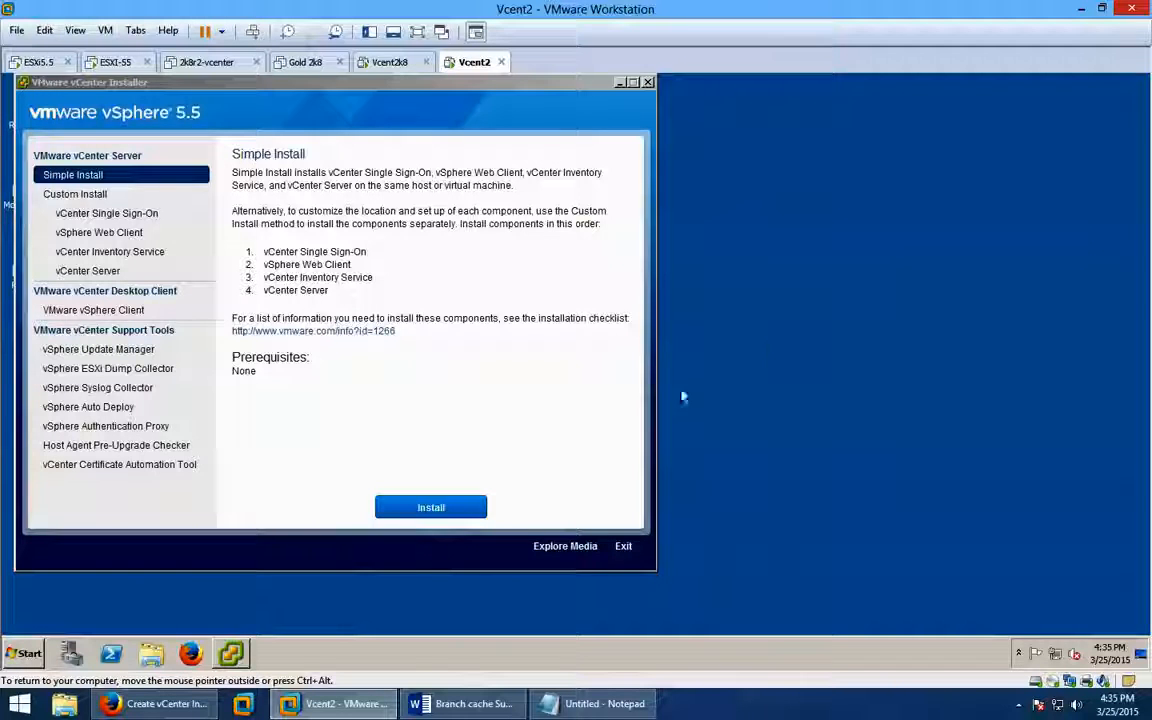
Launch Task Manager in Vcent2, review the Processes list, then return to Applications.
right_click(856, 655)
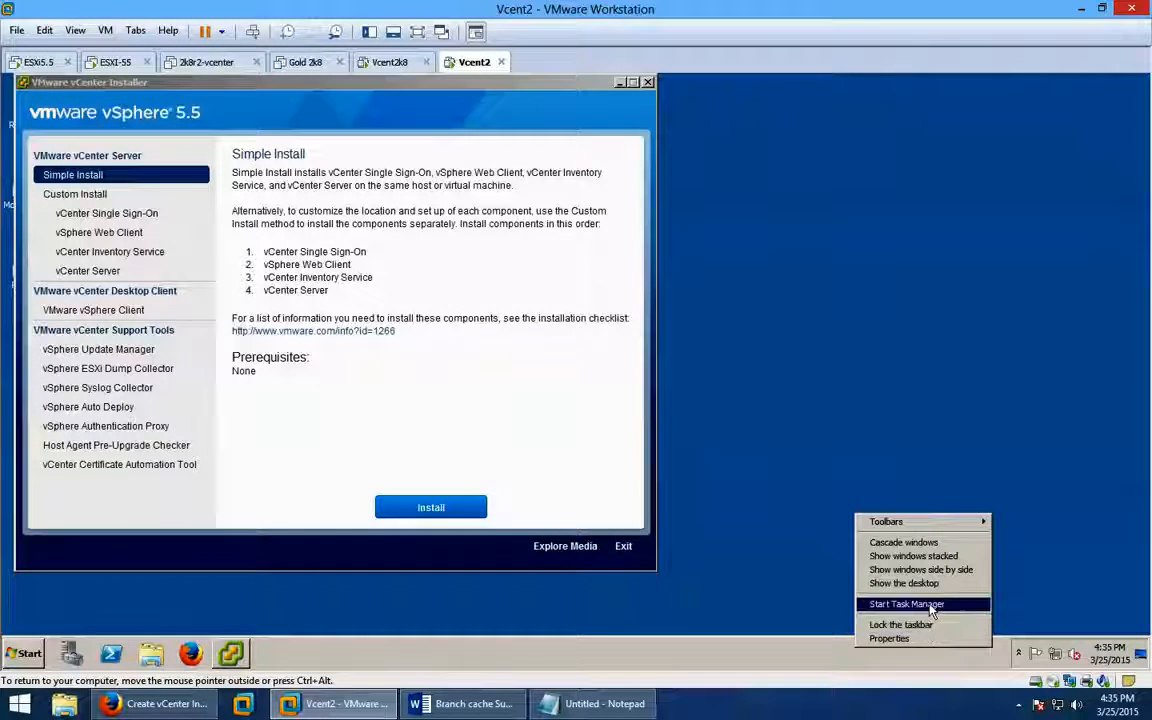
click(932, 606)
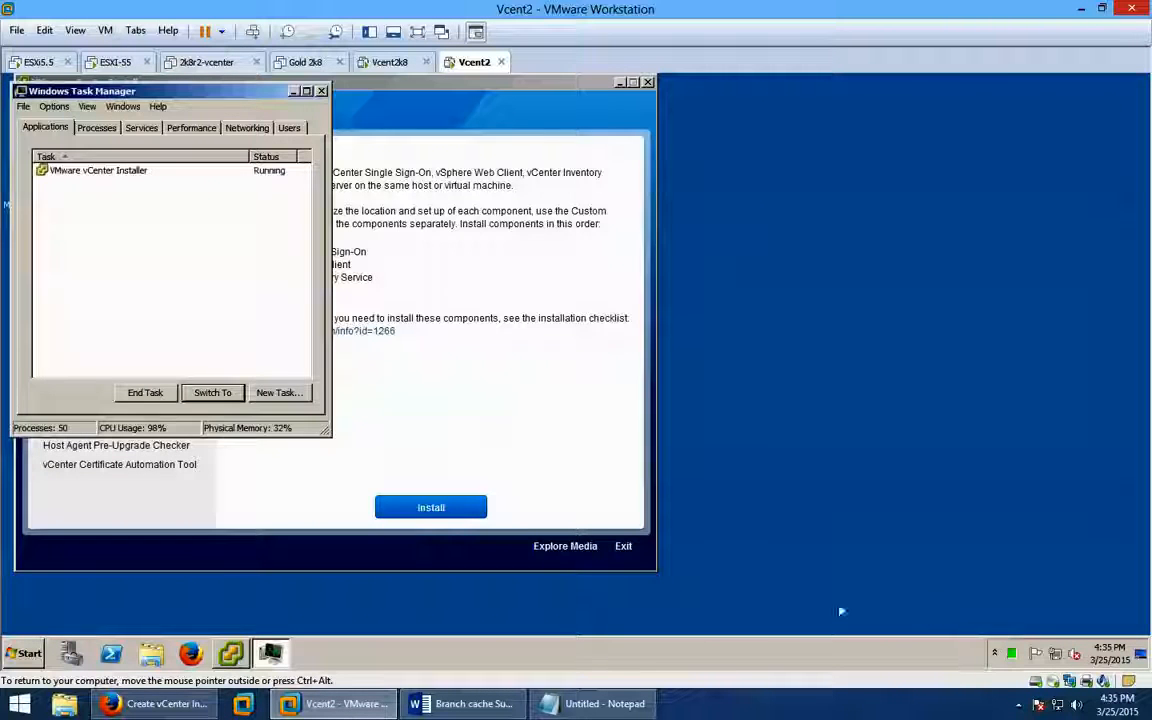
click(92, 127)
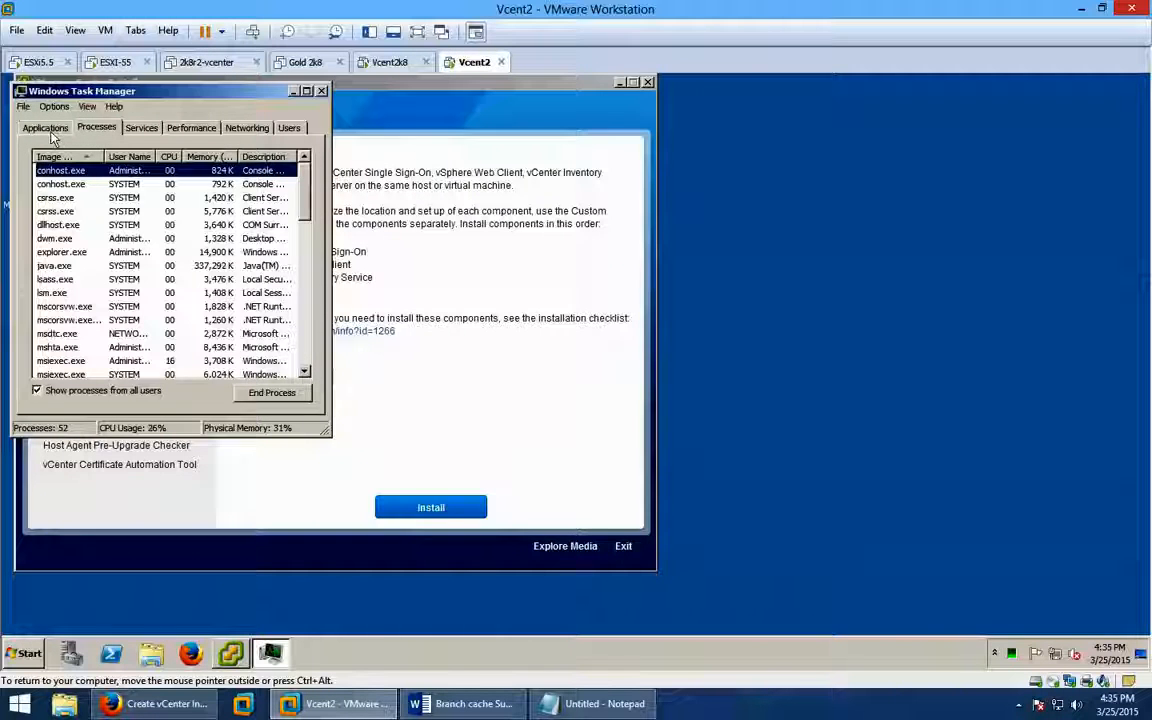
click(50, 130)
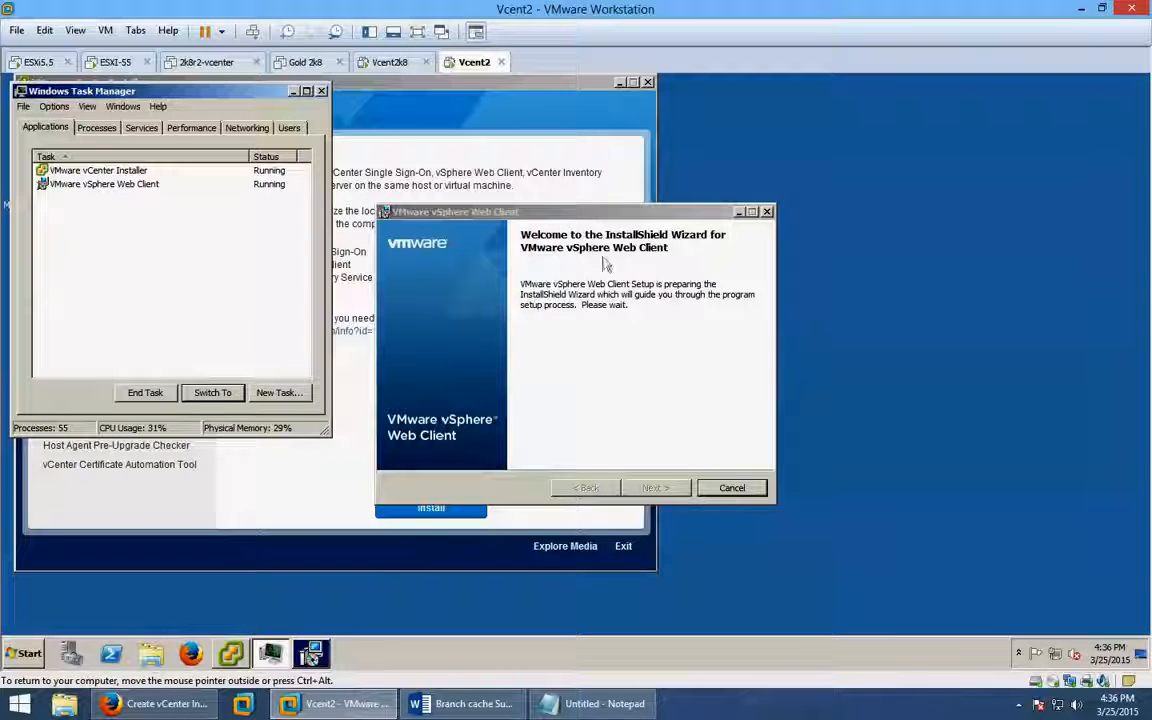
Move the vSphere 5.5 installer aside, select the vSphere Web Client task, and minimize Task Manager.
click(574, 87)
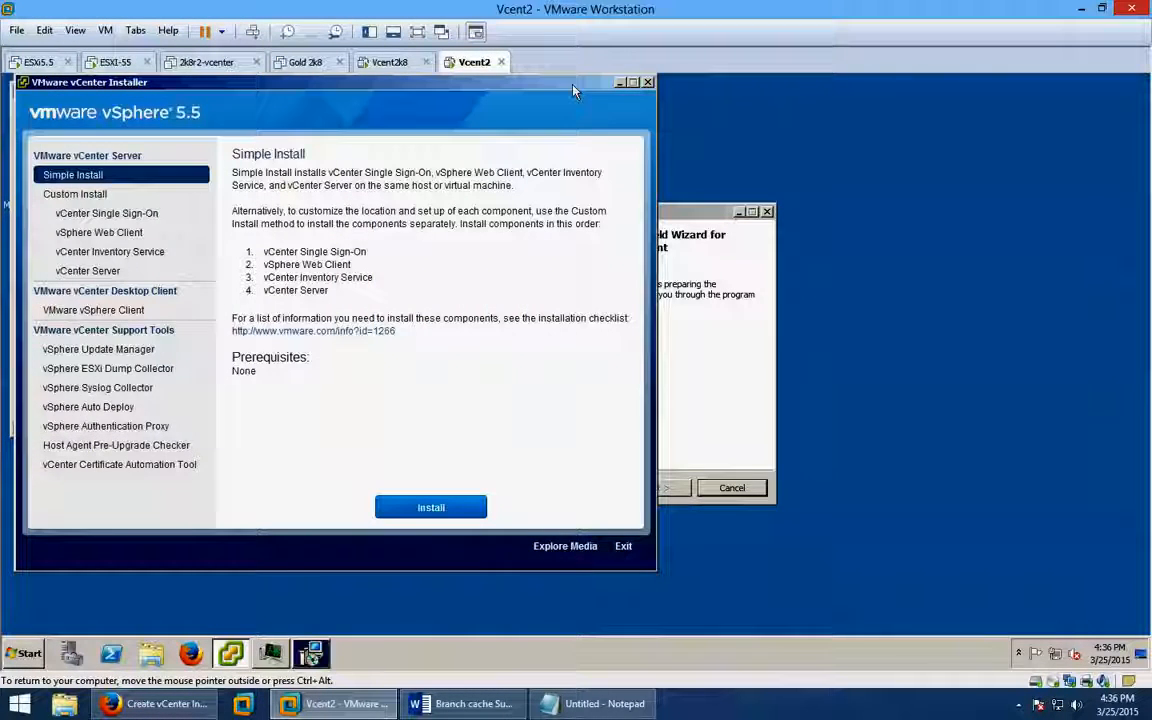
drag(628, 80, 797, 80)
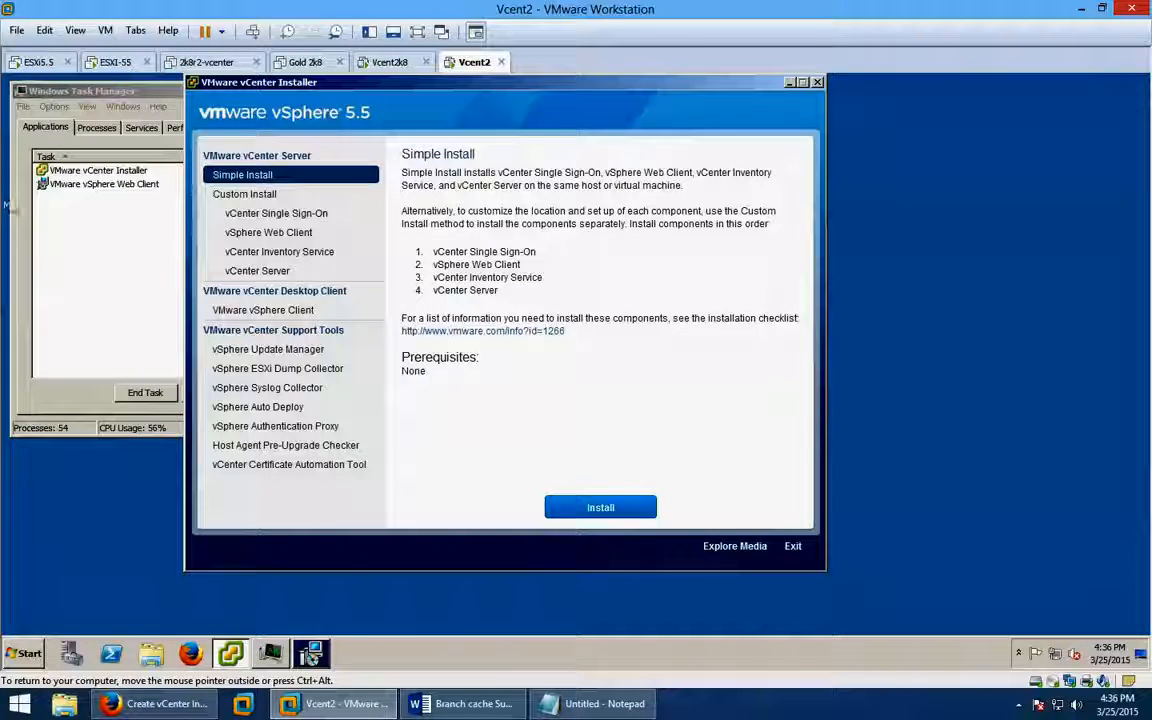
click(80, 184)
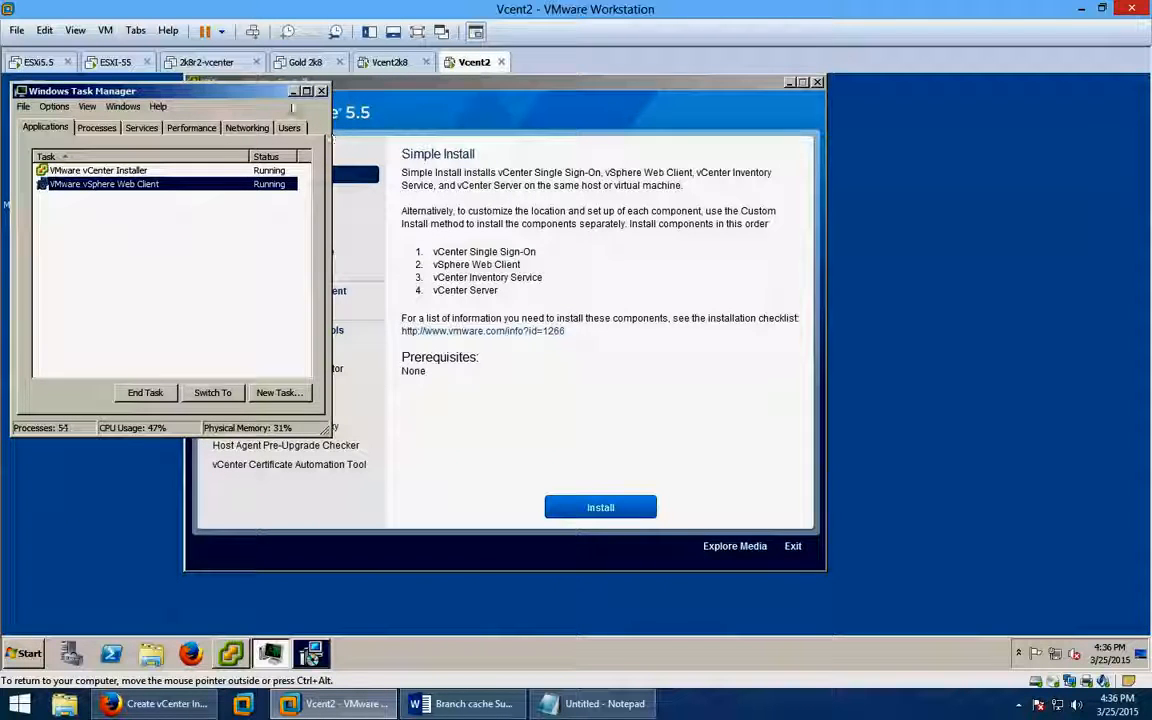
click(294, 92)
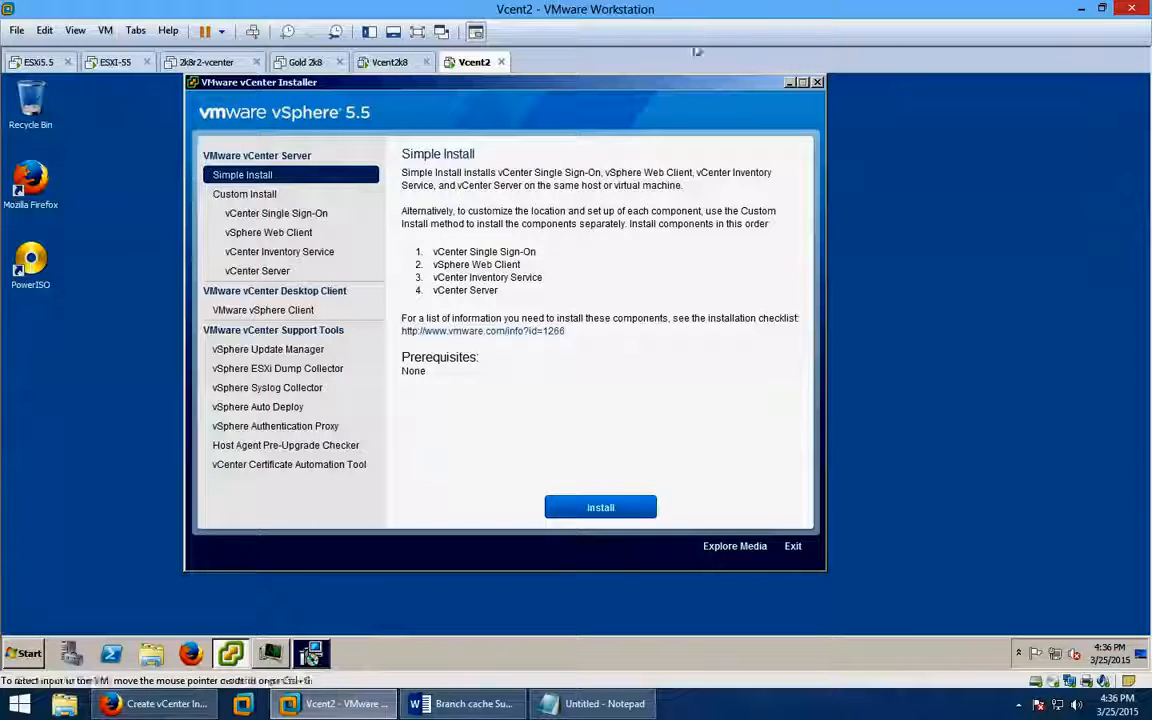
mouse_move(308, 664)
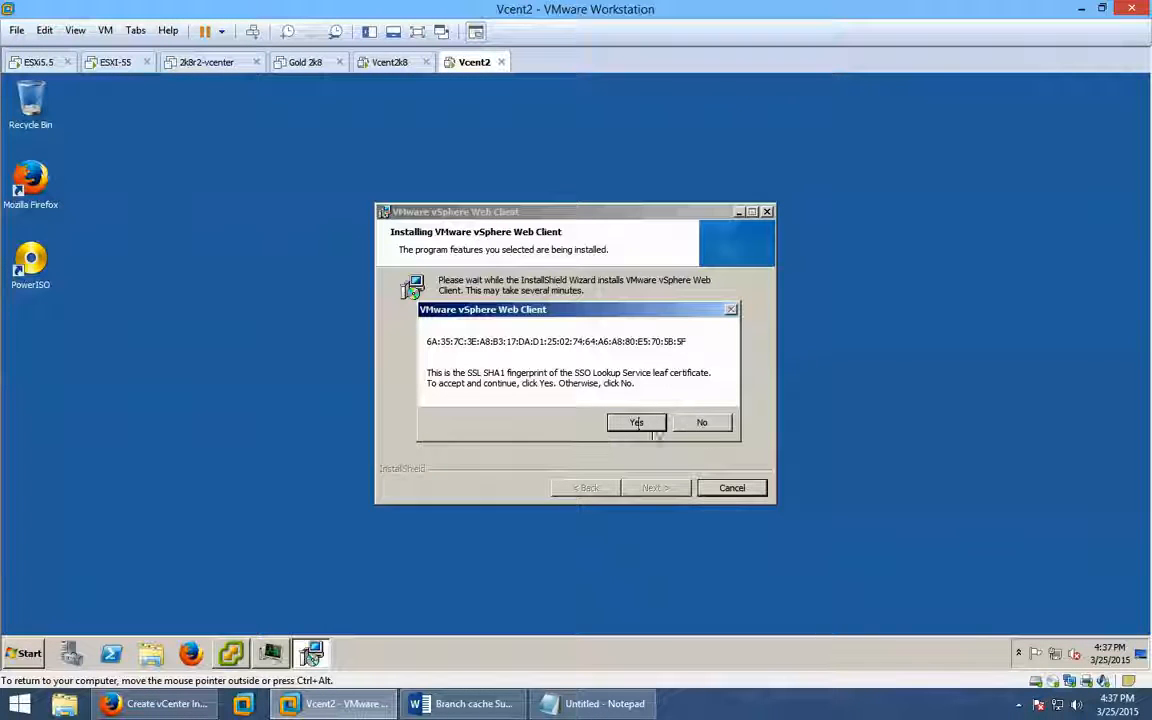
Accept the SSO Lookup Service fingerprint in Web Client setup and minimize the vSphere 5.5 installer.
click(230, 654)
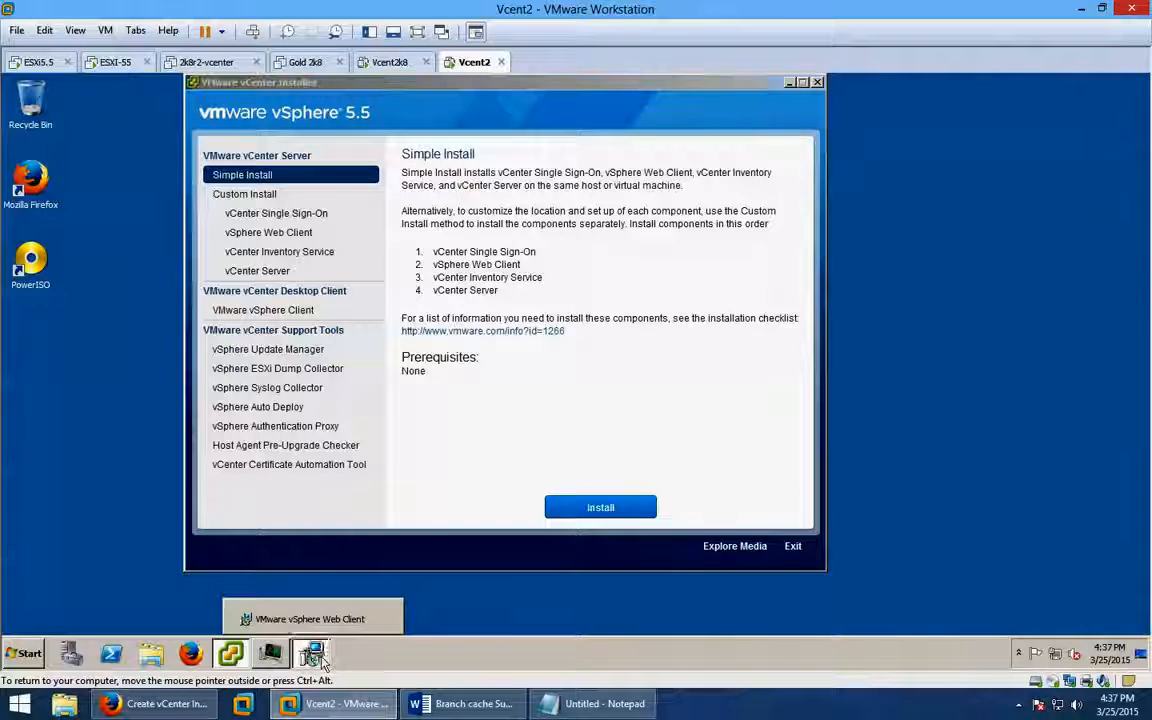
click(320, 658)
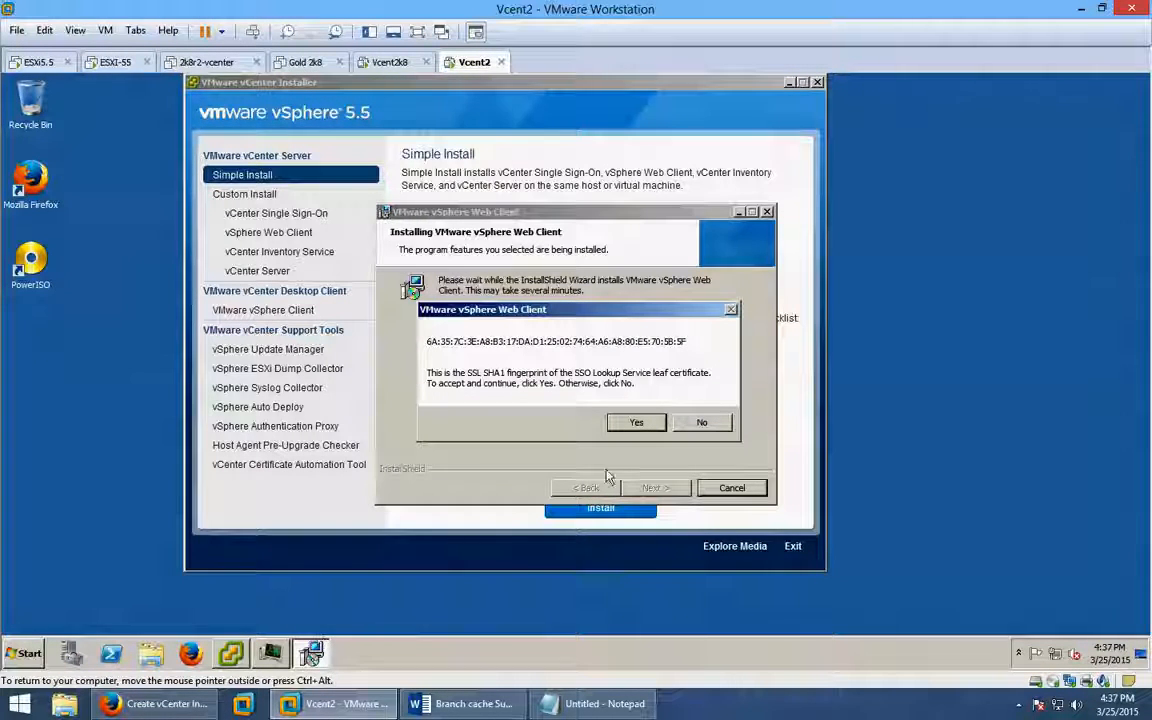
click(636, 423)
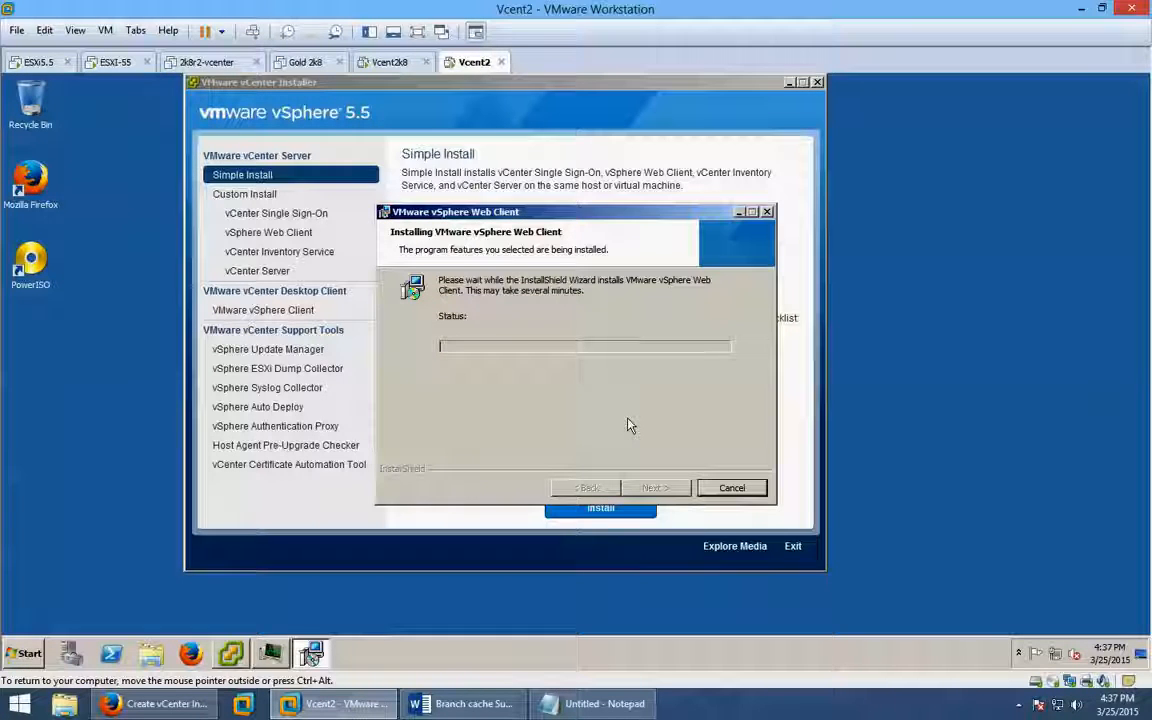
click(789, 84)
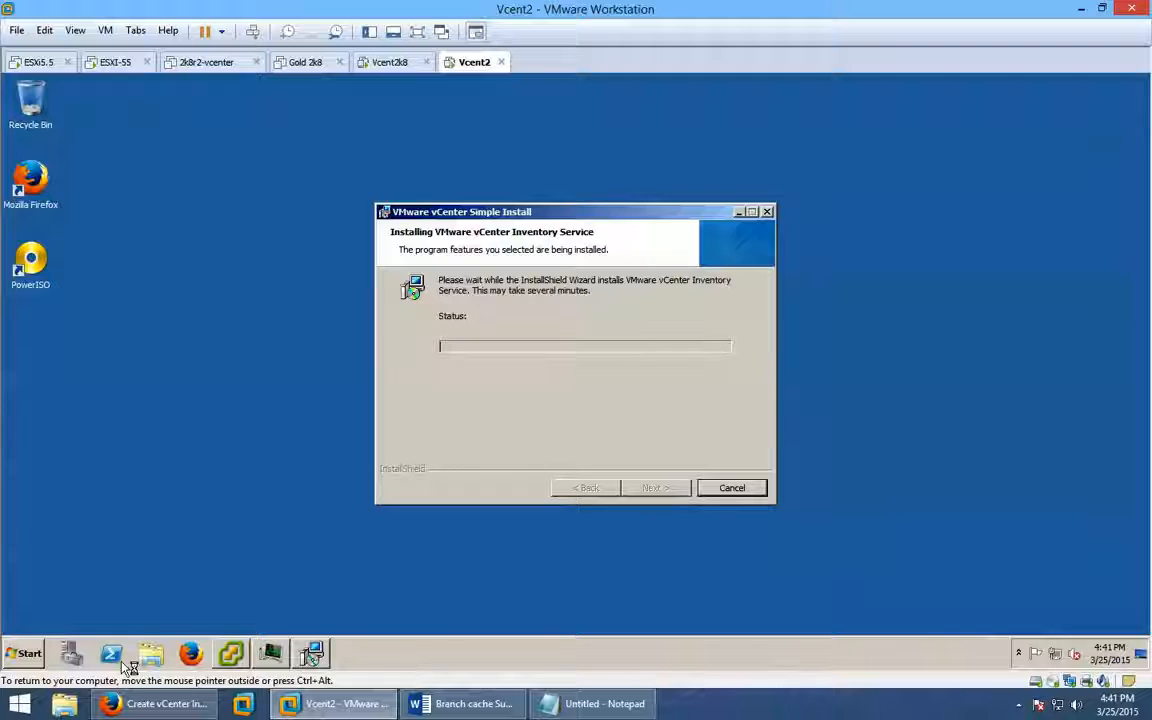
Bring the vSphere 5.5 installer forward and wait for the vCenter Server License Key page.
click(236, 653)
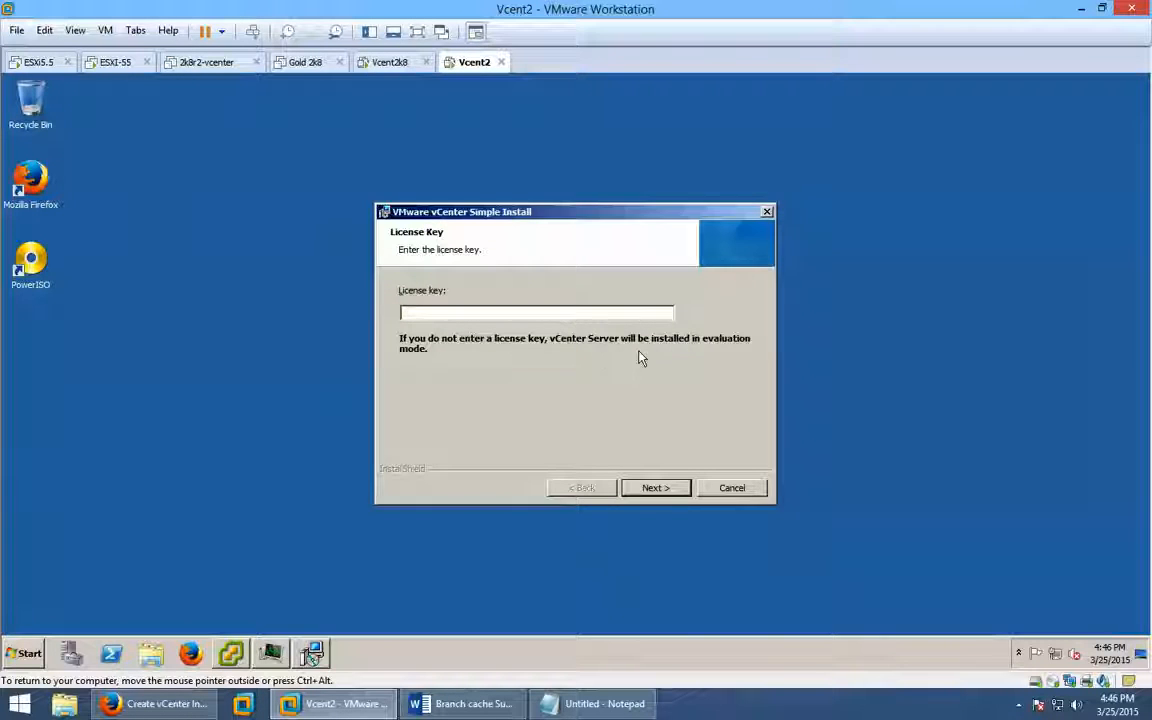
Skip the license key for evaluation mode and keep the bundled SQL Server 2008 Express database.
click(649, 490)
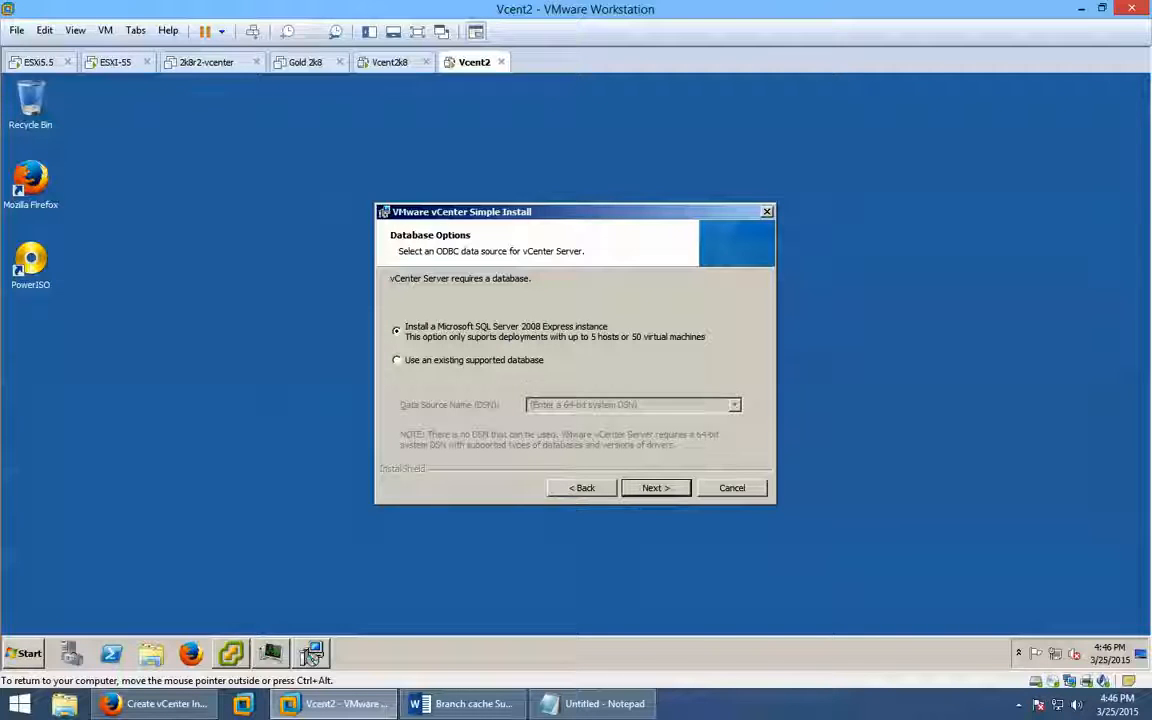
click(660, 490)
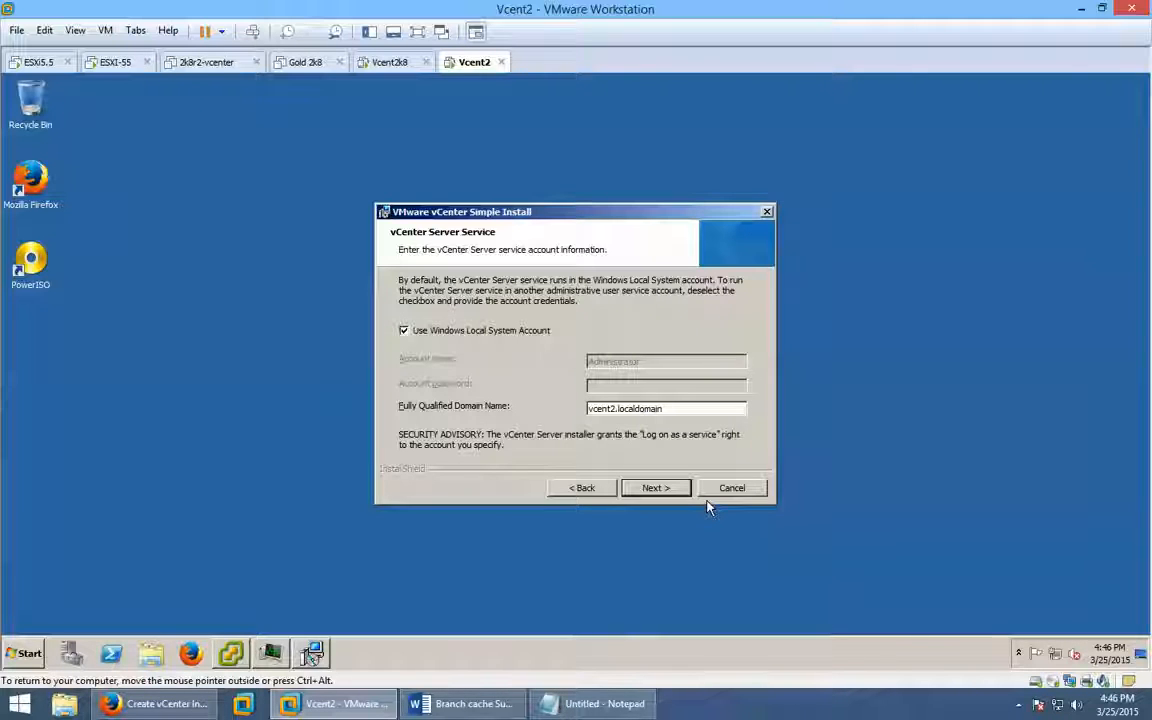
Run the vCenter Server service as Administrator instead of Local System, entering its password.
click(445, 335)
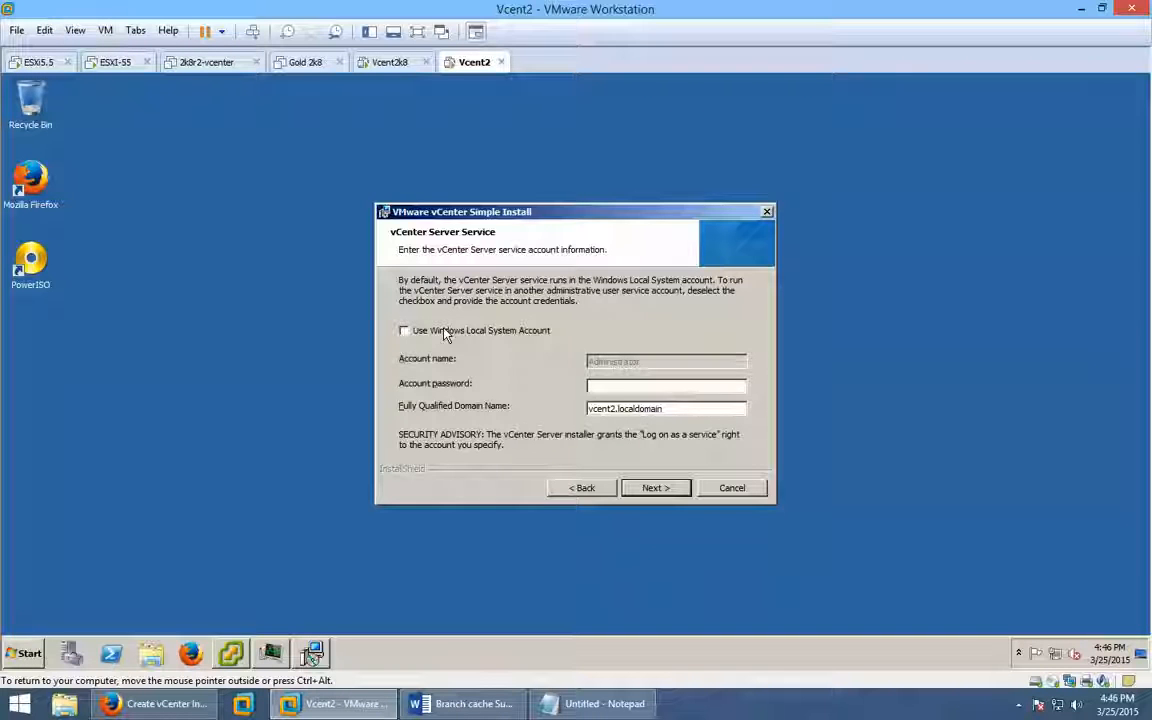
click(650, 384)
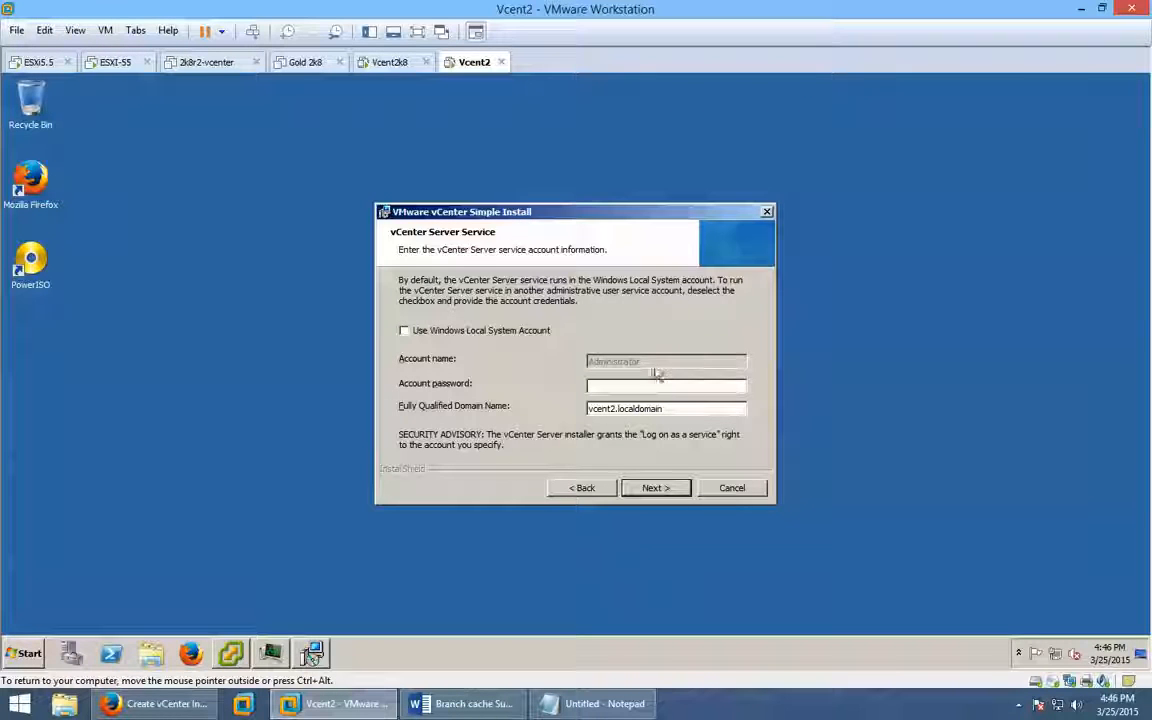
text(•)
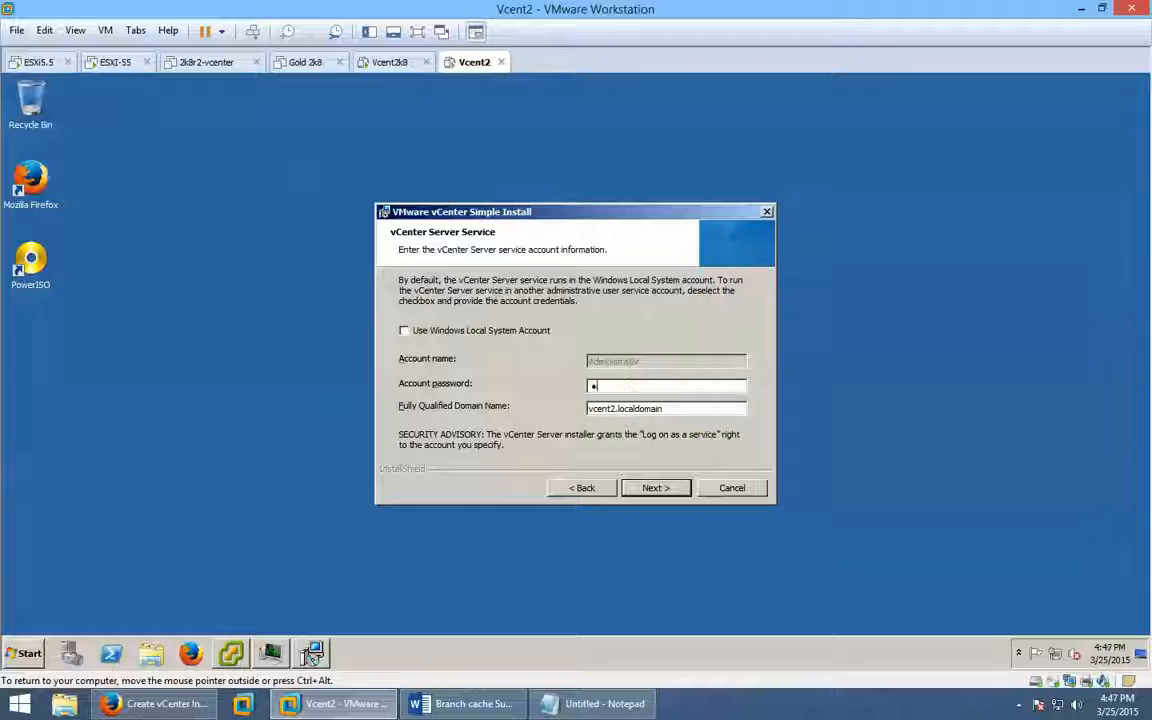
text(••••••••)
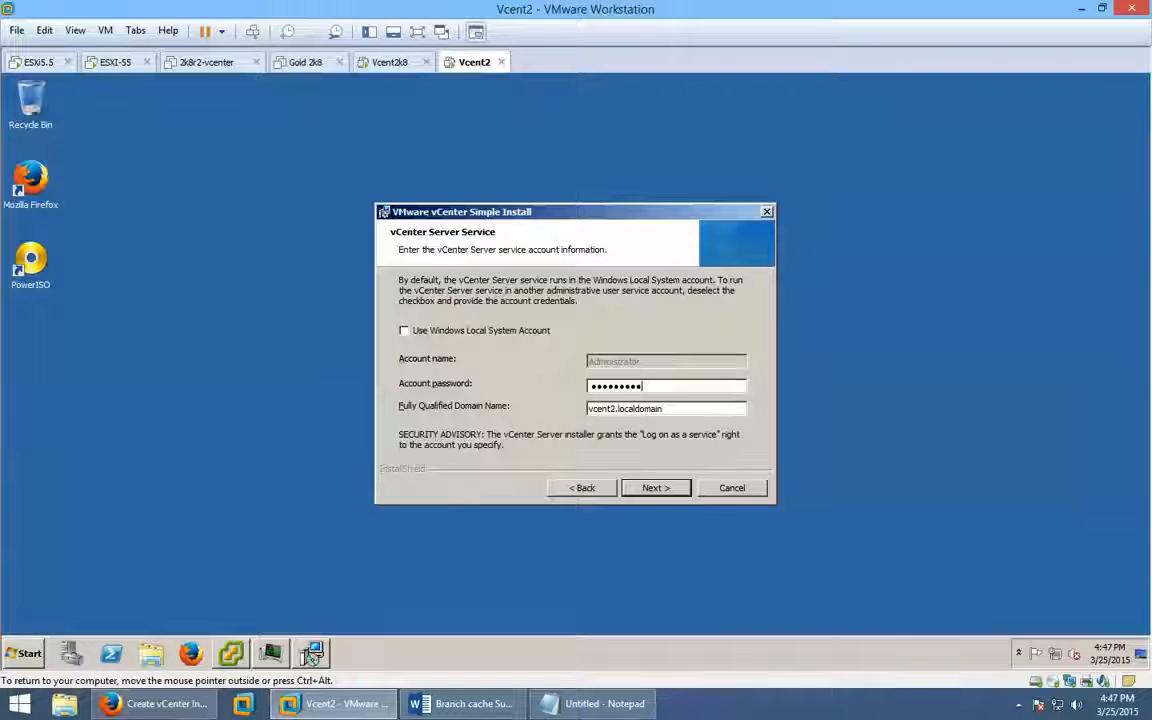
click(664, 492)
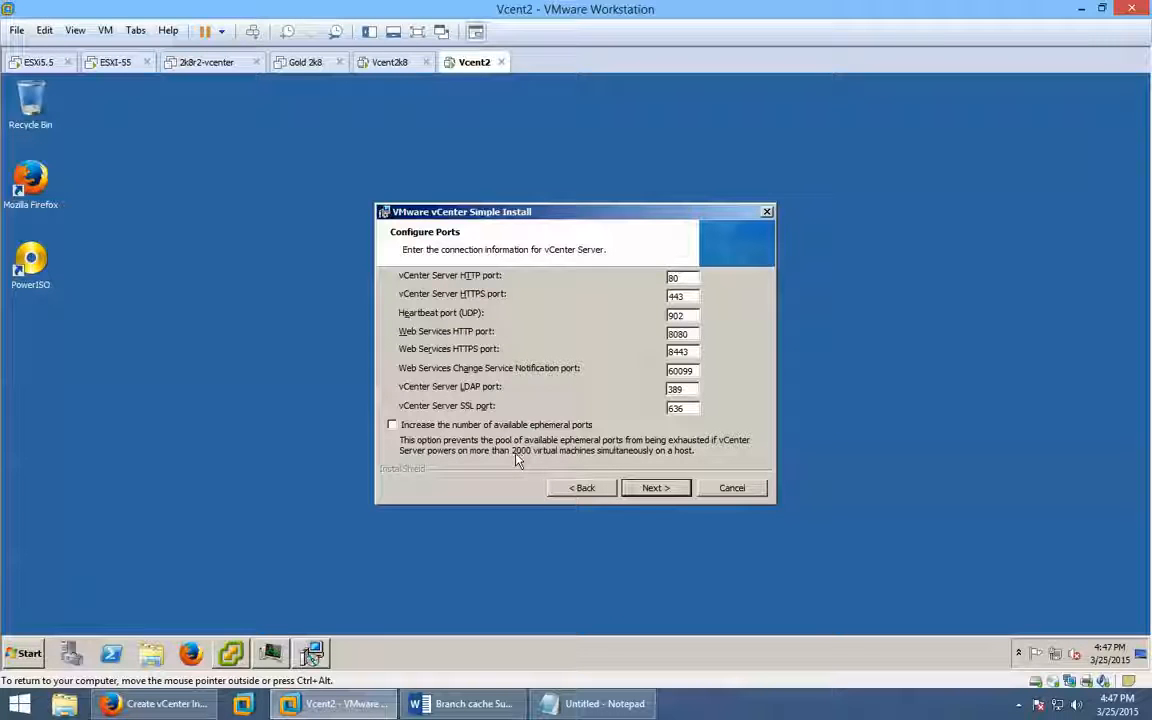
Keep the default ports and Small JVM inventory size, then start the vCenter Server installation.
click(655, 488)
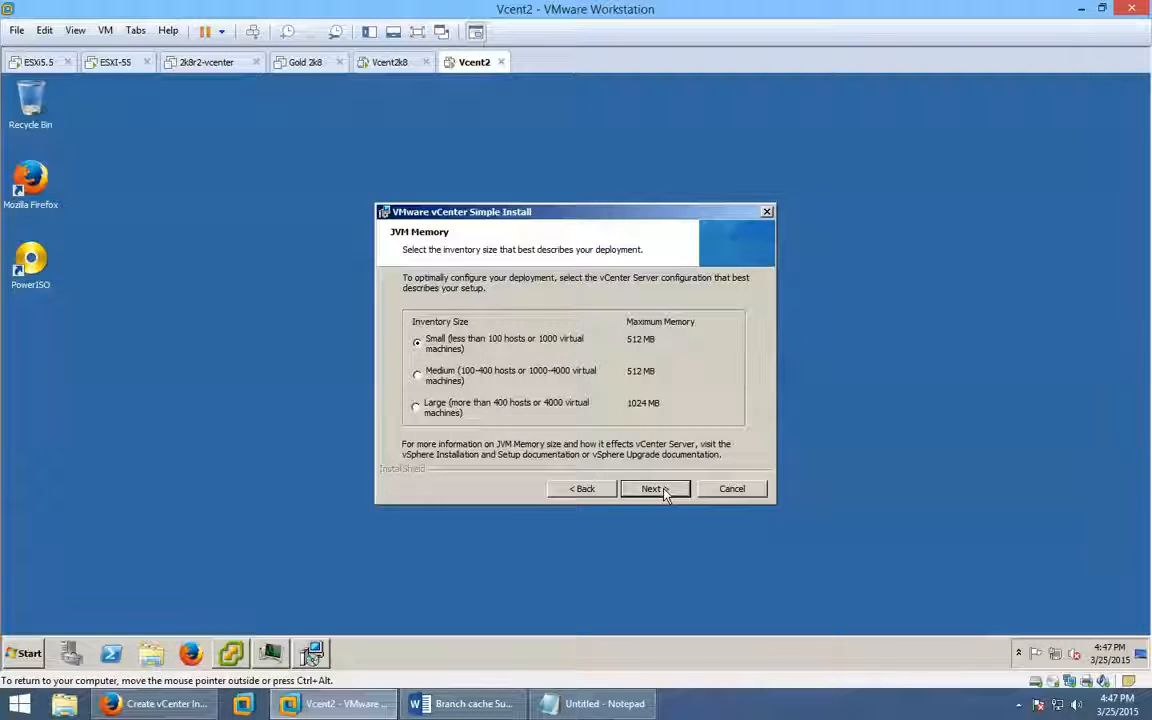
click(663, 492)
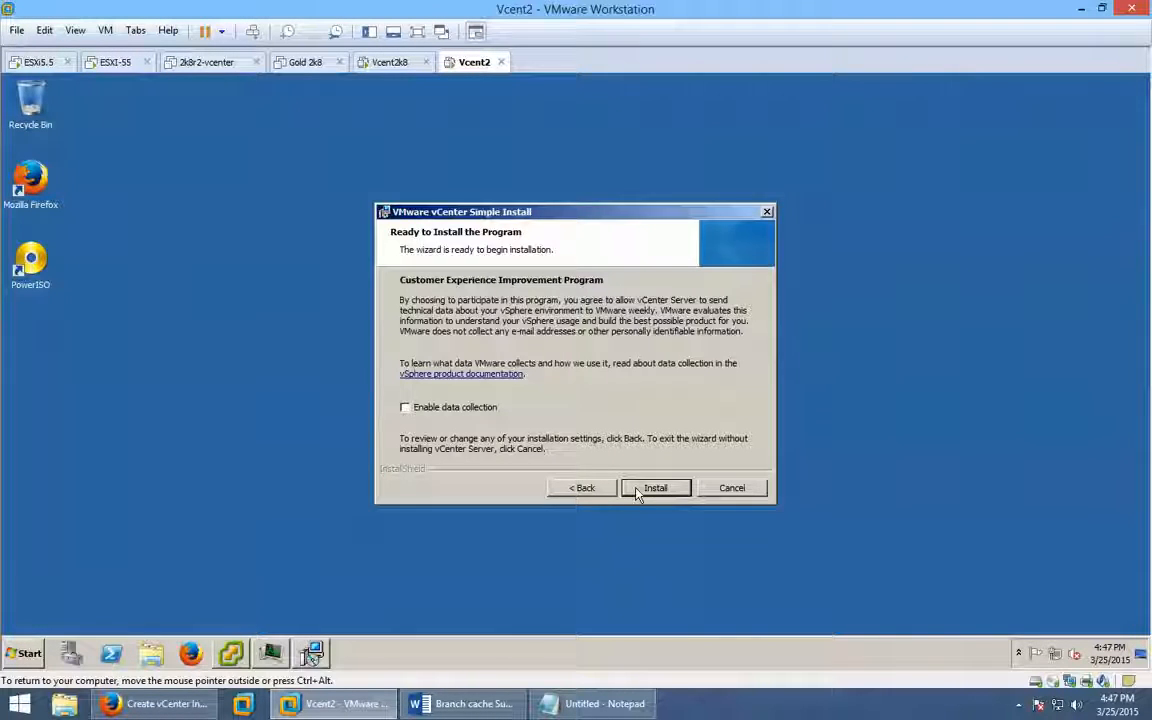
click(643, 489)
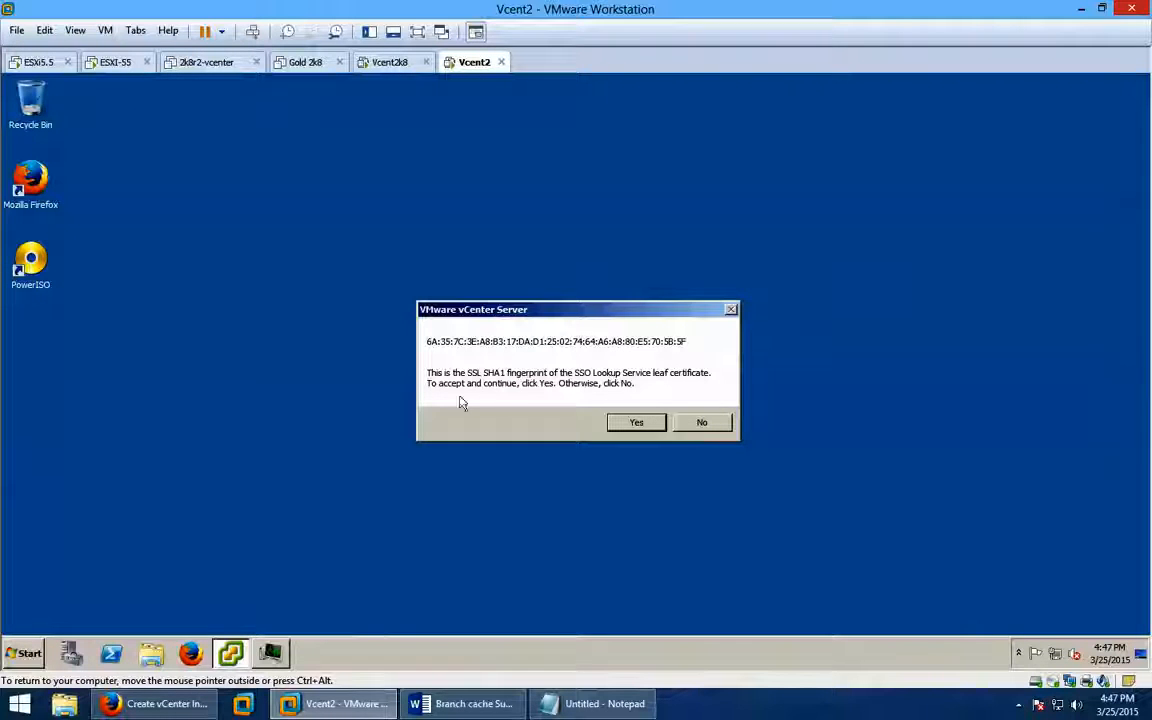
Accept the SSO Lookup Service certificate fingerprint and move the SQL Setup and vCenter installer windows apart.
click(637, 423)
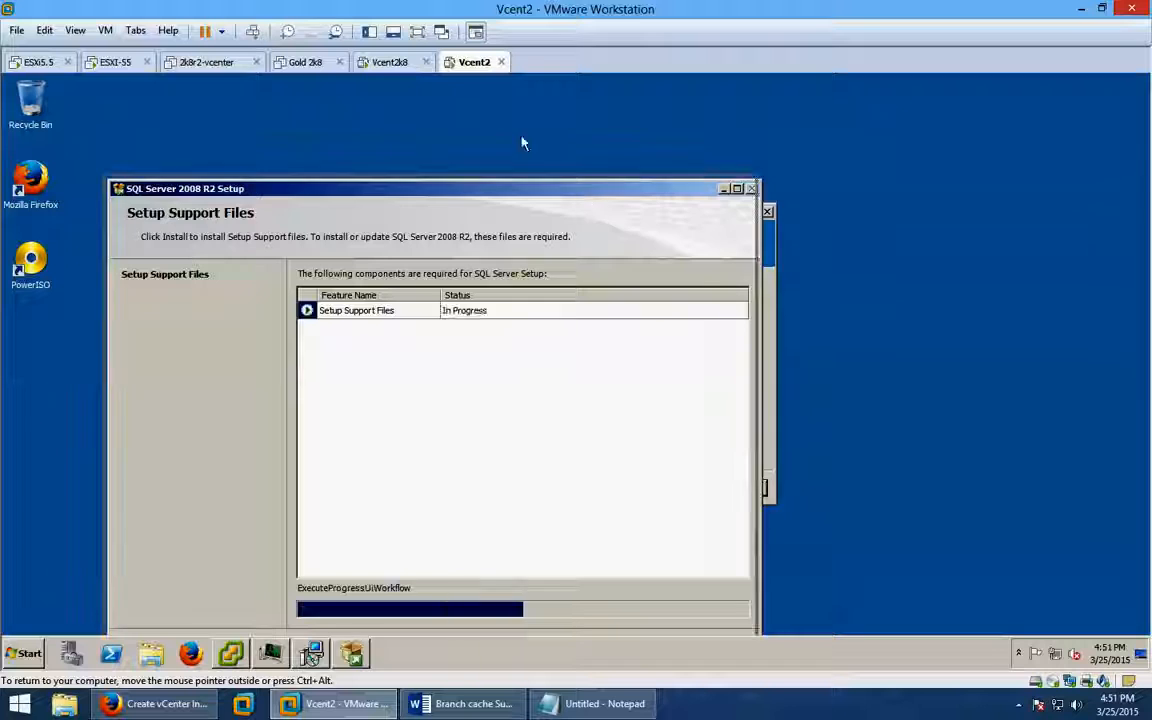
drag(586, 190, 478, 115)
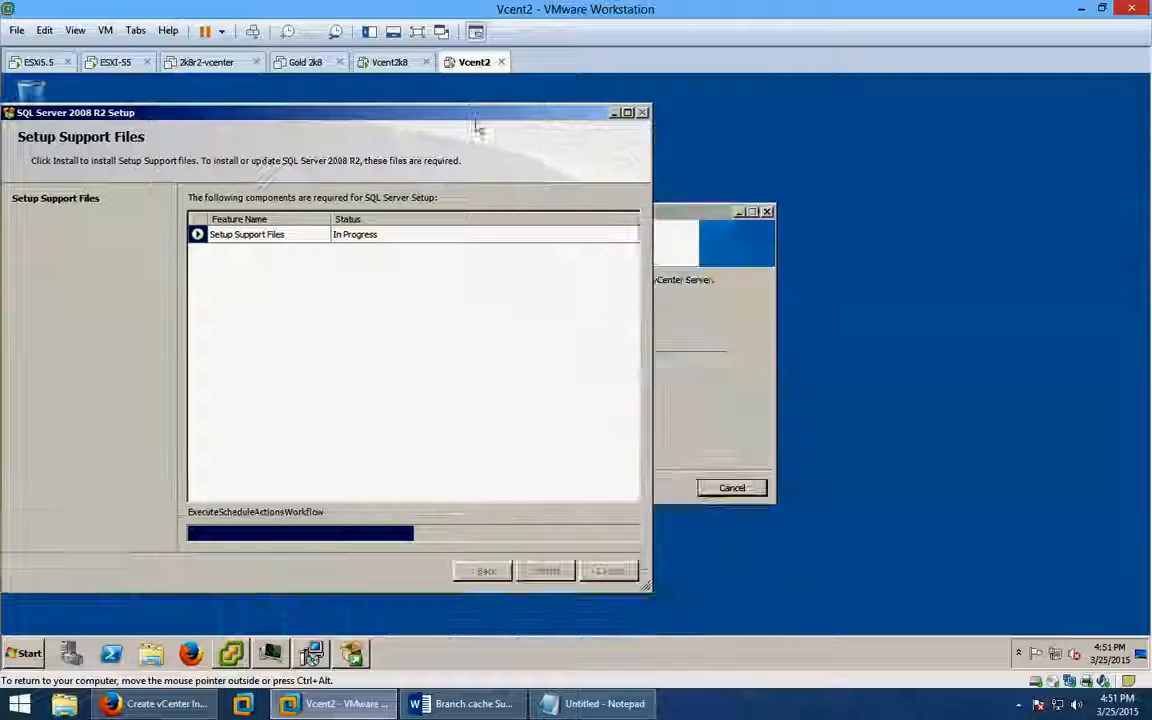
click(684, 218)
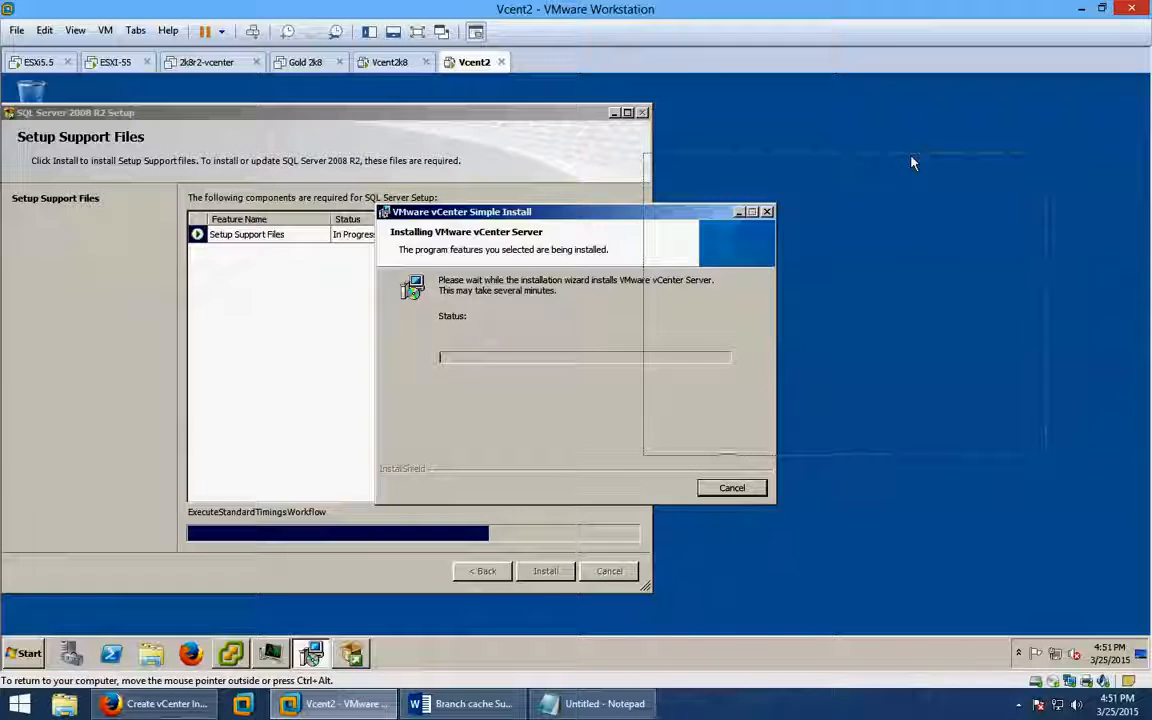
drag(912, 162, 912, 162)
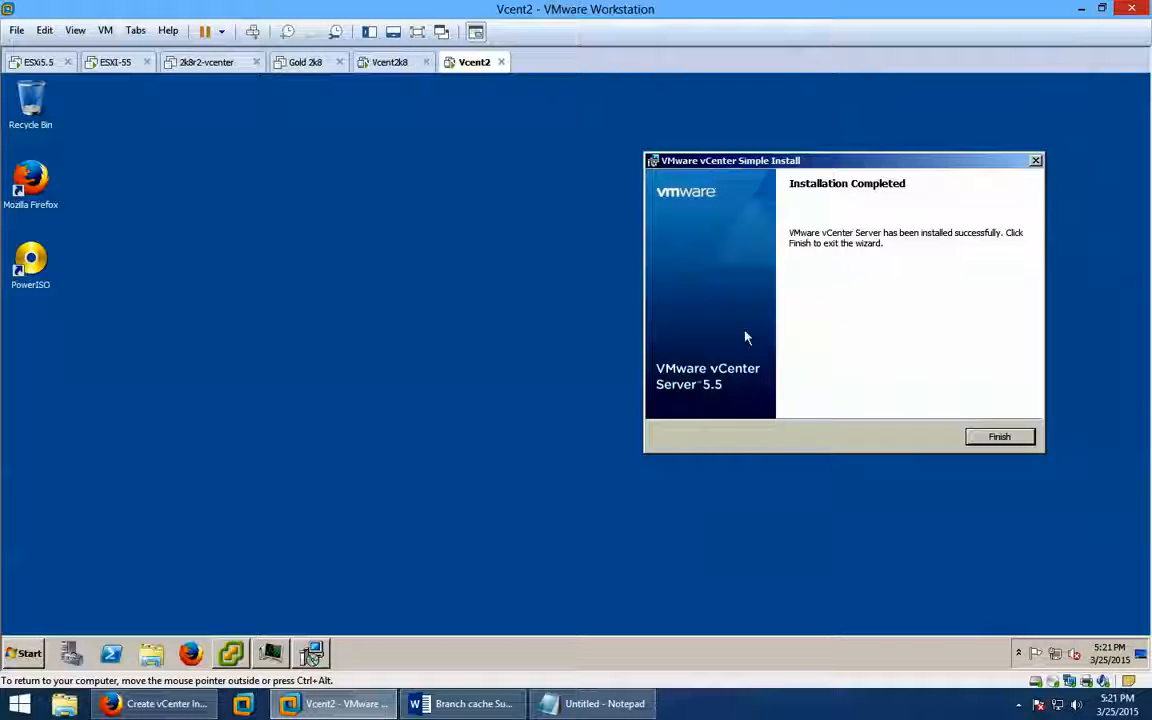
Finish the vCenter installer, dismiss its success message, and bring up the guest's Start menu.
click(1005, 437)
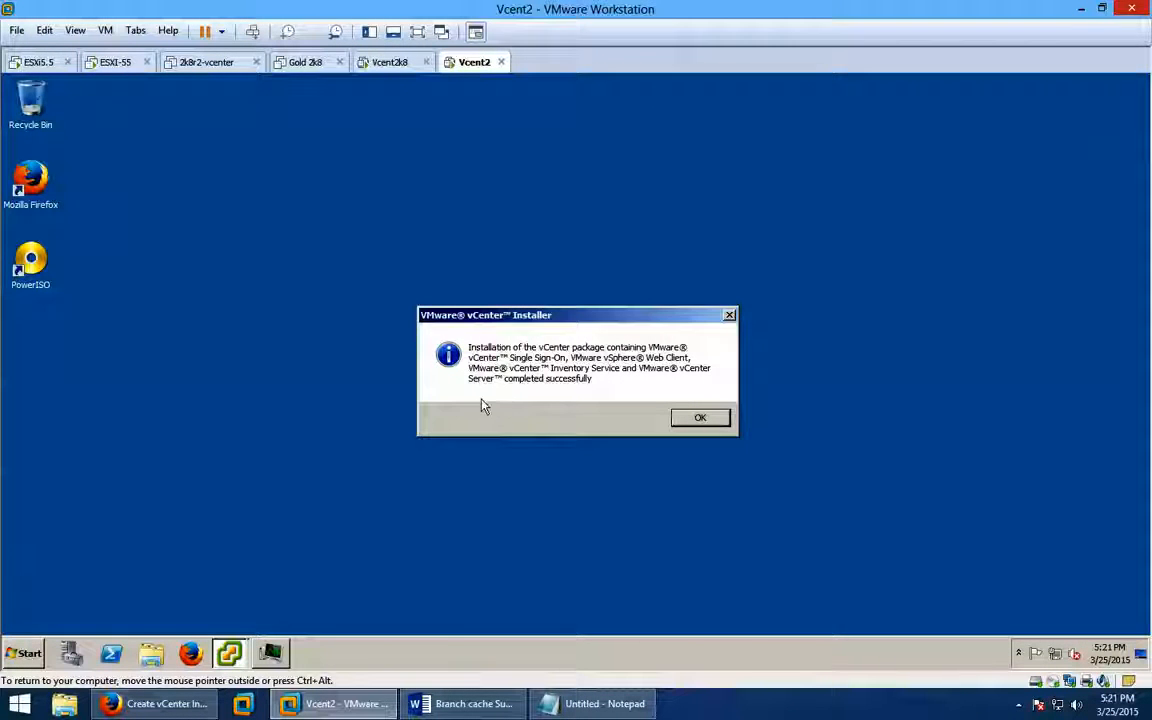
click(698, 422)
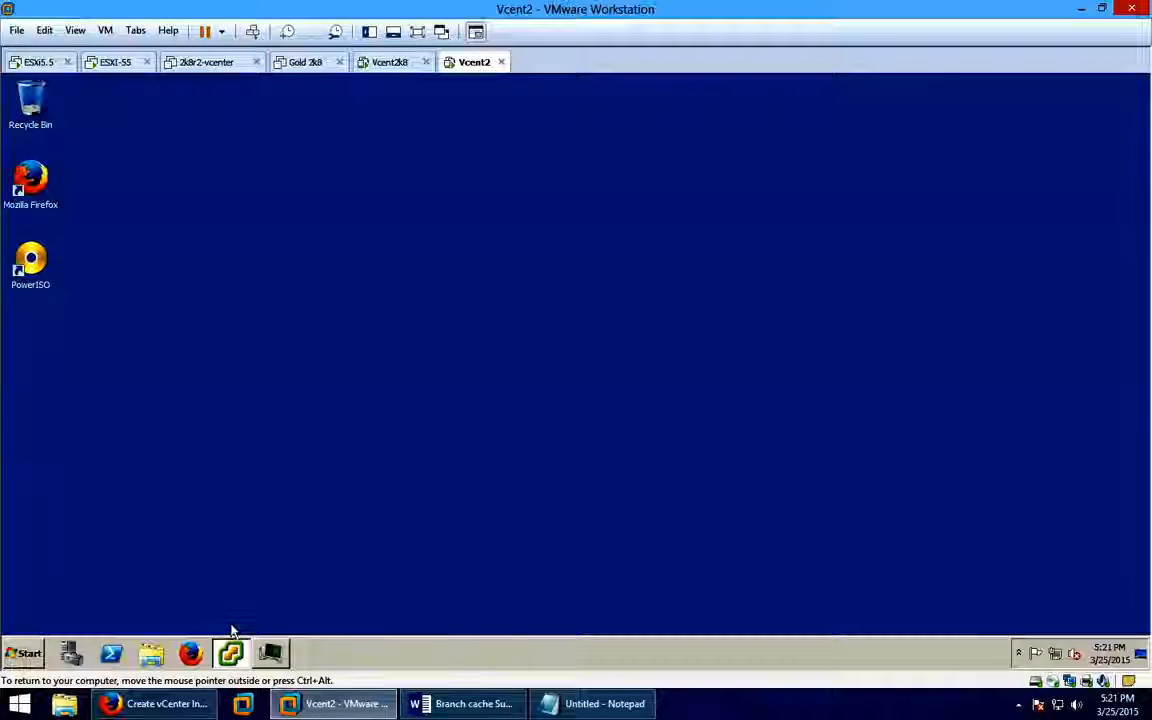
click(22, 653)
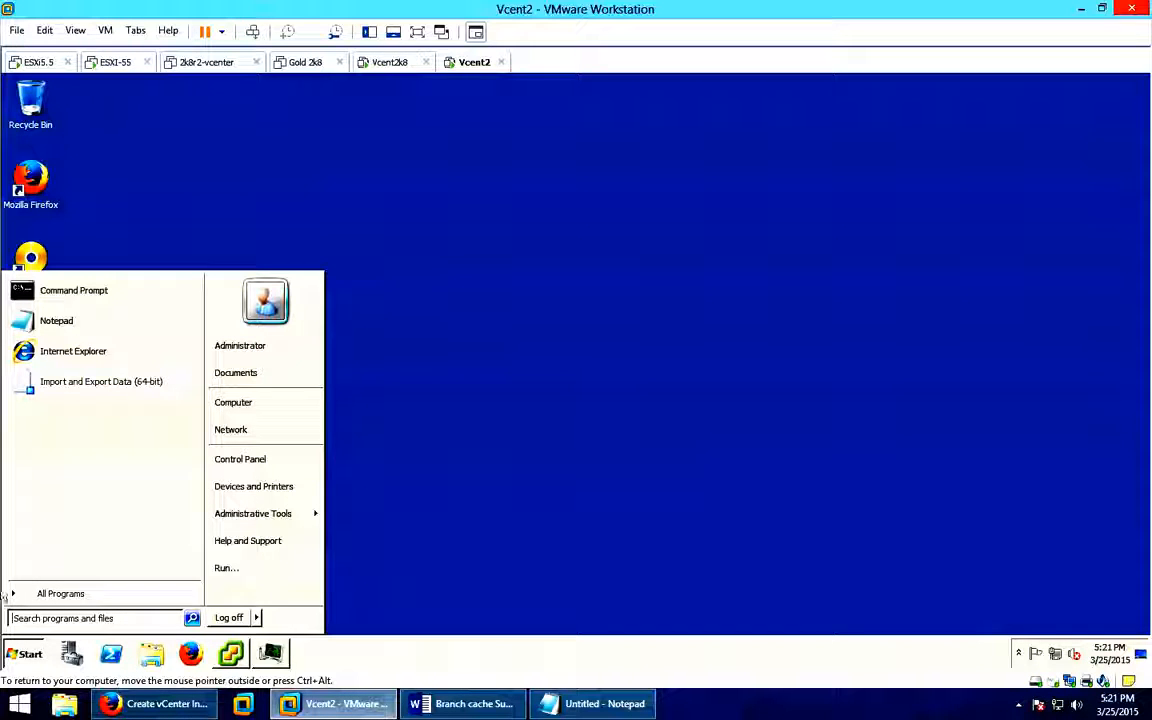
Launch vSphere Web Client from All Programs > VMware > VMware vSphere Web Client.
click(68, 600)
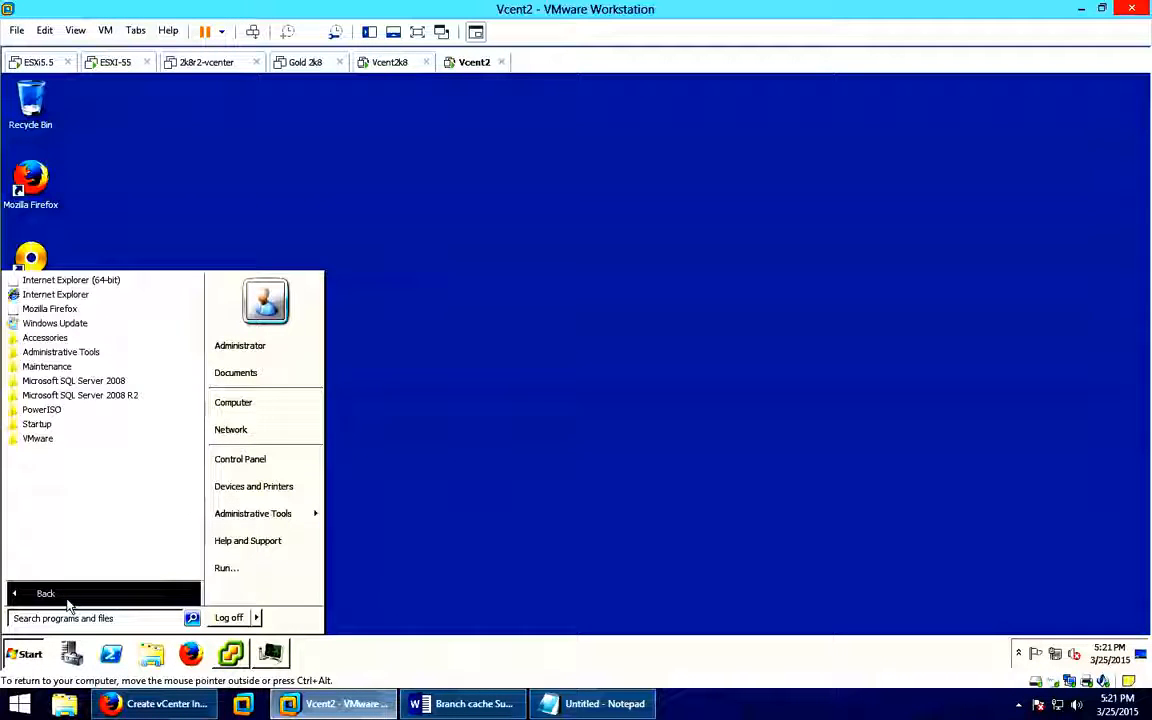
click(34, 438)
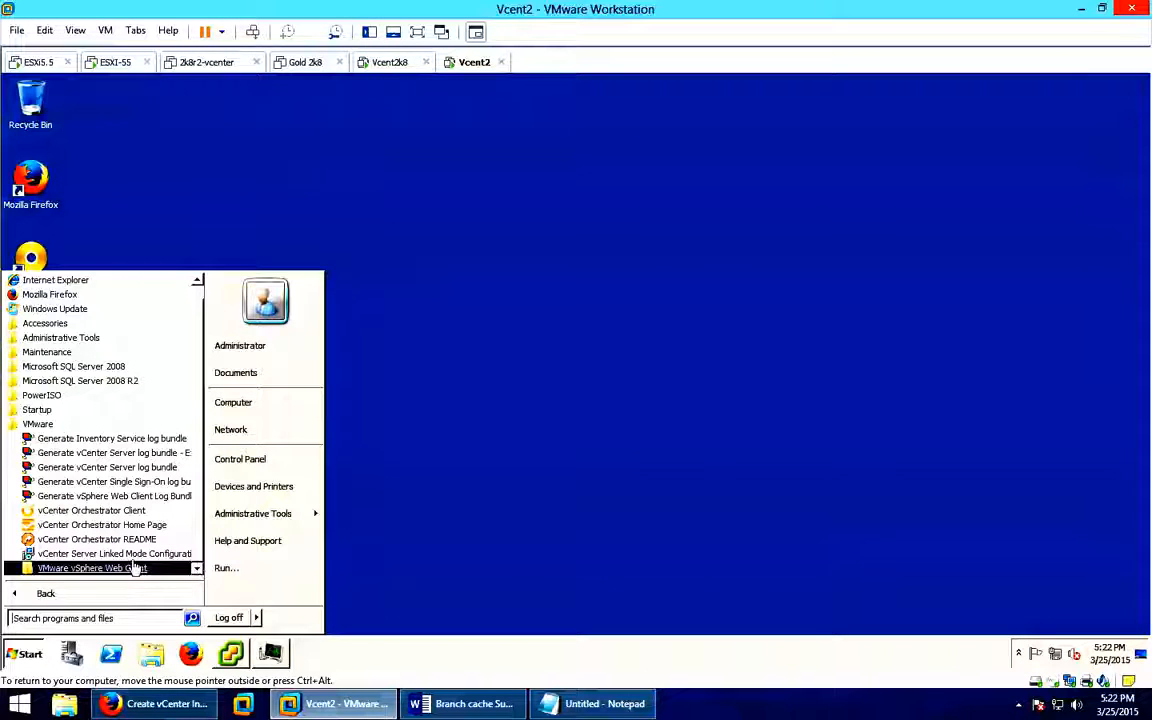
click(100, 568)
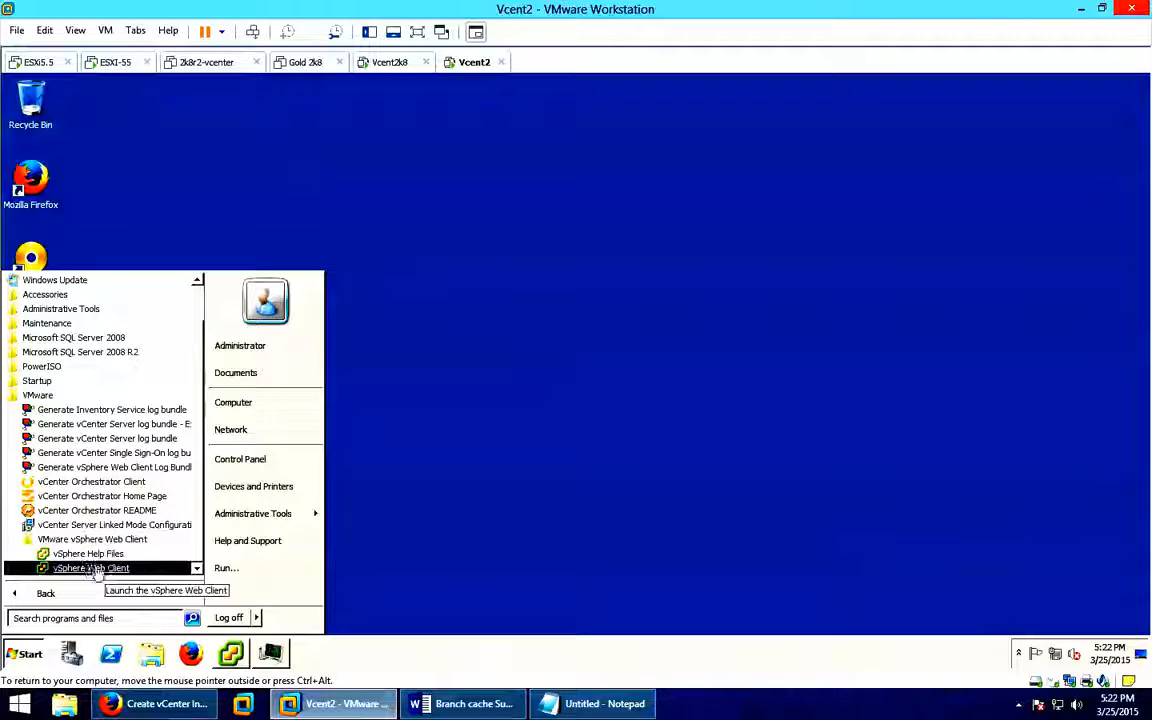
click(107, 570)
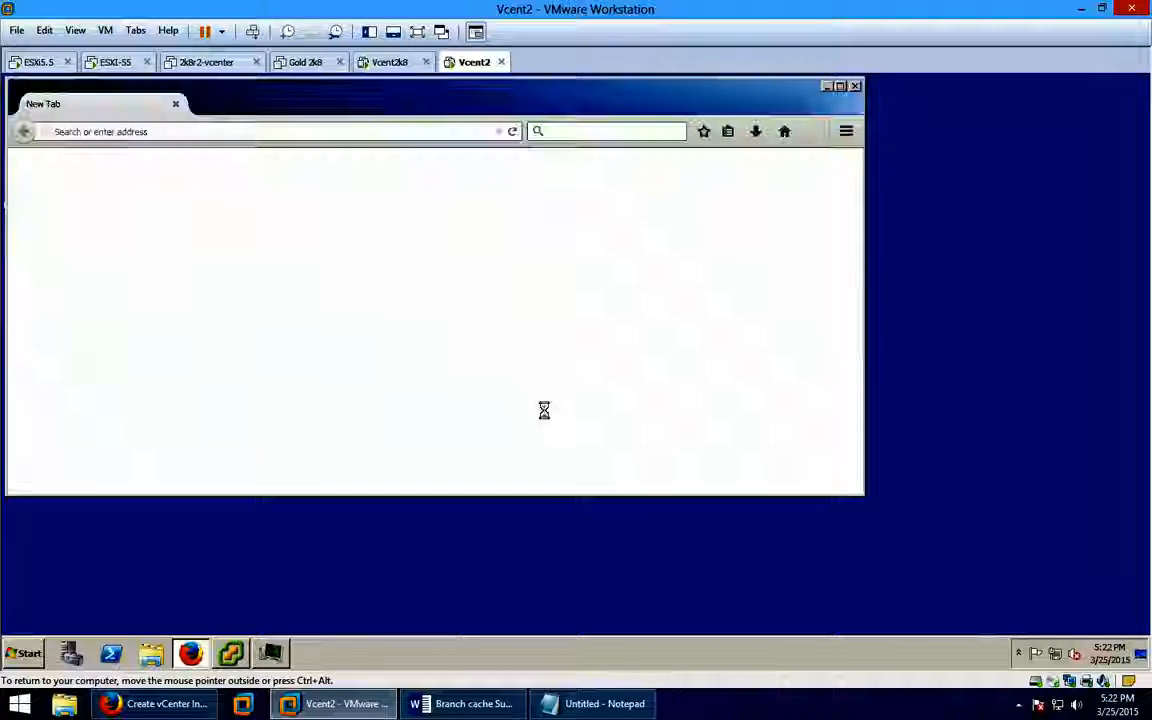
Maximize Firefox as it loads the localhost:9443/vsphere-client untrusted connection warning.
click(840, 87)
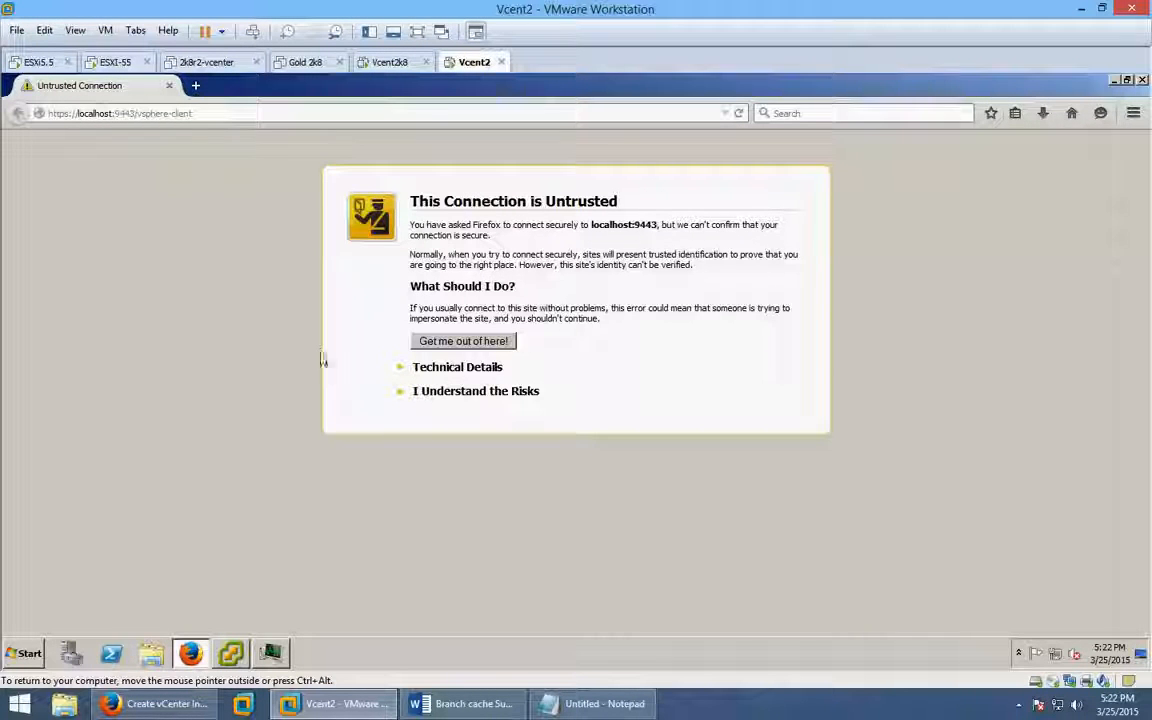
click(432, 392)
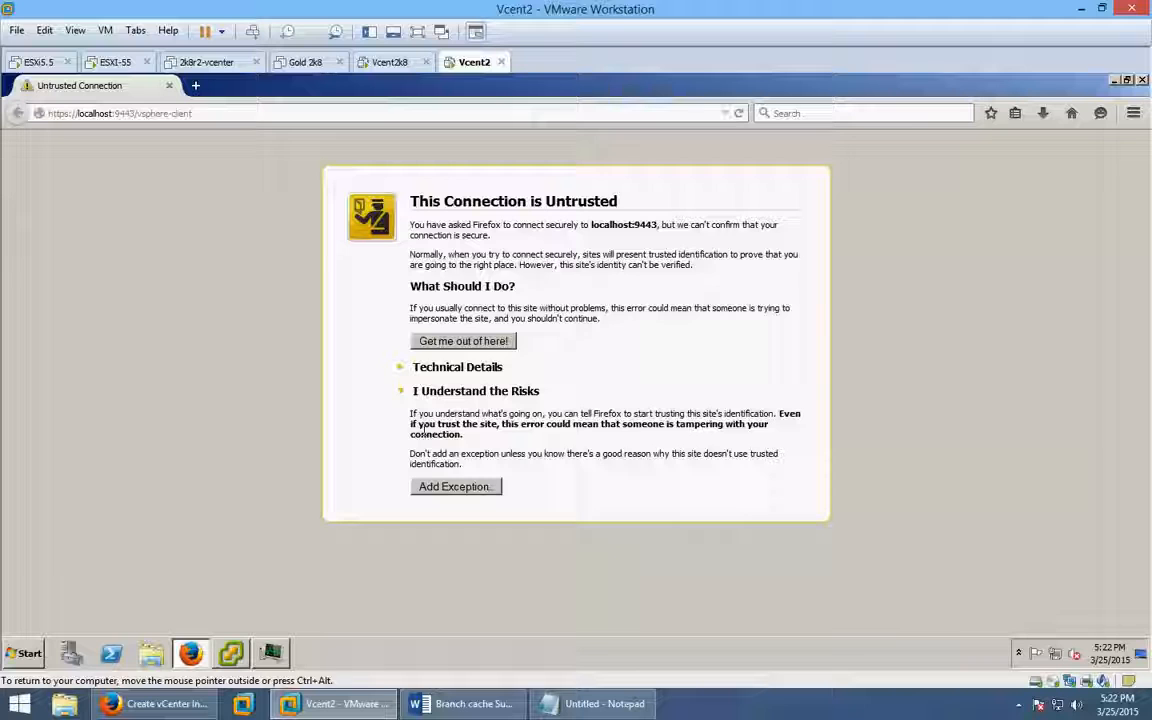
click(425, 488)
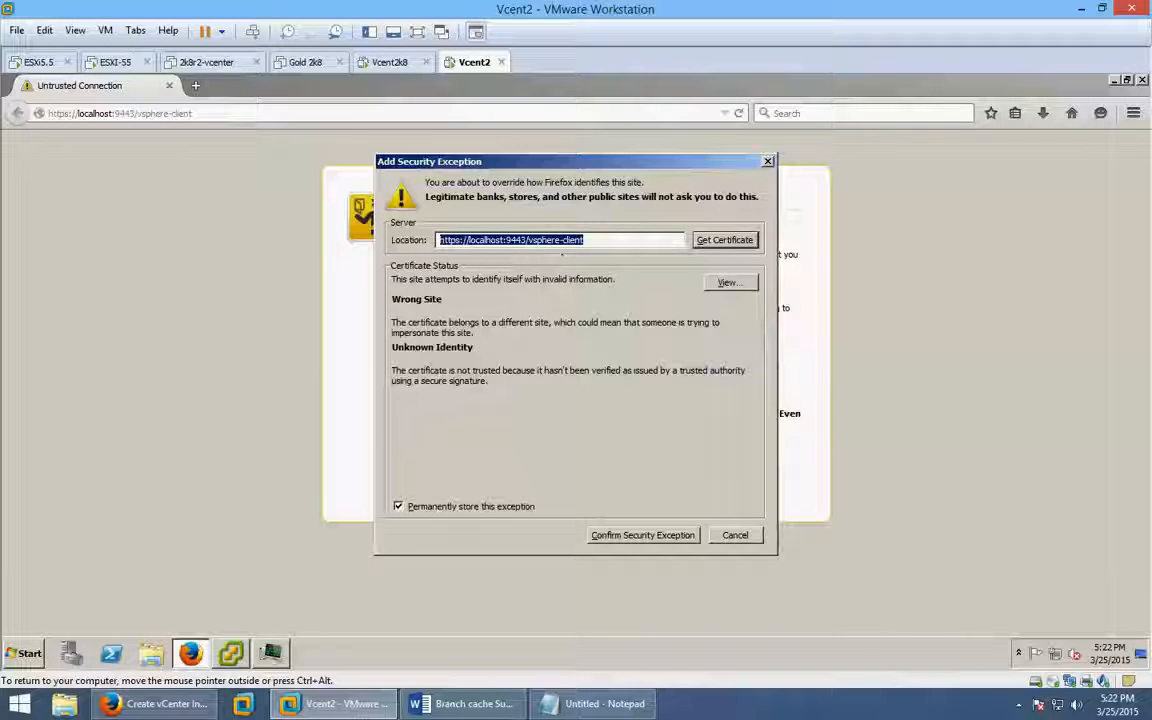
click(737, 241)
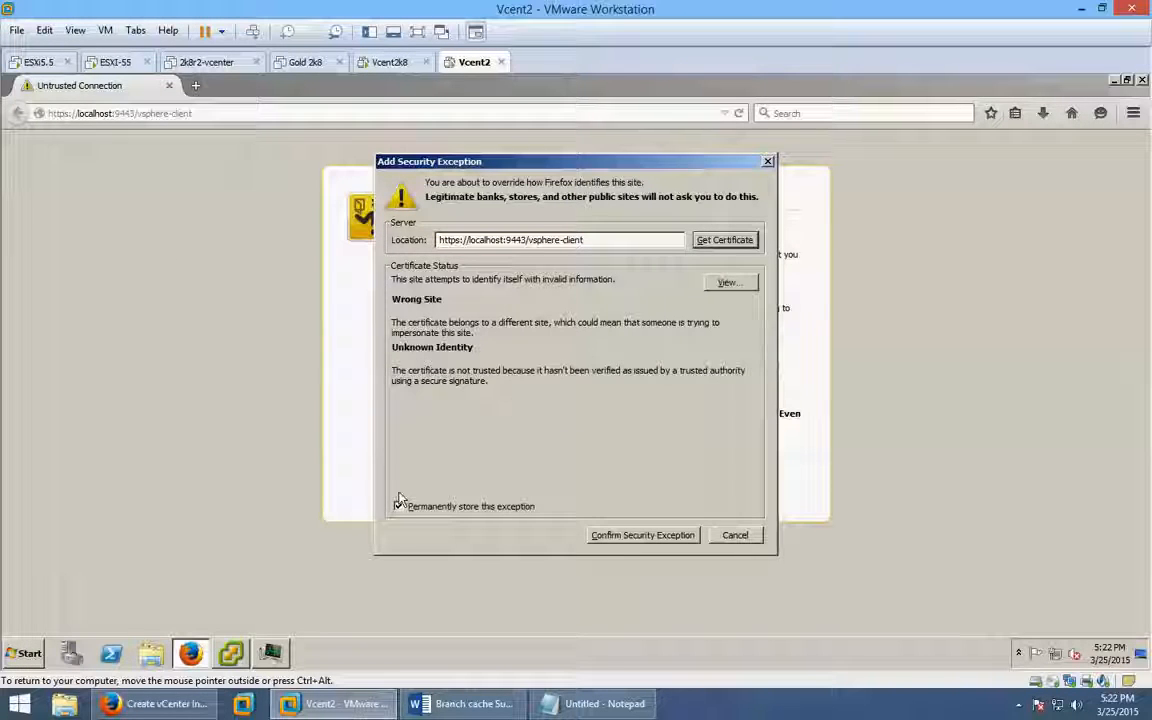
click(665, 537)
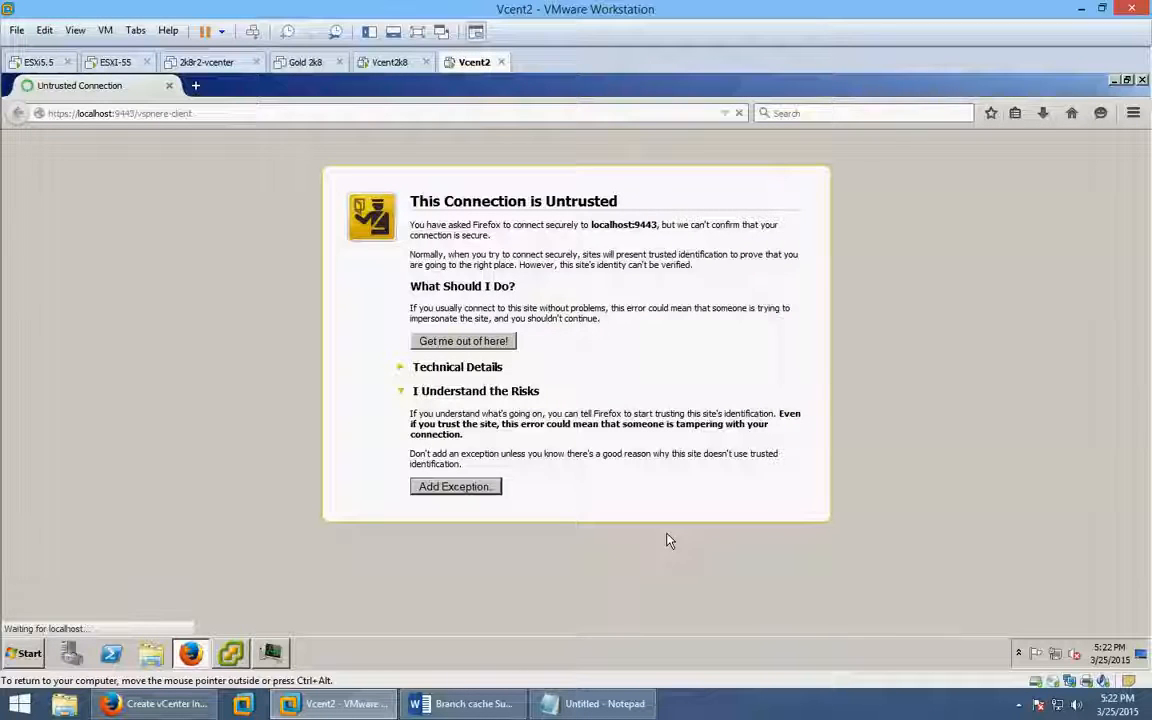
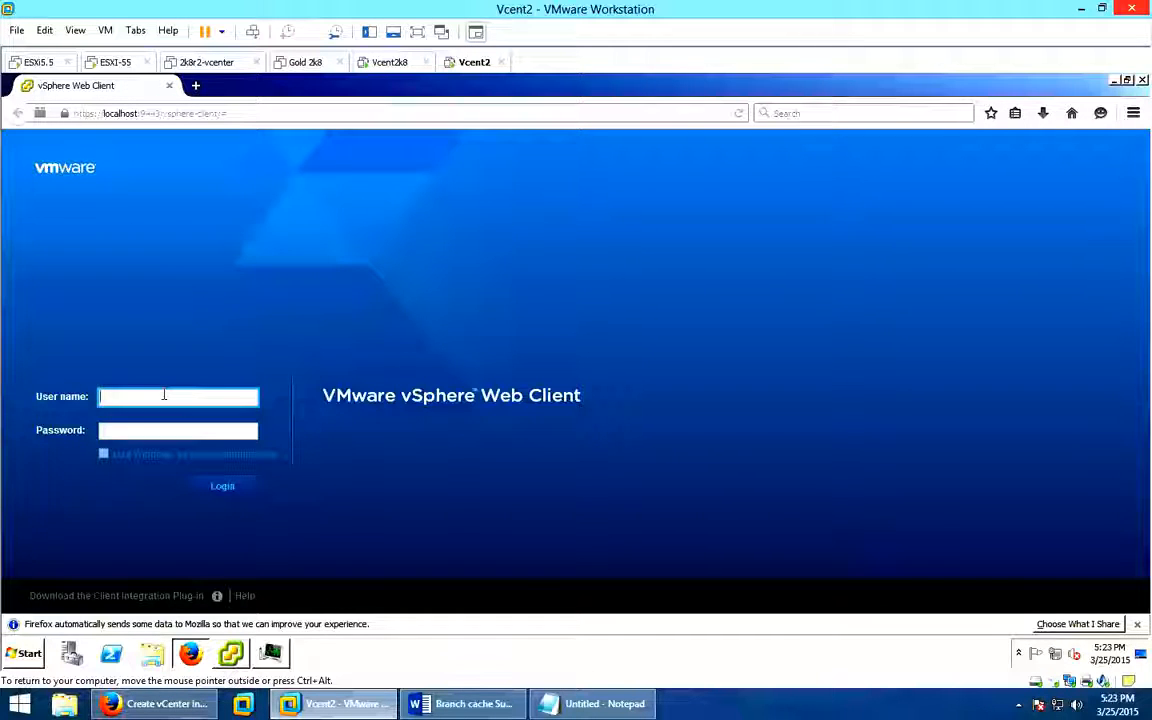
Log in to the vSphere Web Client with the SSO administrator account and its password.
text(adminis)
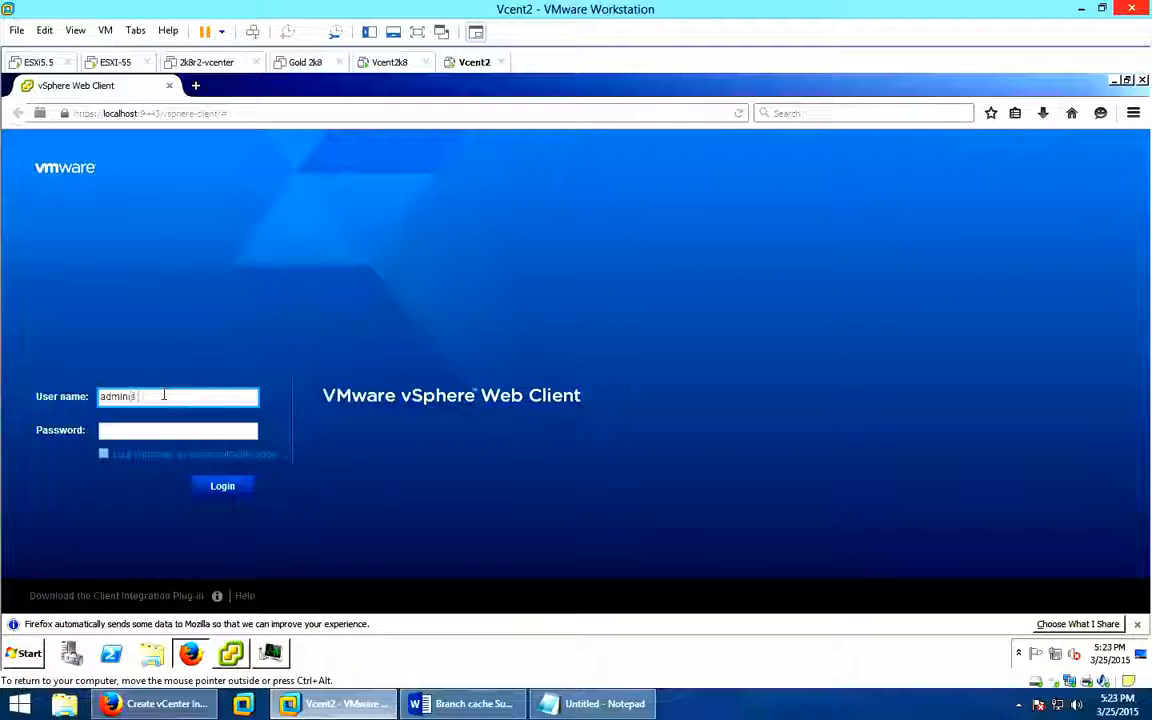
text(trator)
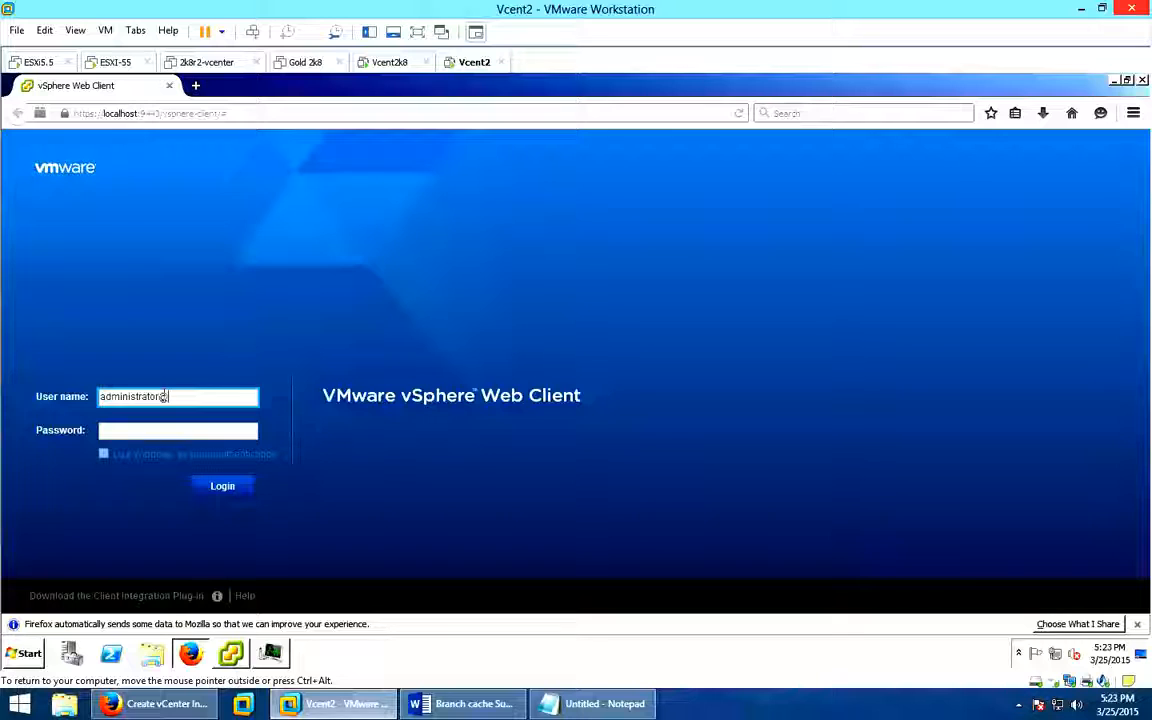
text(@vsphe)
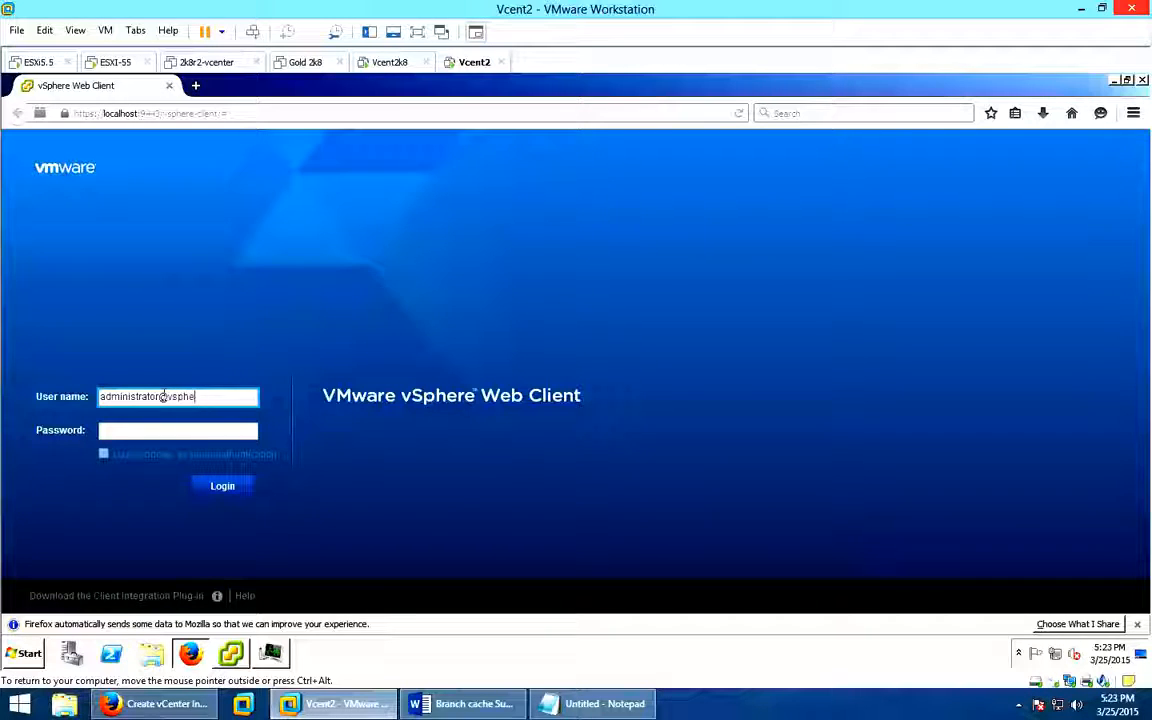
text(re.local)
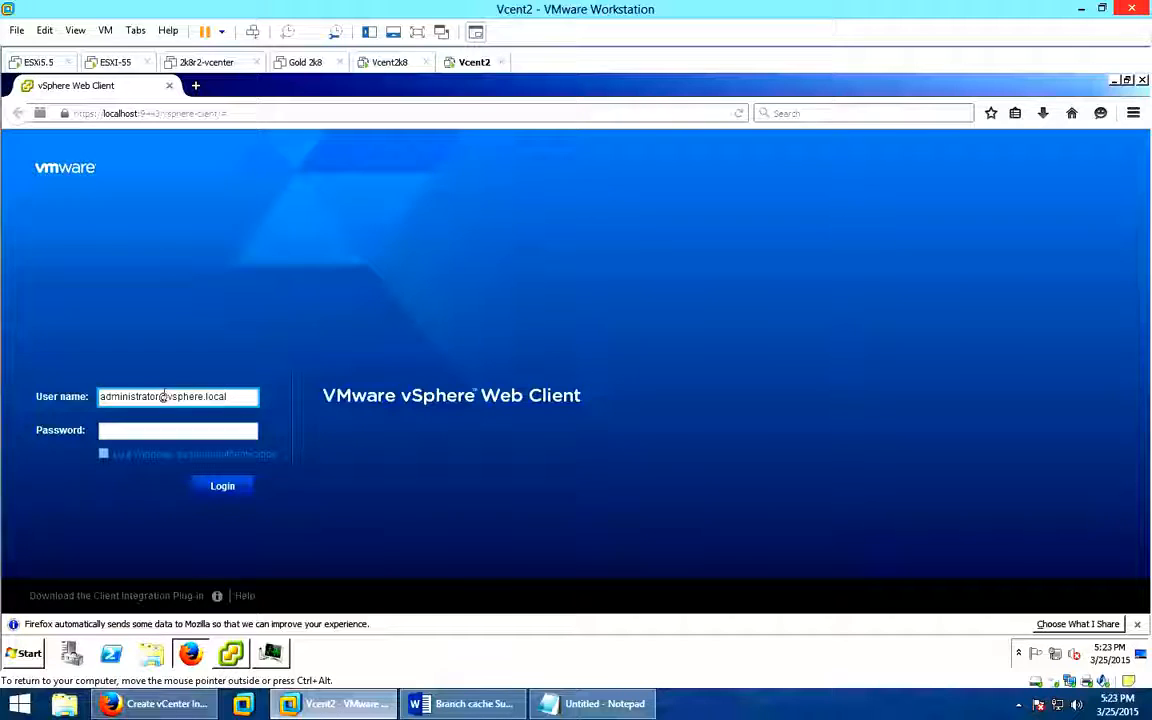
key(Tab)
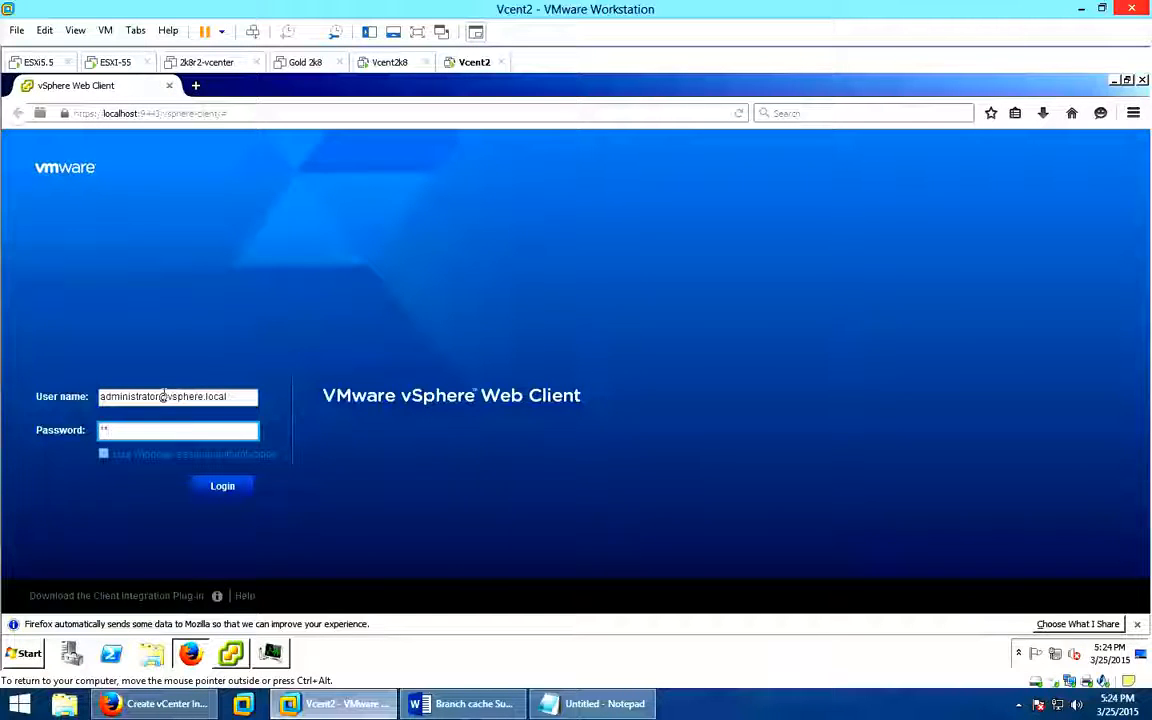
text(********)
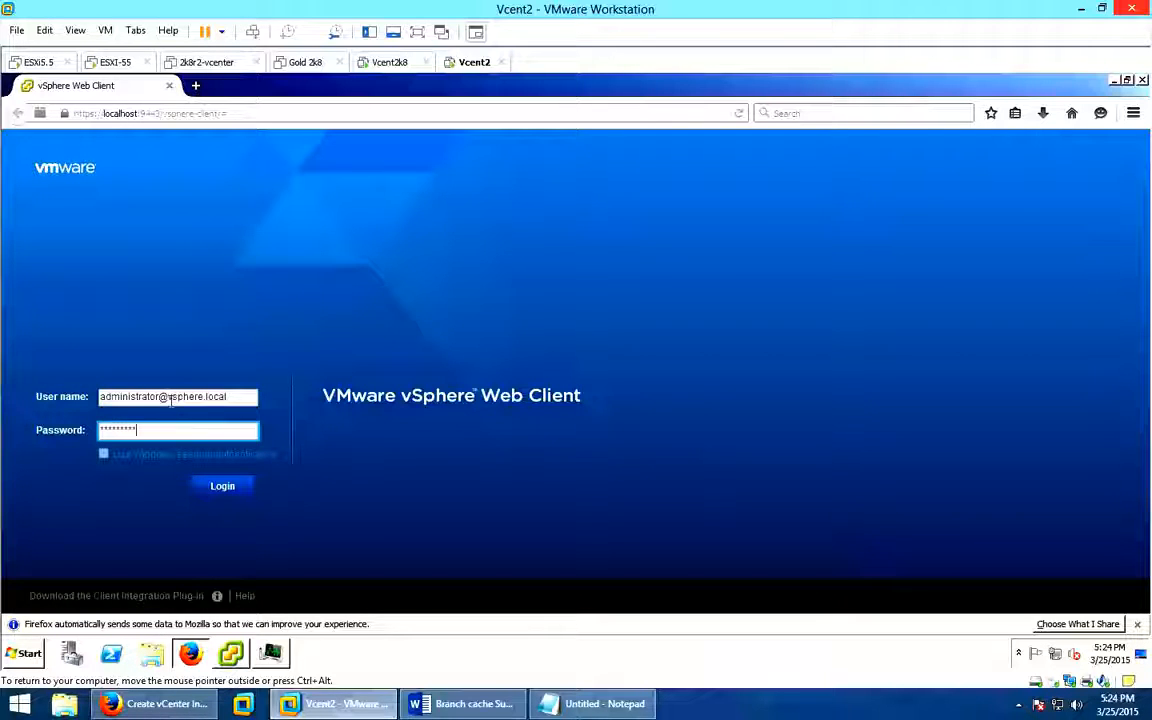
click(226, 488)
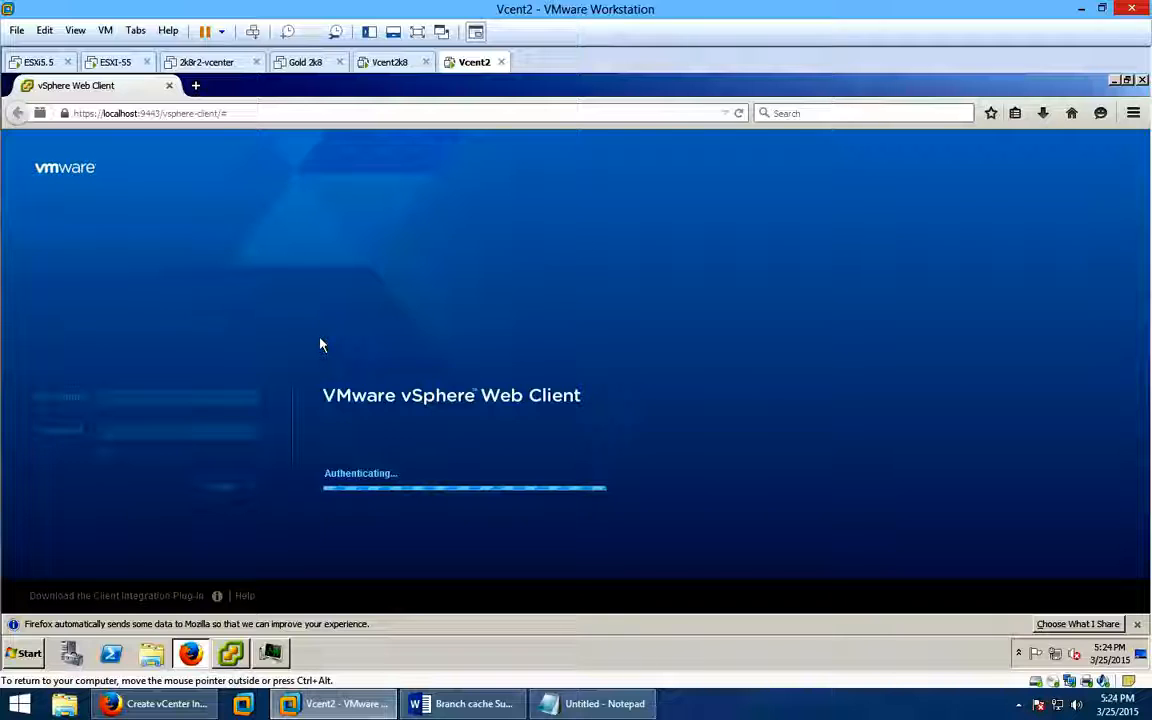
Start the VMware vSphere Client install from the vCenter Installer, then minimise the installer.
click(230, 655)
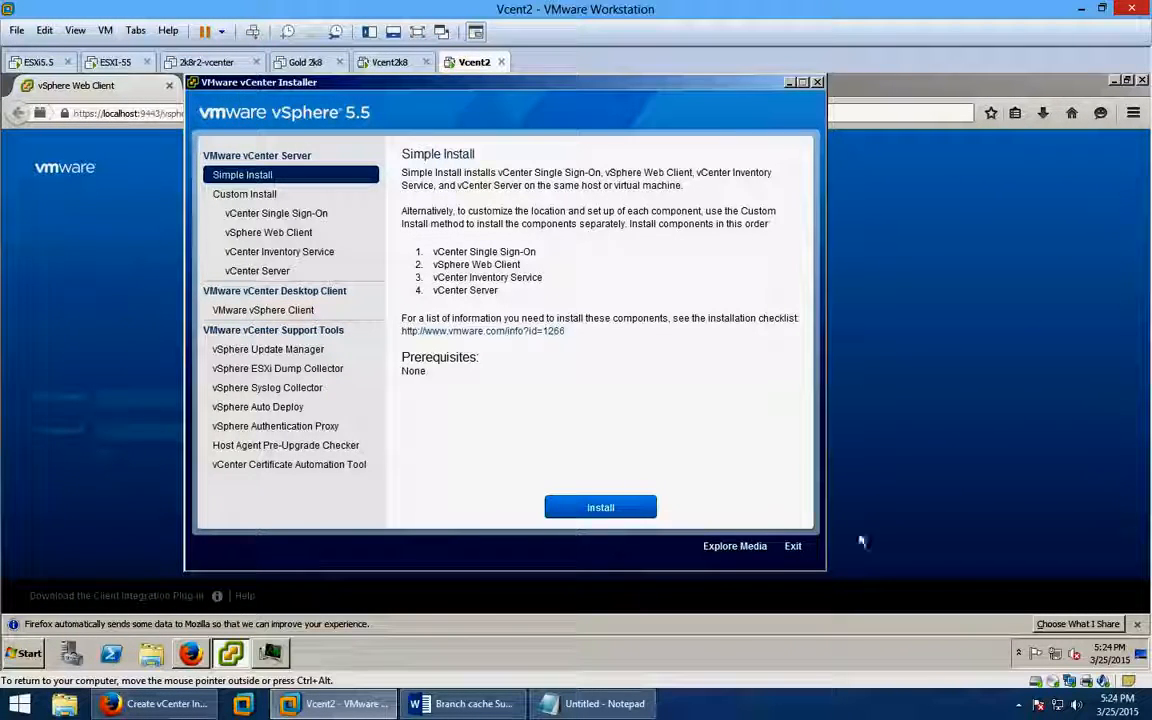
click(796, 83)
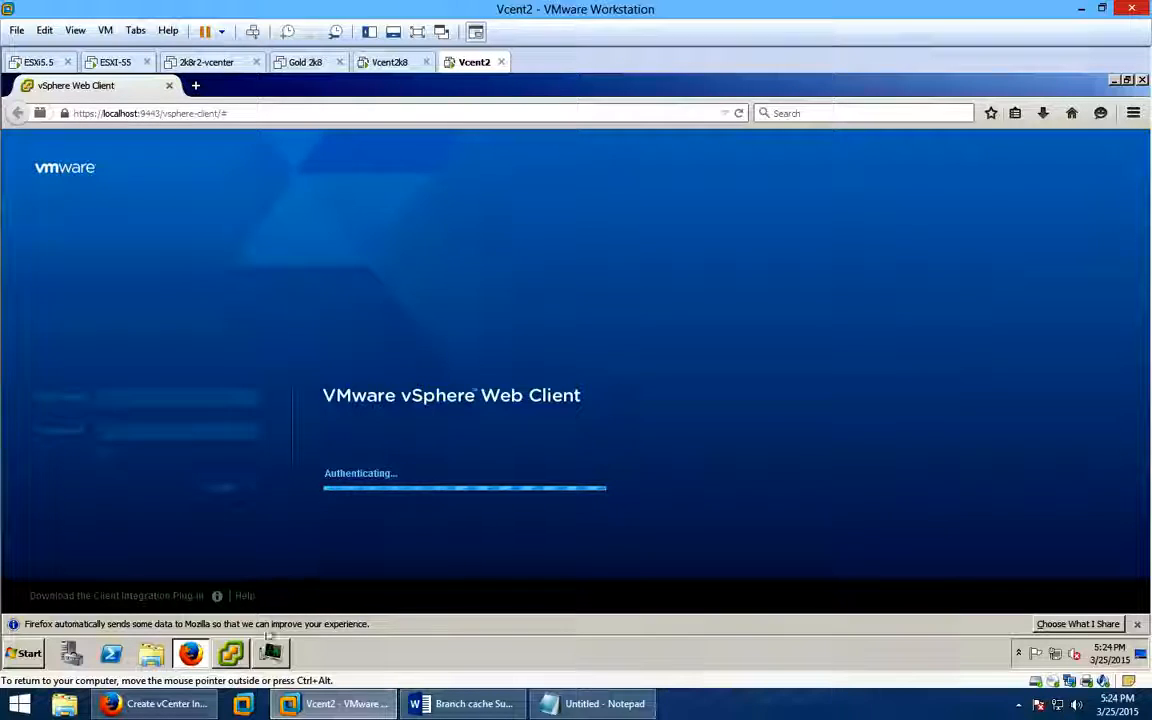
click(232, 654)
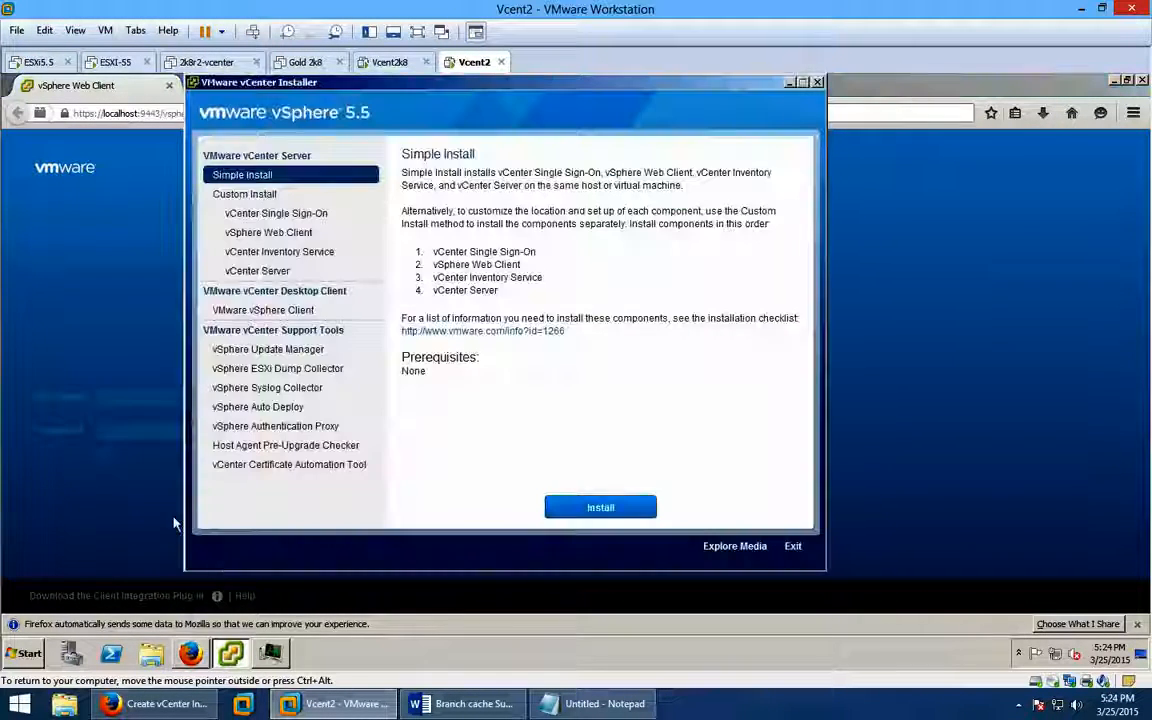
click(300, 312)
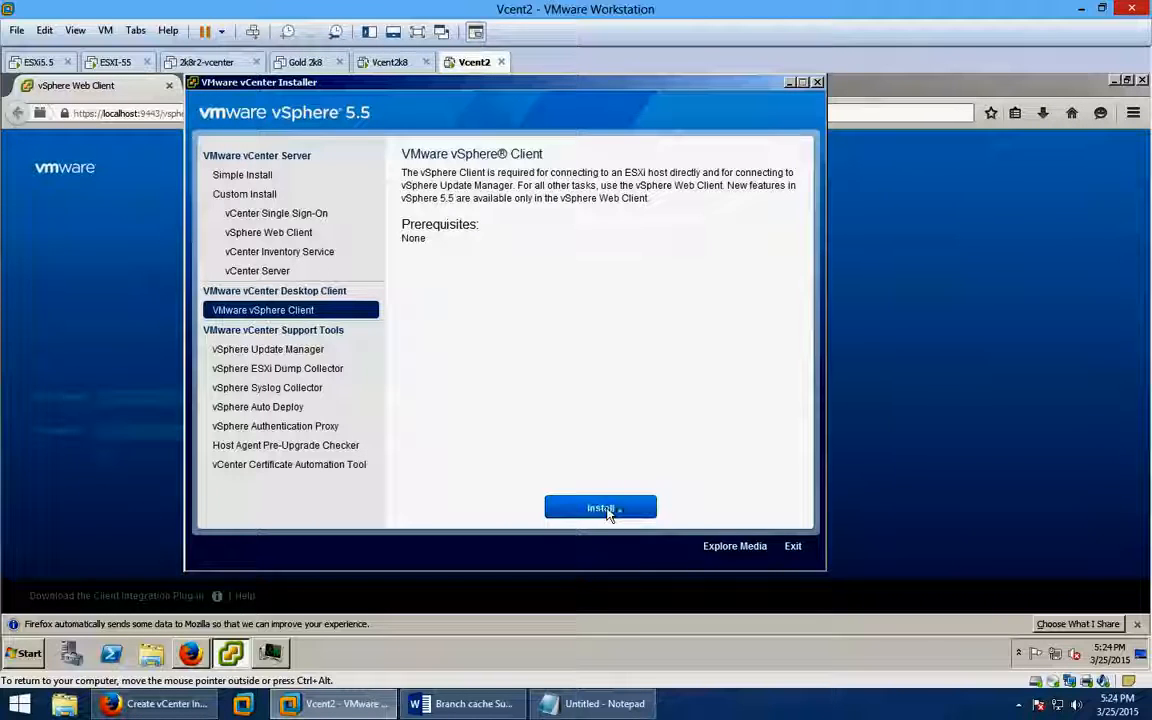
click(607, 512)
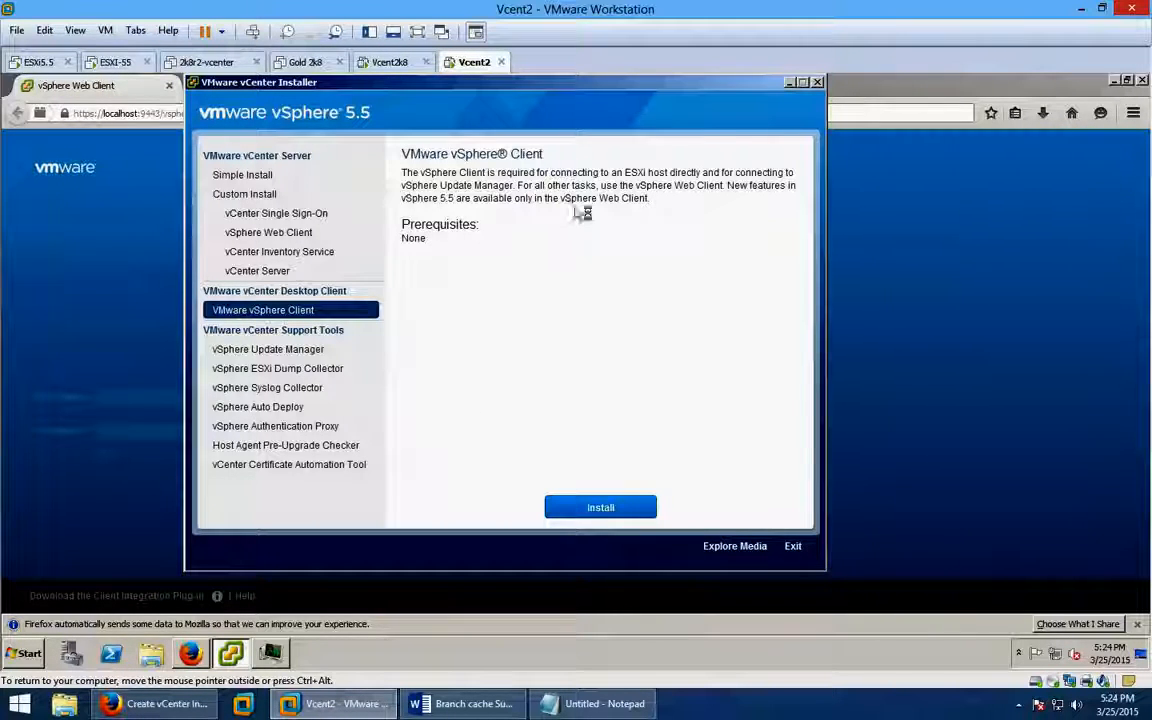
click(789, 83)
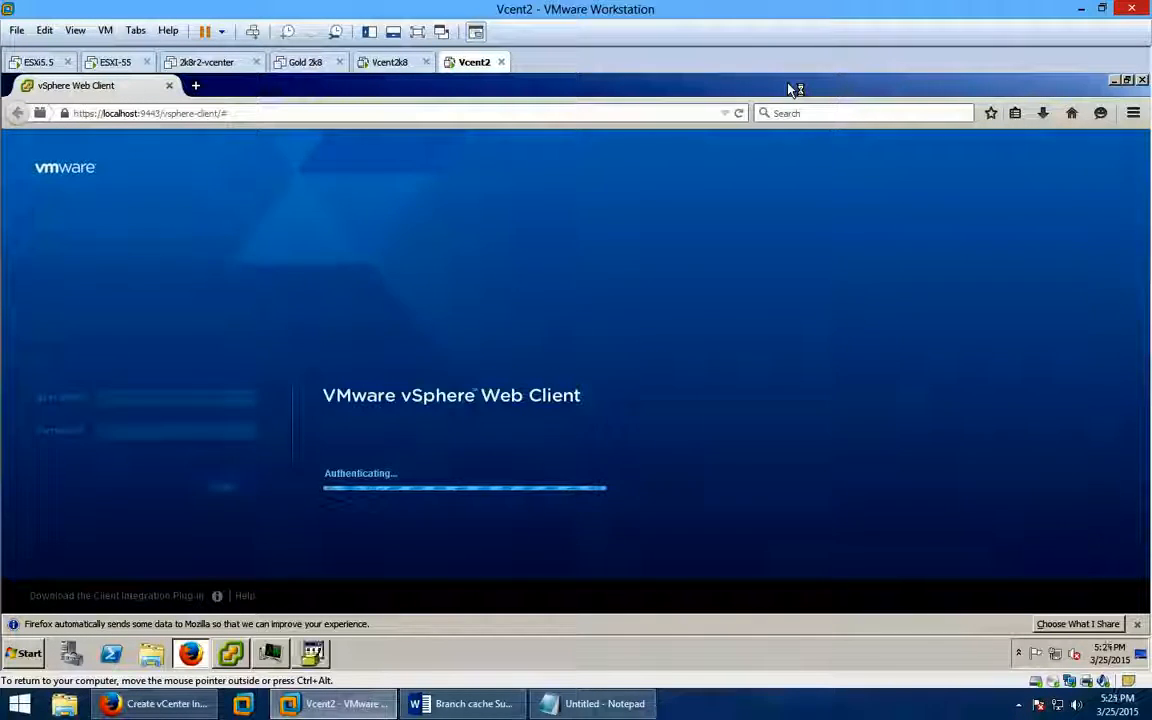
Bring up the vSphere Client setup and move its extraction progress window lower.
click(313, 655)
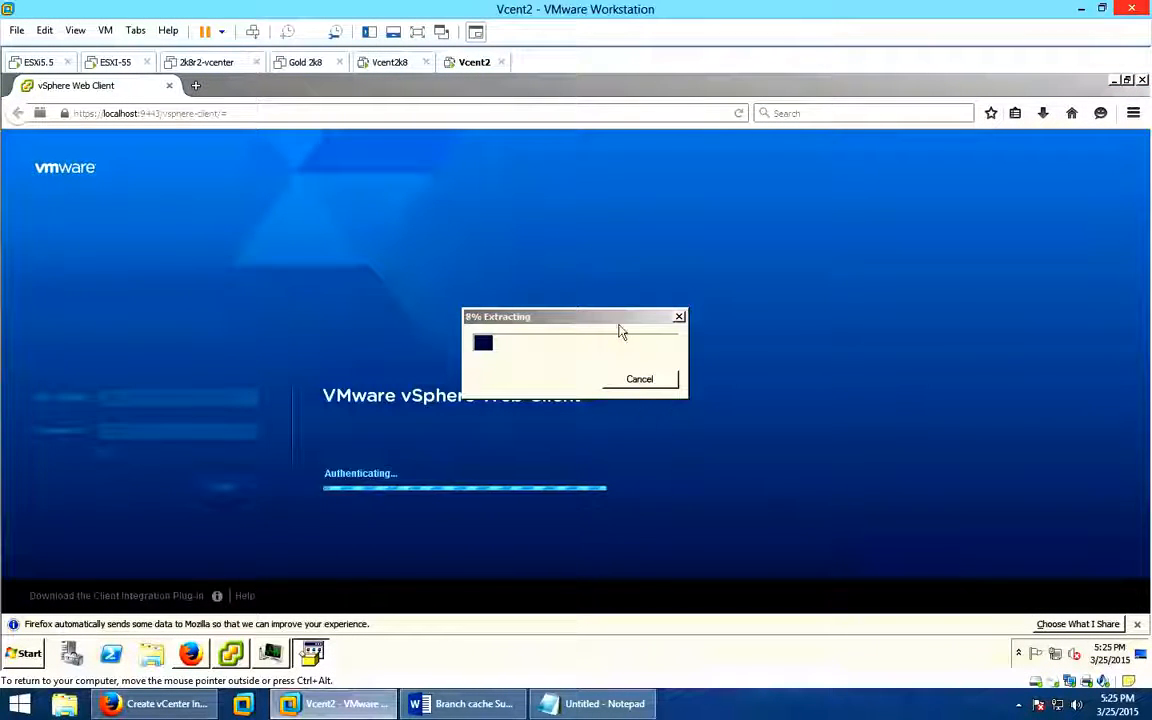
drag(625, 318, 628, 633)
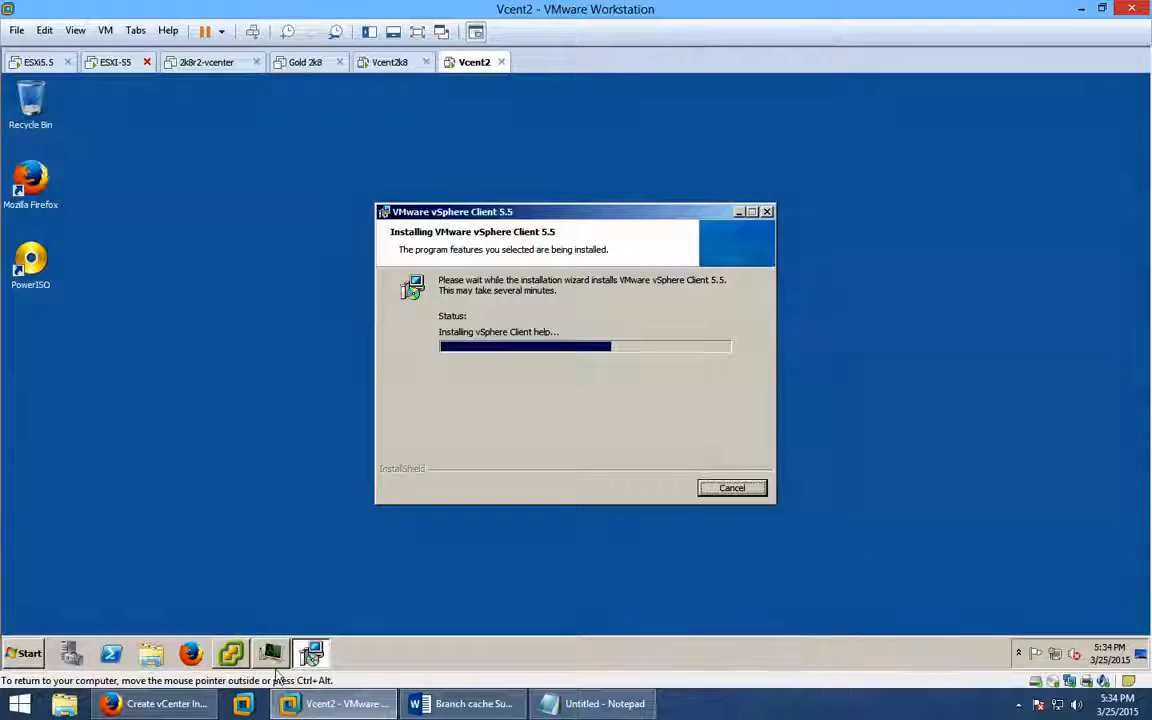
Launch vSphere Web Client from Start > All Programs > VMware > VMware vSphere Web Client.
click(22, 654)
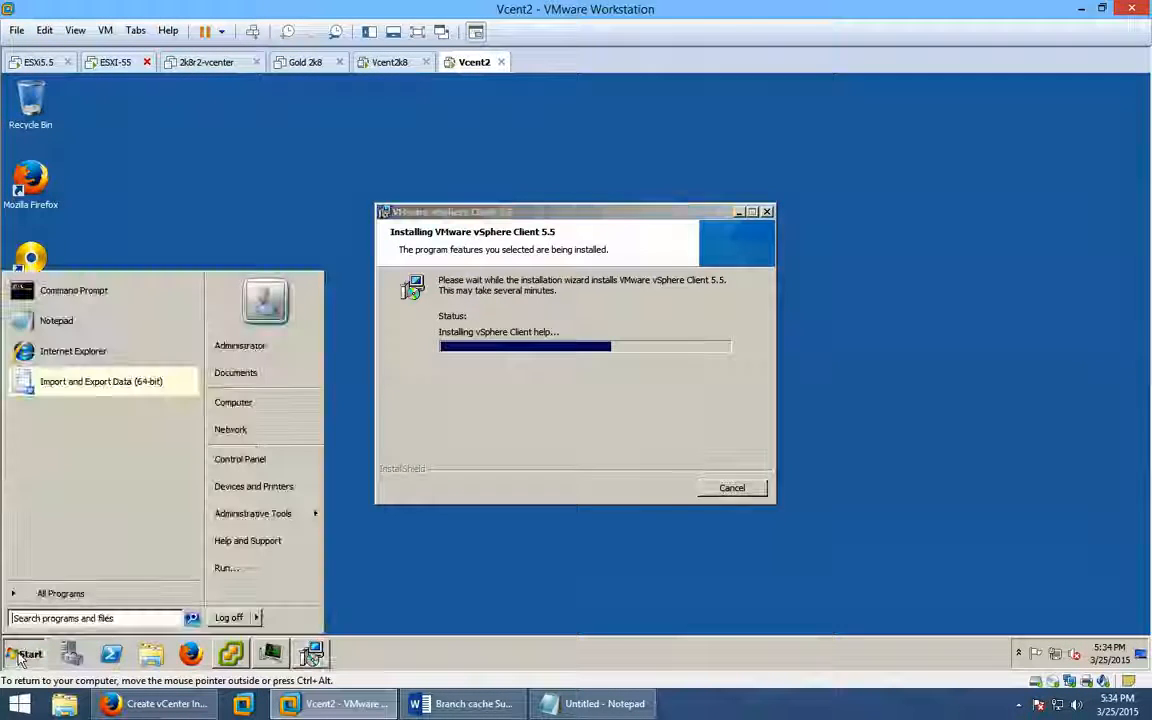
click(75, 595)
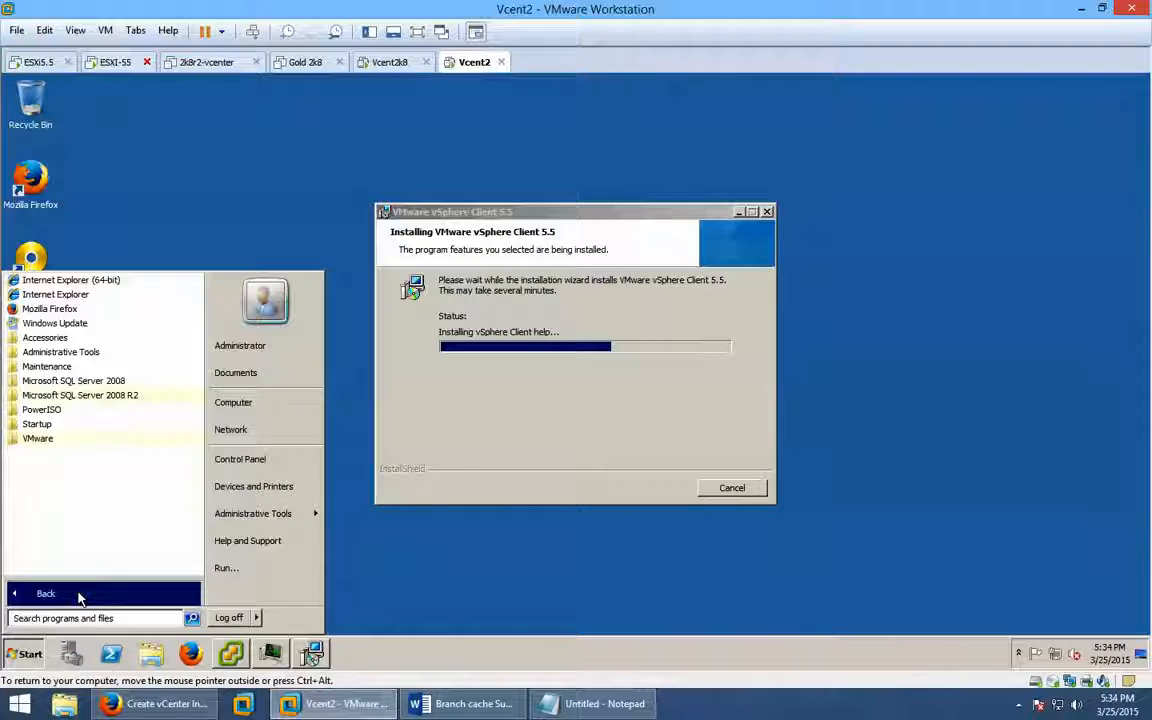
click(37, 438)
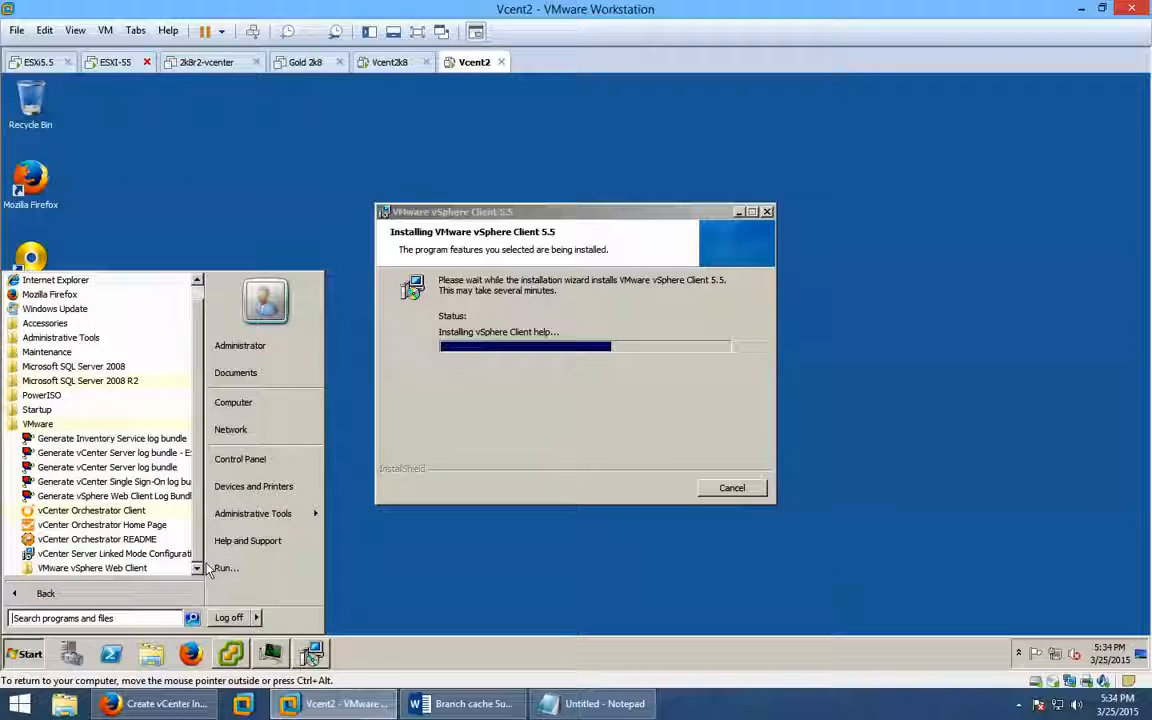
click(100, 568)
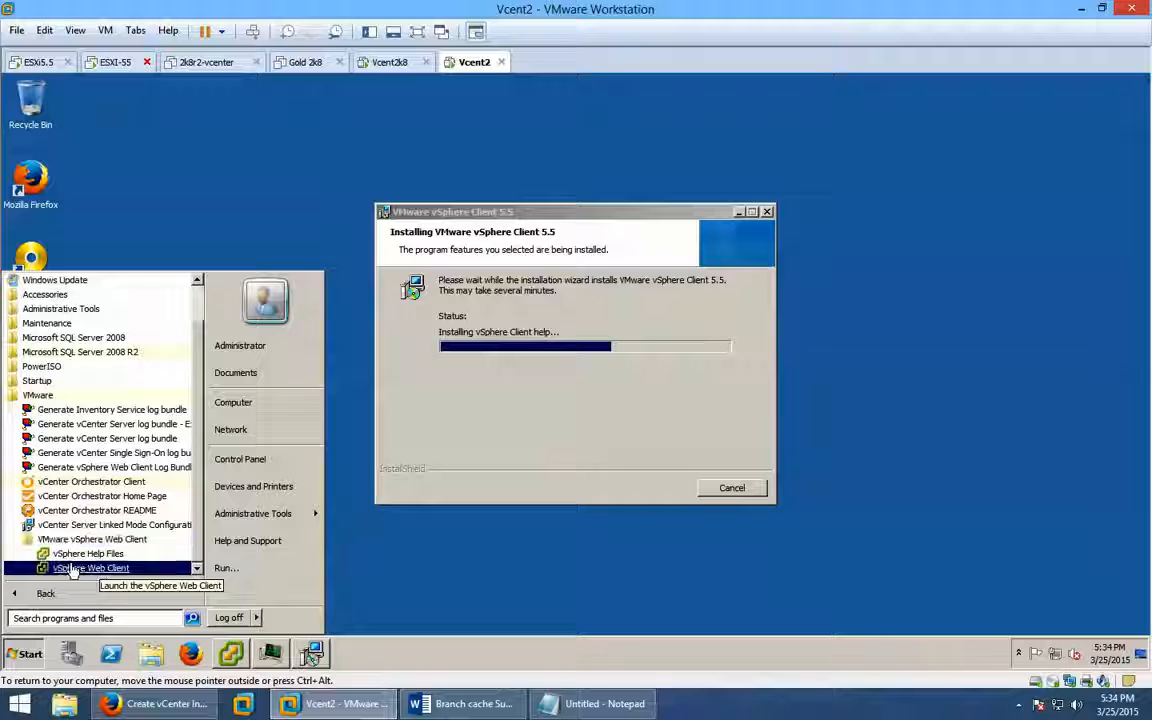
click(74, 568)
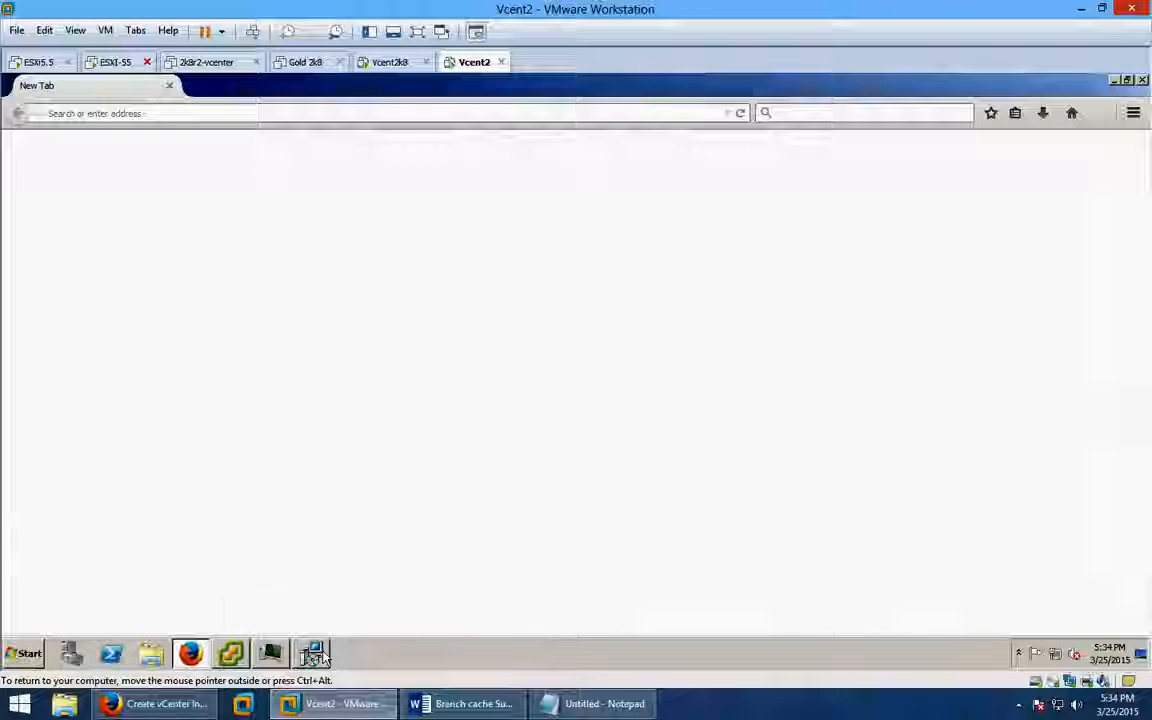
mouse_move(320, 655)
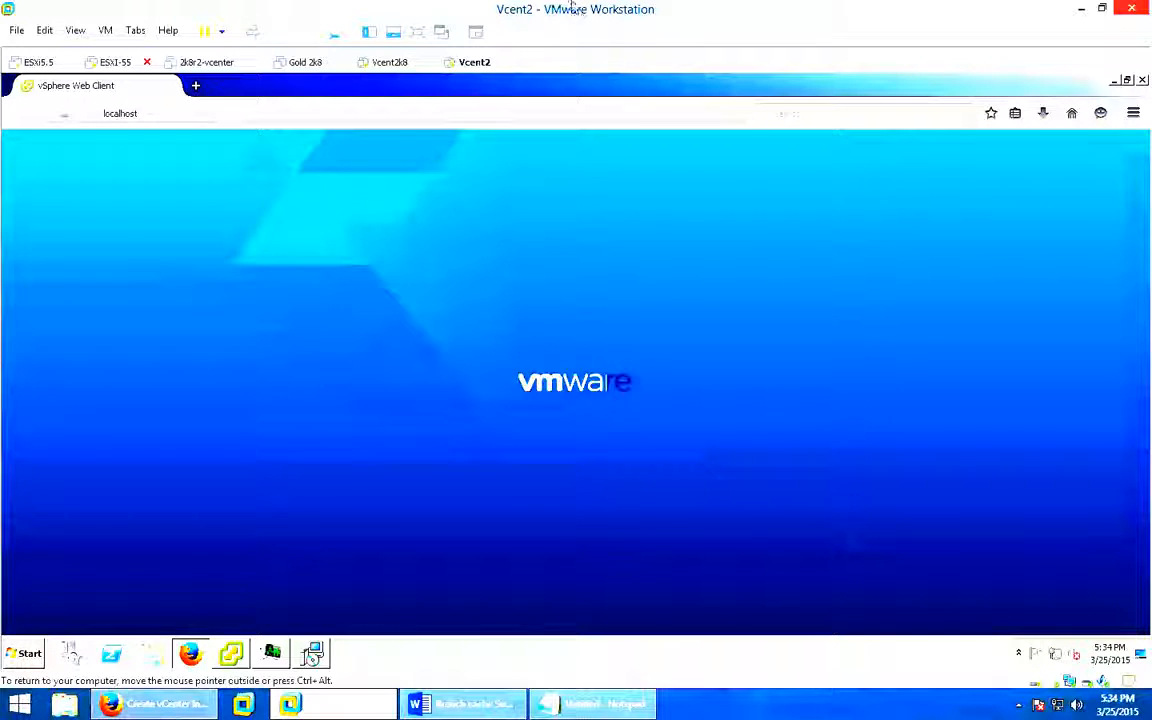
click(368, 33)
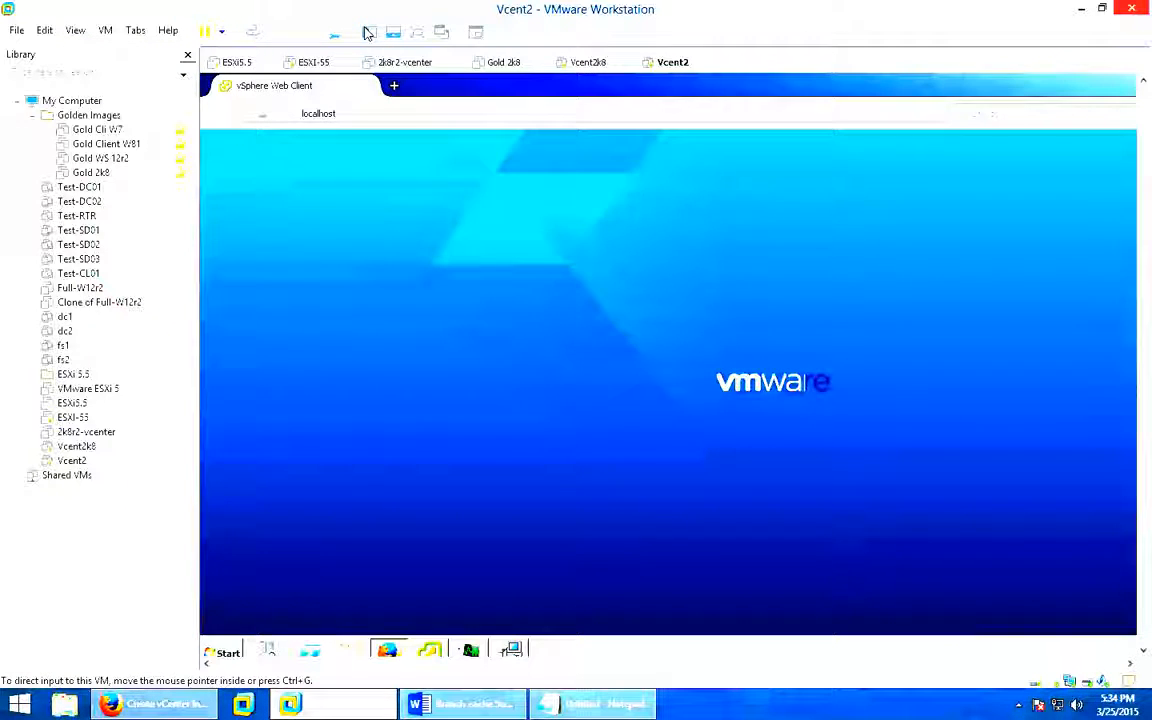
click(368, 33)
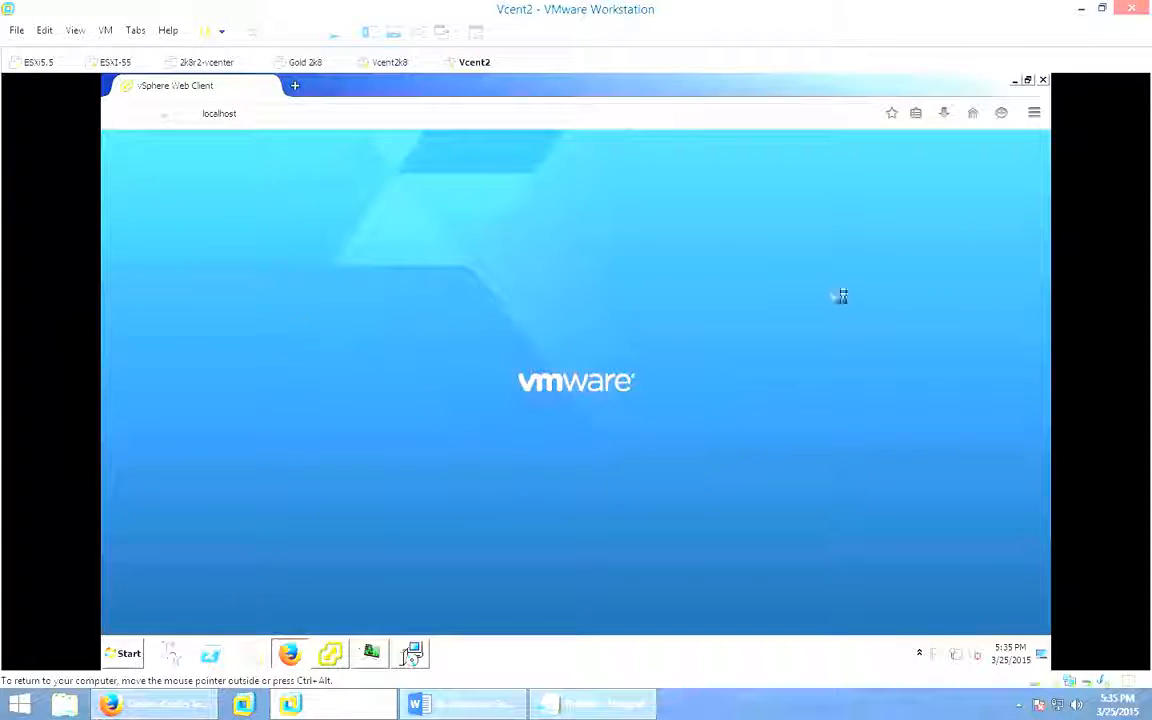
click(372, 38)
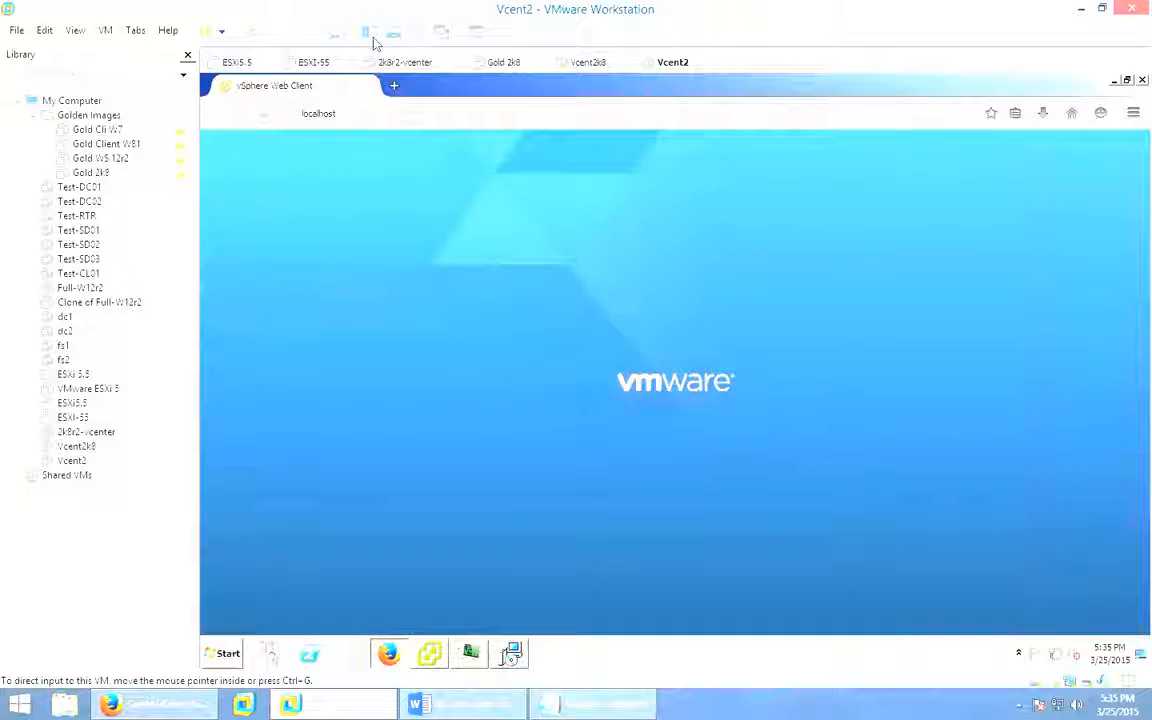
click(375, 42)
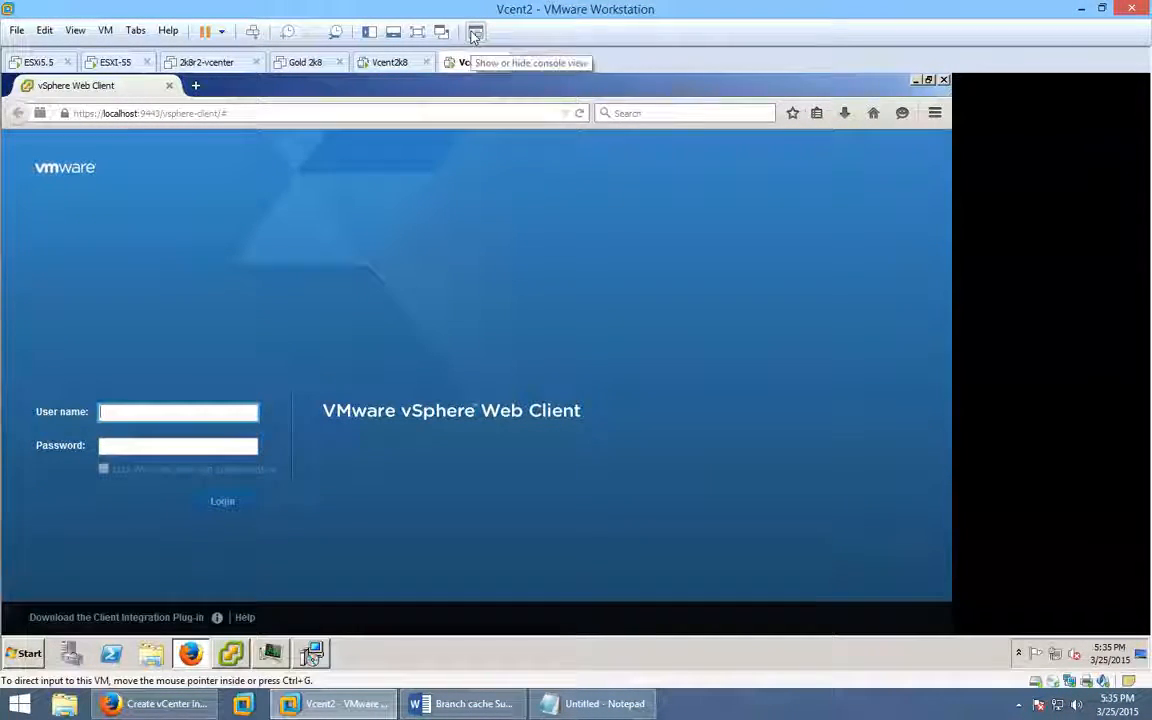
click(475, 33)
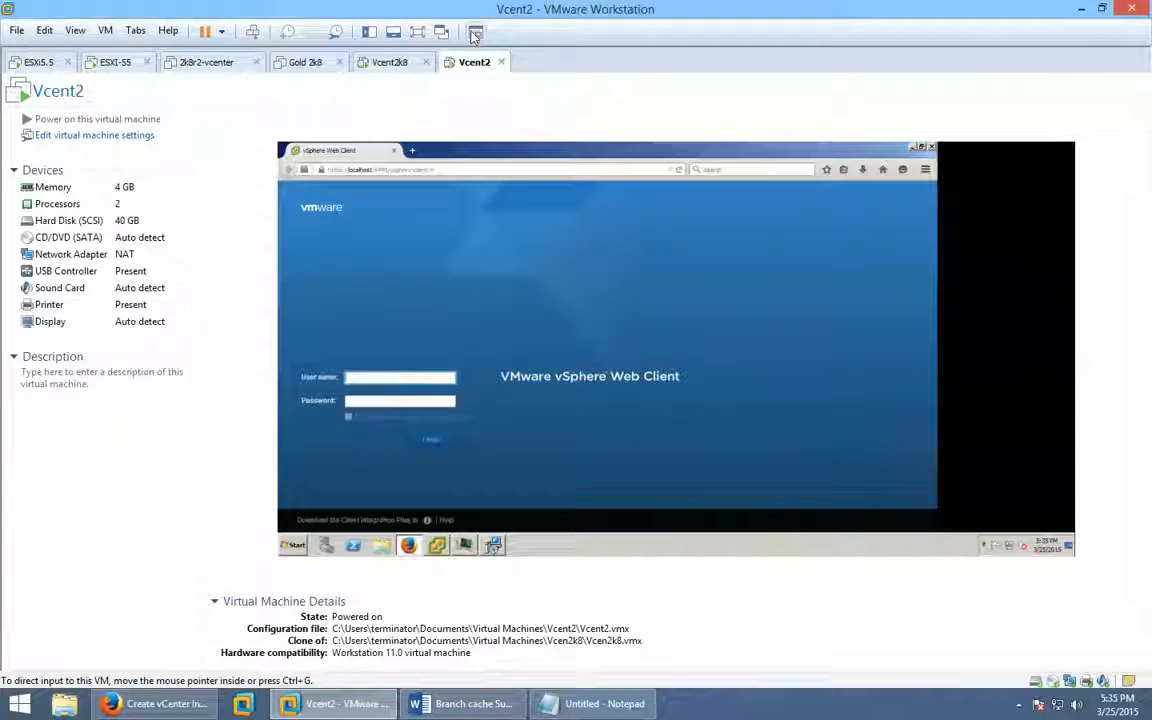
click(475, 36)
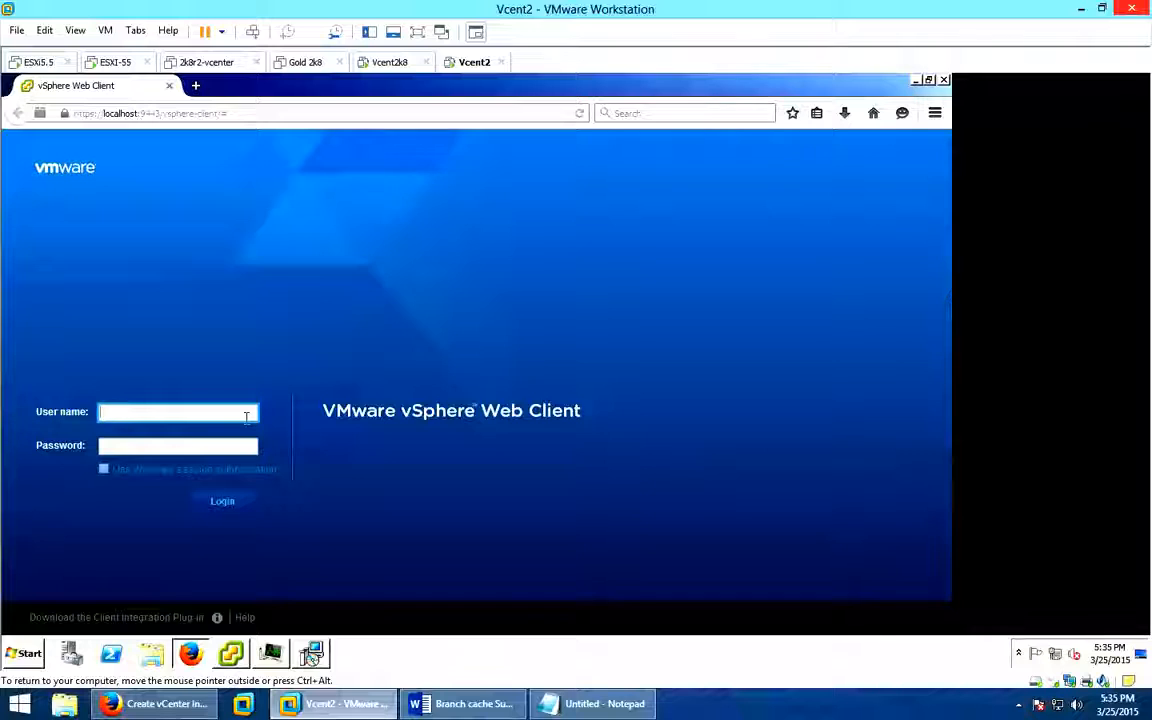
Sign in to the web client with the administrator account name and password.
text(administ)
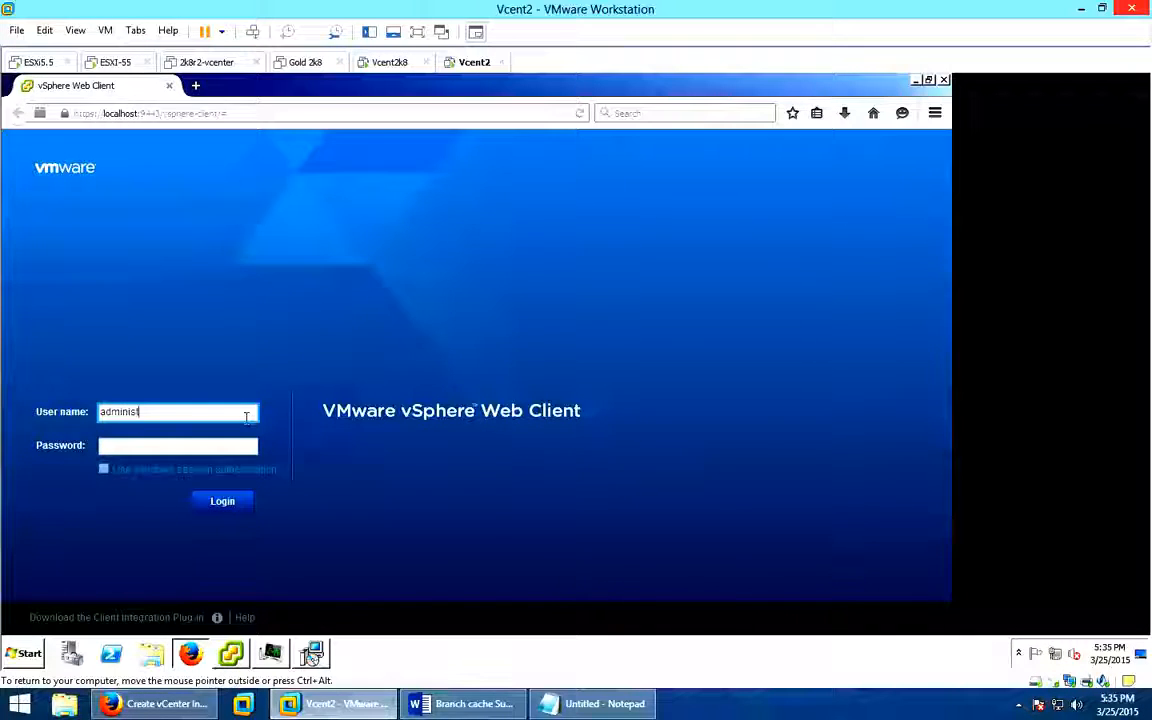
text(rator@v)
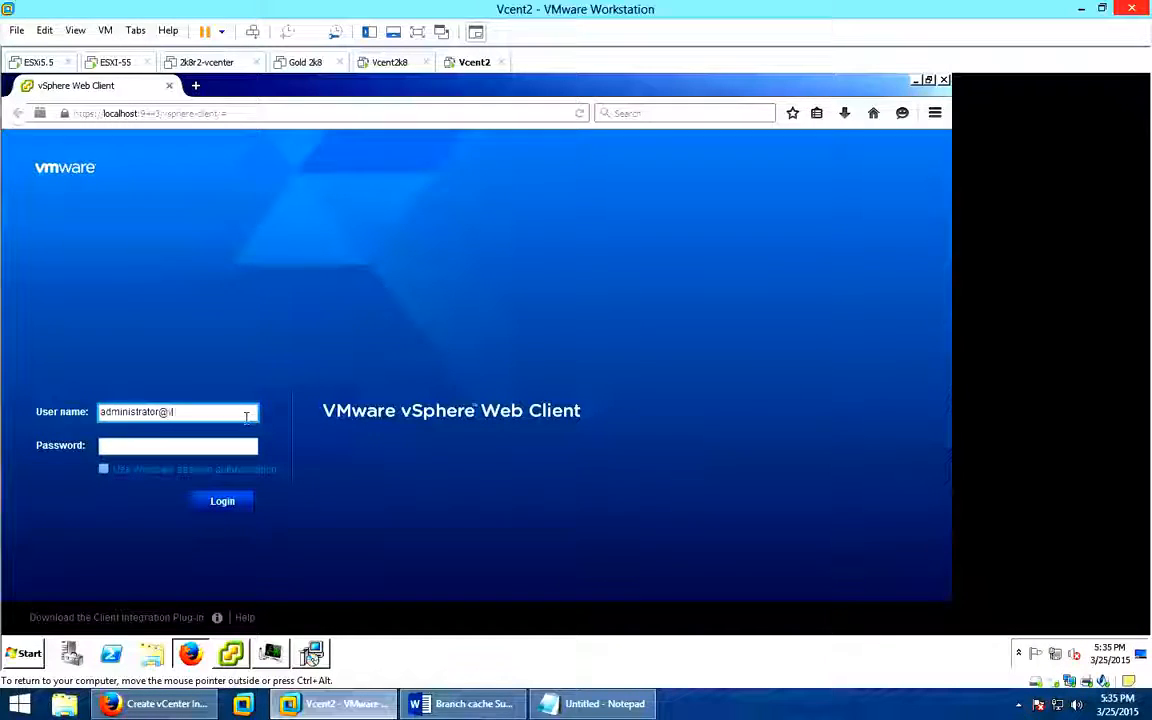
text(sph)
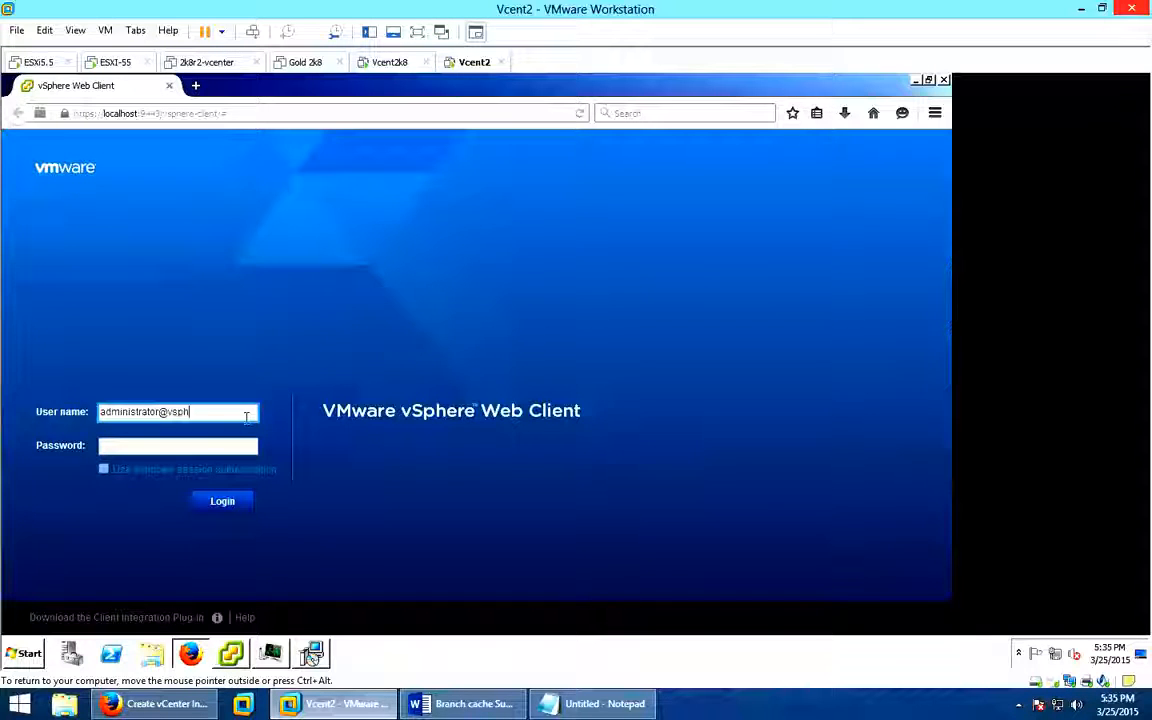
text(ere.loa)
text(al)
key(Tab)
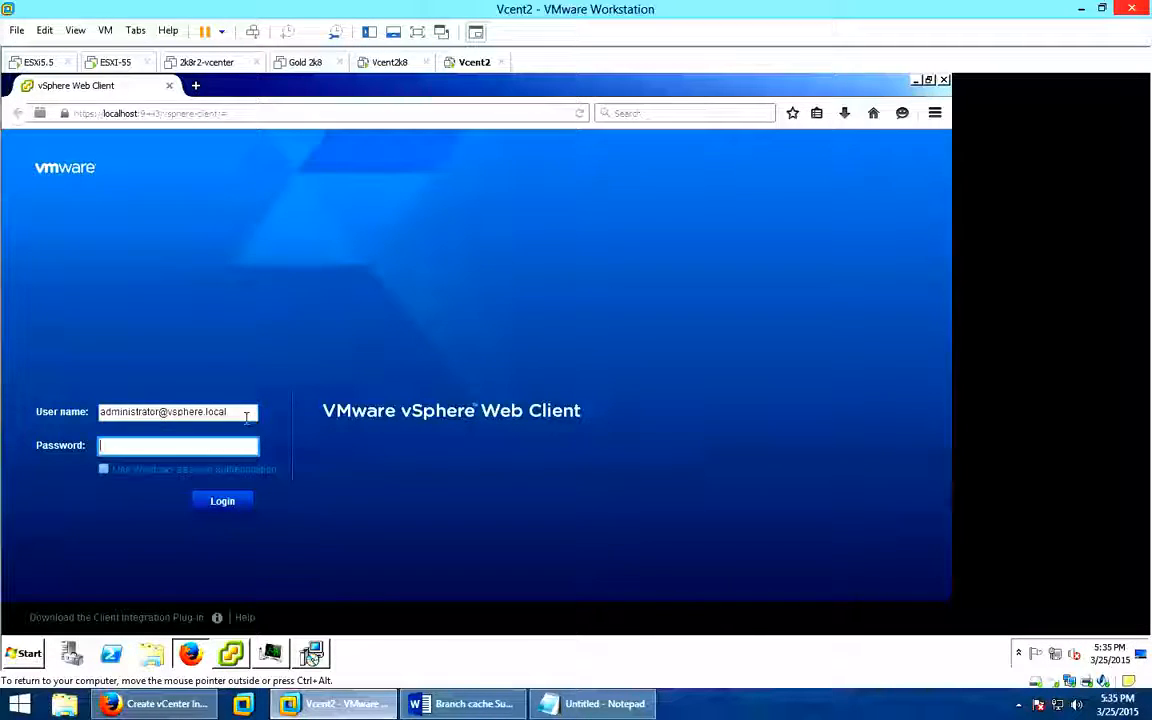
text(*******)
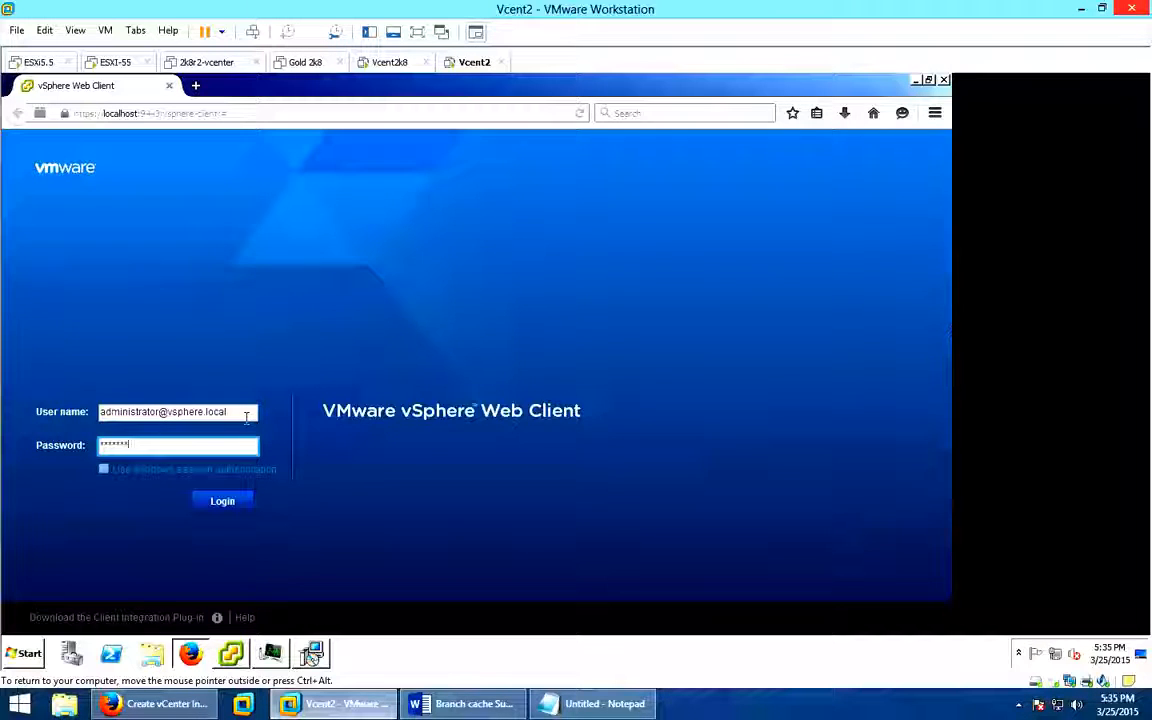
key(Return)
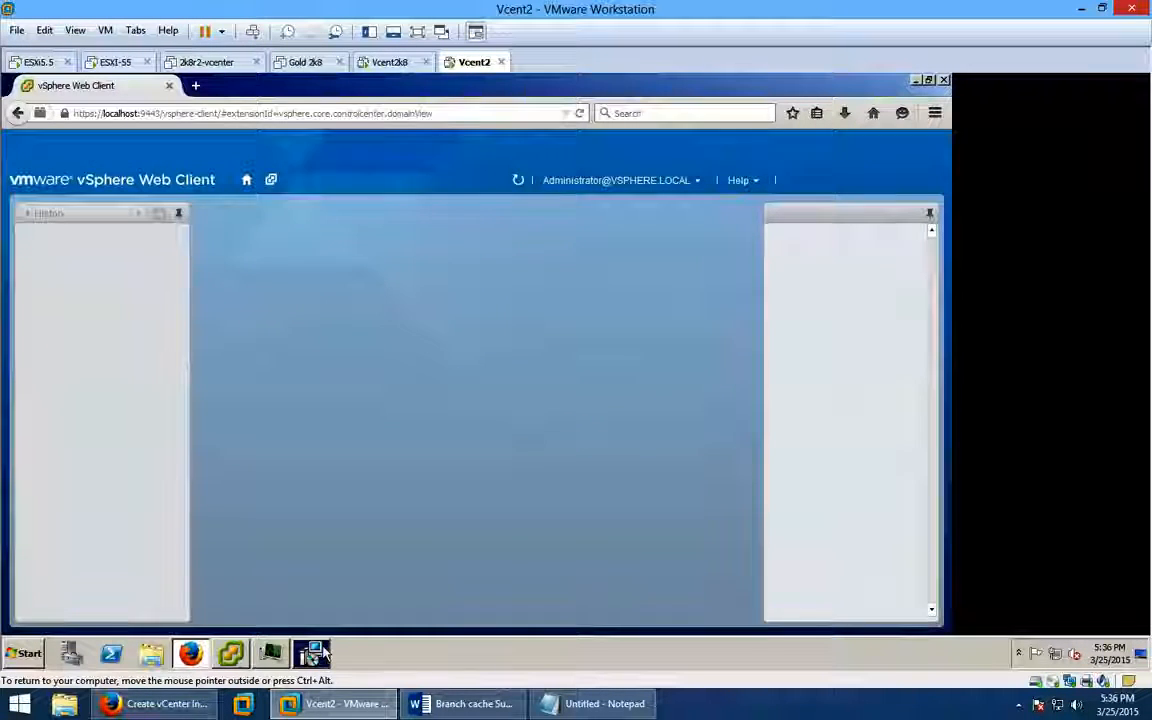
Close the finished vSphere Client installer and dismiss the expiring licence-key notice (59 days left).
click(314, 653)
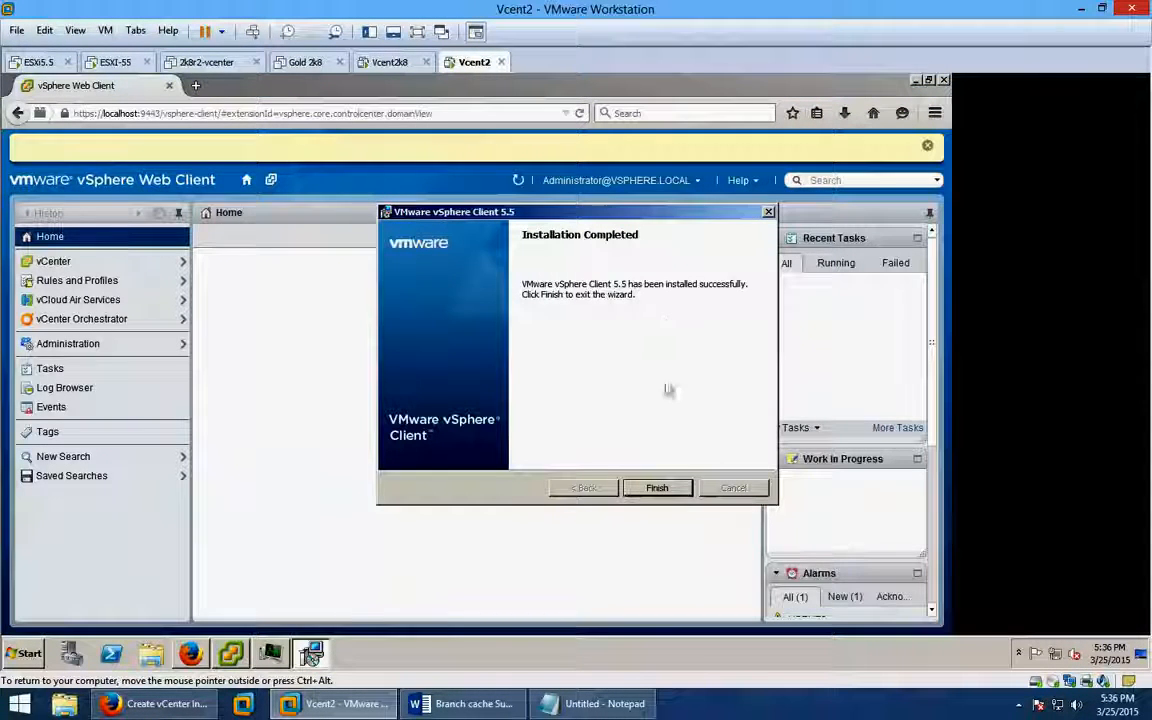
click(657, 487)
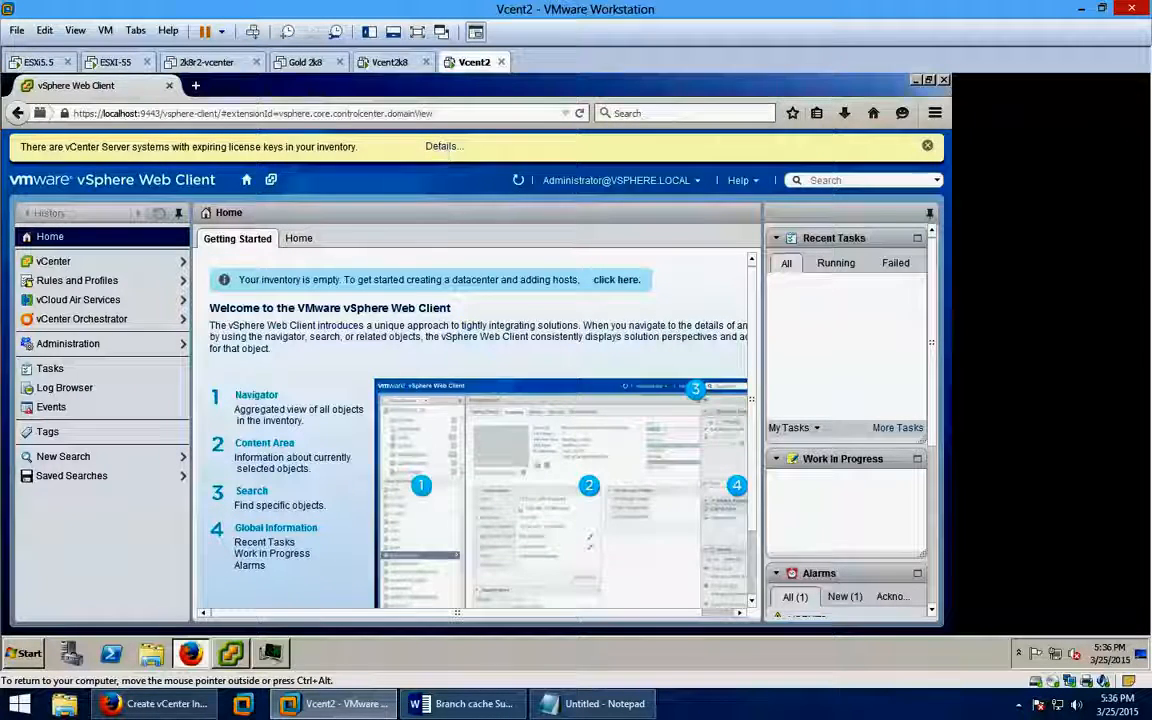
click(438, 147)
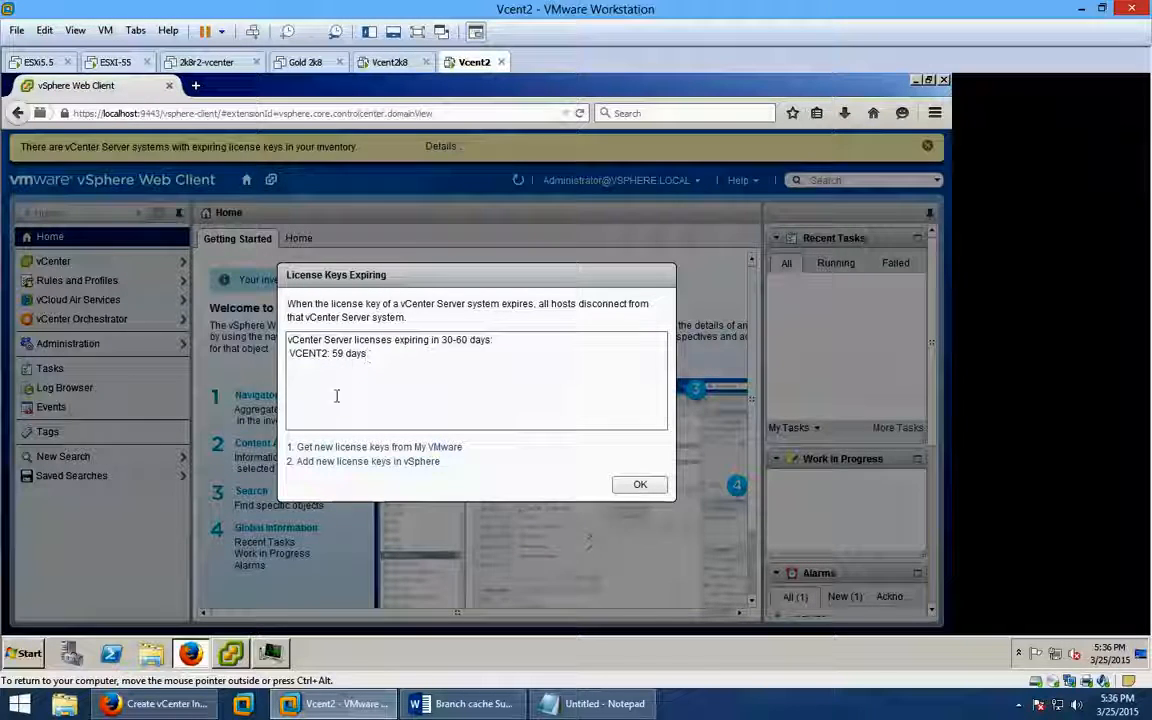
click(639, 486)
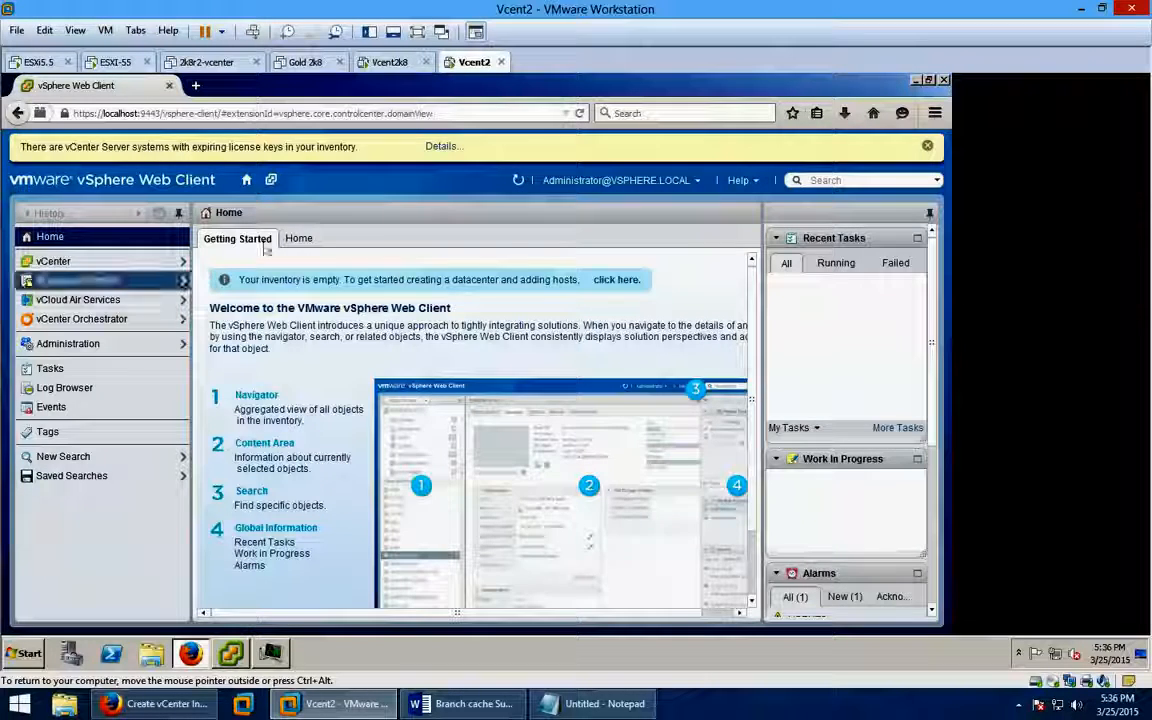
click(928, 146)
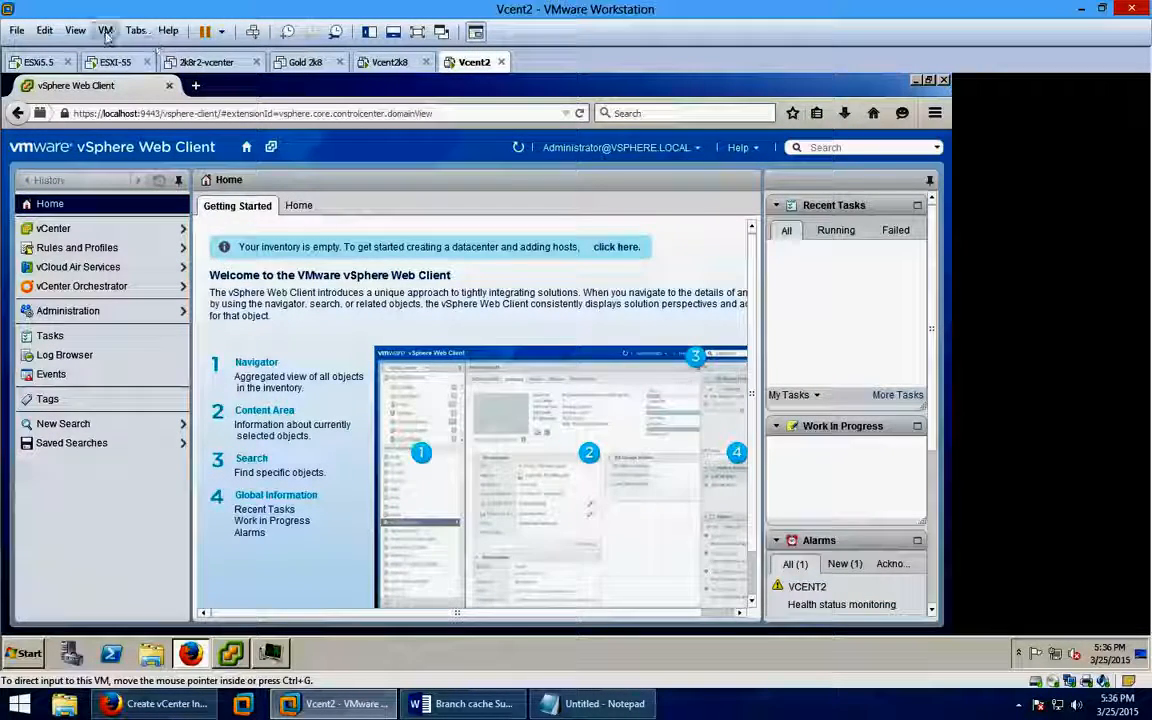
Glance through the VM and View menus, then minimise the guest's Firefox web client.
click(106, 31)
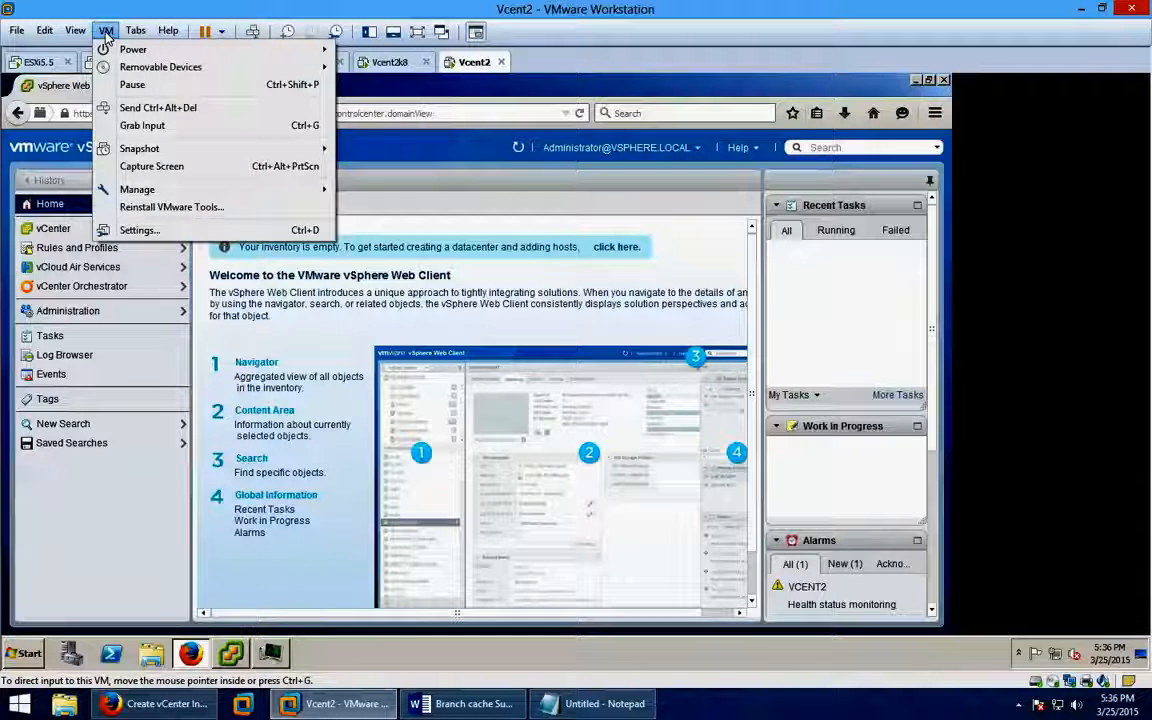
mouse_move(76, 31)
mouse_move(95, 150)
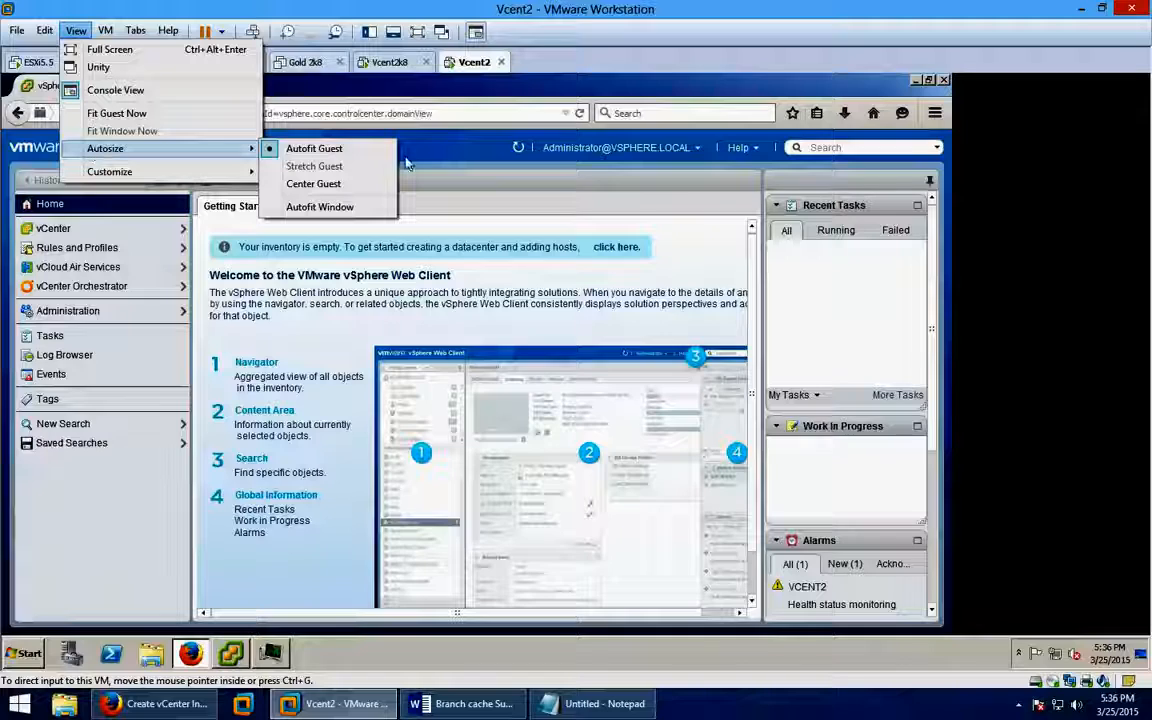
click(1086, 221)
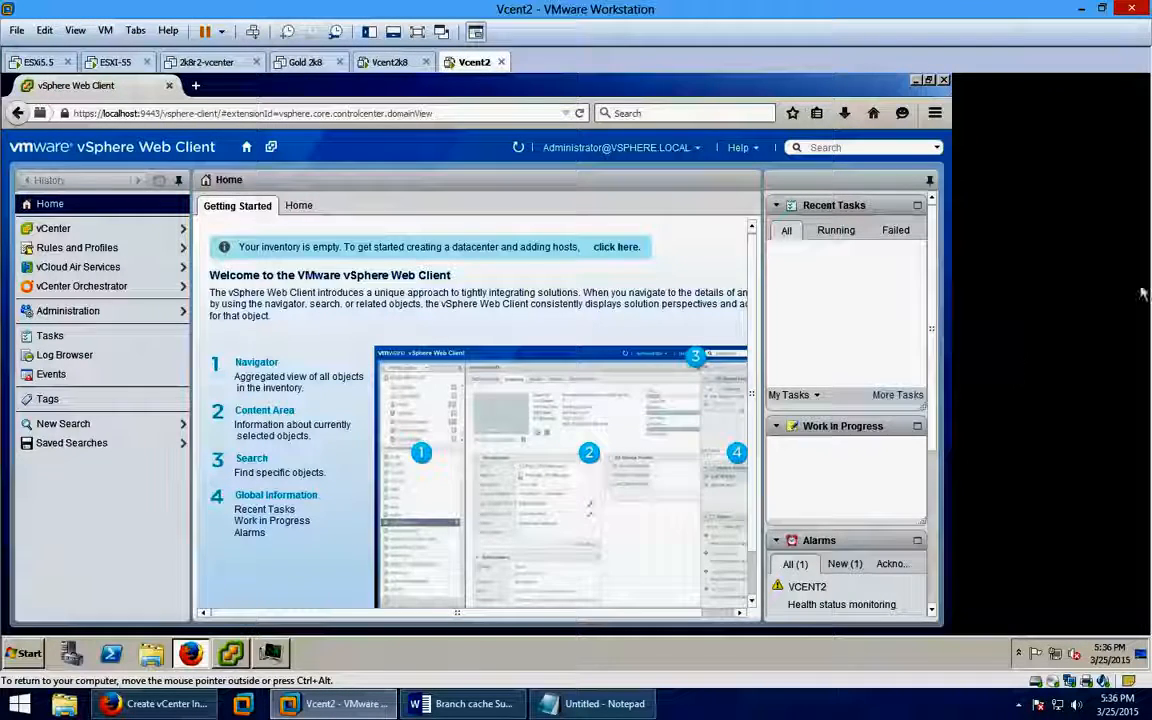
click(917, 80)
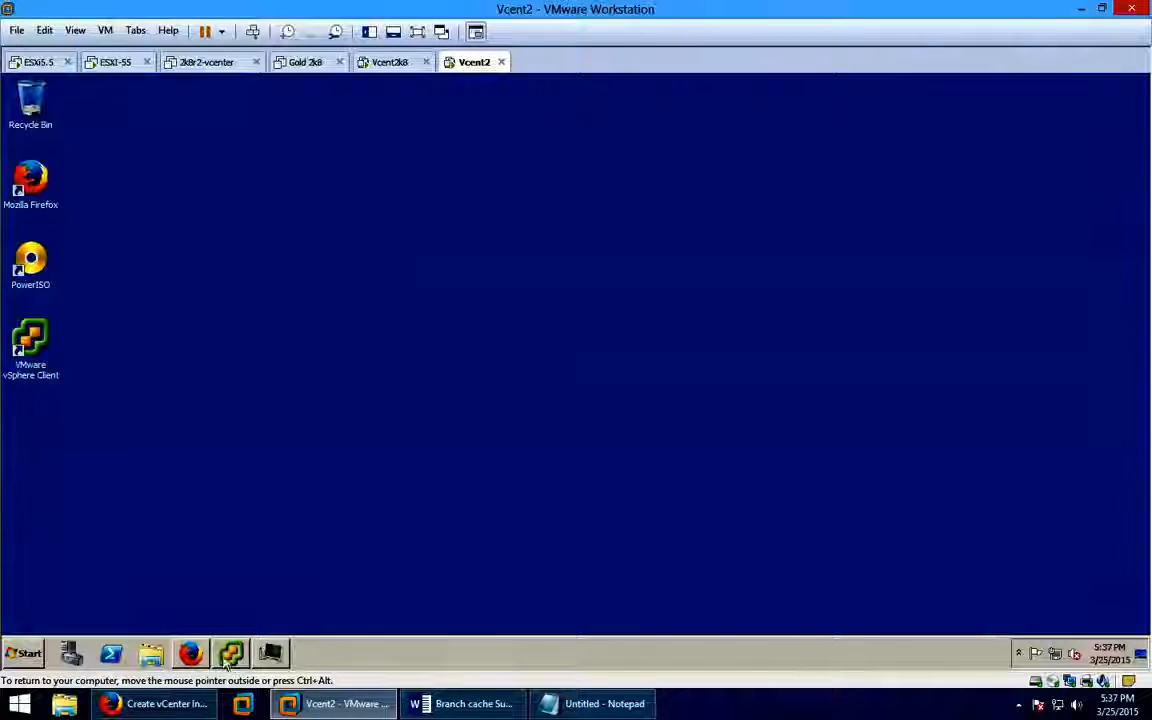
Restore Firefox, check the Alarms panel, and open vCenter Home listing one vCenter Server.
click(192, 654)
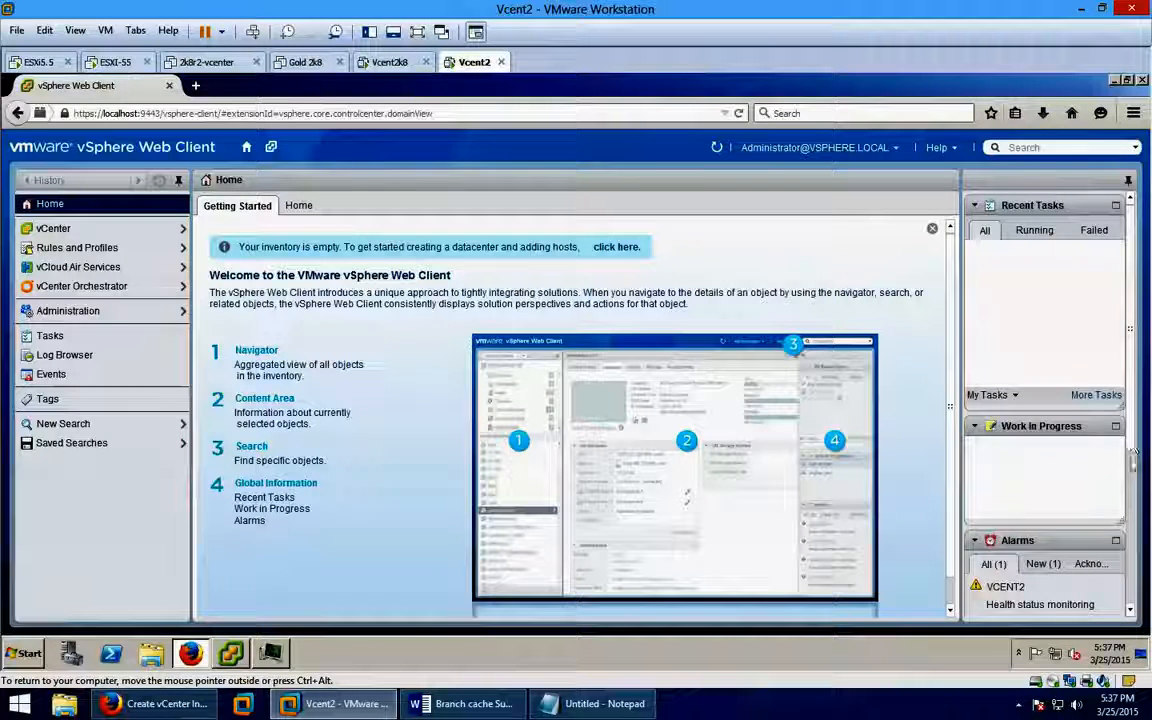
scroll(1129, 592, down, 4)
scroll(1125, 580, down, 1)
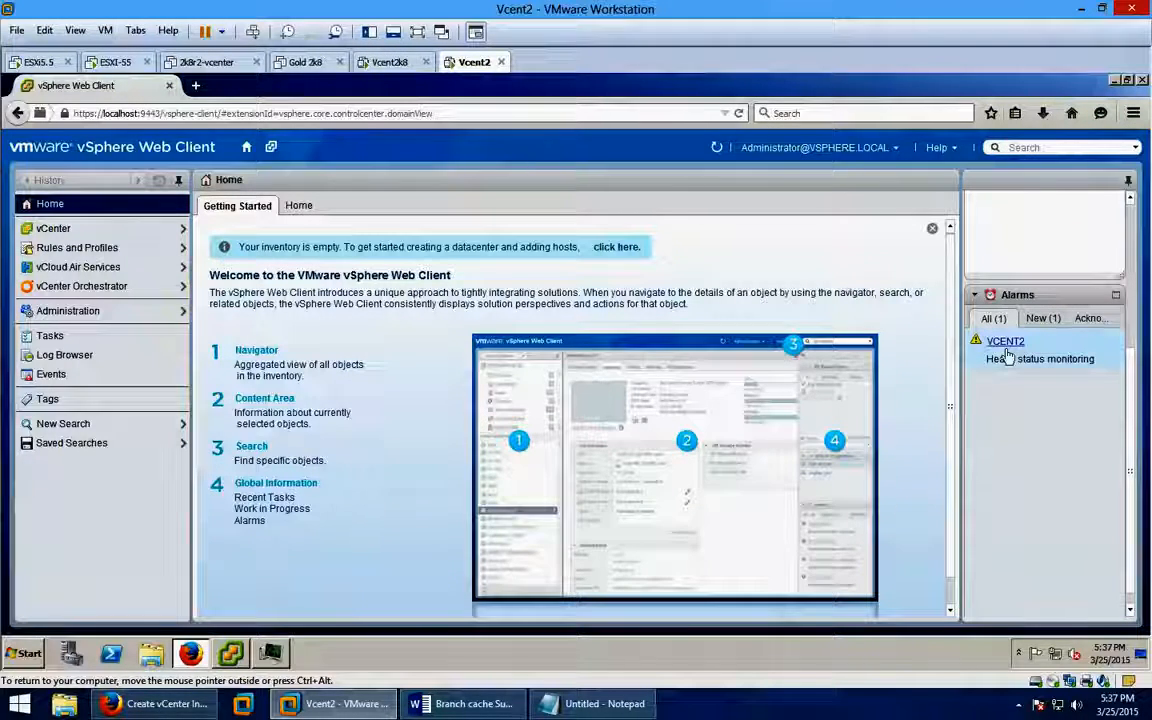
mouse_move(1003, 345)
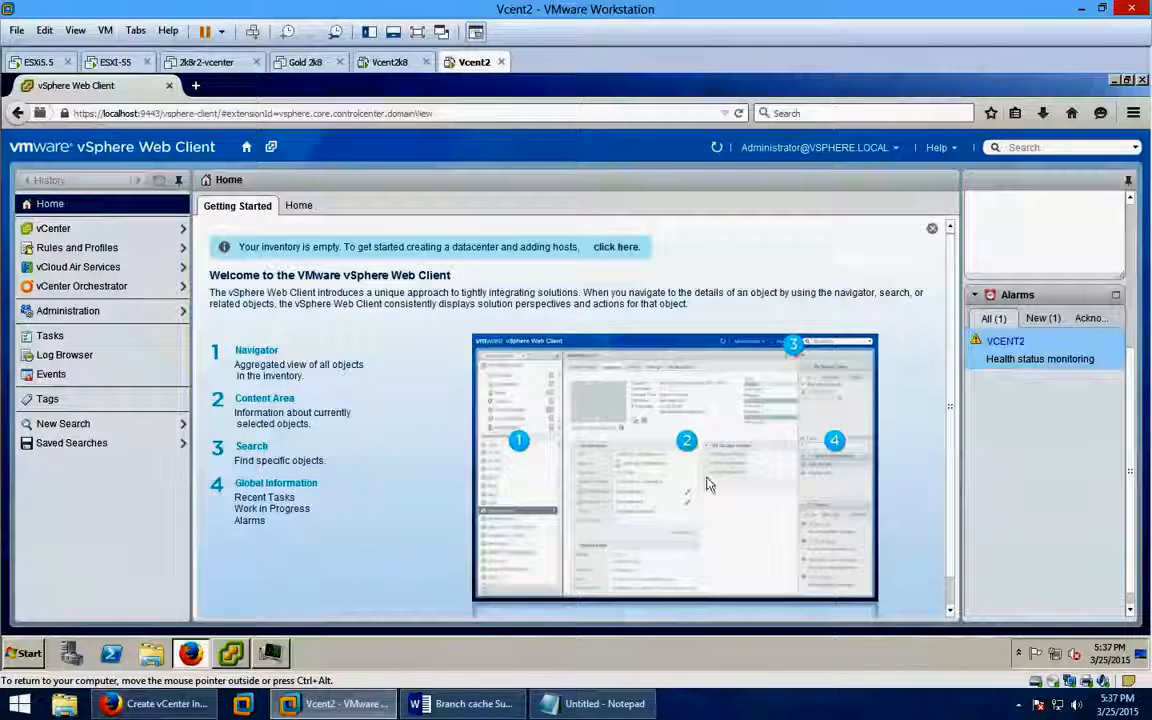
click(84, 230)
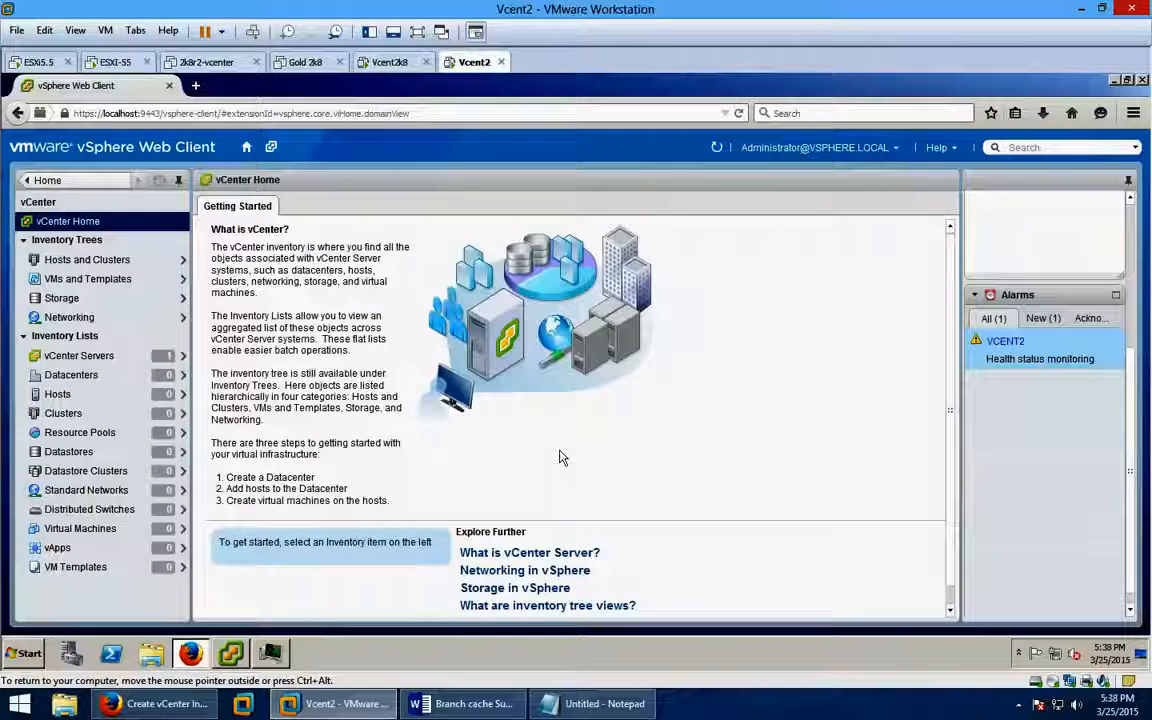
click(128, 382)
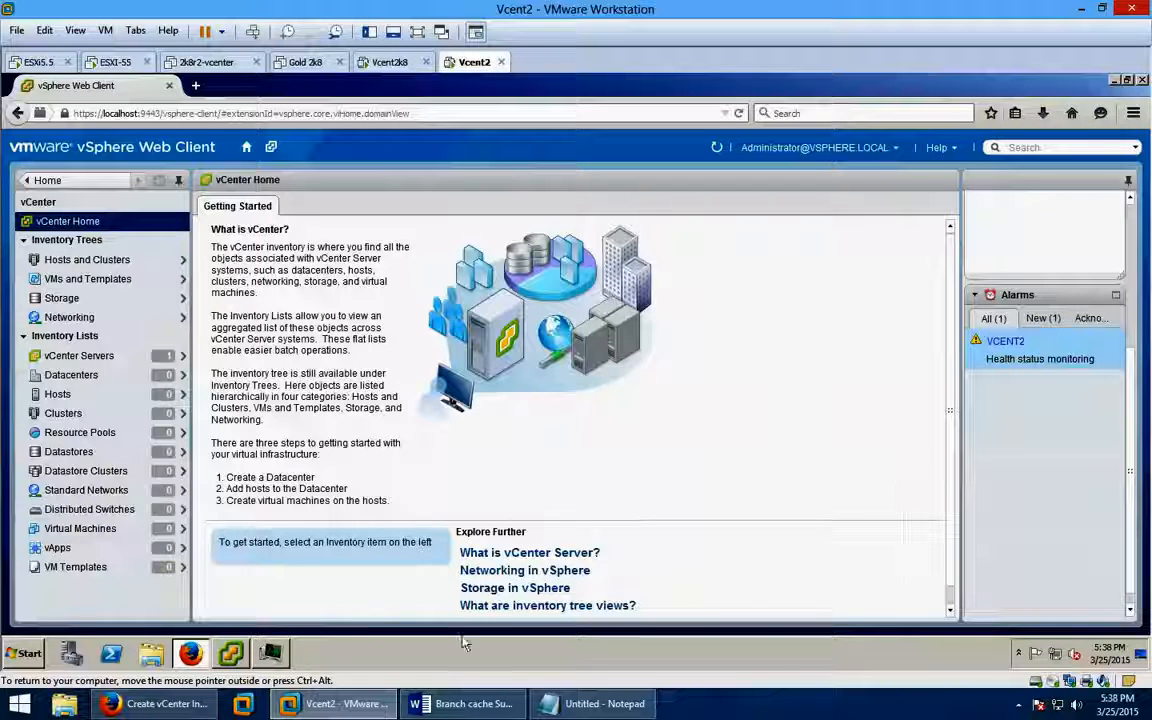
Launch the desktop vSphere Client, check ESXI-55 and Vcent2 in the Library, then return to Firefox.
click(1114, 80)
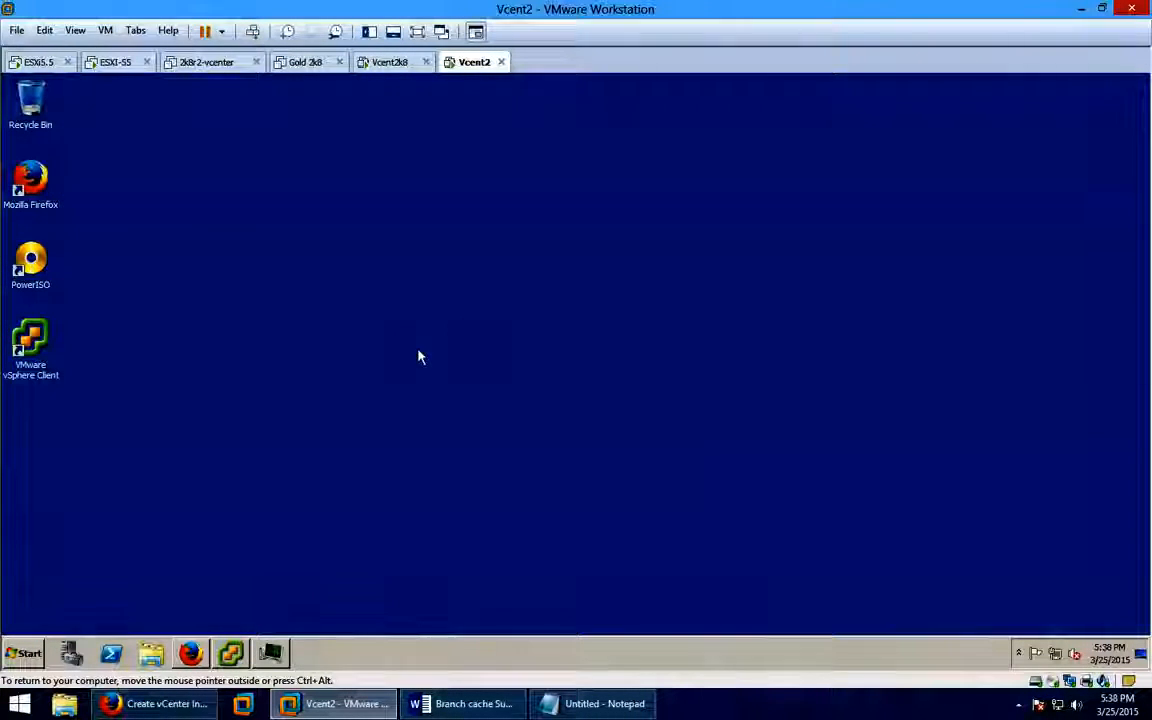
double_click(36, 334)
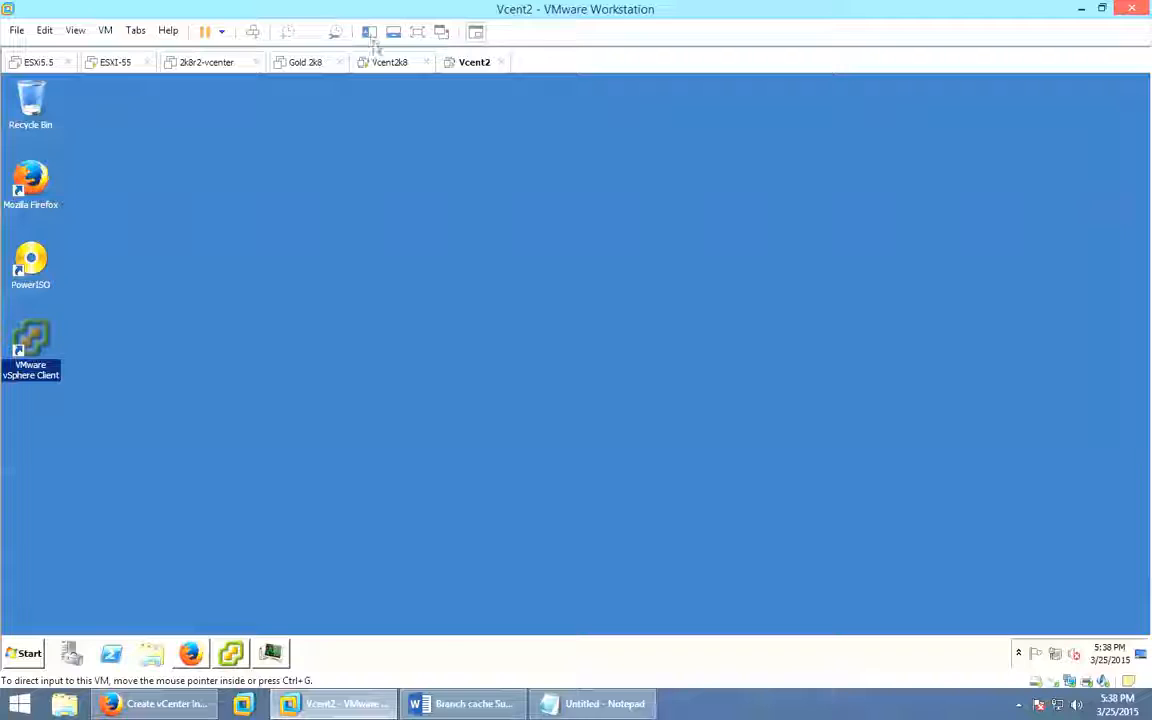
click(369, 32)
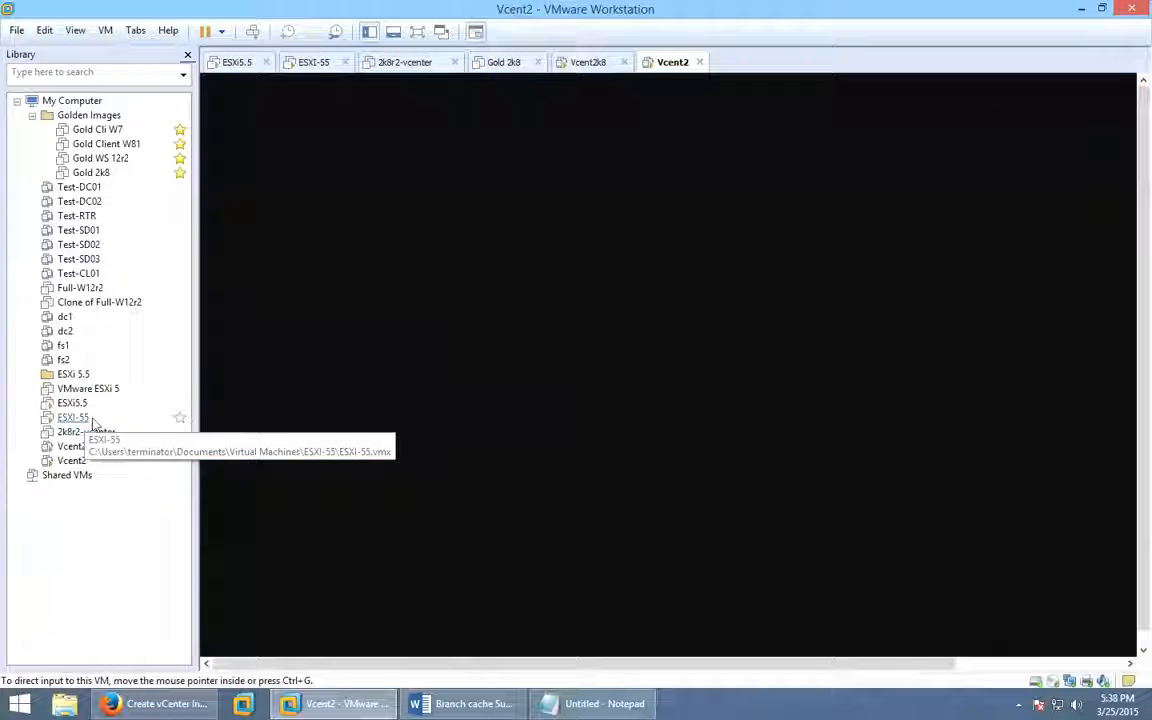
click(79, 420)
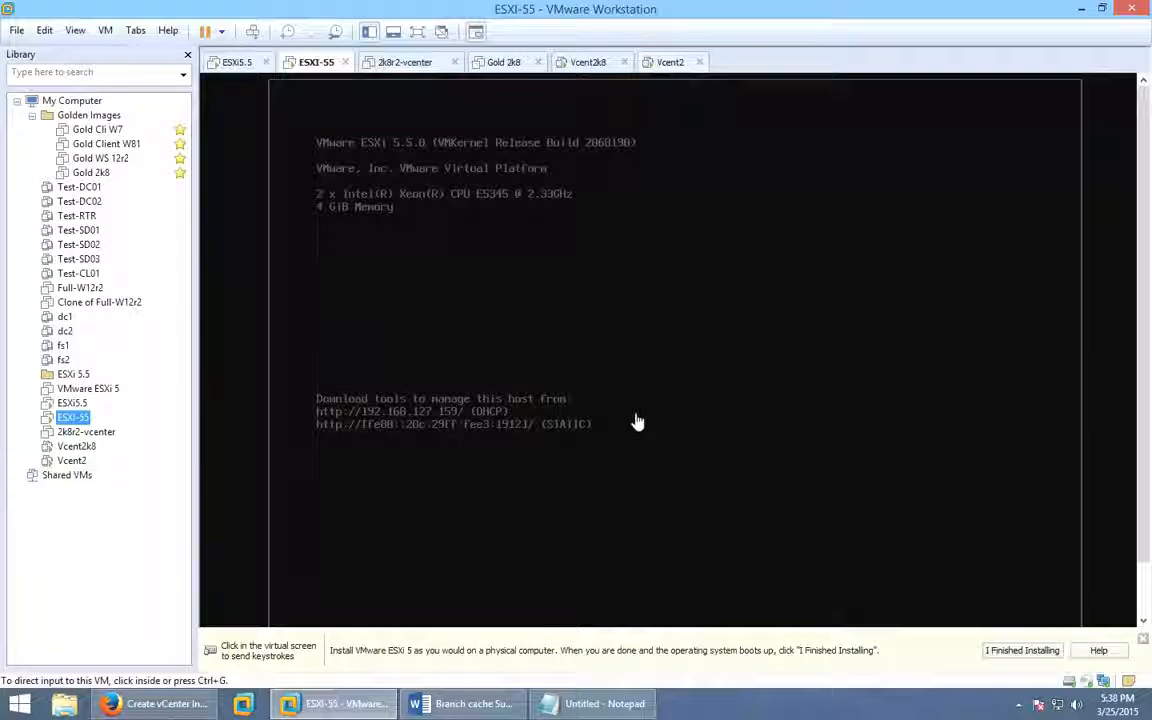
click(72, 463)
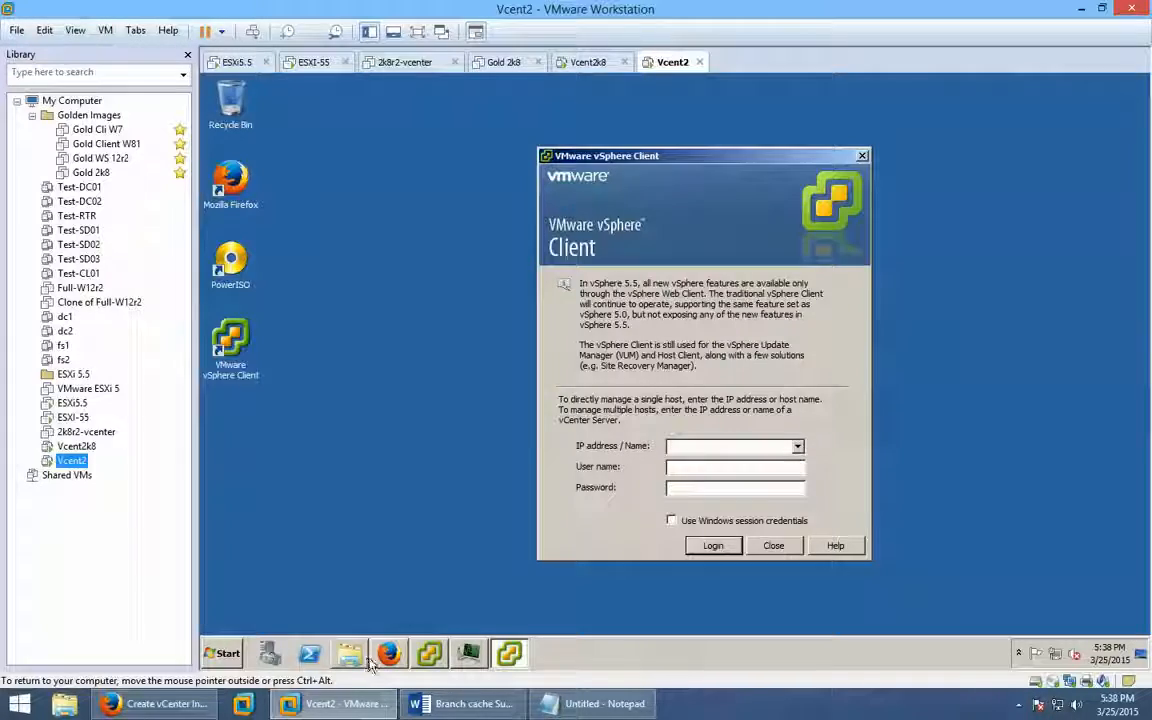
click(406, 657)
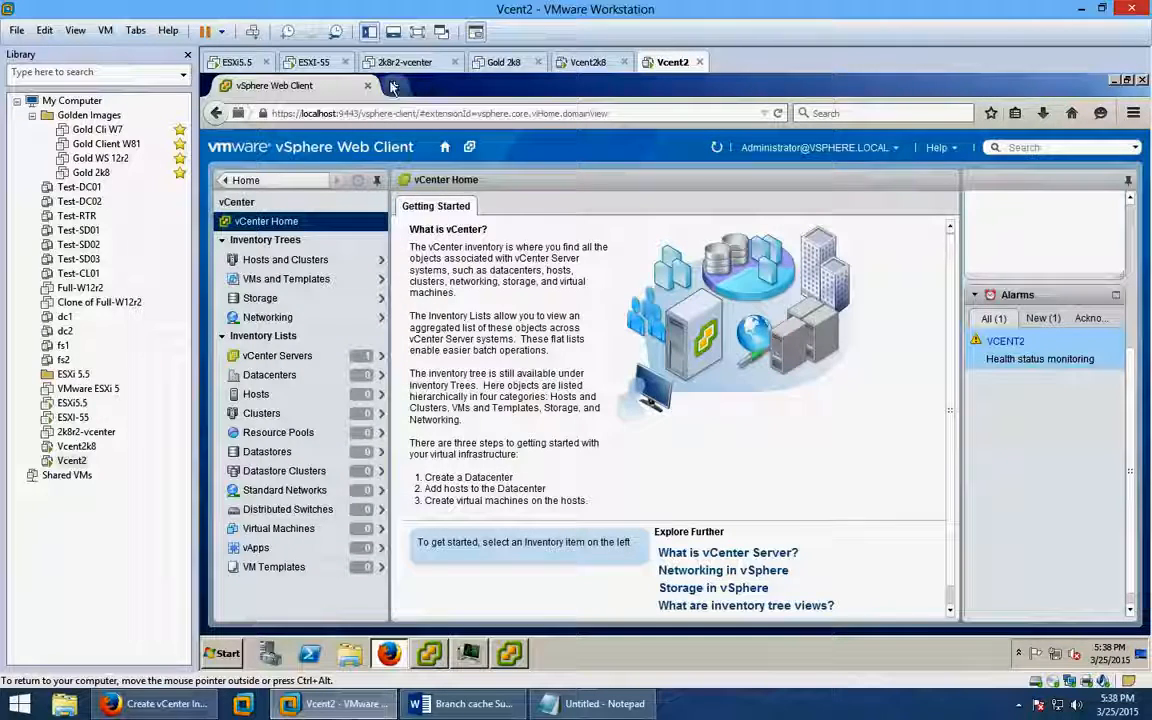
Load the vcent2.localdomain:9443 address in a new tab and compare it with vCenter Home.
click(394, 86)
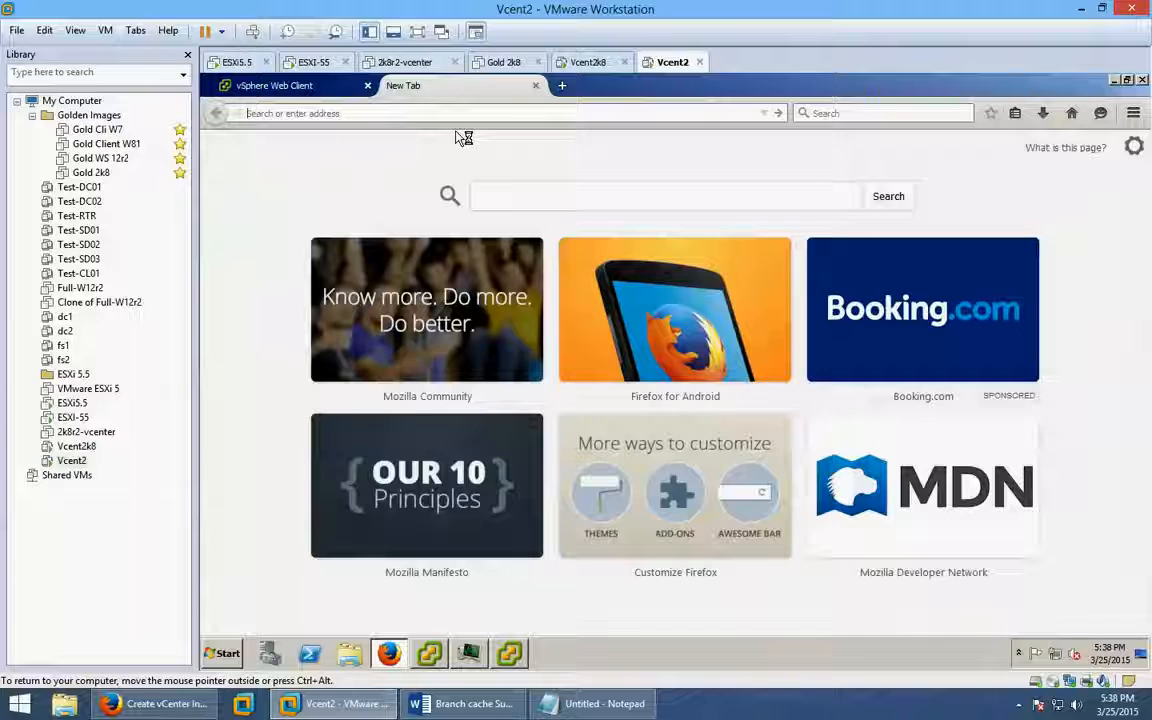
text(scent2.)
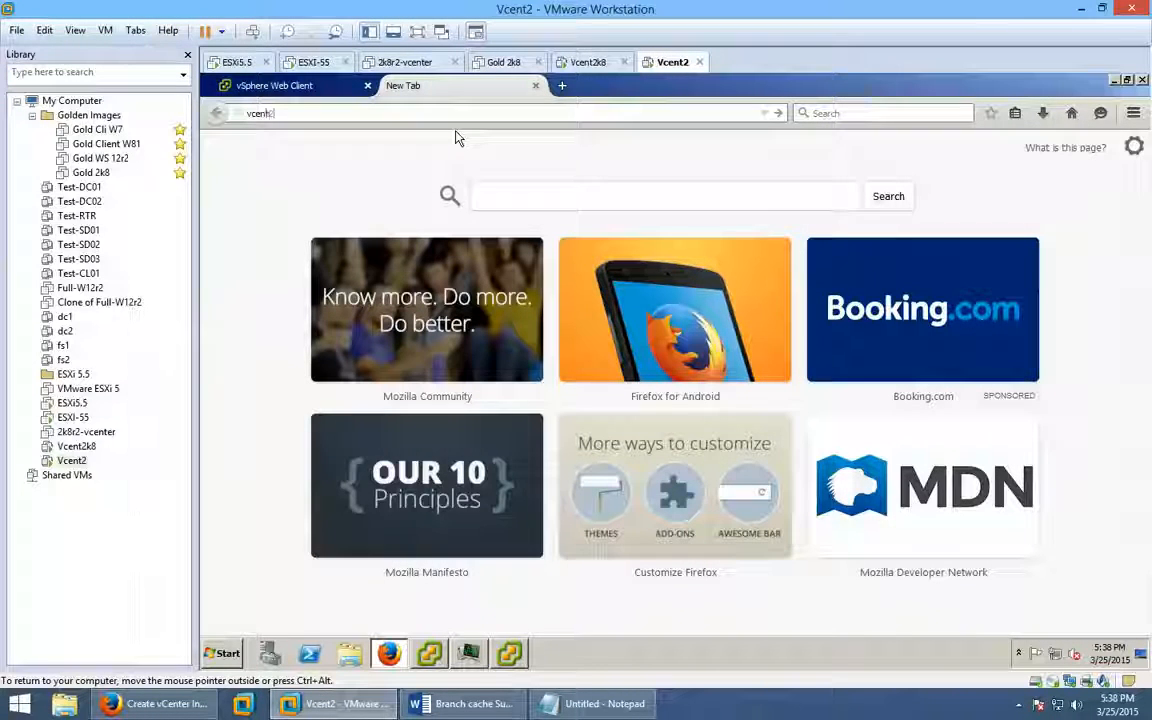
text(lo)
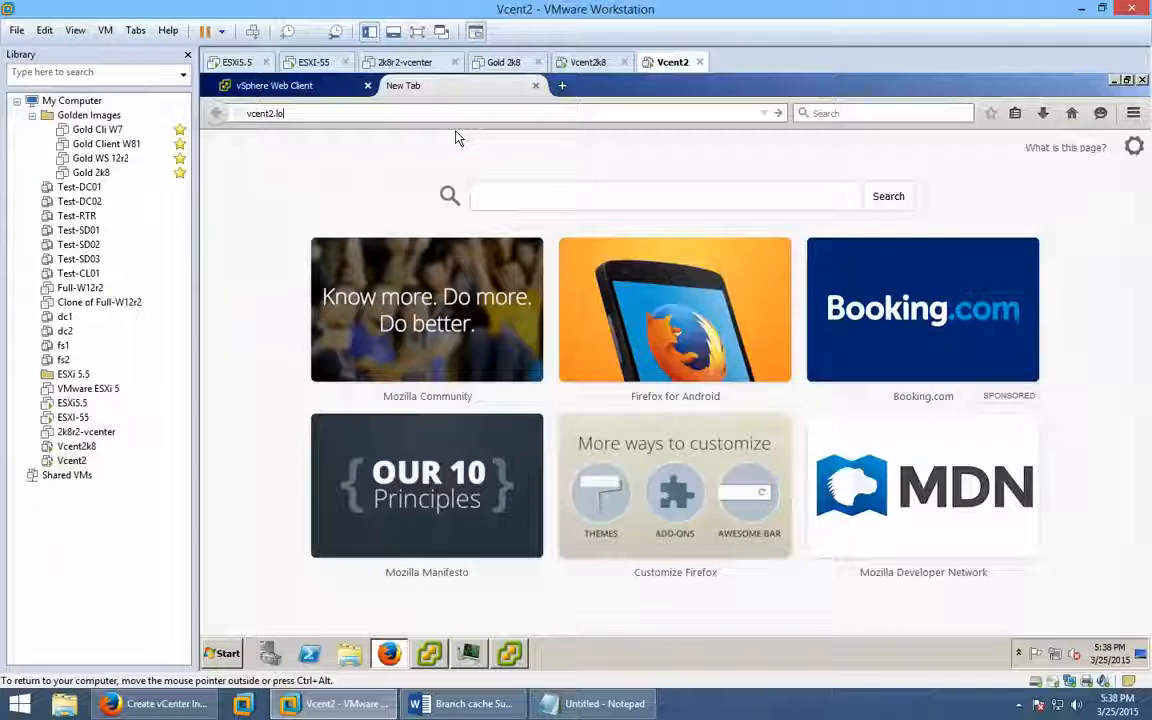
text(cal)
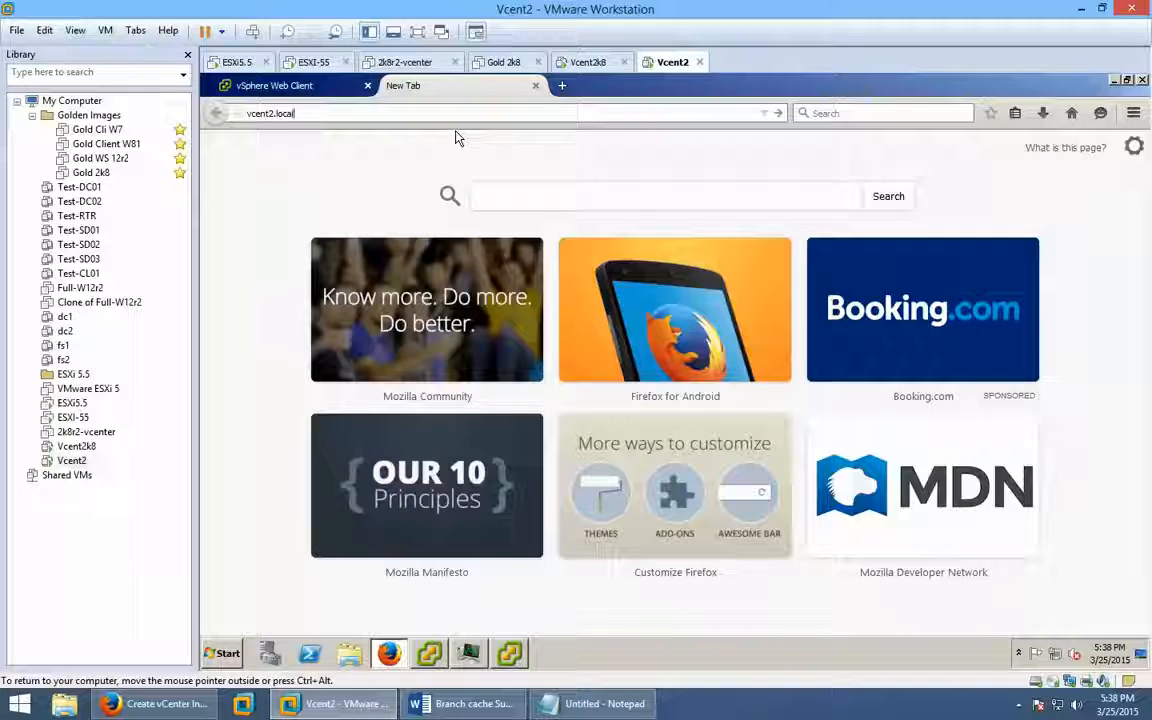
text(domain)
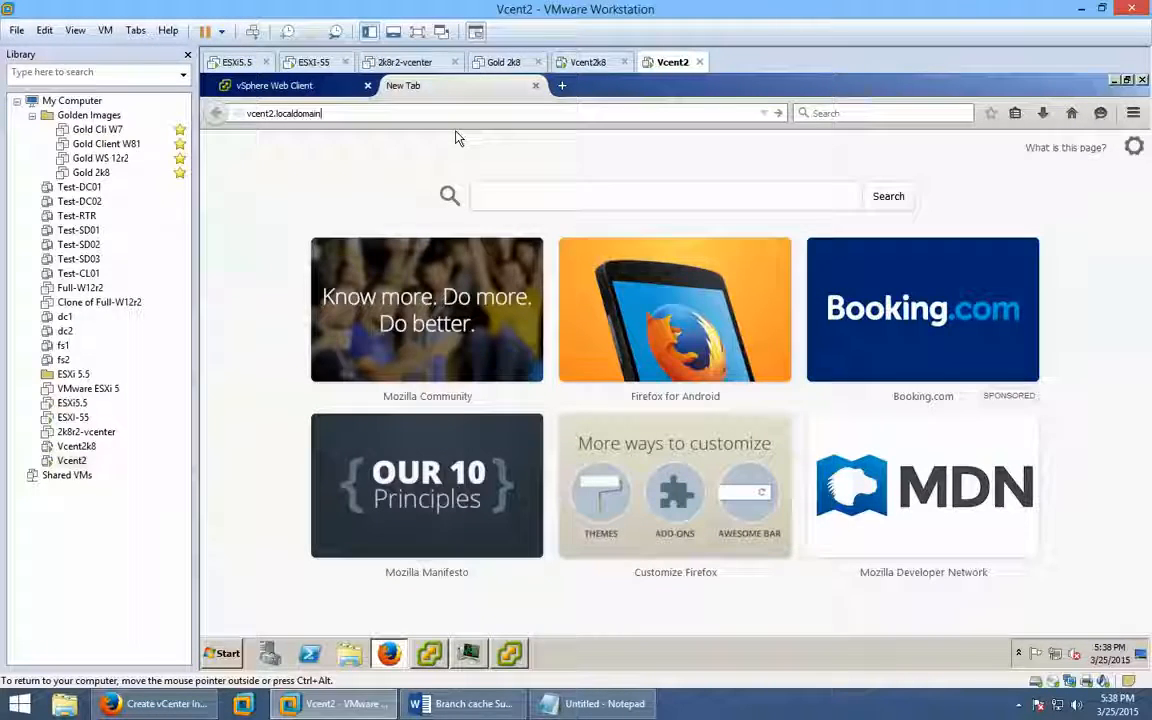
text(:)
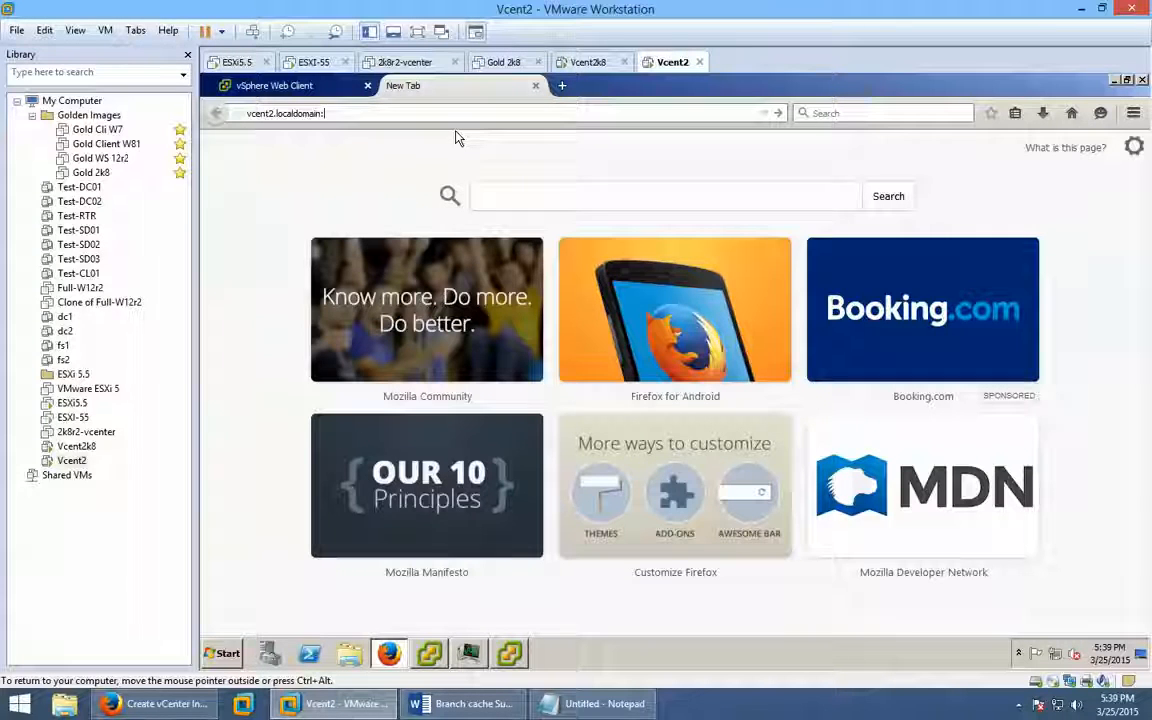
text(9443)
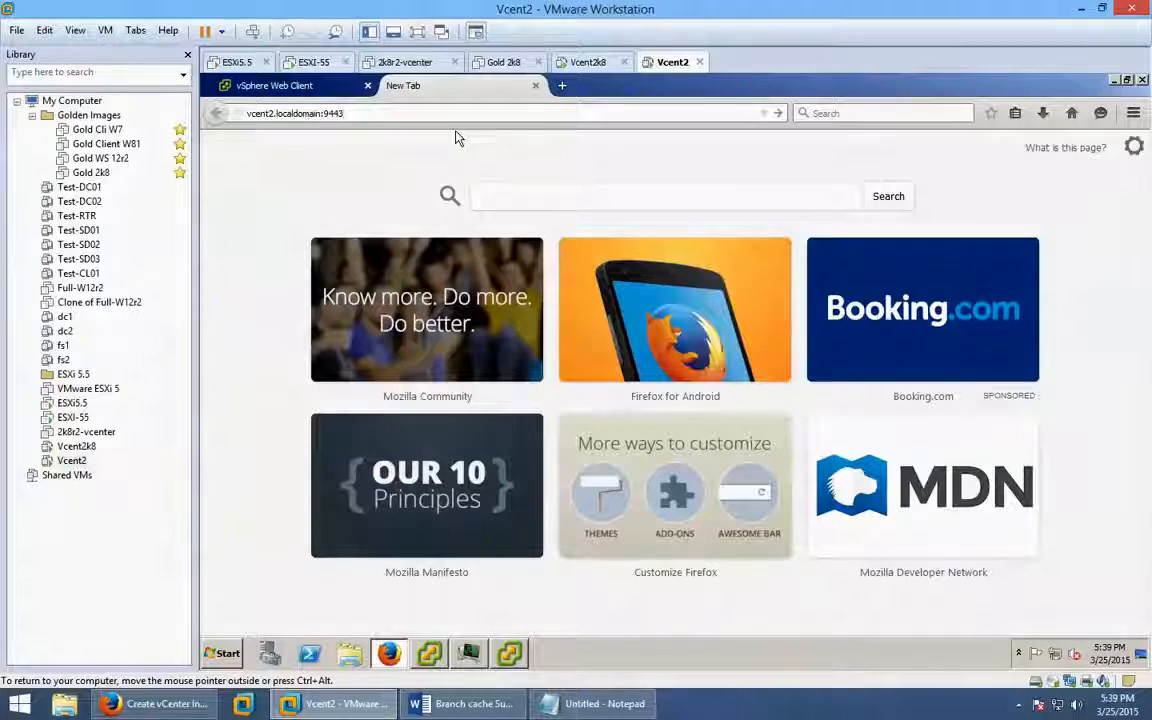
key(Return)
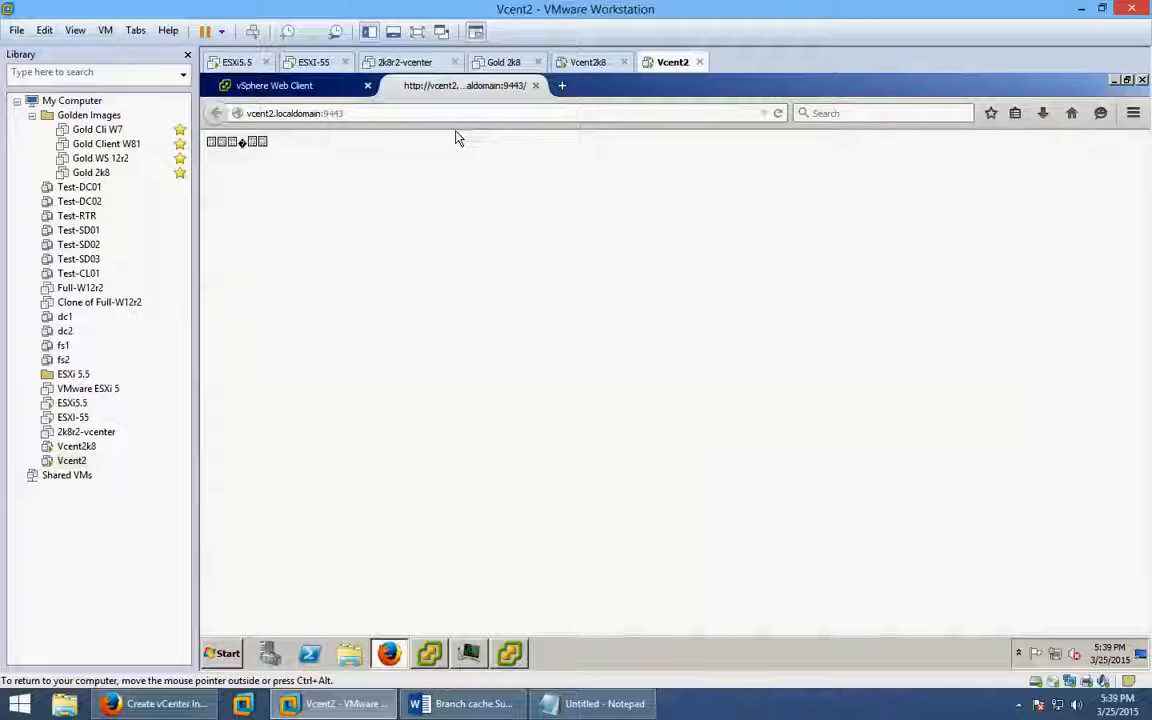
click(318, 86)
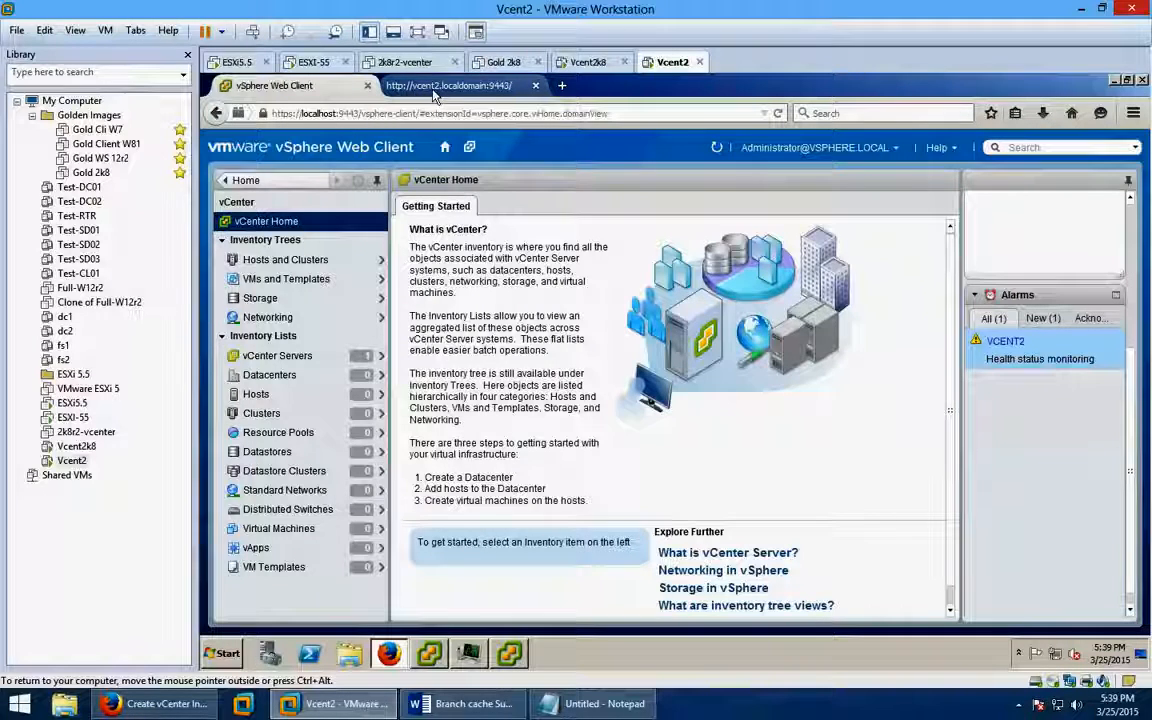
click(435, 88)
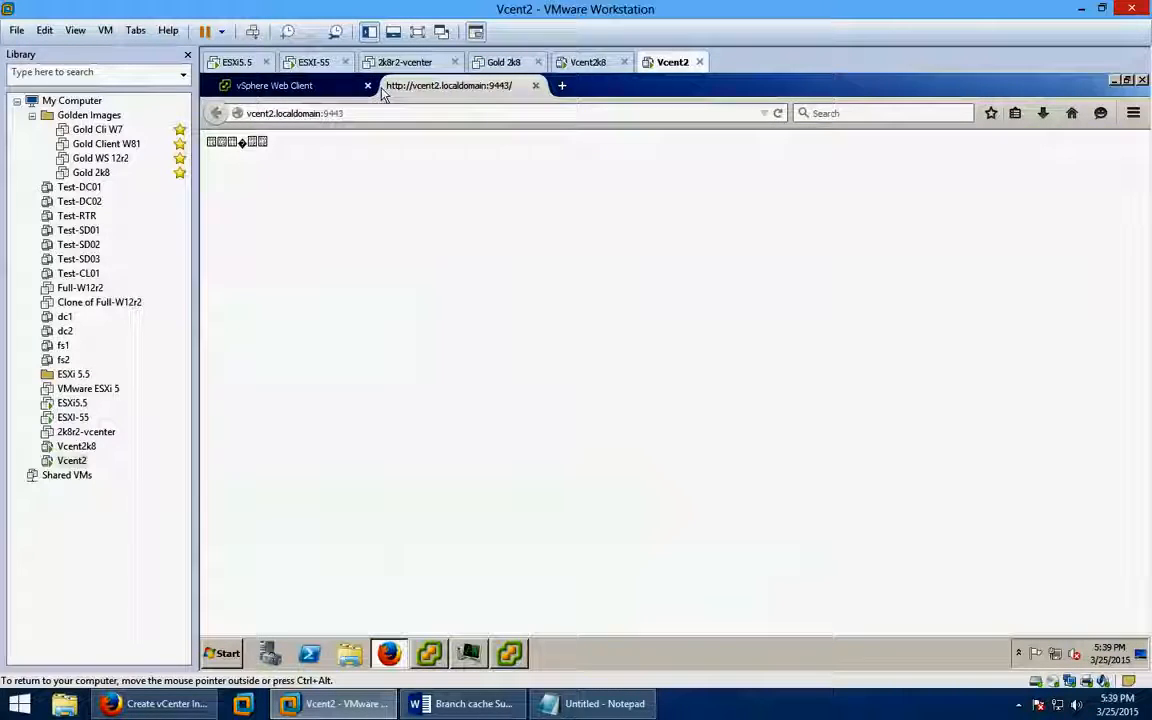
click(313, 88)
click(405, 86)
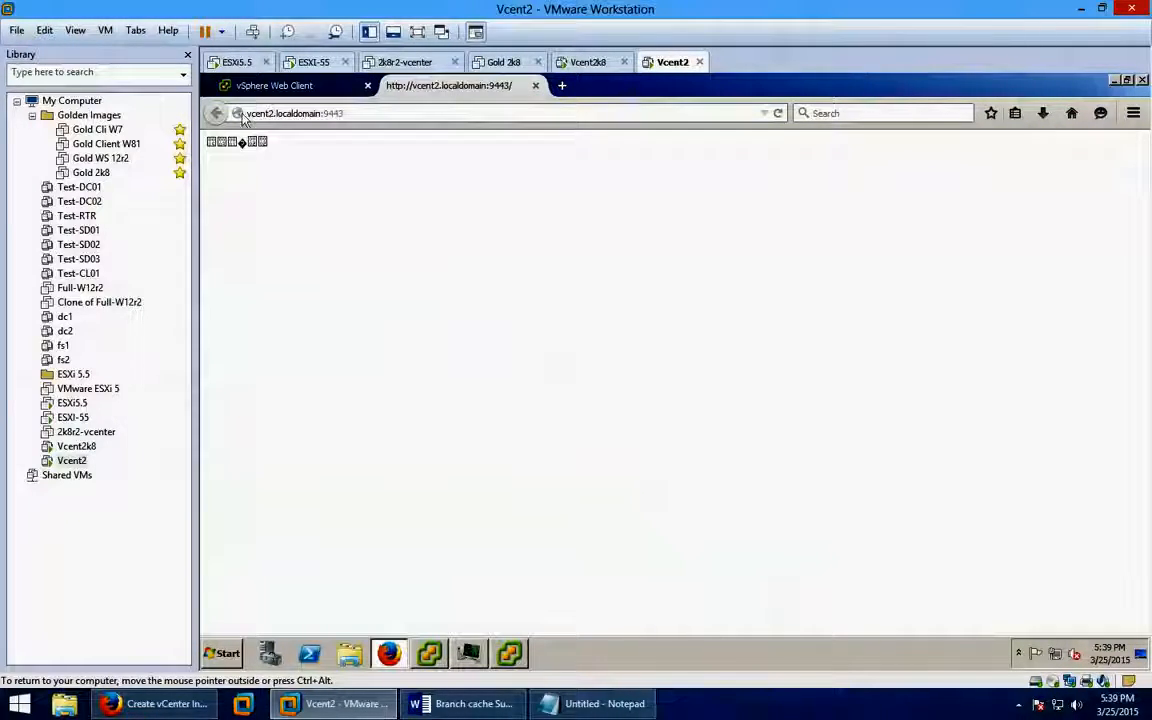
Reload over https and permanently trust the vcent2.localdomain:9443 certificate via a security exception.
click(252, 113)
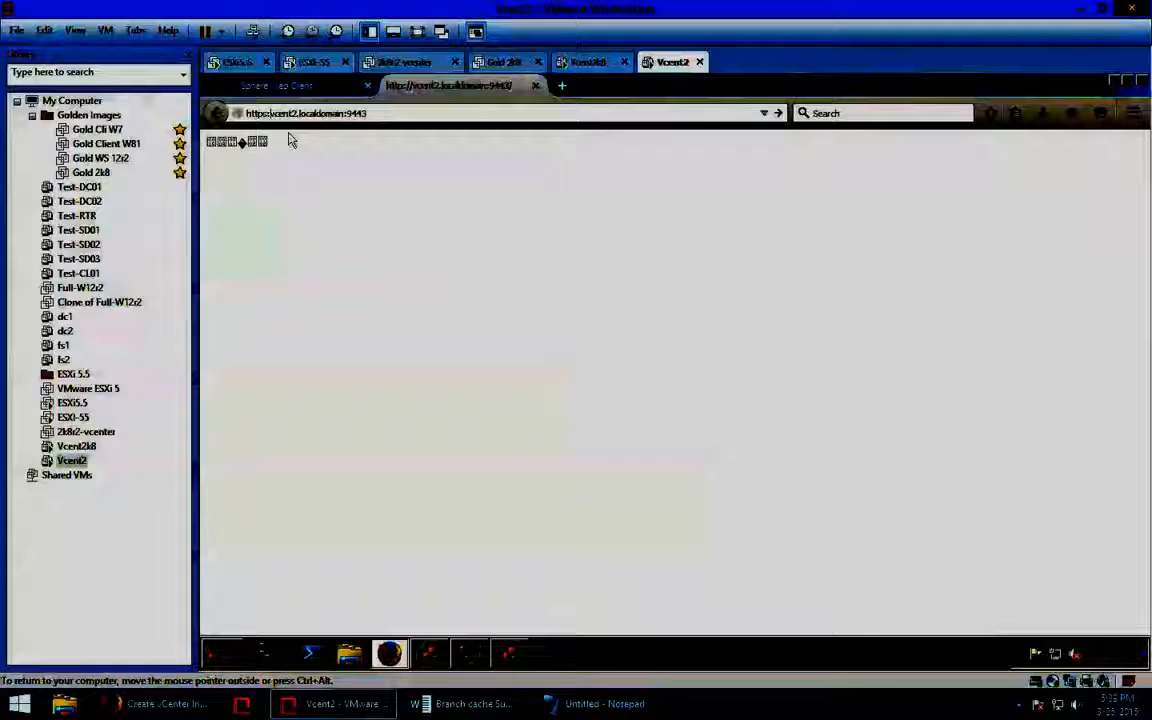
key(Return)
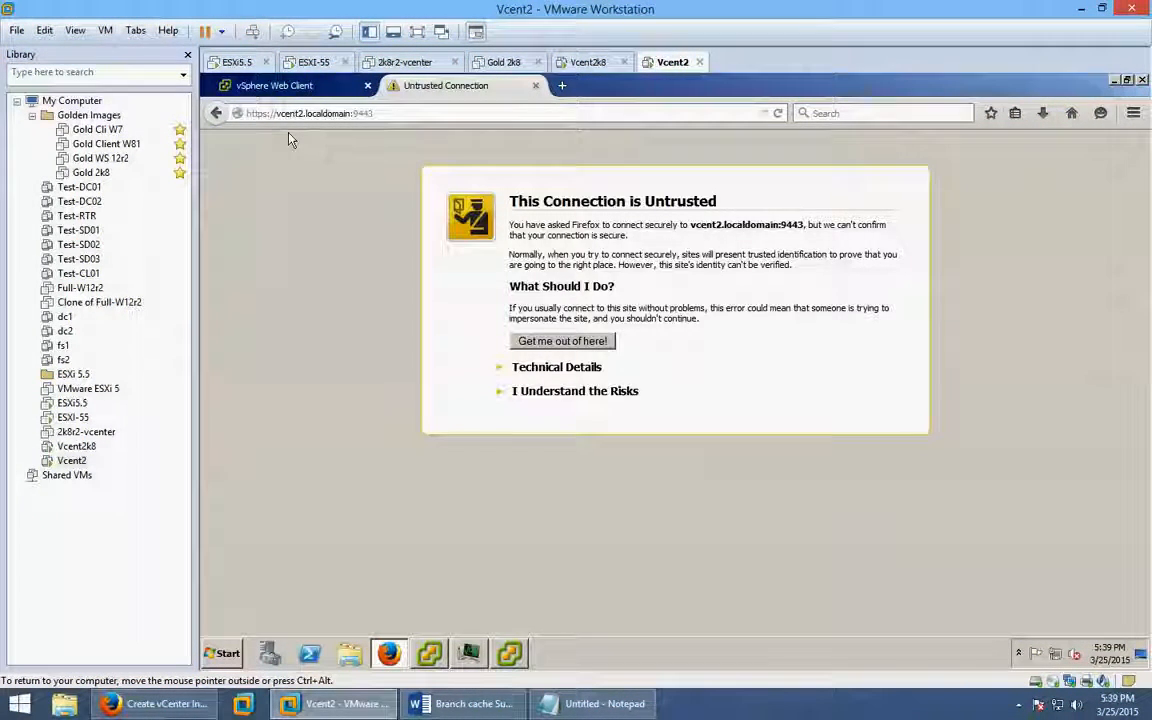
click(553, 391)
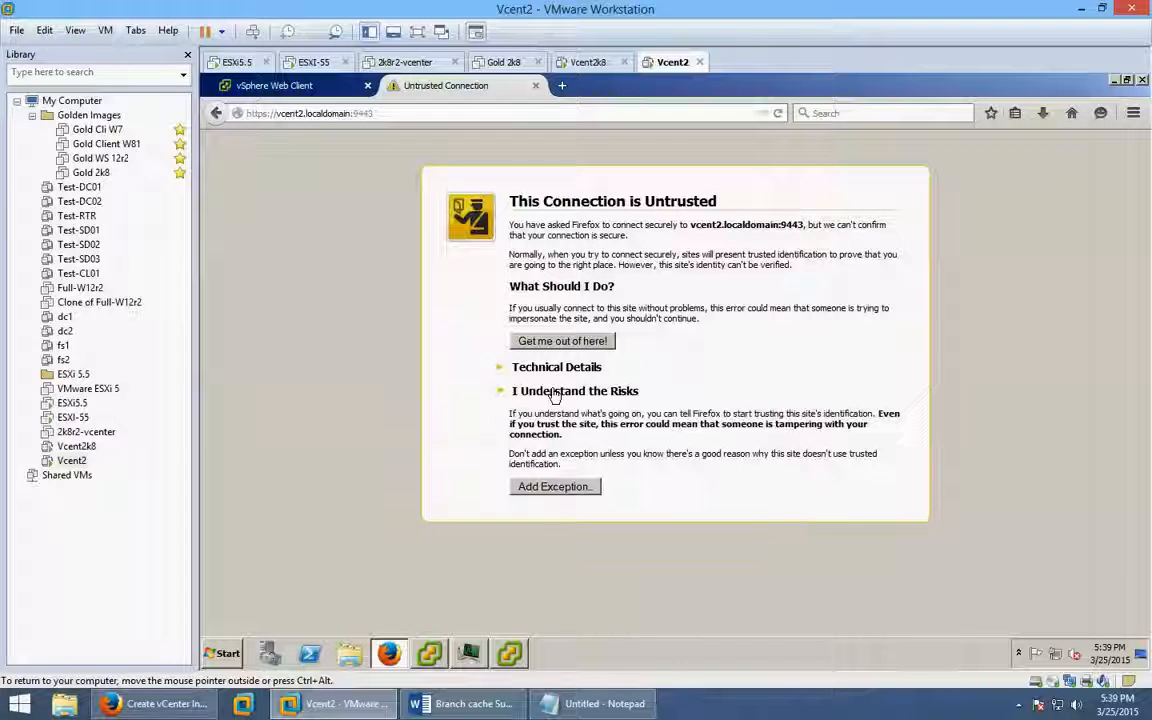
click(553, 486)
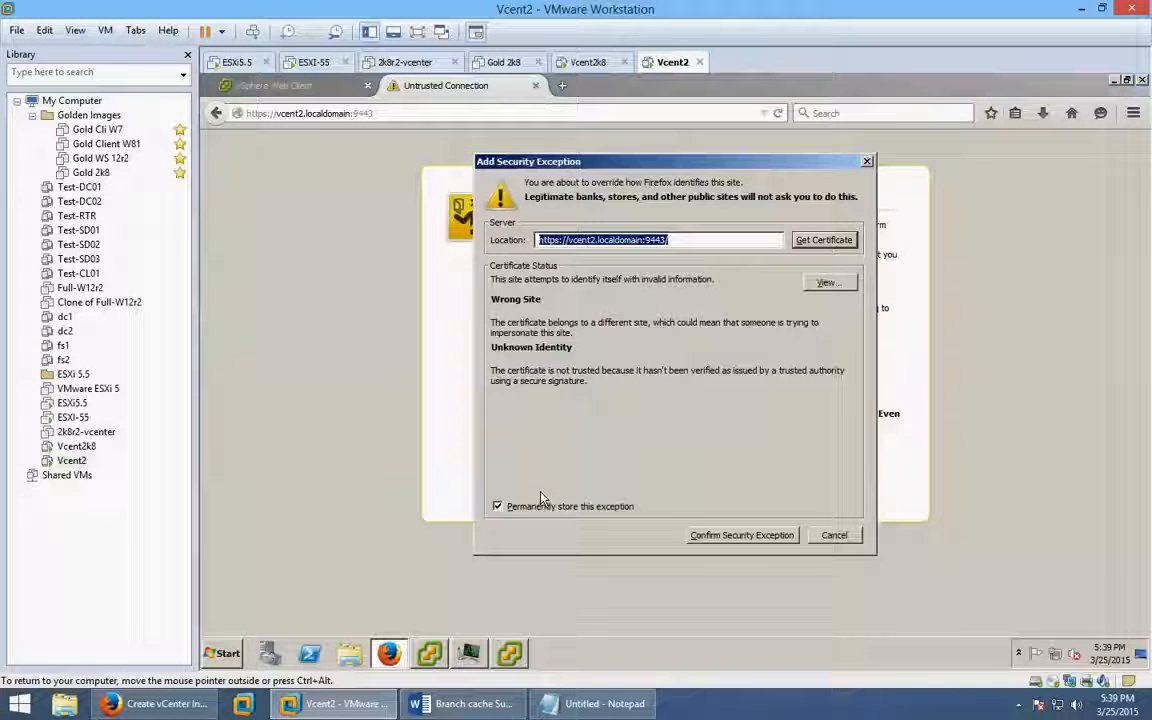
click(705, 535)
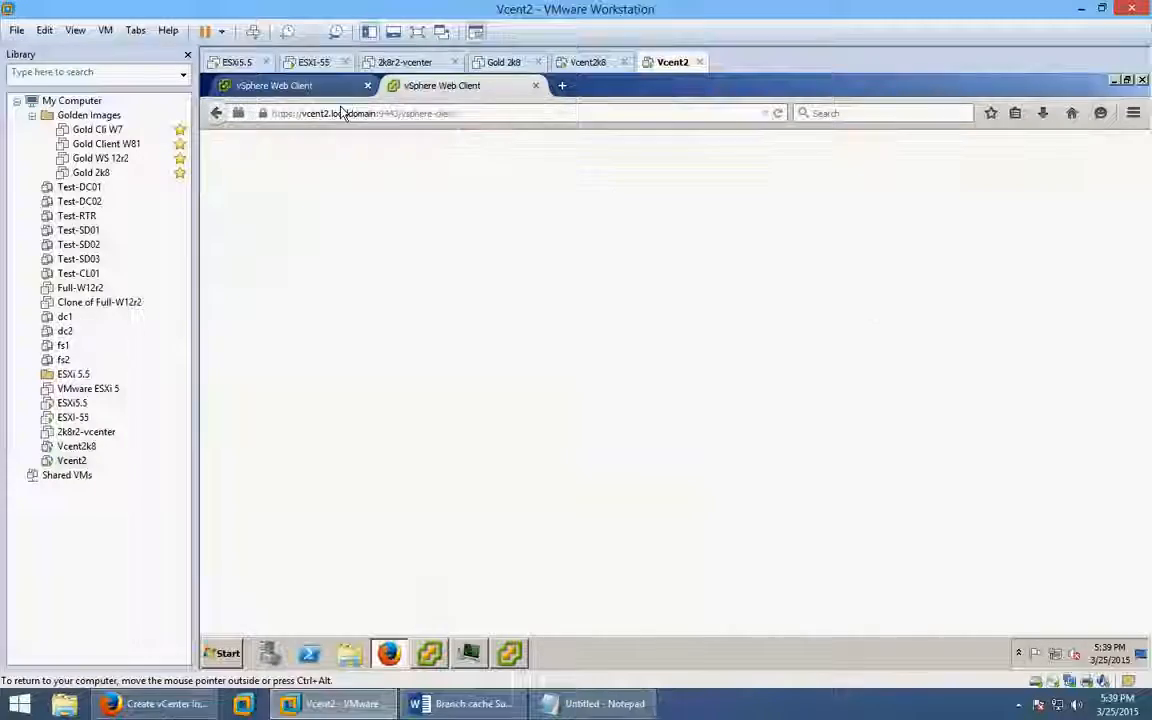
click(272, 88)
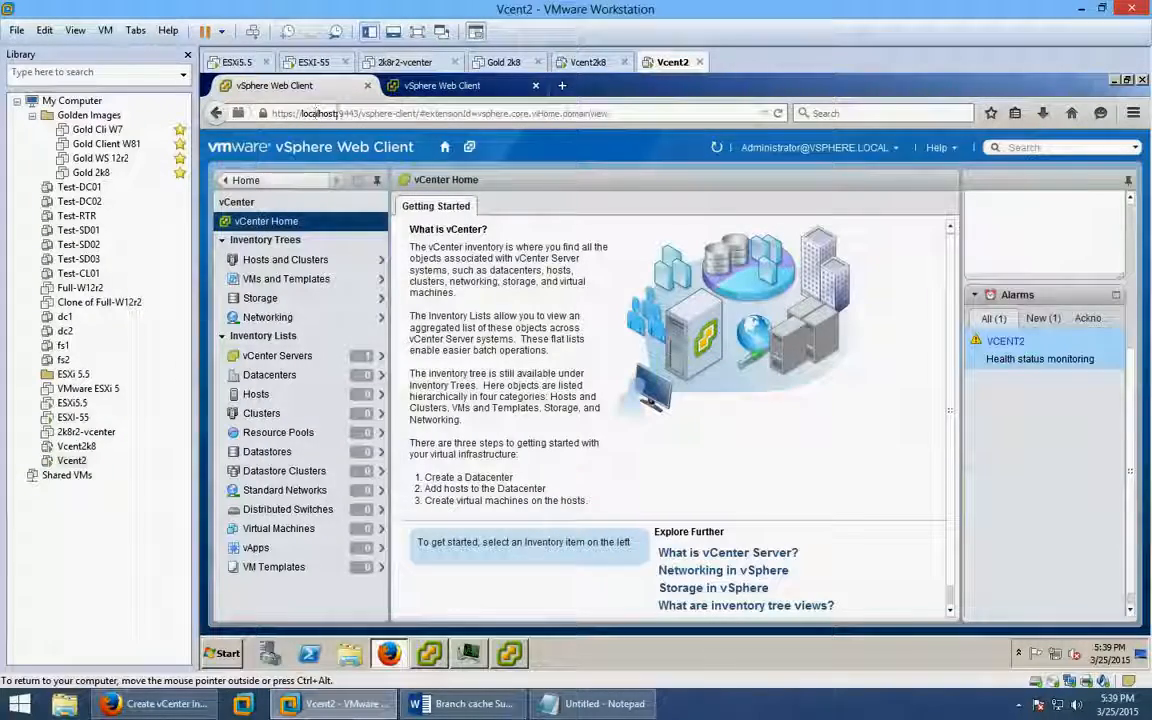
click(425, 88)
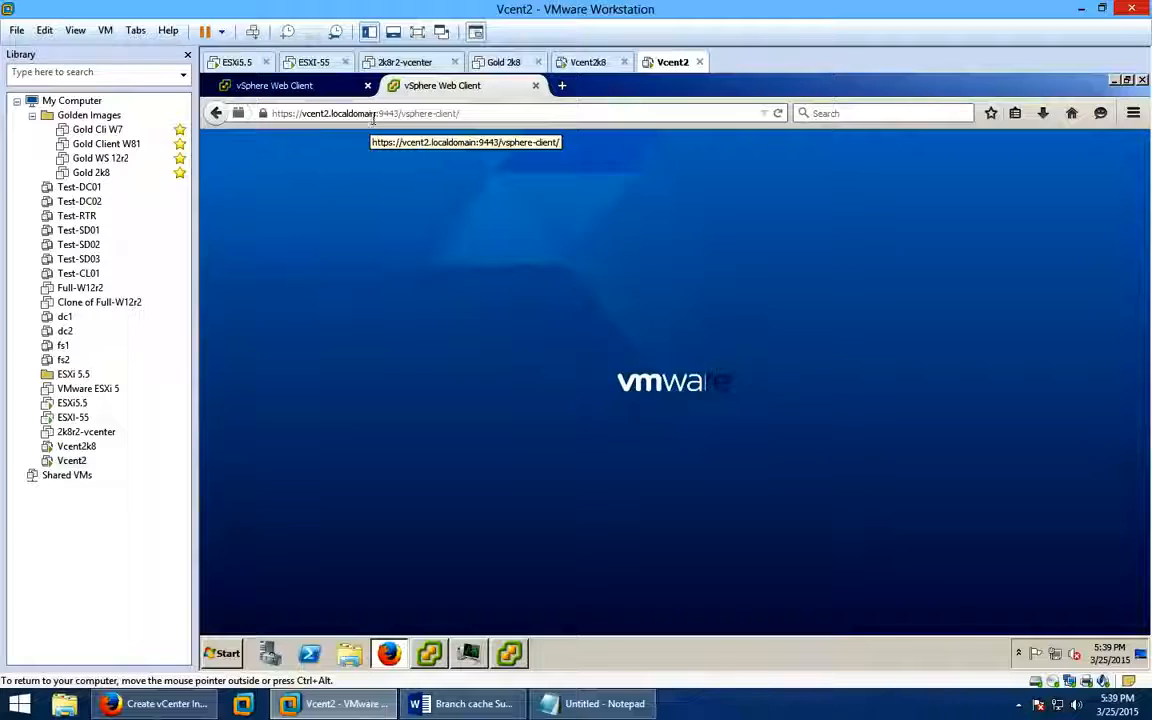
click(510, 654)
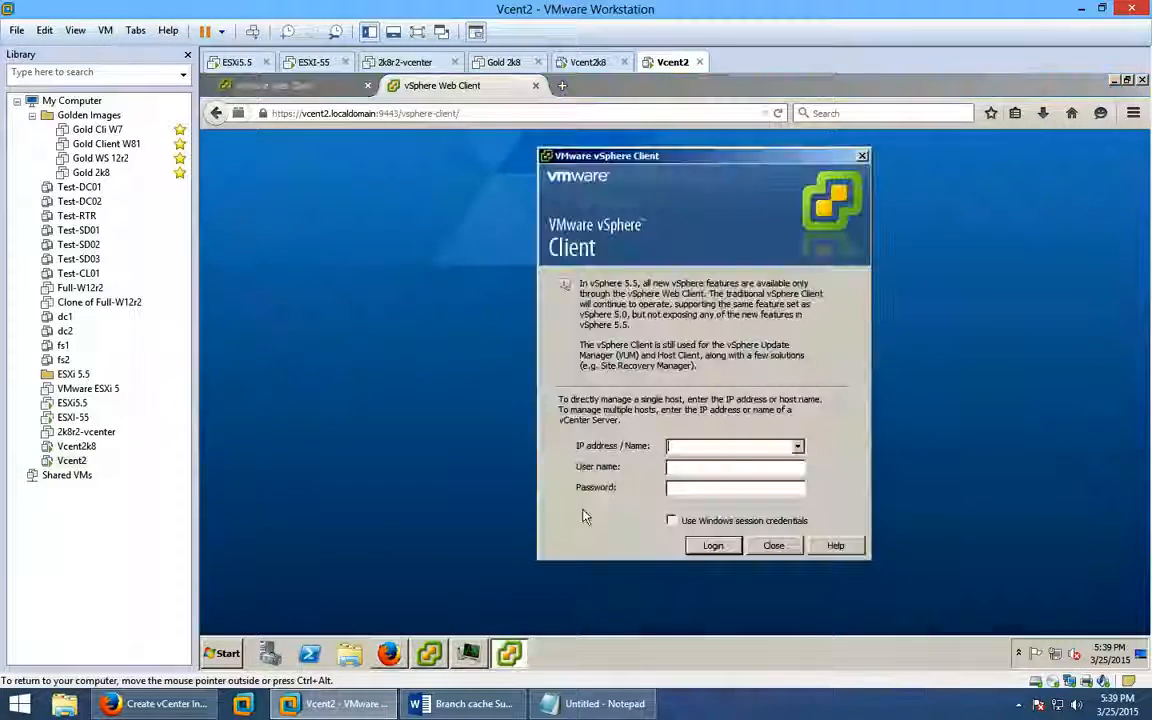
click(324, 307)
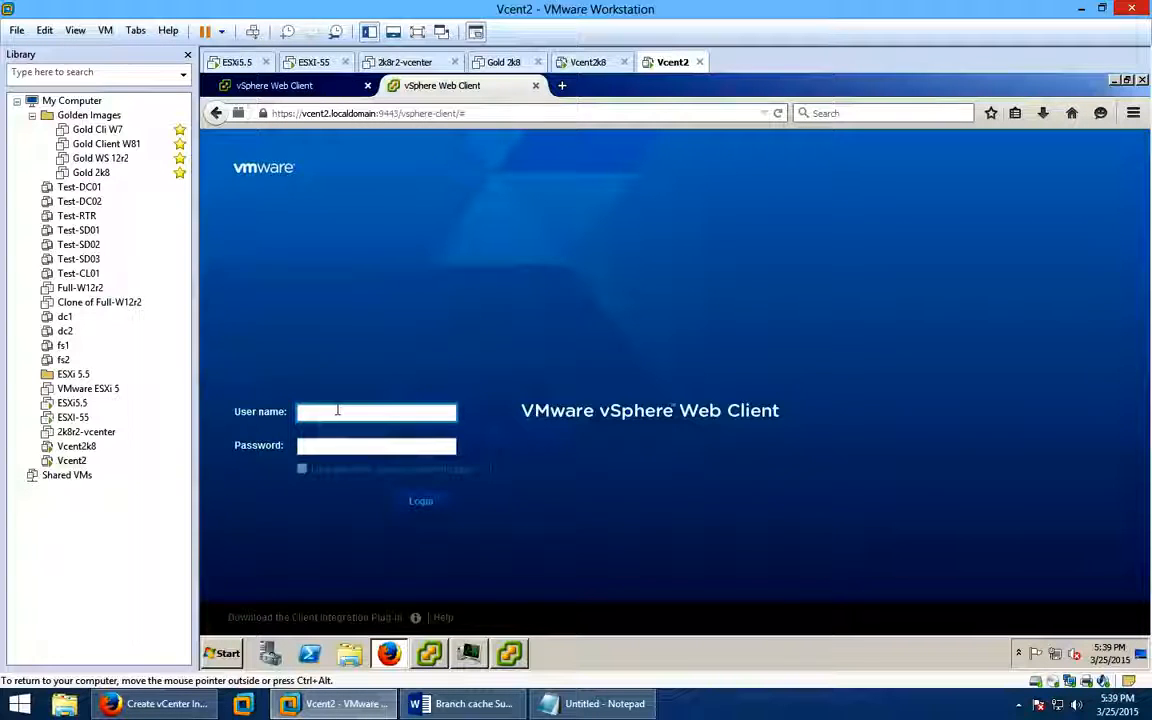
text(ad)
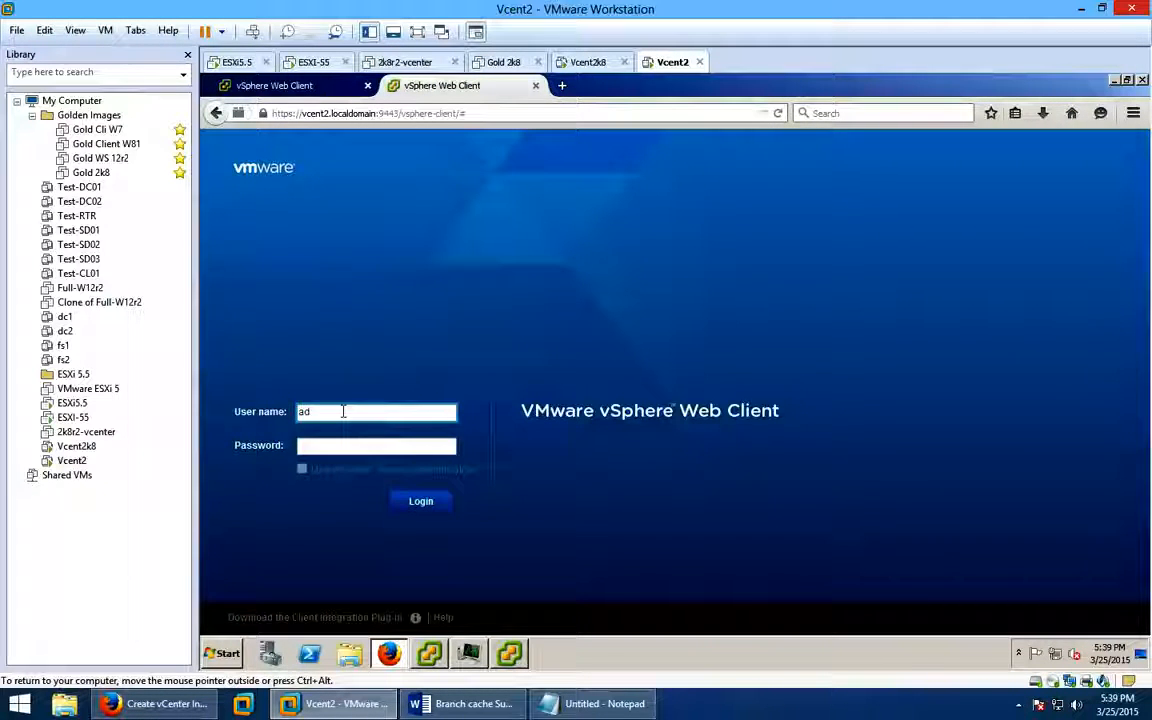
text(ministrator@)
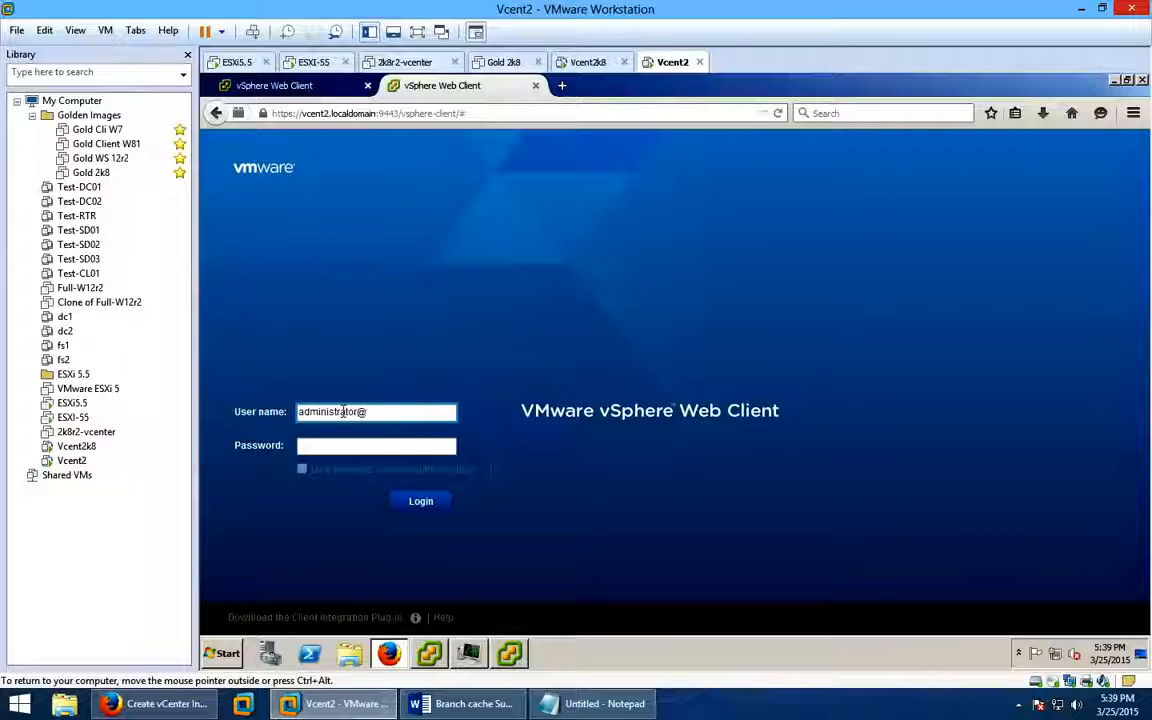
text(vsph)
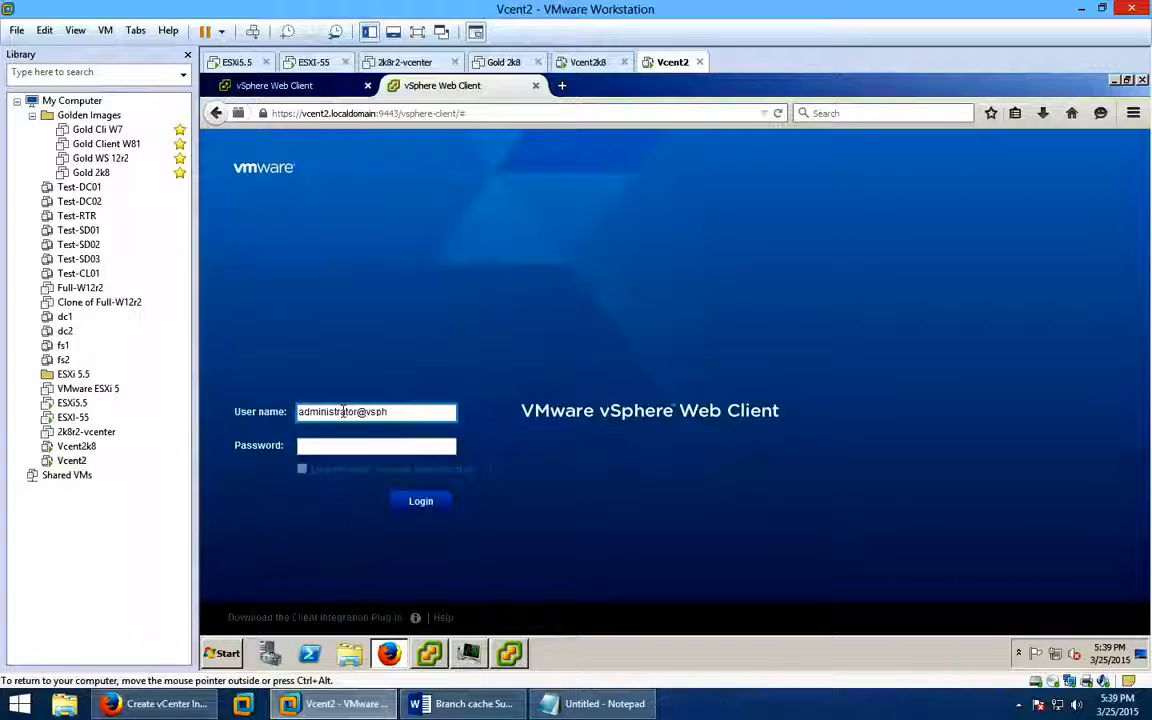
text(ere.local)
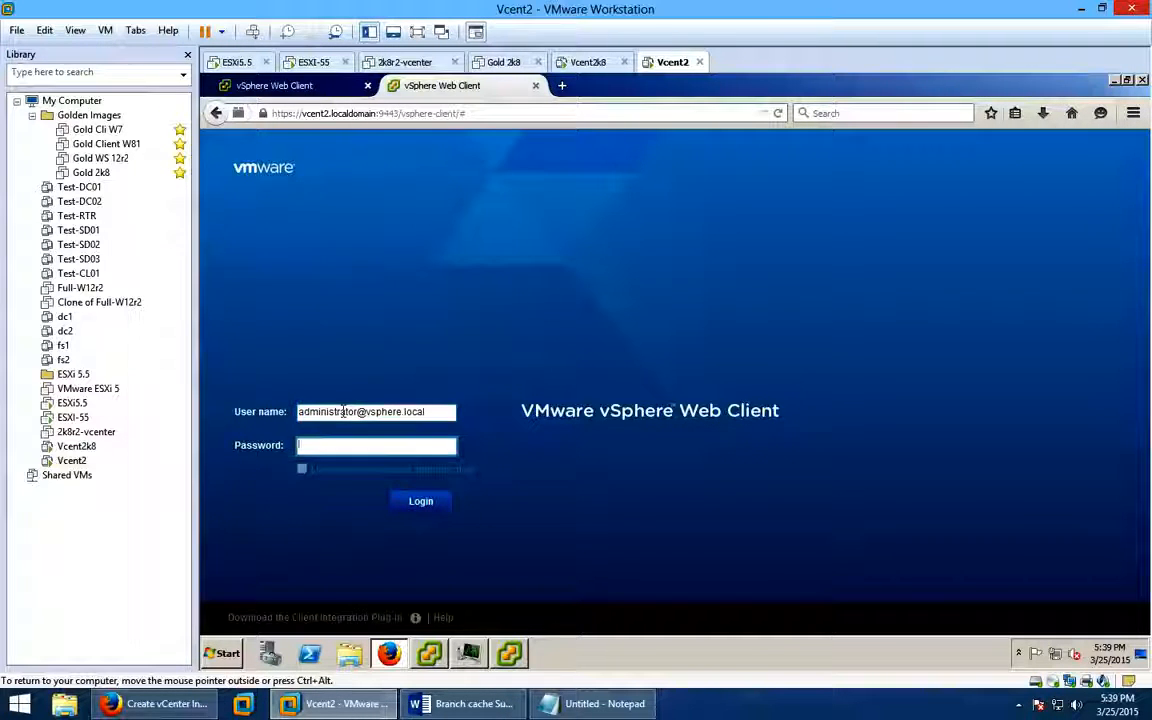
key(Tab)
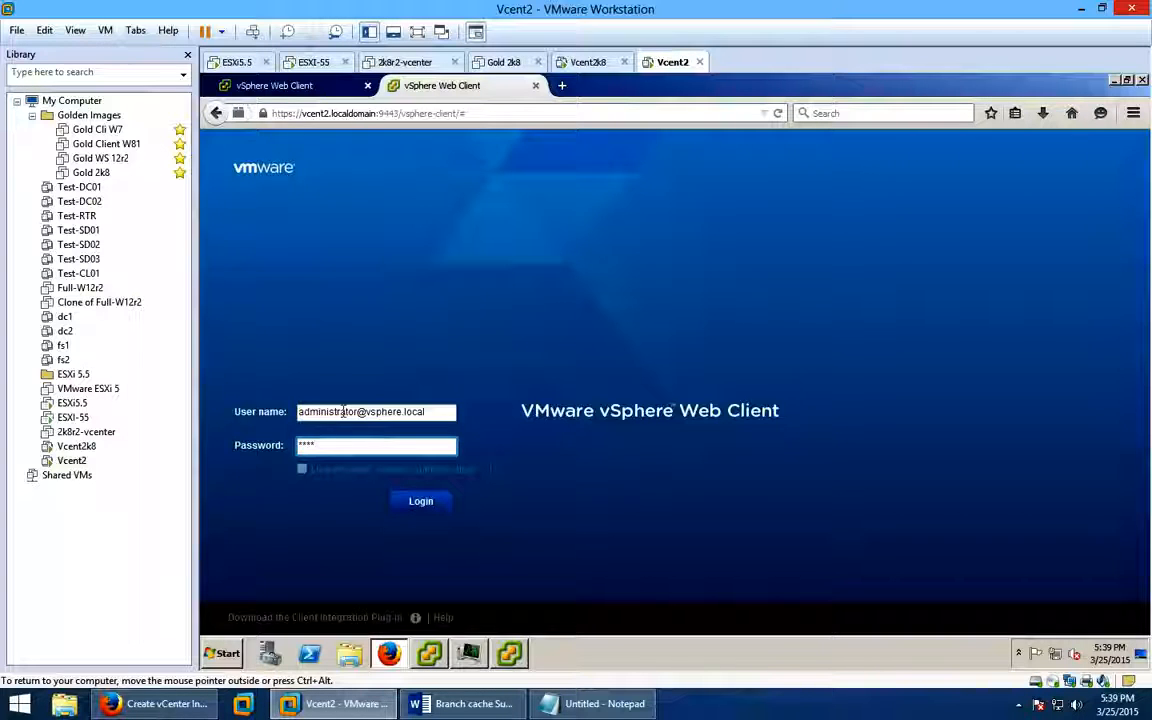
text(**)
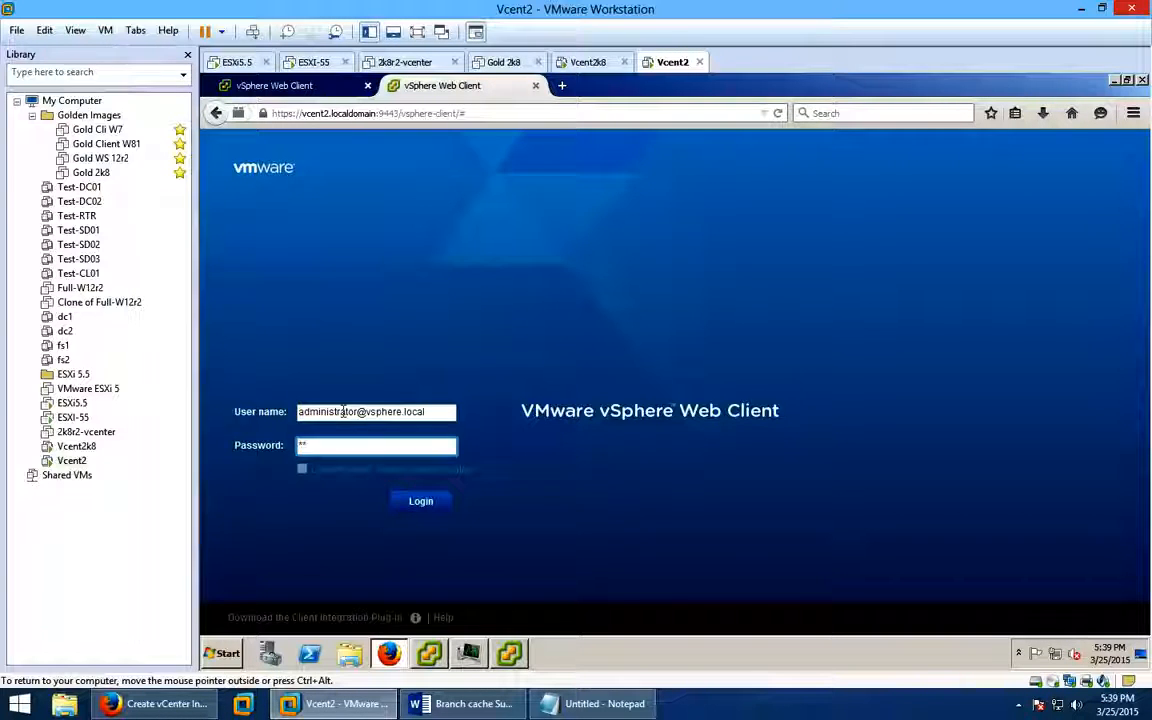
text(*******)
key(Return)
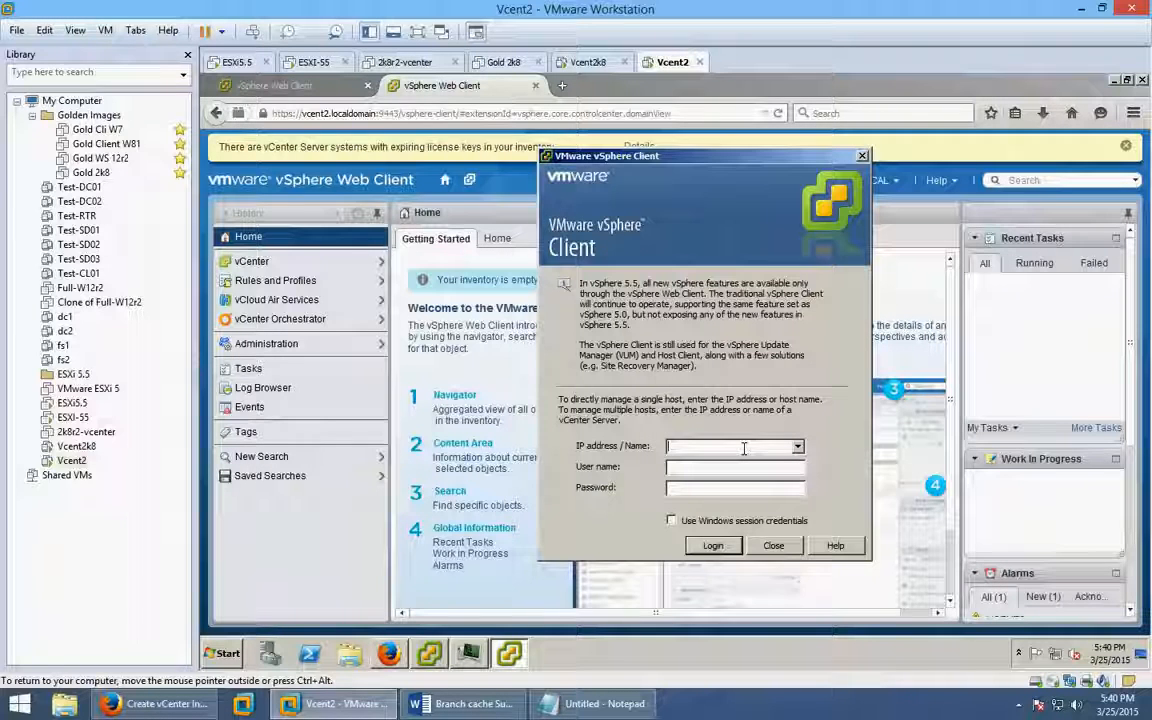
Submit a desktop vSphere Client login to vcent2.localdomain as administrator with the password.
text(vce)
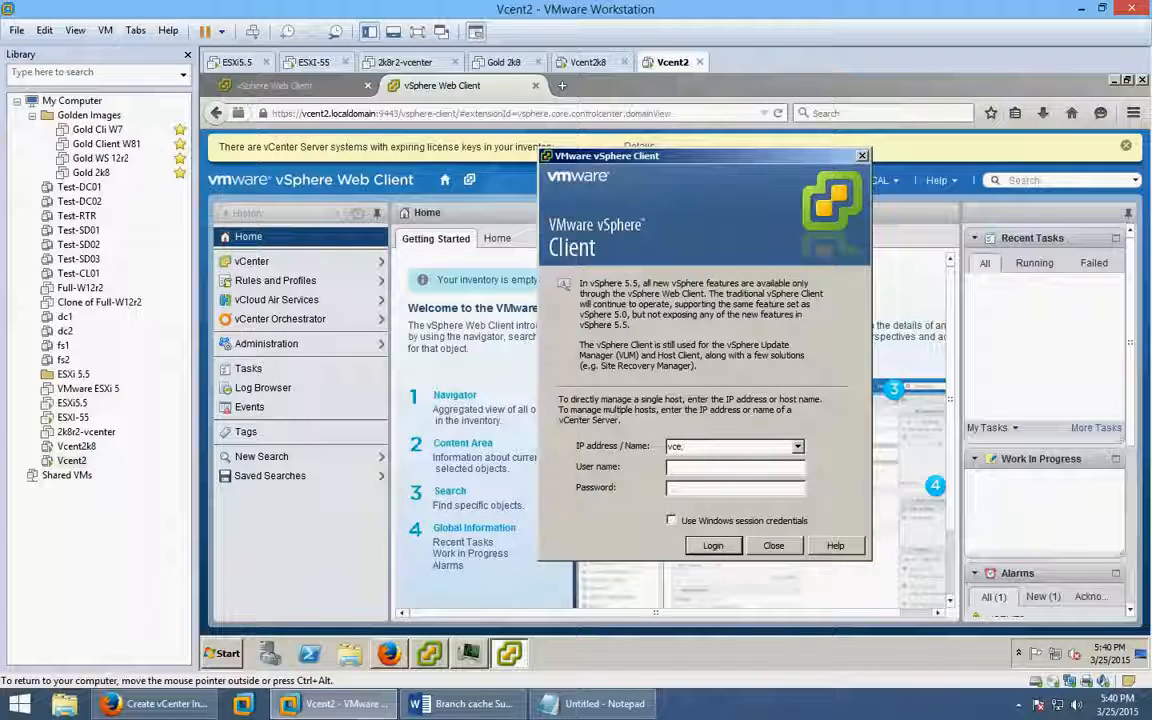
text(nt2.)
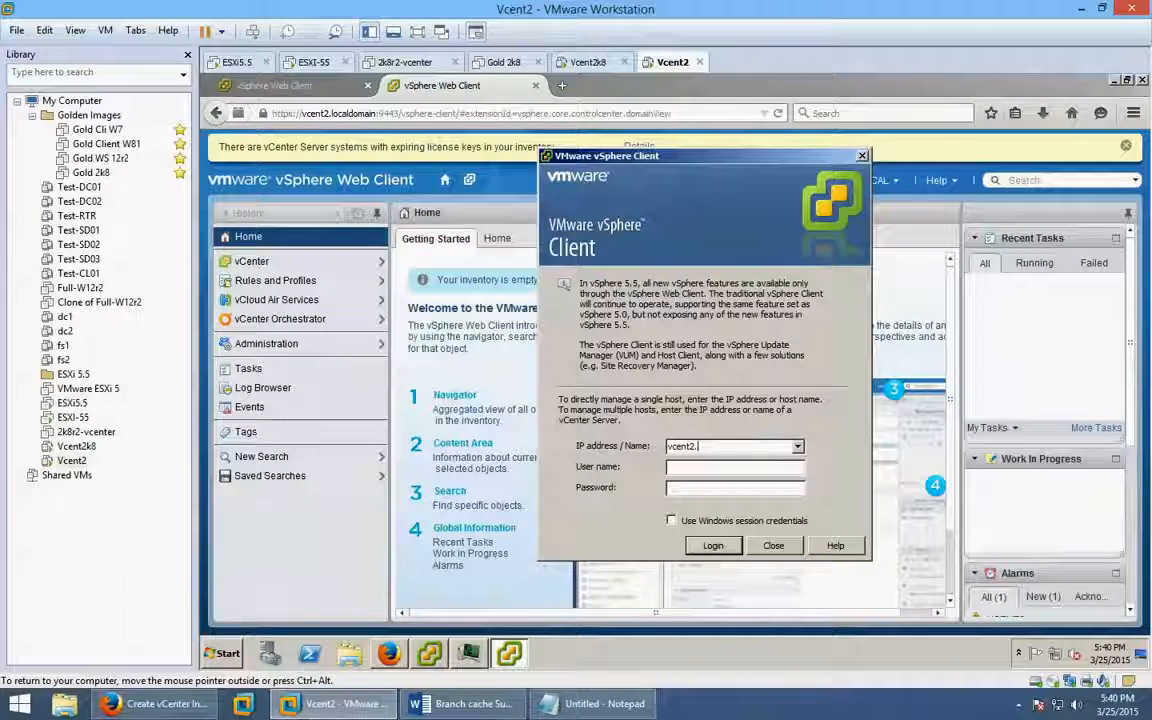
text(local)
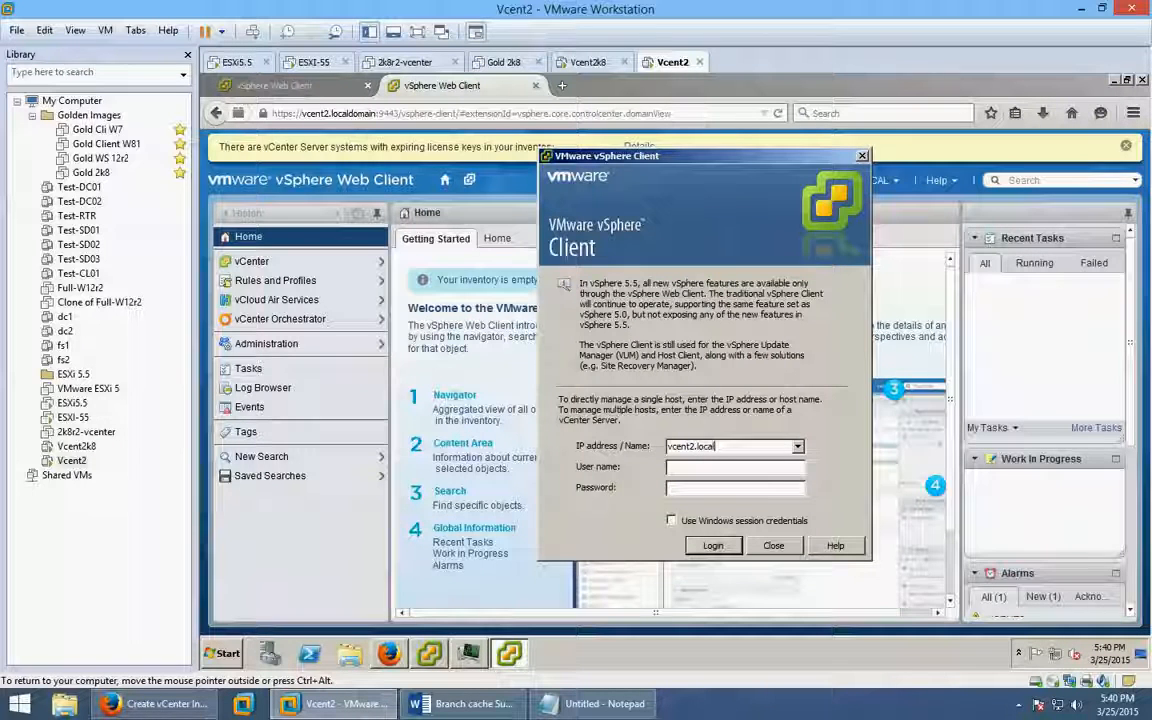
text(domain)
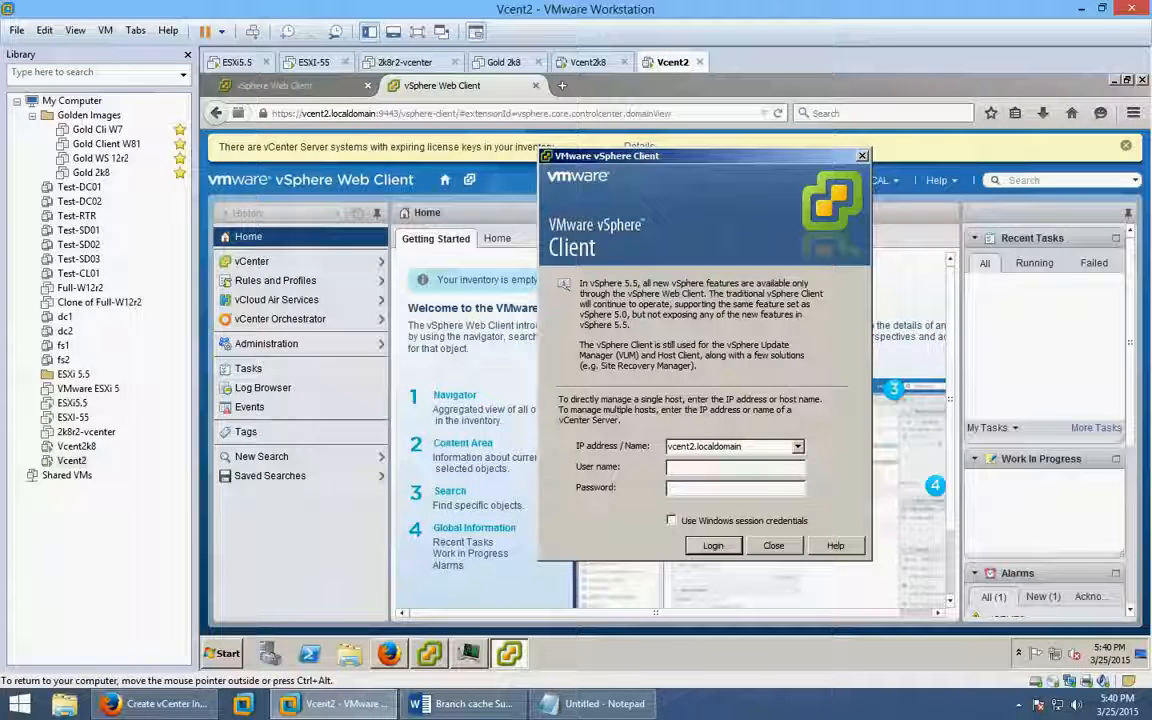
key(Tab)
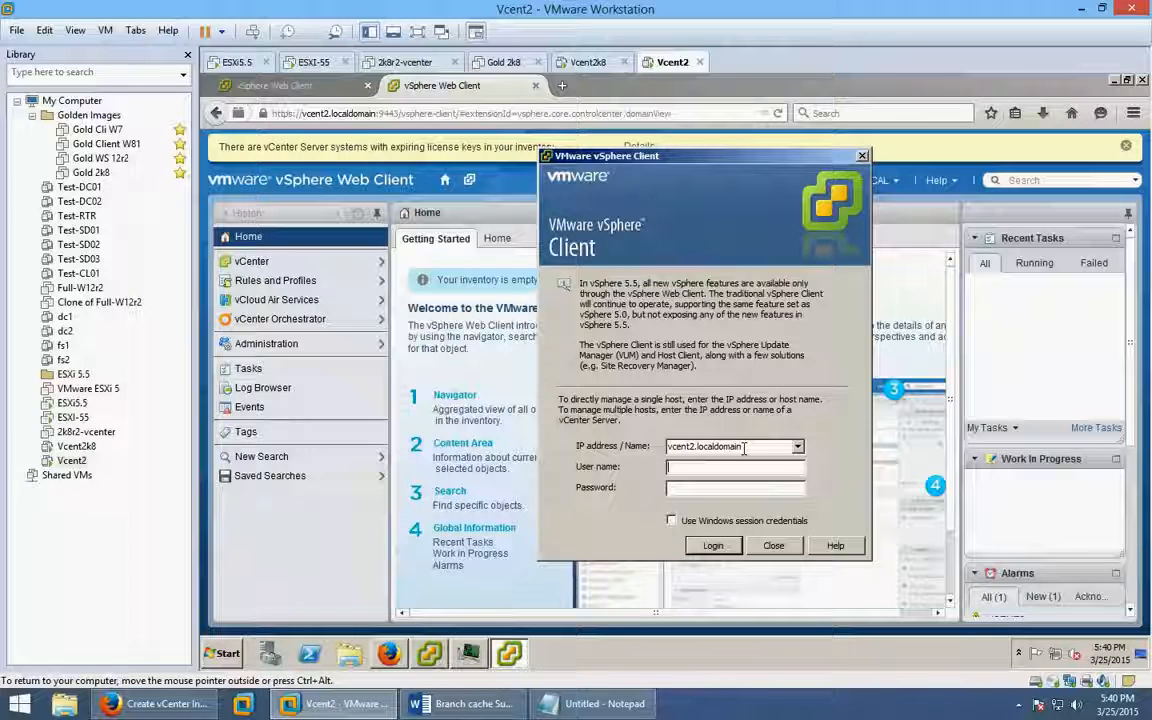
text(administ)
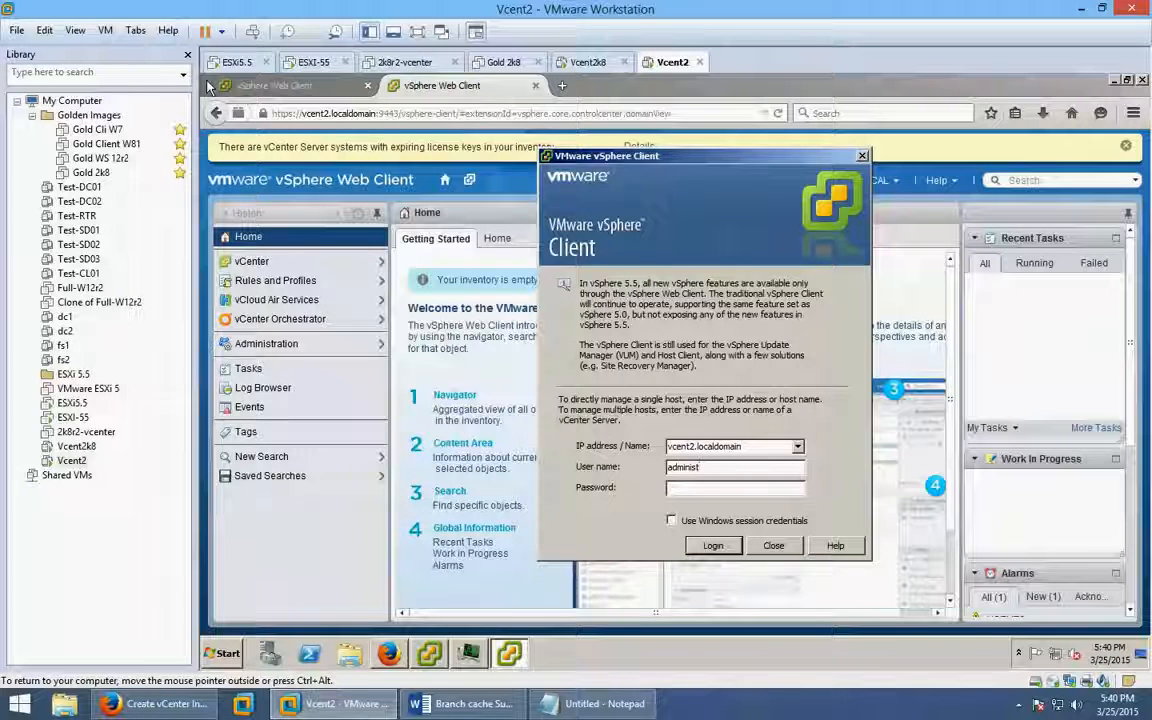
text(rat)
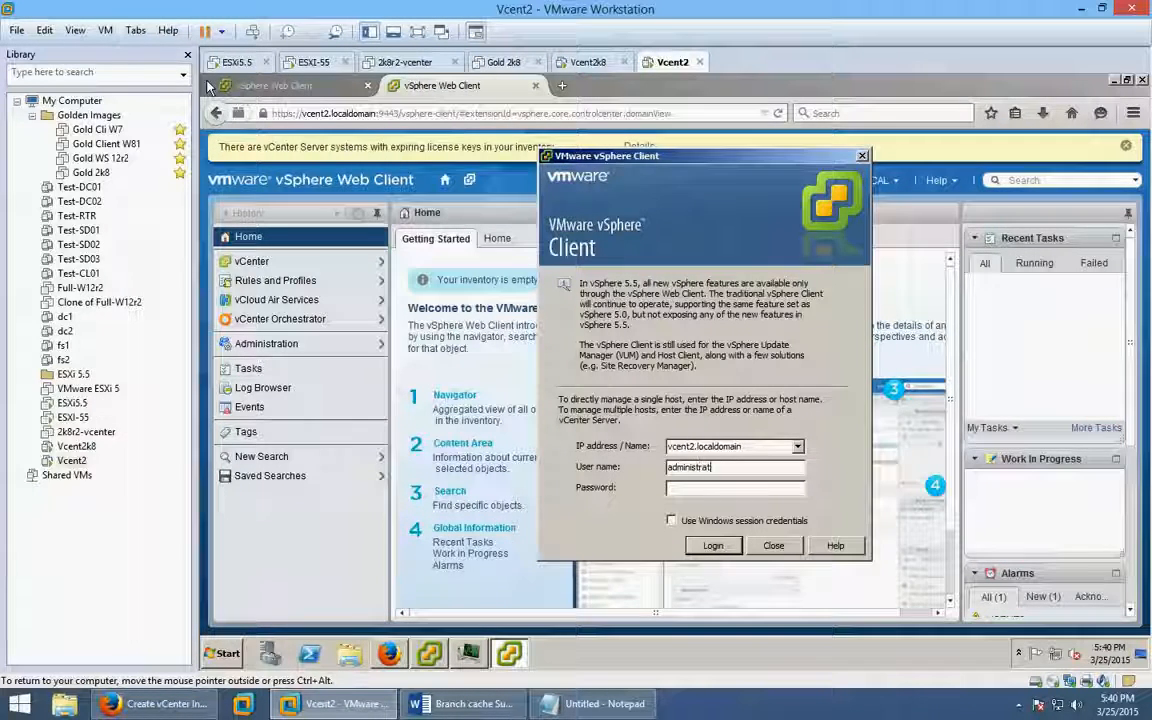
text(or)
key(Tab)
text(*********)
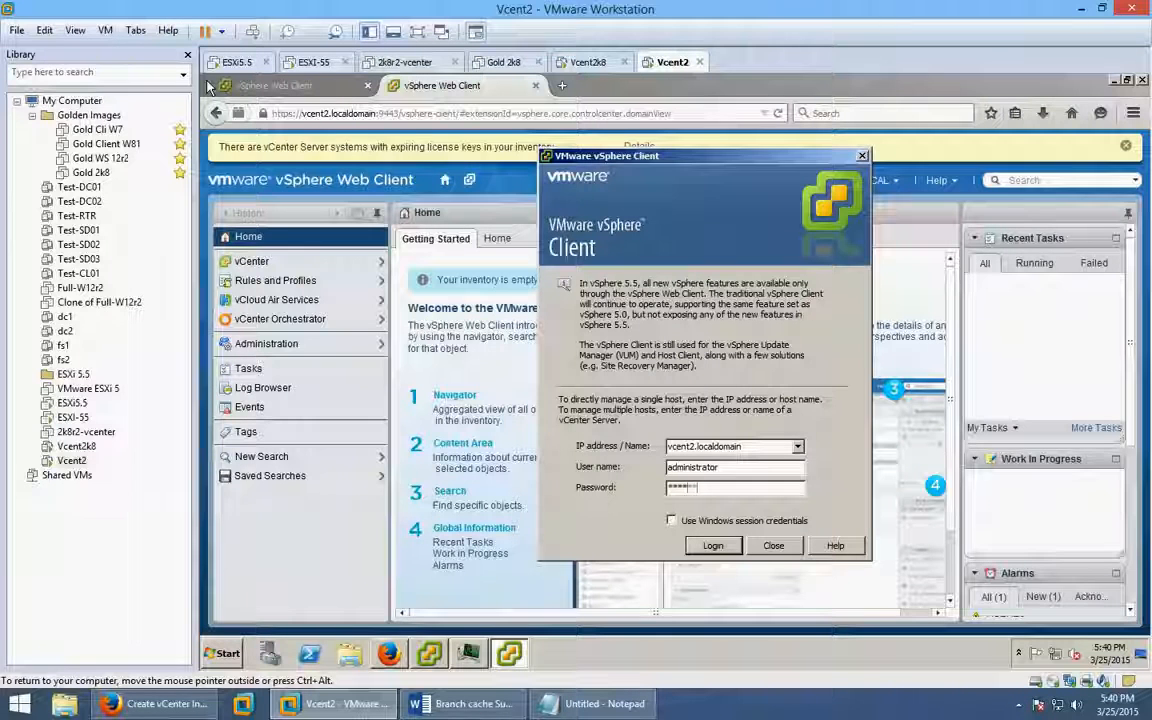
key(Return)
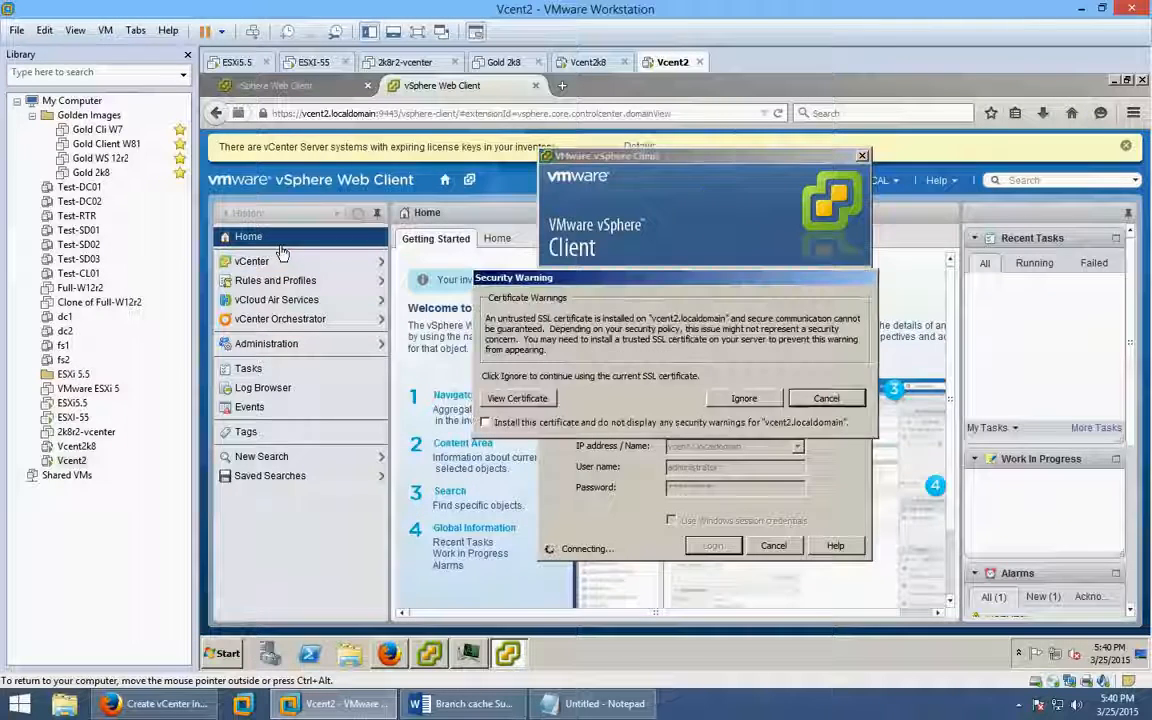
Install and ignore the certificate warning, then dismiss the permission error.
click(627, 424)
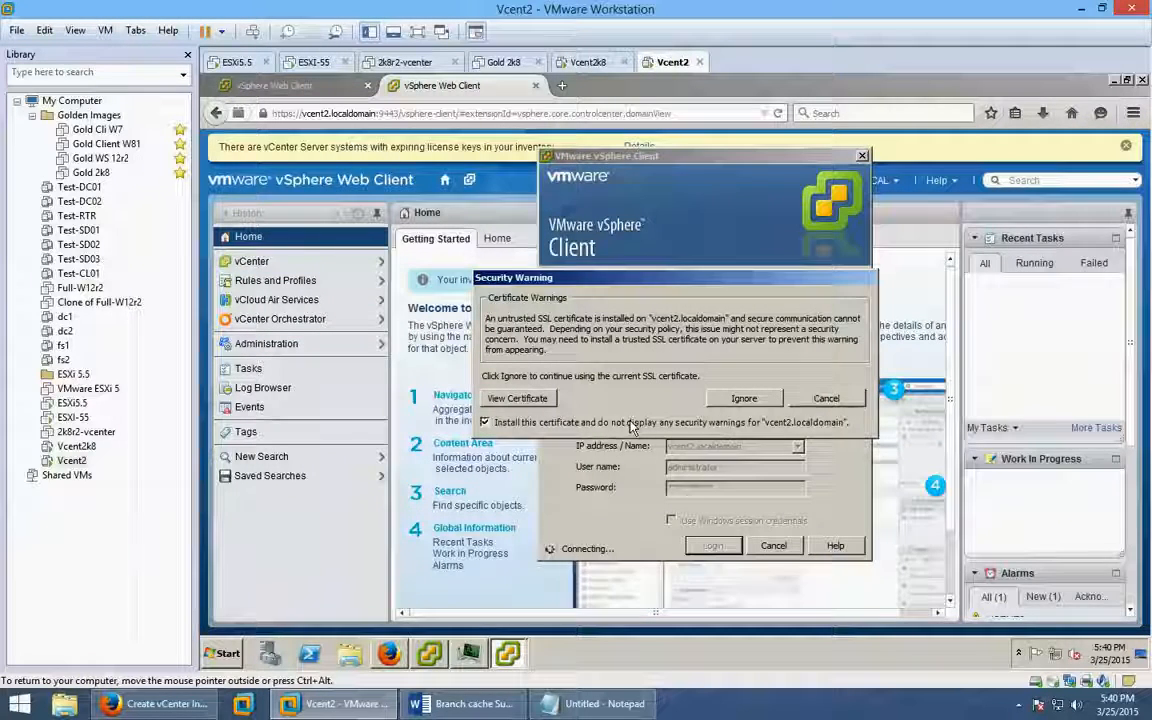
click(745, 399)
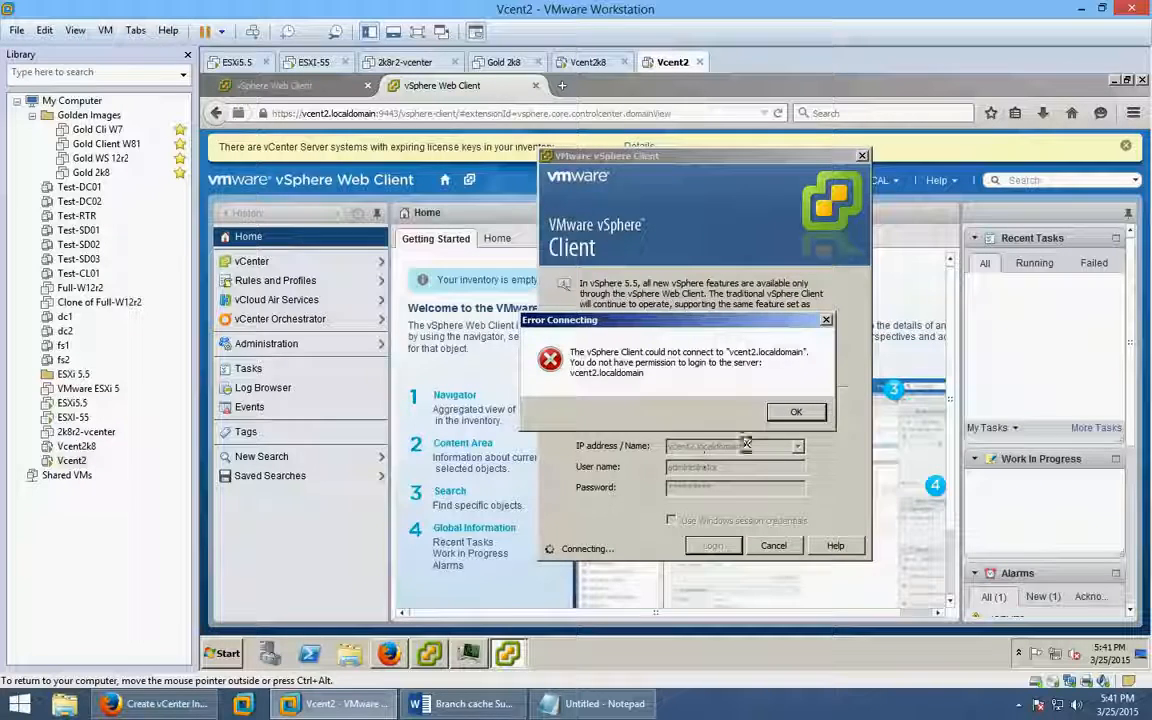
click(796, 413)
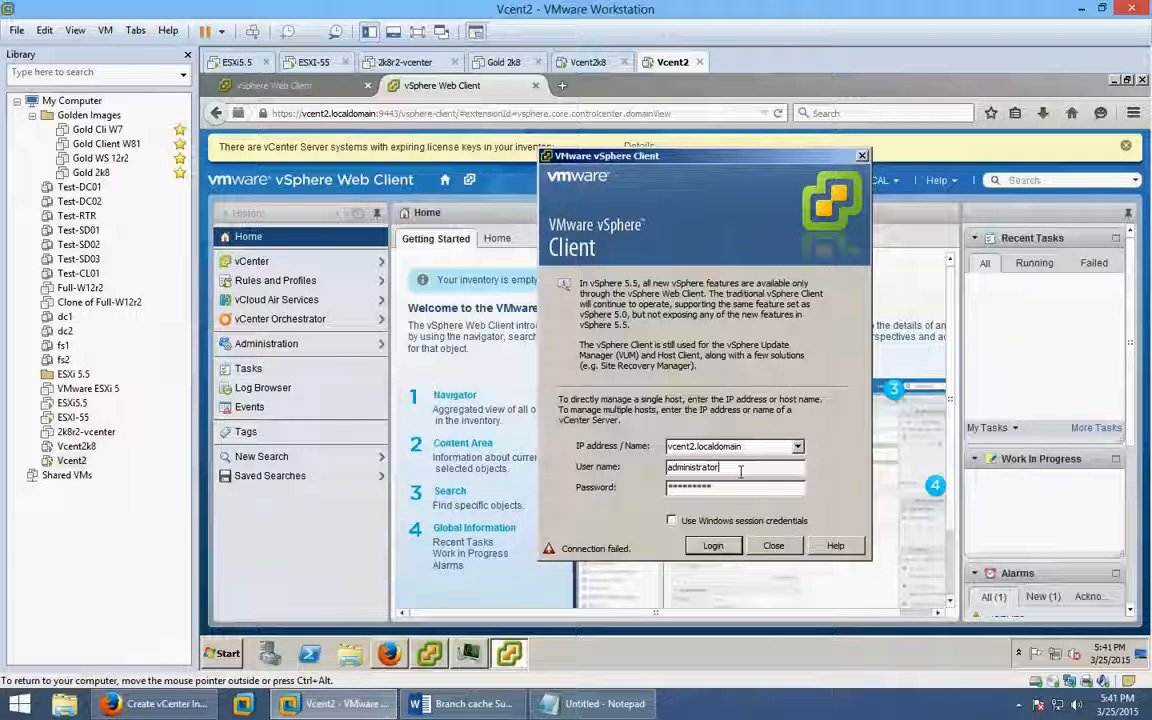
click(740, 467)
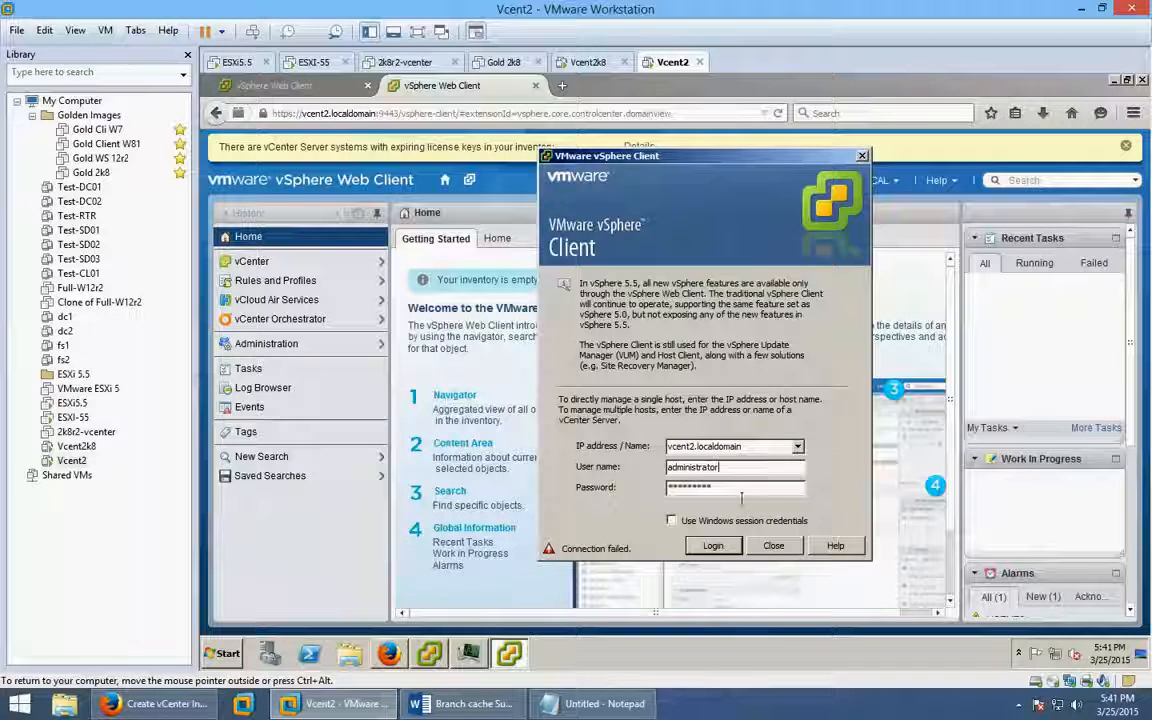
click(764, 446)
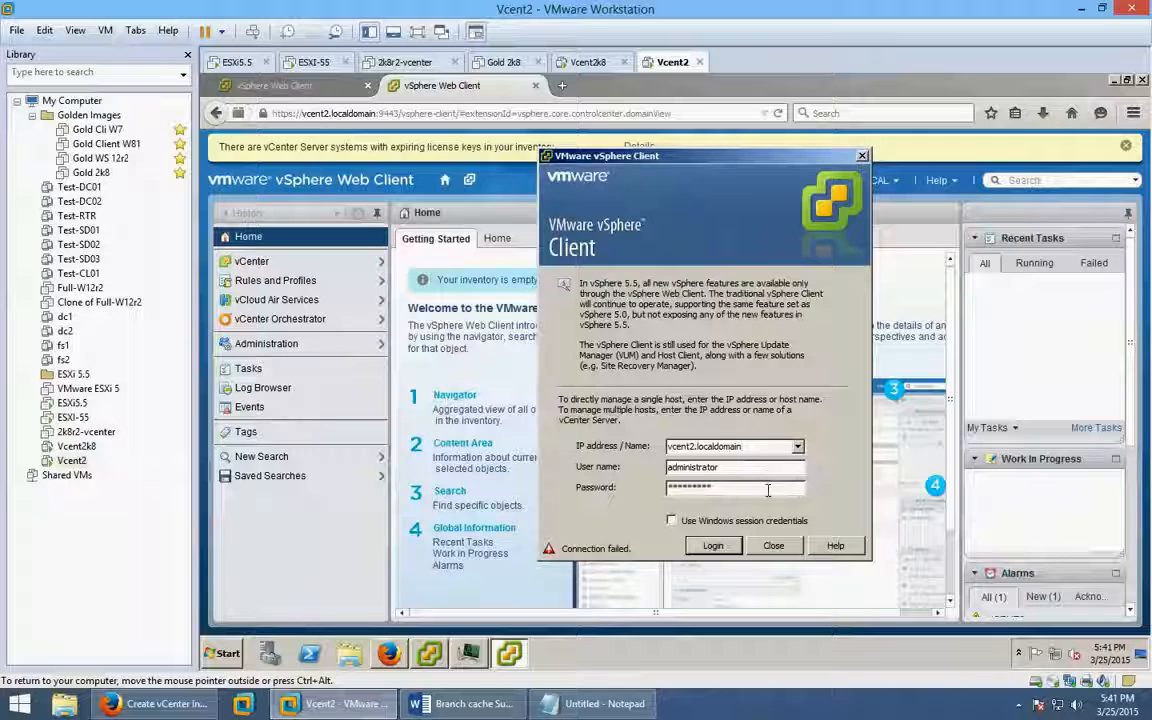
key(BackSpace)
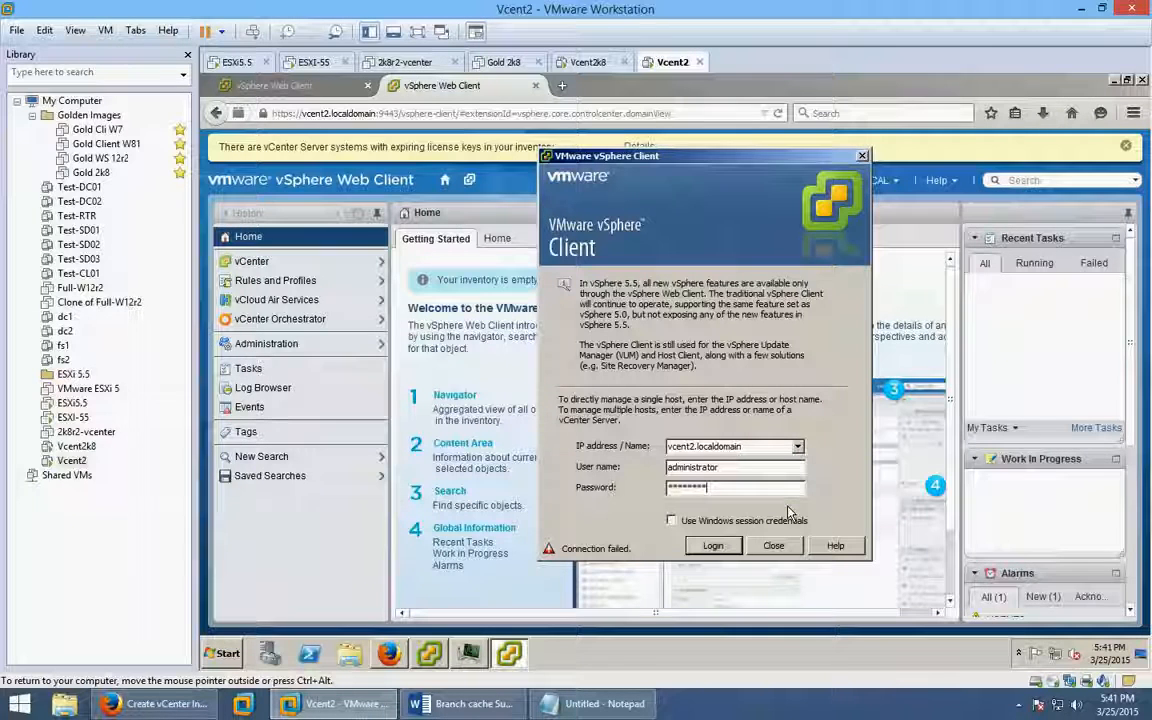
key(BackSpace)
key(BackSpace)
key(BackSpace)
key(BackSpace)
key(BackSpace)
key(BackSpace)
key(BackSpace)
key(BackSpace)
text(**)
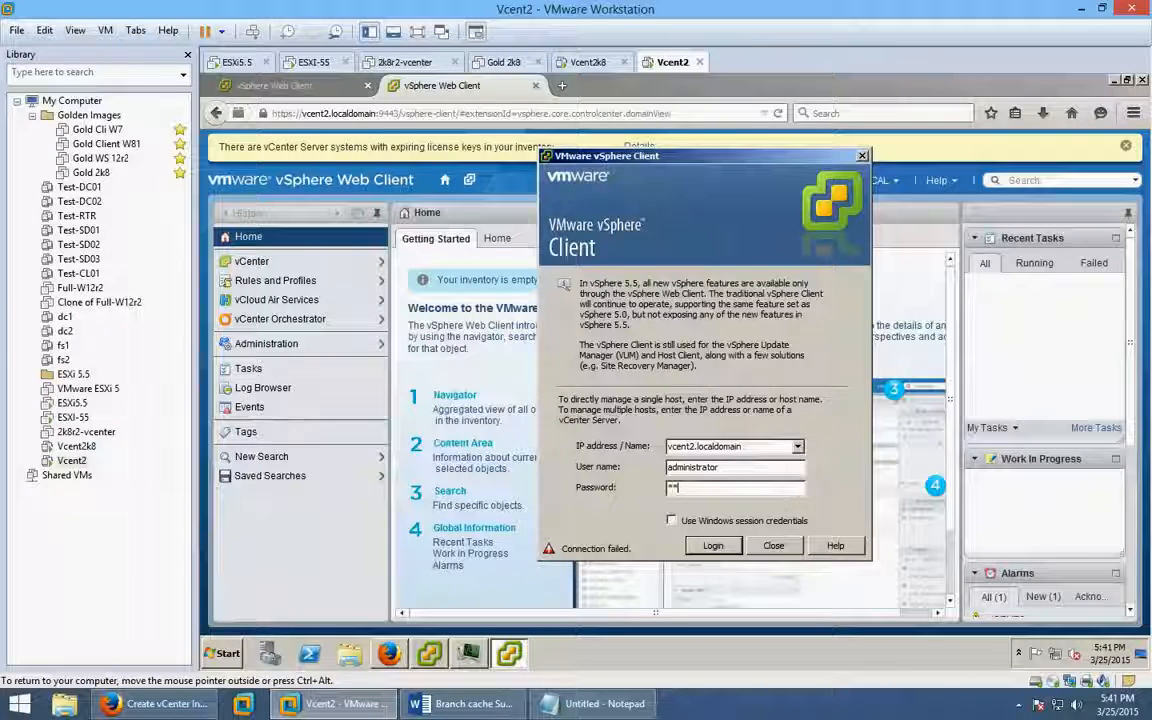
text(*******)
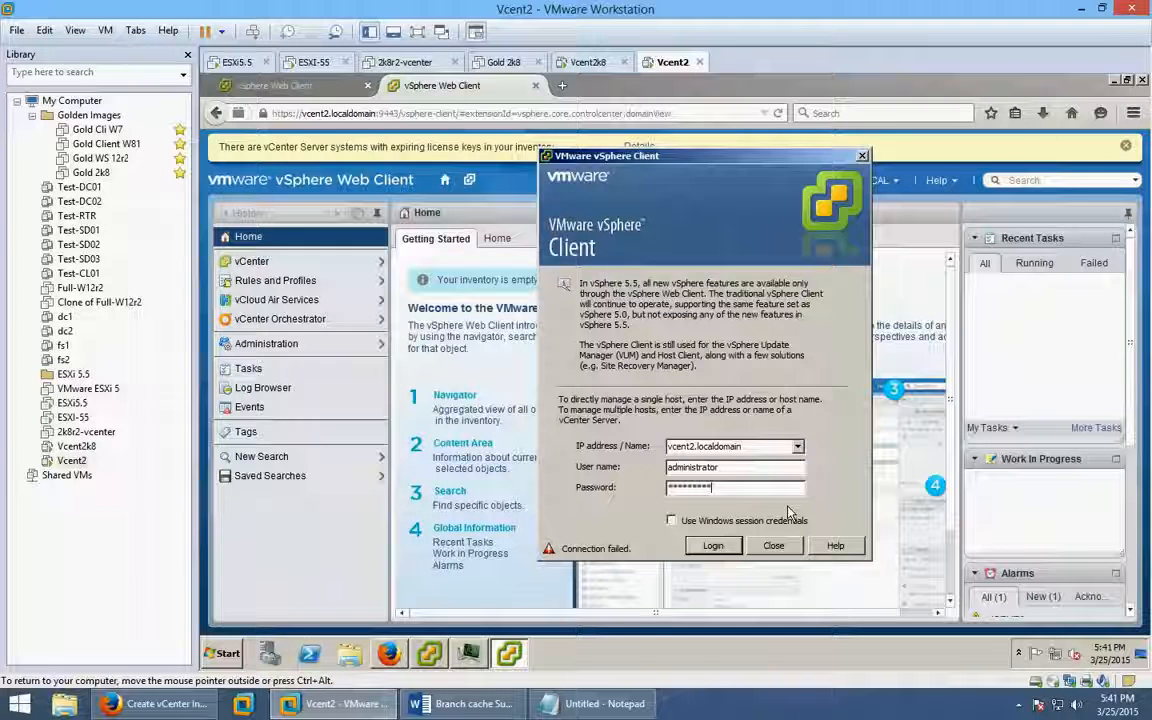
key(Return)
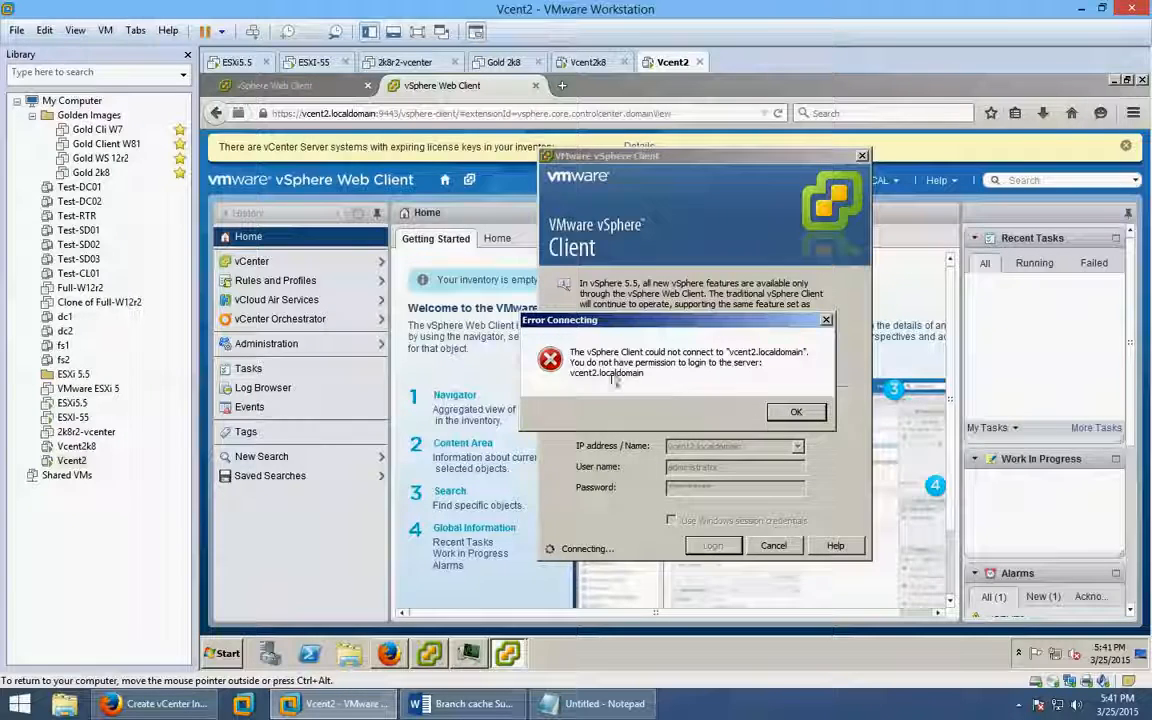
click(815, 420)
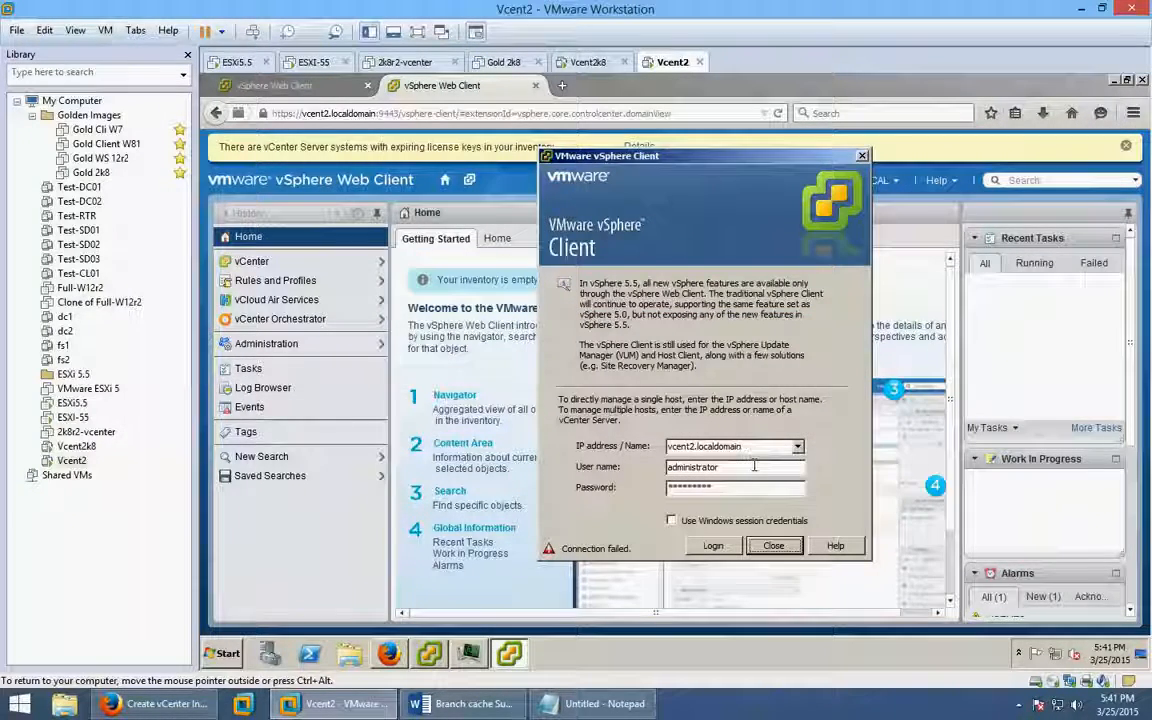
click(754, 465)
text(@)
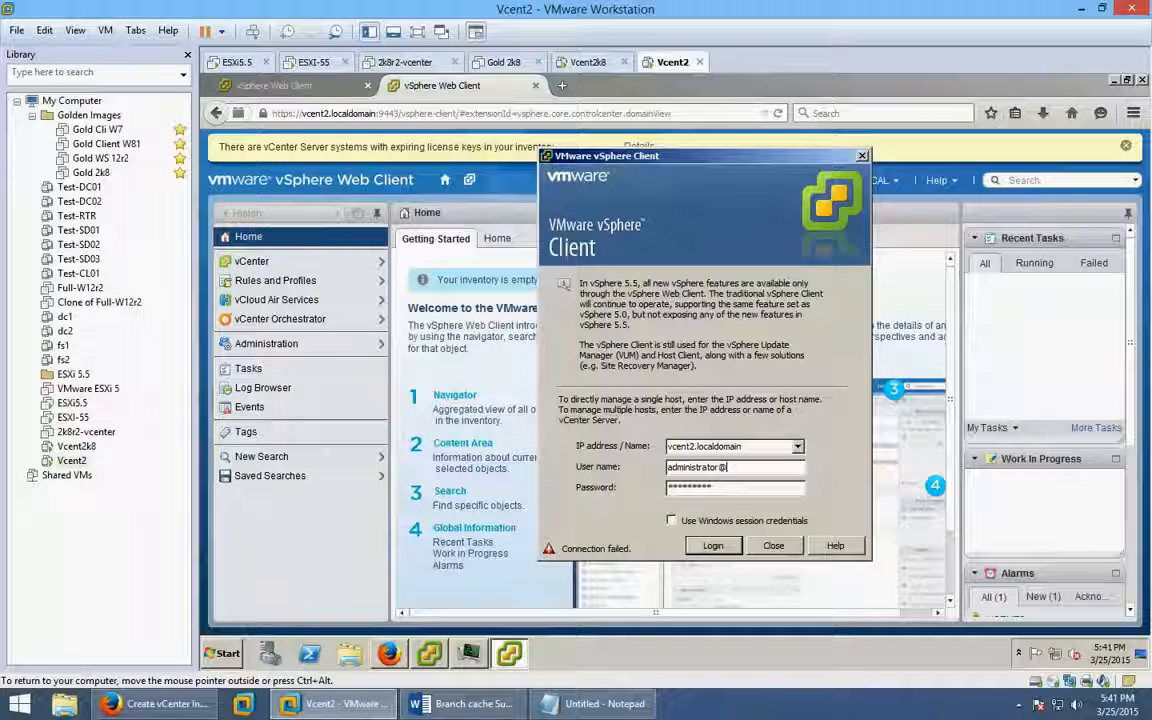
text(vshp)
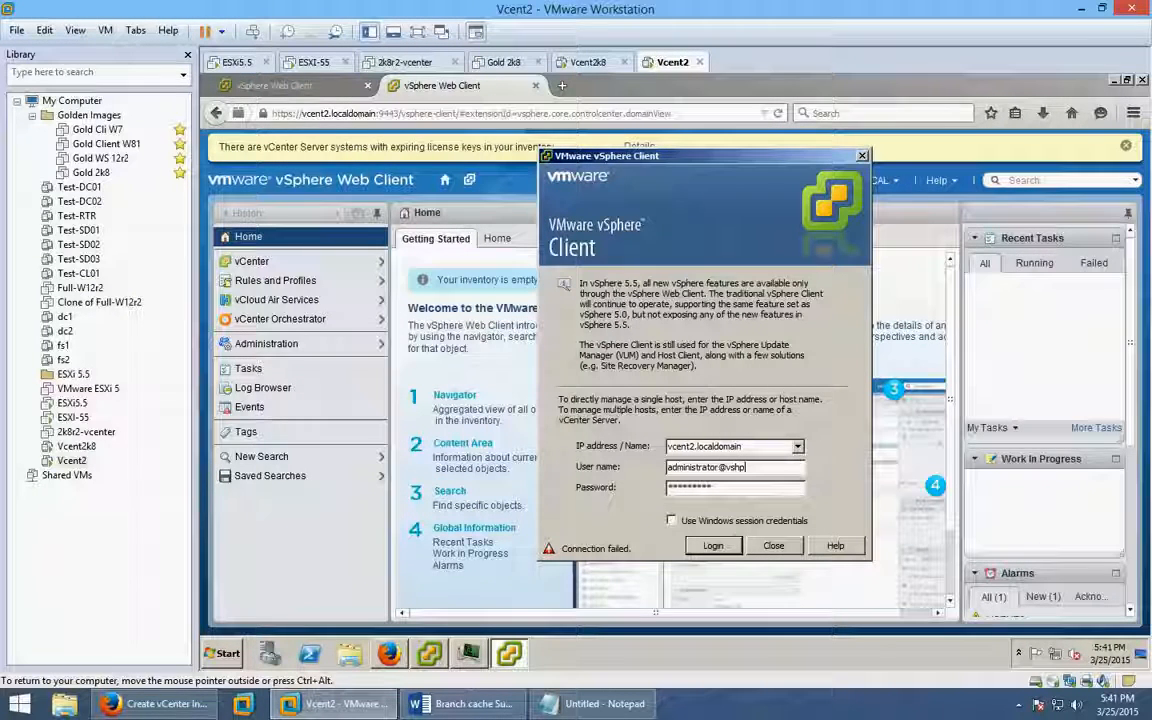
text(ere.loca)
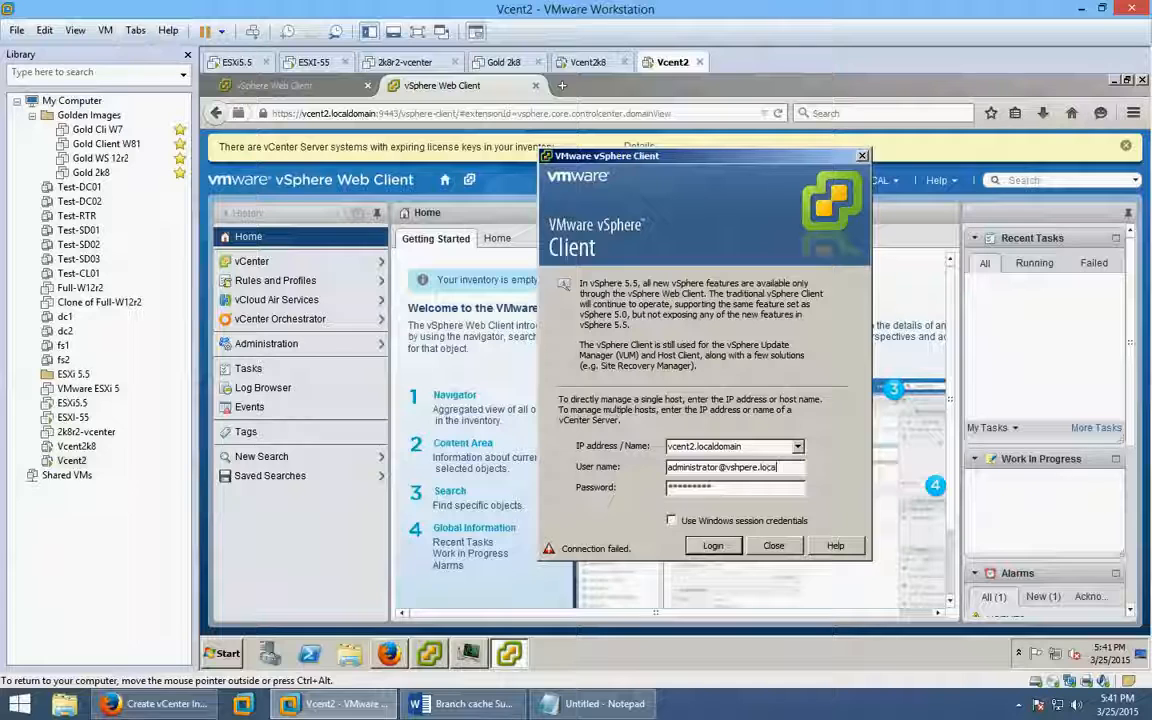
text(l)
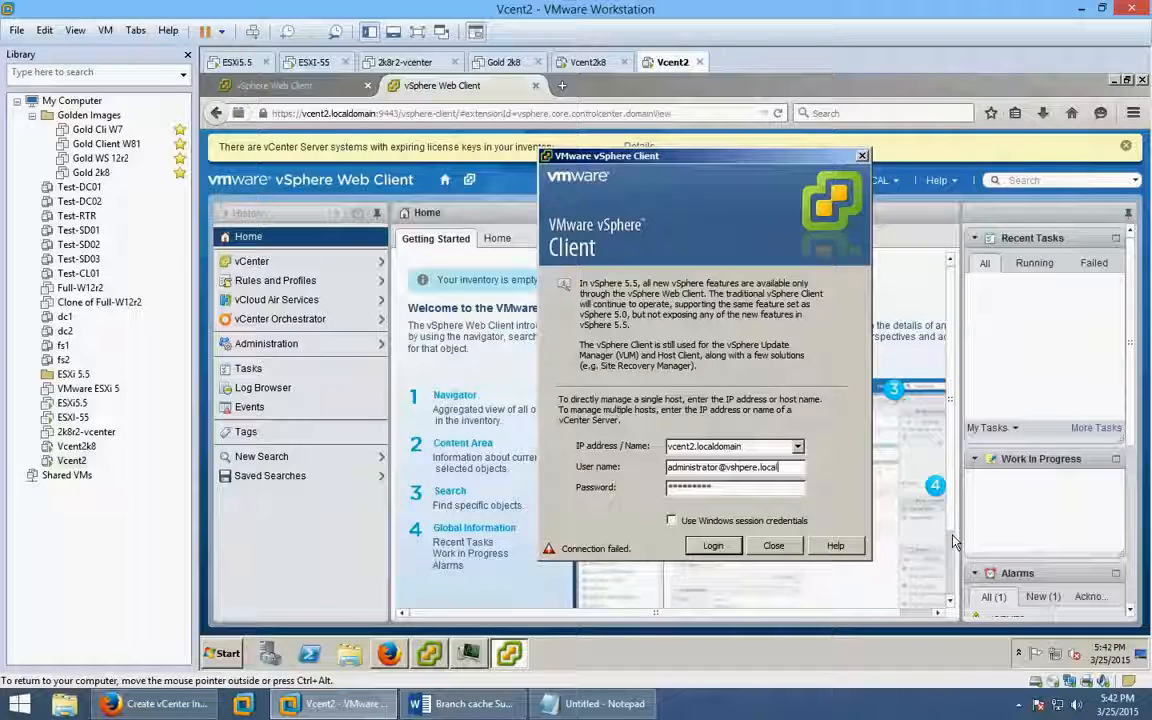
click(713, 546)
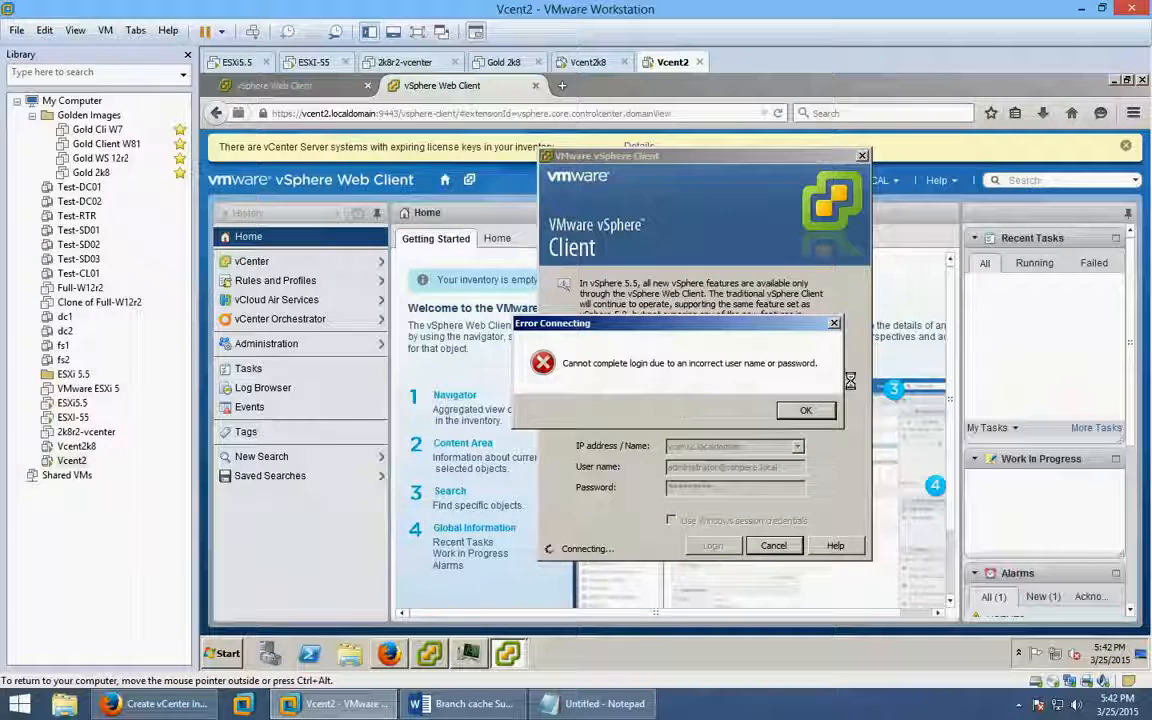
click(805, 410)
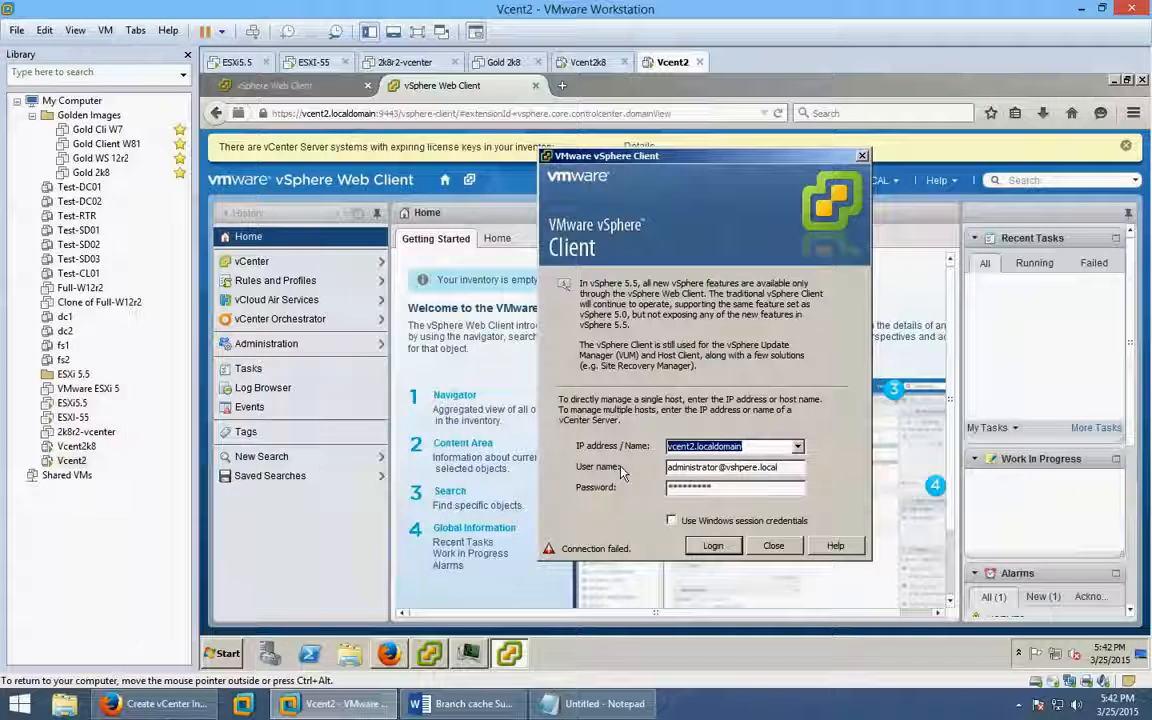
Connect to 192.168.127.162, tick 'Install this certificate' and view the host certificate.
text(192.)
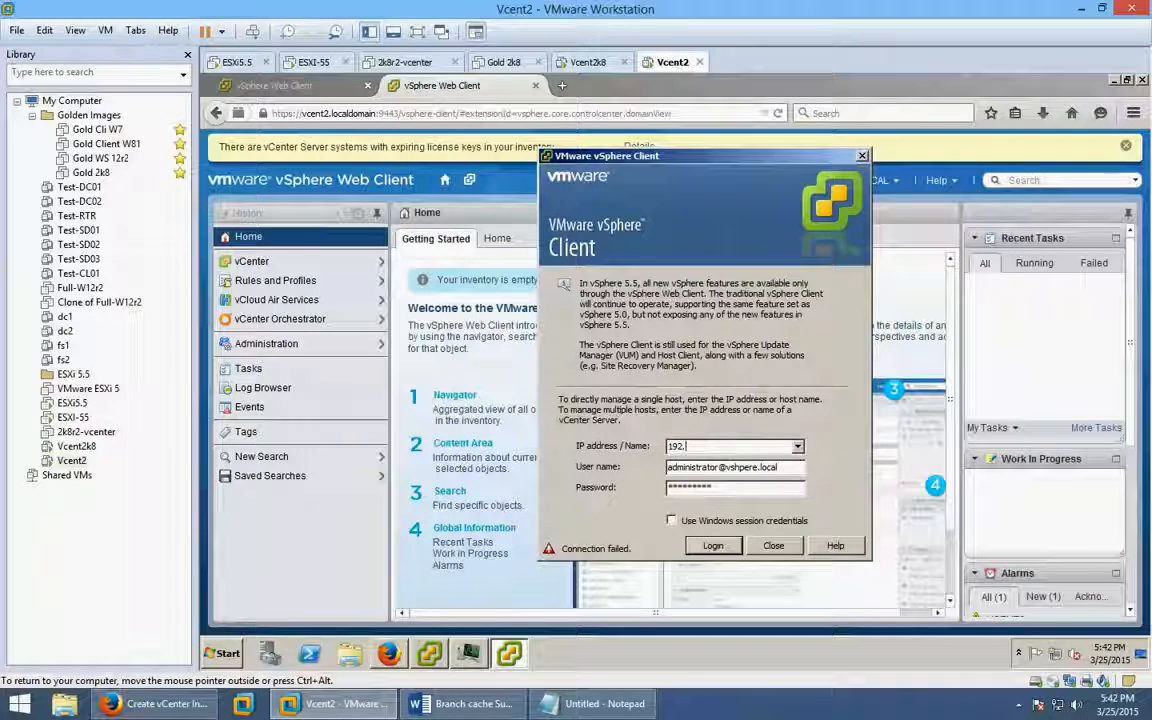
text(168.127.1)
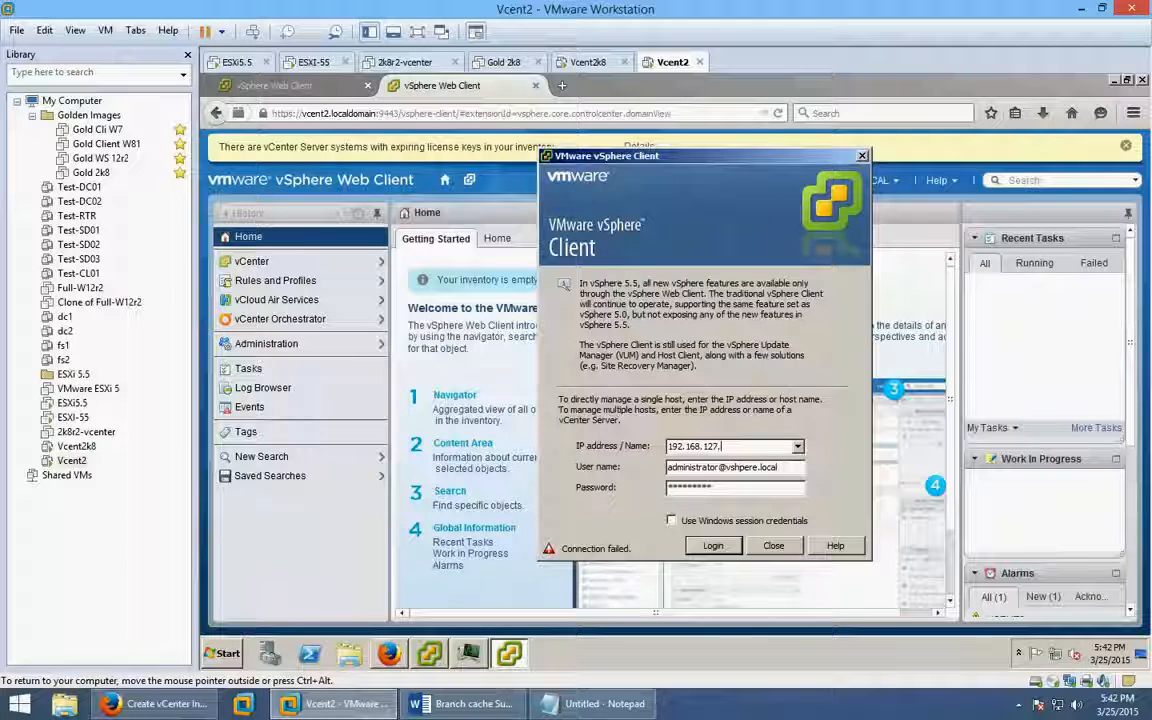
text(62)
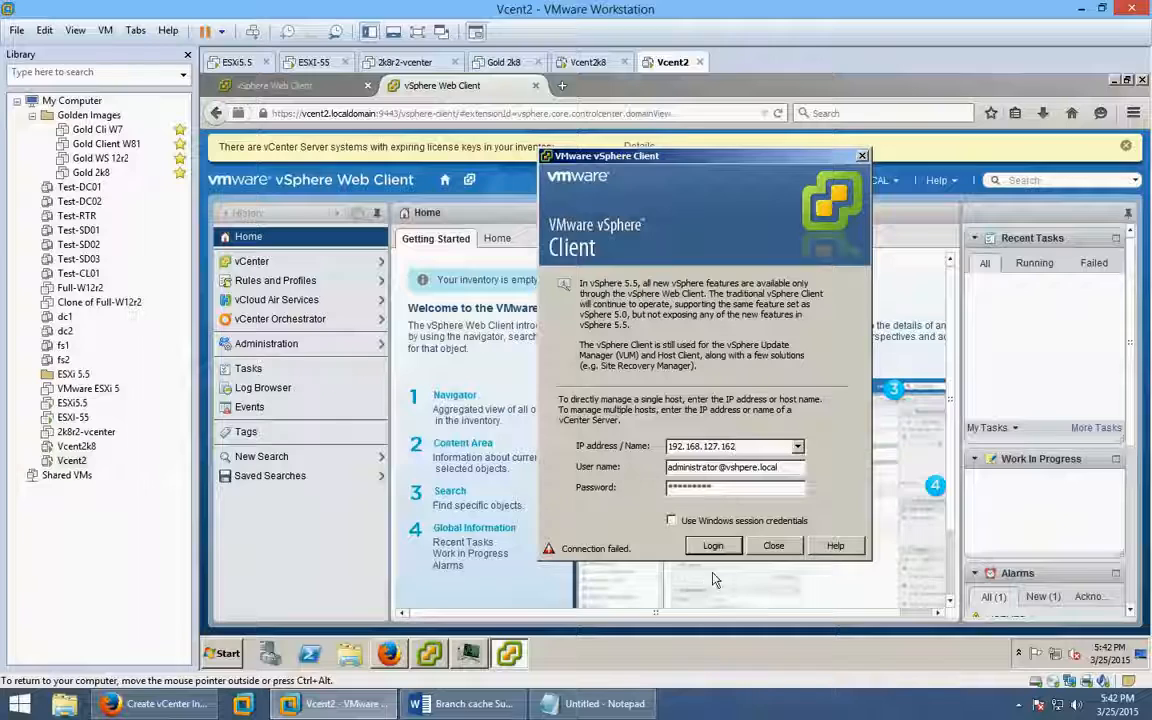
key(Return)
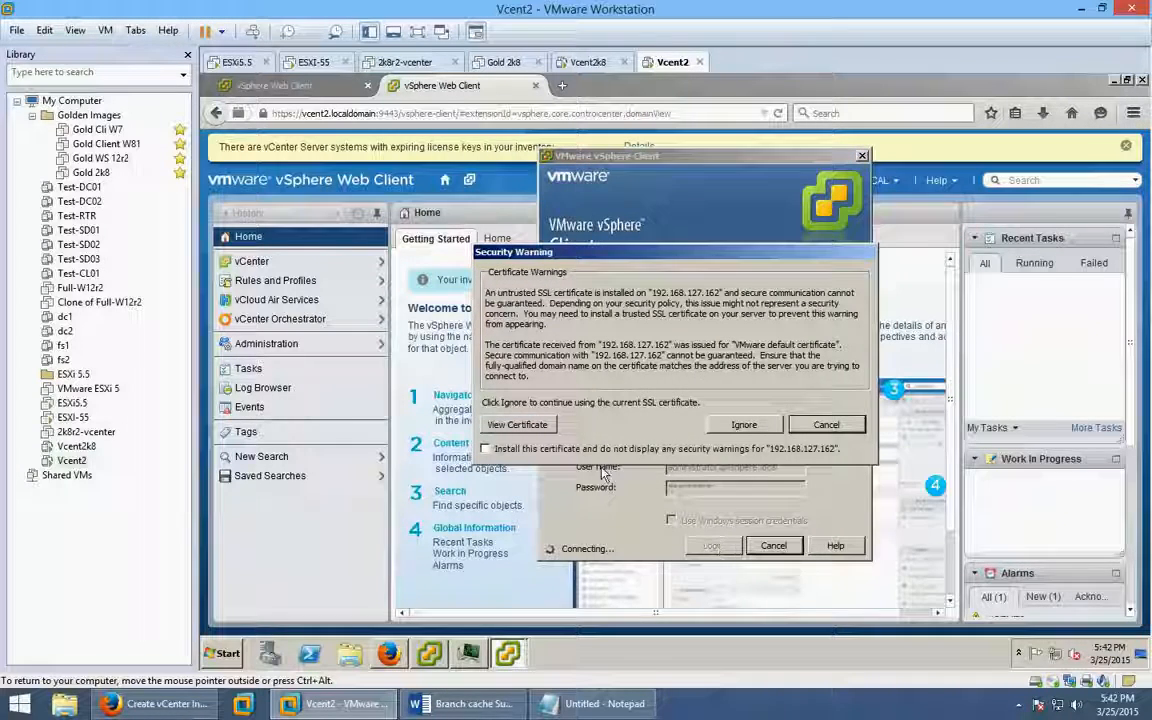
click(524, 448)
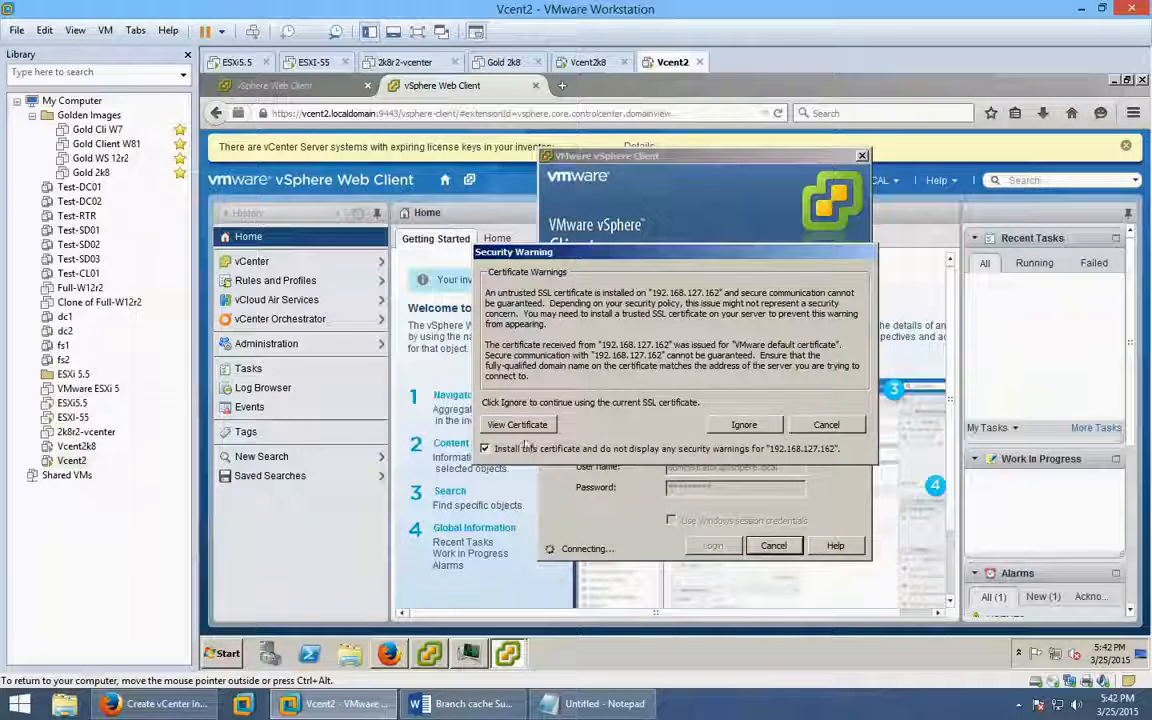
click(517, 424)
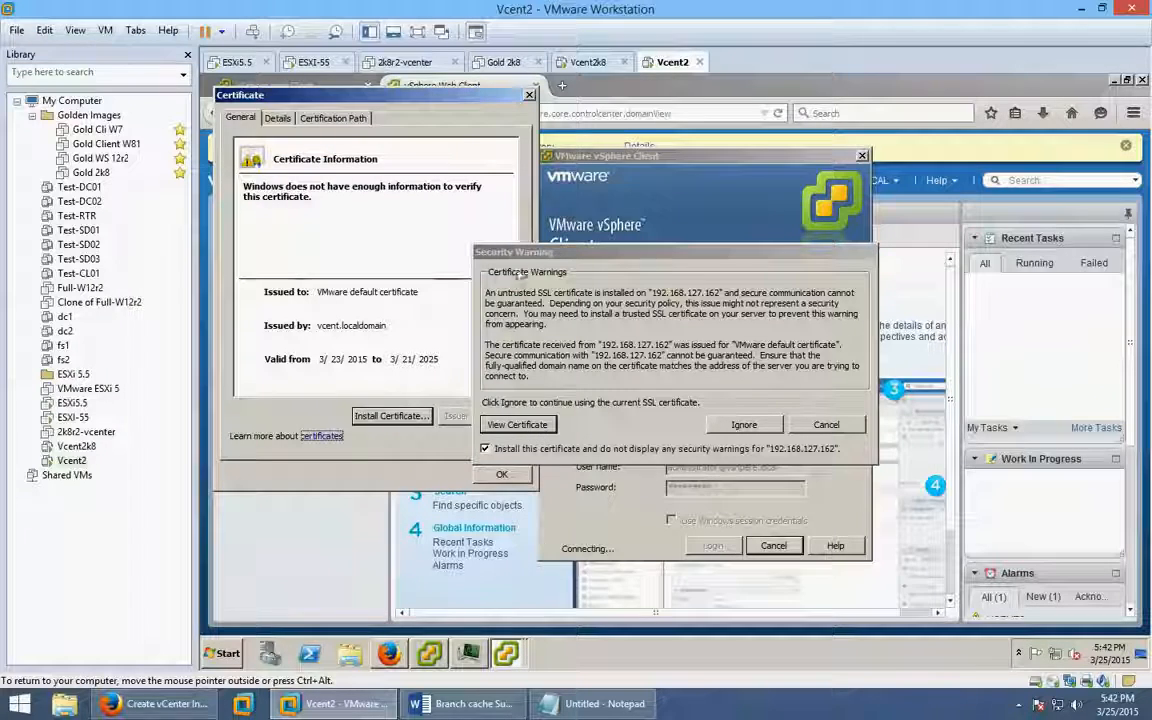
Import the host certificate with automatic store selection through the Certificate Import Wizard.
click(390, 415)
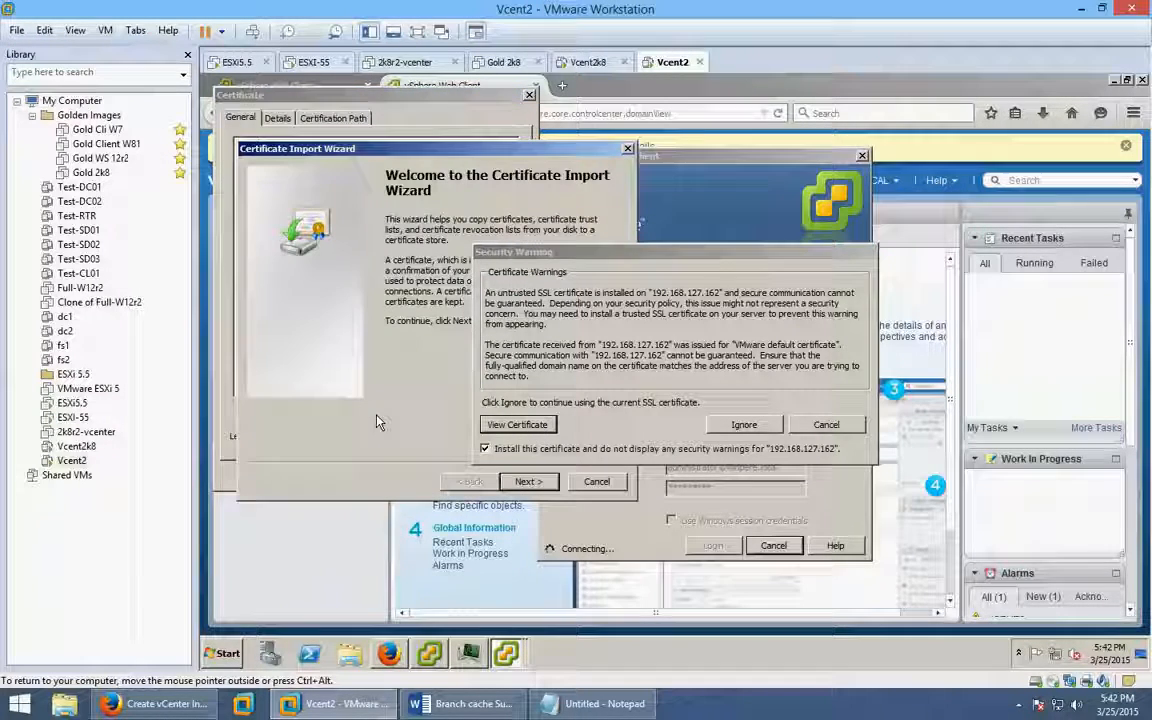
click(527, 482)
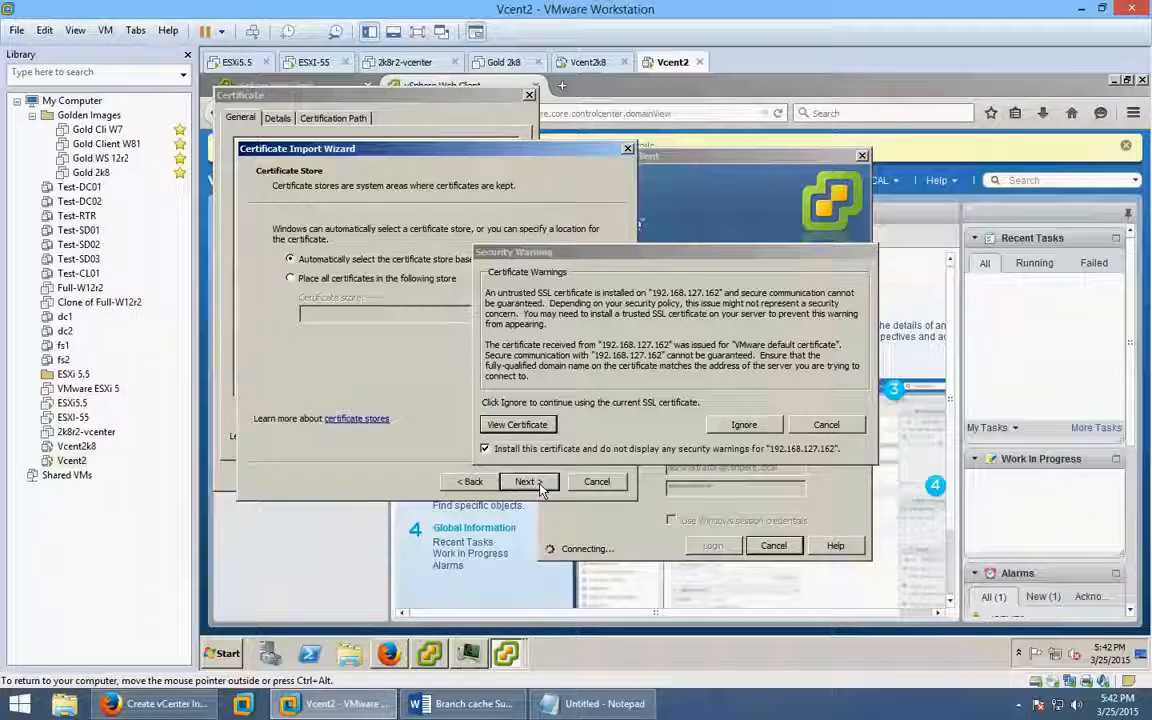
click(527, 482)
click(527, 482)
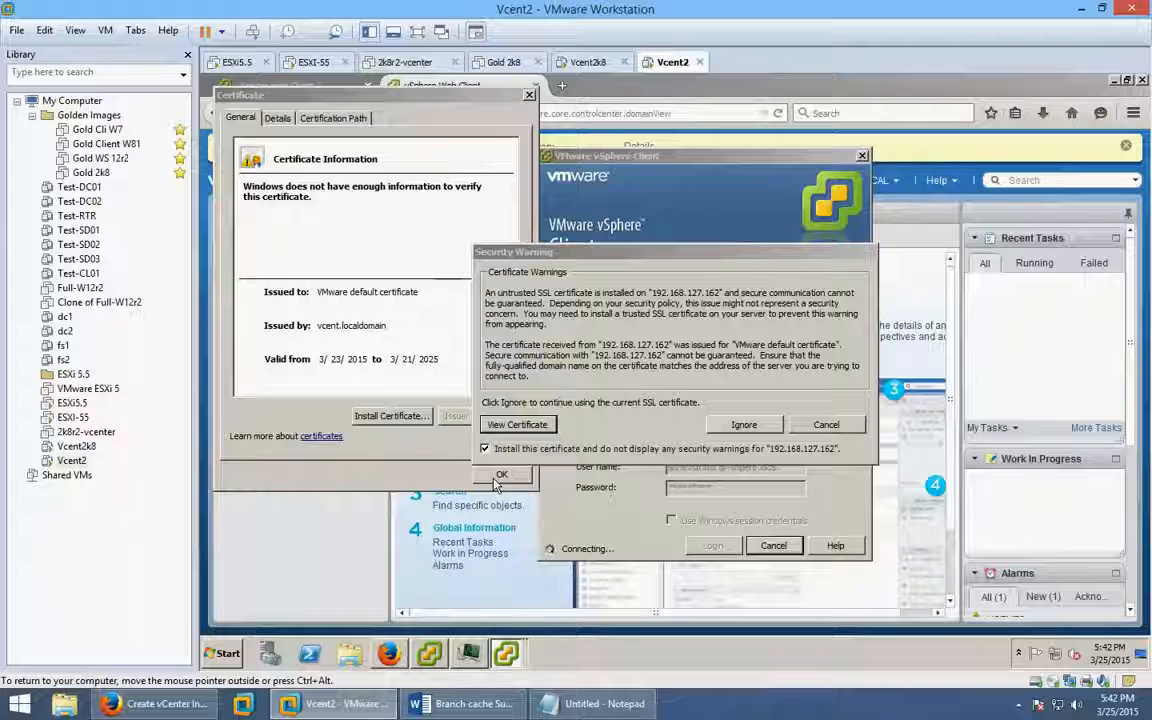
drag(564, 254, 674, 217)
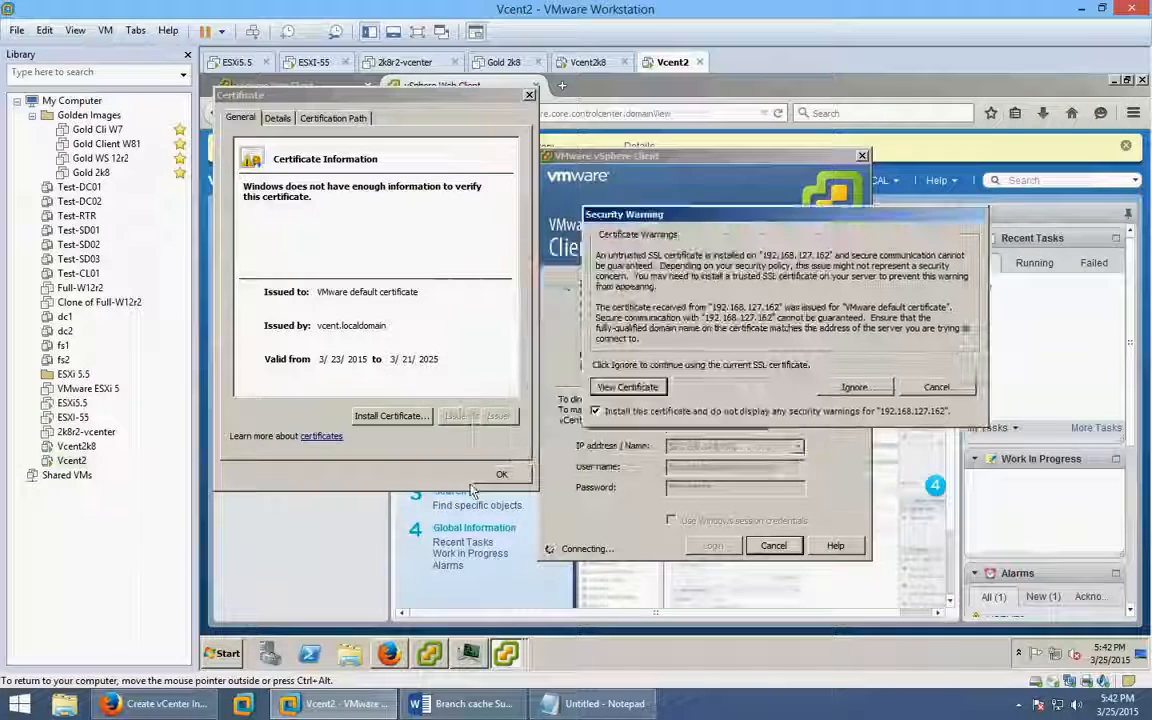
Close the certificate details, clear the guest browser aside, and dismiss the import-successful message.
click(493, 478)
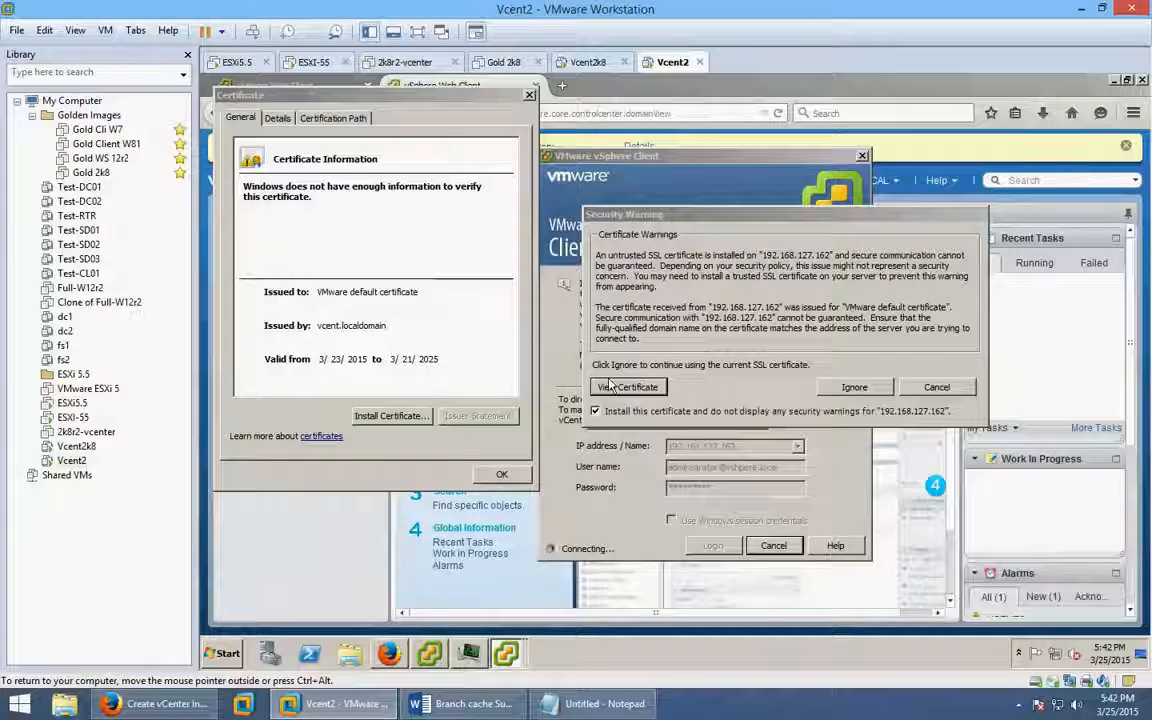
click(1113, 80)
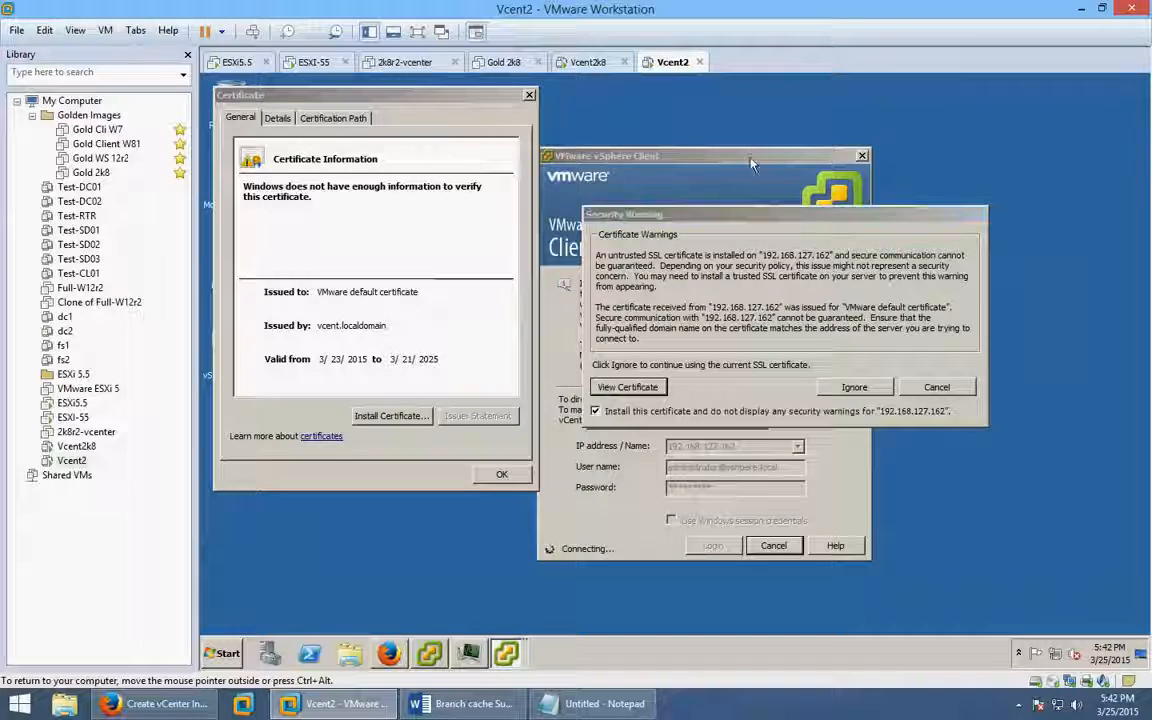
drag(367, 472, 368, 472)
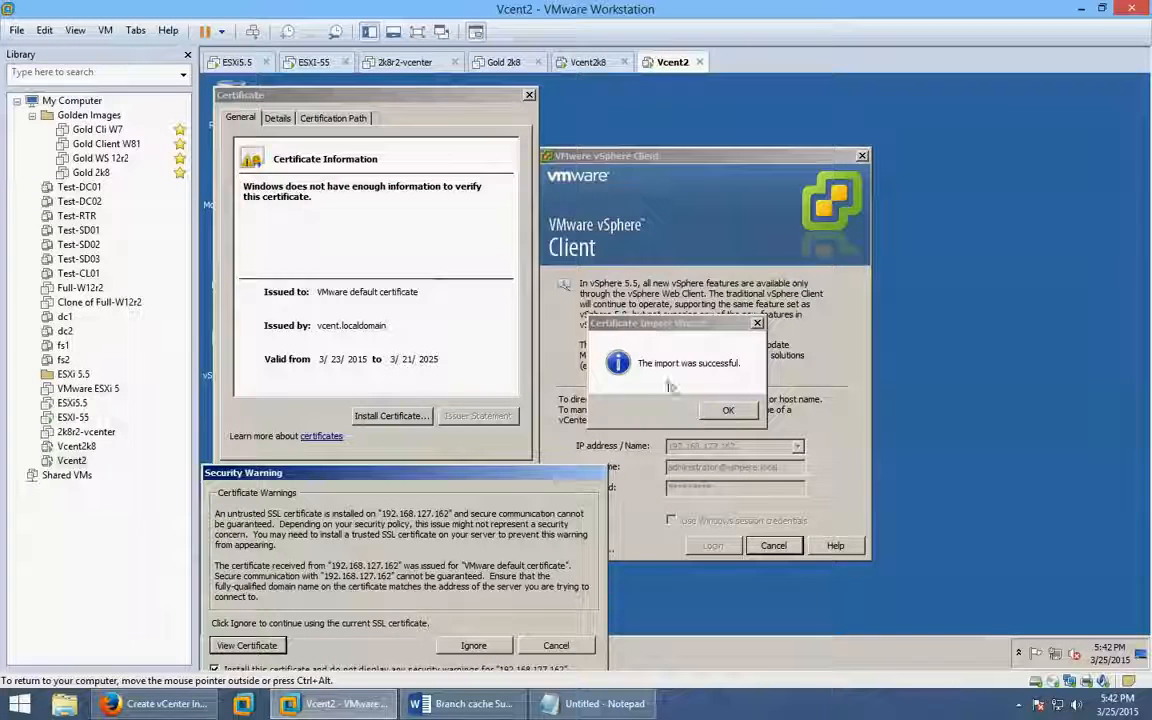
key(Return)
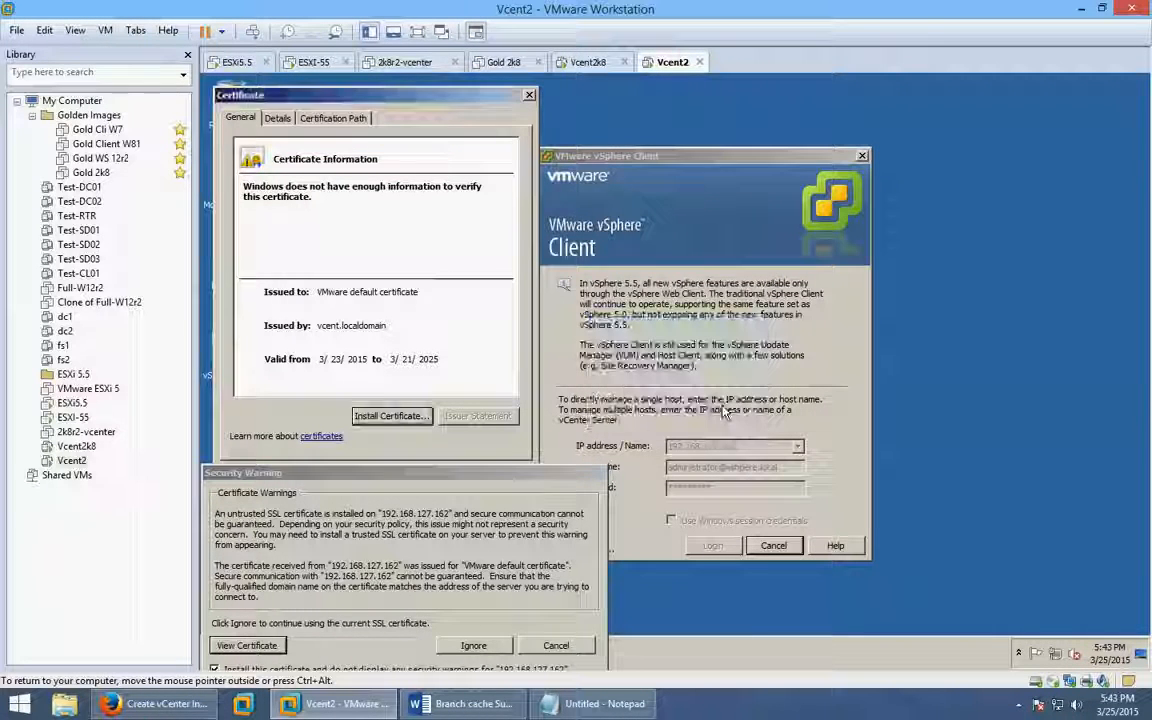
drag(477, 473, 682, 168)
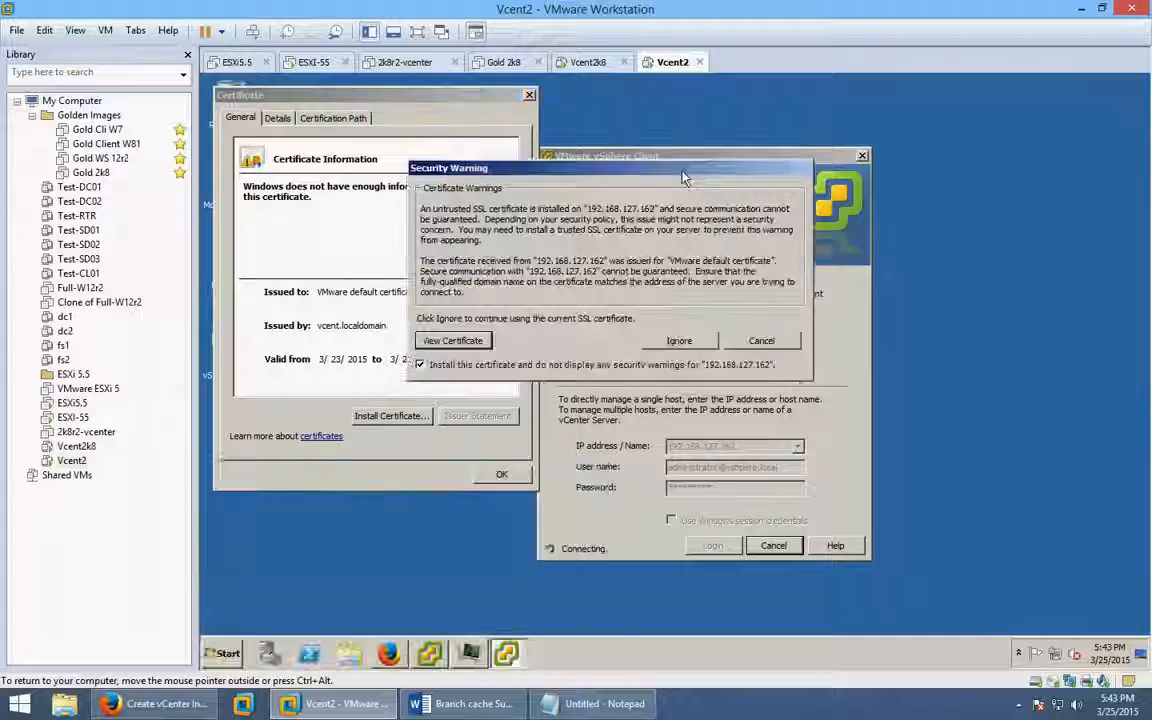
Ignore the untrusted-certificate warning repeatedly, answering each already-trusted certificate prompt.
click(676, 341)
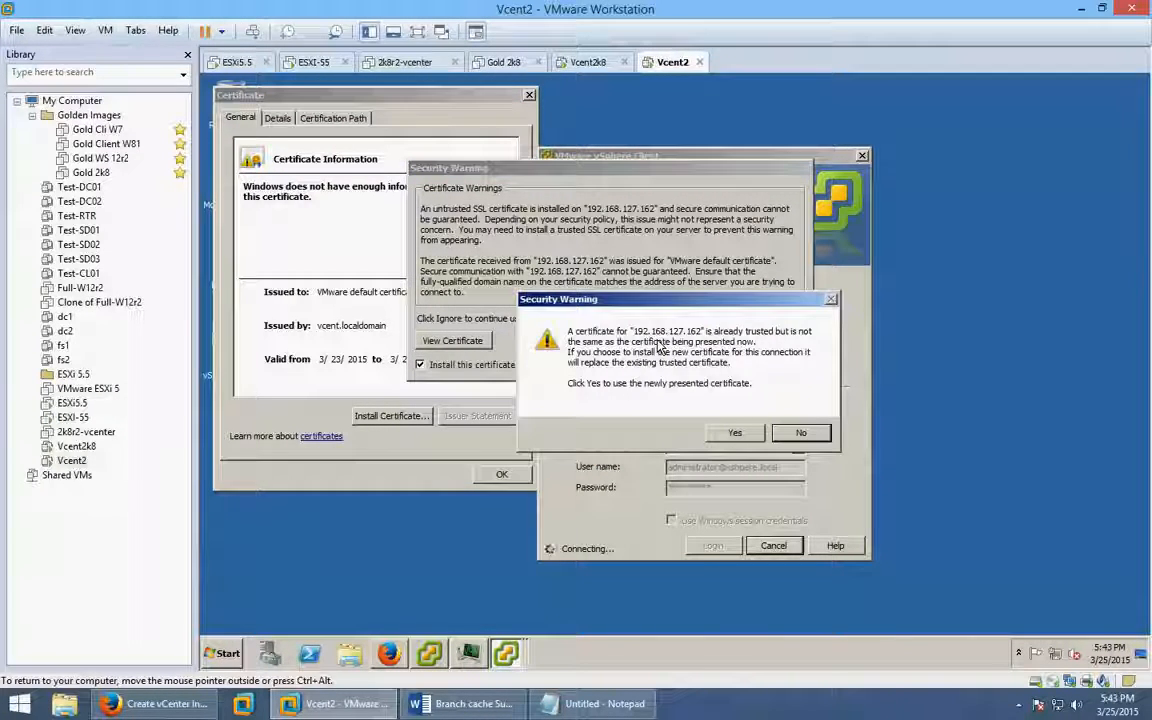
click(733, 432)
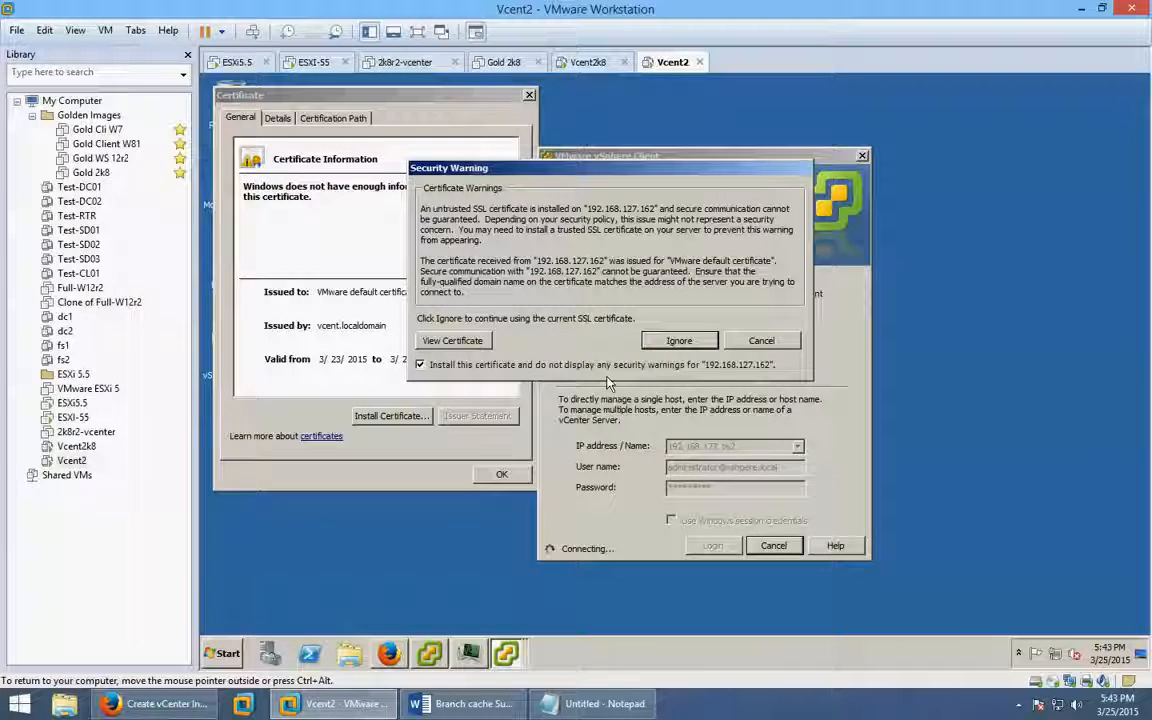
click(677, 340)
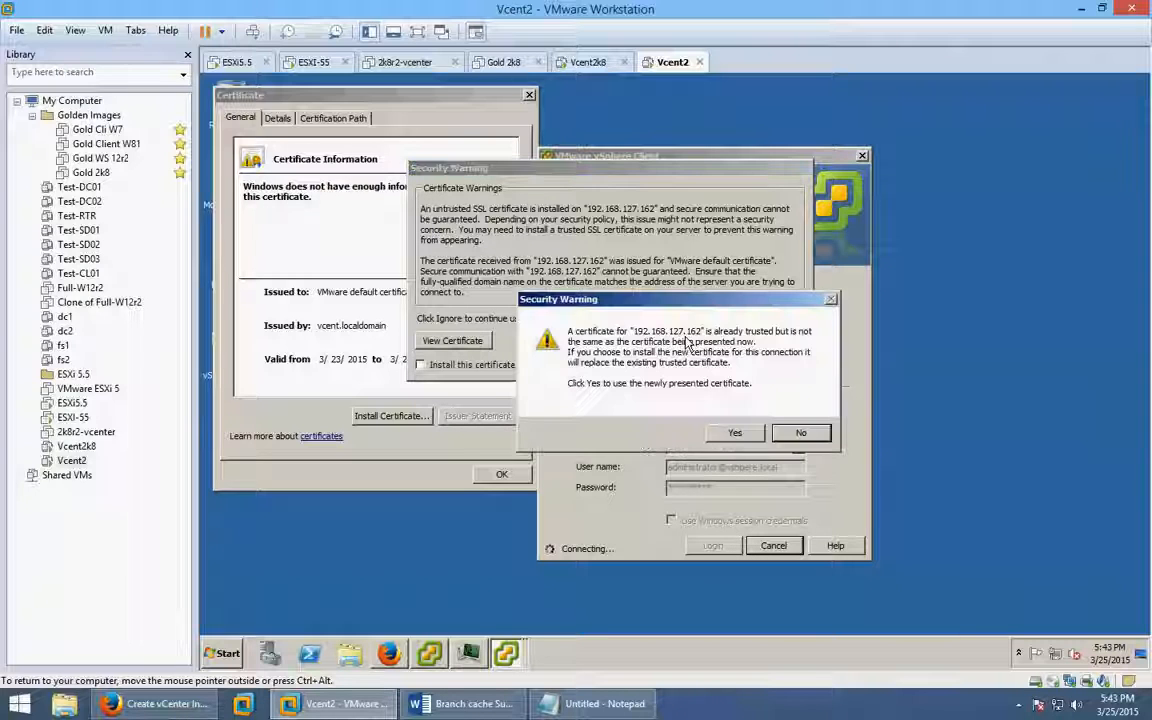
click(720, 434)
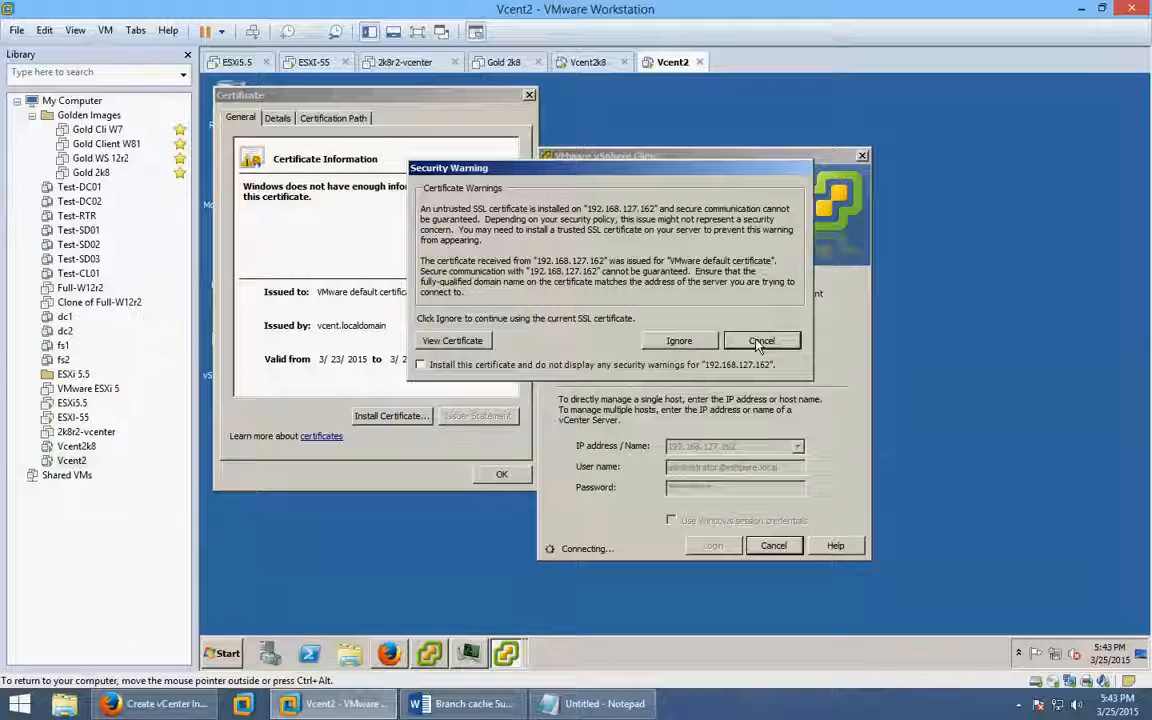
click(675, 345)
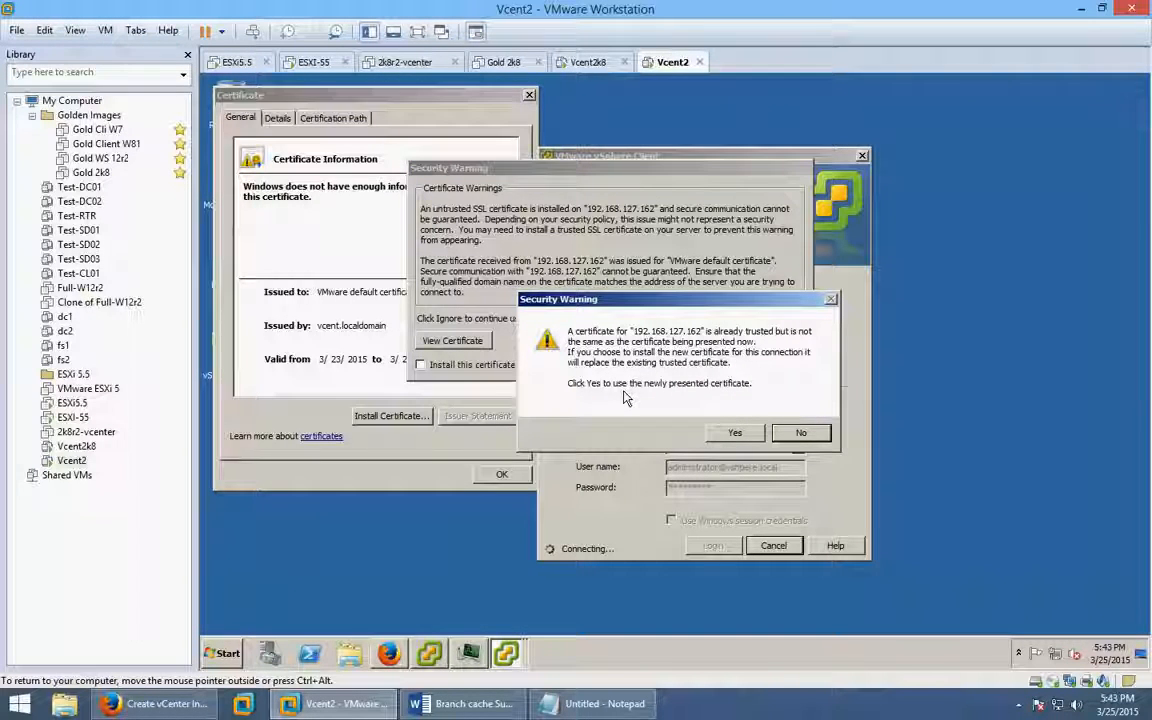
click(737, 433)
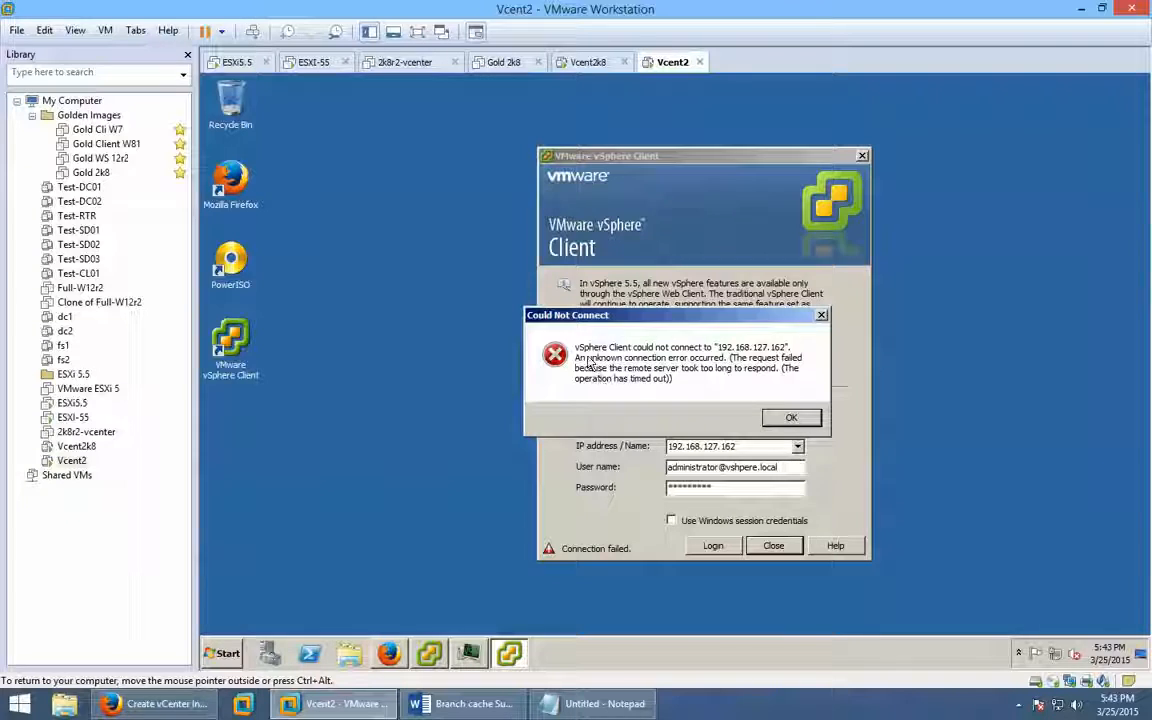
Dismiss the could-not-connect error, then retry and cancel the 192.168.127.162 login.
click(790, 417)
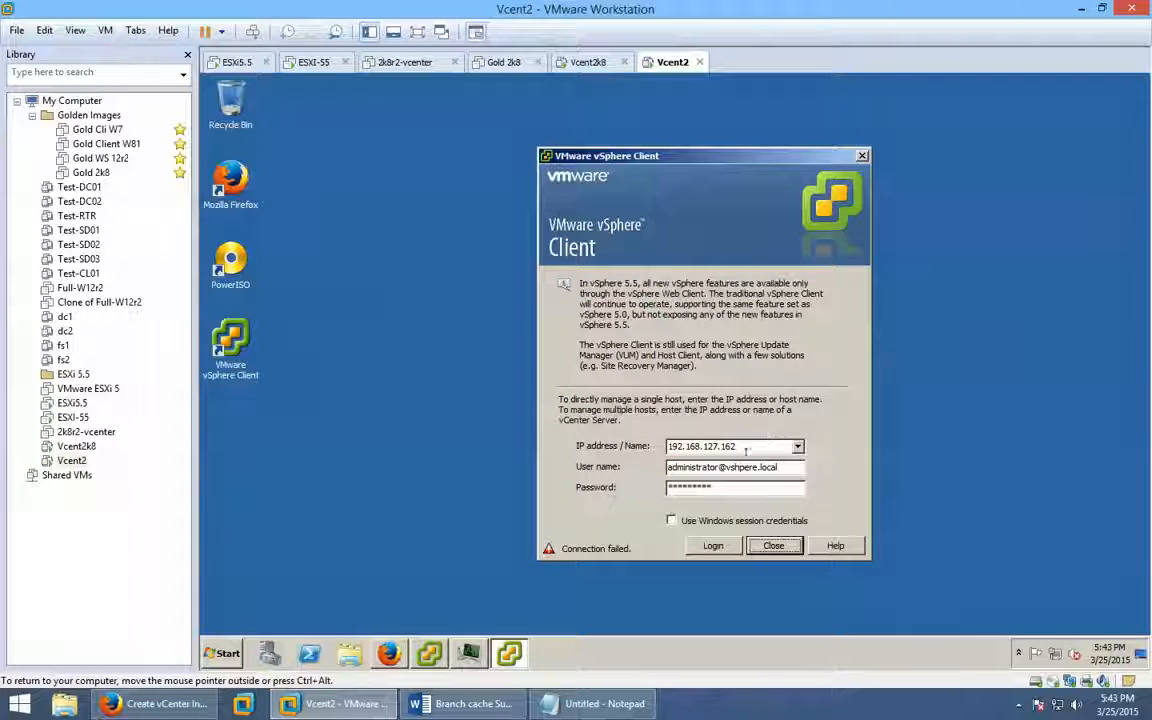
click(711, 550)
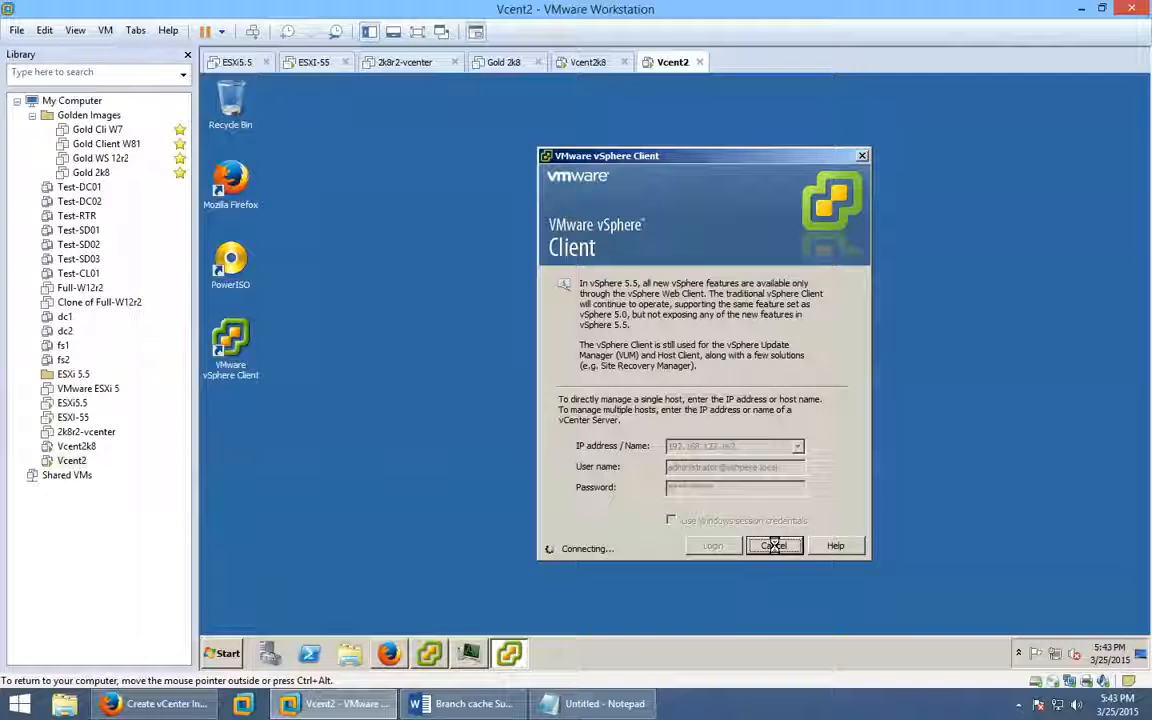
click(774, 545)
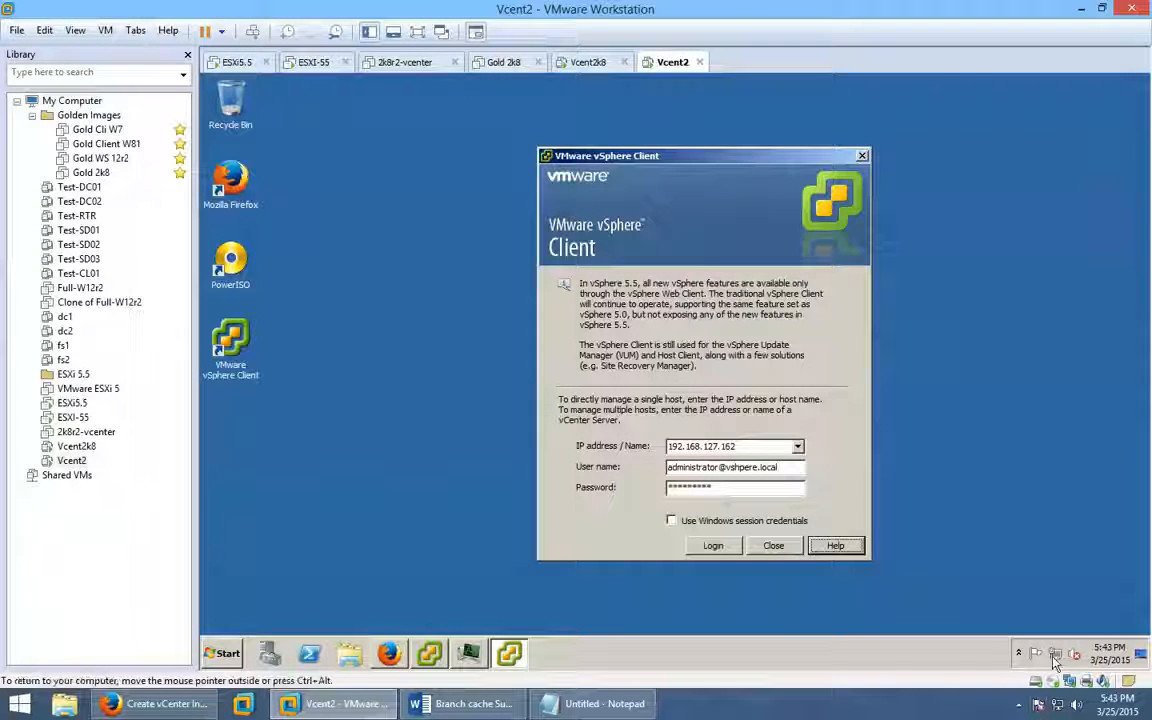
Run ipconfig in a command prompt, then open Network and Sharing Center from the tray.
click(349, 654)
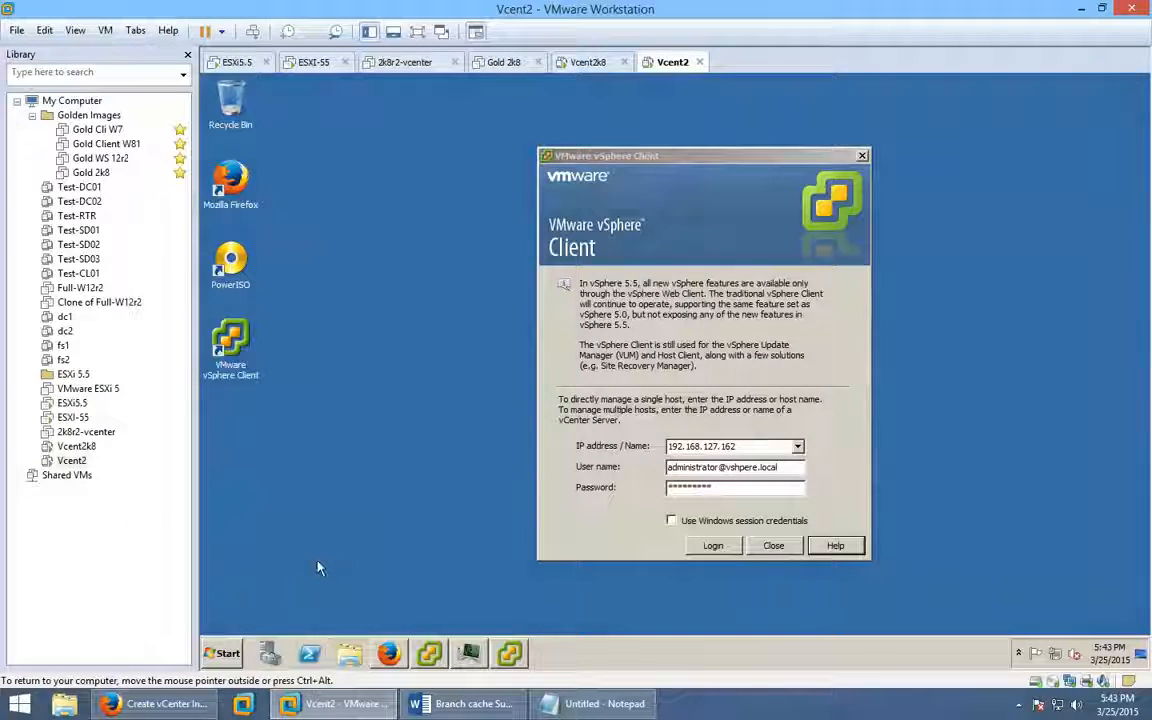
key(super+r)
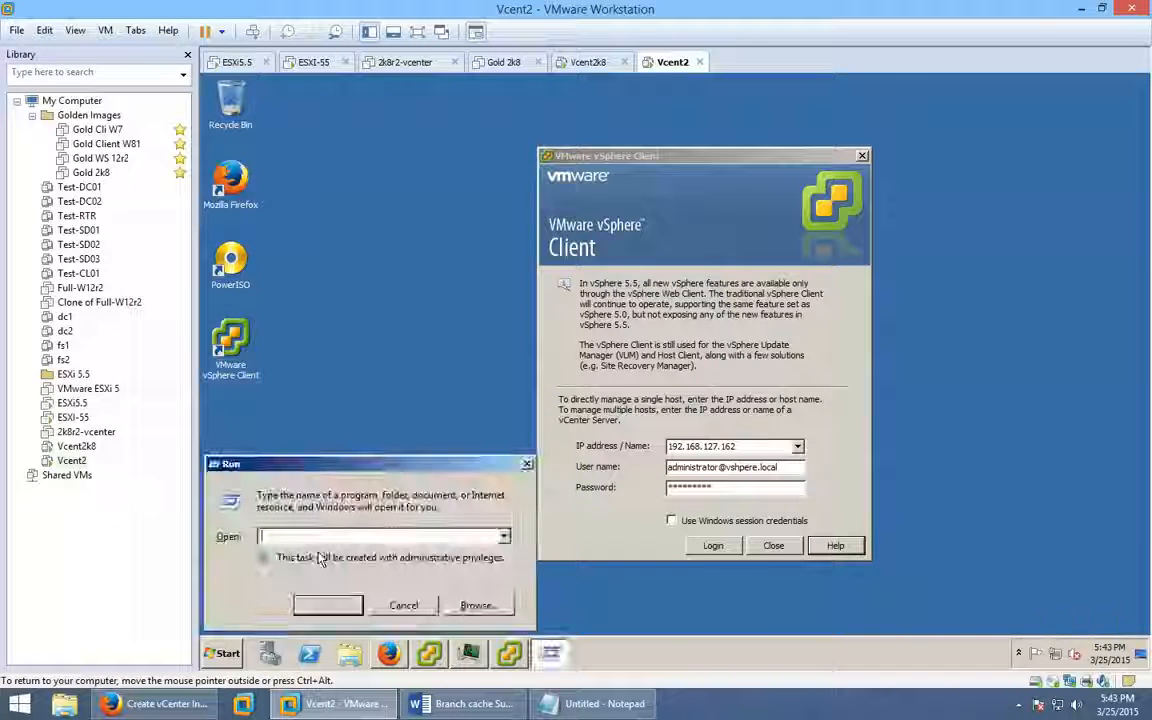
text(cmd)
key(Return)
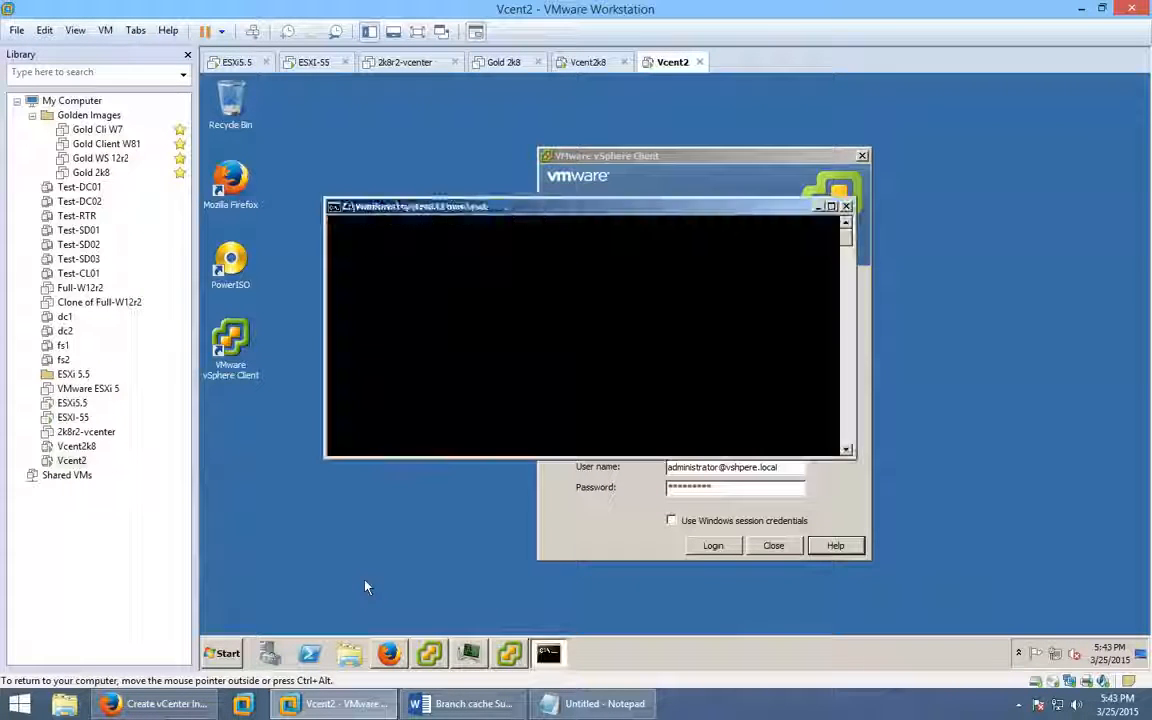
text(ipconf)
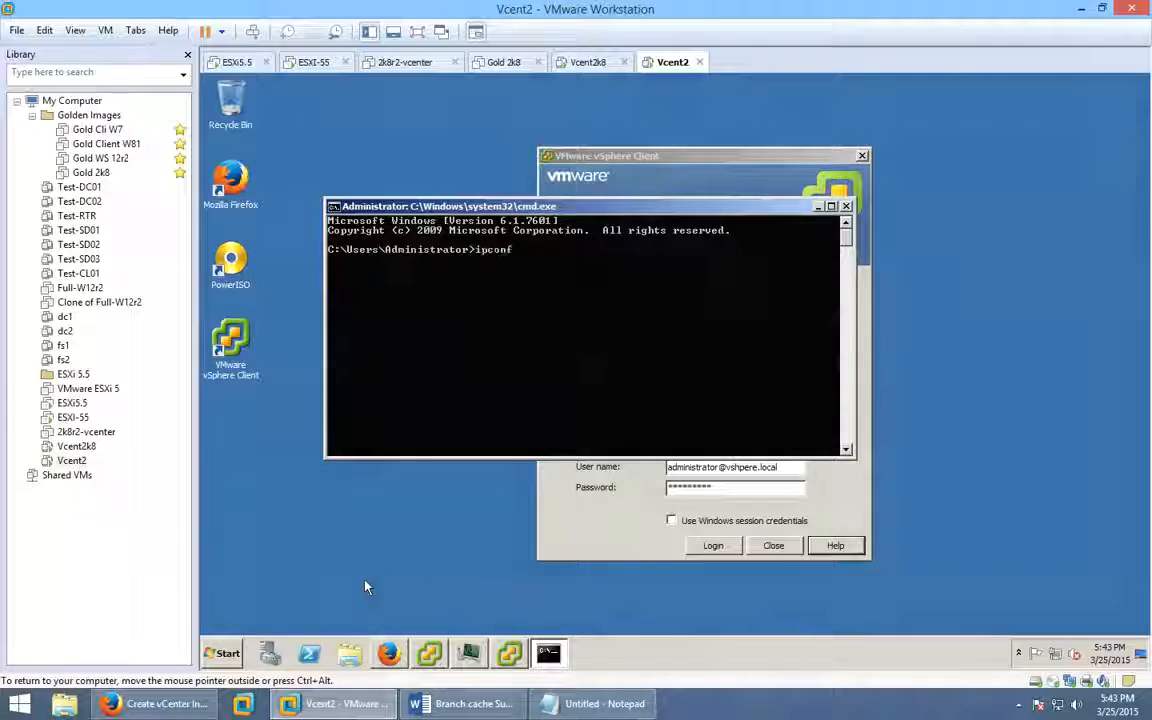
text(ig)
key(Return)
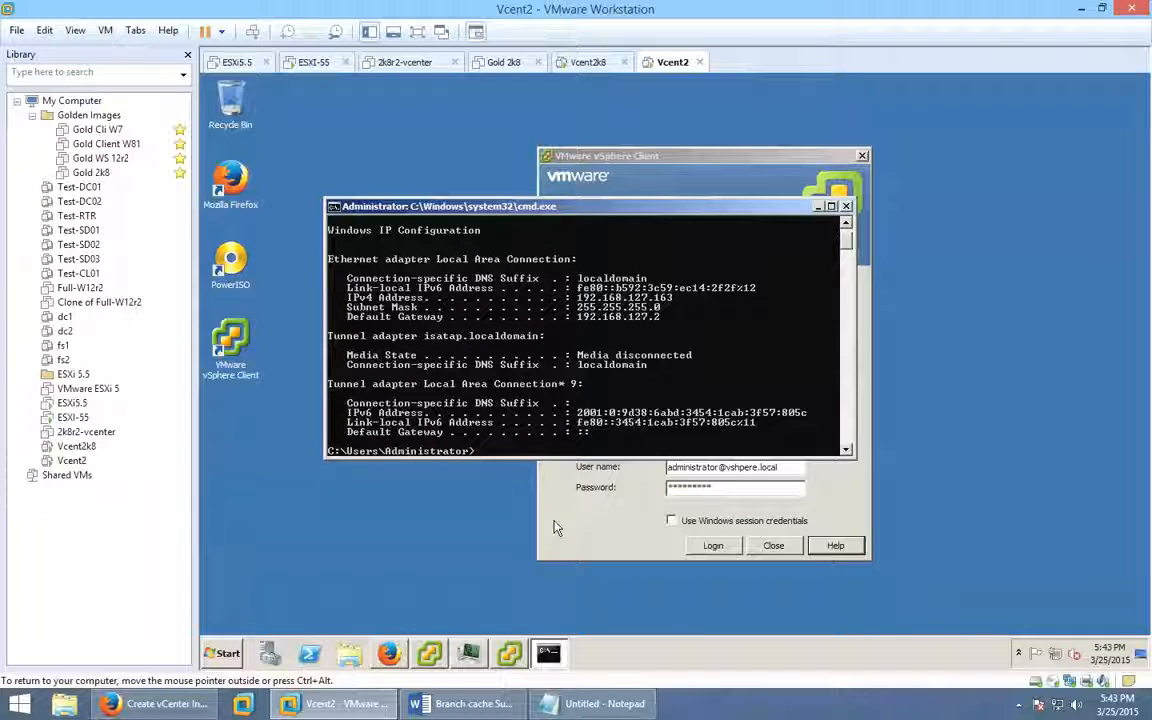
click(1055, 654)
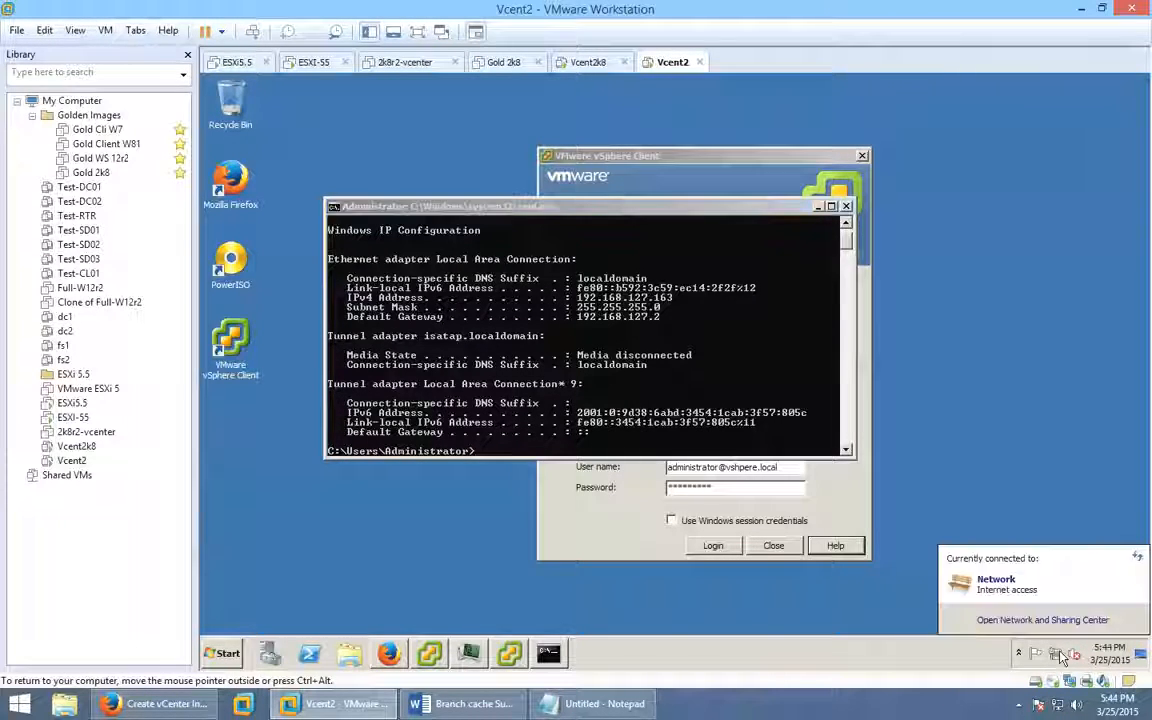
click(1050, 620)
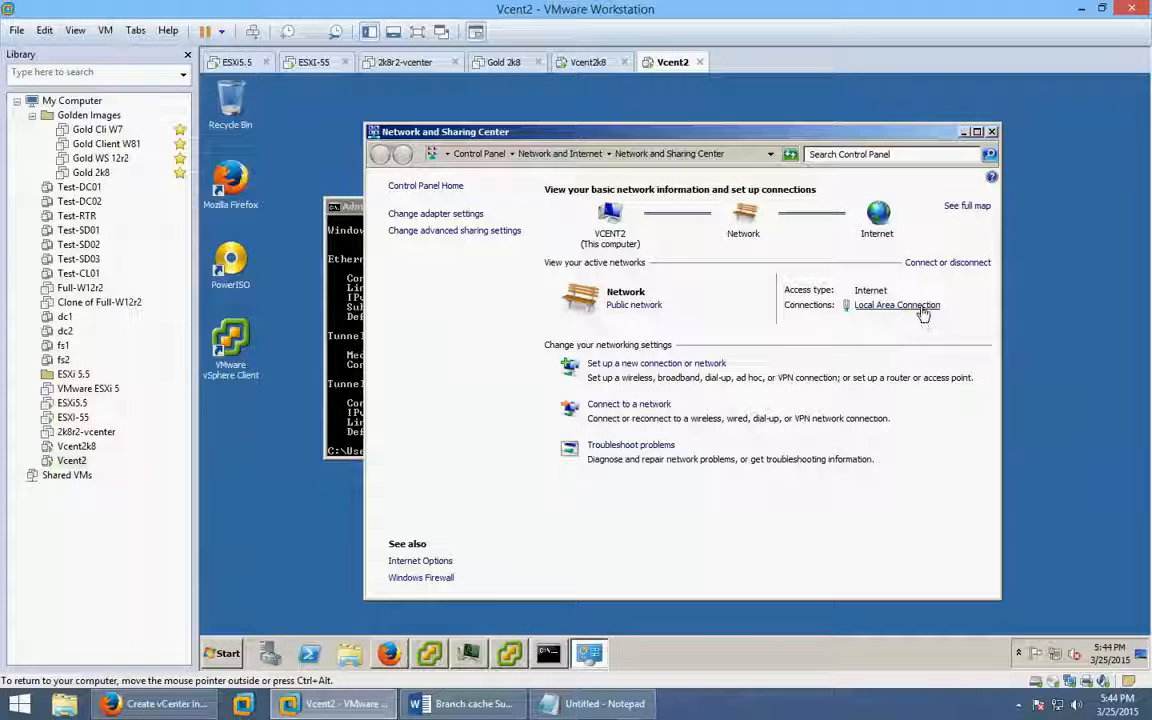
Open the Internet Protocol Version 4 (TCP/IPv4) properties of Local Area Connection.
click(910, 306)
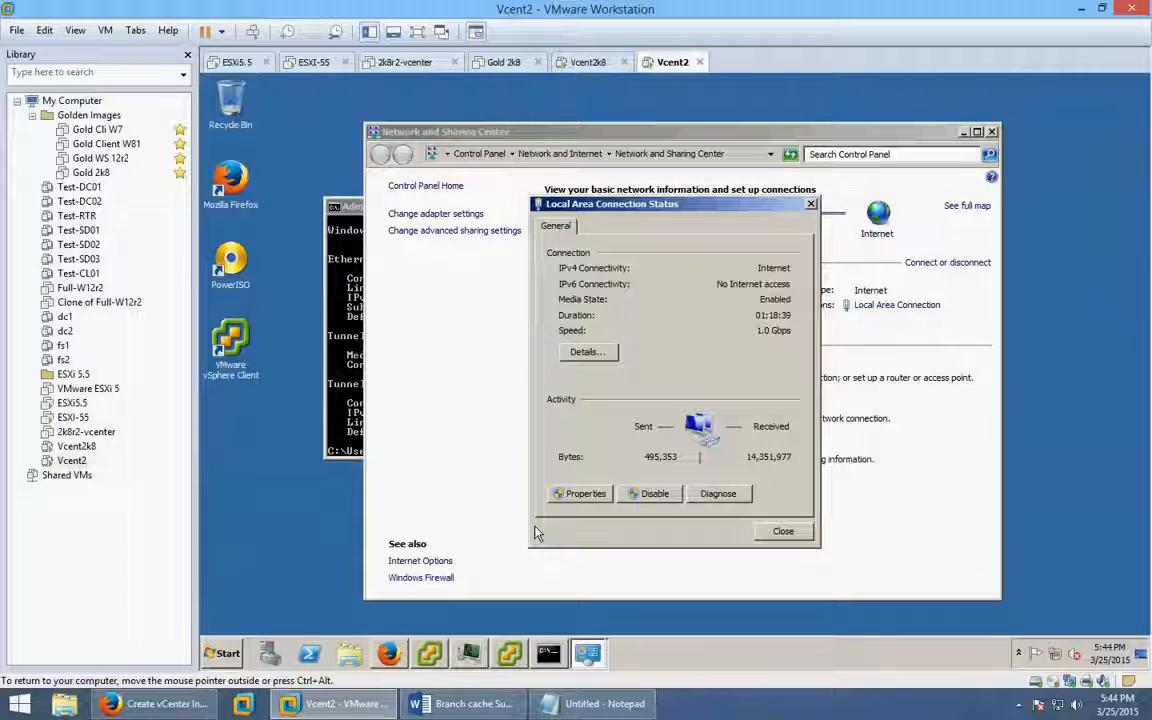
click(578, 494)
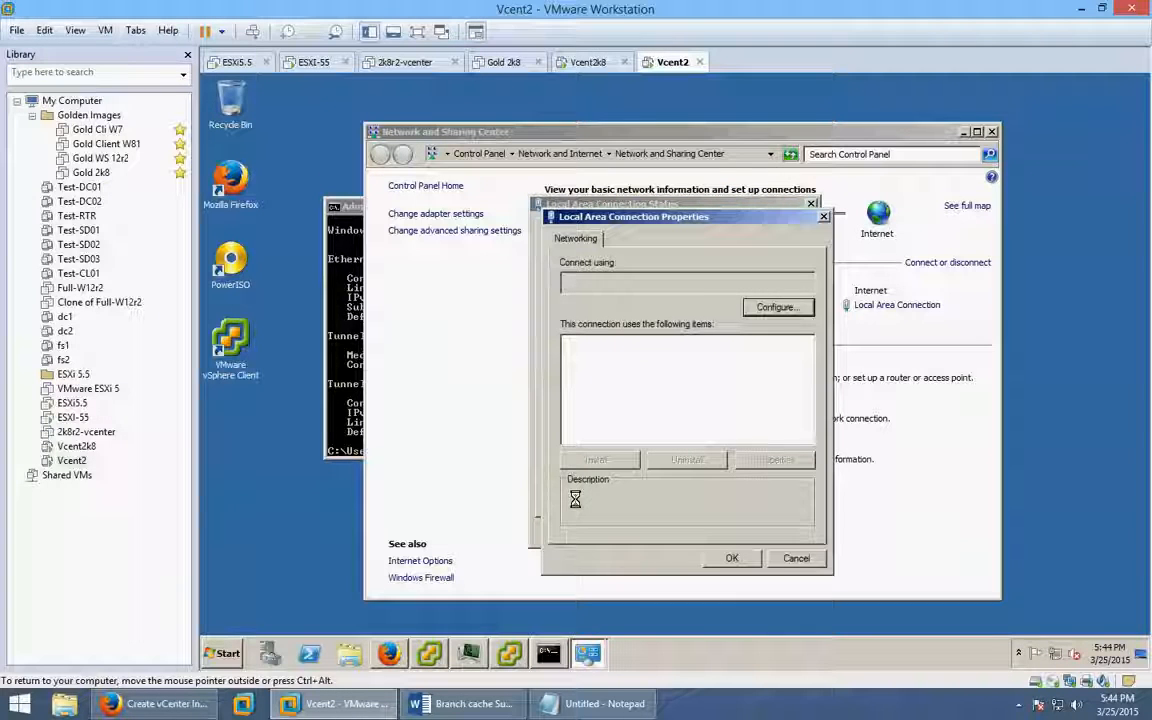
click(713, 422)
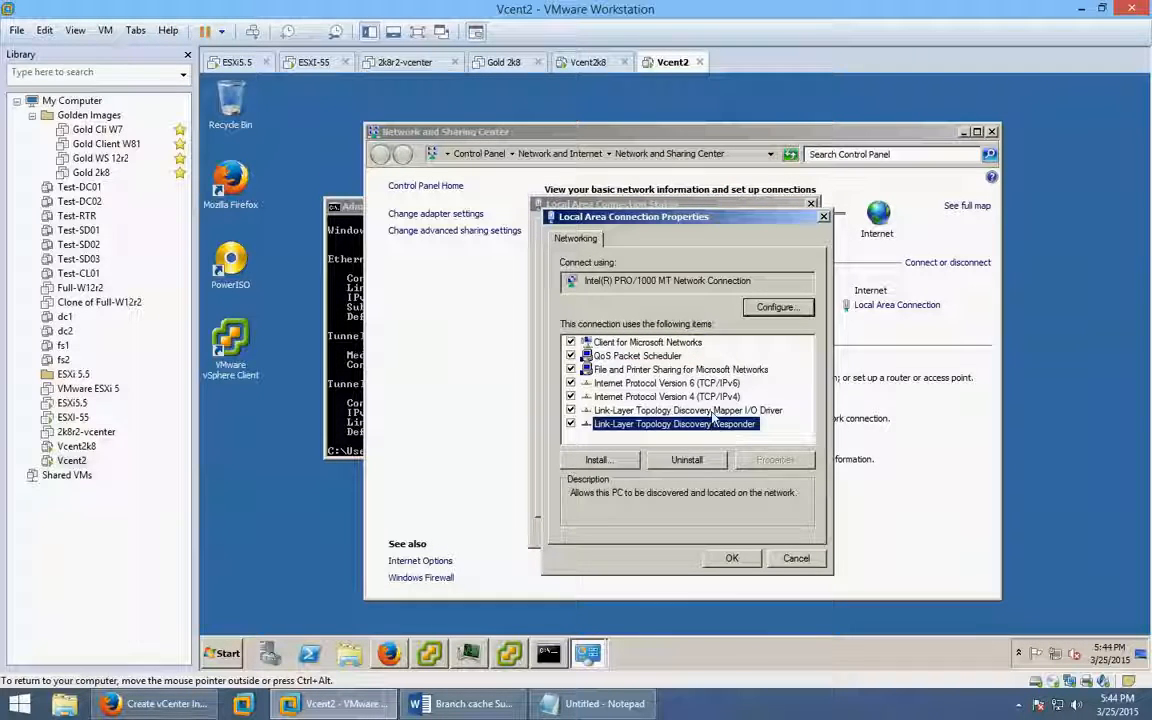
click(700, 410)
click(680, 396)
click(778, 460)
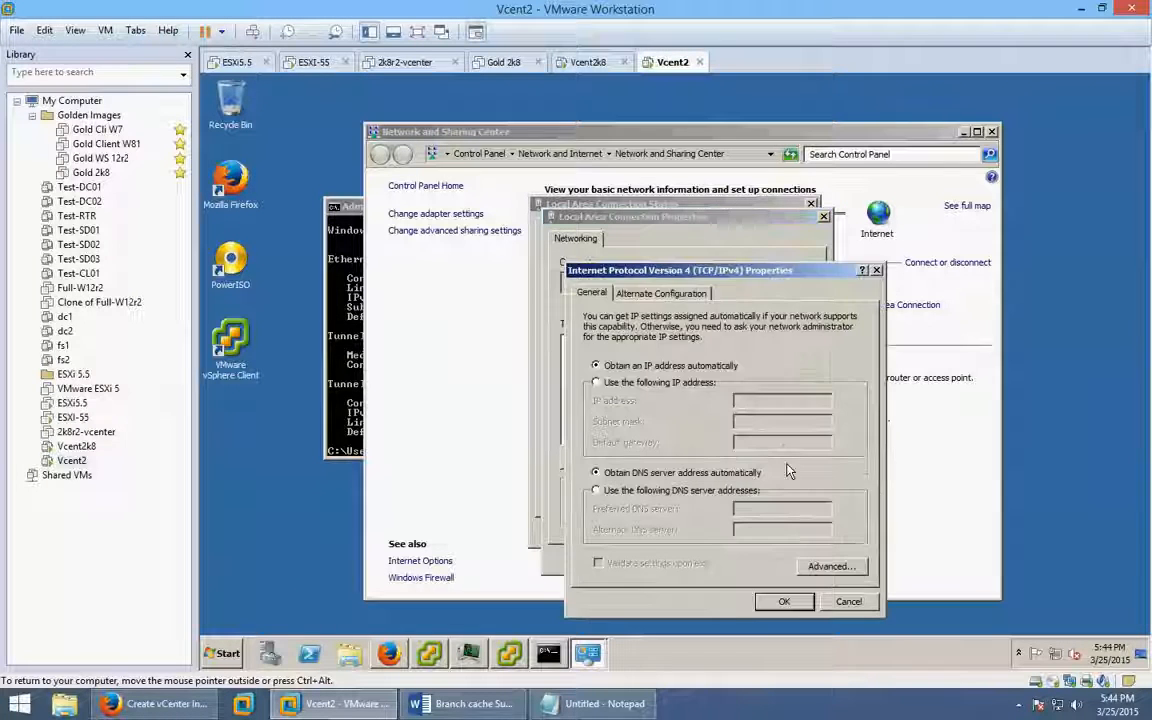
Set a manual IPv4 address of 192.168.127.163 and begin entering the gateway.
click(672, 382)
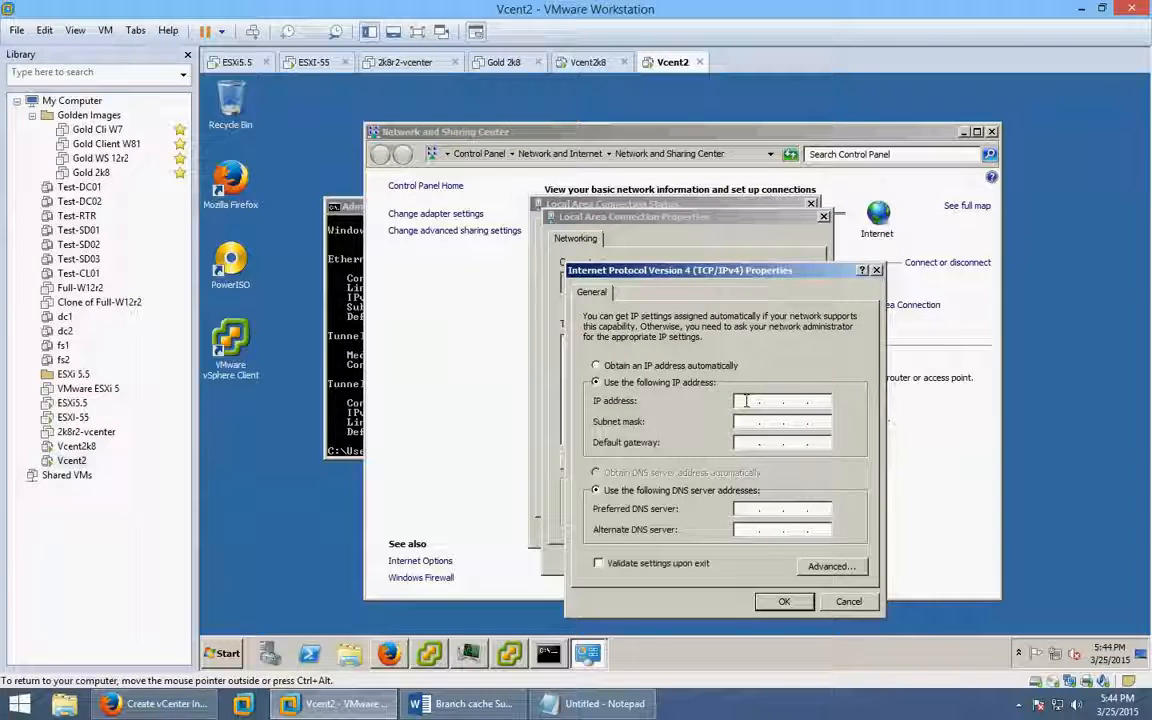
click(746, 400)
text(192 . 1)
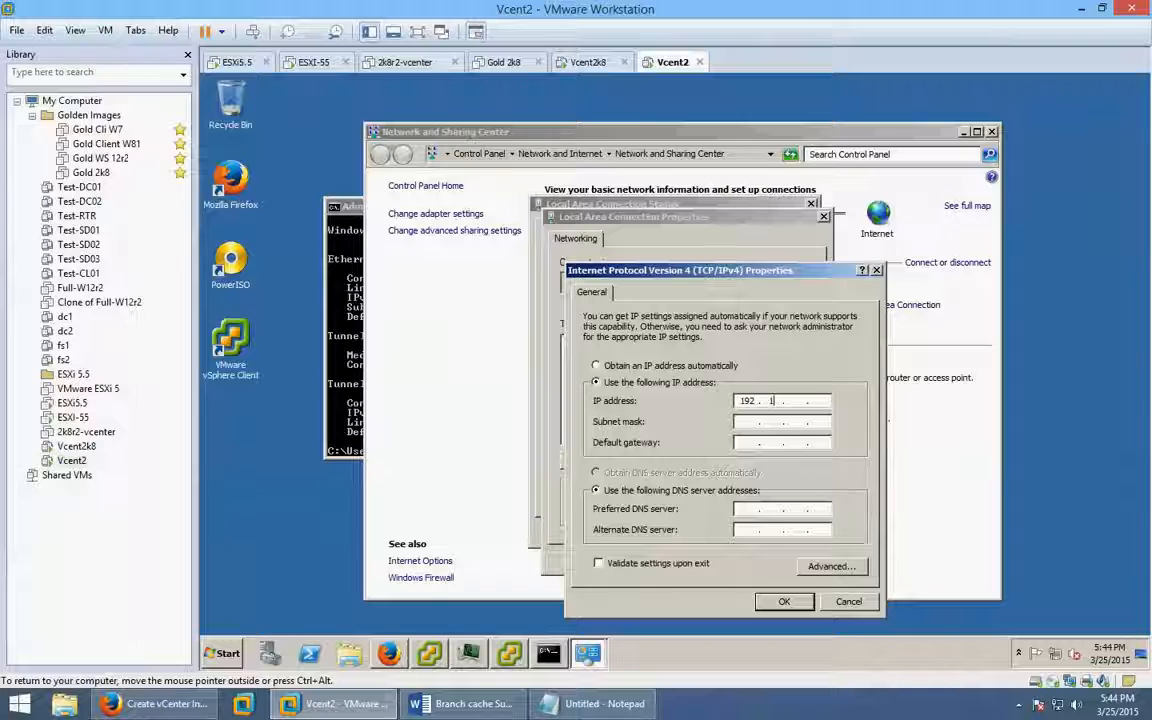
text(68 . 12 )
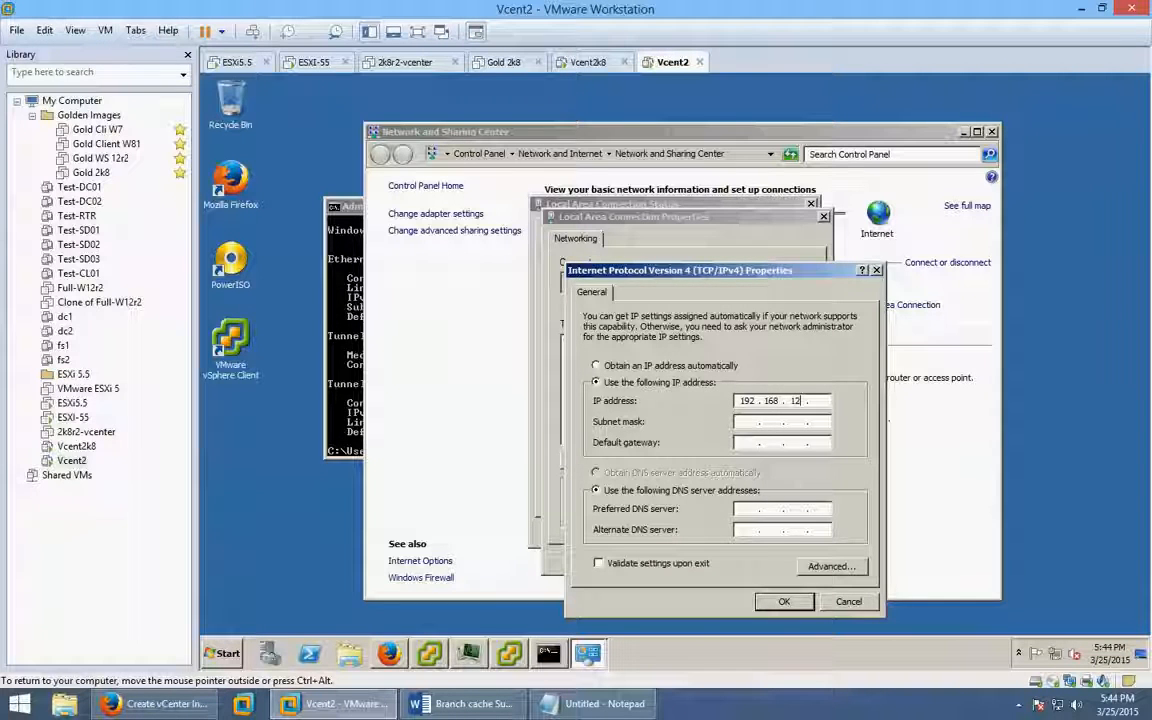
text(7 . 163)
key(Tab)
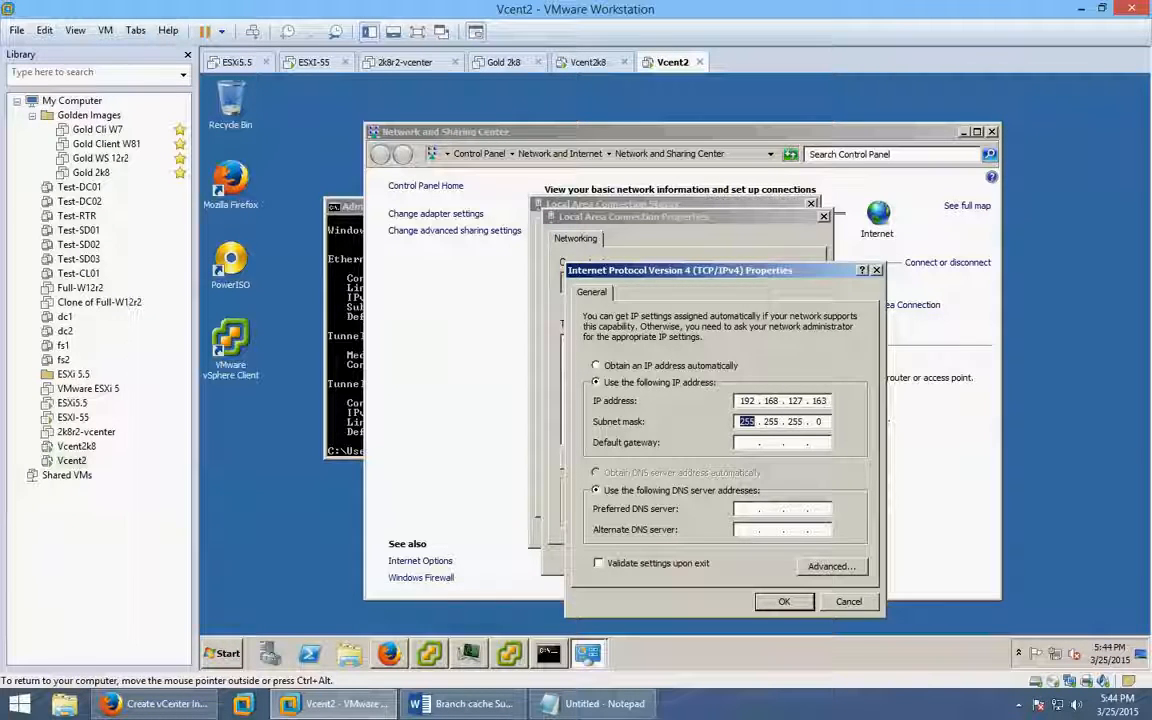
text(1921)
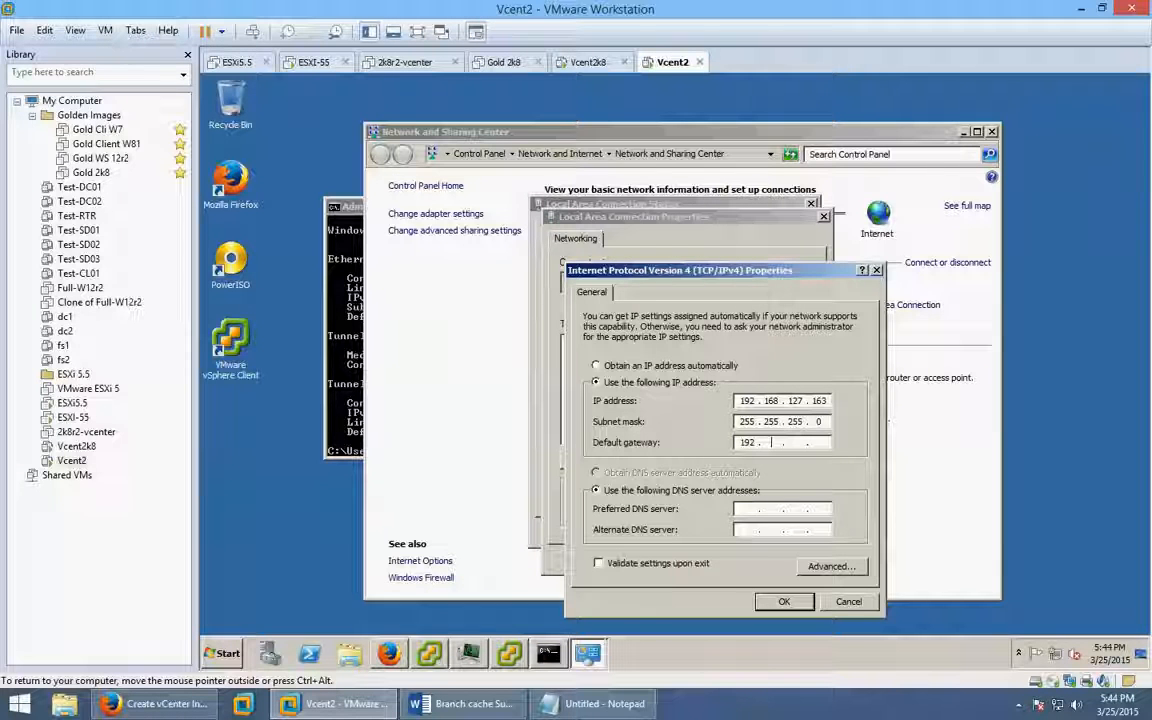
text(6812)
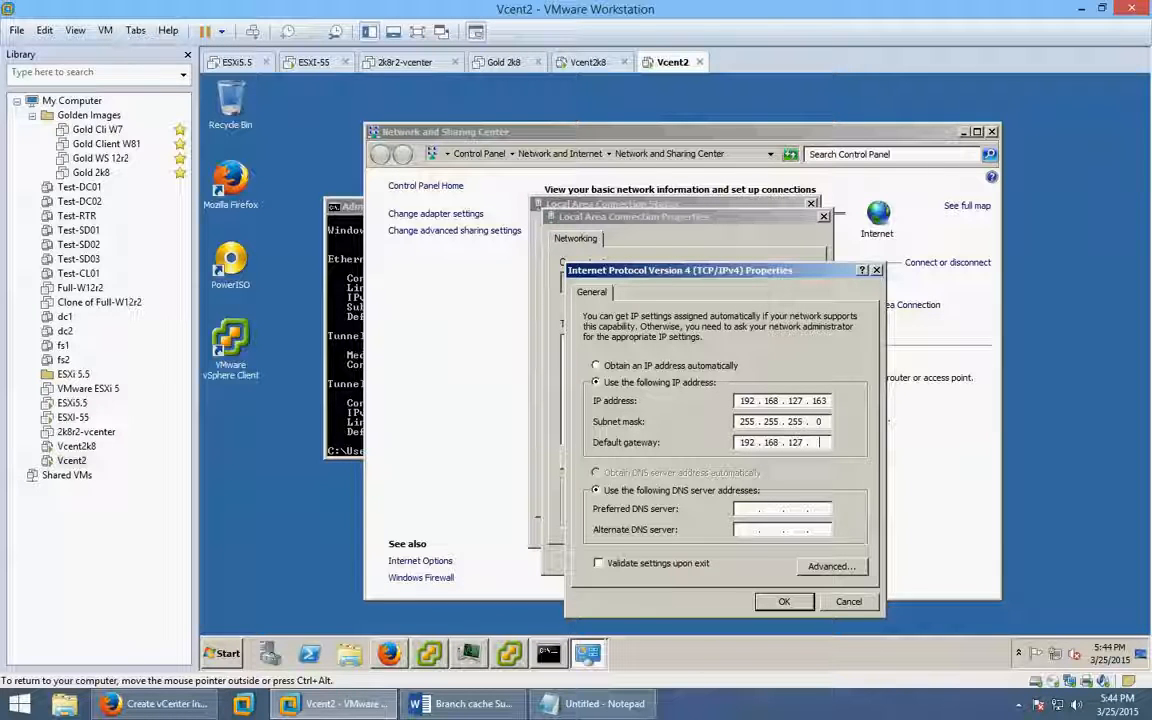
text(7)
click(345, 280)
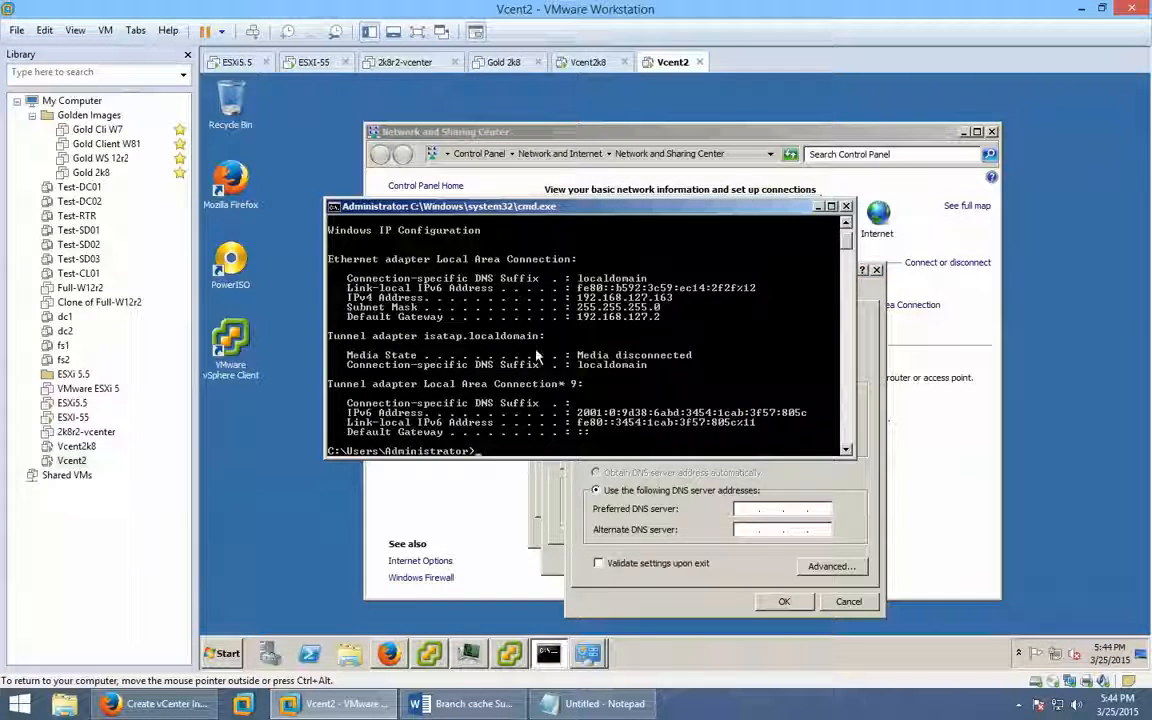
click(812, 463)
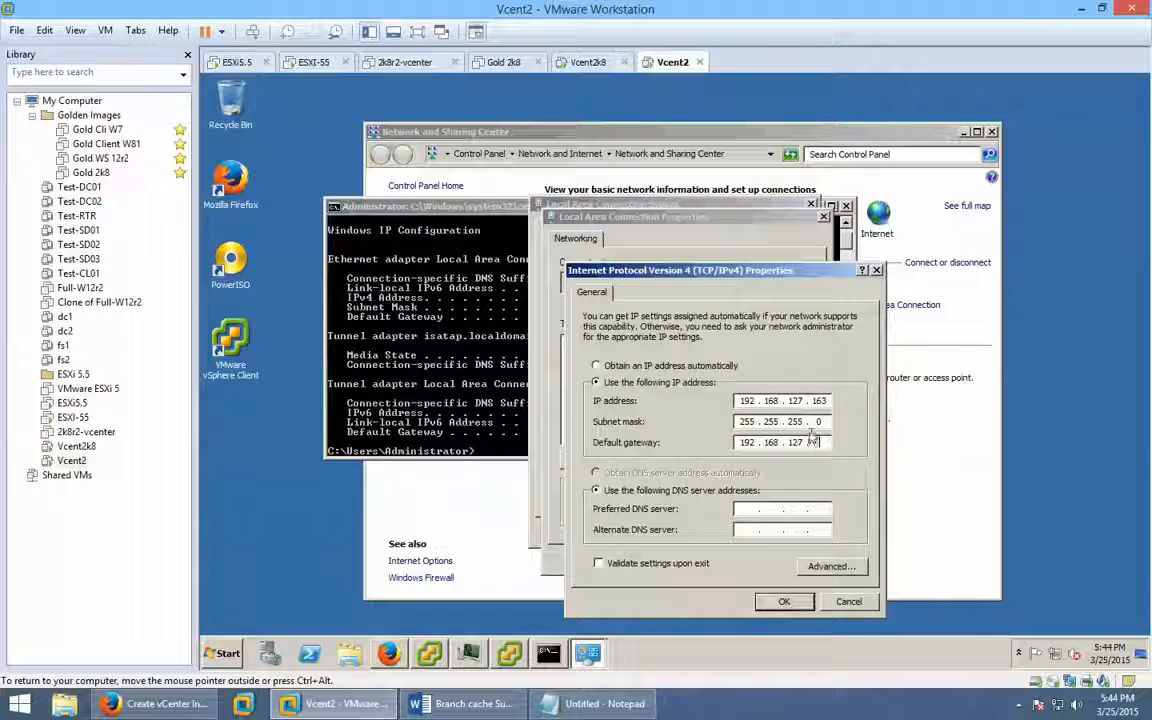
Complete gateway 192.168.127.2 and preferred DNS 192.168.127.2, then apply the IPv4 settings.
text(2)
key(Tab)
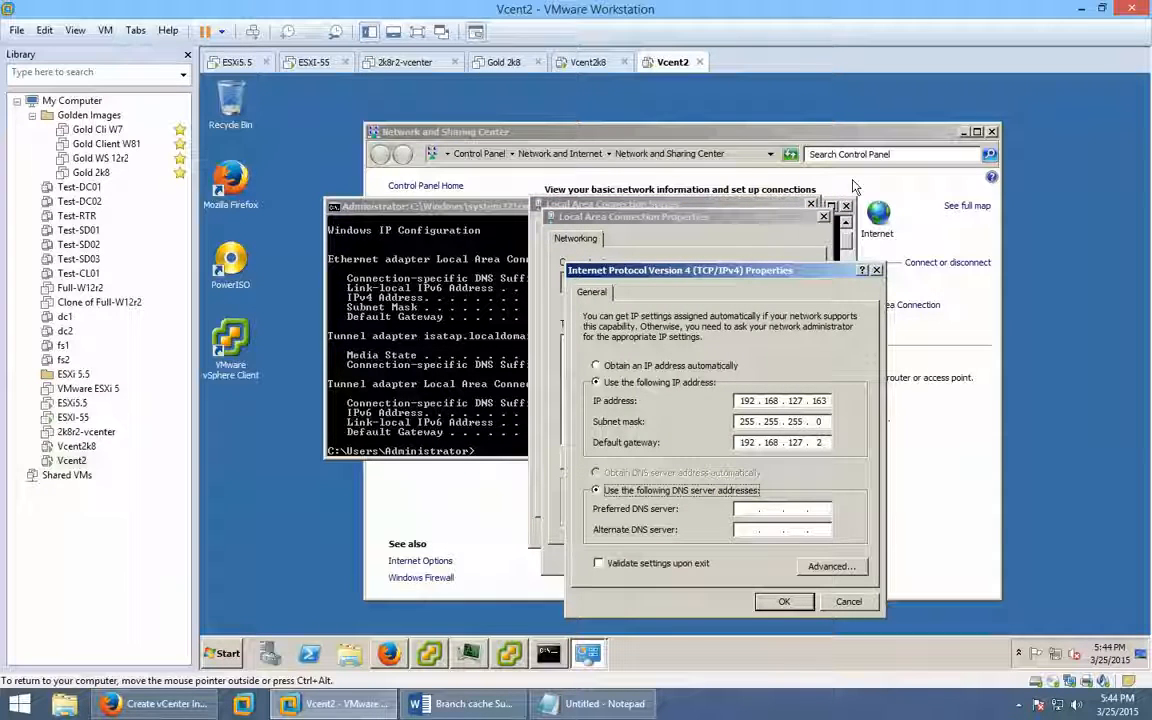
key(Tab)
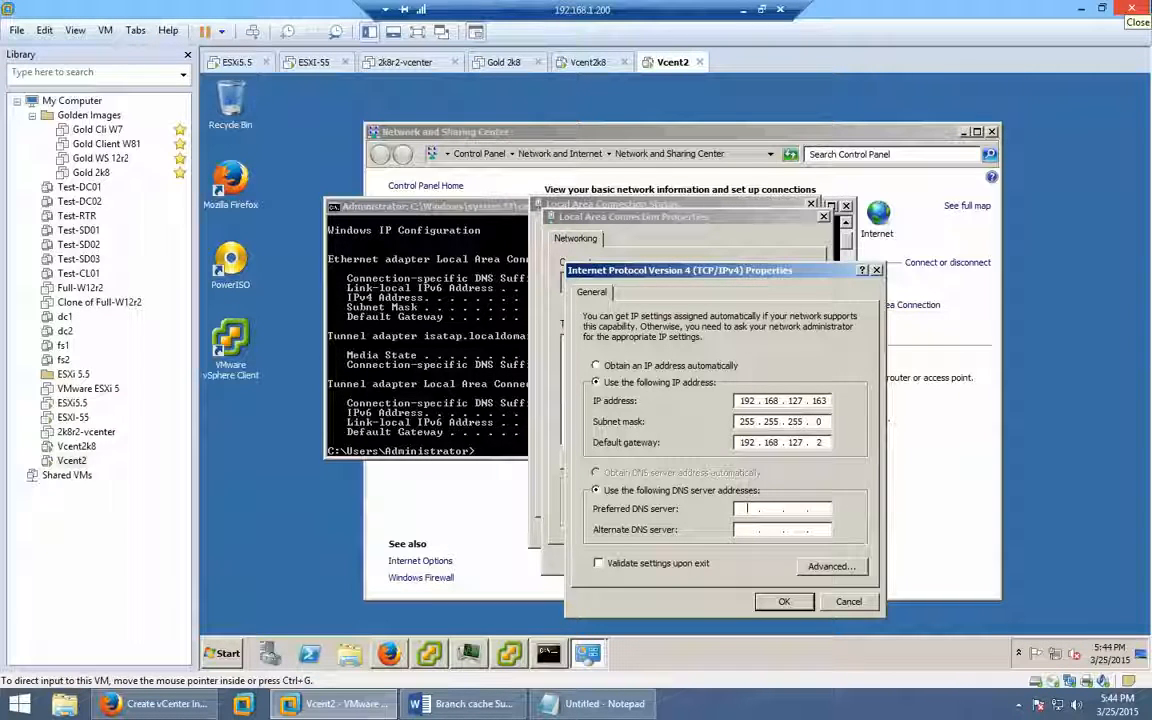
text(192 . 168 .  .)
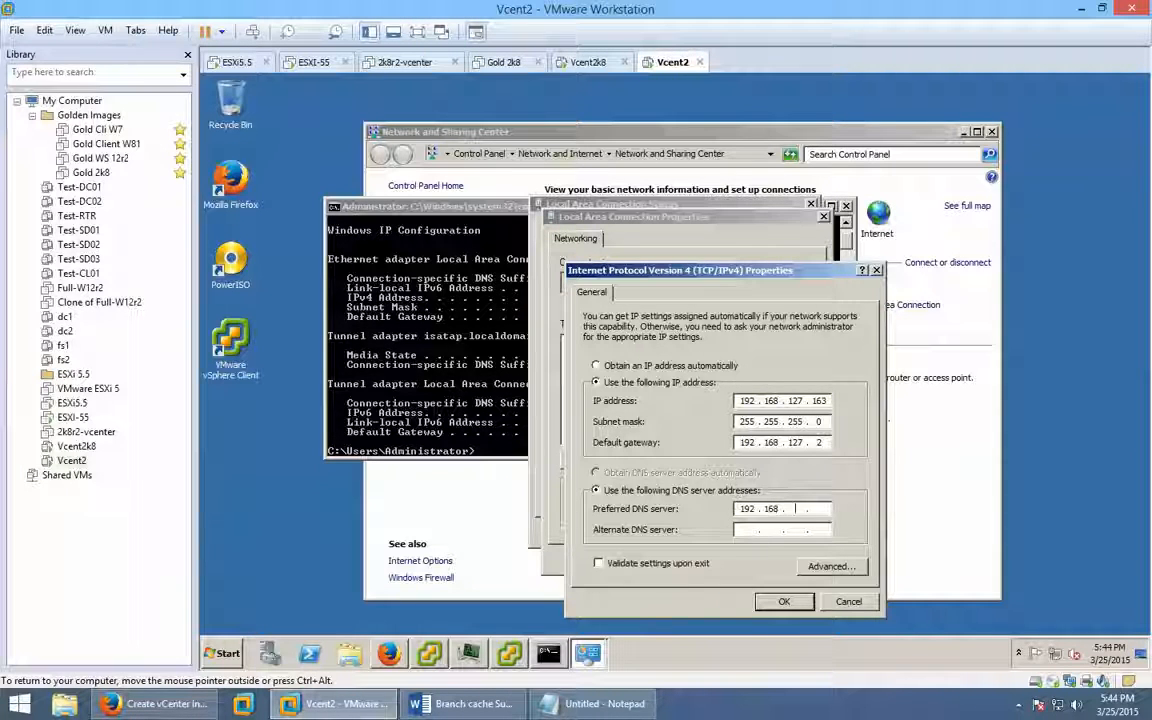
key(BackSpace)
key(BackSpace)
key(BackSpace)
text(127 . 1)
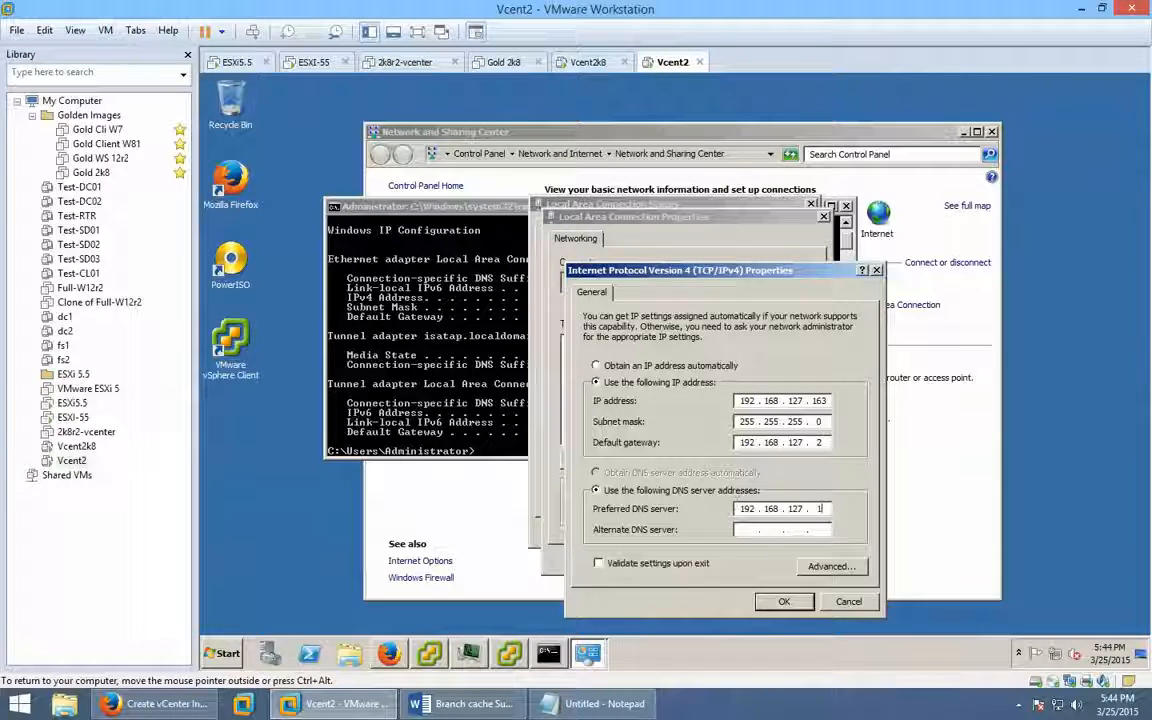
text(6)
key(BackSpace)
key(BackSpace)
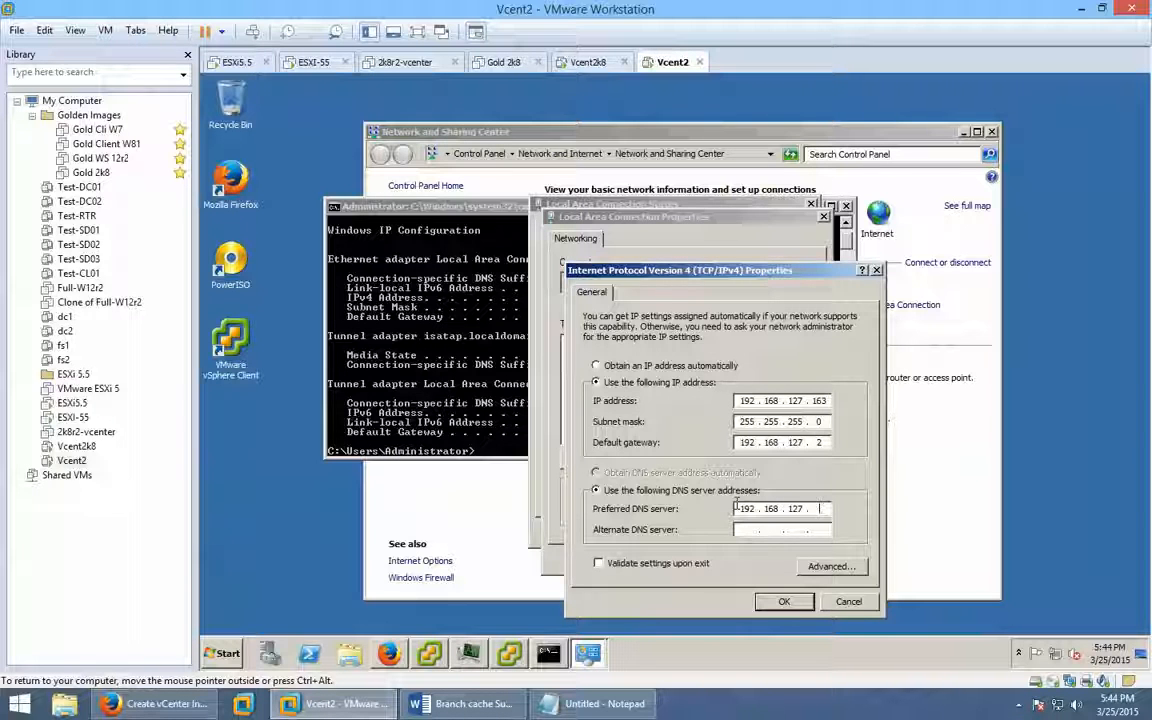
text(2)
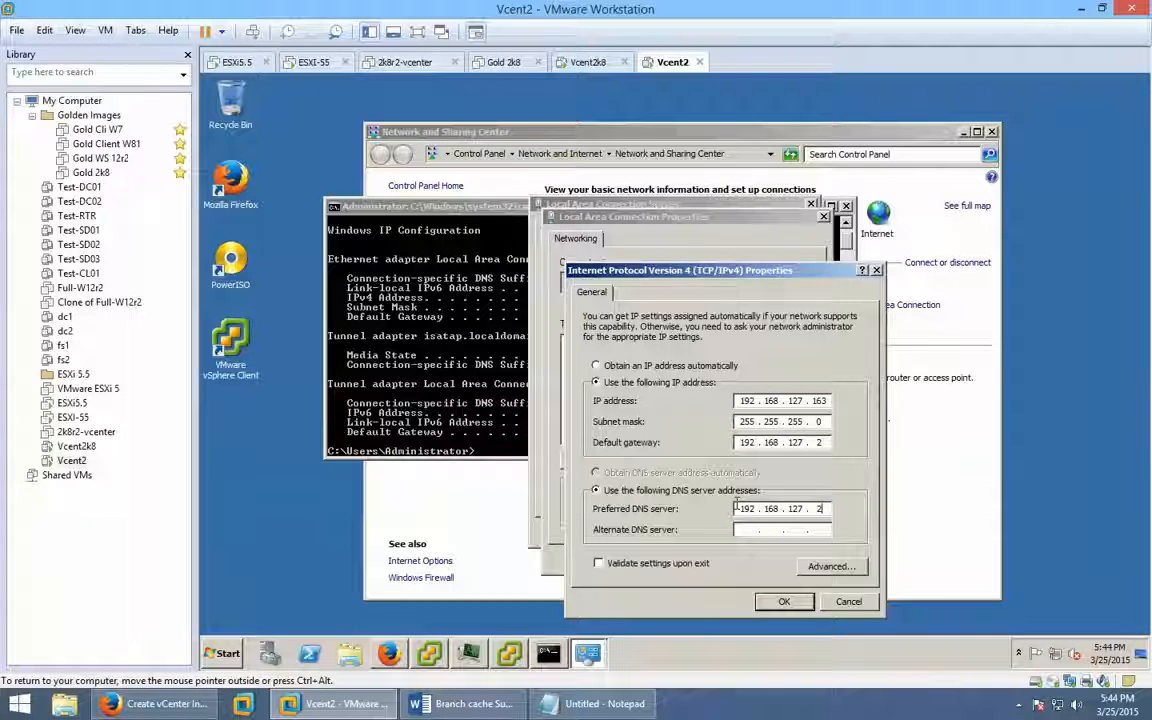
click(781, 601)
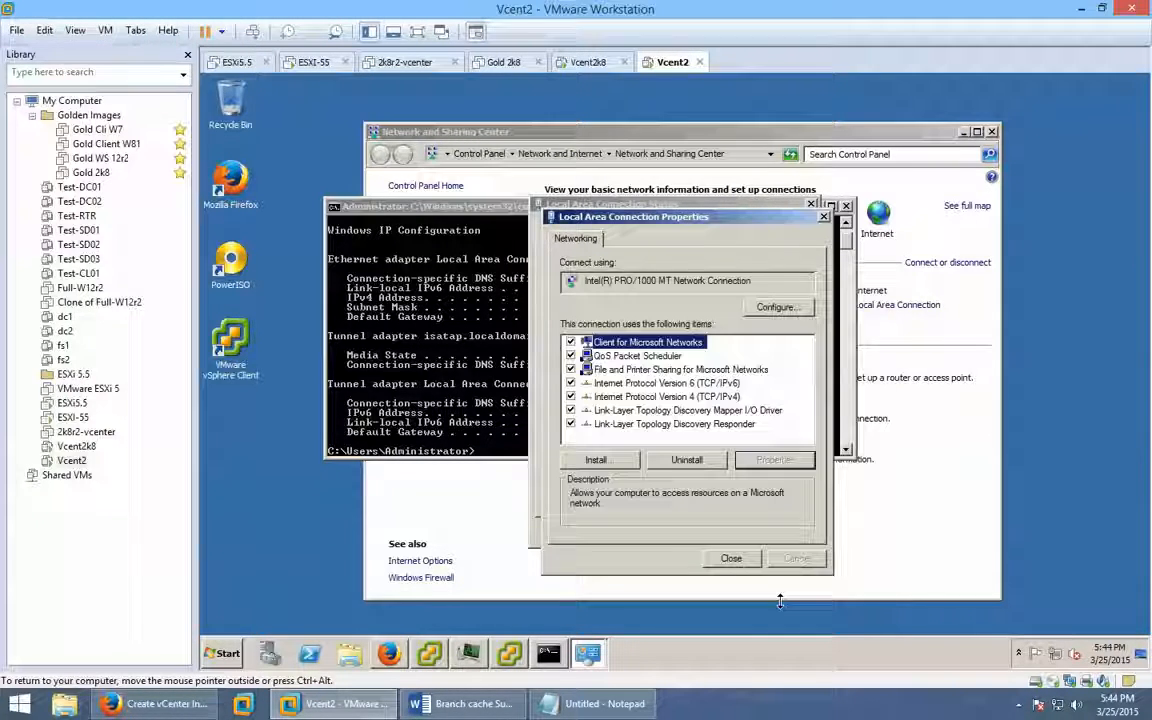
Close the connection dialogs and rerun ipconfig to verify the network configuration.
click(731, 558)
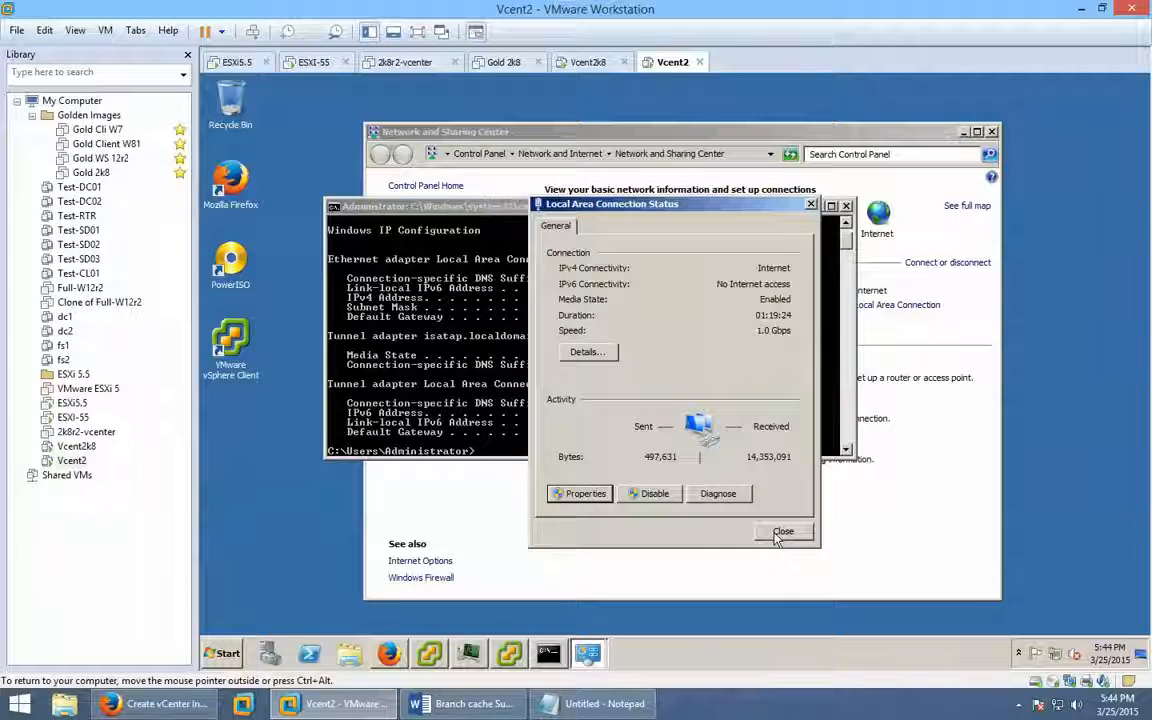
click(775, 533)
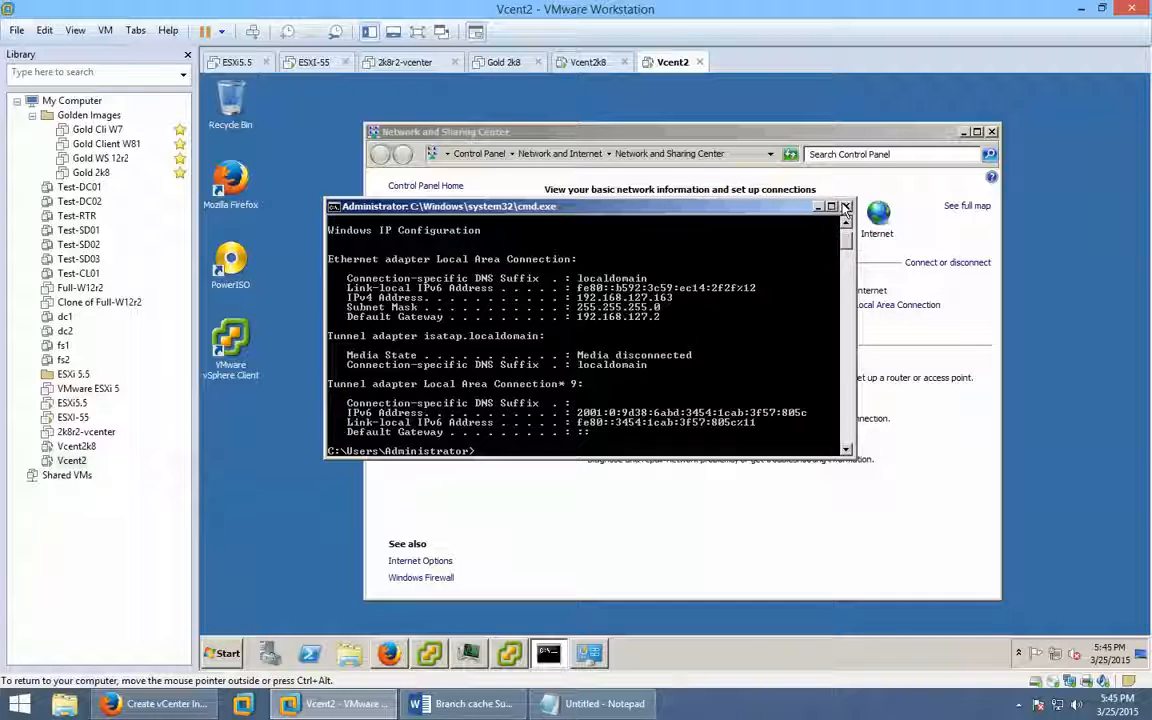
text(ipconfig)
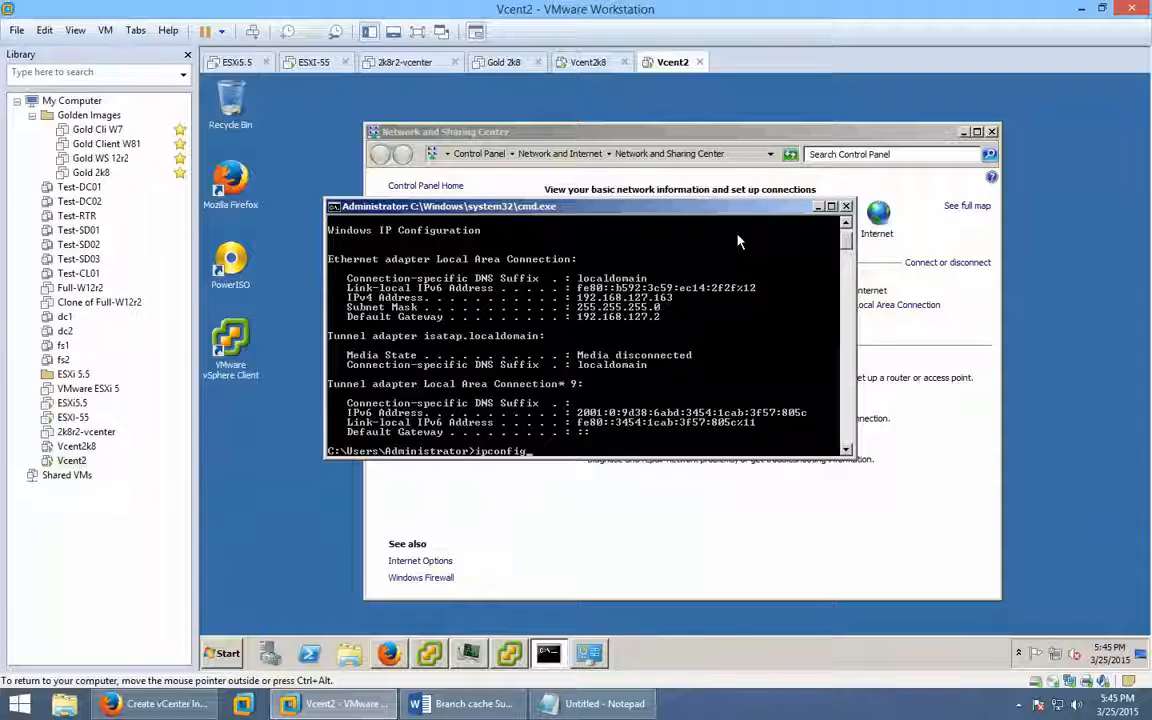
key(Return)
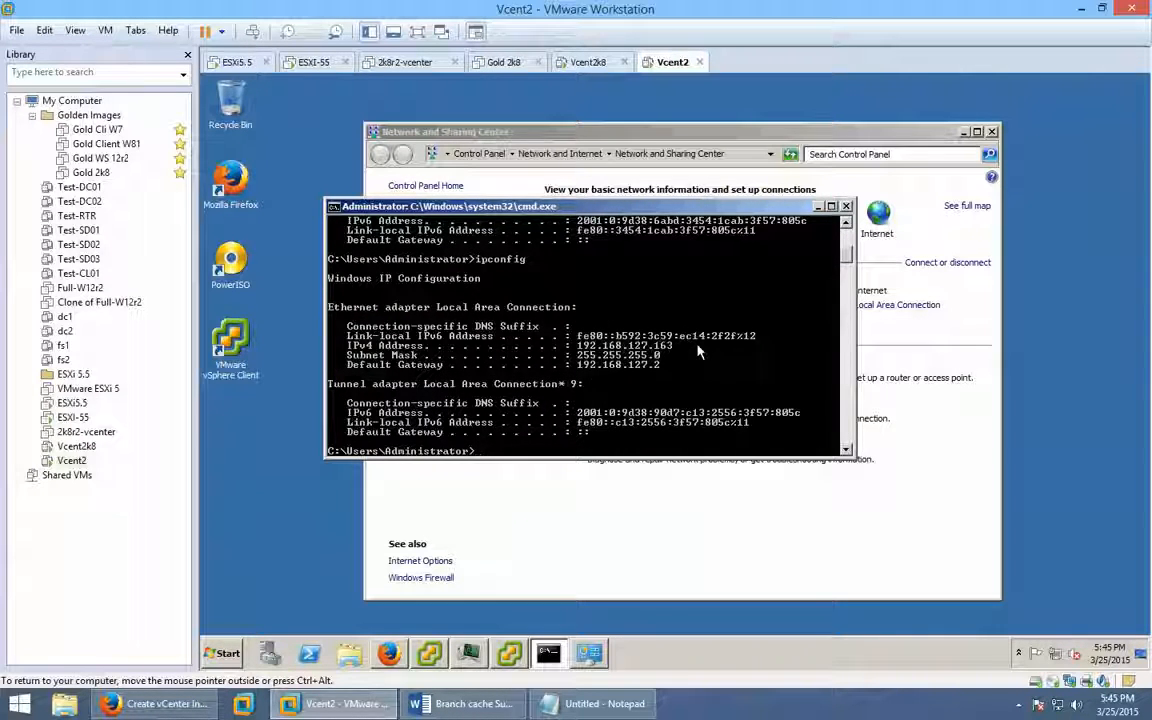
click(563, 586)
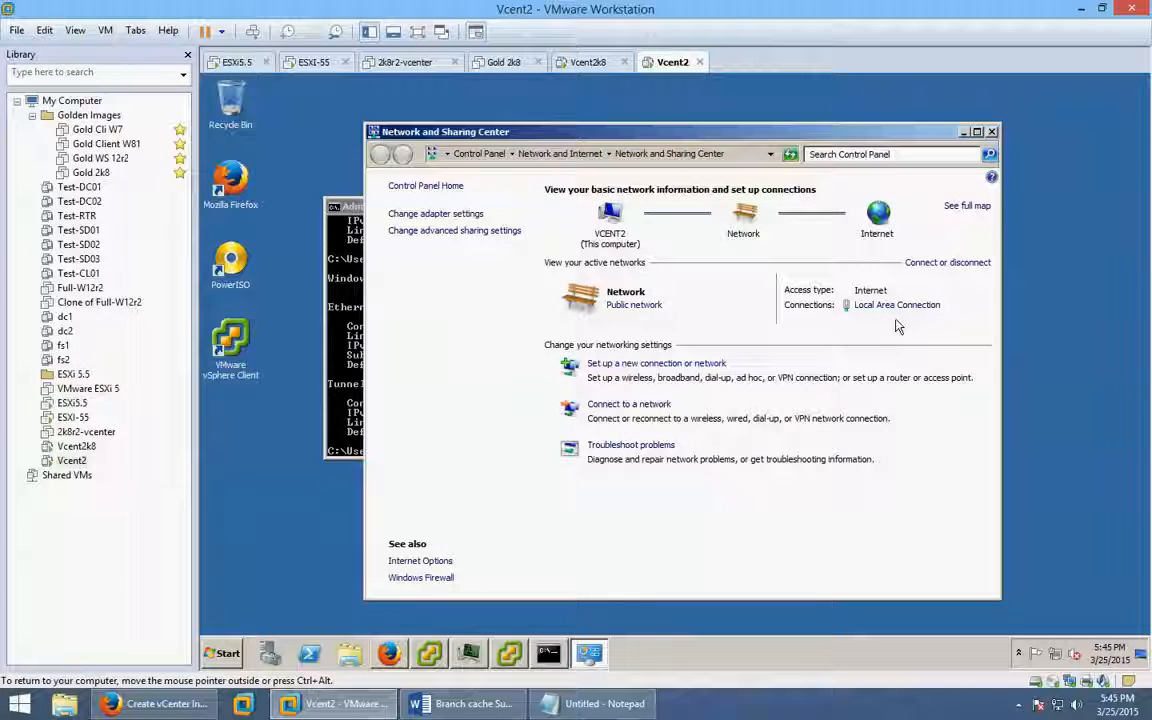
Change the vSphere Client server to 192.168.127.163, log in, and bring the Firefox Web Client forward.
click(515, 665)
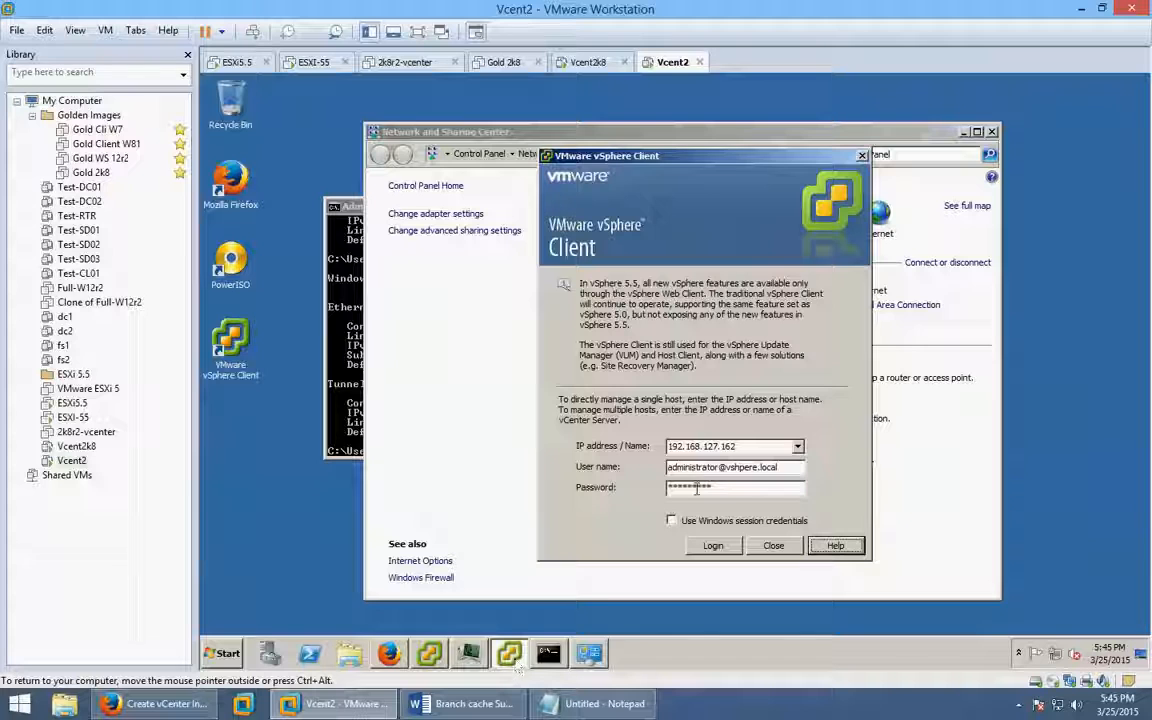
double_click(740, 447)
key(BackSpace)
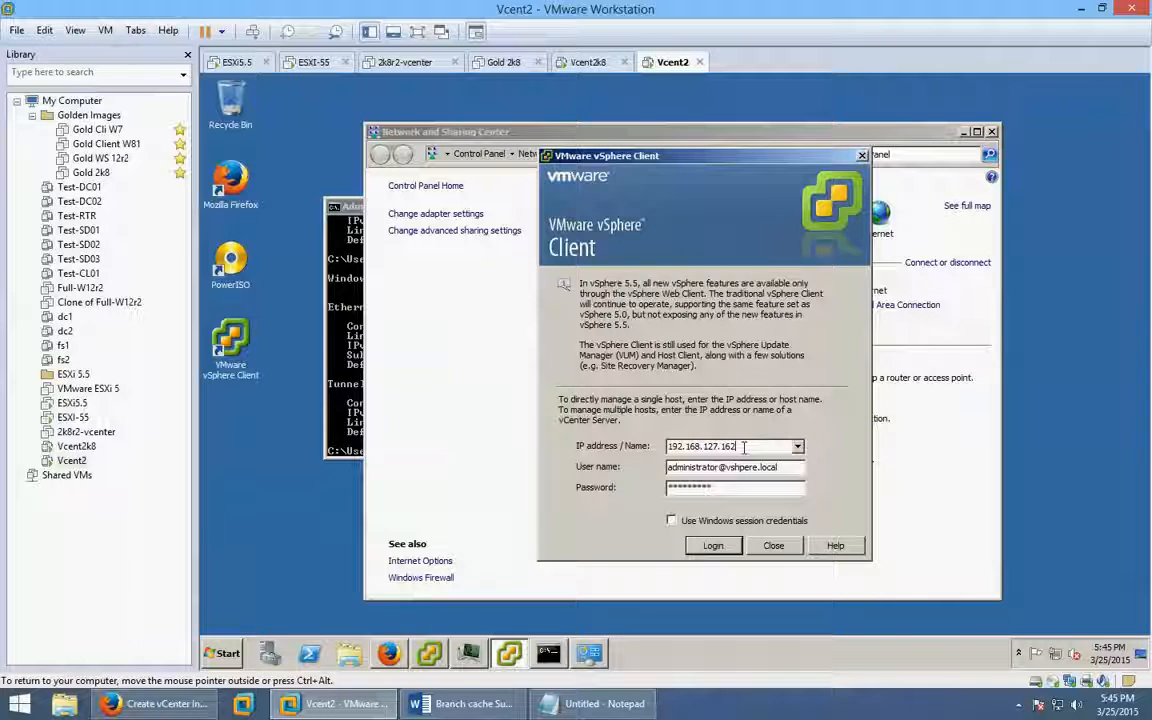
text(3)
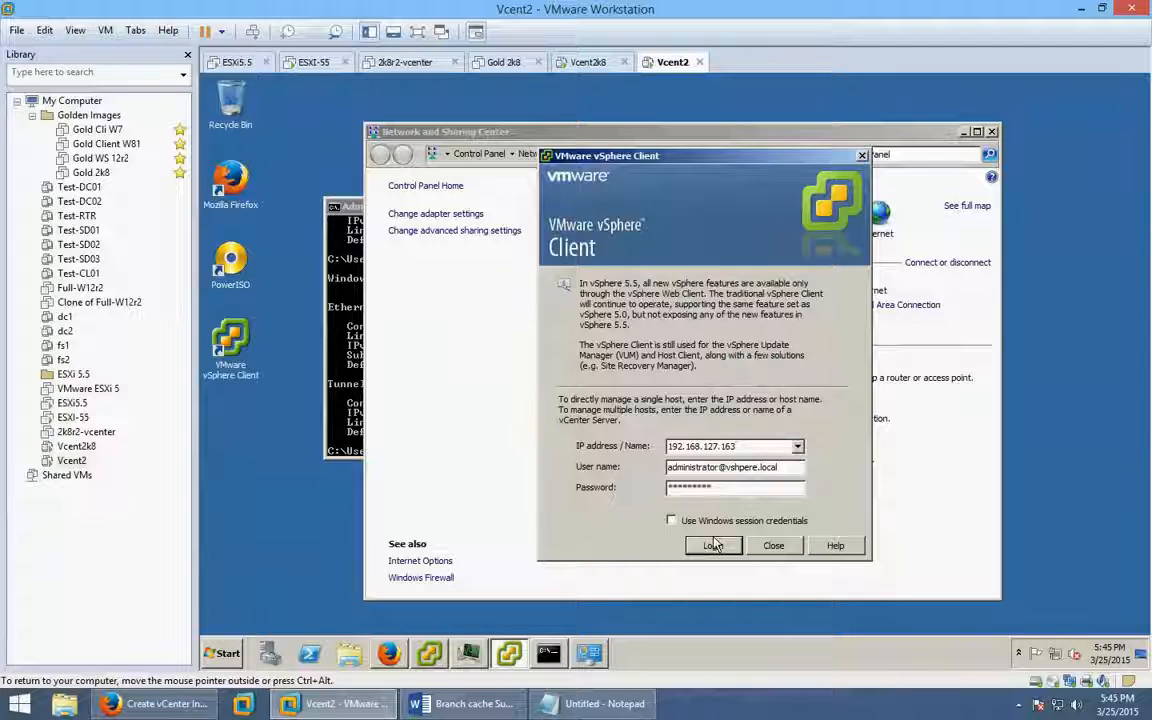
click(712, 545)
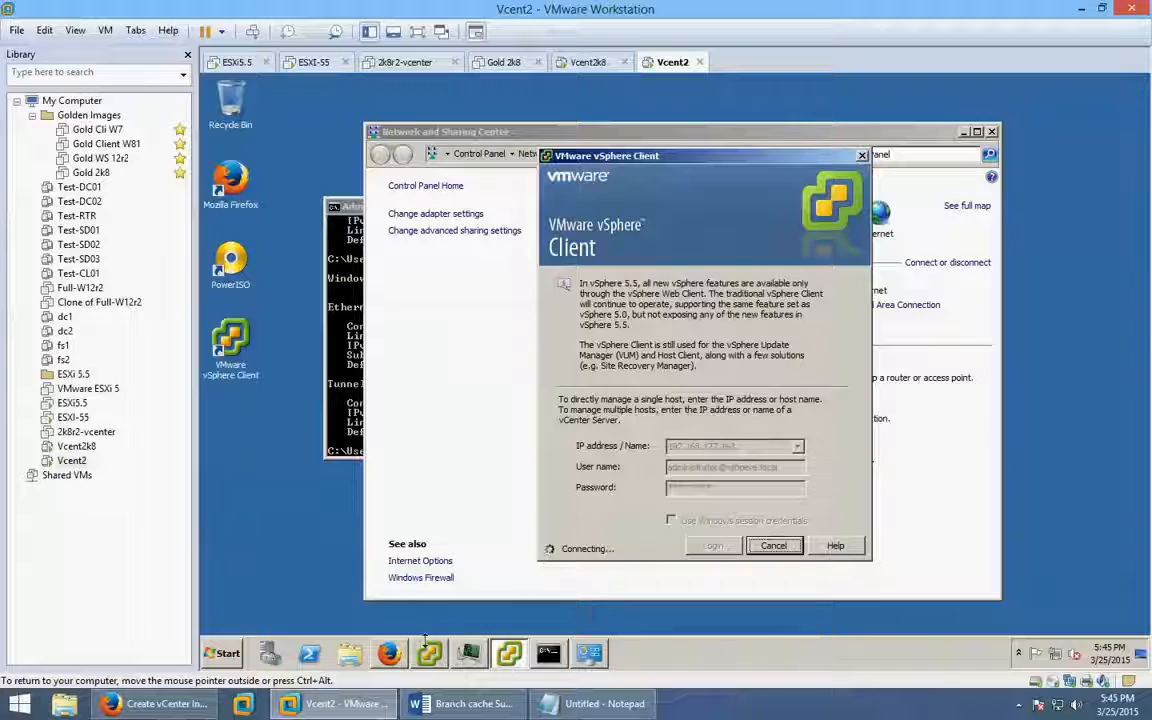
click(389, 653)
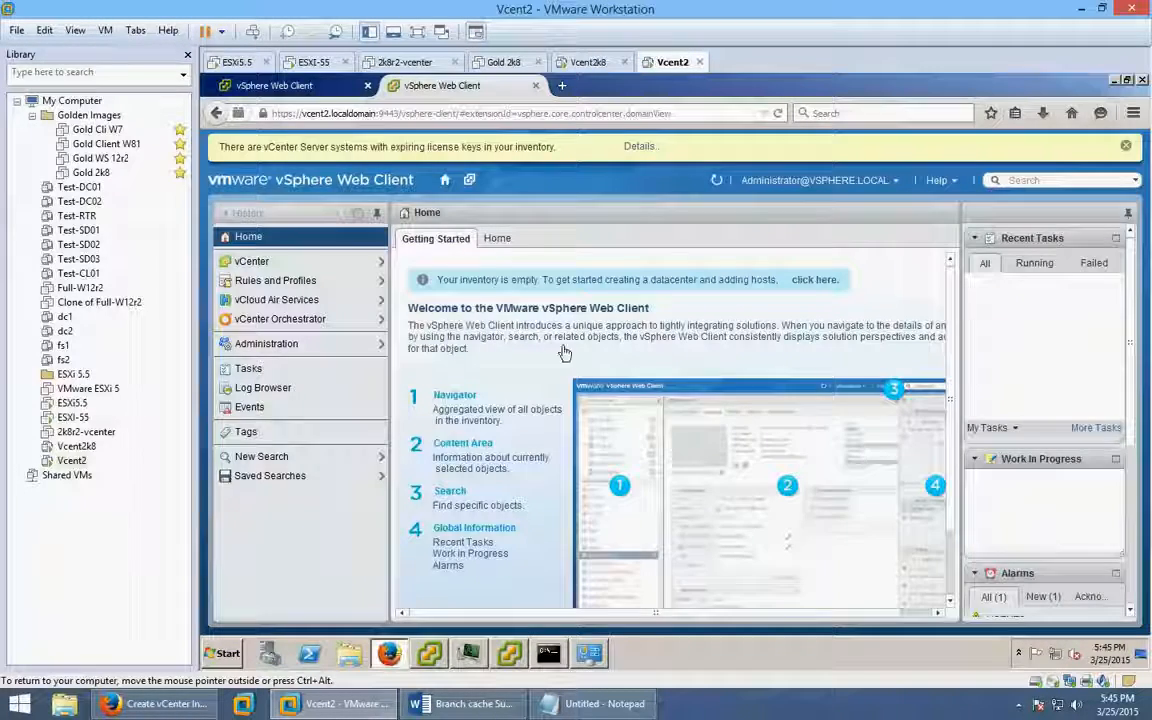
Dismiss the license banner and login error, open vCenter > Datacenters, and start New Datacenter.
click(1128, 147)
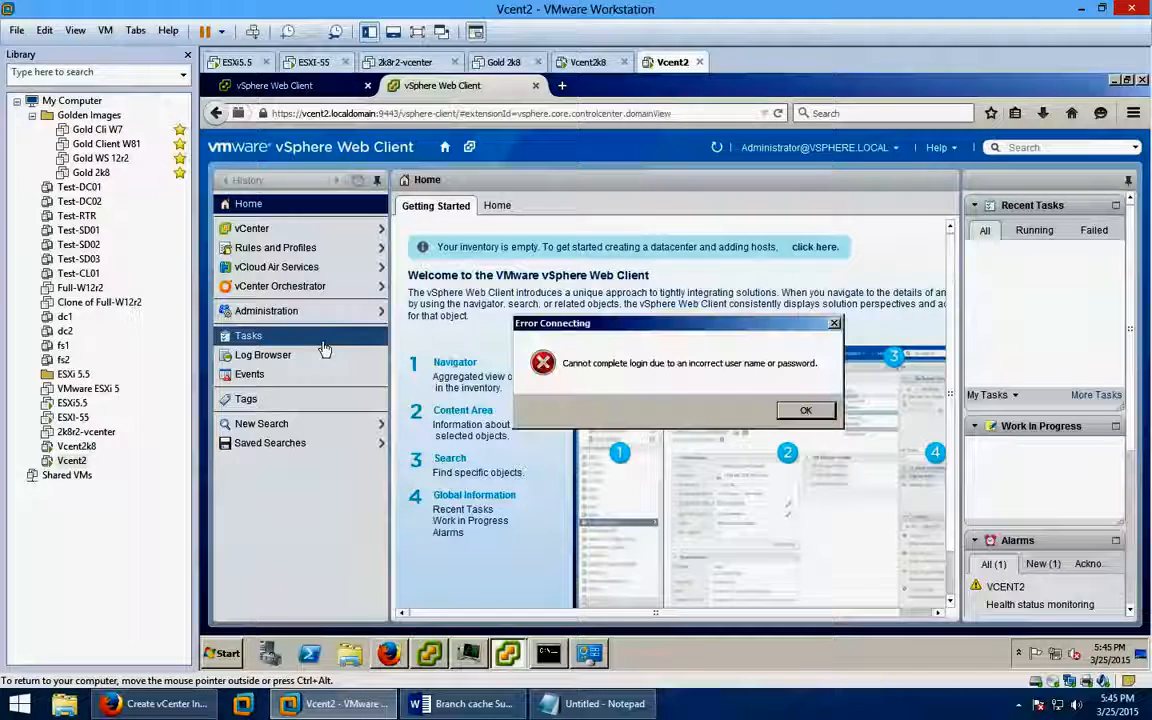
click(805, 411)
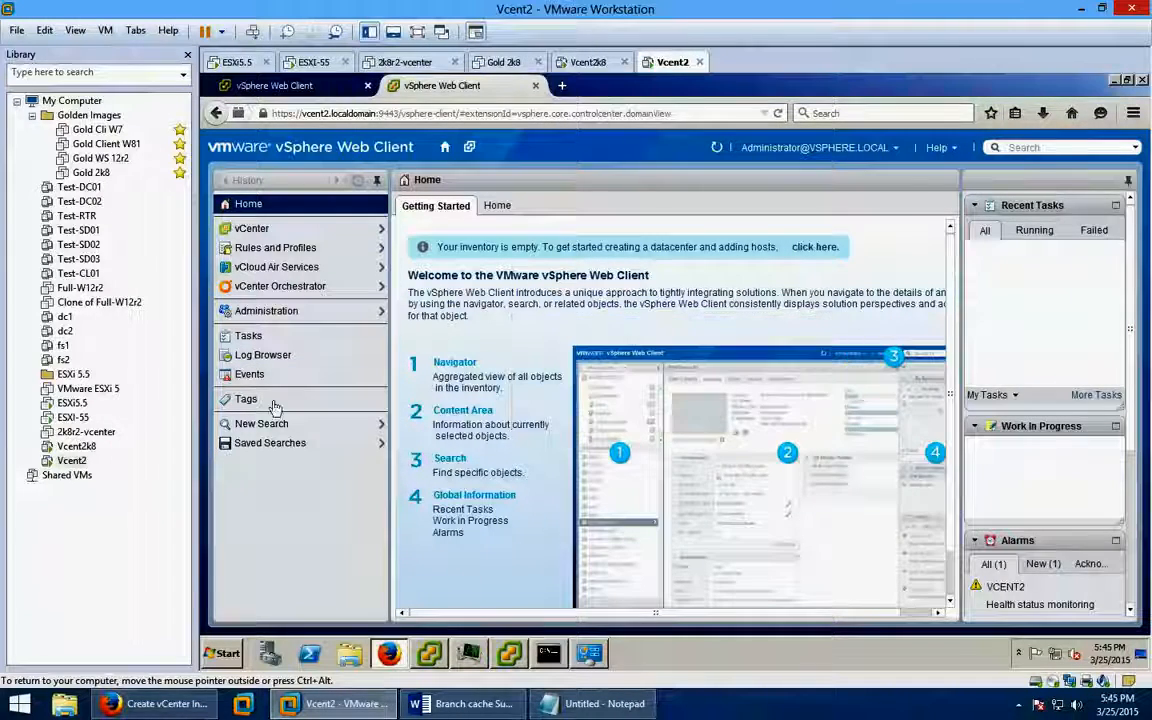
click(257, 231)
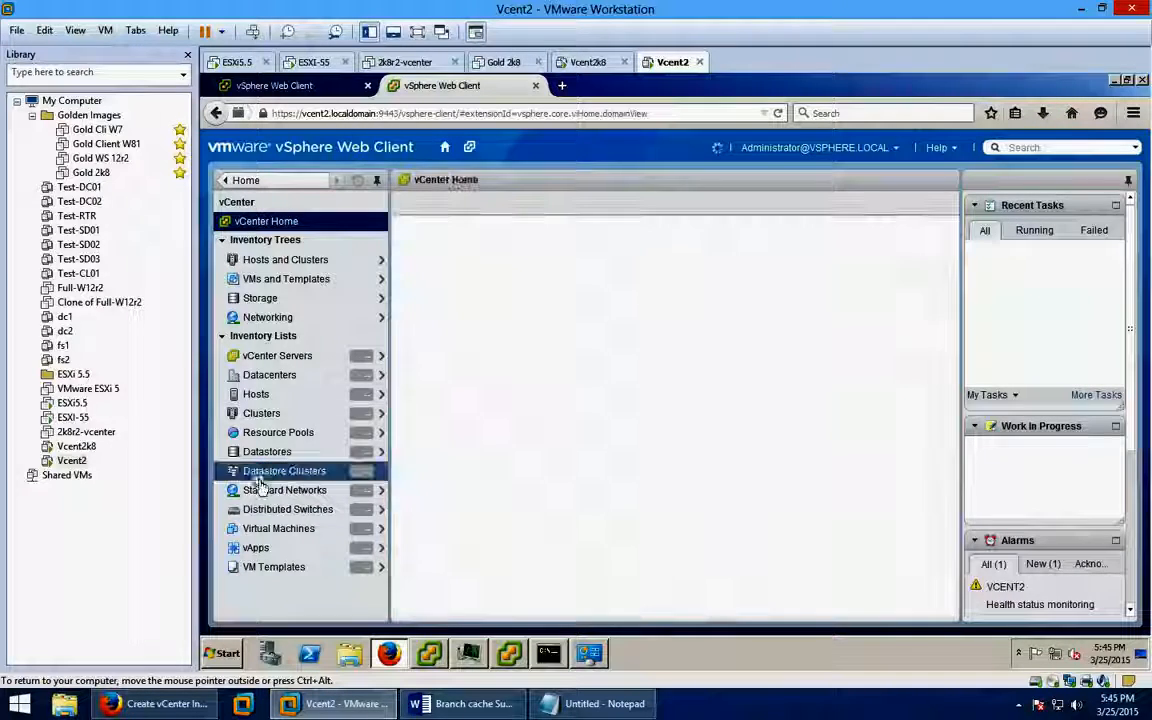
click(268, 374)
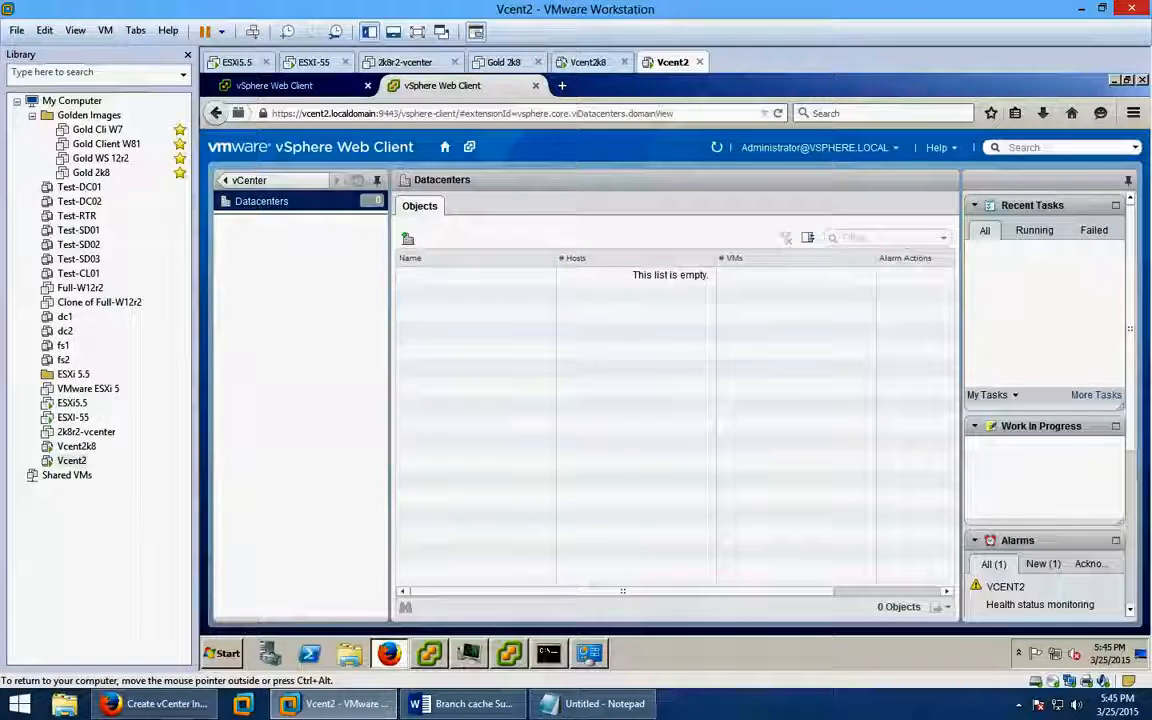
click(407, 238)
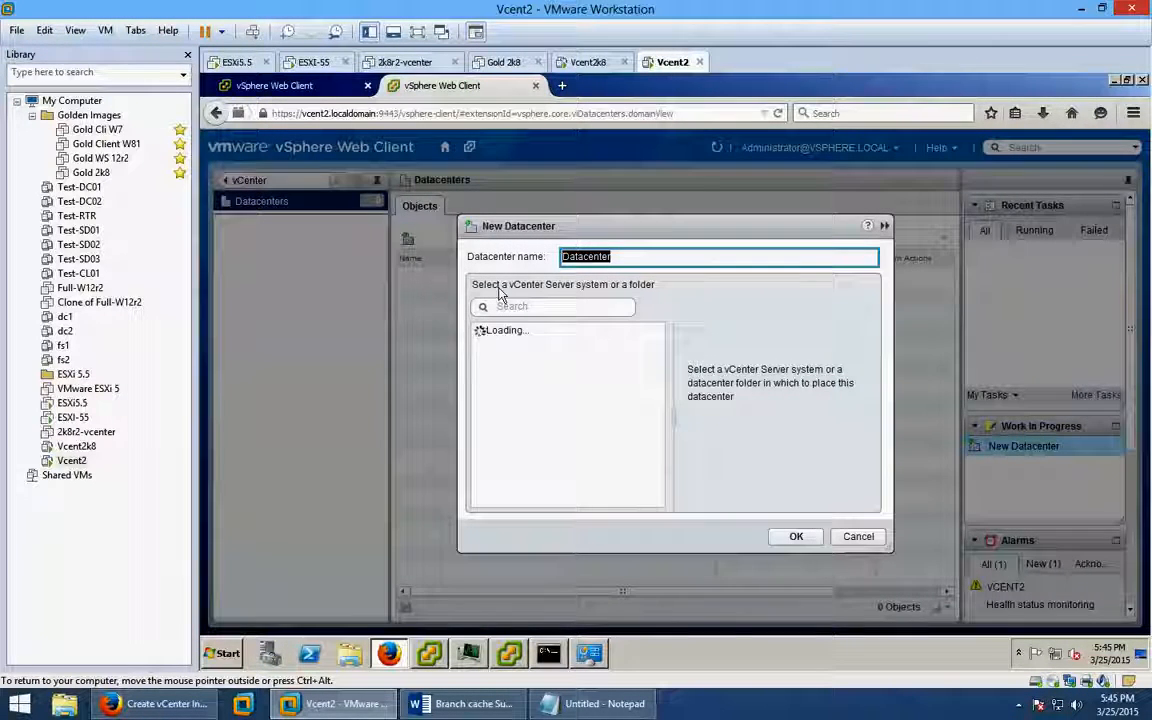
Create Datacenter1 under VCENT2, then select it and launch 'Add a host'.
click(631, 256)
text(1)
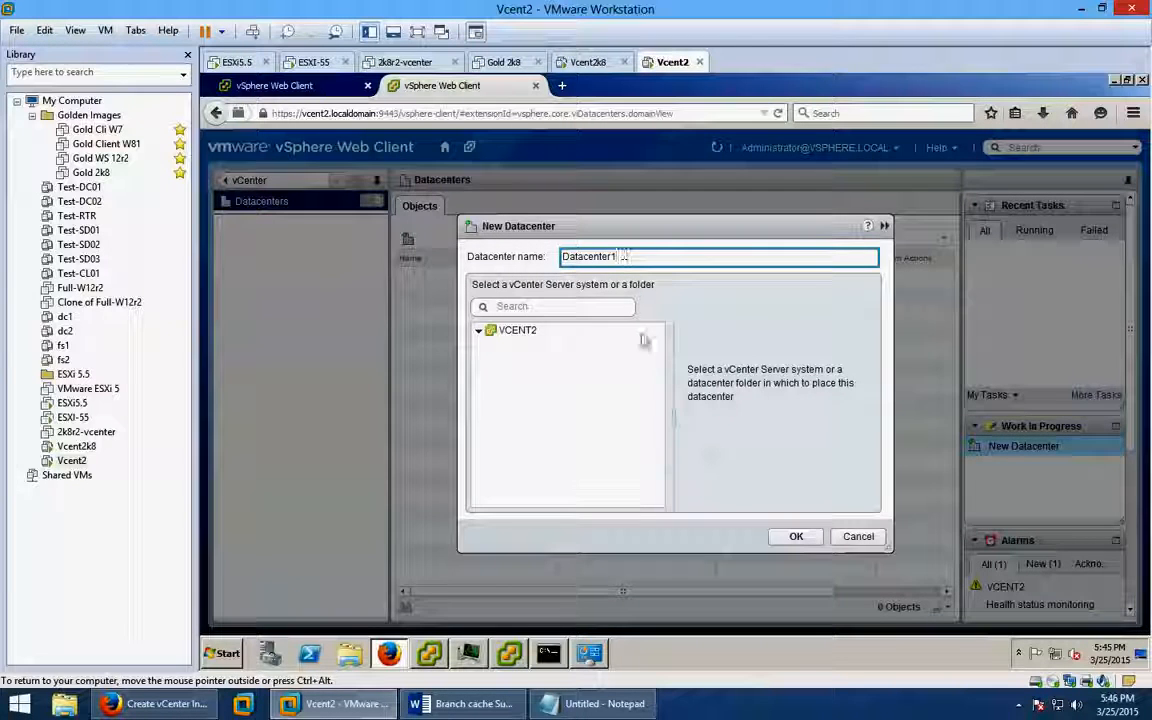
click(796, 537)
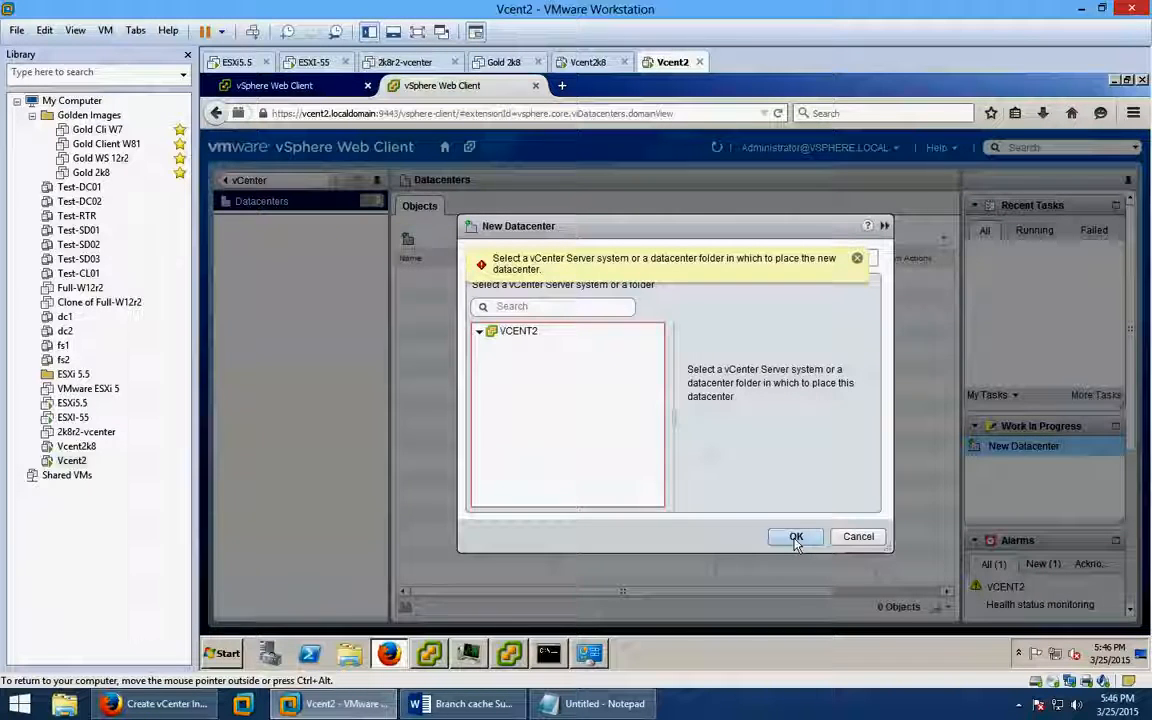
click(857, 259)
click(512, 330)
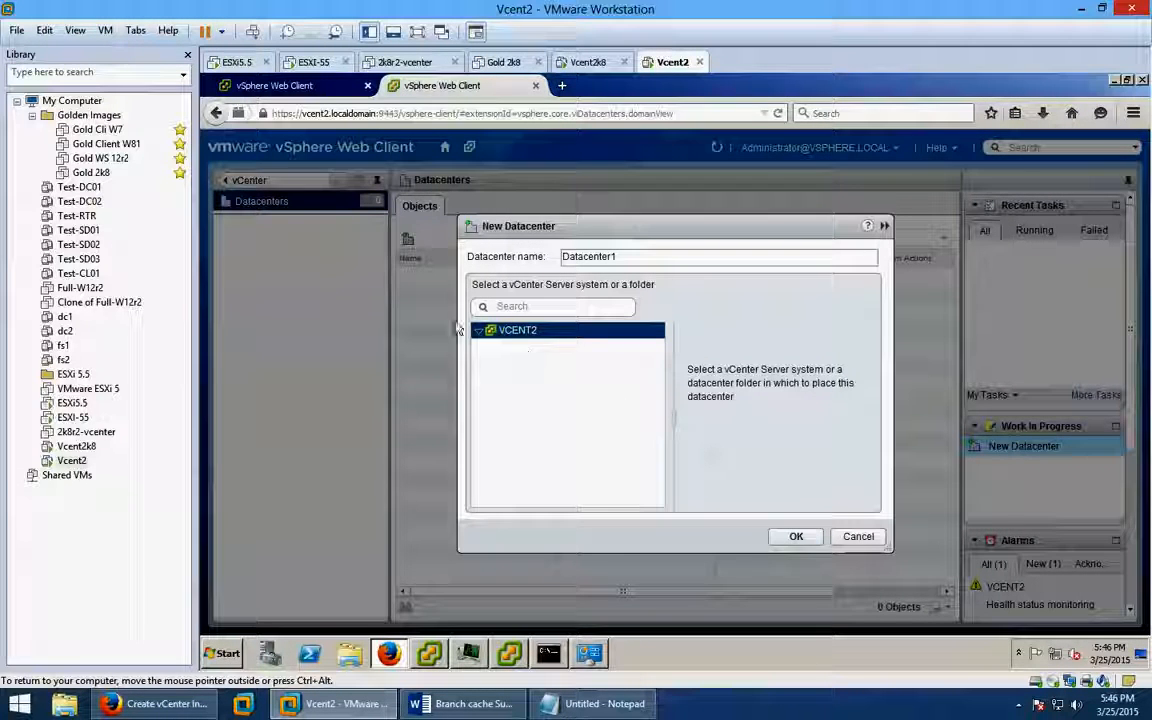
click(797, 537)
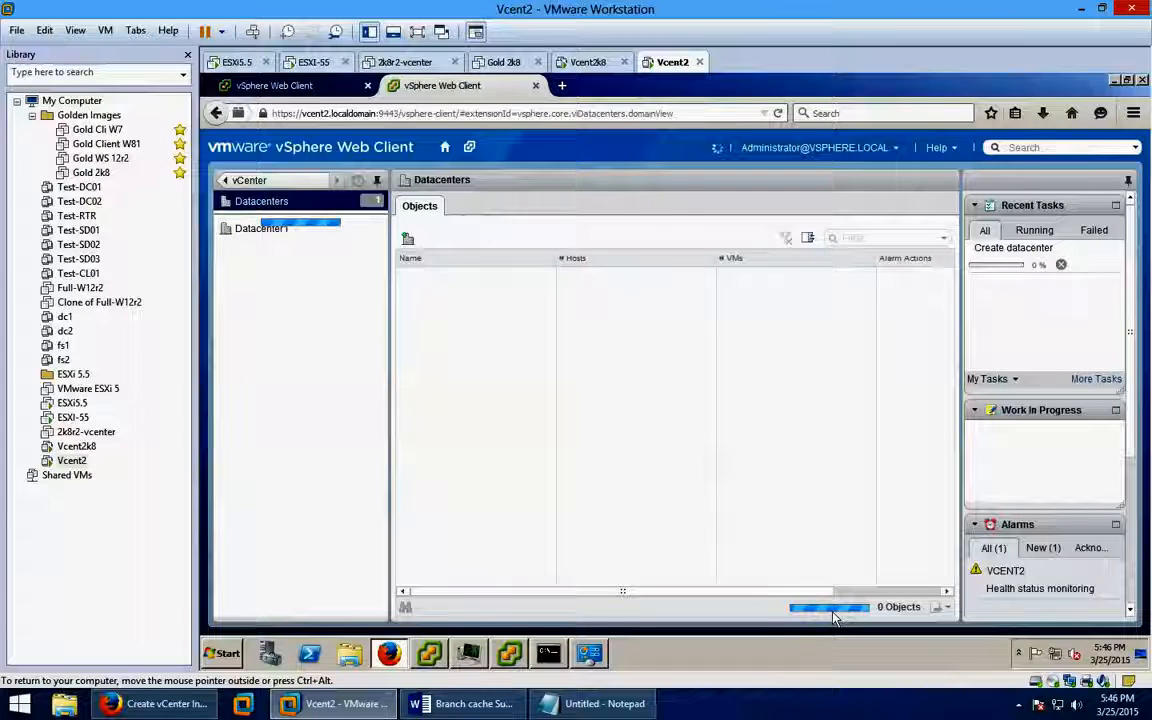
click(263, 230)
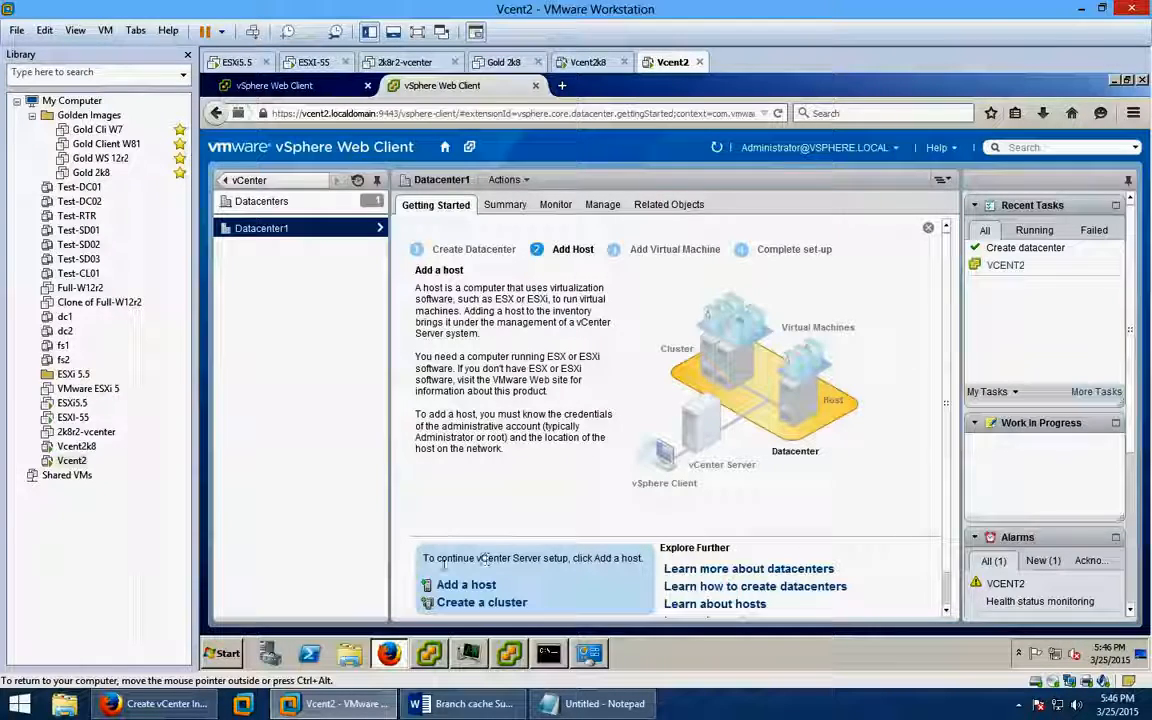
click(477, 588)
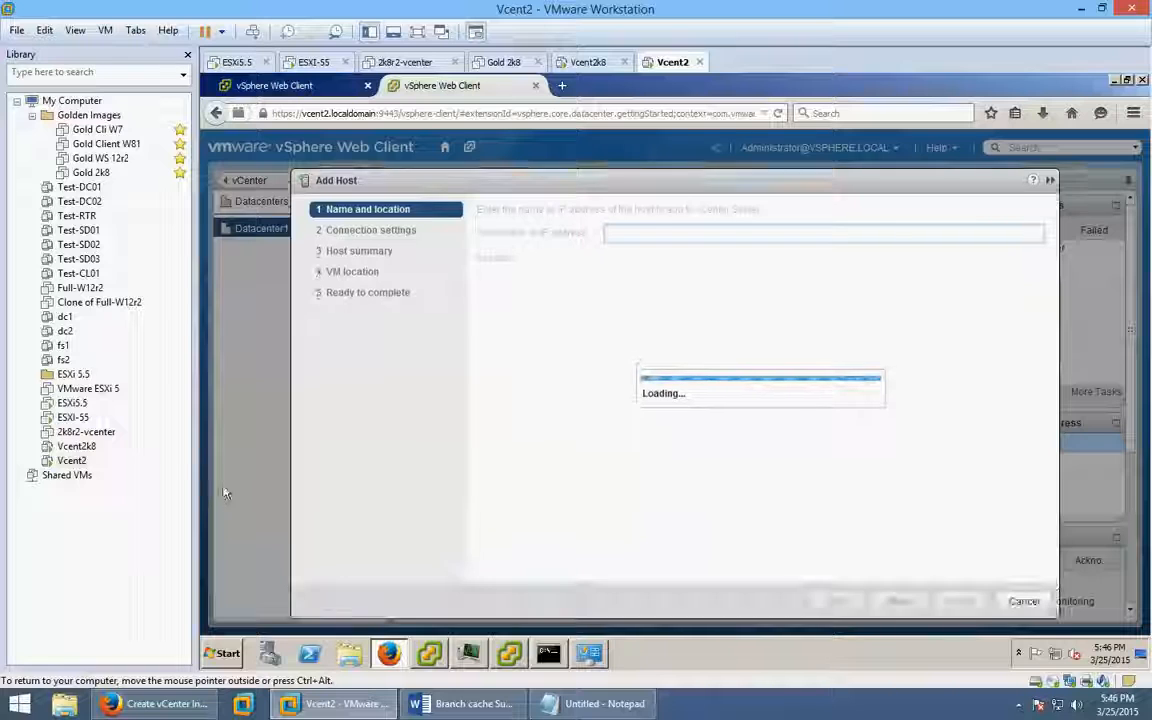
click(75, 417)
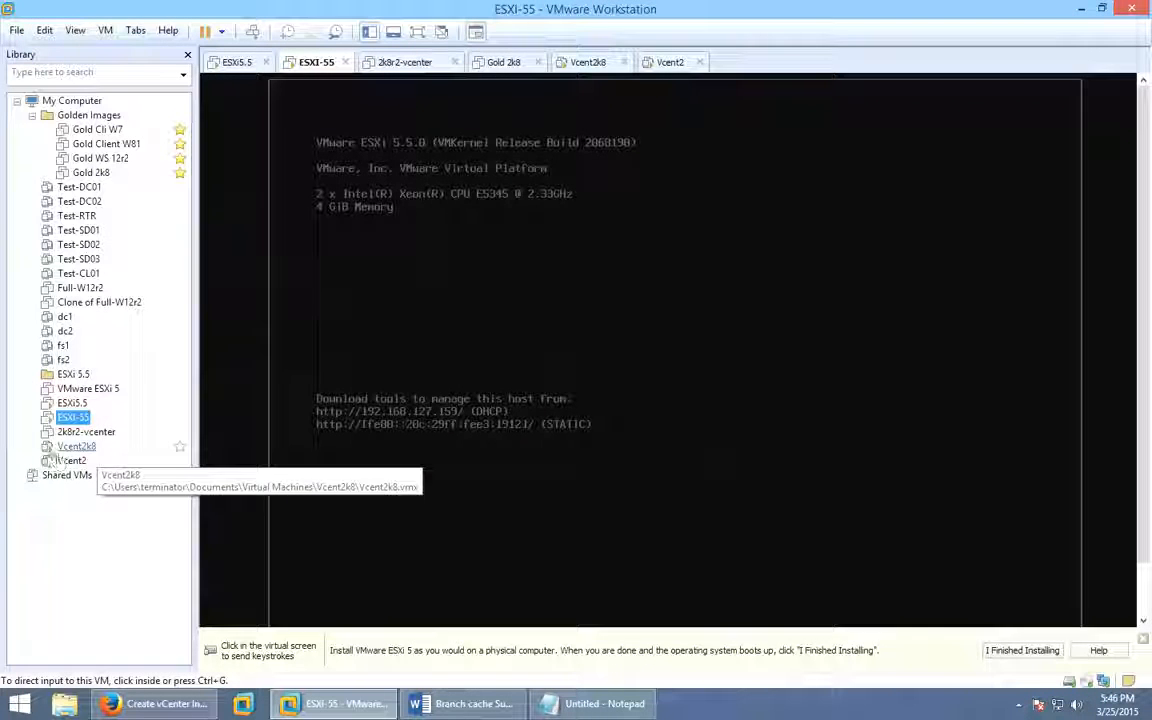
click(72, 404)
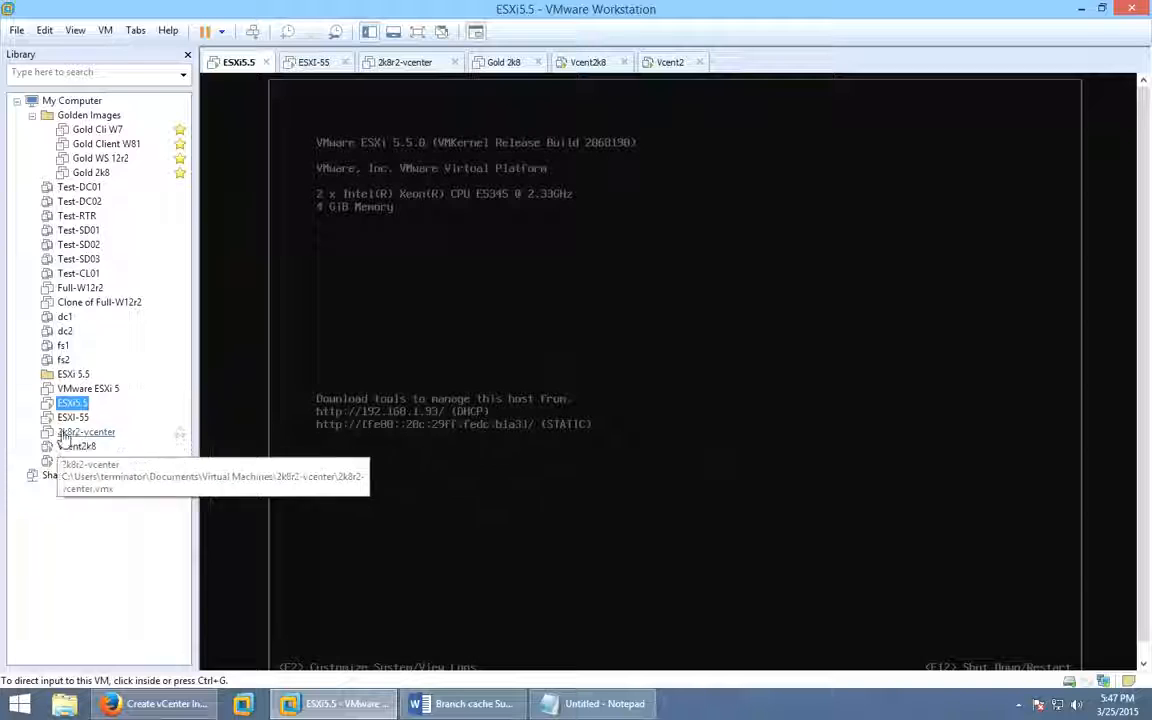
click(72, 417)
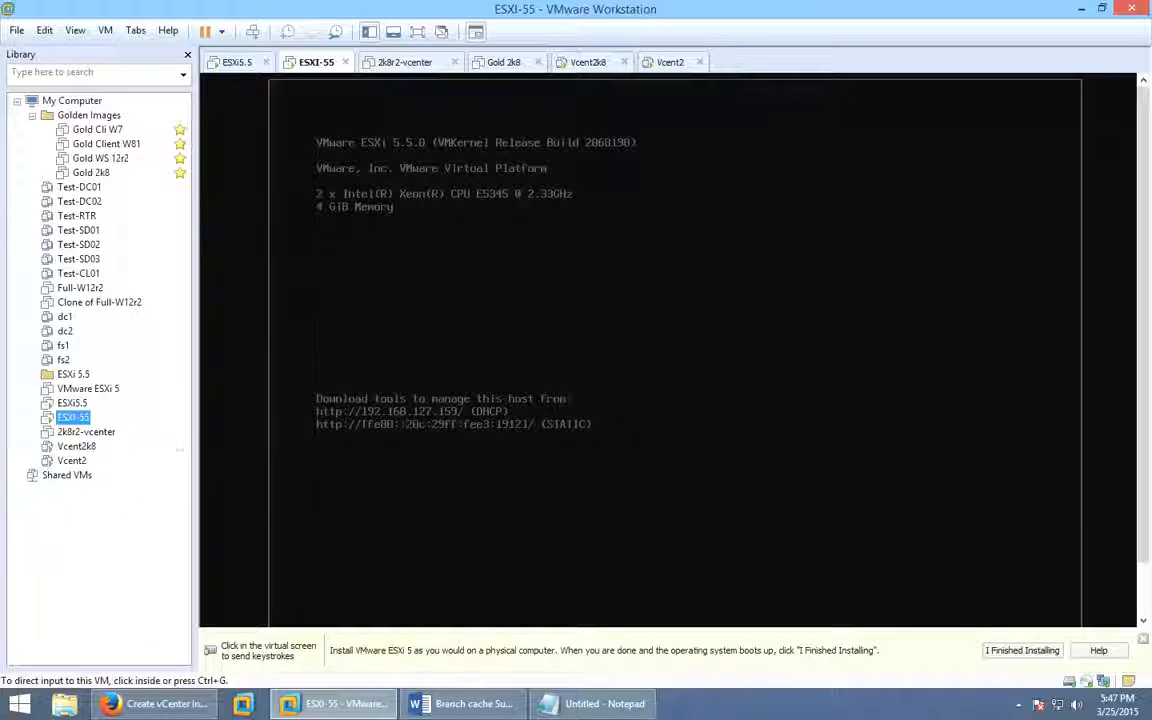
click(72, 461)
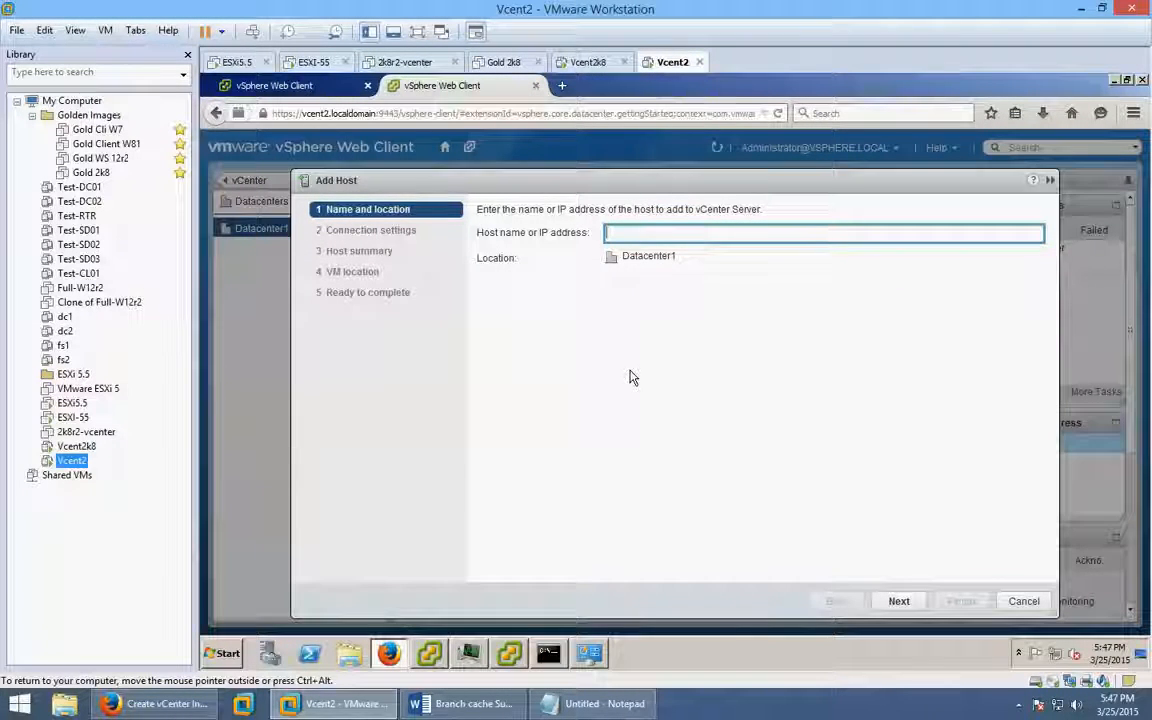
Enter Esx1 as the host name and move on to connection settings.
text(Es)
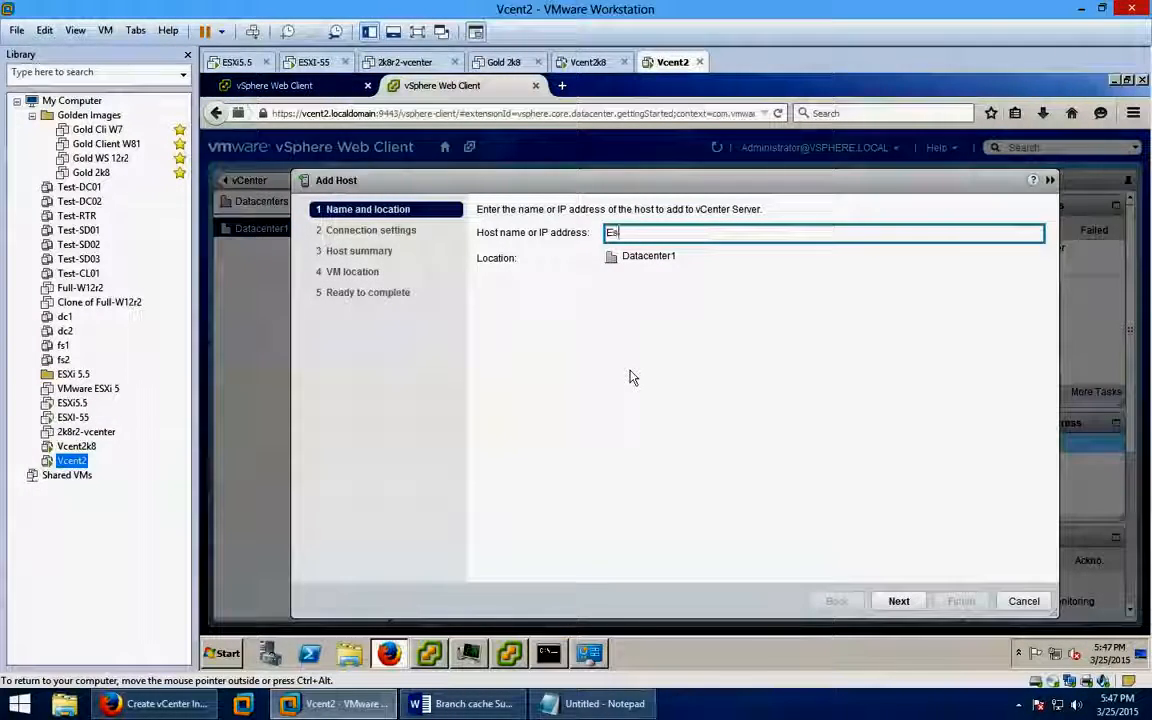
text(x2)
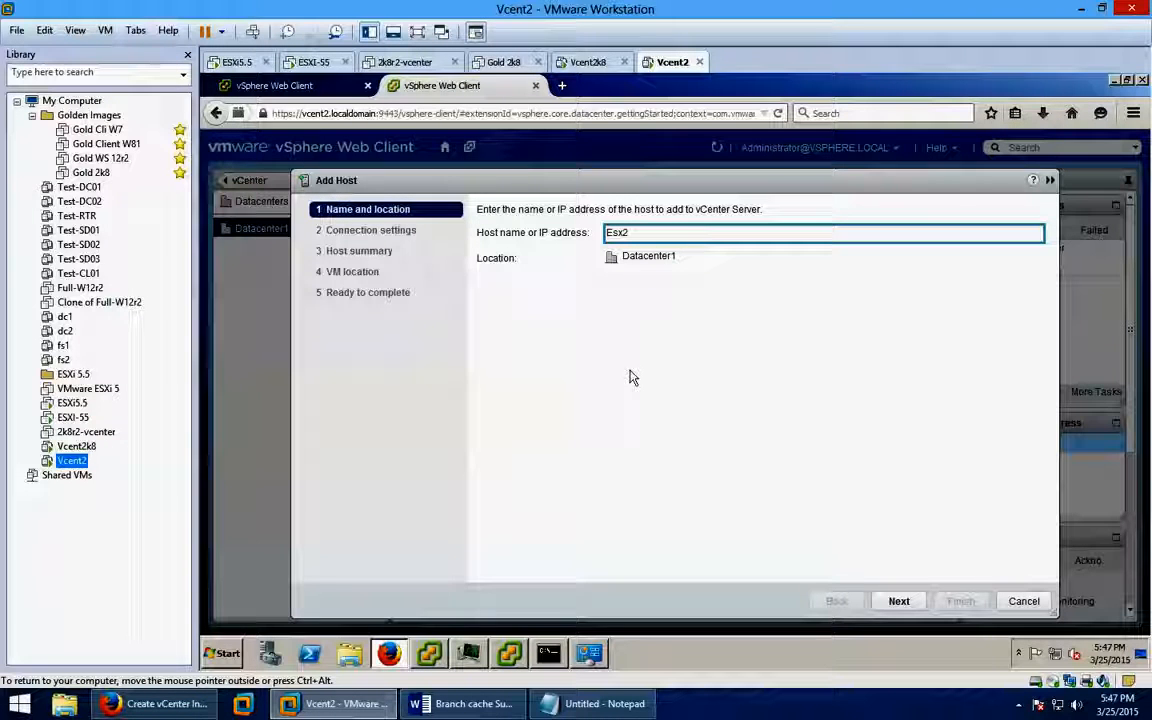
key(BackSpace)
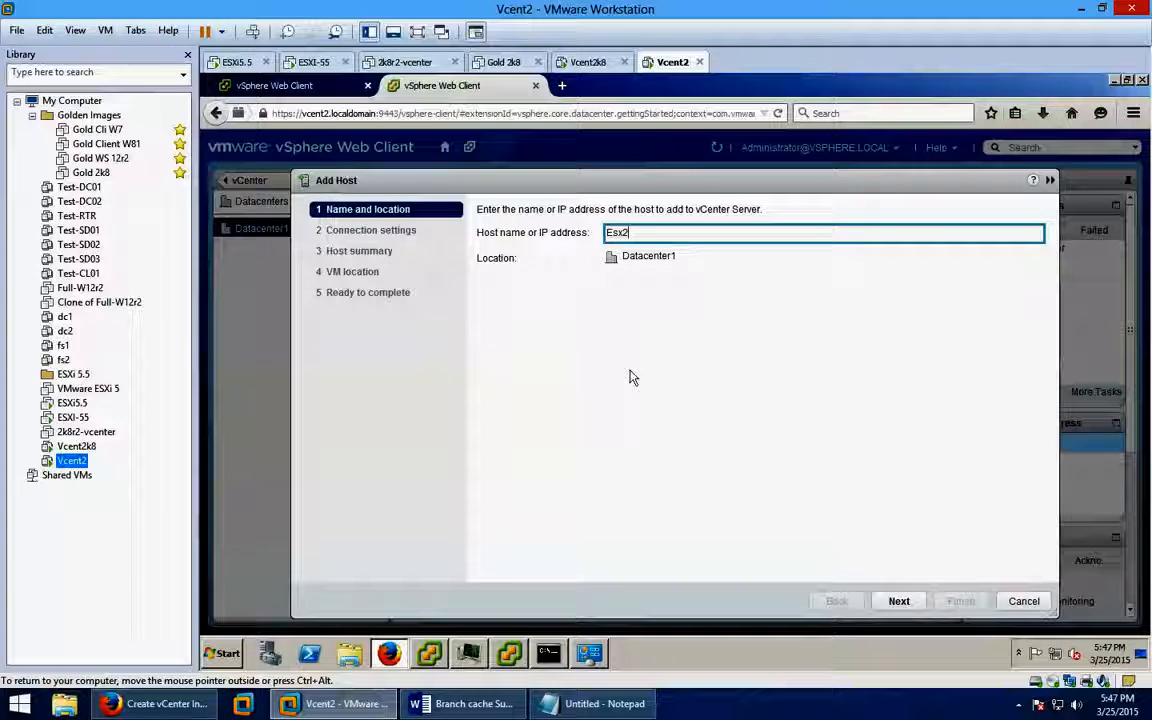
text(1)
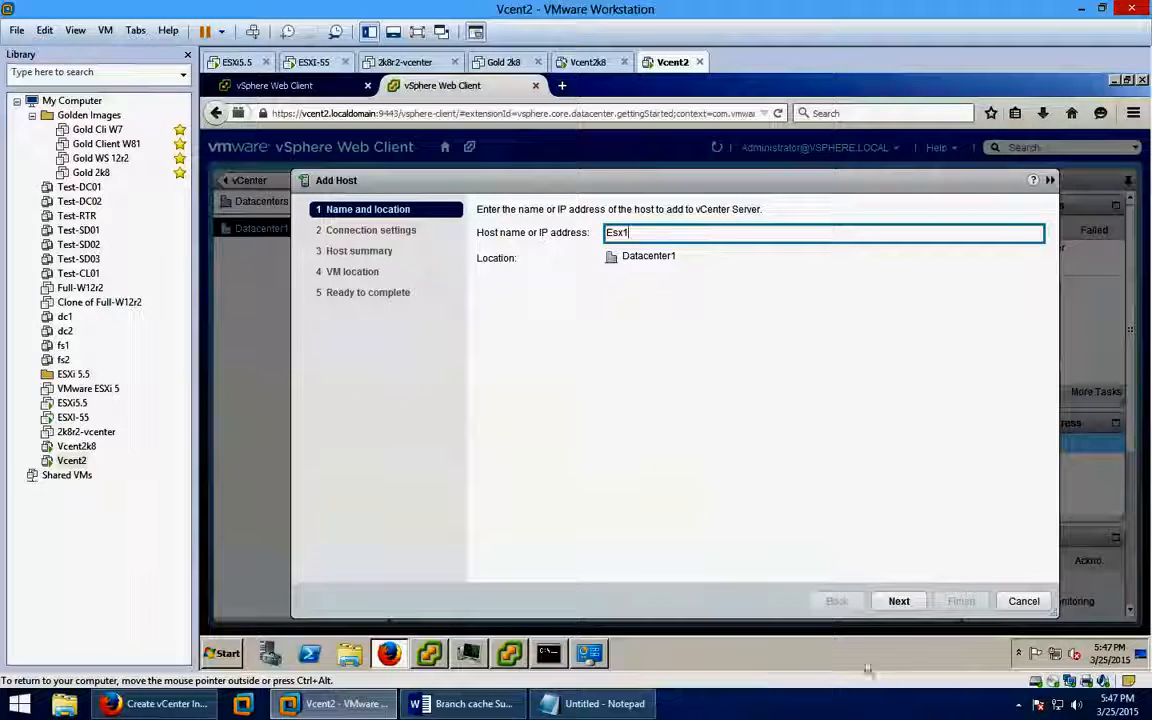
click(899, 601)
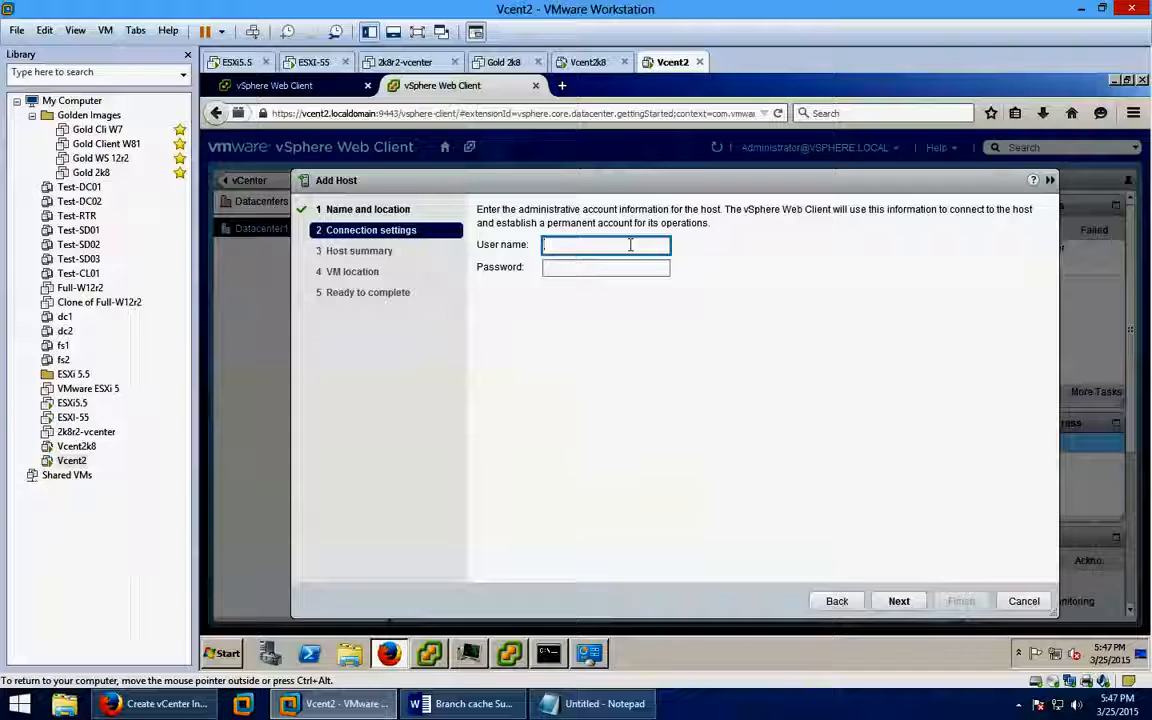
Submit user root with its password; the host cannot be contacted.
text(root)
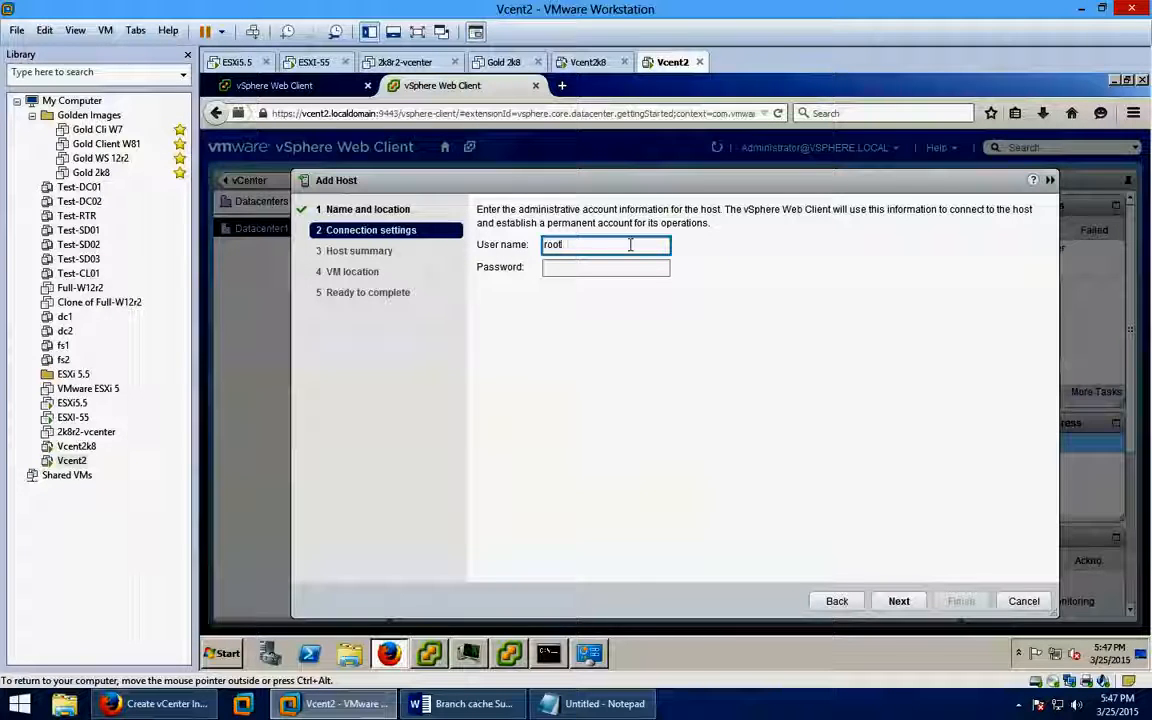
key(Tab)
text(Password1)
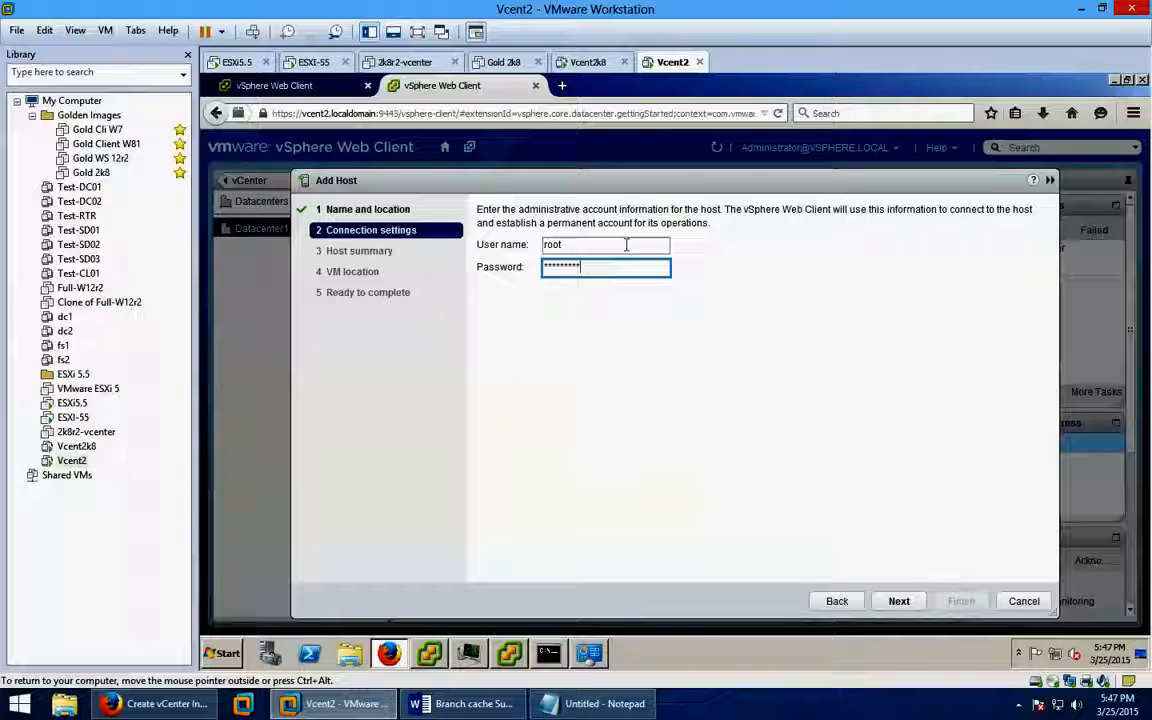
click(903, 604)
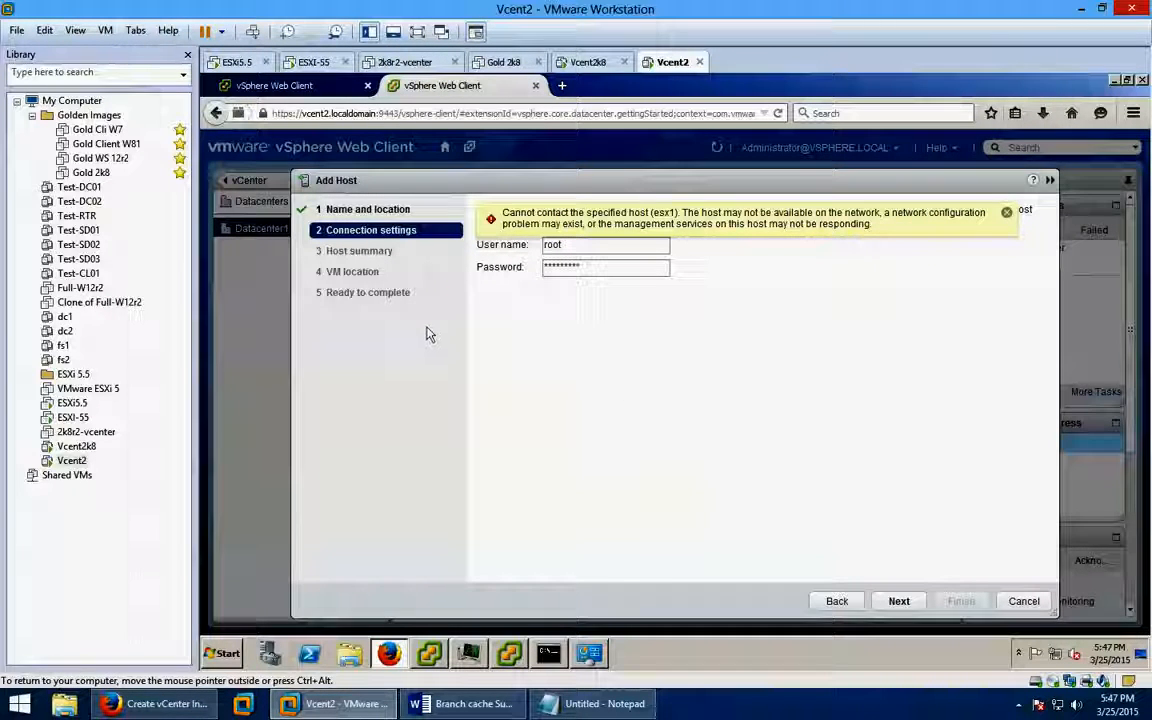
Go back and change the host name from Esx1 to 192.168.127.159, then advance.
click(837, 603)
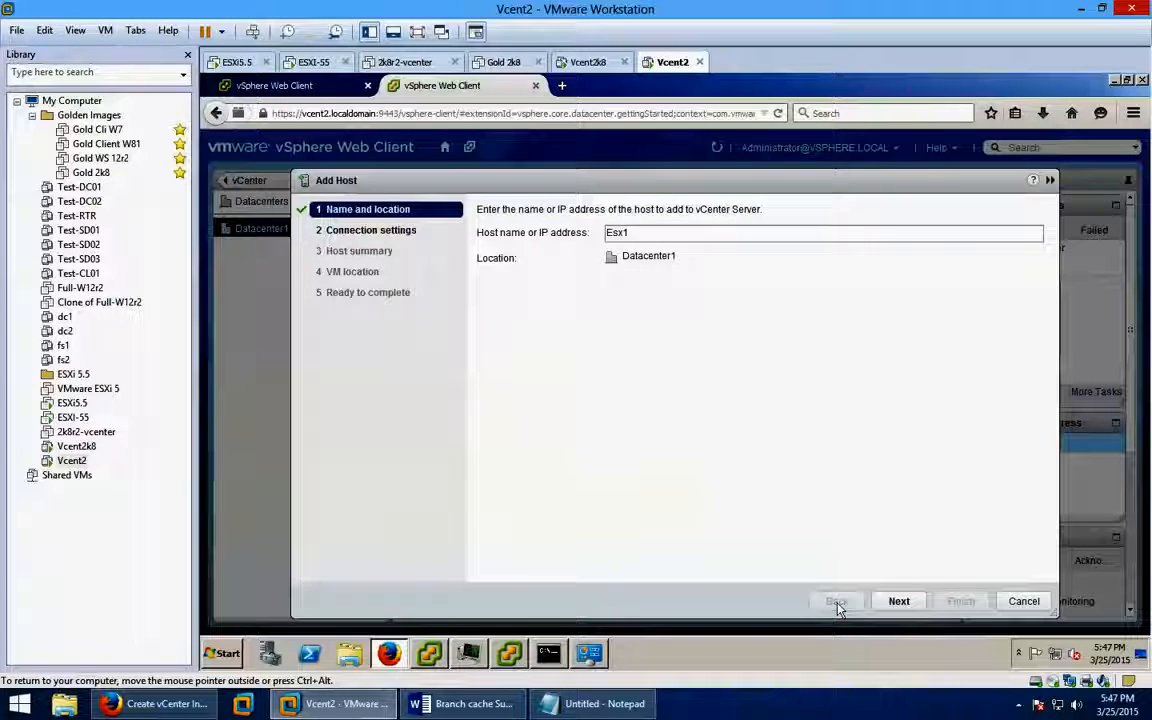
drag(656, 232, 565, 232)
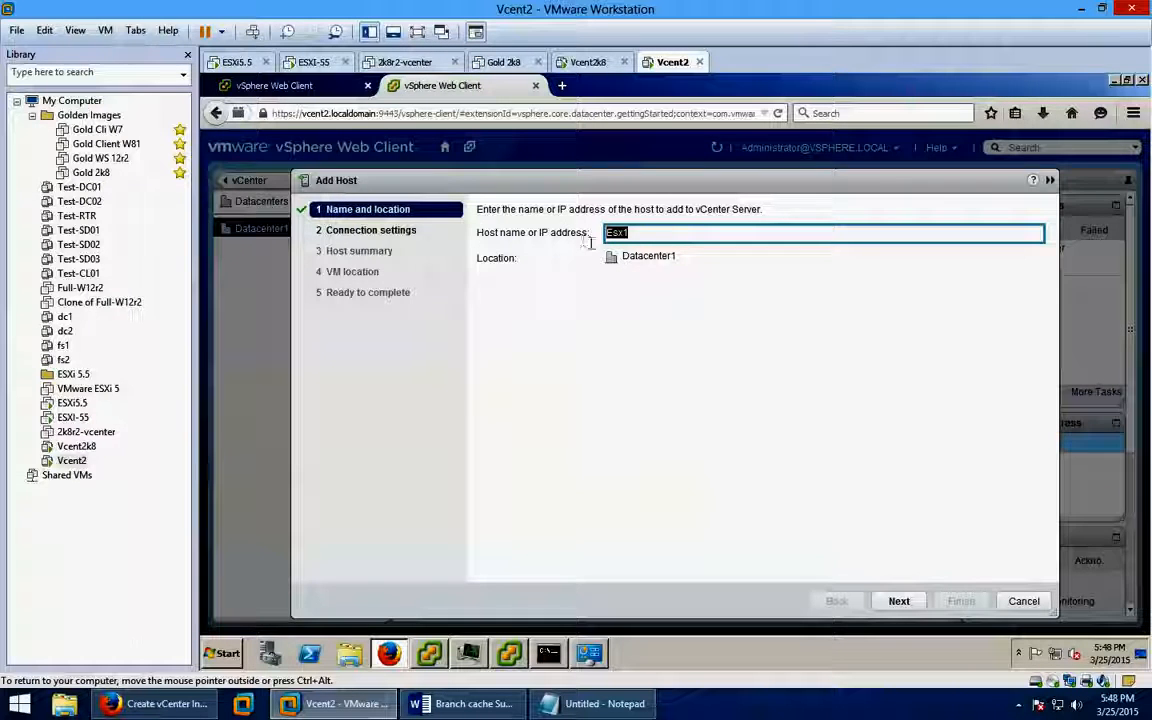
click(668, 234)
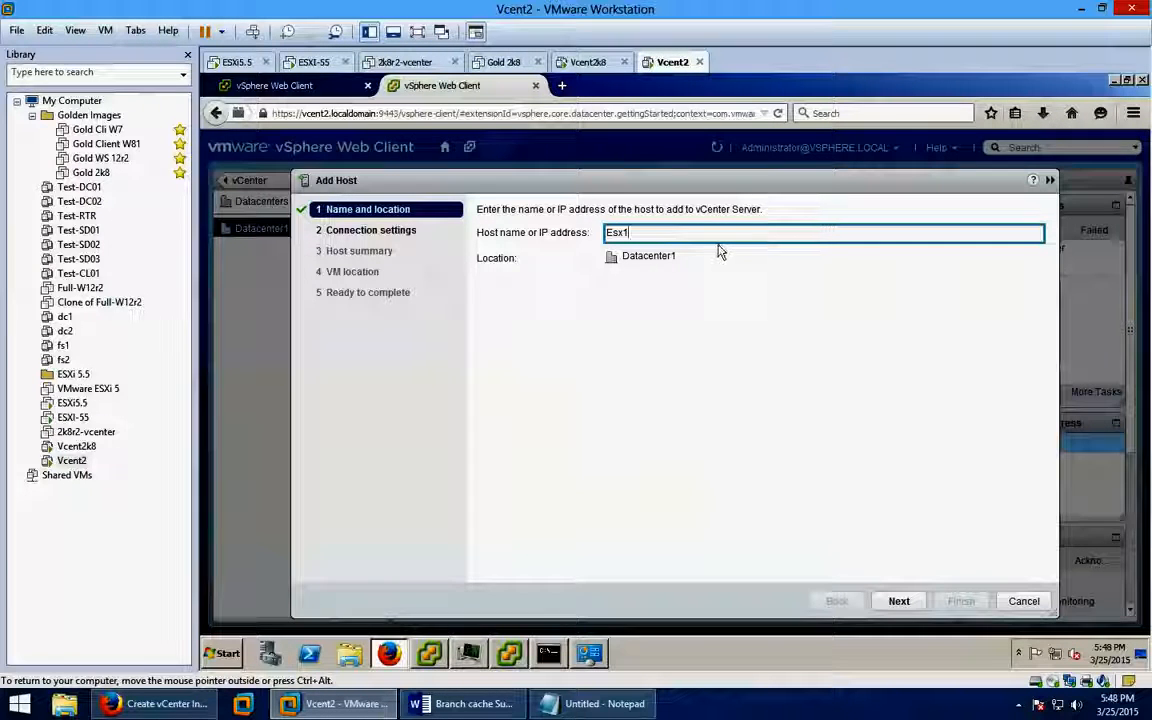
key(BackSpace)
key(BackSpace)
key(BackSpace)
key(BackSpace)
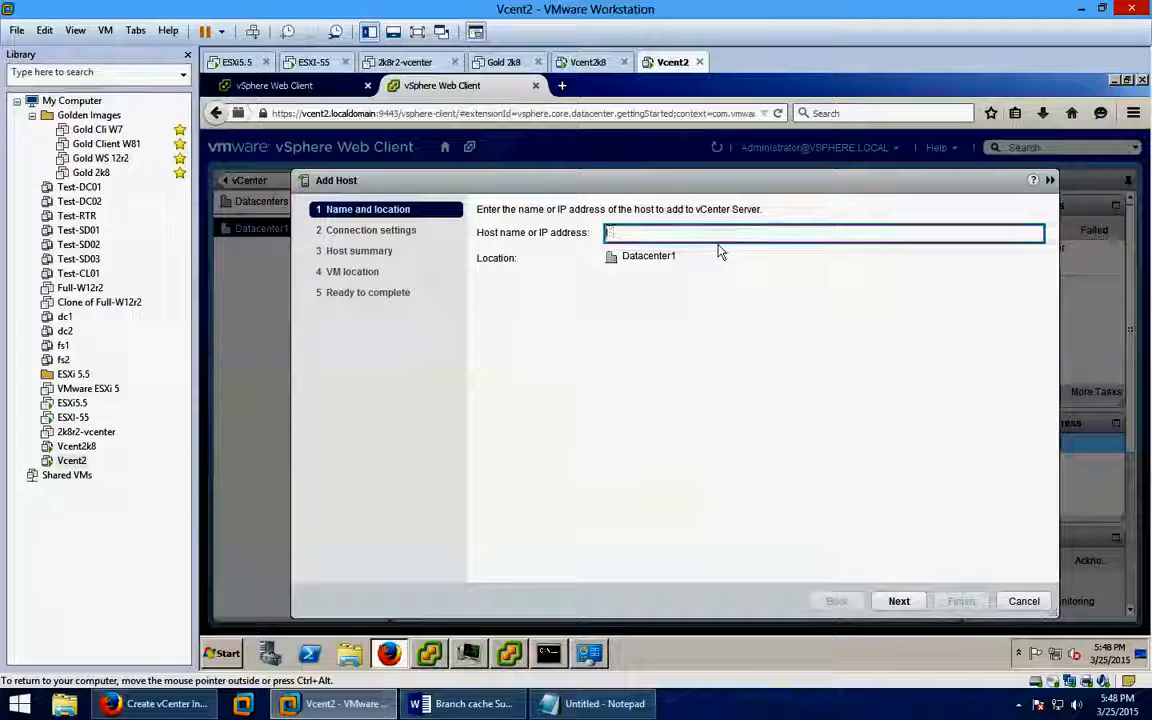
text(192)
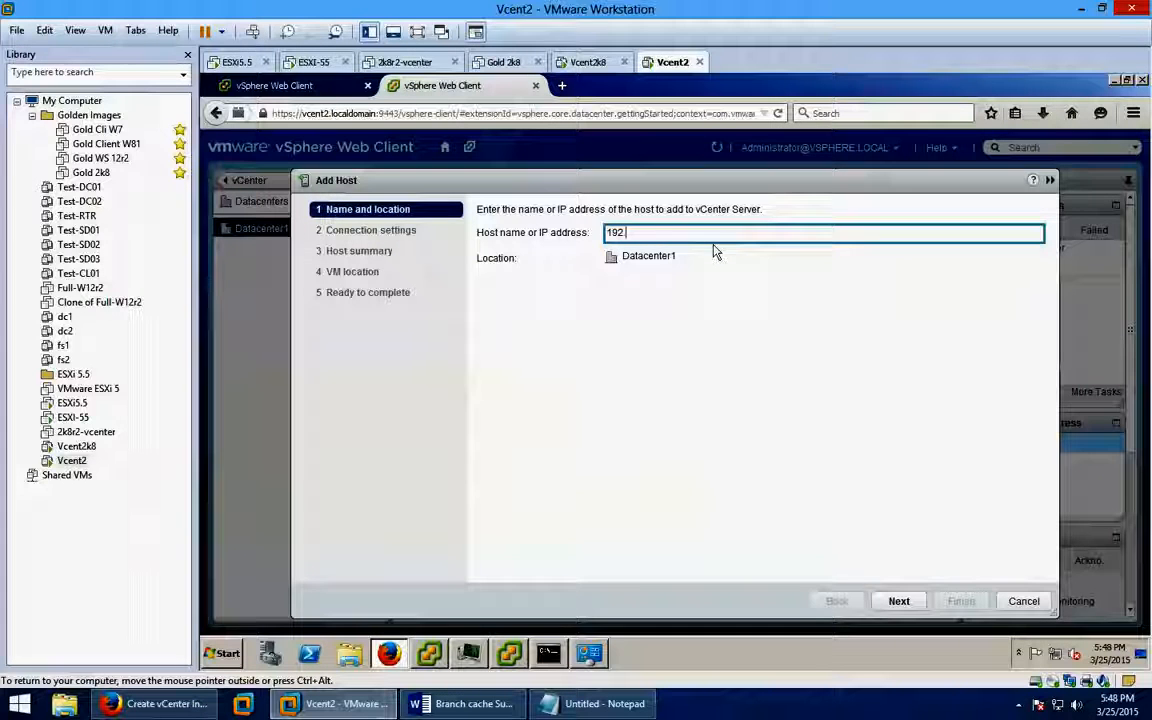
text(.168.127)
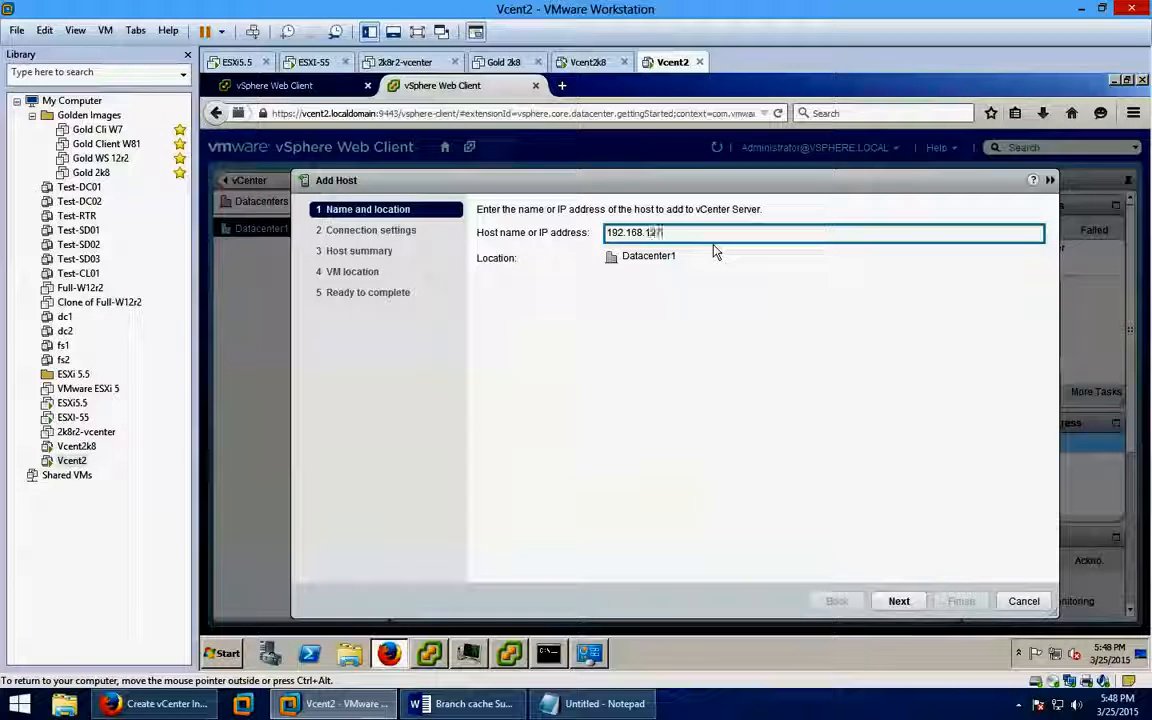
text(.159)
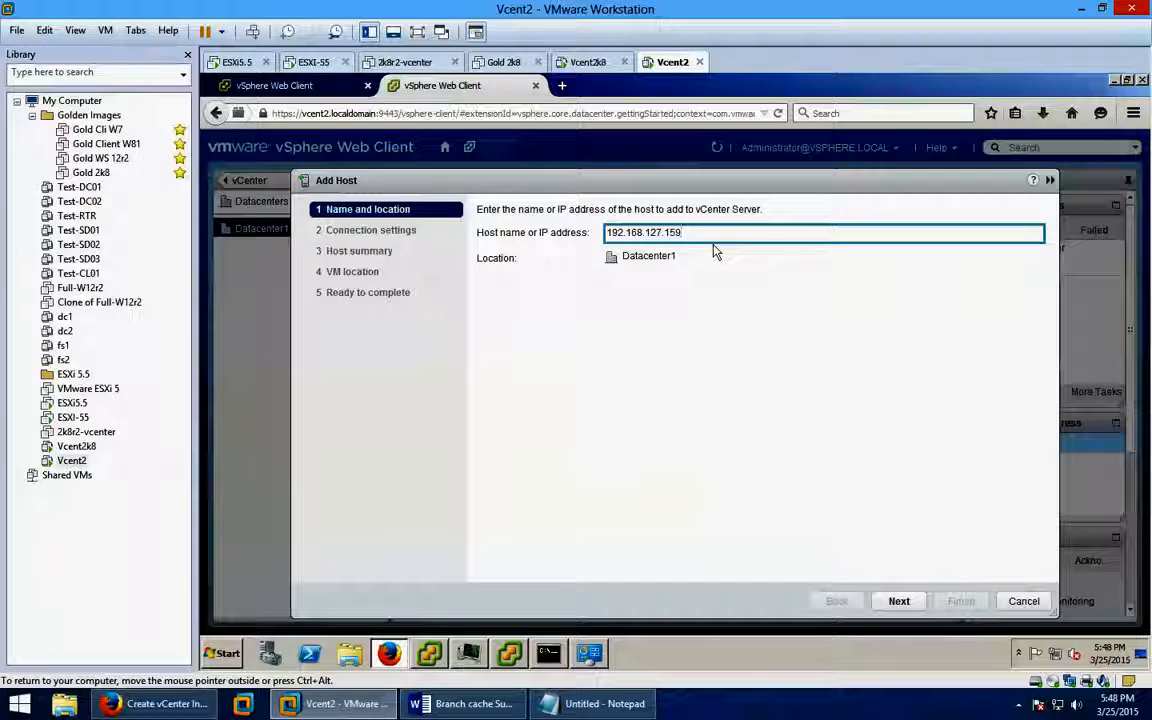
click(897, 601)
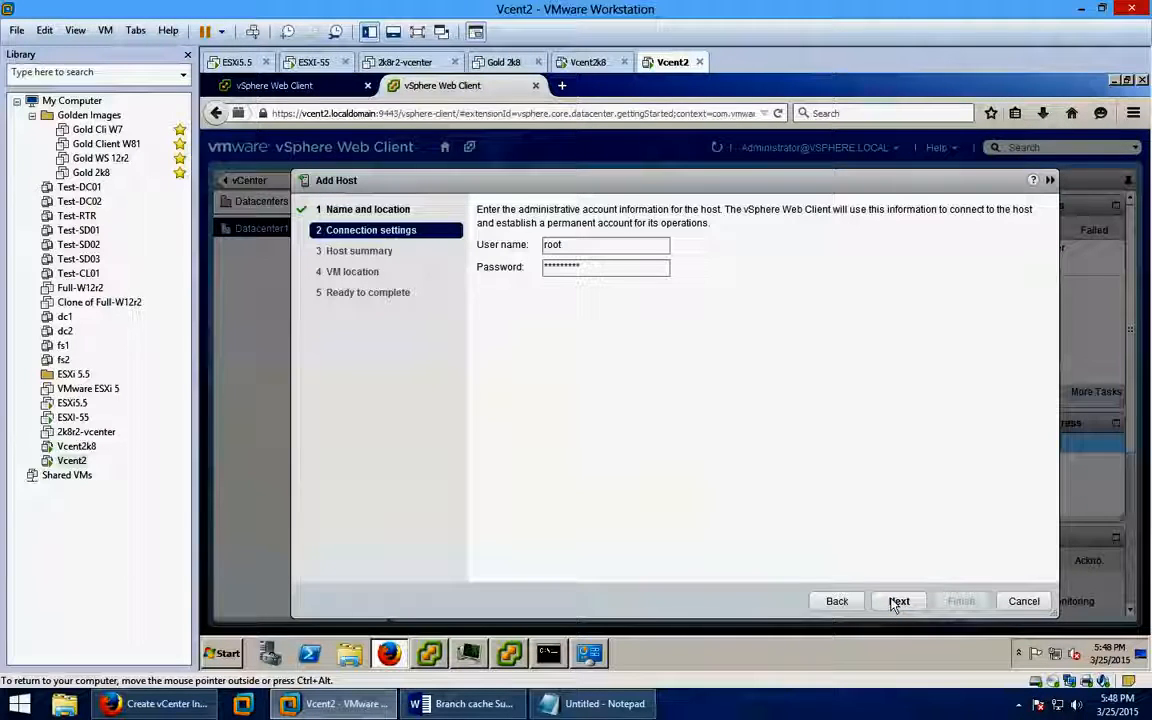
Trust 192.168.127.159's certificate, pass Host summary, and keep the Evaluation Mode licence.
click(898, 601)
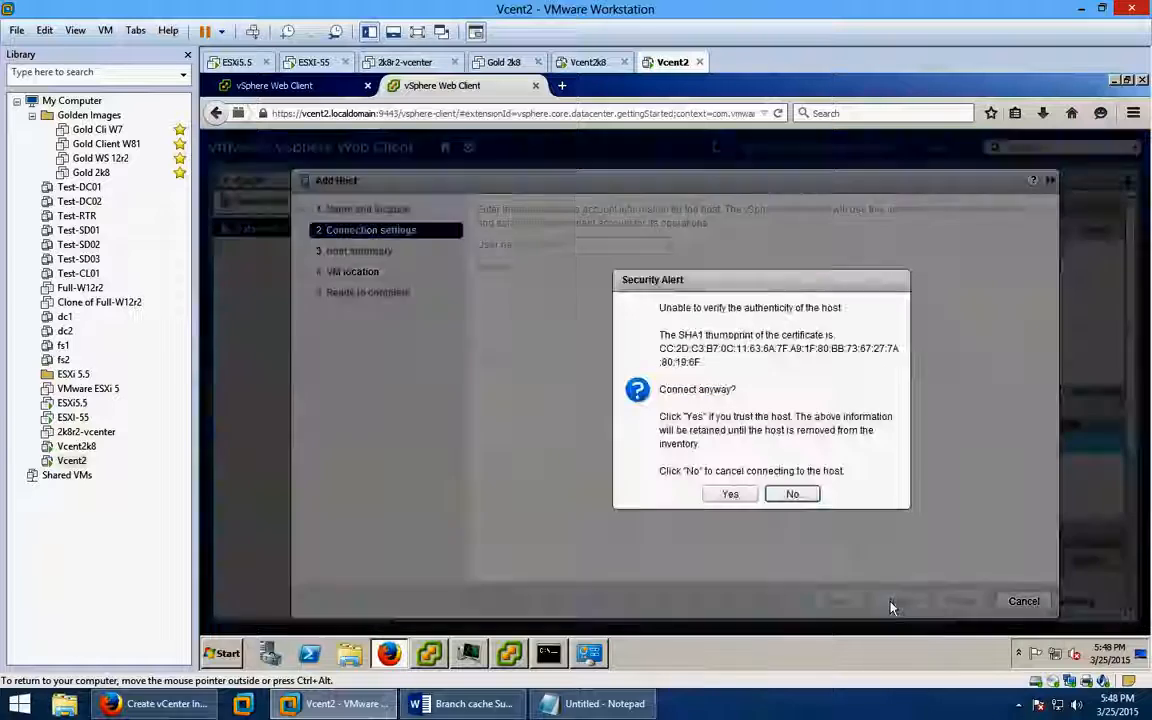
click(727, 494)
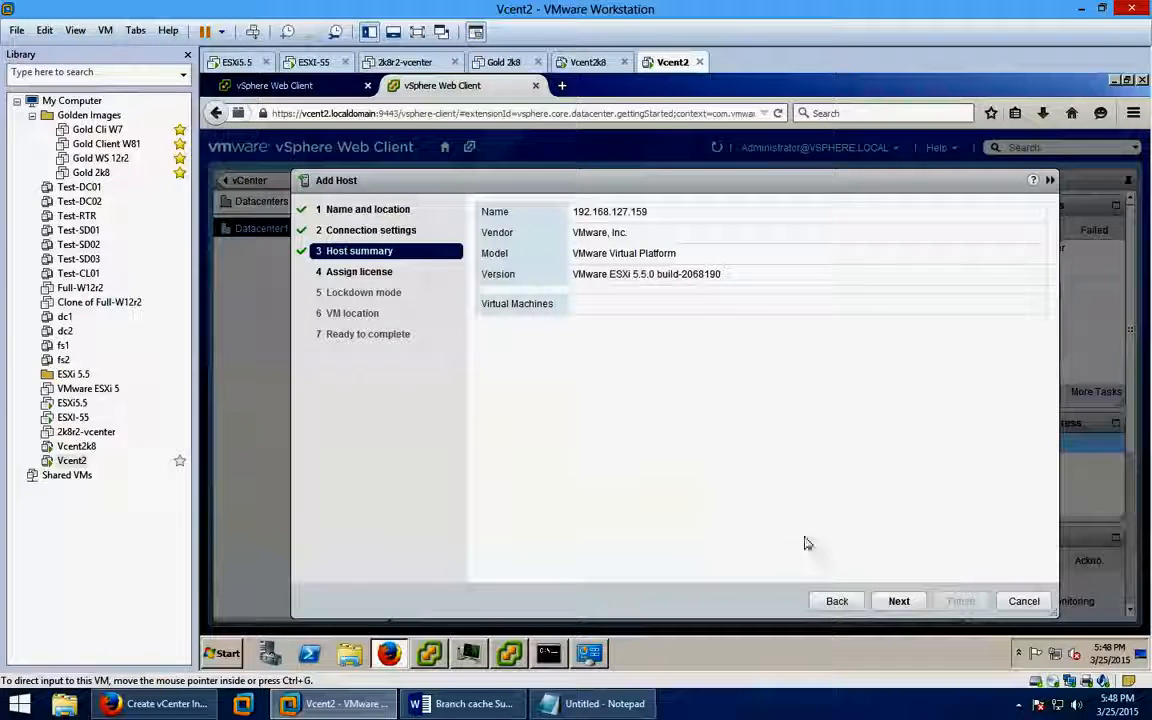
click(897, 601)
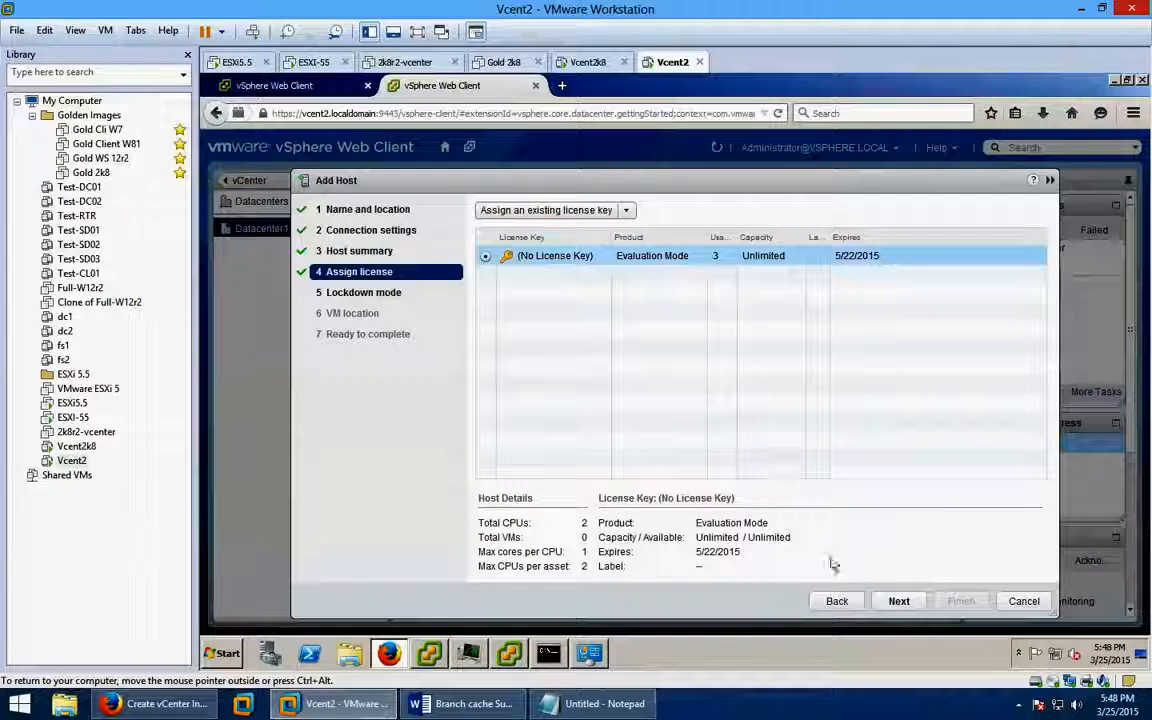
click(898, 602)
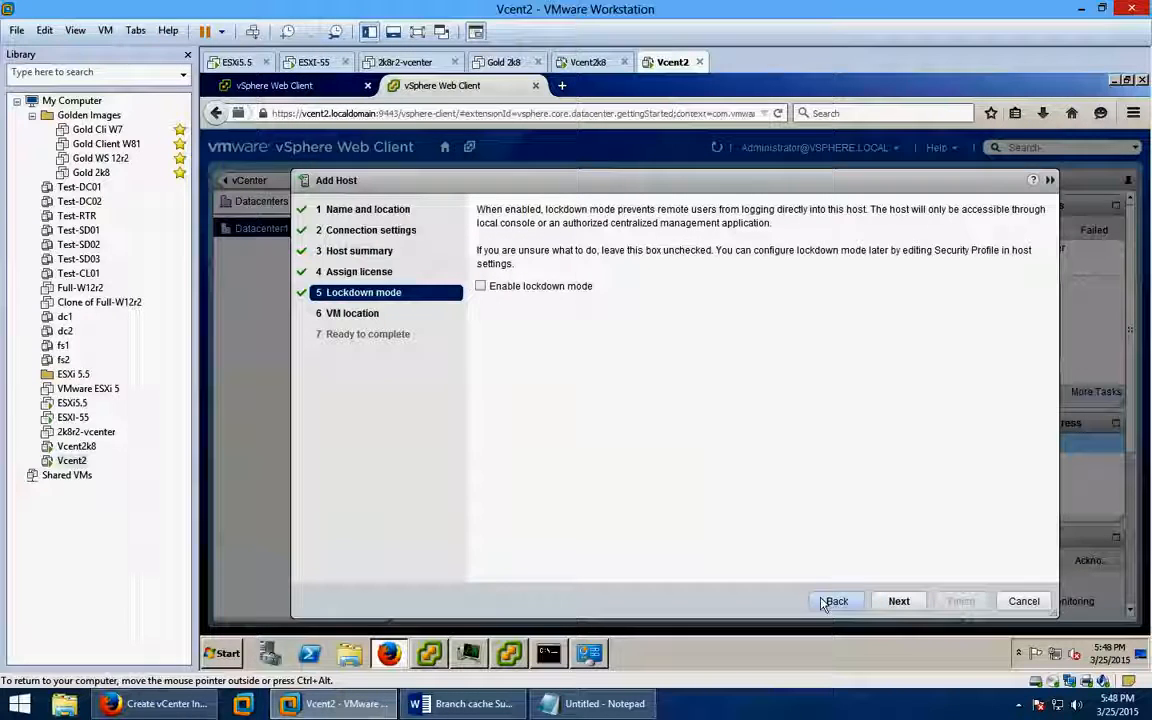
In the vSphere Client login, set the address to 192.168.127.159 and user root, and log in.
click(509, 655)
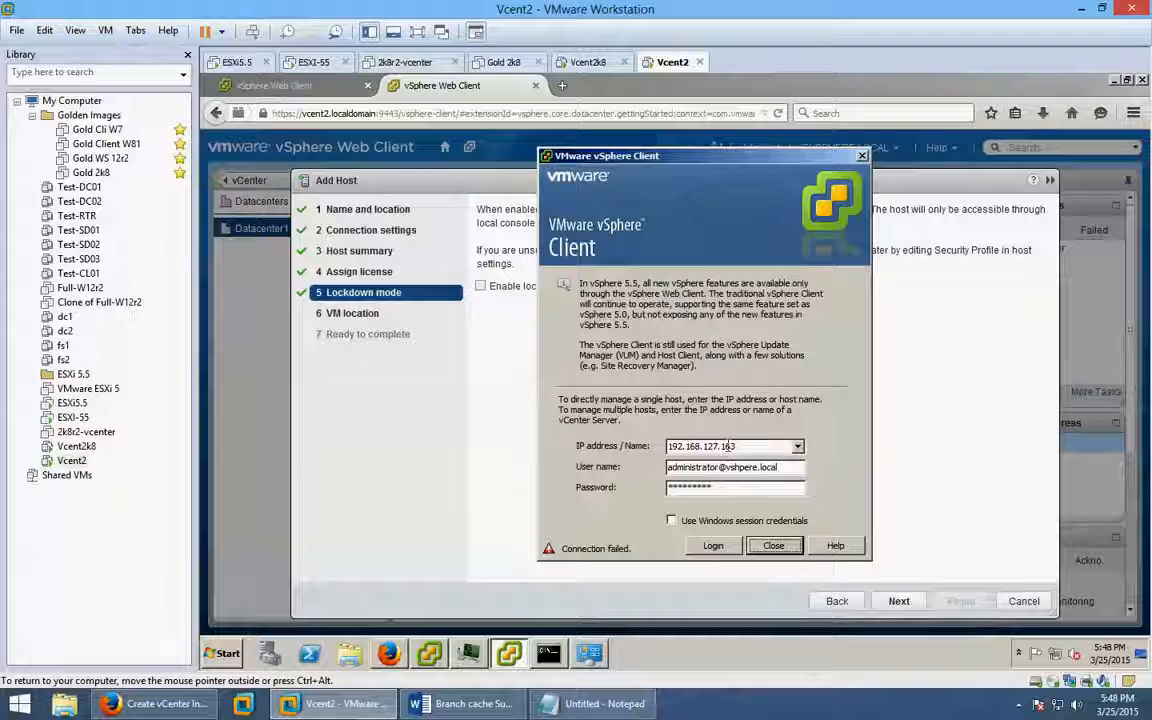
double_click(729, 446)
click(772, 446)
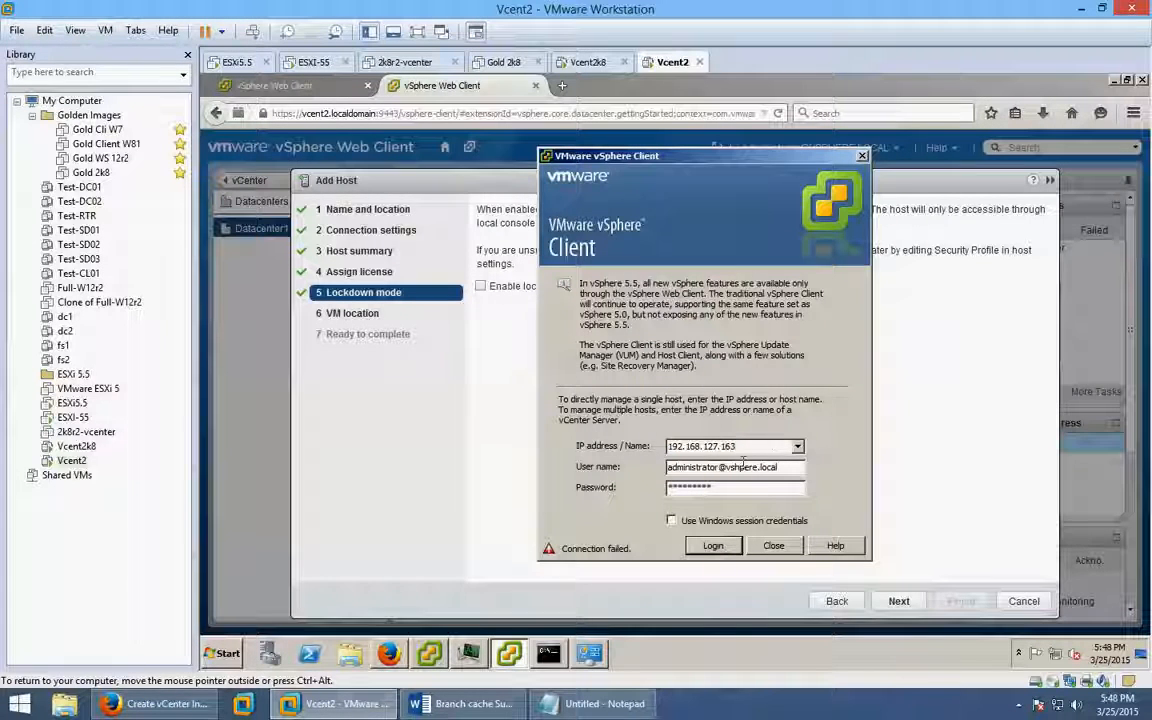
key(BackSpace)
key(BackSpace)
text(59)
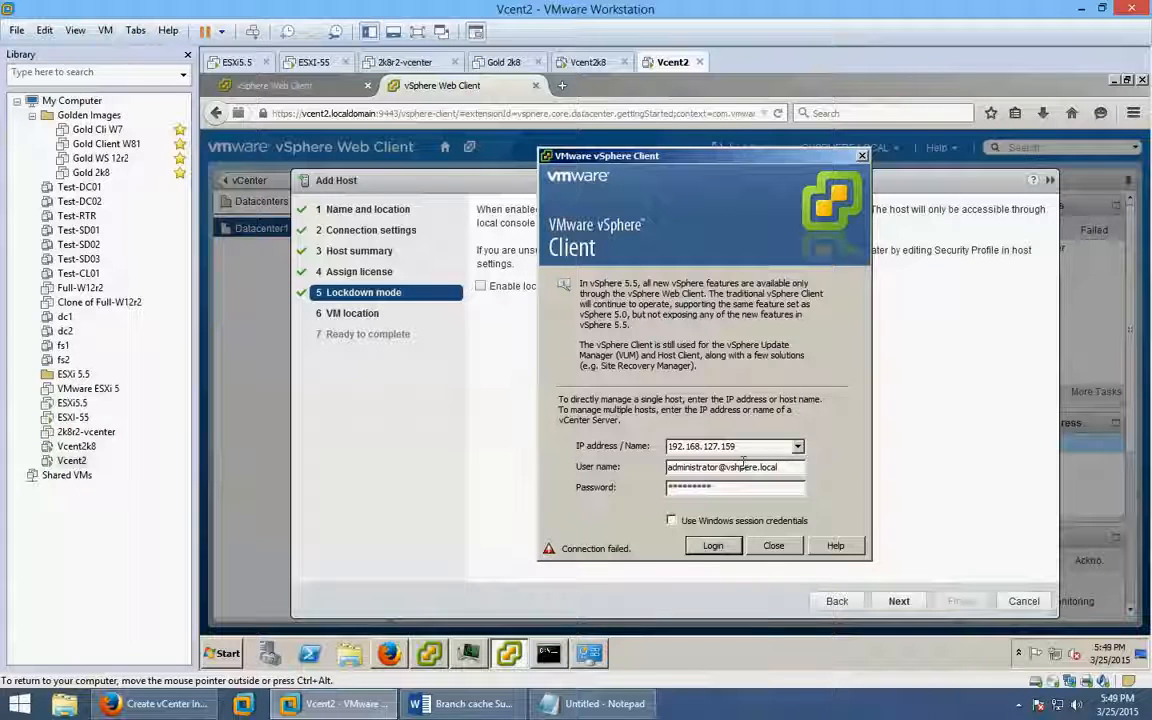
double_click(798, 469)
text(root)
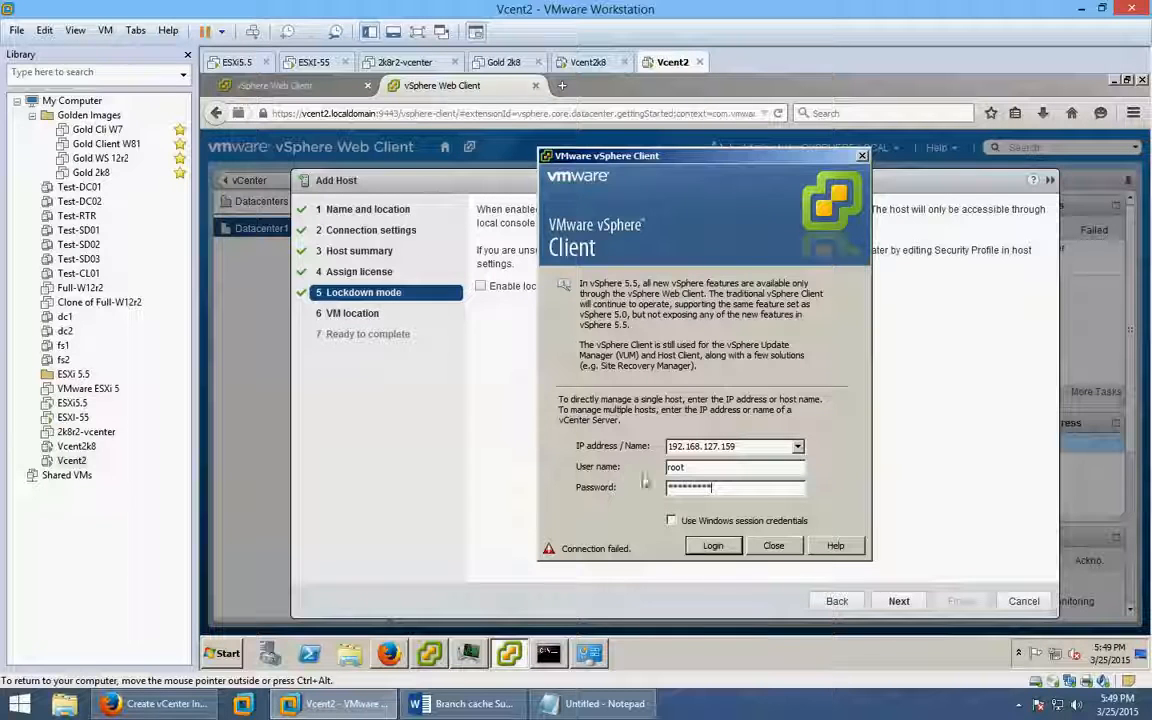
click(727, 549)
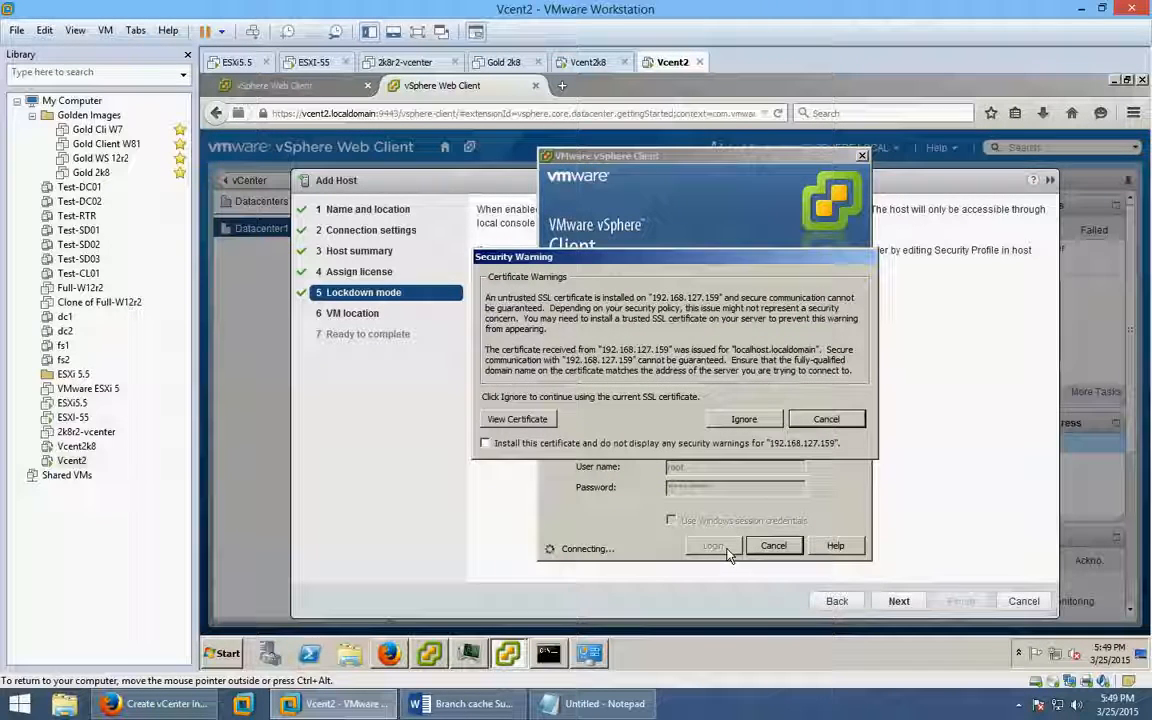
Ignore the certificate warning, dismiss the evaluation notice, and exit the vSphere Client via File.
click(744, 420)
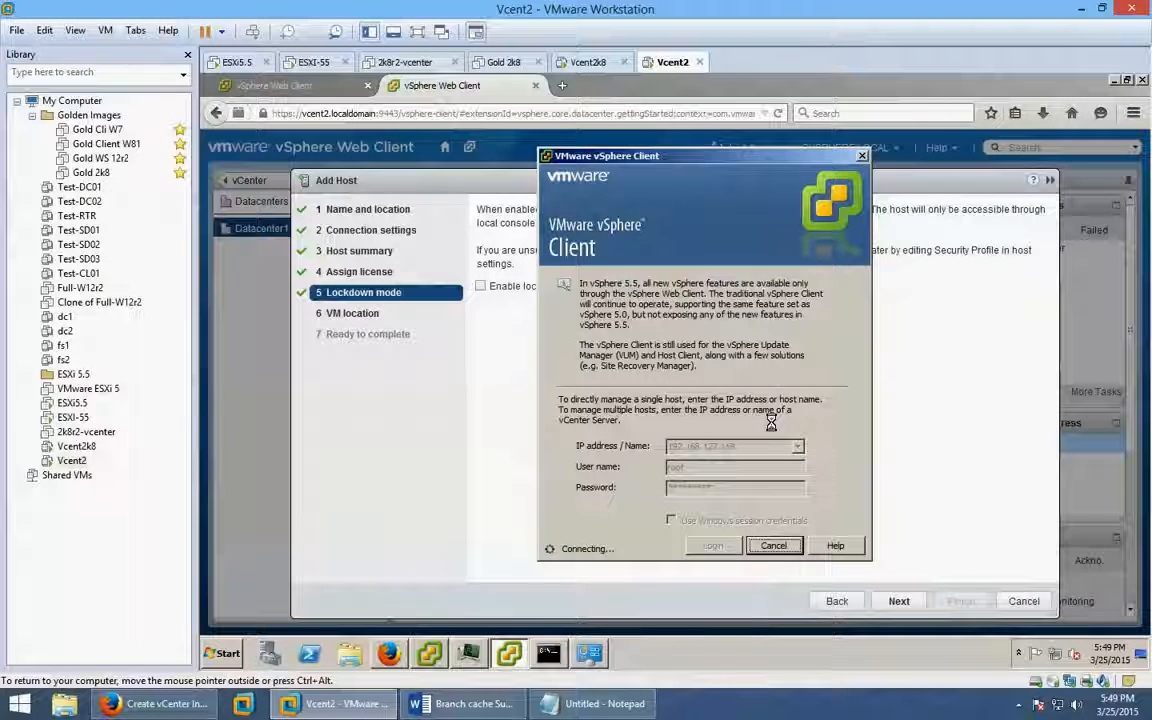
click(502, 448)
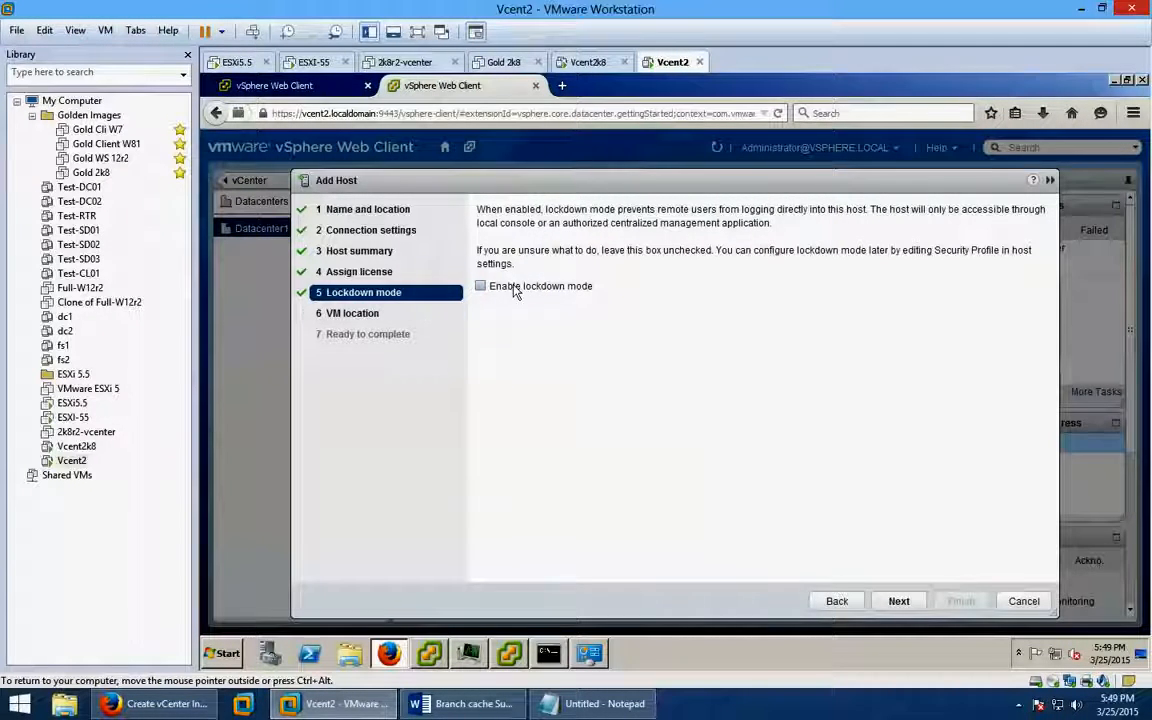
click(511, 656)
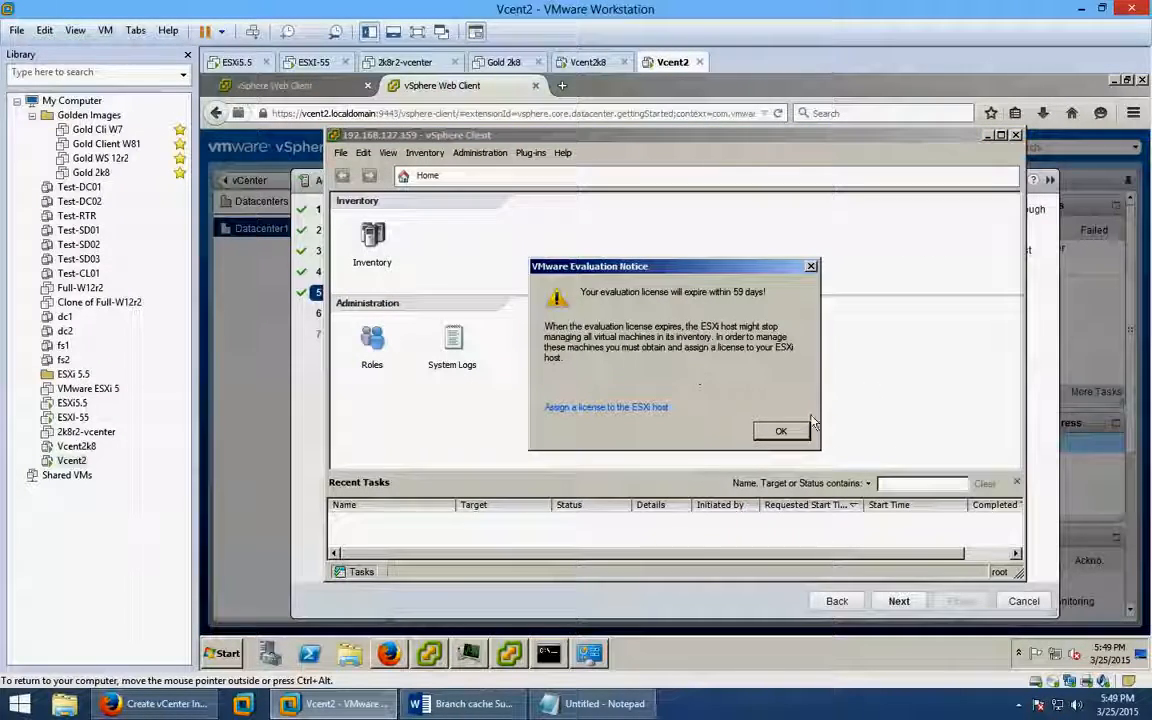
click(786, 431)
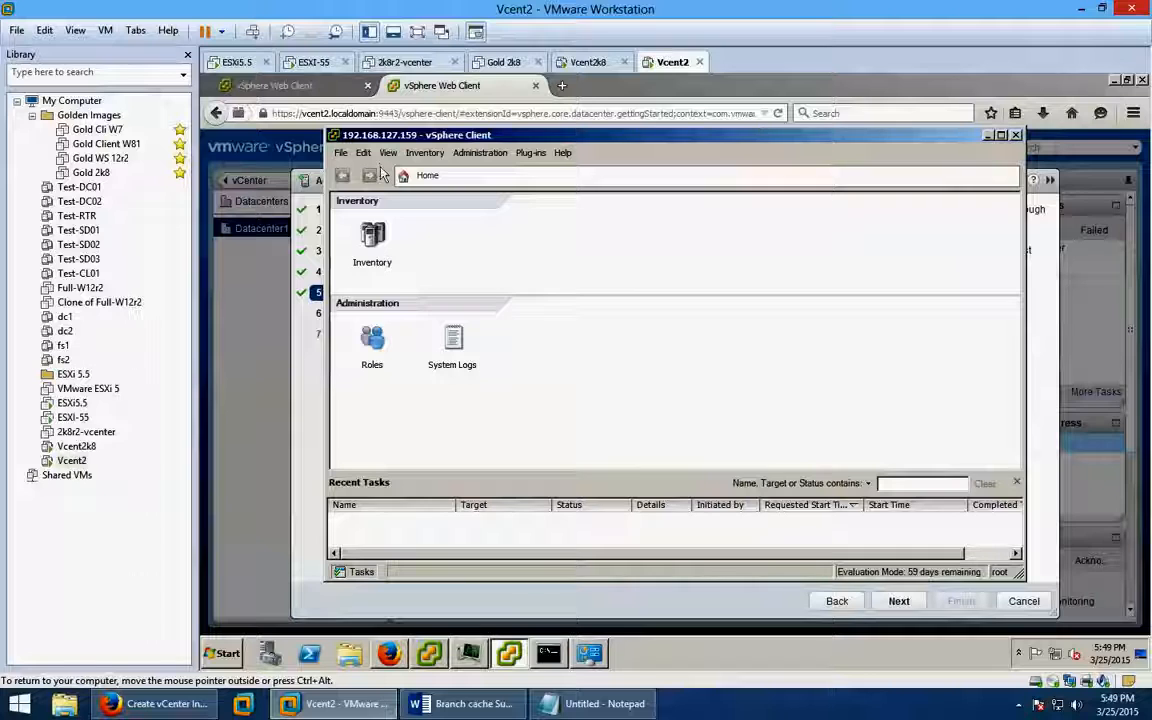
click(343, 155)
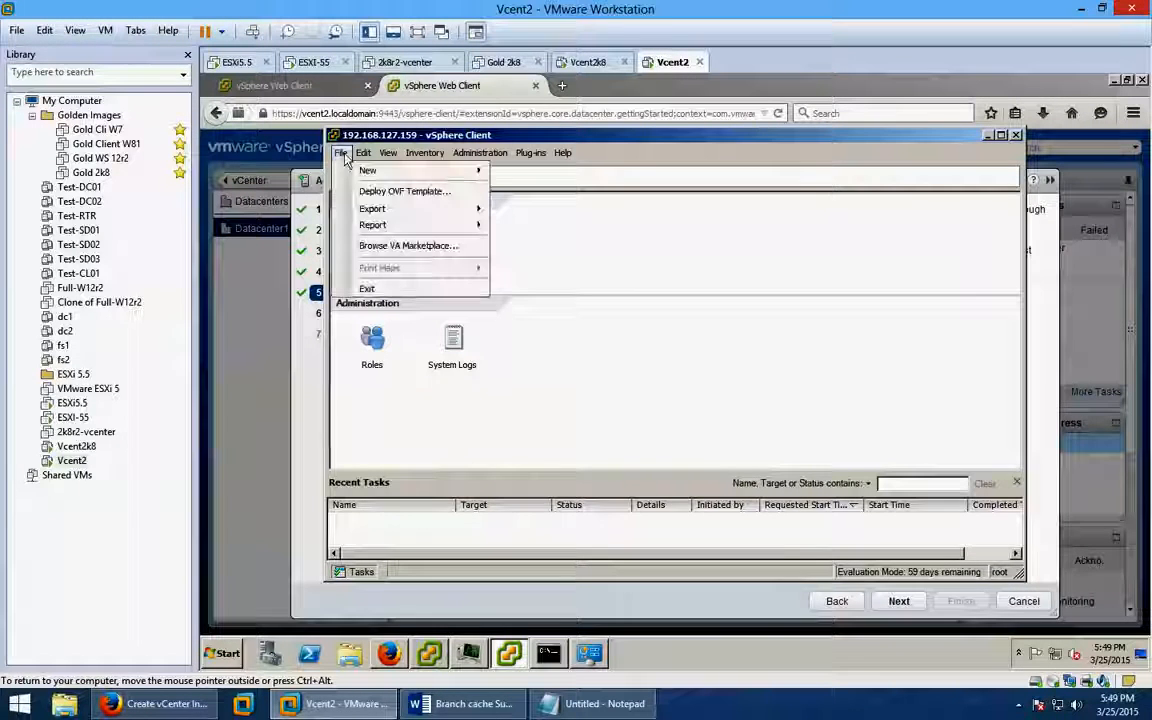
click(368, 290)
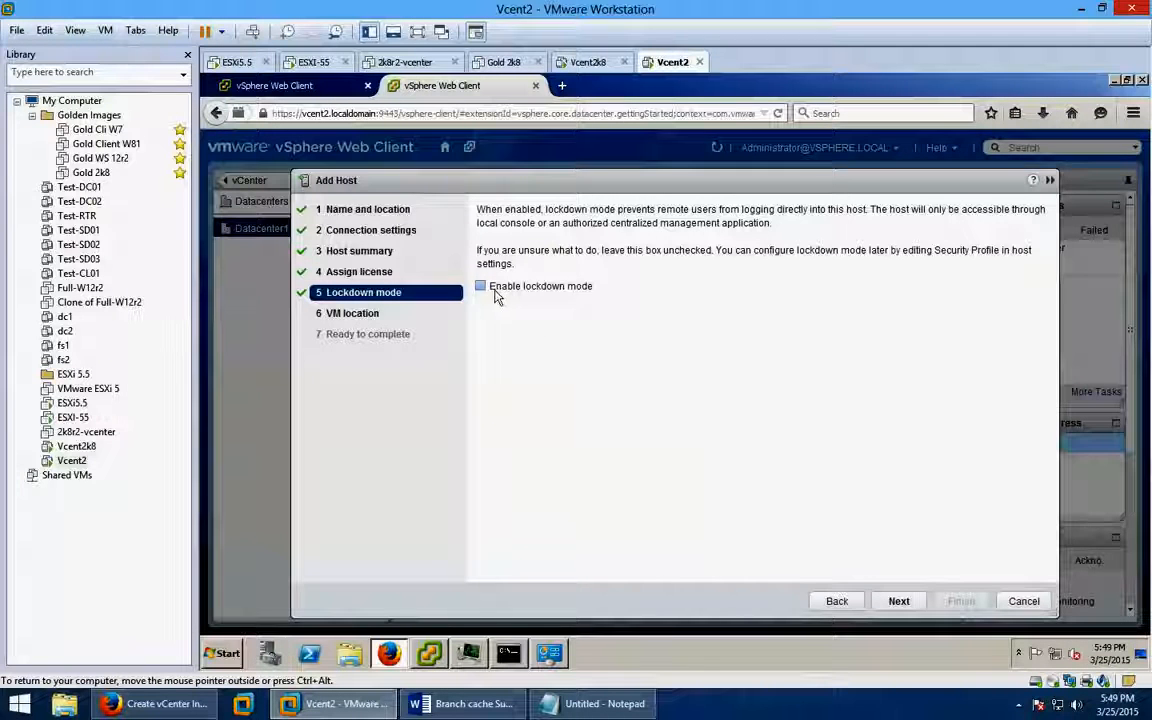
Enable lockdown mode, keep Datacenter1 as the VM location, and finish the wizard.
click(494, 290)
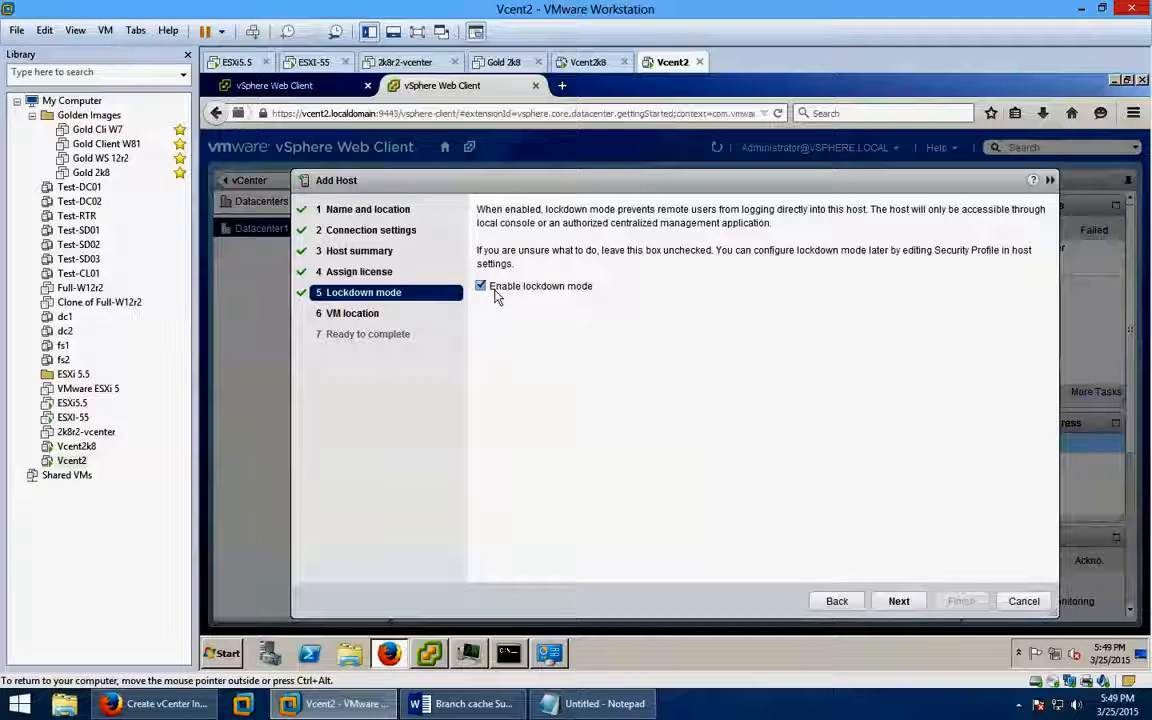
click(896, 603)
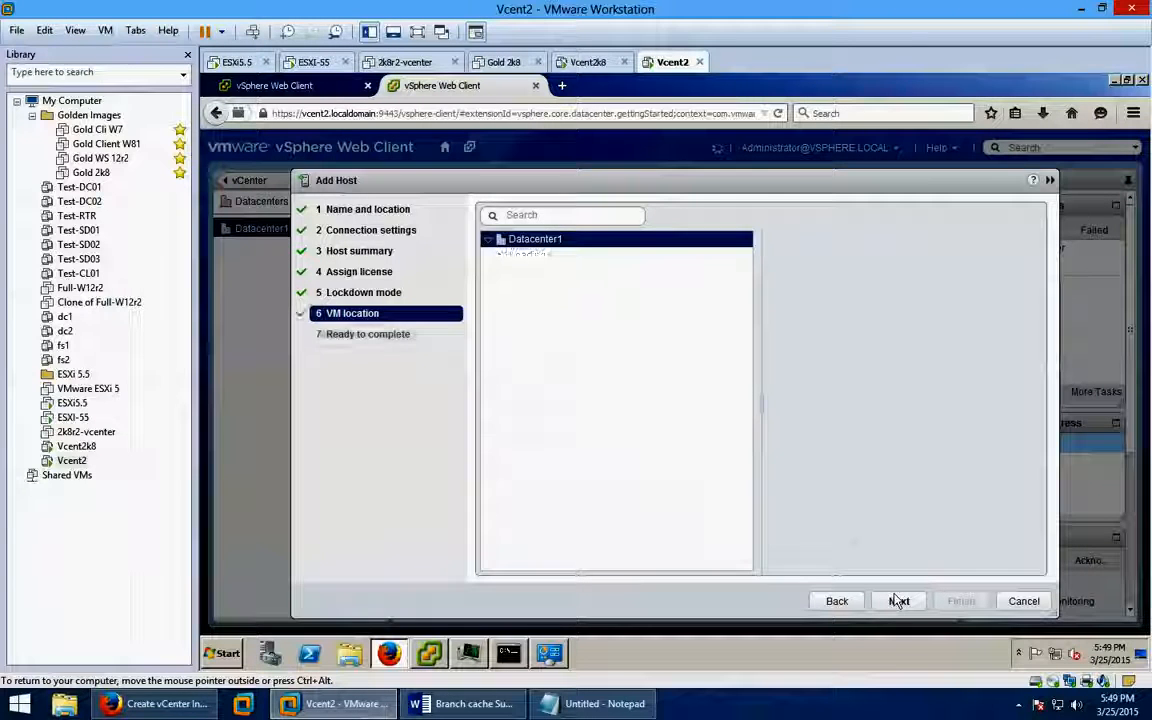
click(897, 602)
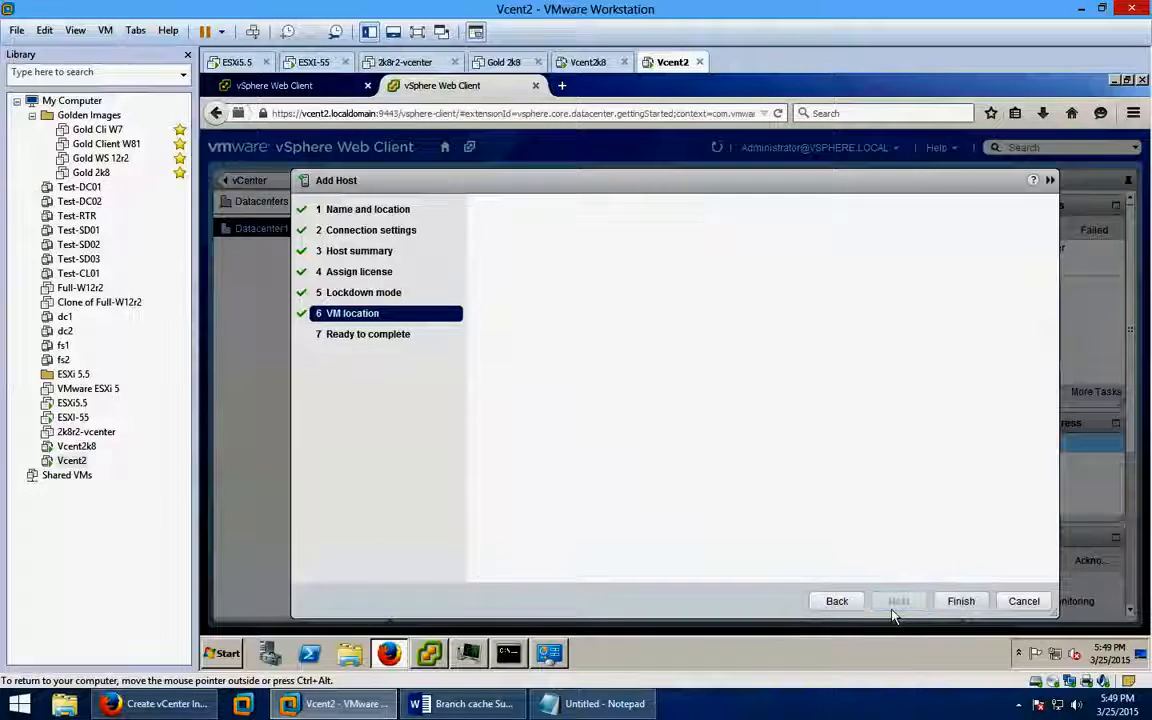
click(961, 602)
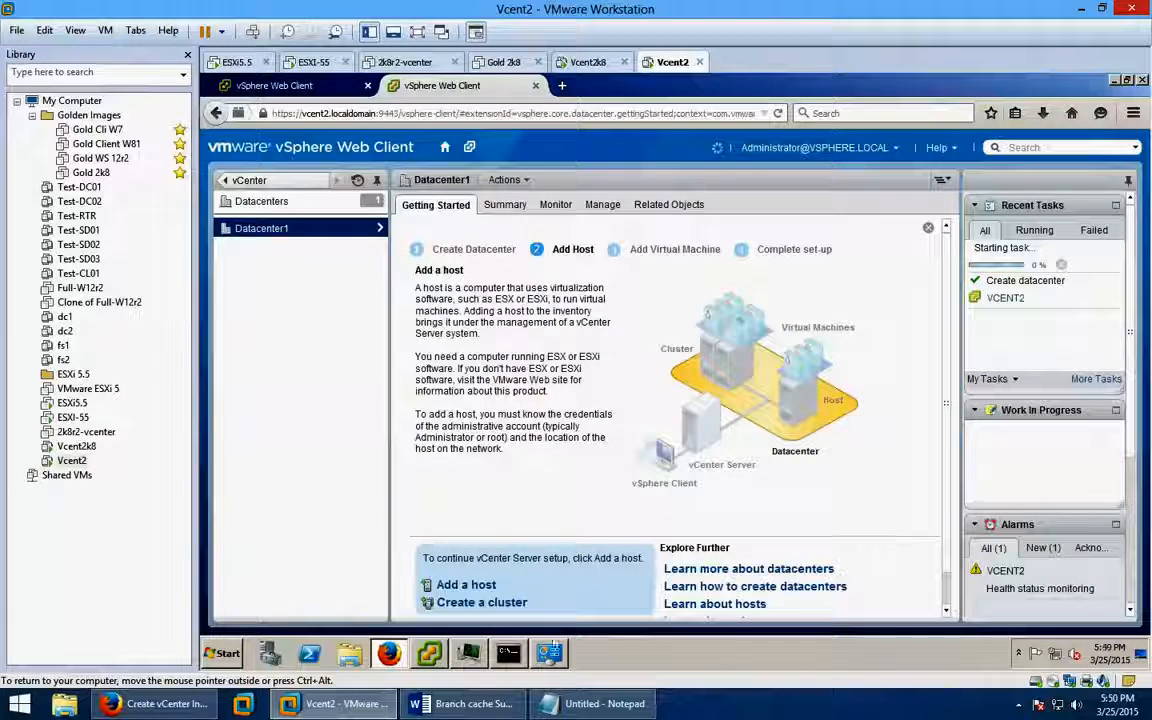
Close the vCenter Installer window and show the guest desktop.
click(438, 664)
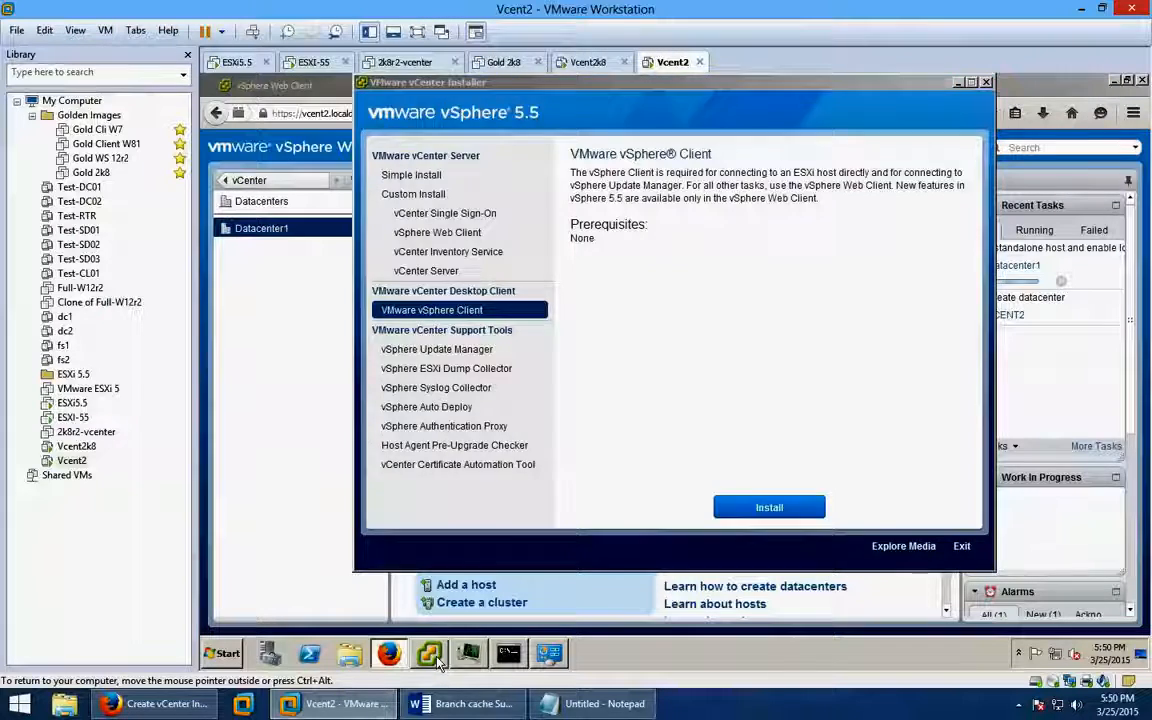
click(437, 658)
click(437, 658)
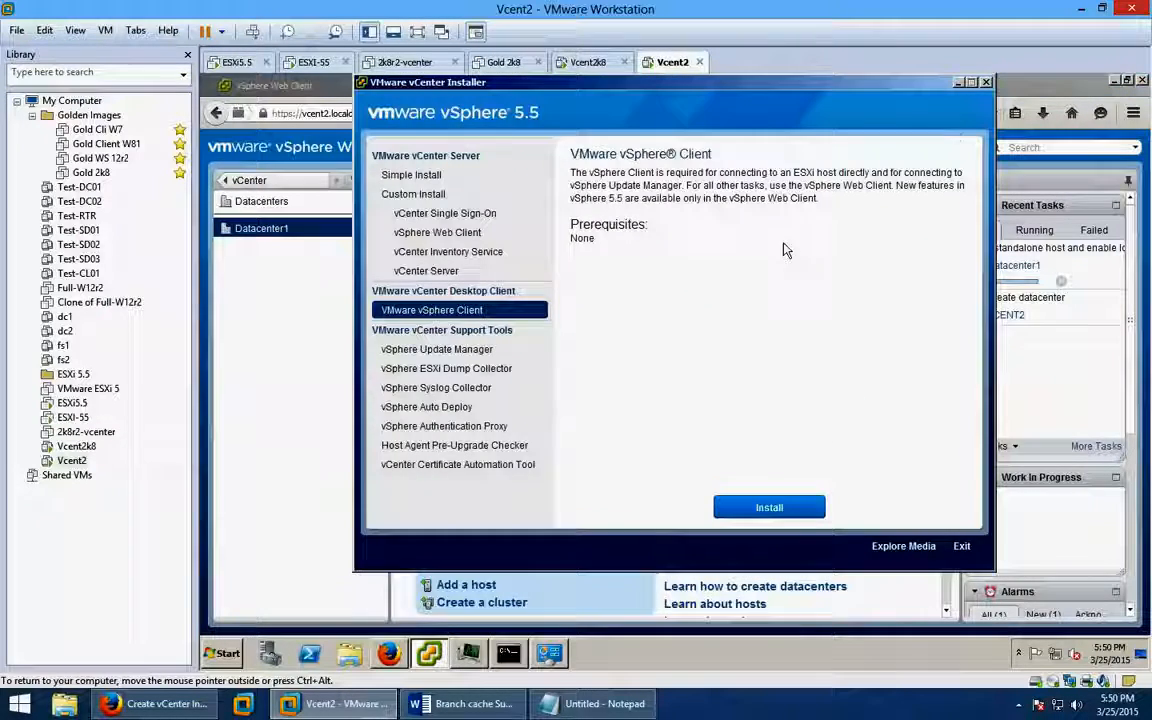
click(986, 83)
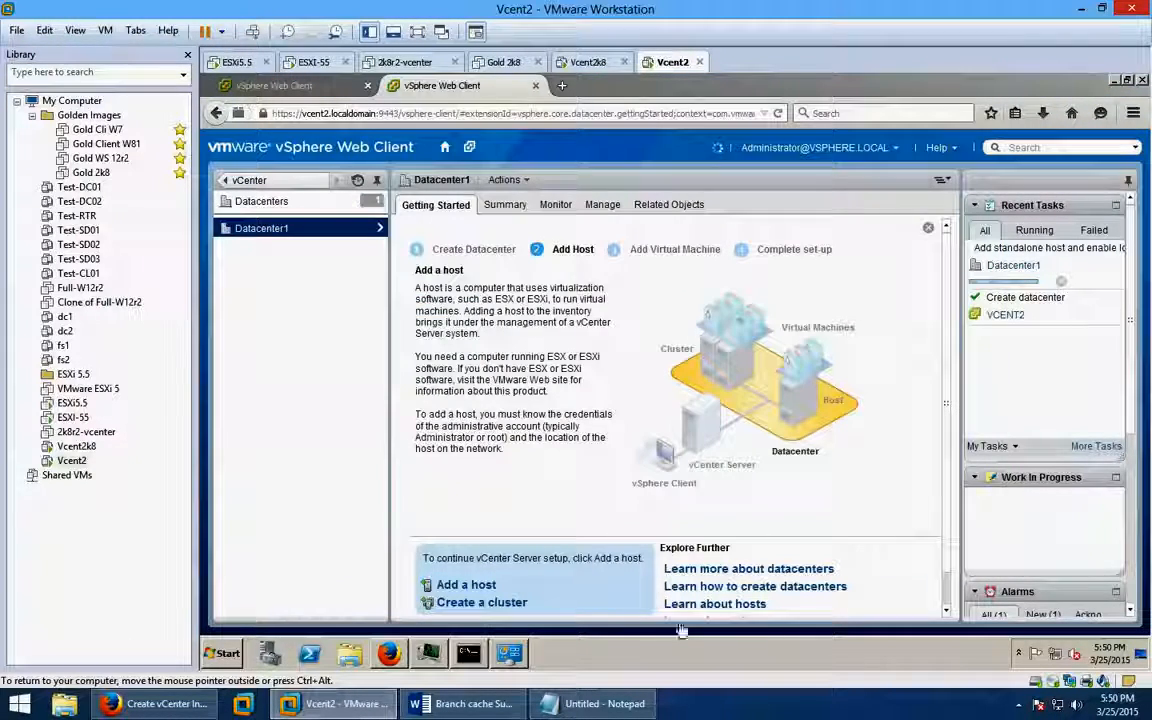
click(1140, 654)
Log in to the vSphere Client as root, get past the certificate and evaluation notices, then close it.
click(224, 348)
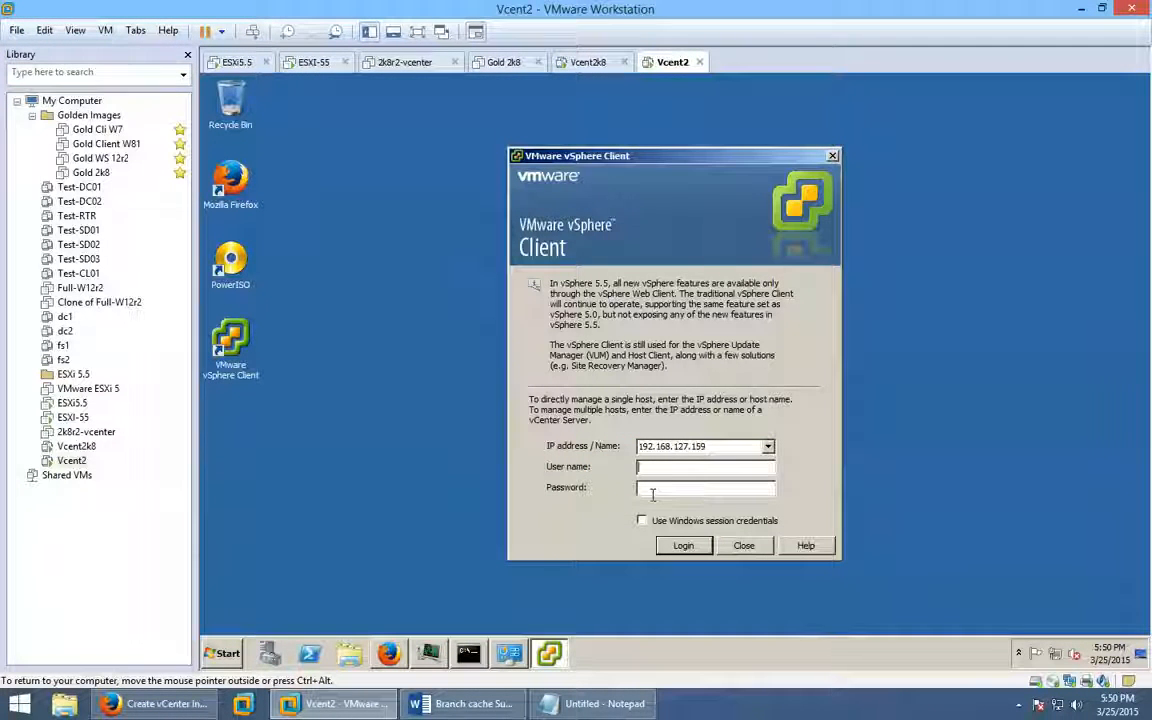
text(root)
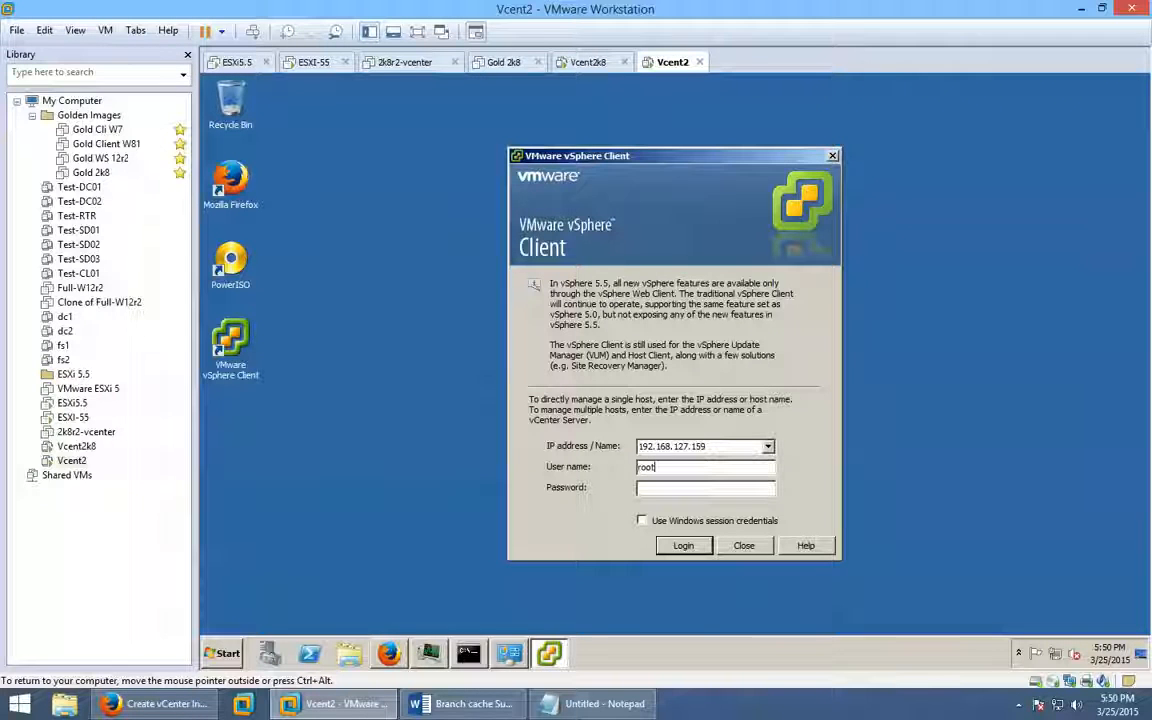
key(Tab)
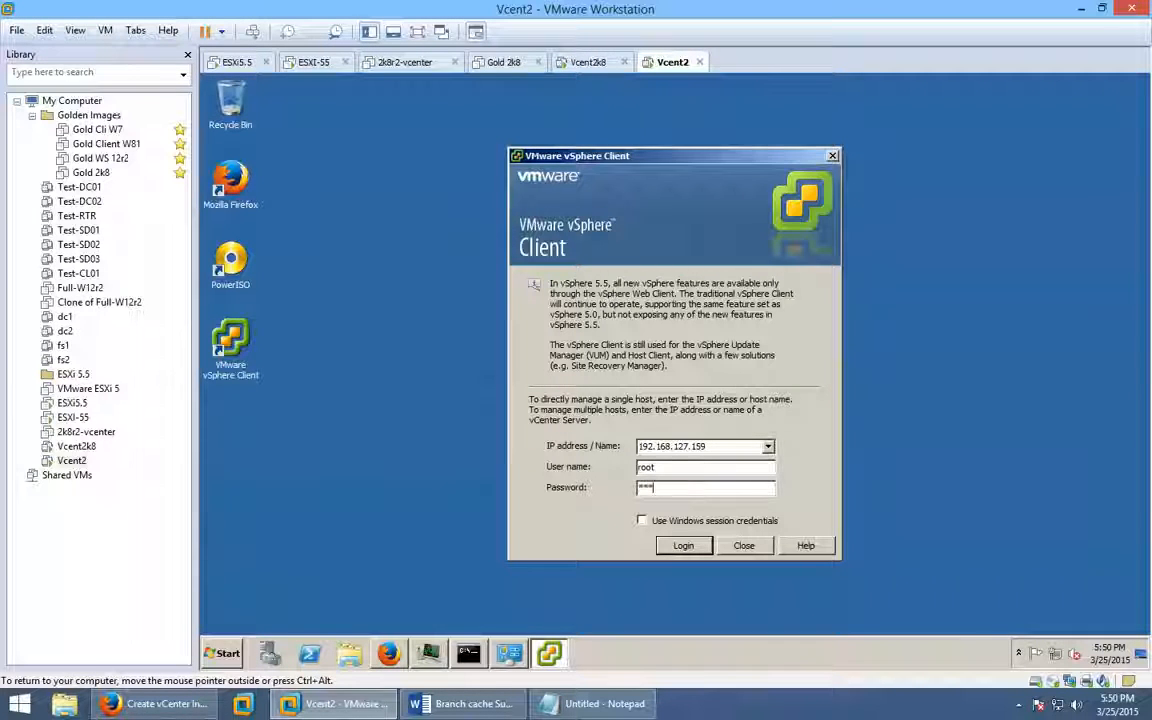
key(Return)
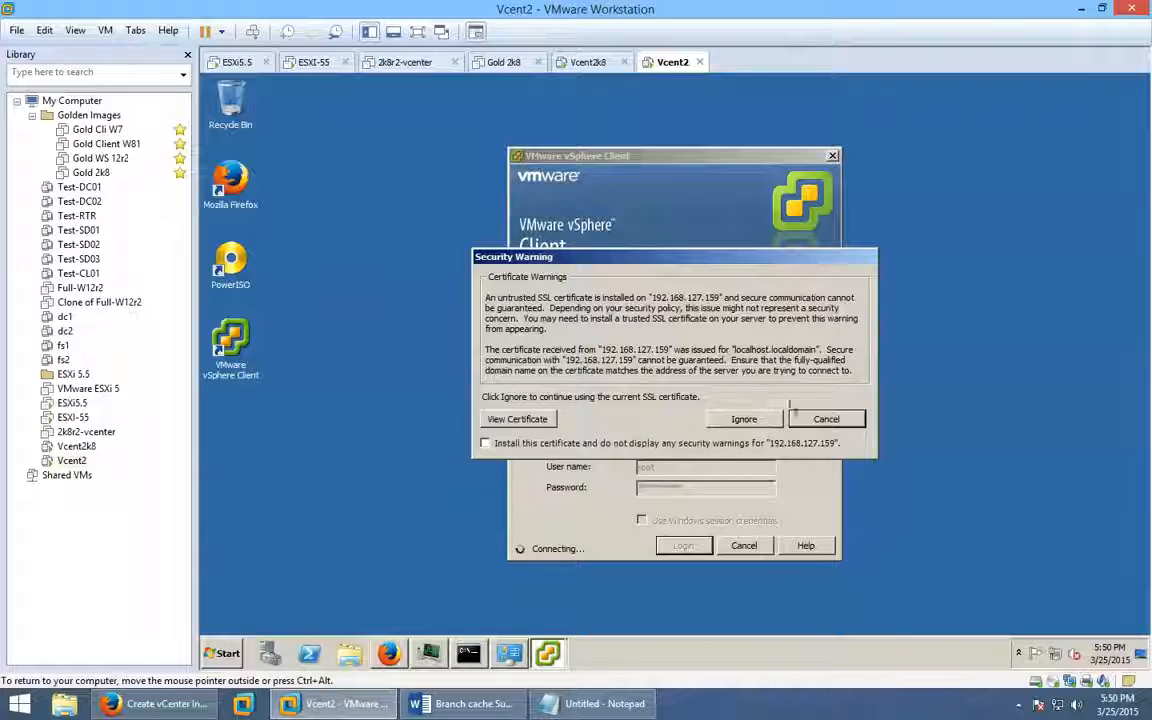
click(764, 417)
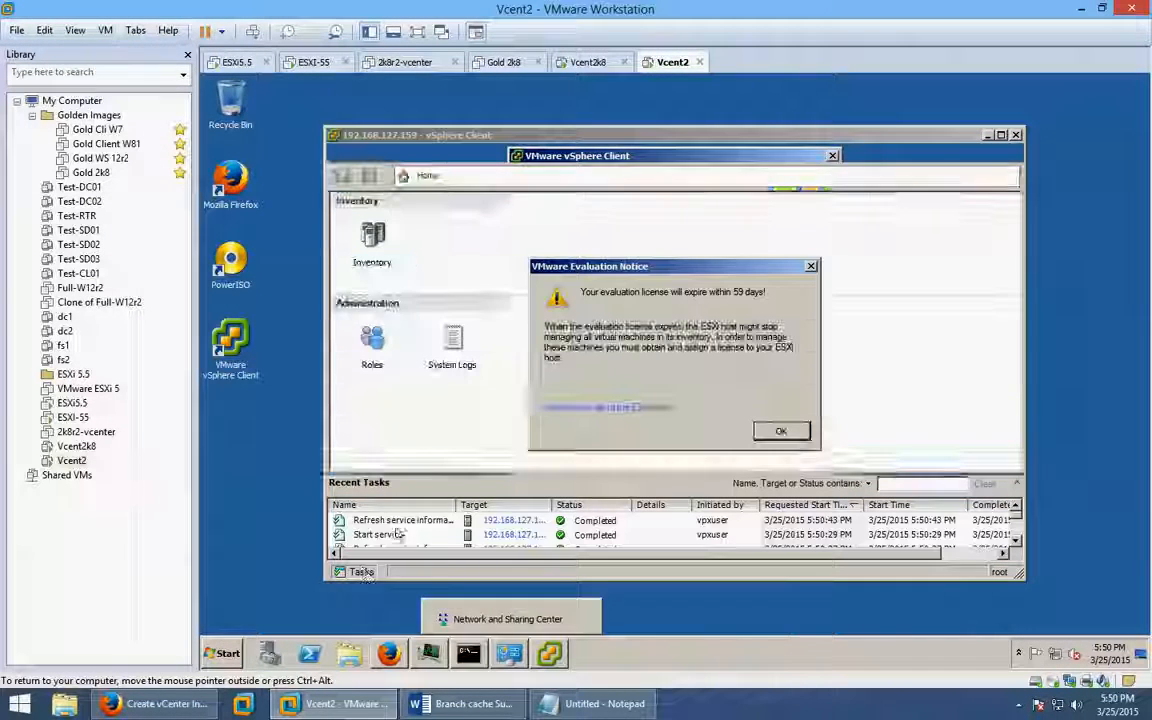
click(782, 431)
click(1016, 137)
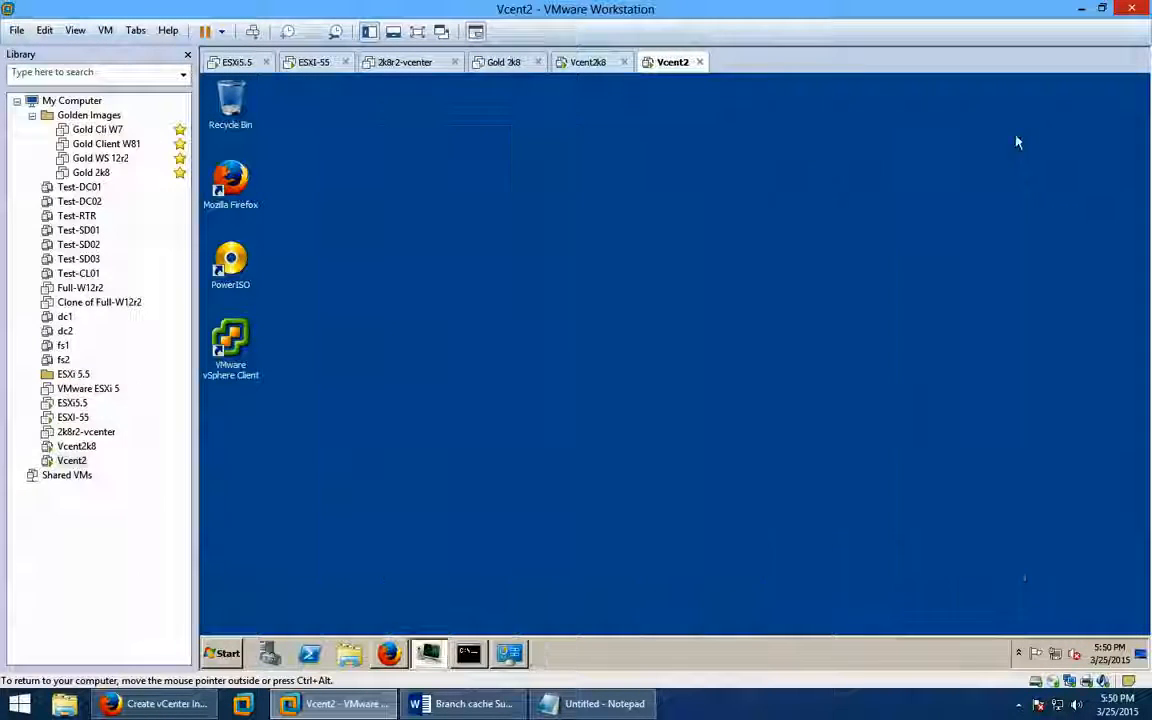
Open host 192.168.127.159 from Datacenter1's Hosts list and check its add-host task at 80%.
click(389, 653)
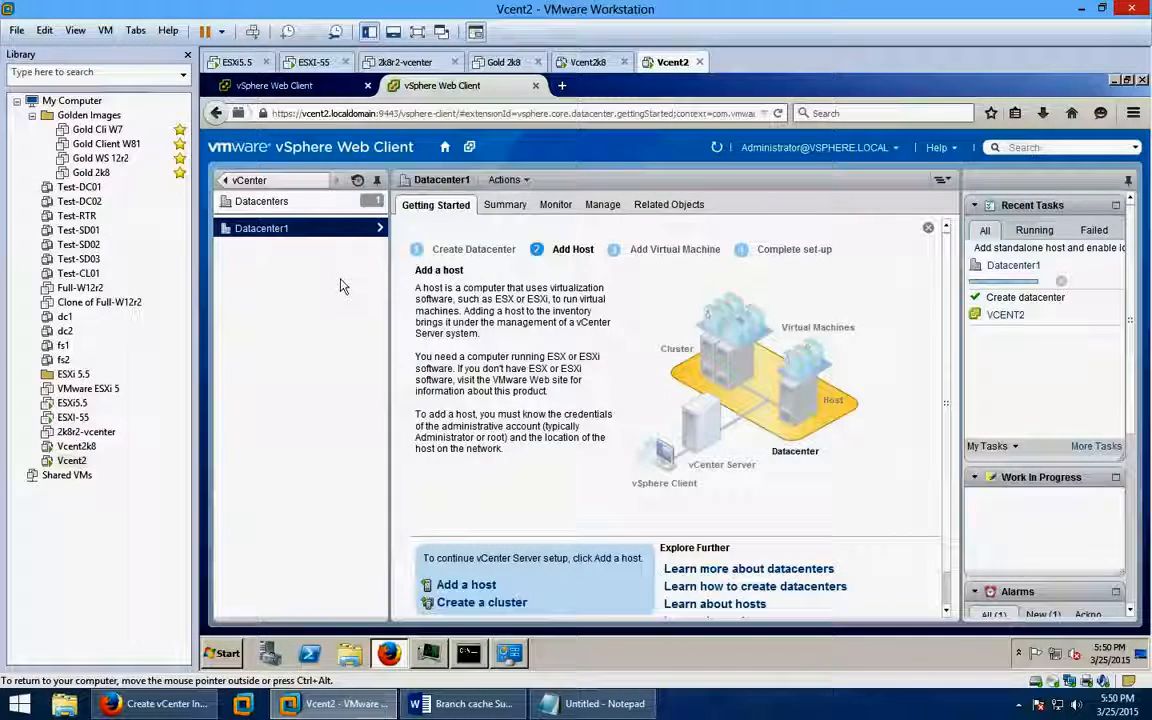
click(312, 228)
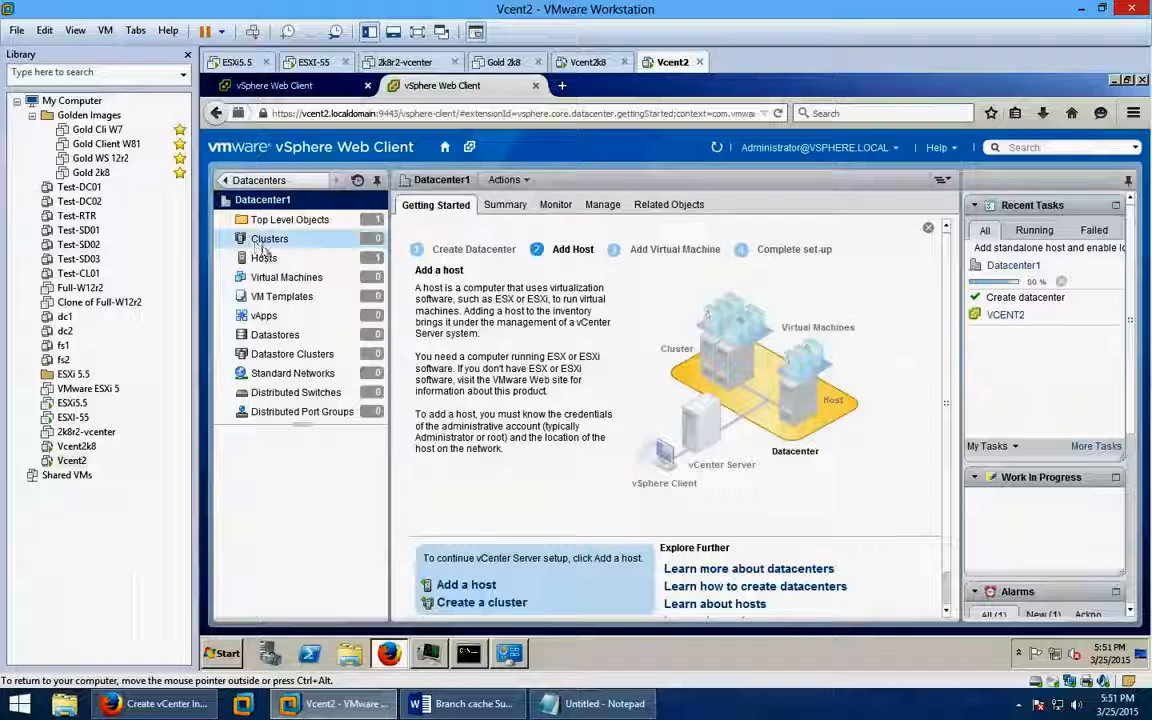
click(289, 259)
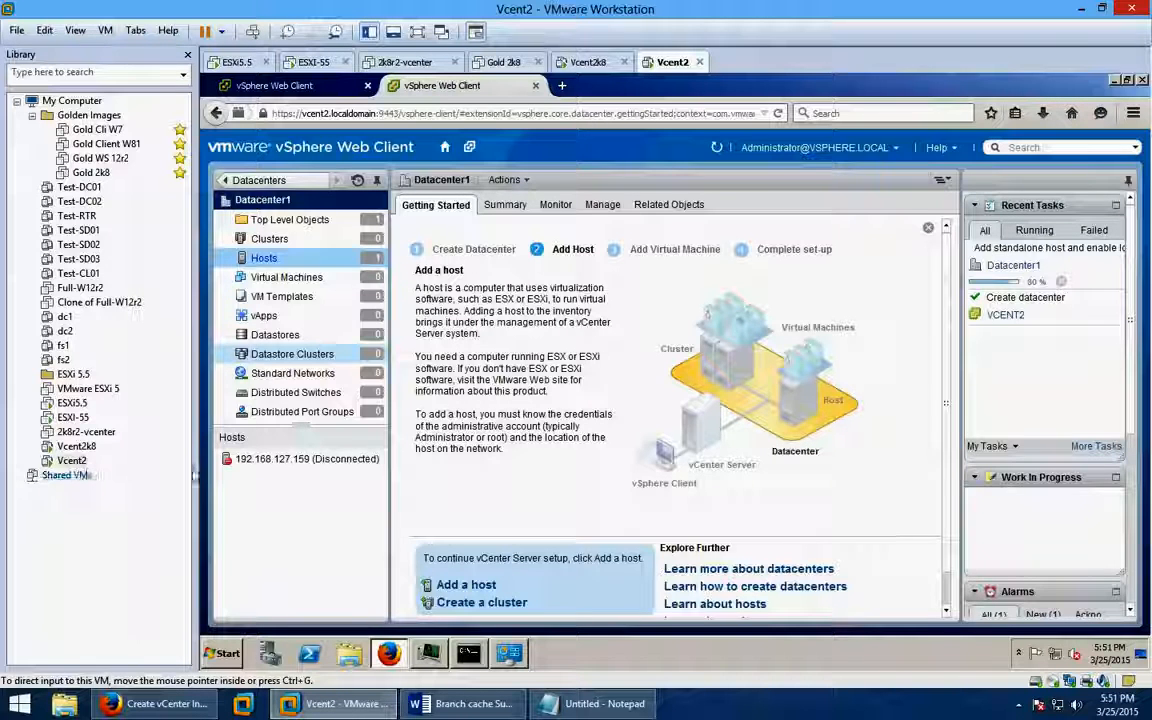
click(231, 461)
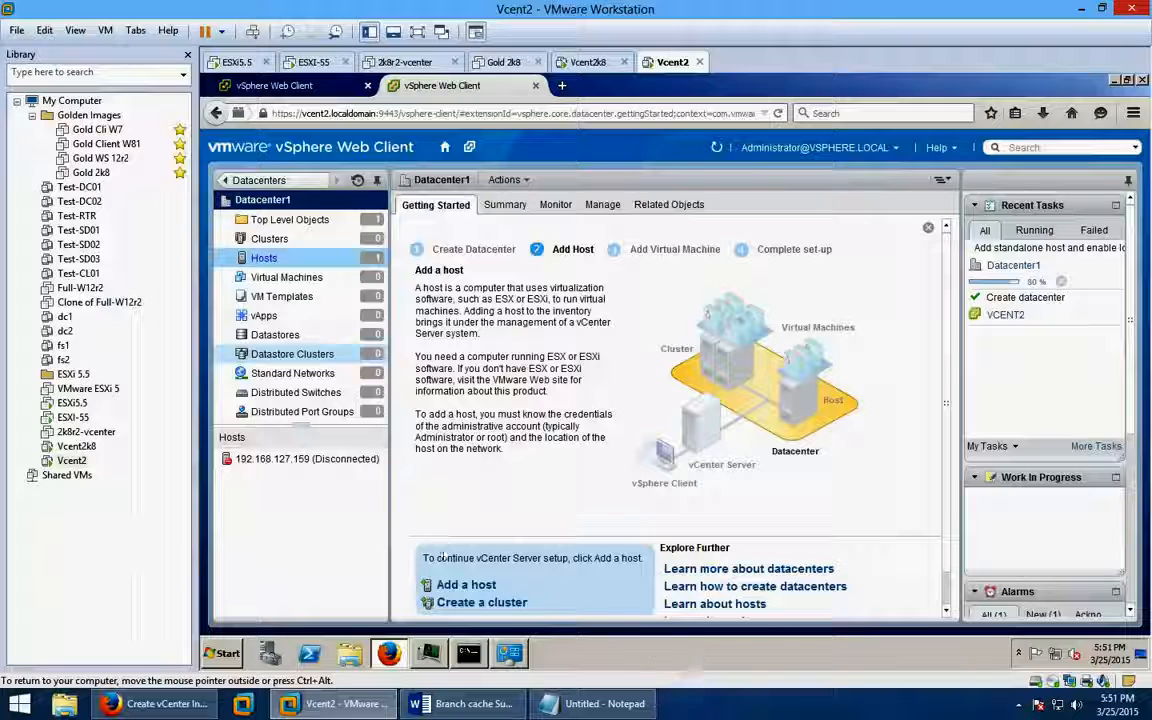
click(330, 460)
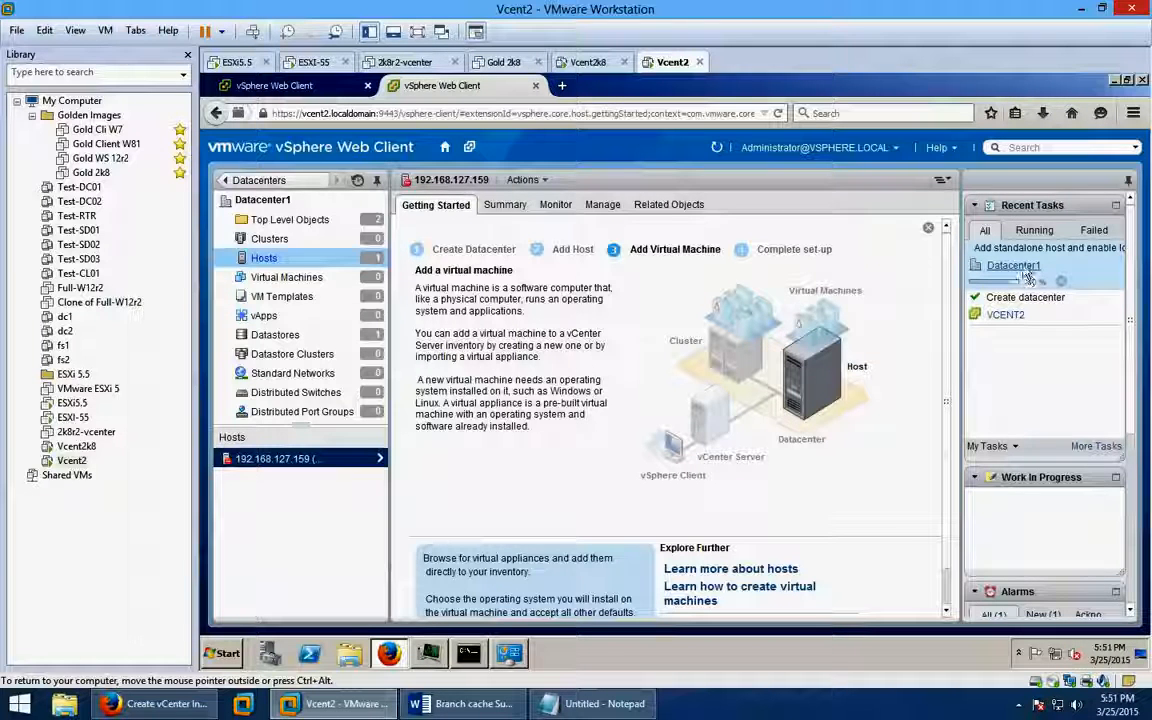
mouse_move(1024, 272)
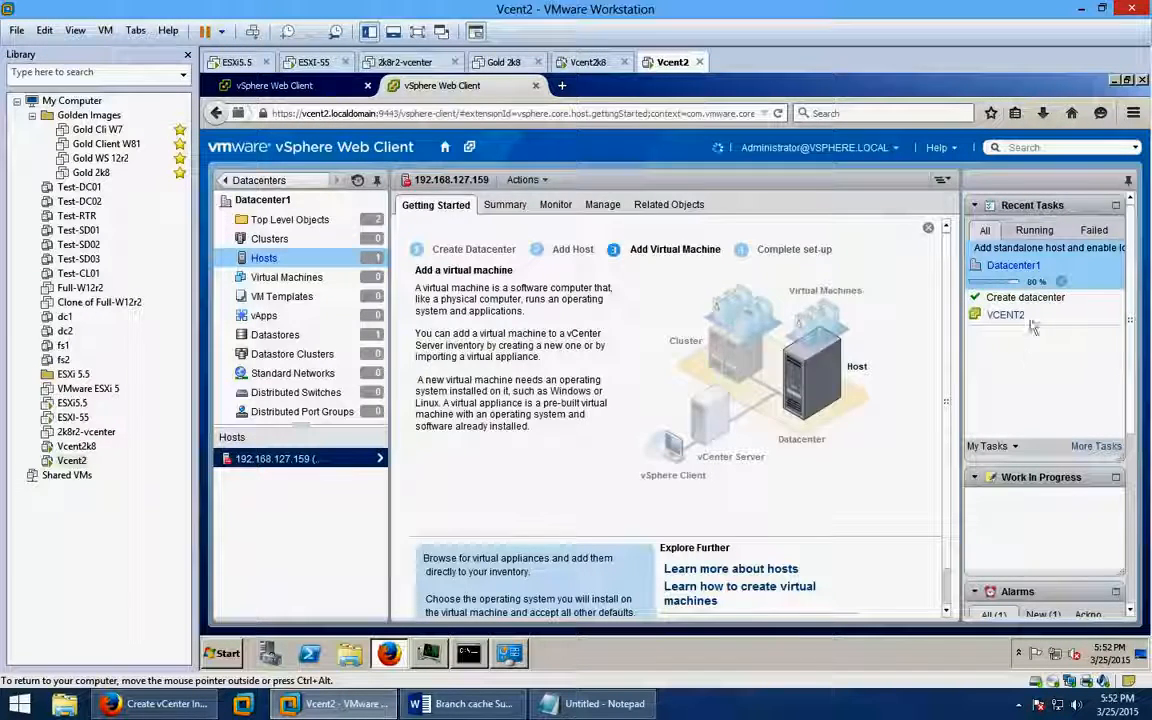
mouse_move(1030, 310)
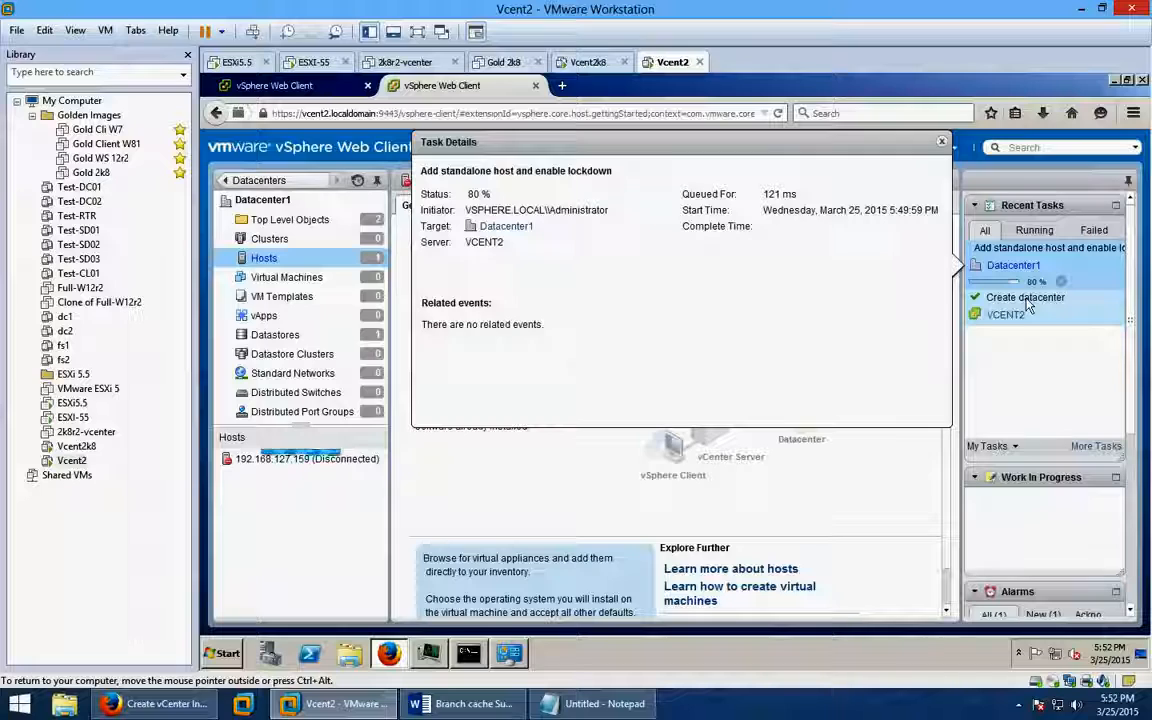
Close the task details, select the add-host task and host 192.168.127.159, then minimize the browser.
click(943, 142)
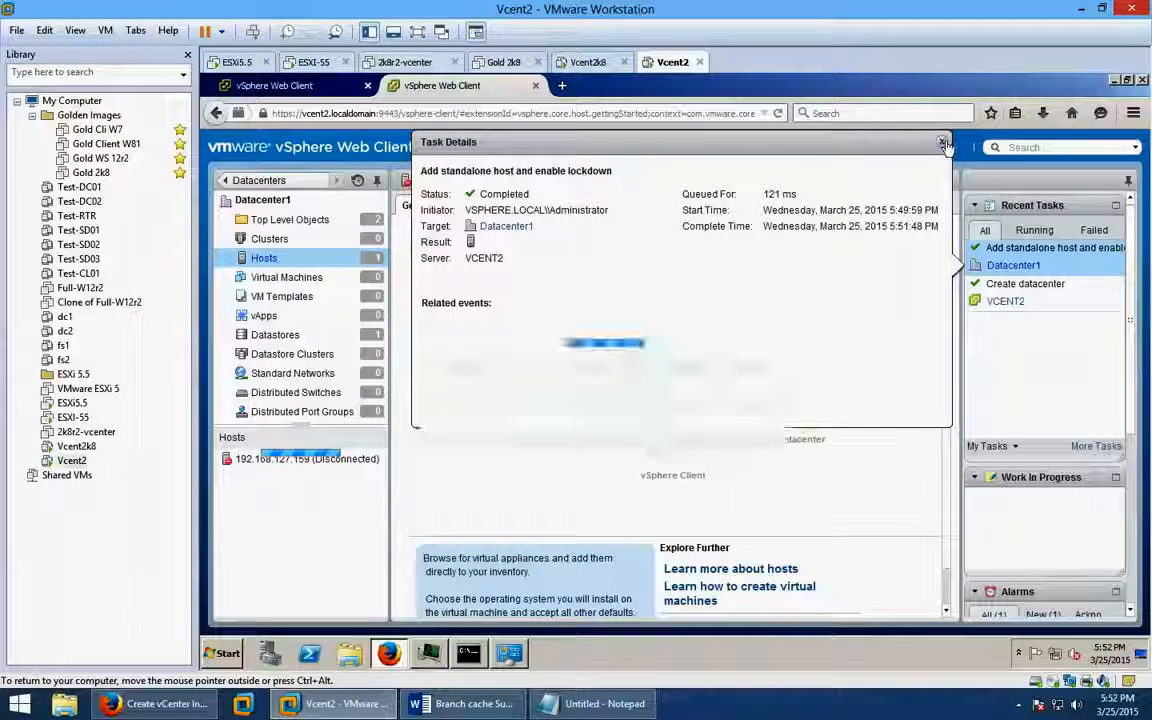
click(944, 144)
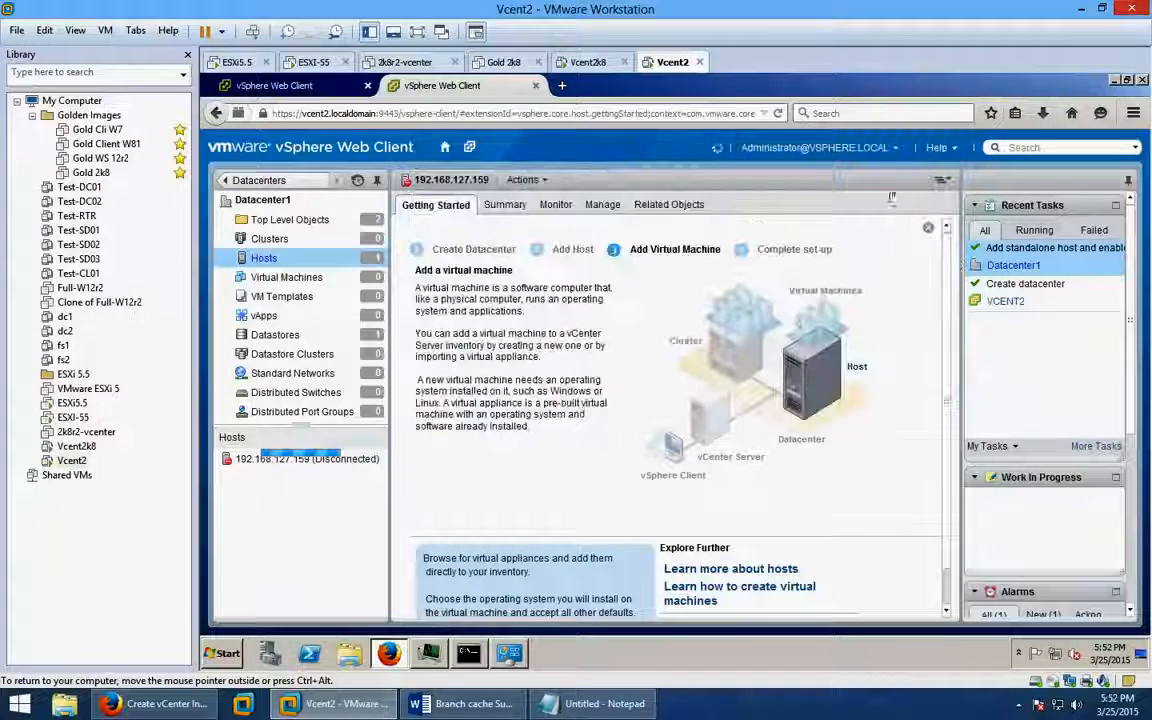
click(1107, 259)
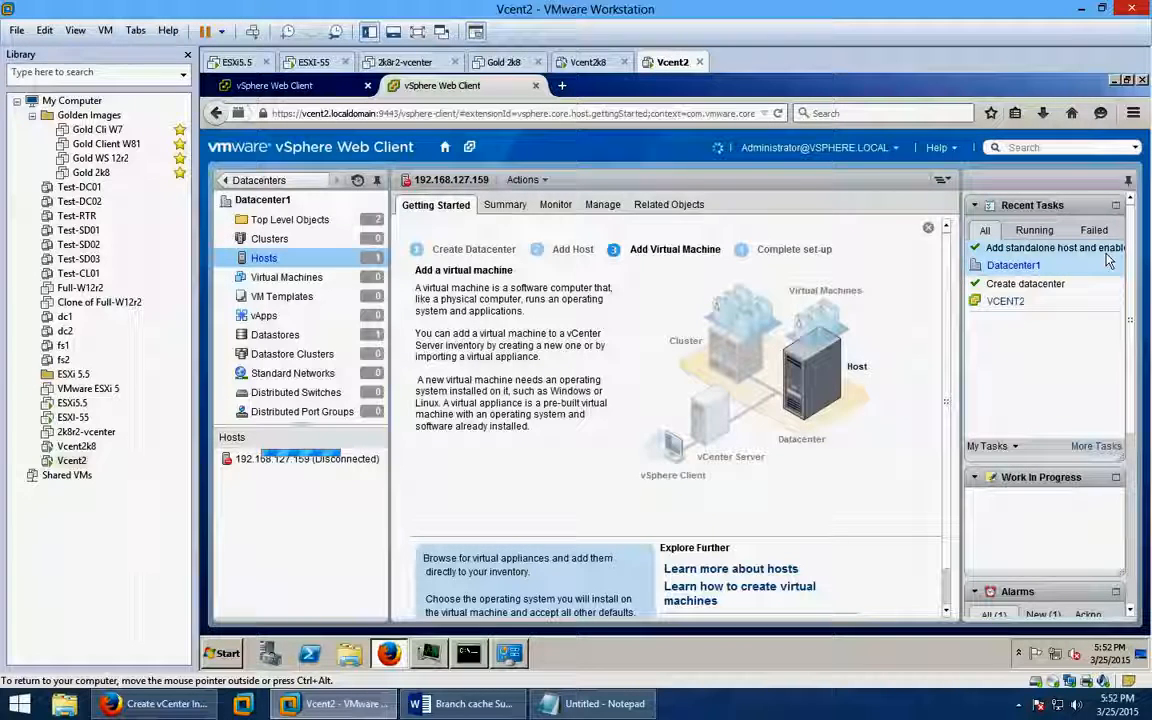
click(300, 462)
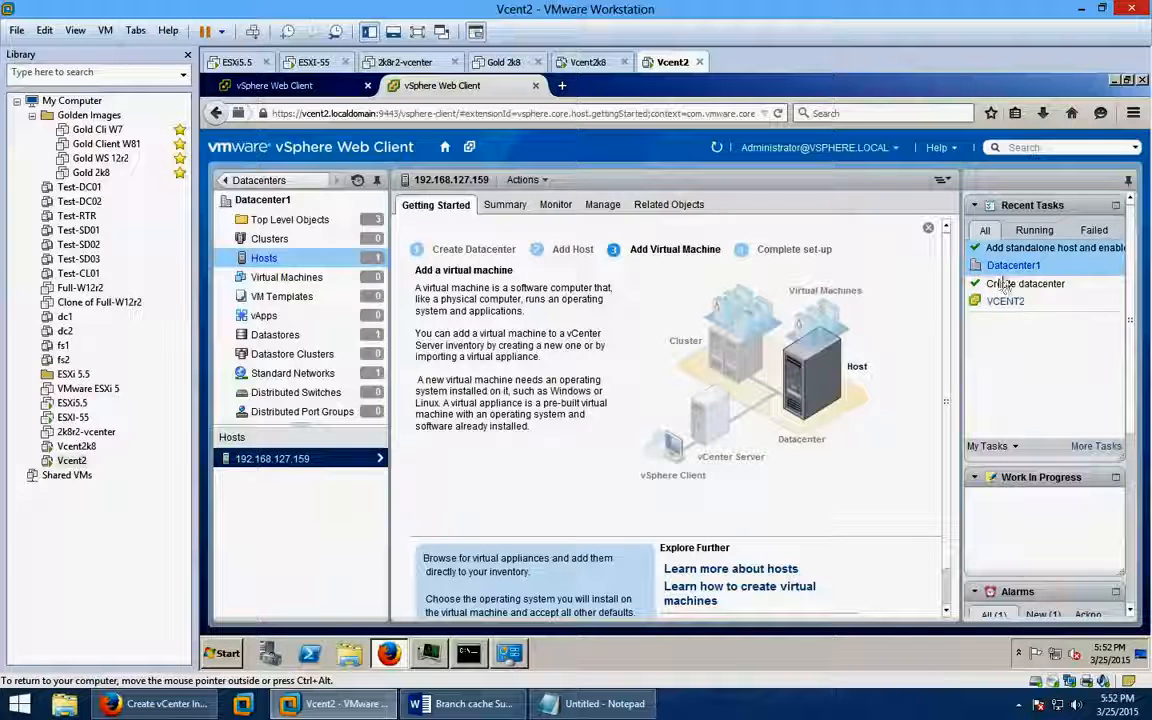
click(1146, 656)
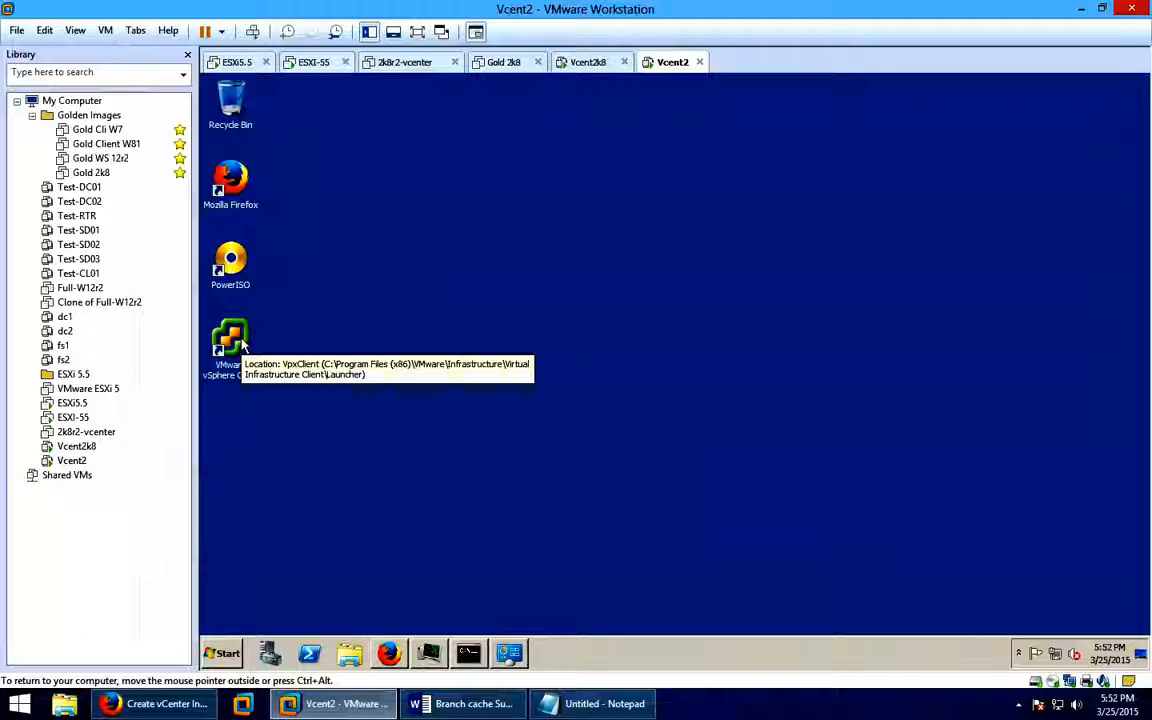
double_click(241, 344)
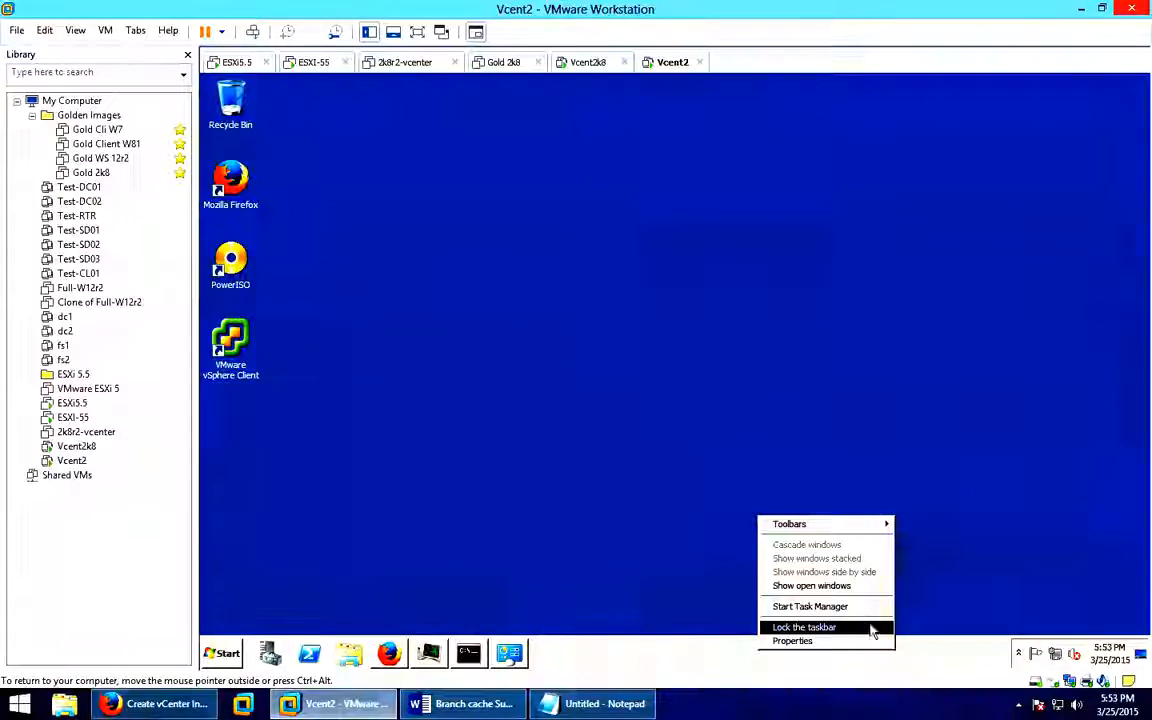
click(866, 607)
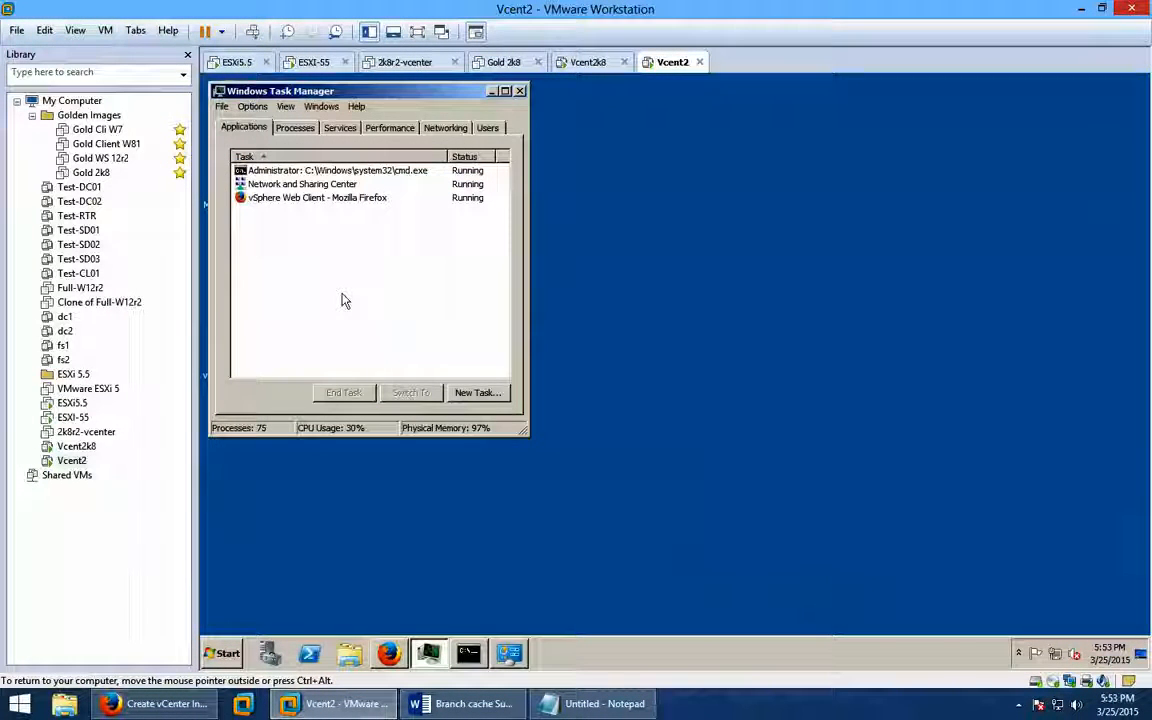
click(298, 127)
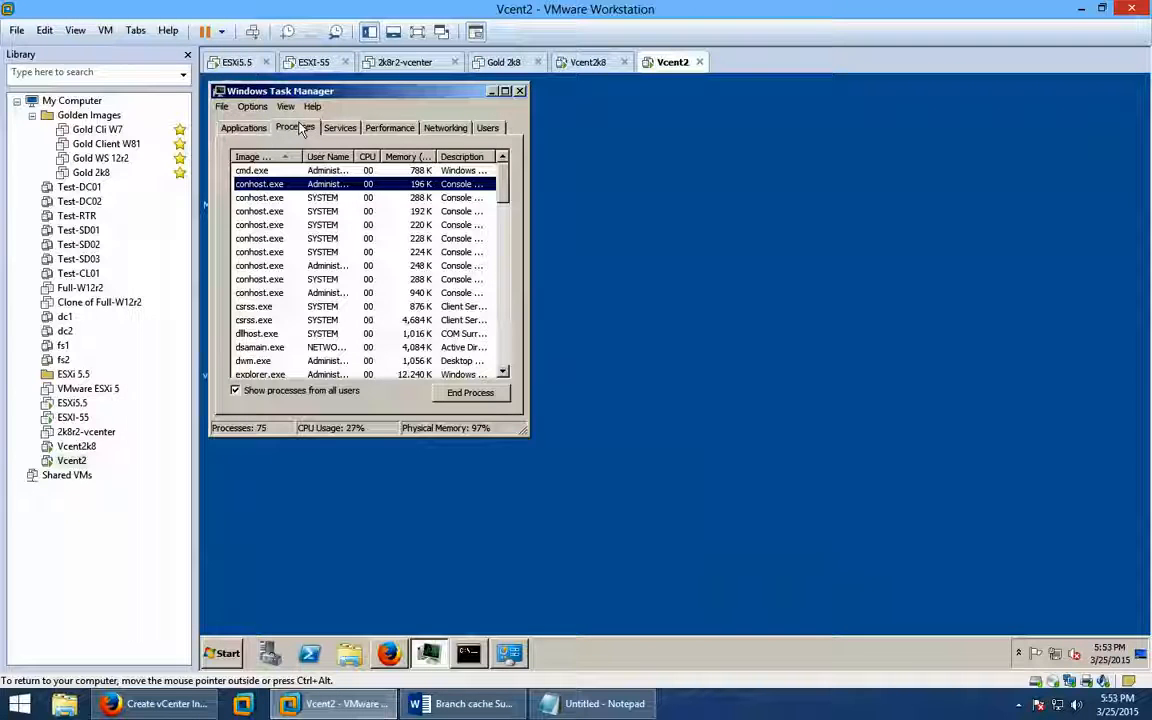
click(240, 127)
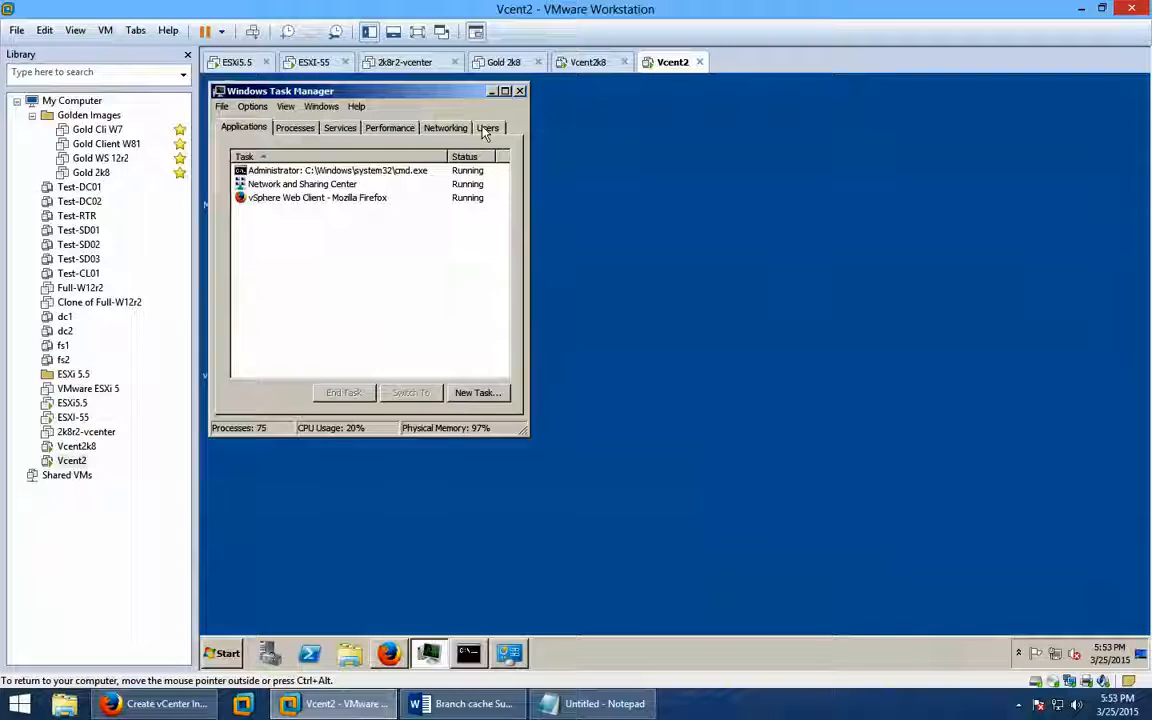
click(520, 91)
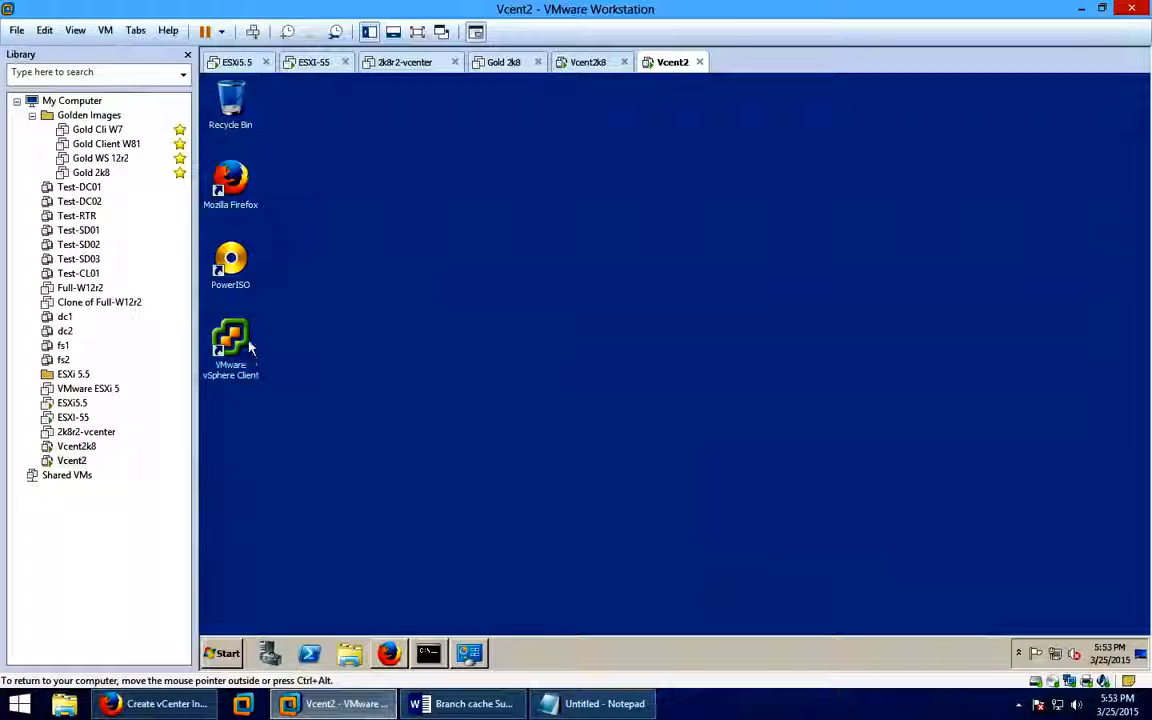
double_click(240, 342)
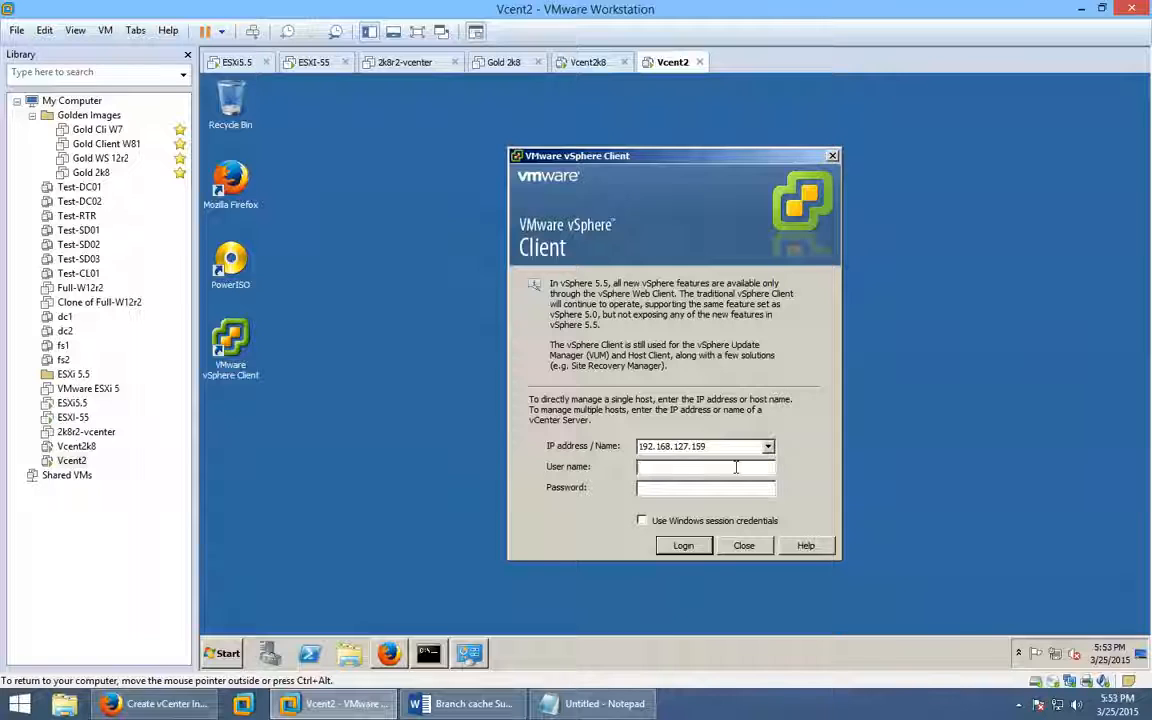
click(736, 467)
text(rootvmware)
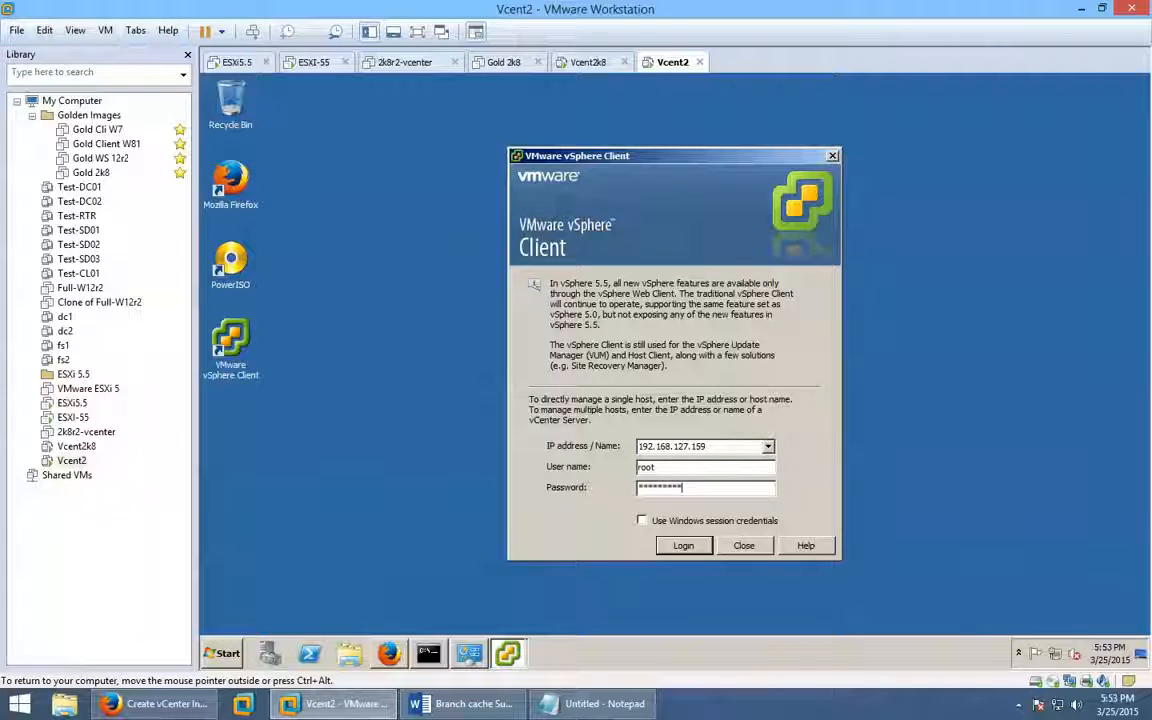
key(Return)
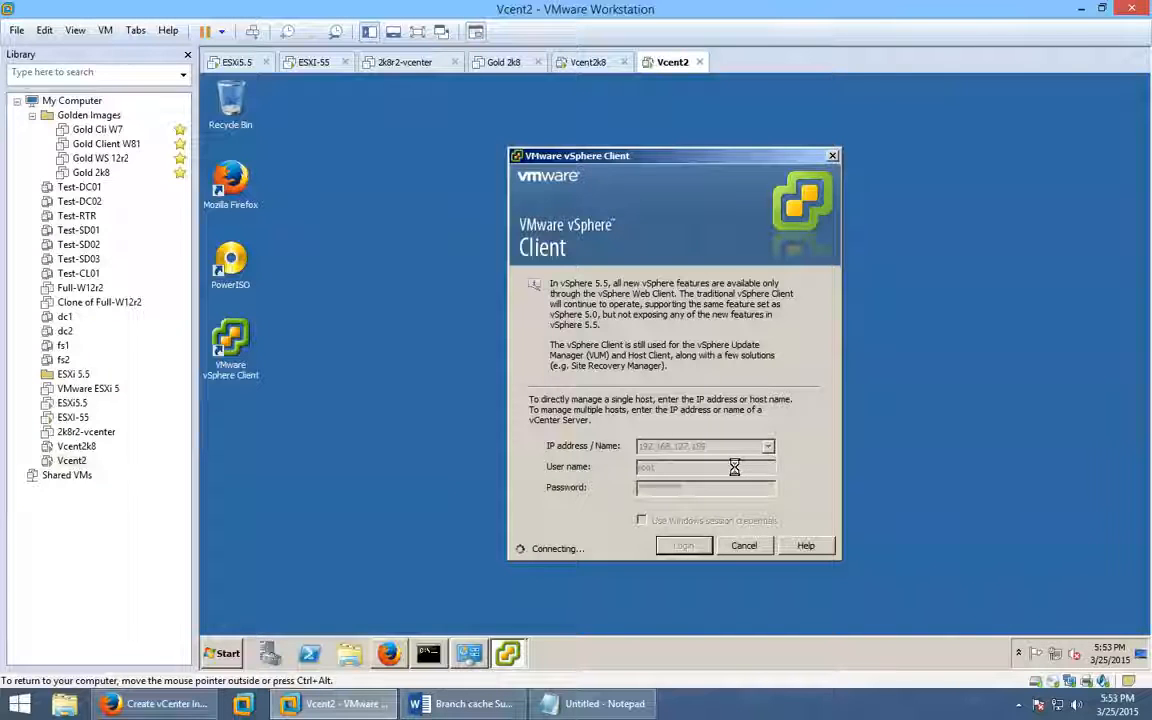
click(744, 420)
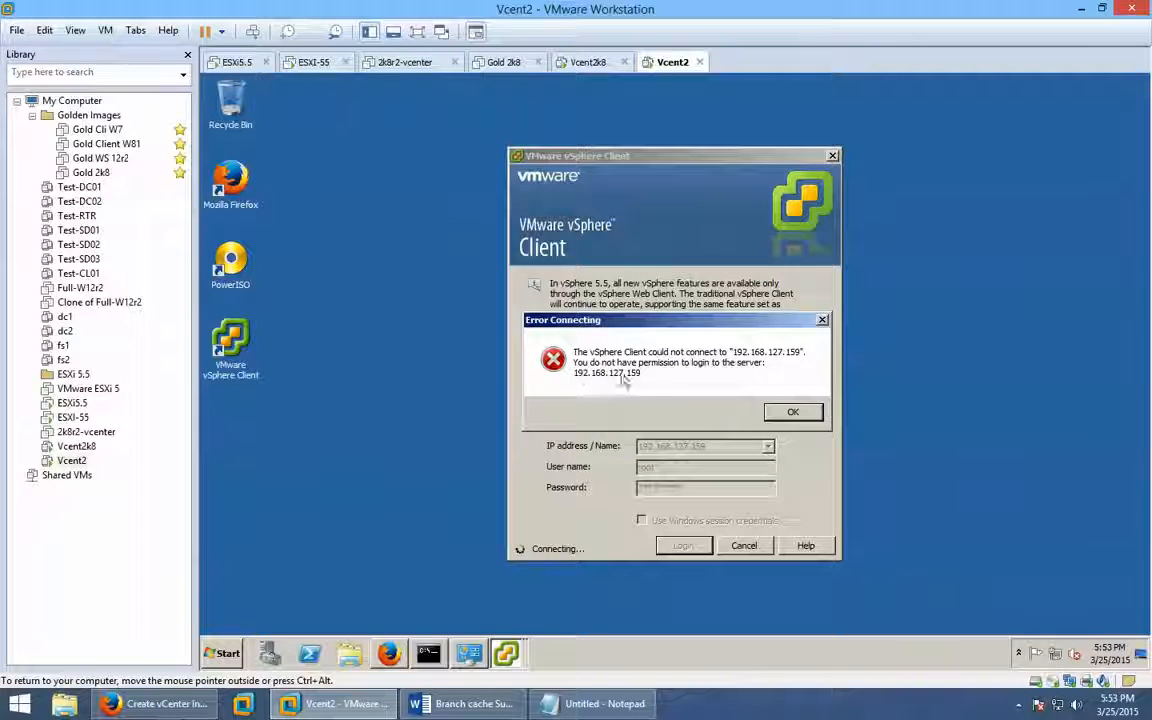
click(805, 418)
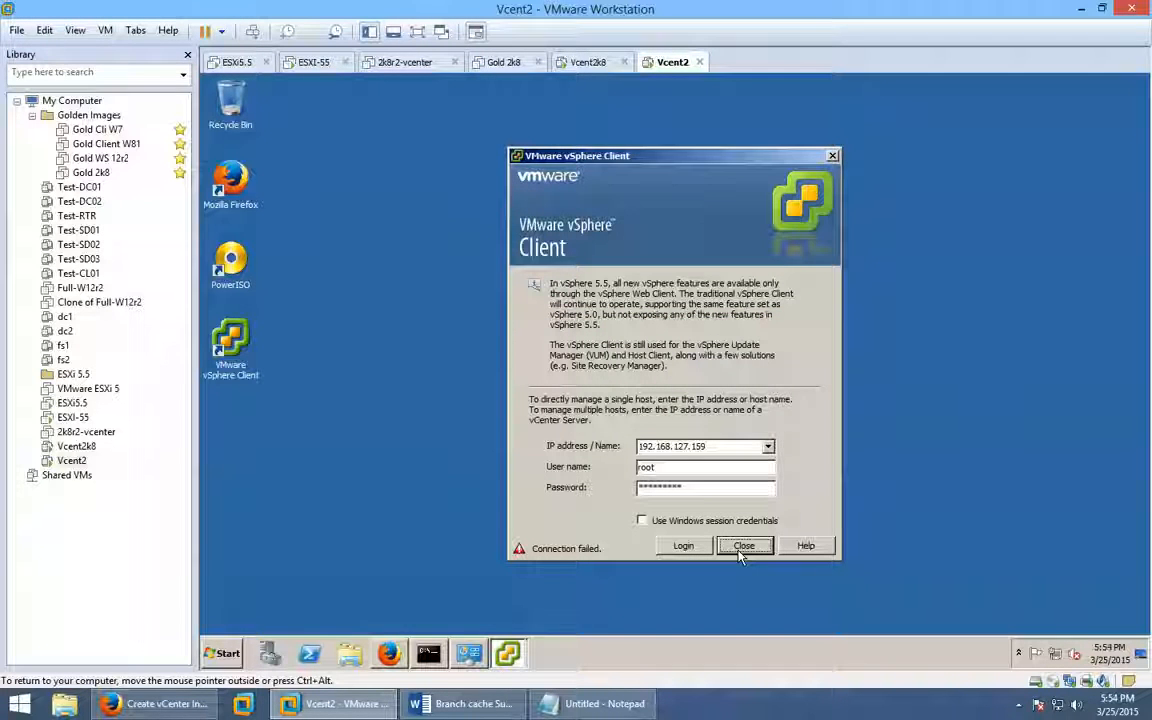
text(1)
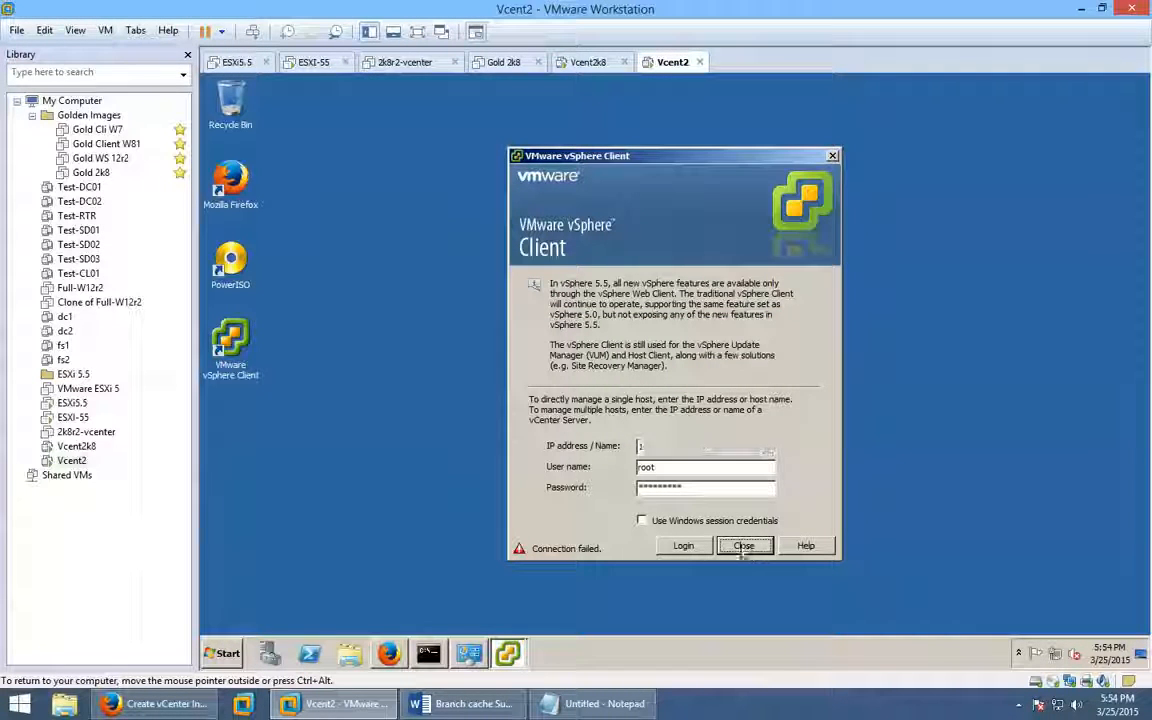
click(744, 546)
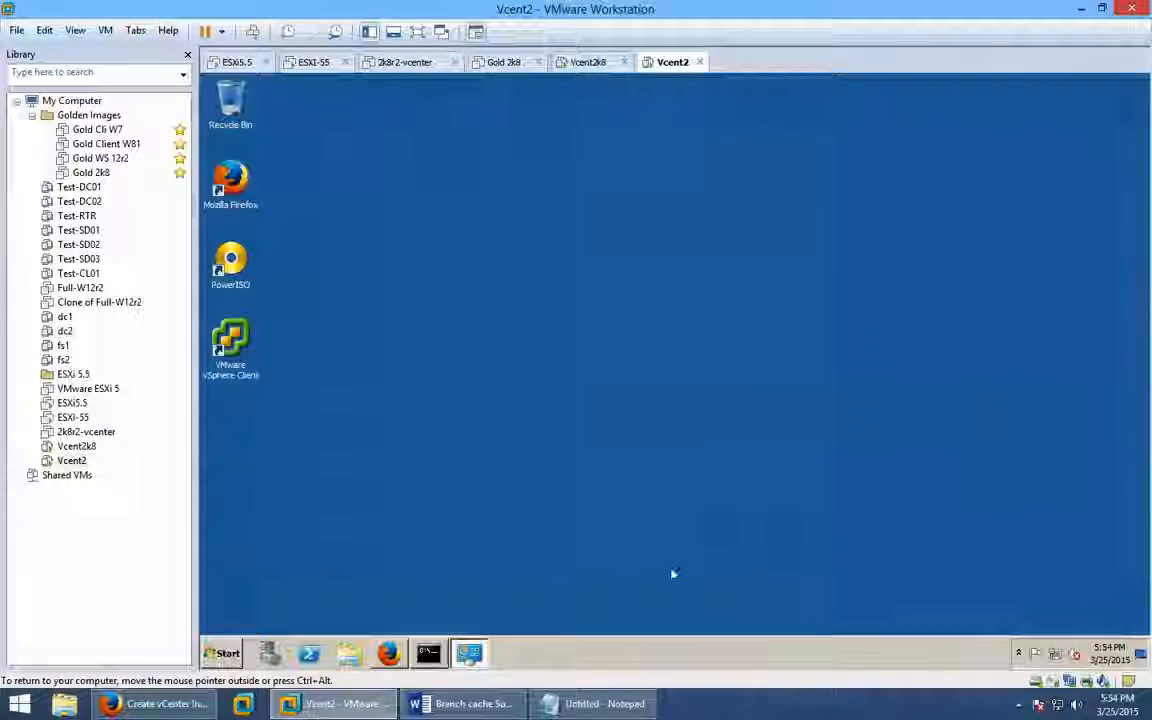
Restore the web client, glance at host 192.168.127.159's actions, and return to Home.
click(388, 653)
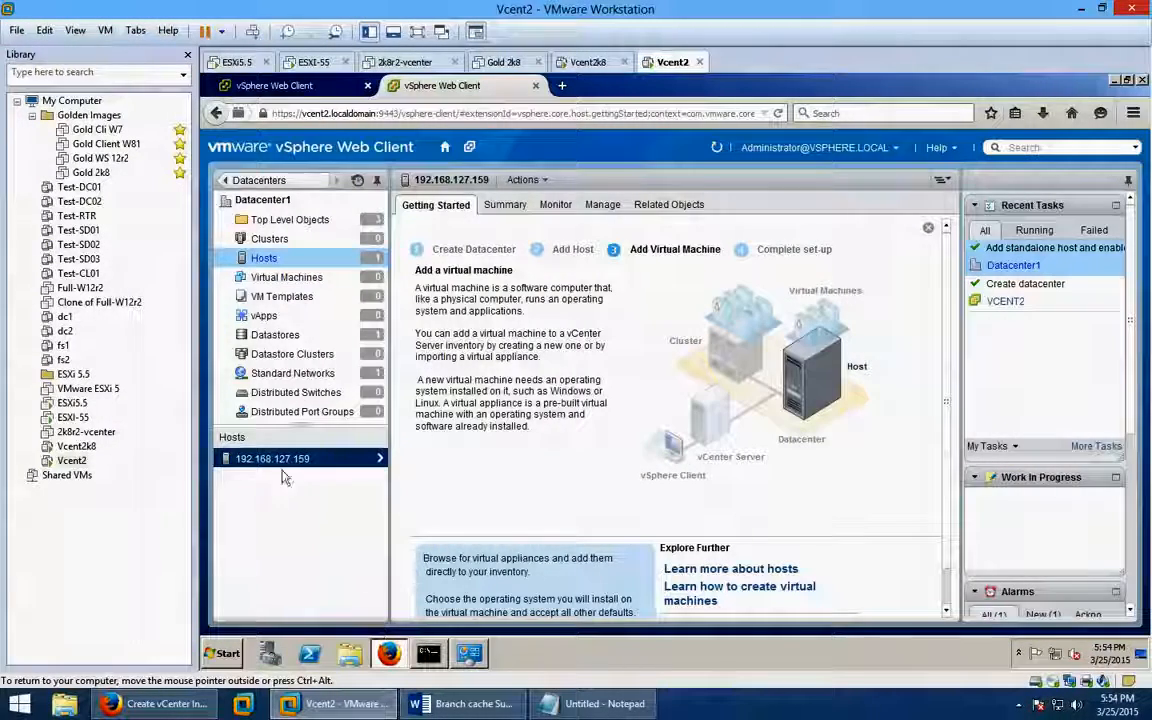
click(380, 458)
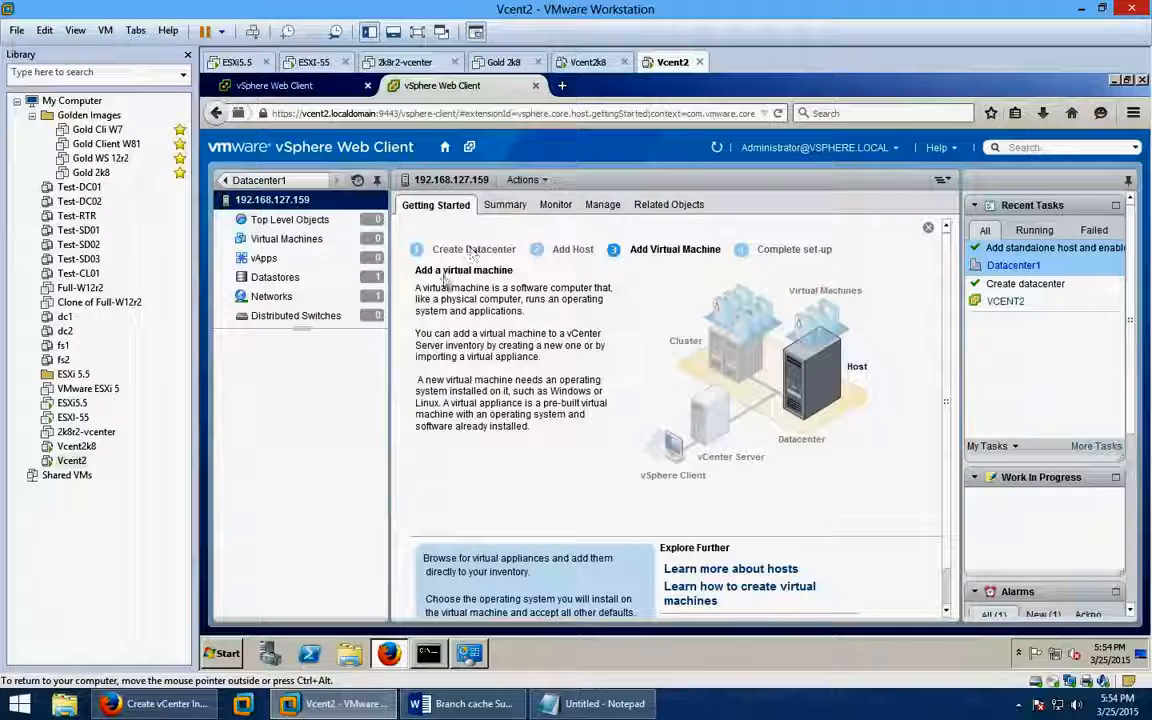
click(546, 180)
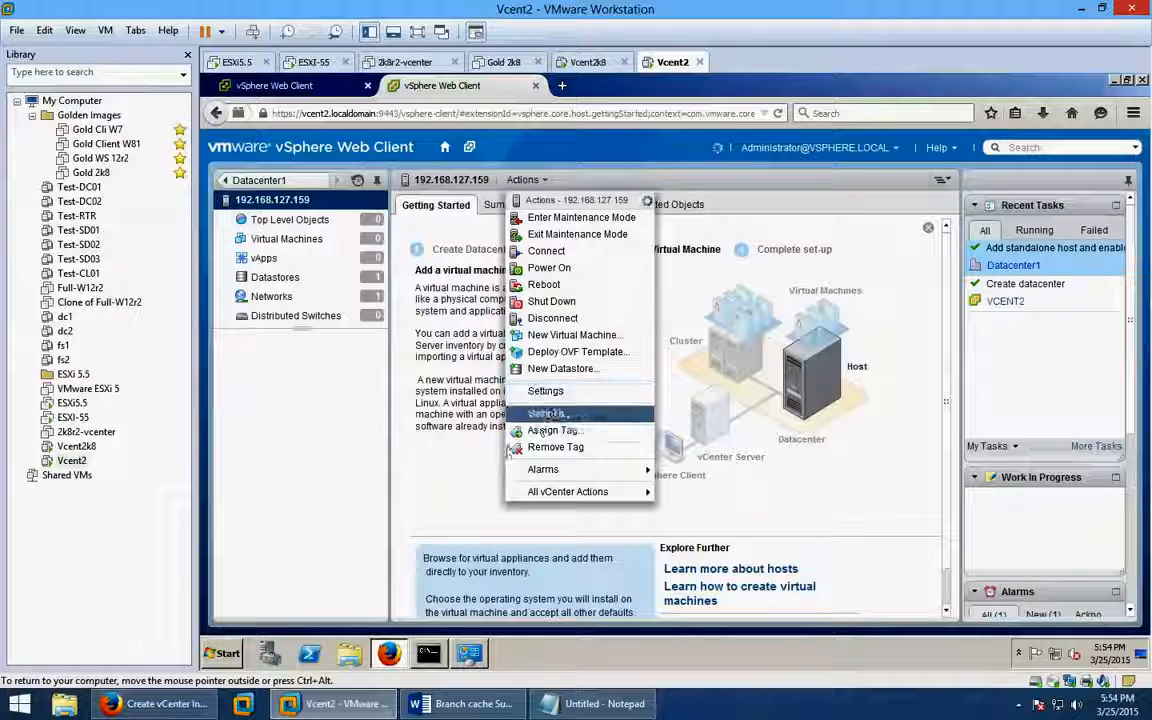
click(476, 416)
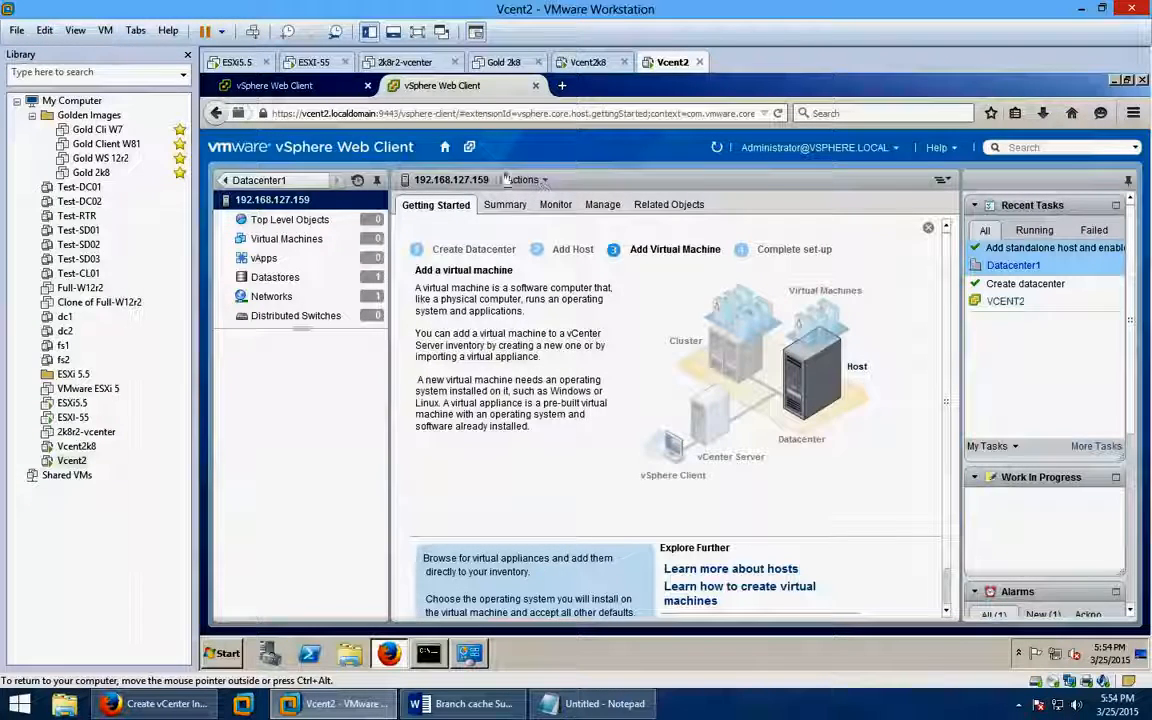
click(445, 147)
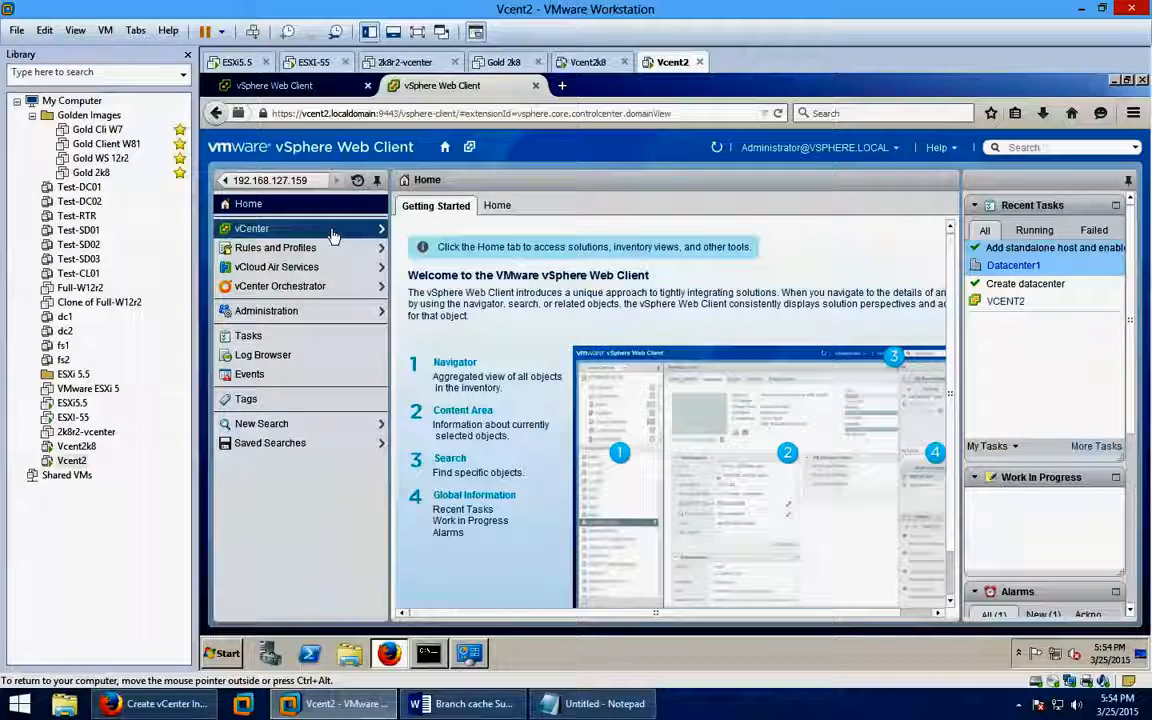
click(495, 207)
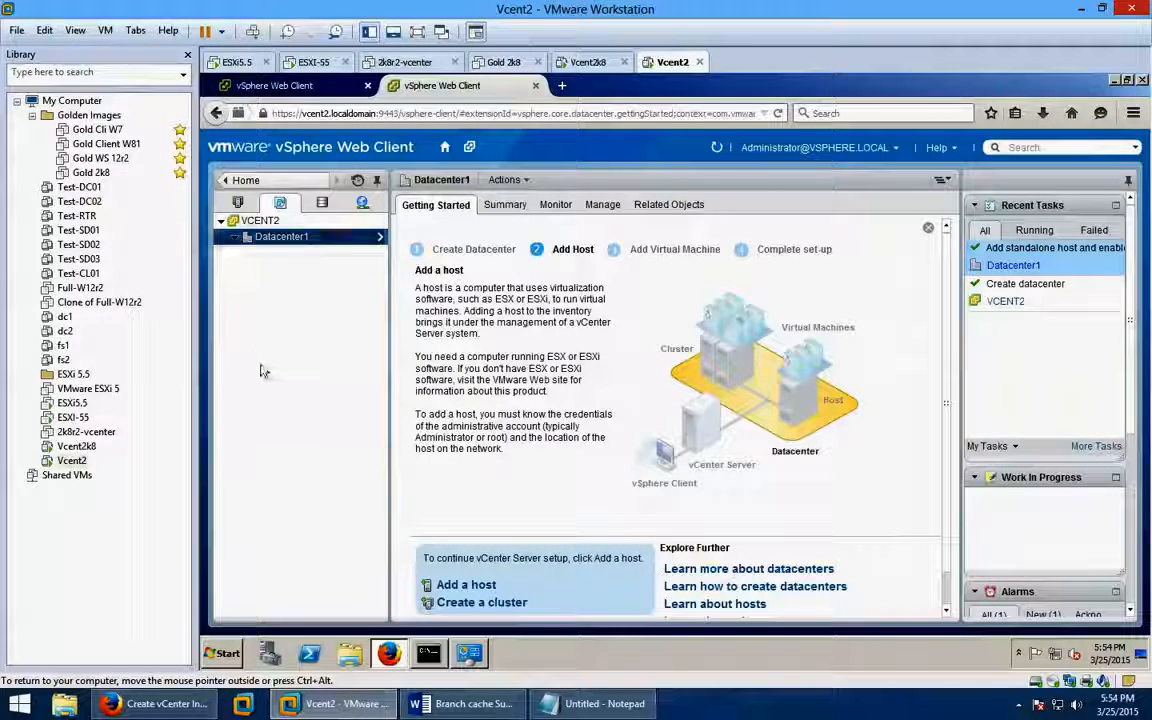
Open 192.168.127.159 via Datacenter1 > Hosts and choose Create a new Virtual Machine.
click(378, 238)
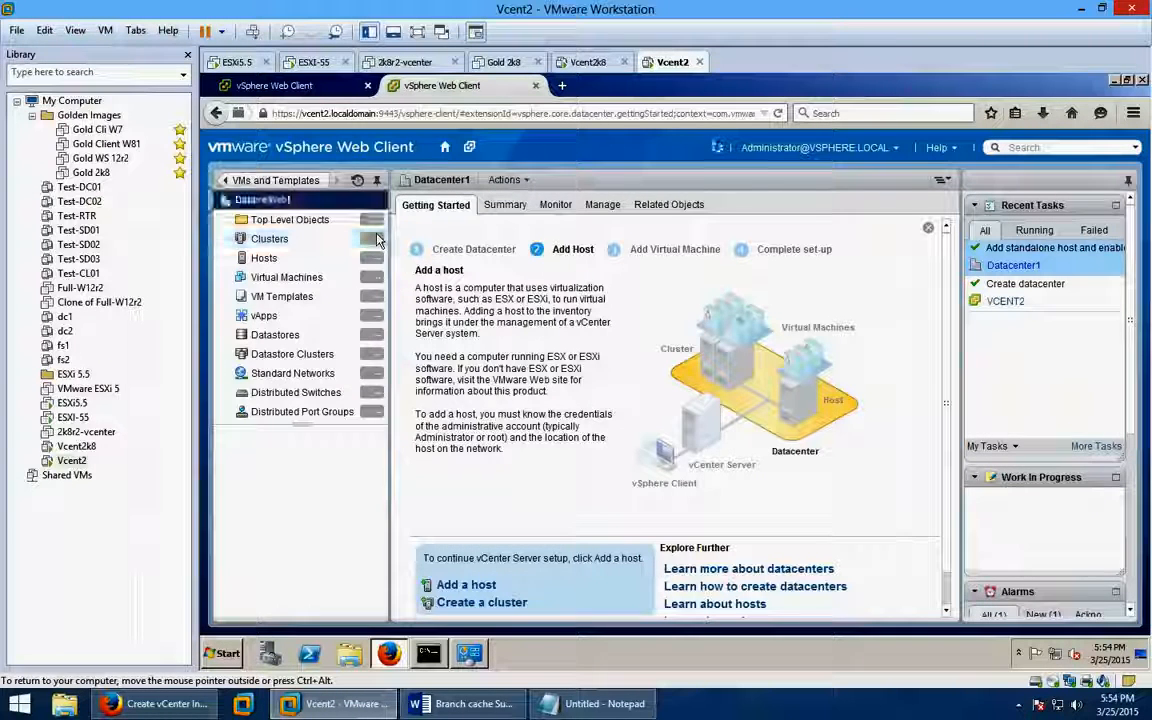
click(270, 258)
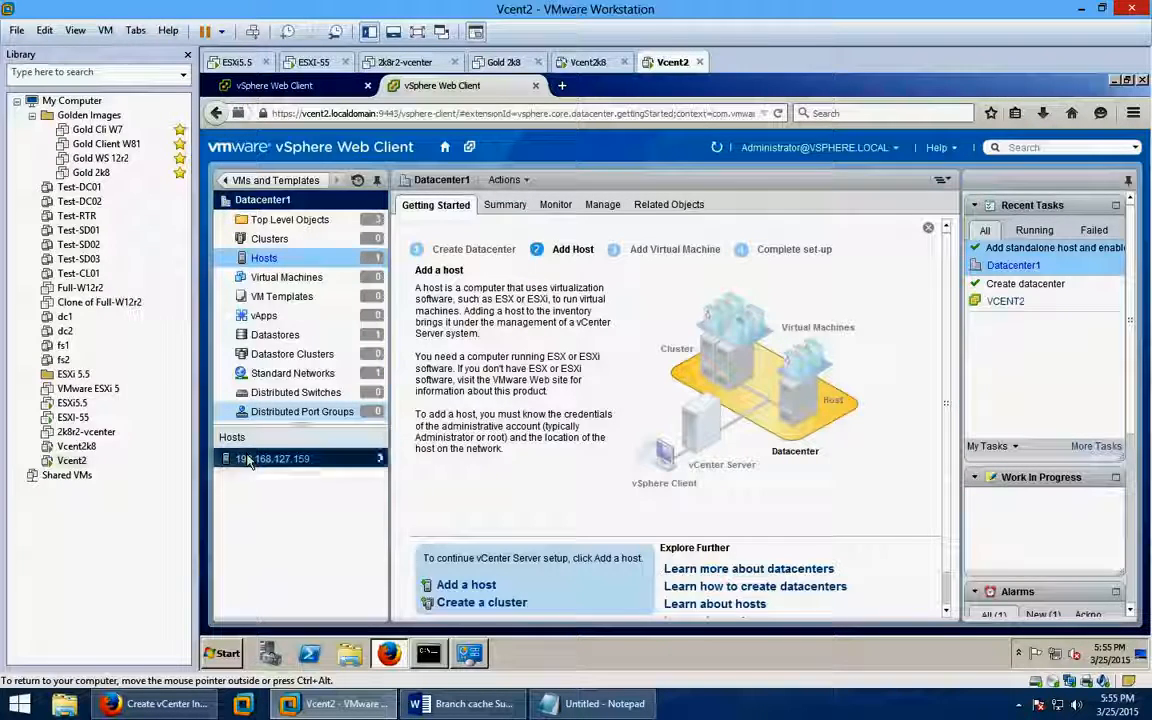
click(253, 459)
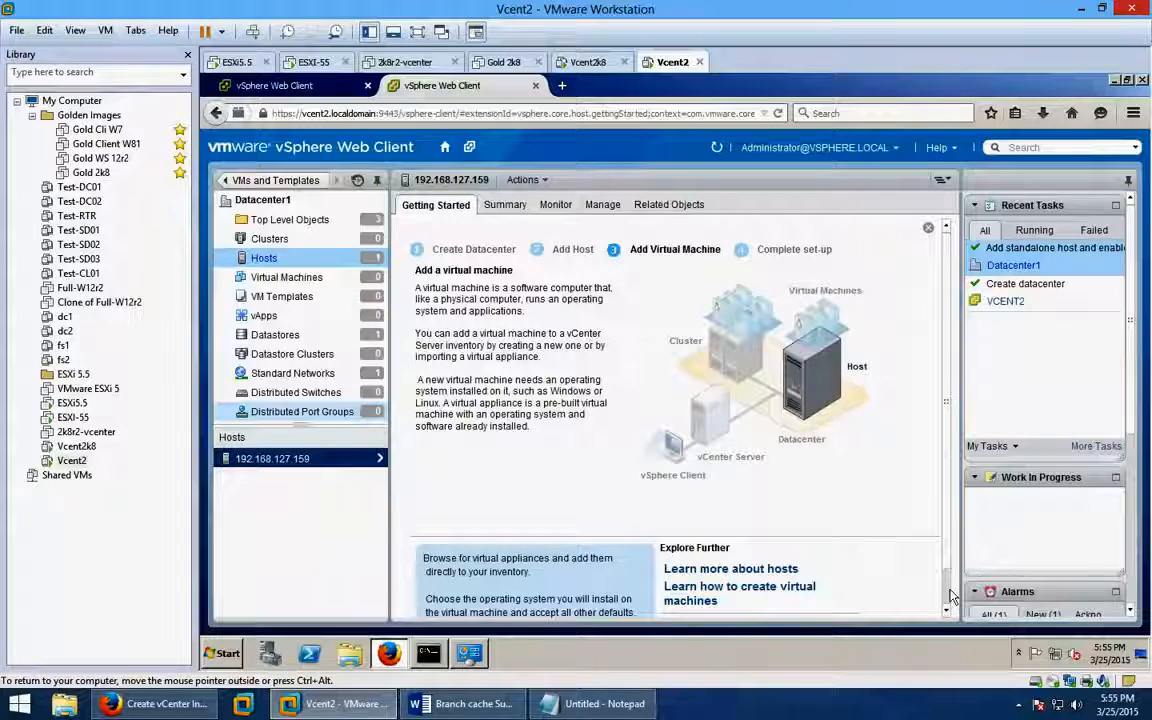
scroll(953, 597, down, 1)
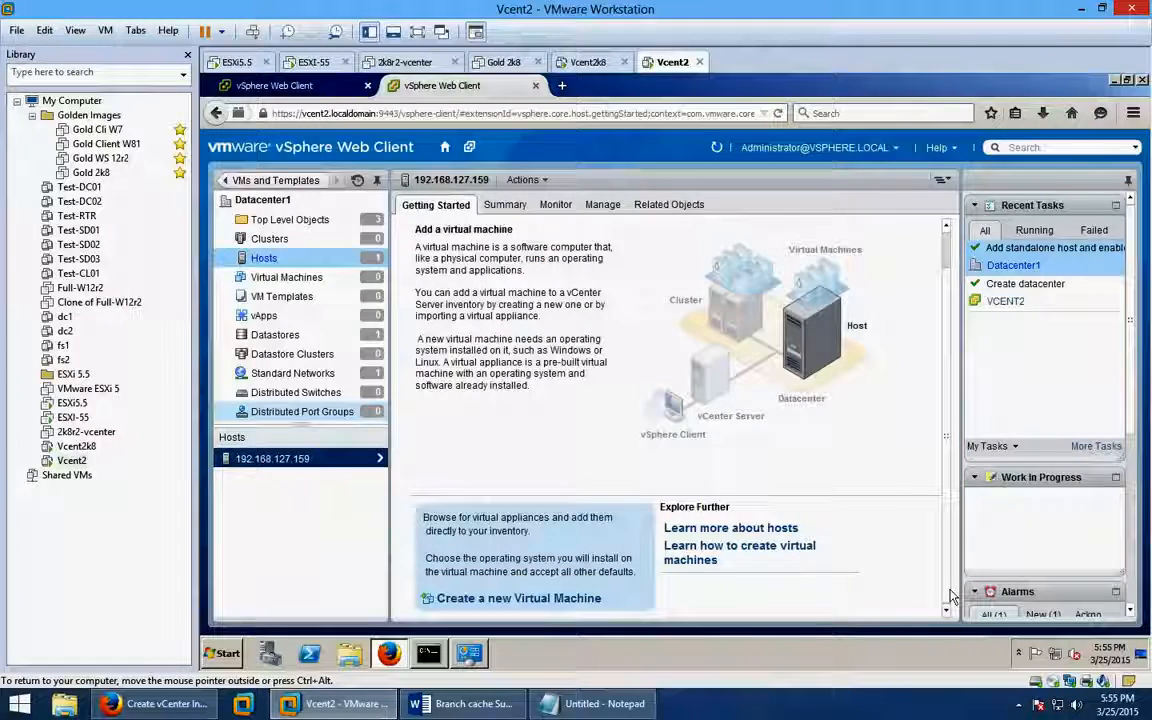
click(475, 599)
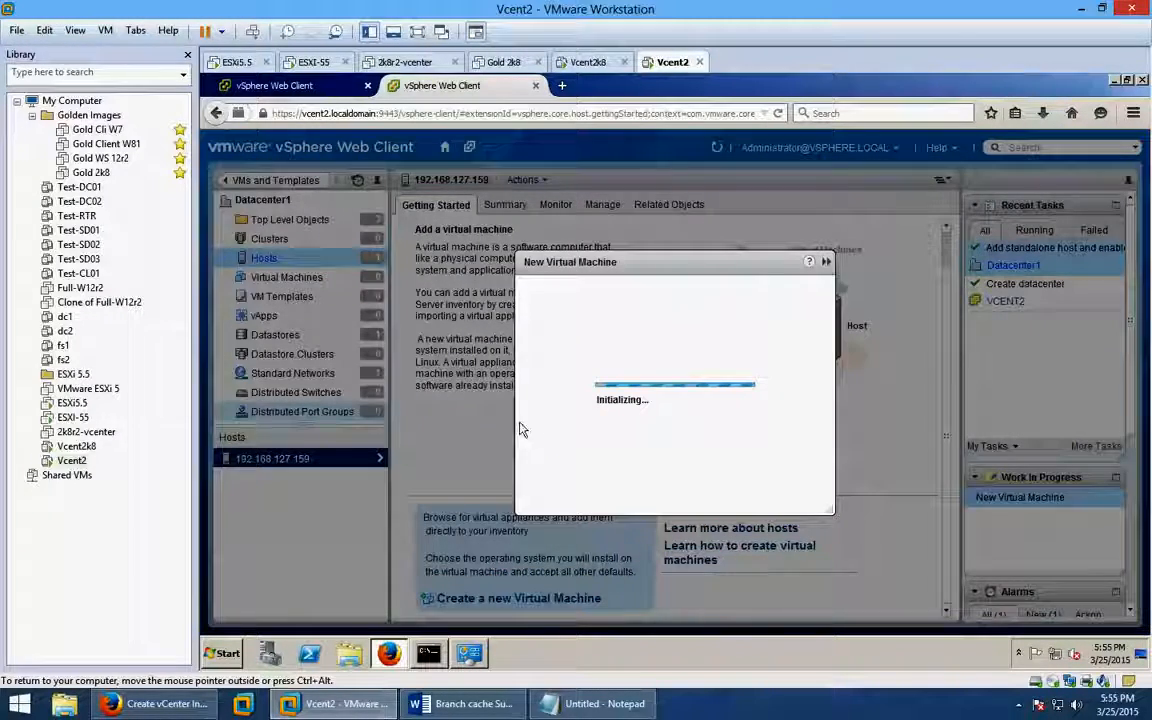